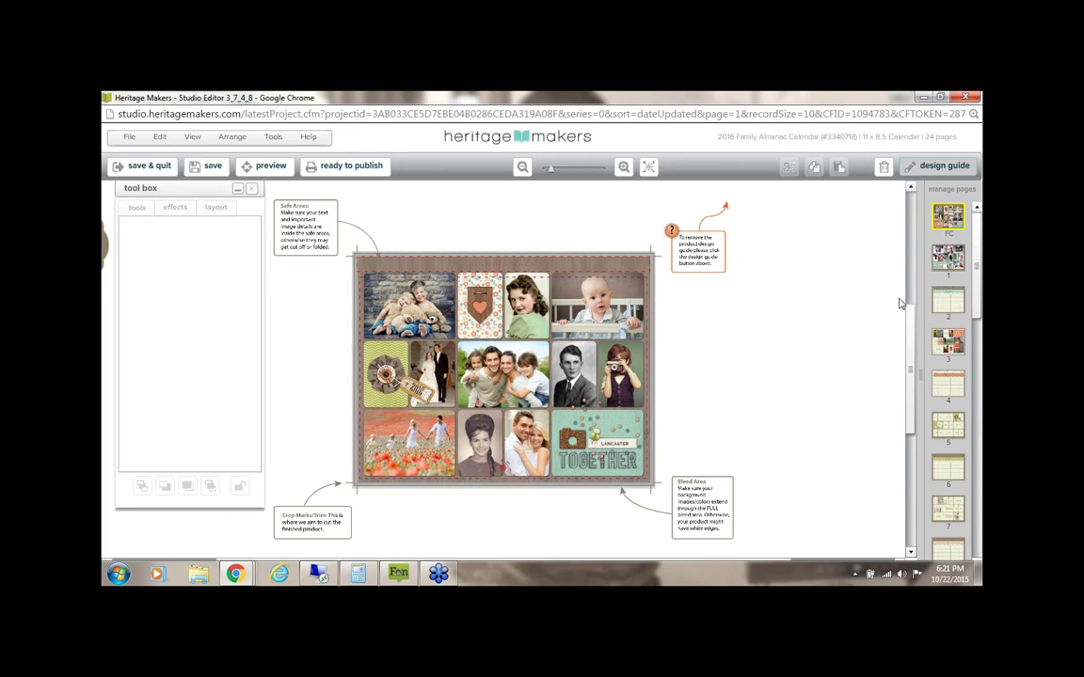
Step: Examine the calendar's front cover collage up close
{"action": "left_click_drag", "start_coordinate": [909, 328], "coordinate": [909, 331]}
{"action": "scroll", "coordinate": [725, 283], "scroll_direction": "up", "scroll_amount": 3}
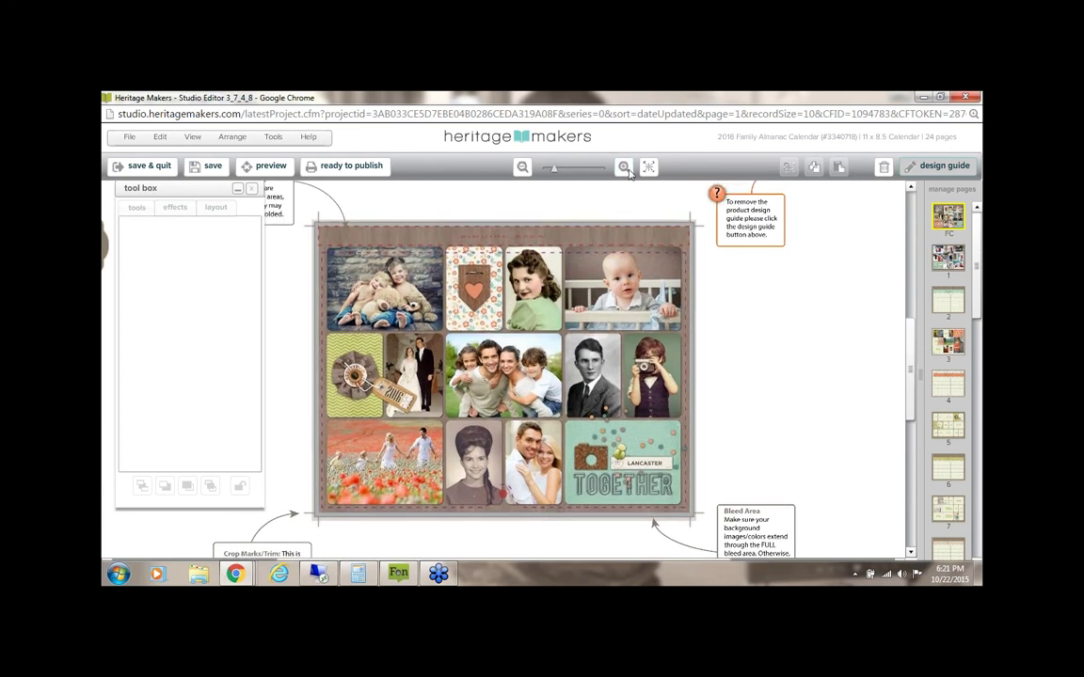
{"action": "left_click", "coordinate": [522, 167]}
{"action": "scroll", "coordinate": [744, 282], "scroll_direction": "up", "scroll_amount": 2}
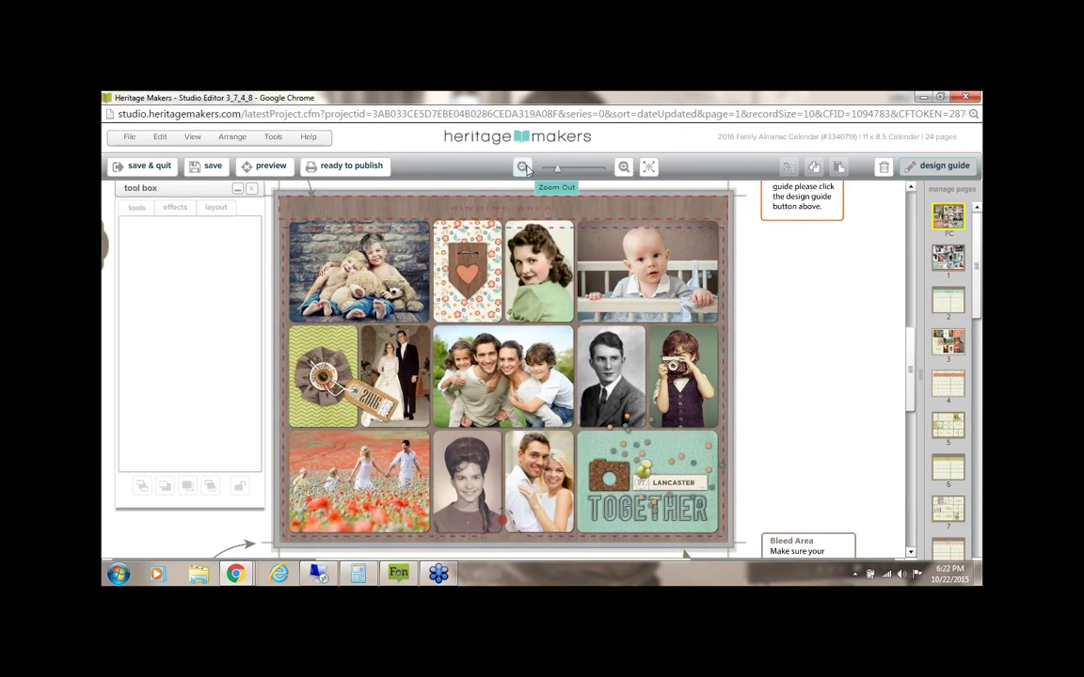
{"action": "left_click", "coordinate": [523, 167]}
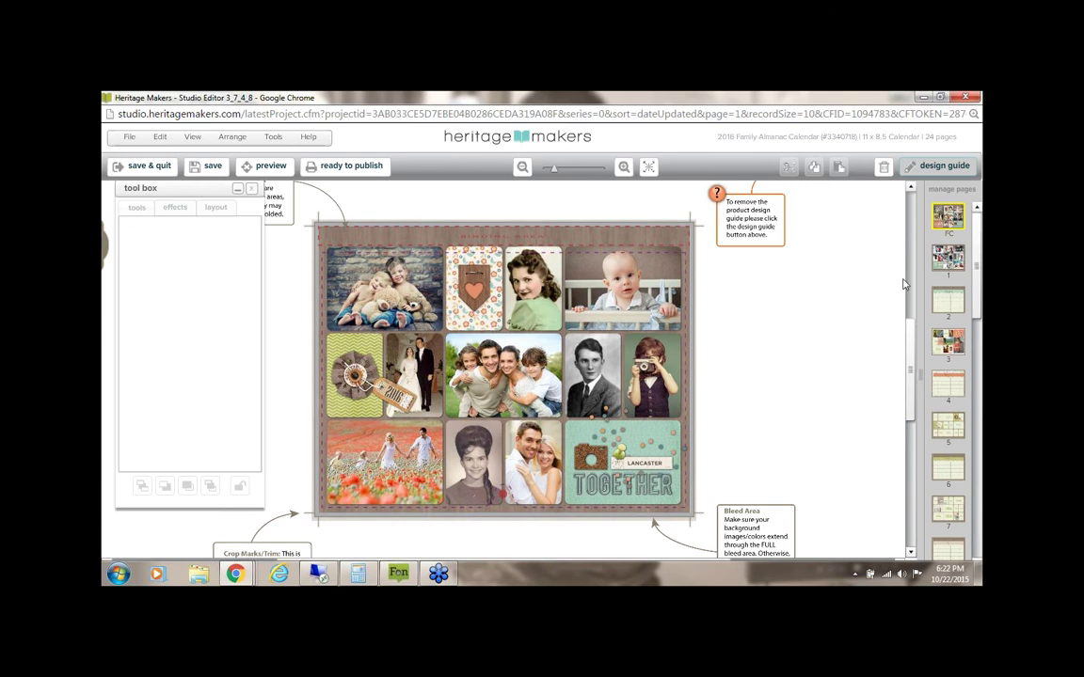
Step: Collapse the tool box and compare the photo collages on calendar pages 1 and 3 up close
{"action": "left_click", "coordinate": [948, 255]}
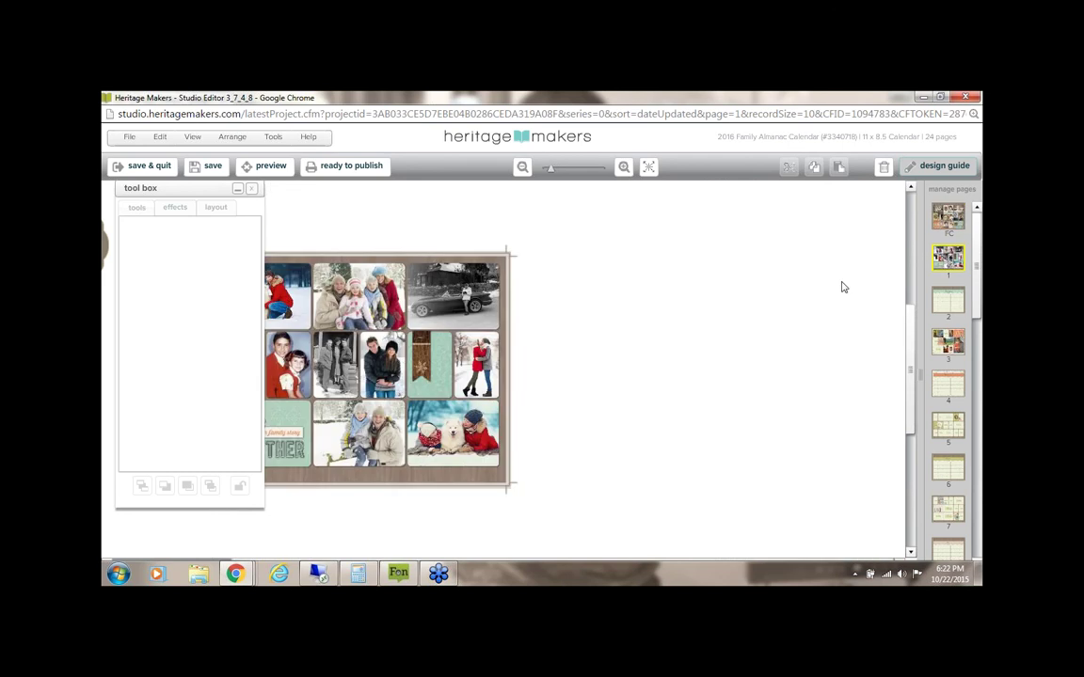
{"action": "left_click", "coordinate": [238, 190]}
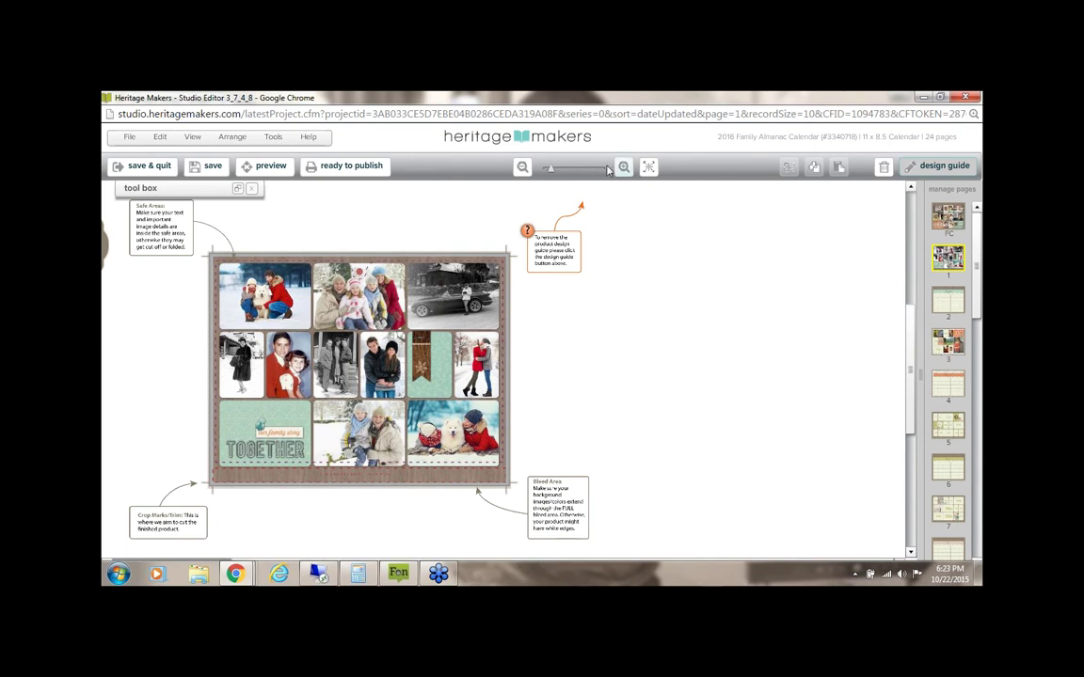
{"action": "left_click", "coordinate": [623, 166]}
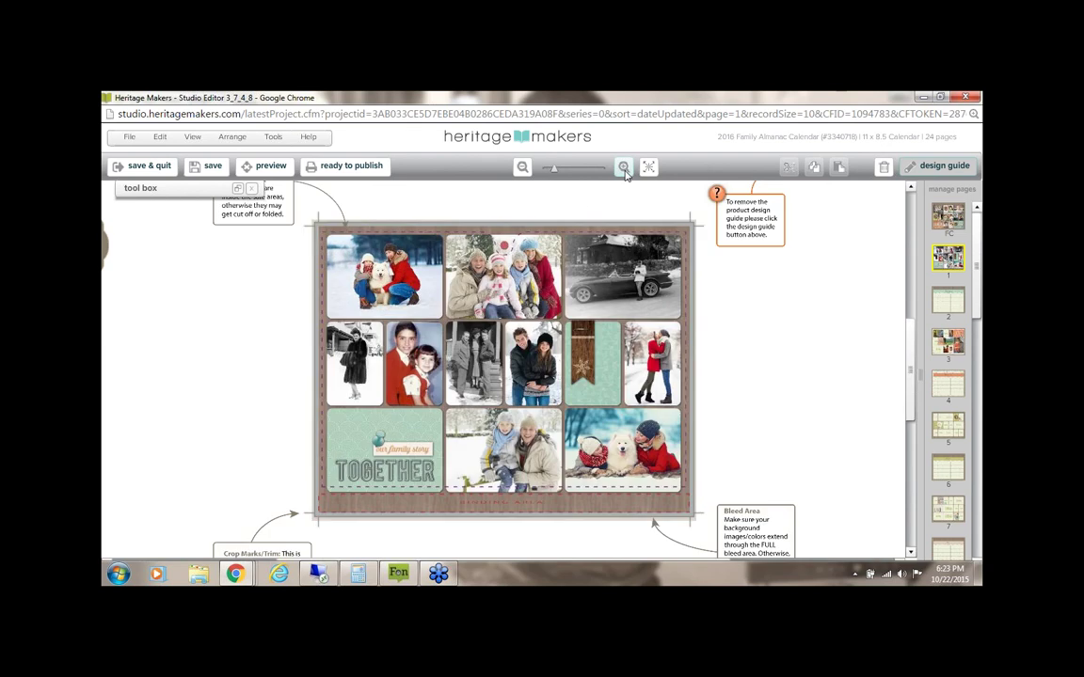
{"action": "left_click", "coordinate": [948, 331]}
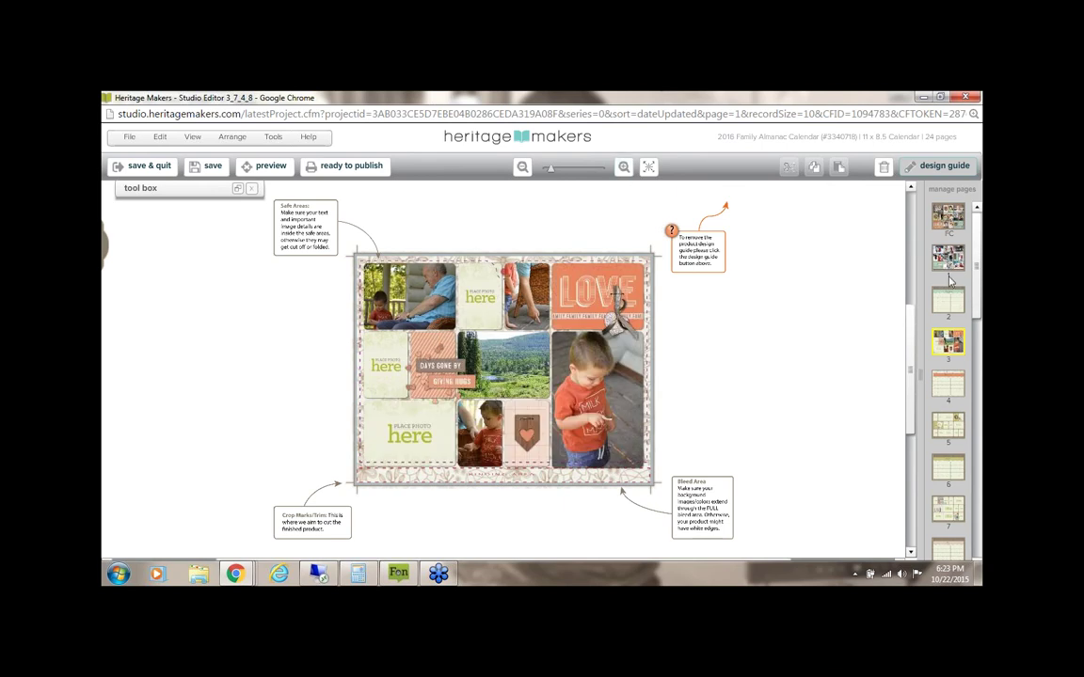
{"action": "left_click", "coordinate": [951, 271]}
{"action": "left_click", "coordinate": [948, 348]}
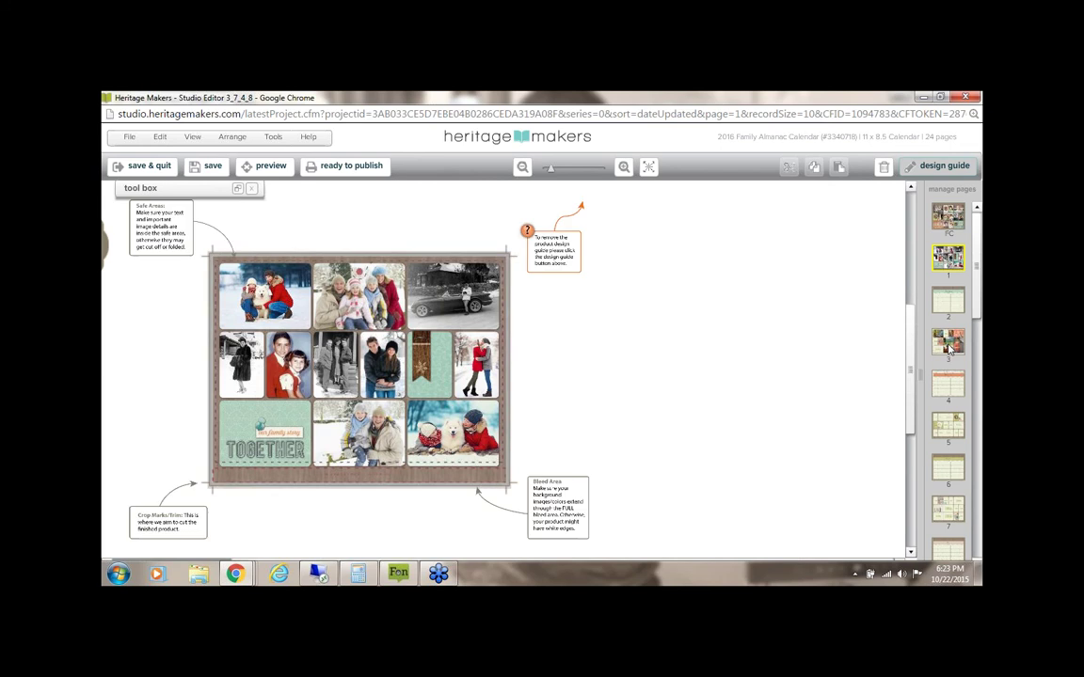
{"action": "left_click", "coordinate": [623, 168]}
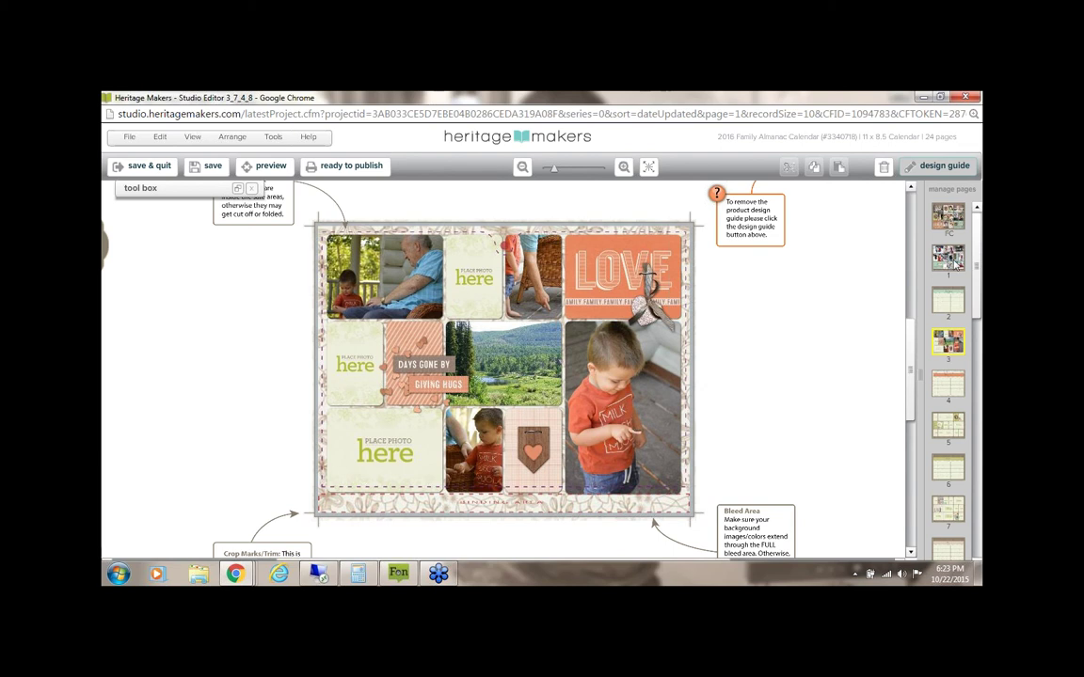
{"action": "left_click", "coordinate": [953, 259]}
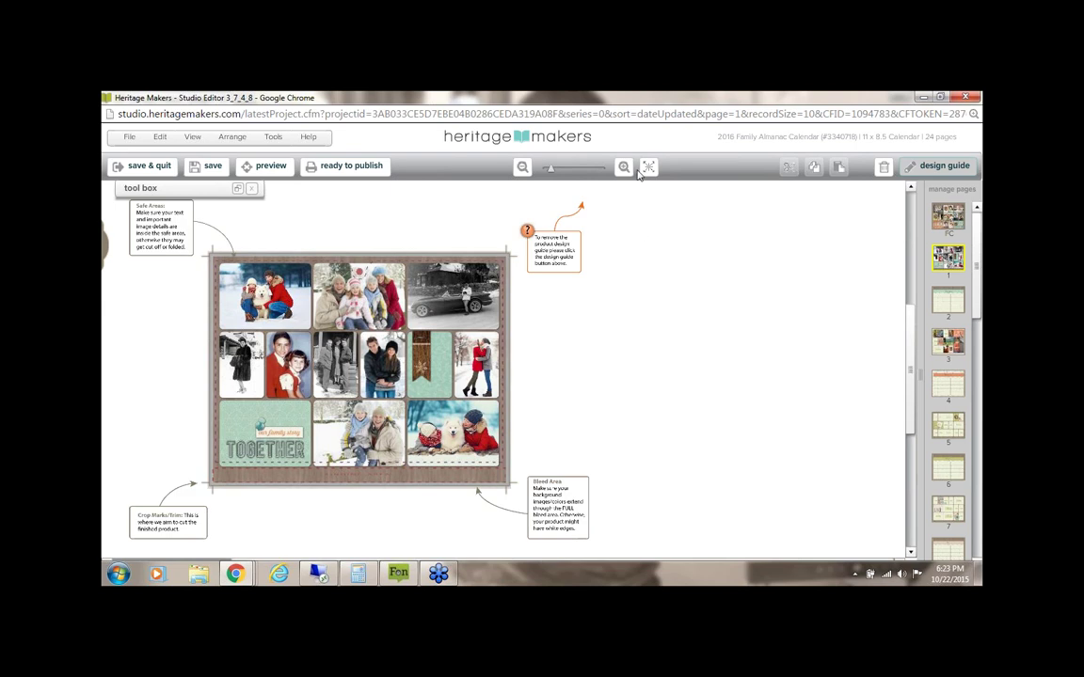
{"action": "left_click", "coordinate": [627, 168]}
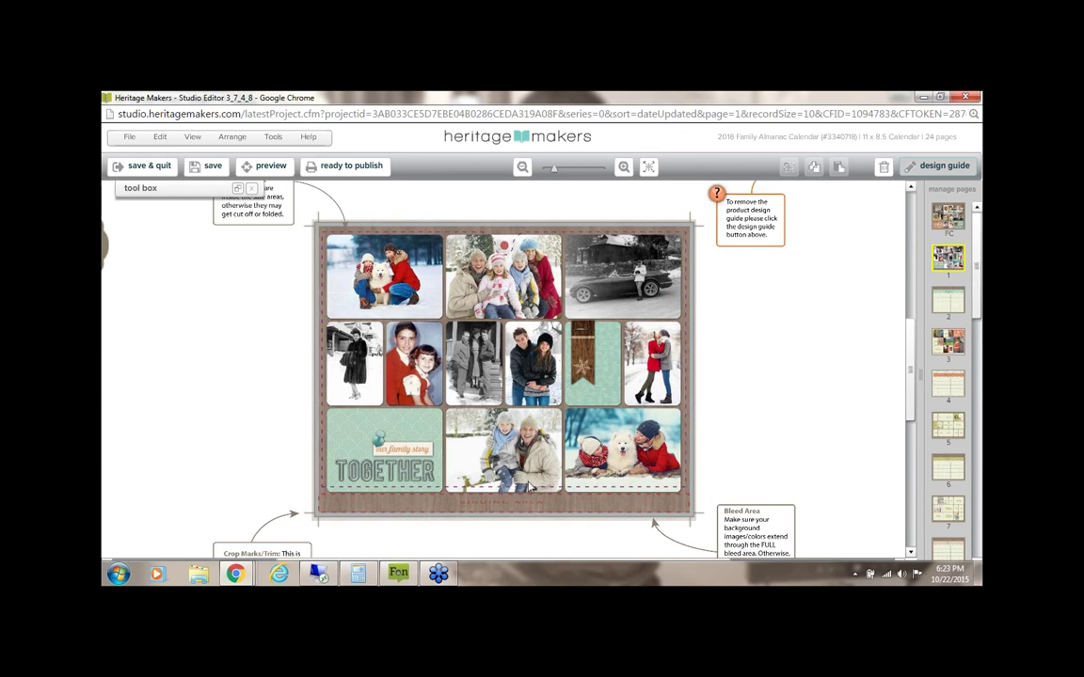
Step: Try to resize the editor window and its art collection pane so that page and artwork both show
{"action": "left_click", "coordinate": [941, 98]}
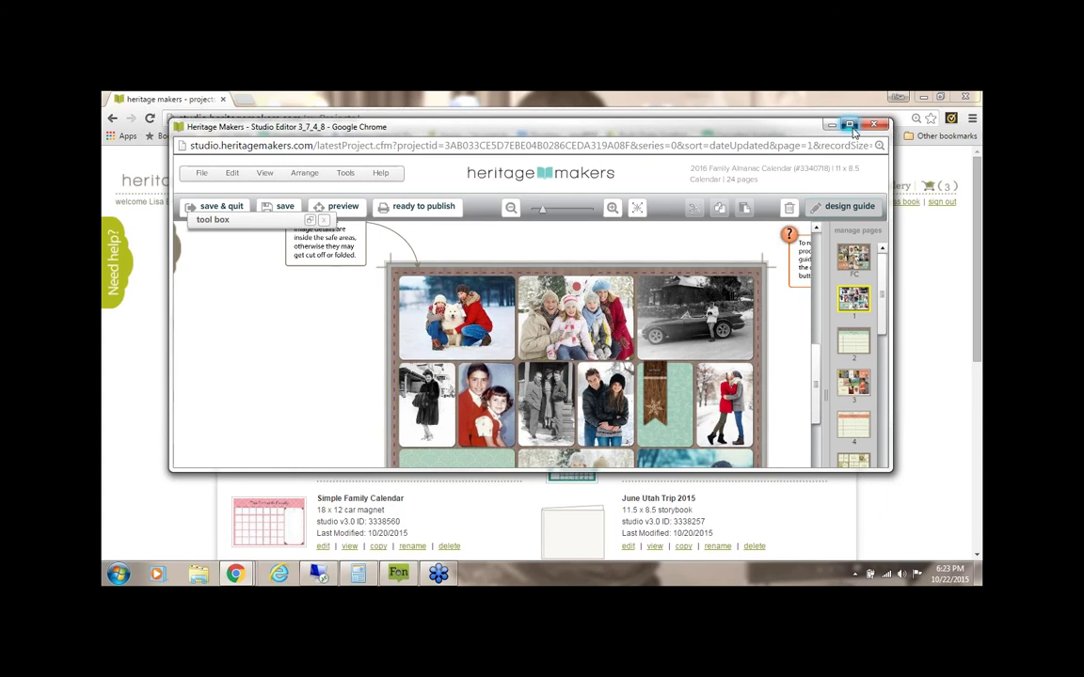
{"action": "left_click", "coordinate": [850, 126]}
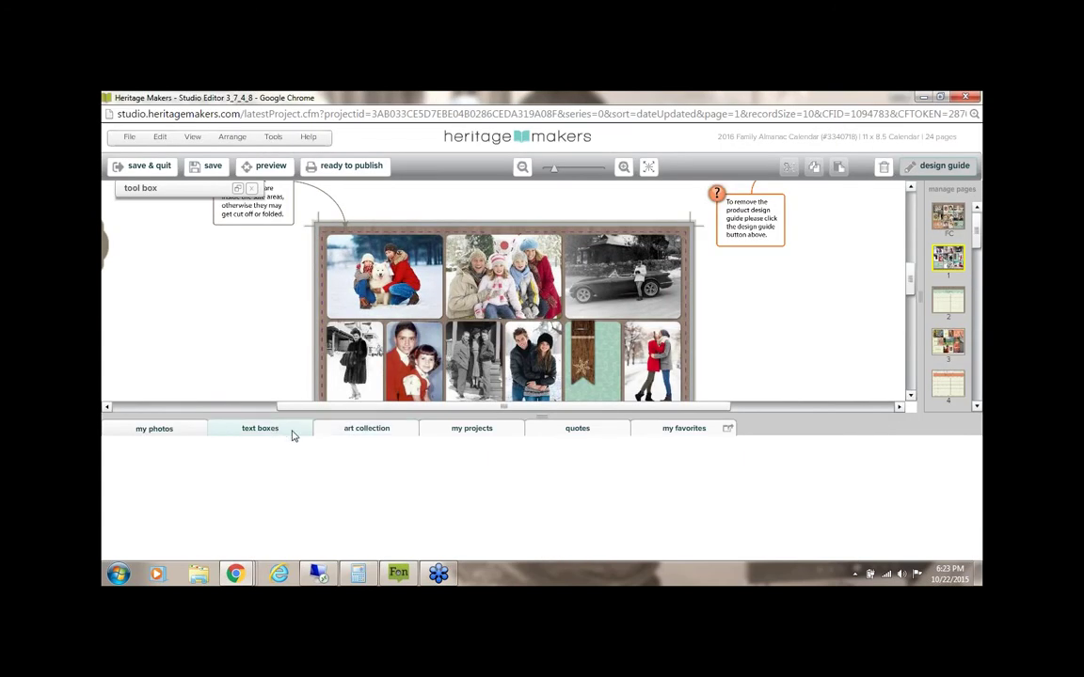
{"action": "left_click", "coordinate": [346, 428]}
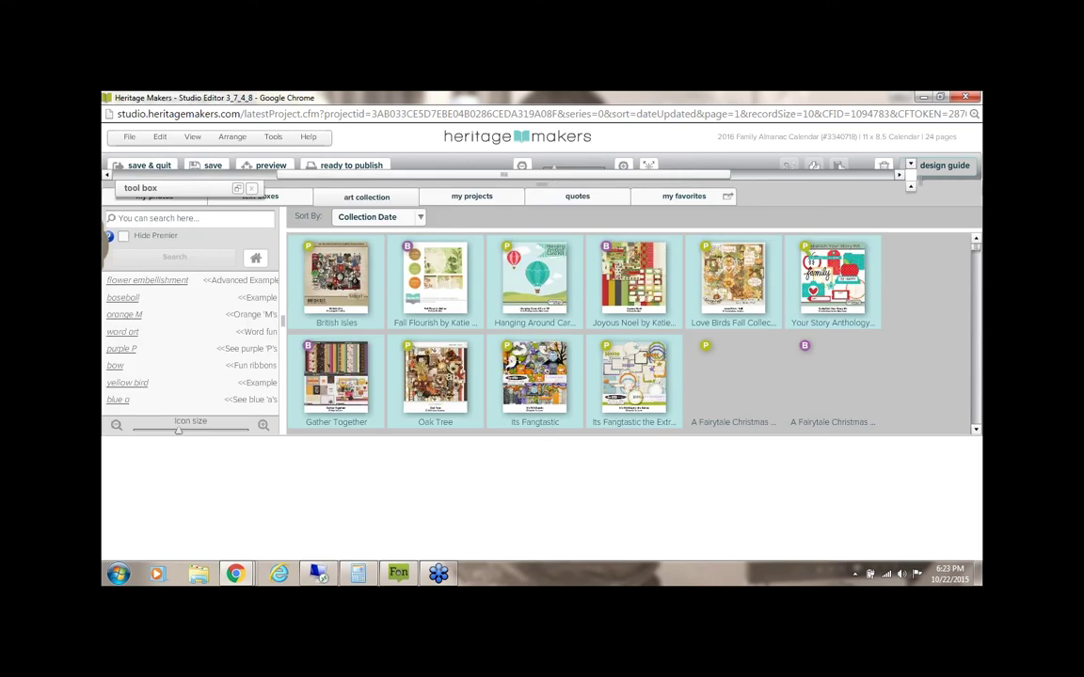
{"action": "left_click_drag", "start_coordinate": [544, 183], "coordinate": [631, 414]}
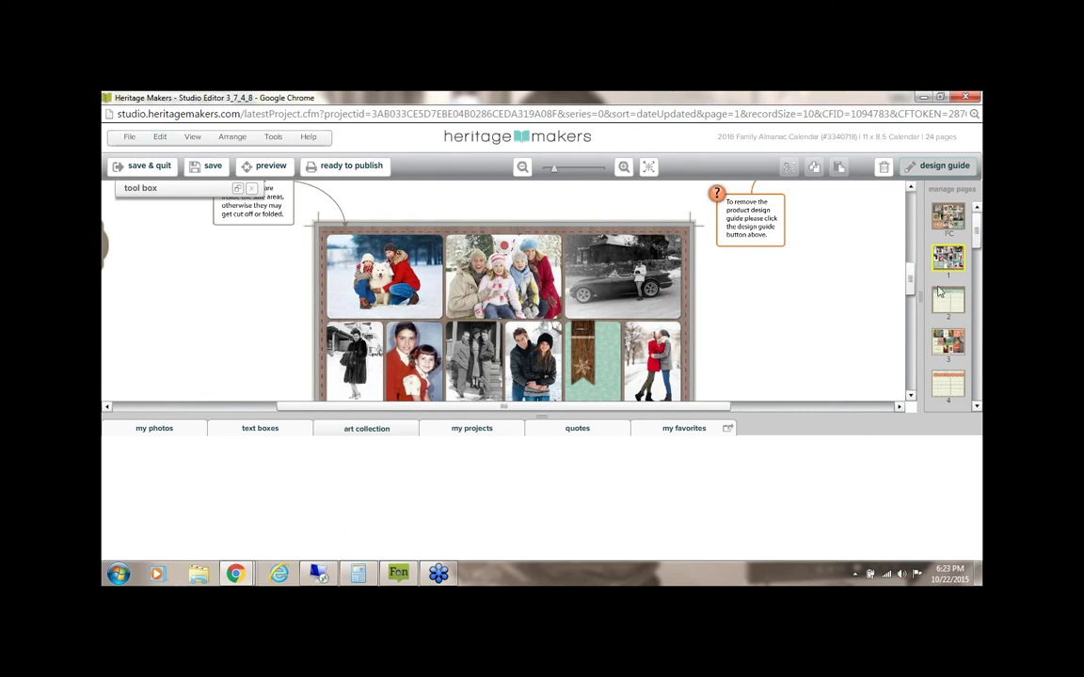
{"action": "scroll", "coordinate": [611, 314], "scroll_direction": "down", "scroll_amount": 5}
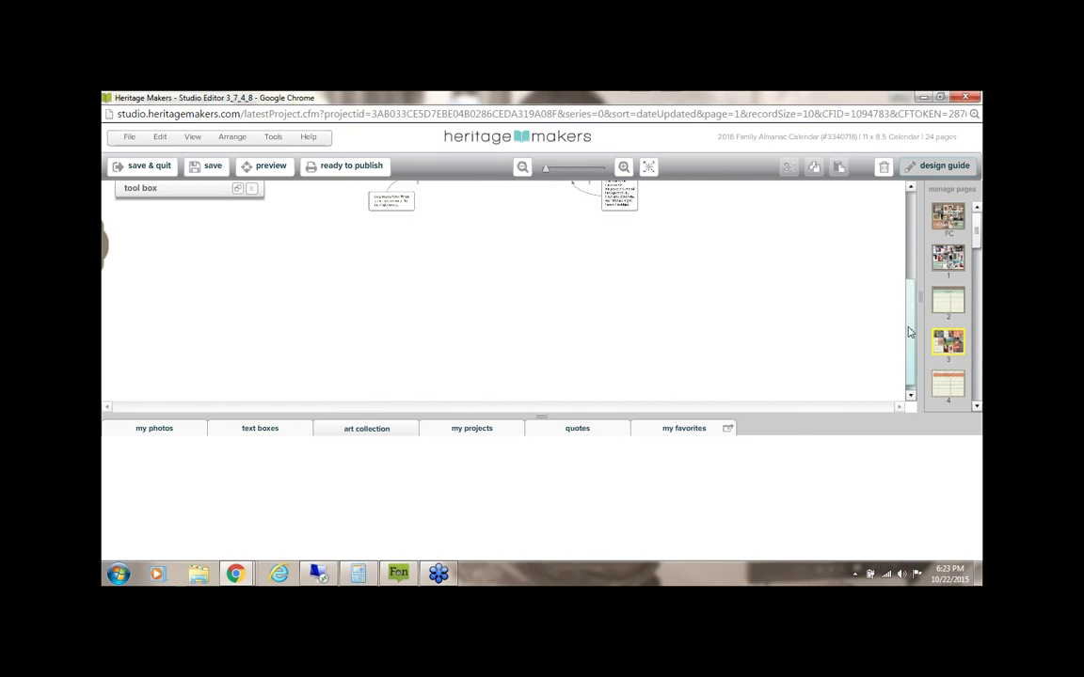
{"action": "left_click", "coordinate": [541, 416]}
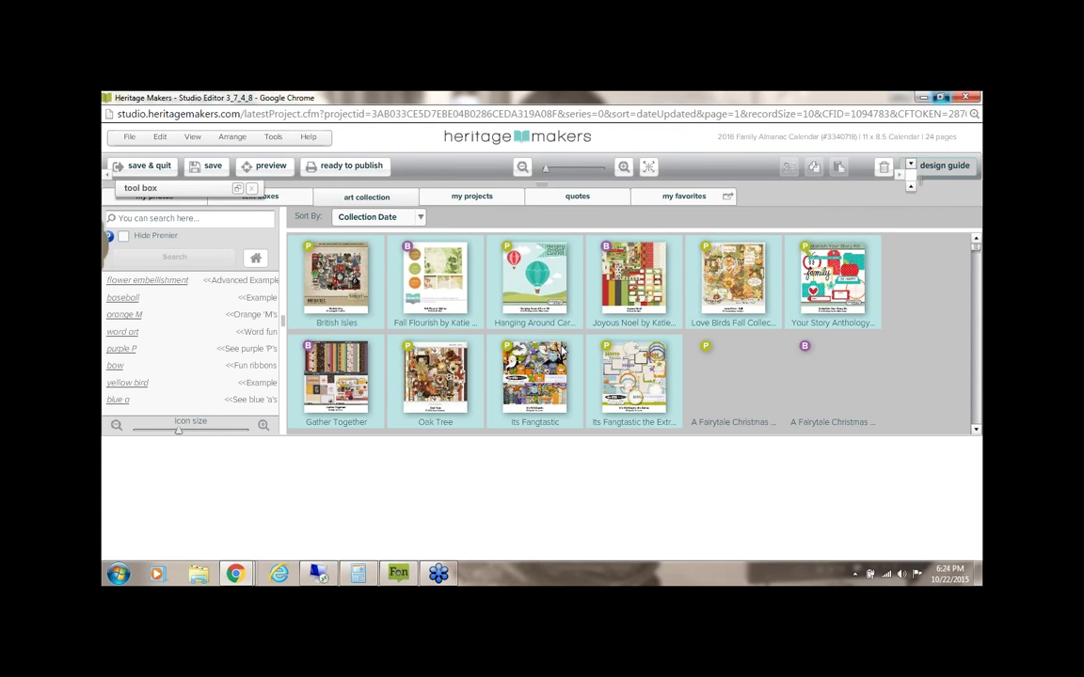
{"action": "left_click", "coordinate": [940, 97]}
{"action": "left_click_drag", "start_coordinate": [628, 125], "coordinate": [616, 202]}
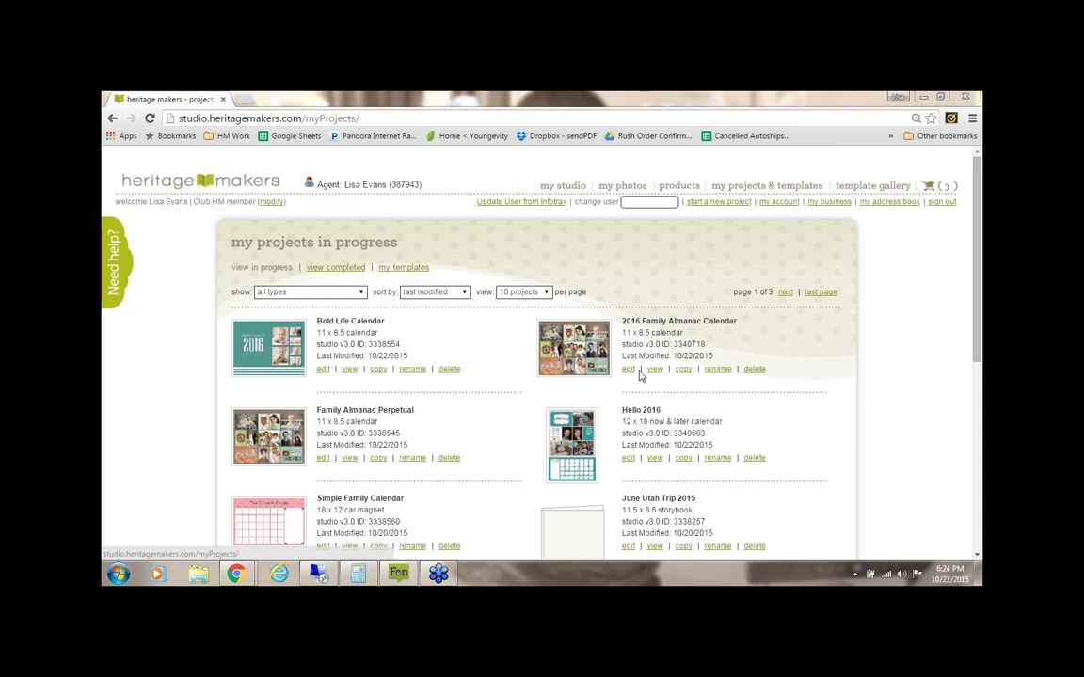
Step: Reopen the 2016 Family Almanac Calendar for editing, dismiss the introduction, and display page 5 enlarged
{"action": "left_click", "coordinate": [630, 369]}
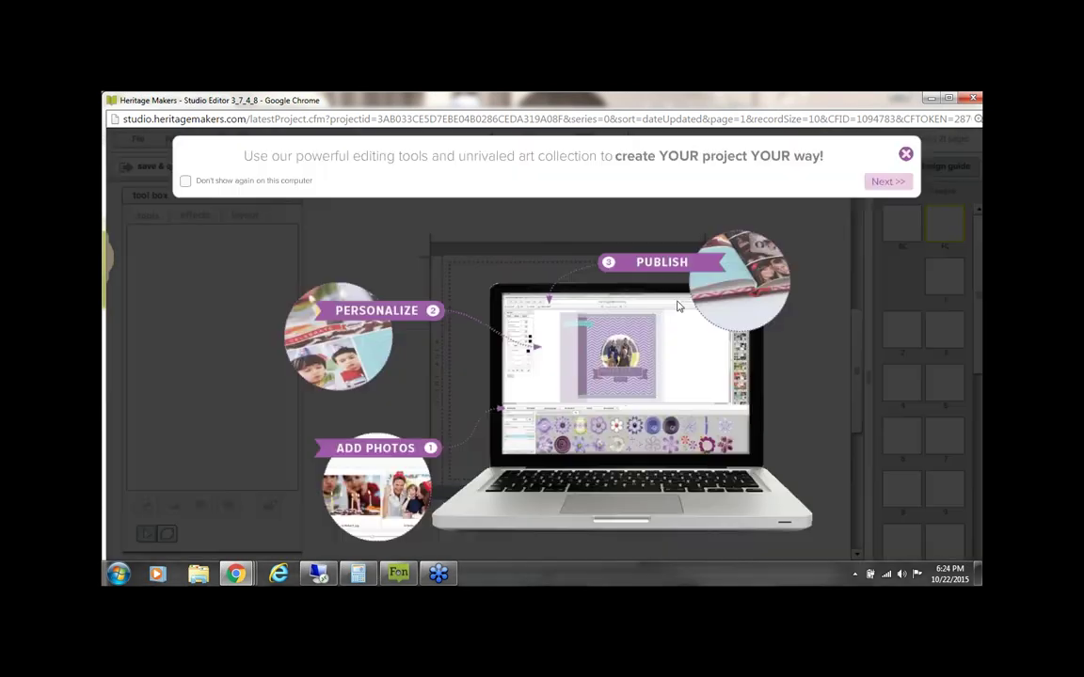
{"action": "left_click", "coordinate": [905, 156]}
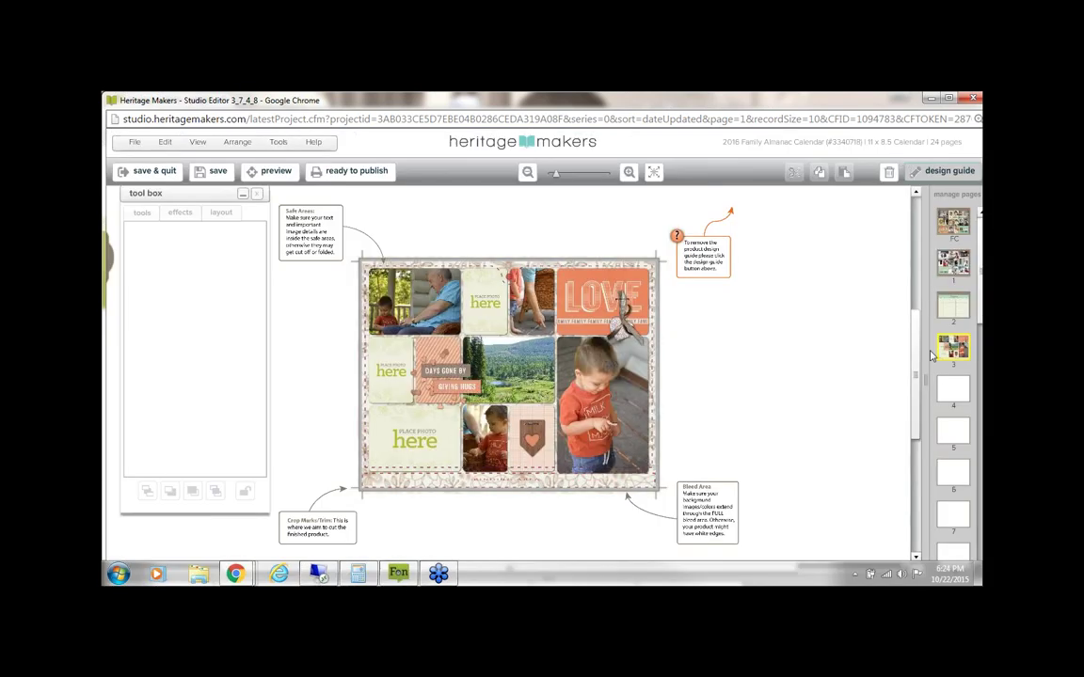
{"action": "left_click", "coordinate": [952, 430]}
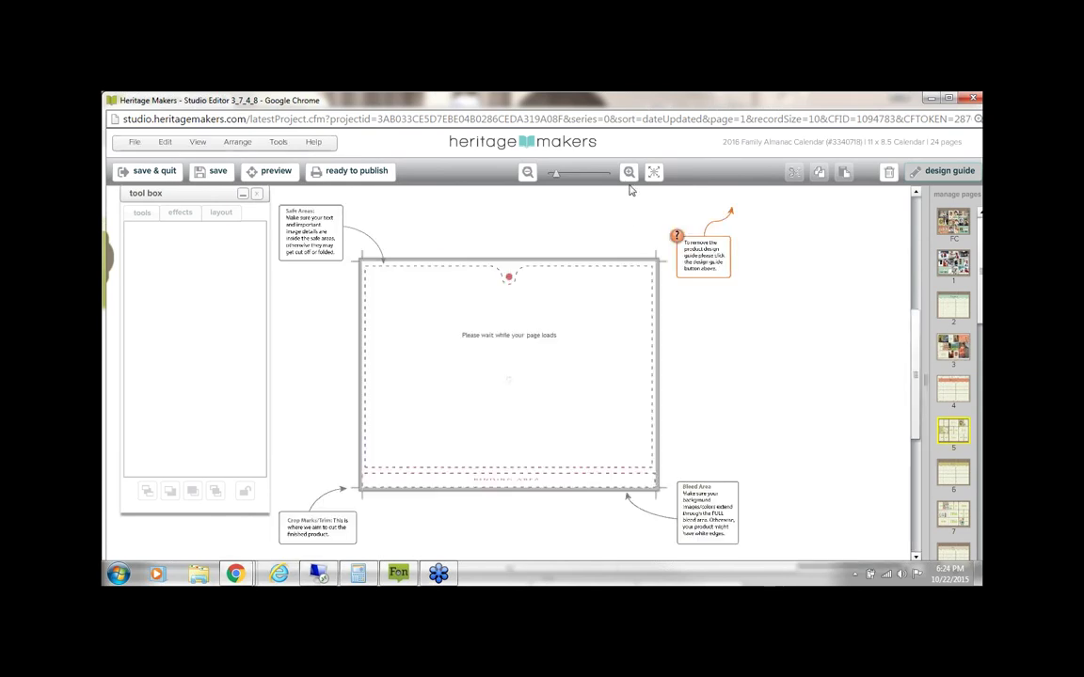
{"action": "left_click", "coordinate": [629, 173]}
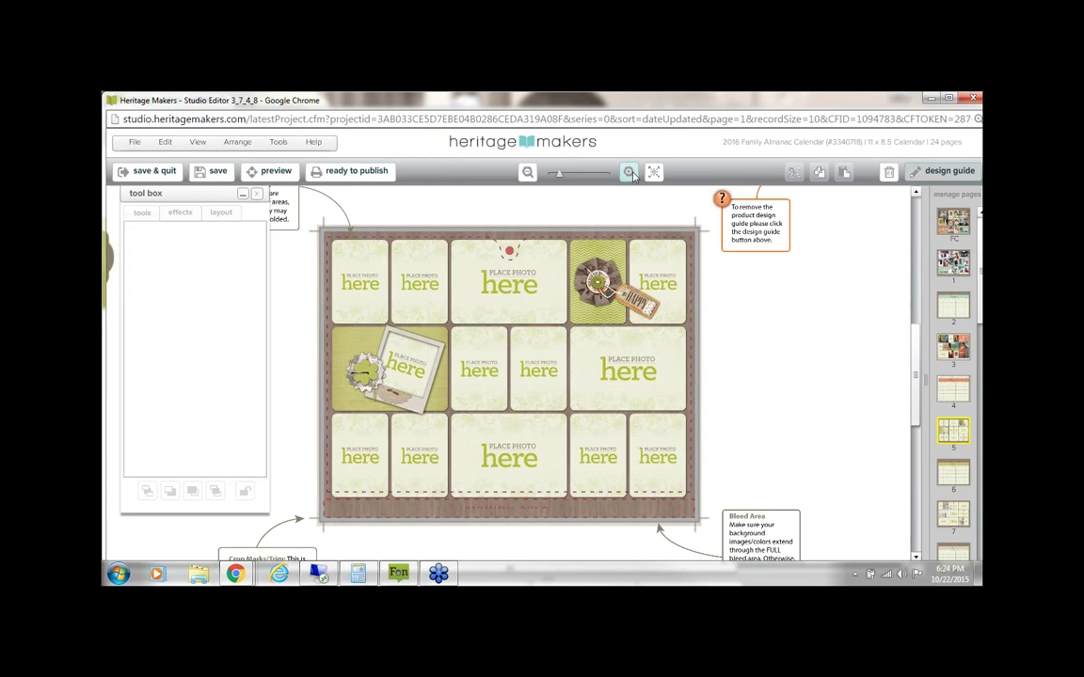
{"action": "left_click", "coordinate": [631, 174]}
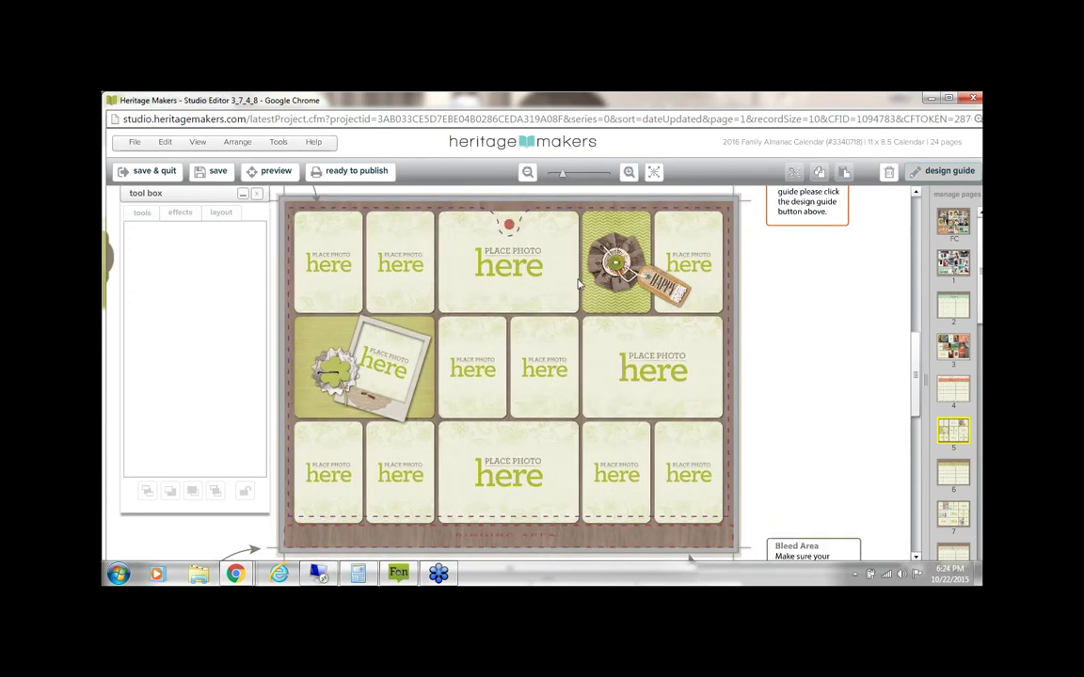
{"action": "left_click", "coordinate": [529, 173]}
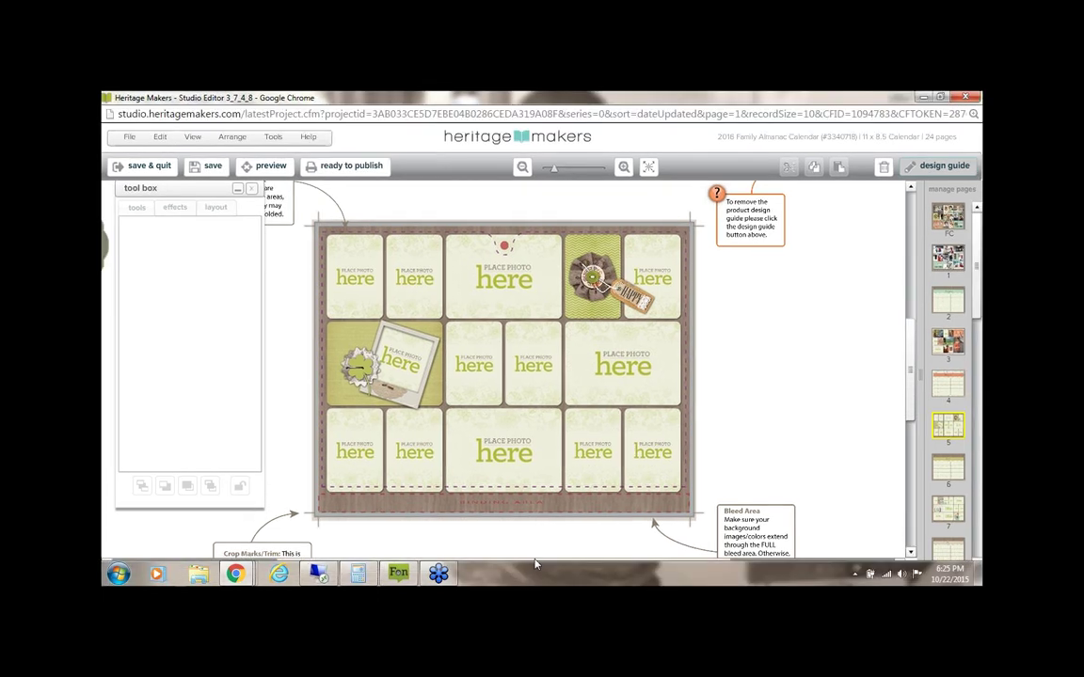
{"action": "left_click", "coordinate": [532, 508]}
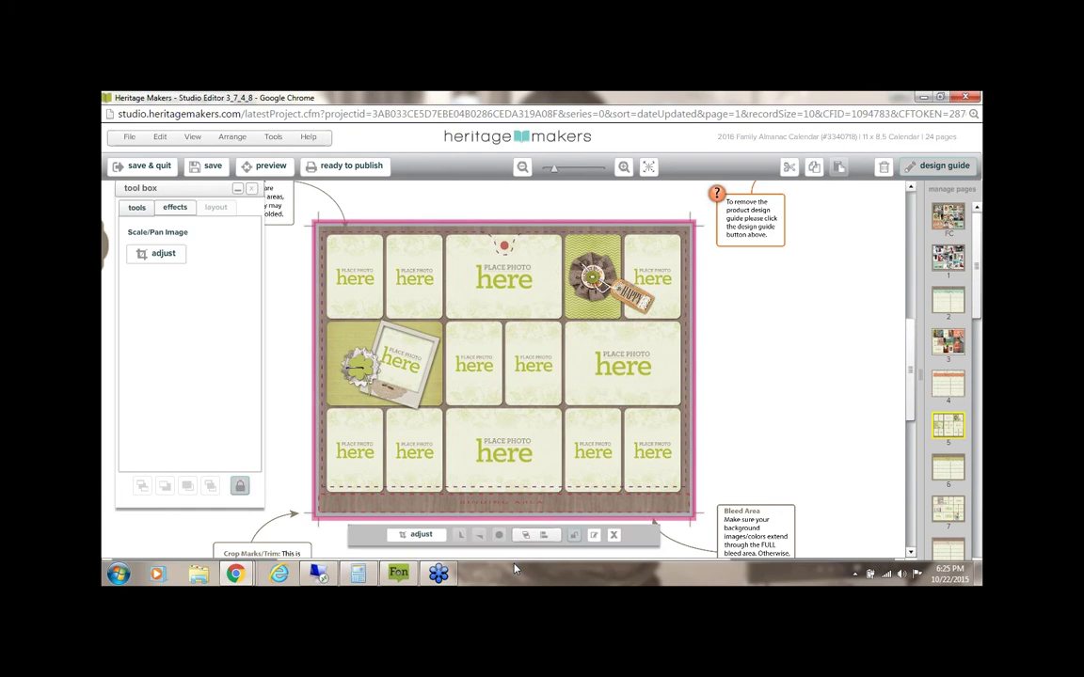
{"action": "left_click", "coordinate": [517, 558]}
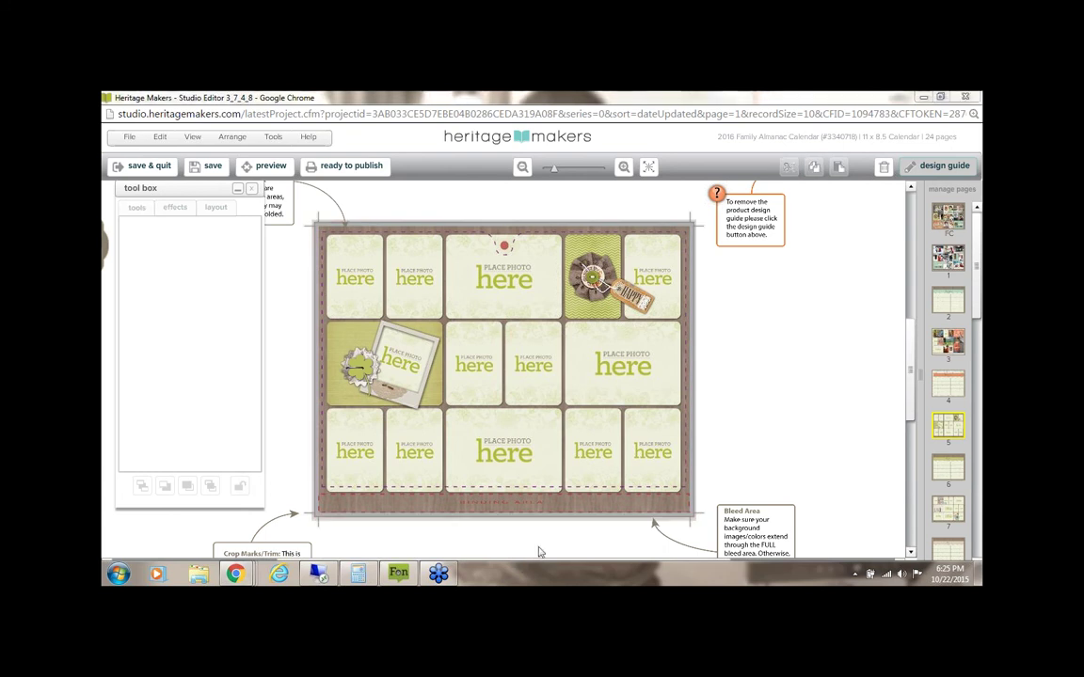
{"action": "scroll", "coordinate": [917, 386], "scroll_direction": "down", "scroll_amount": 3}
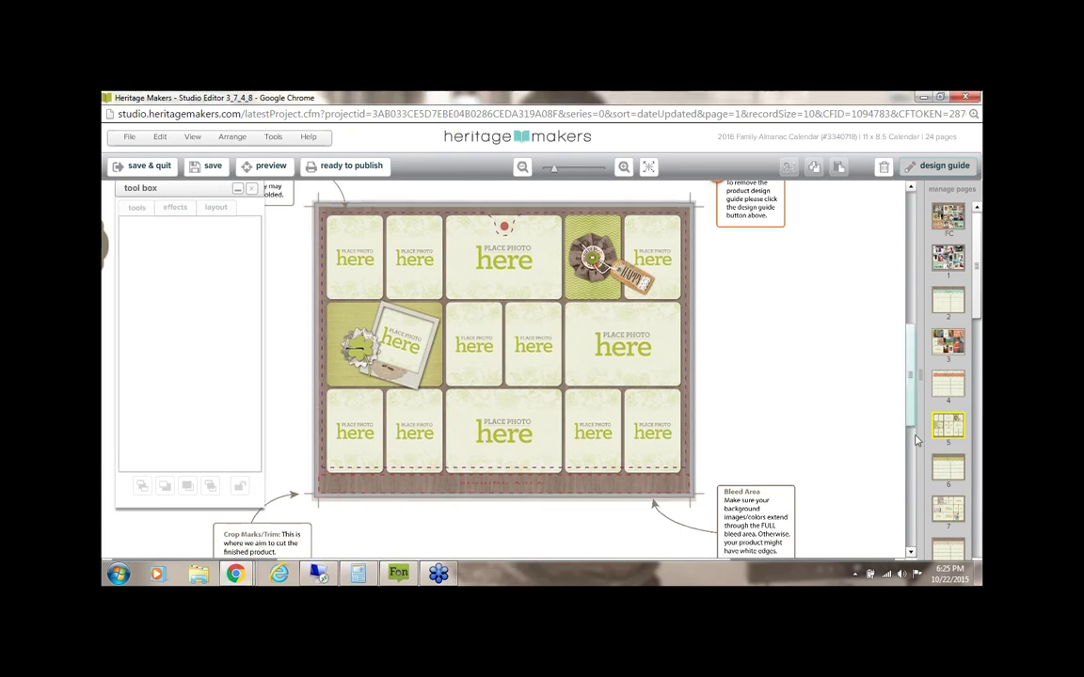
{"action": "scroll", "coordinate": [917, 385], "scroll_direction": "up", "scroll_amount": 5}
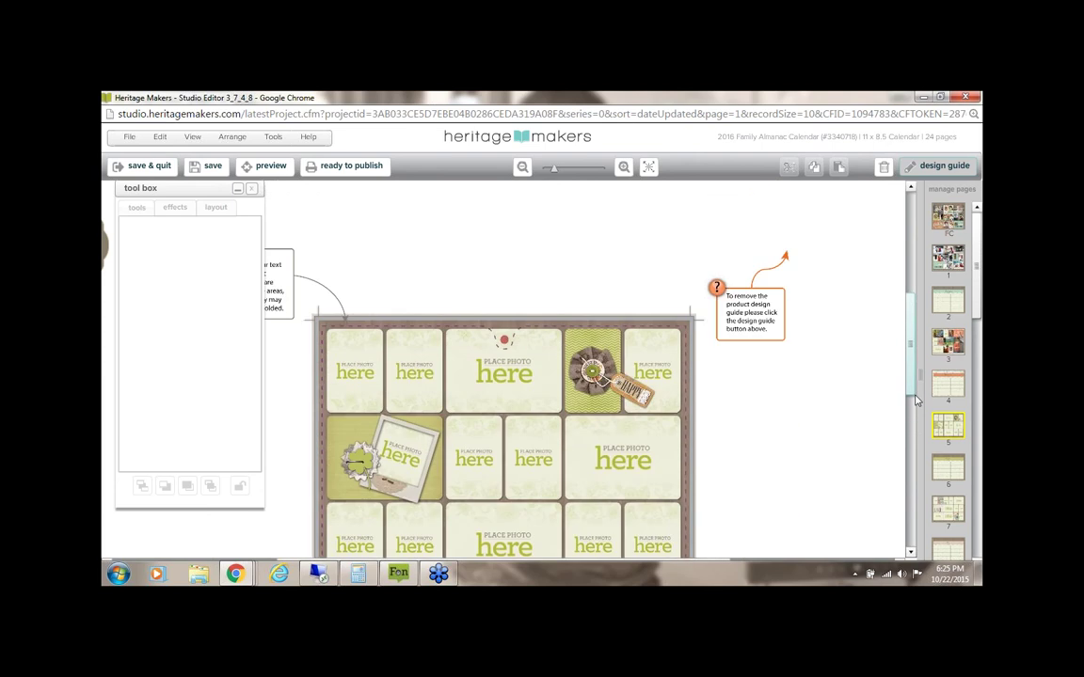
{"action": "scroll", "coordinate": [917, 386], "scroll_direction": "down", "scroll_amount": 1}
Step: Un-maximize the editor window and show the art collection below page 5 with the tool box collapsed
{"action": "left_click", "coordinate": [940, 98]}
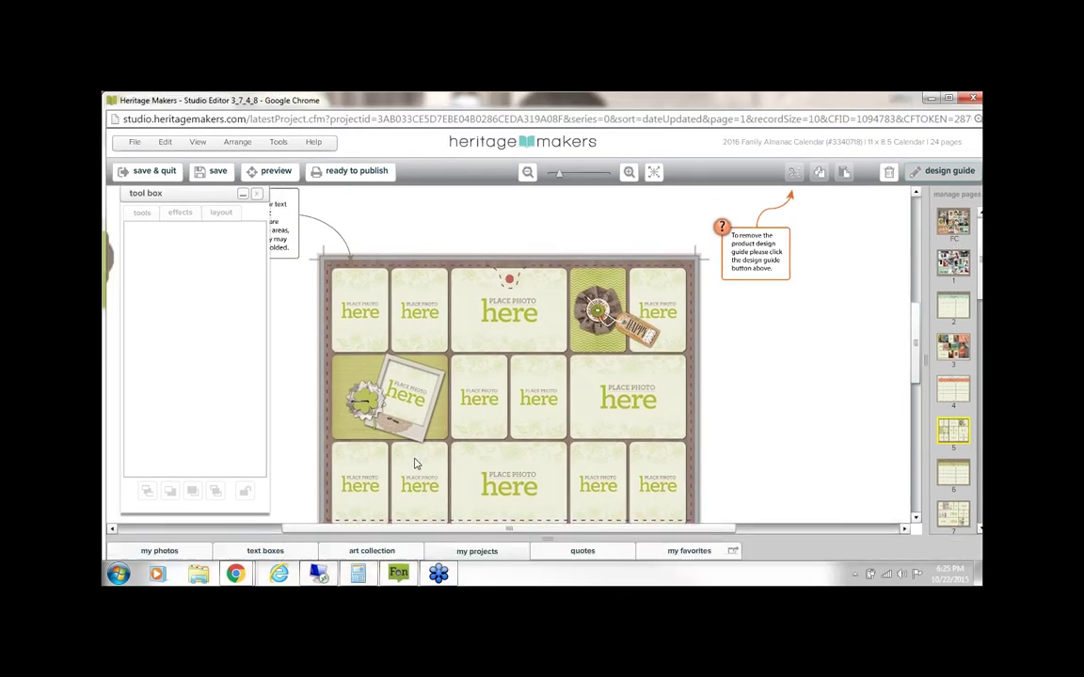
{"action": "left_click", "coordinate": [243, 194]}
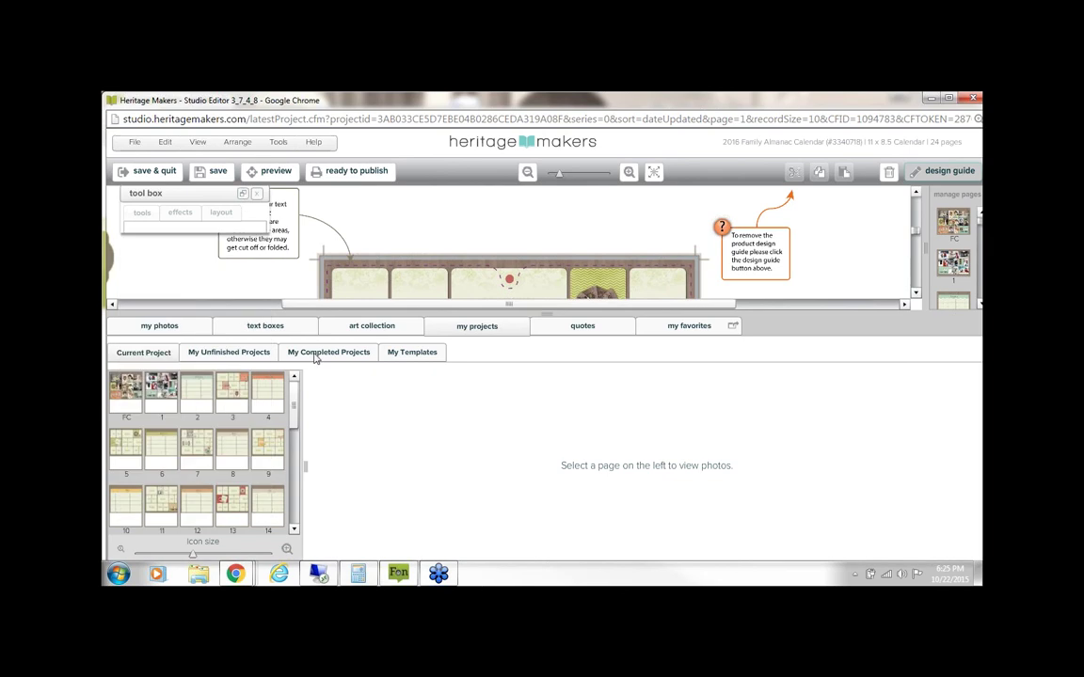
{"action": "left_click", "coordinate": [373, 330]}
{"action": "left_click", "coordinate": [245, 346]}
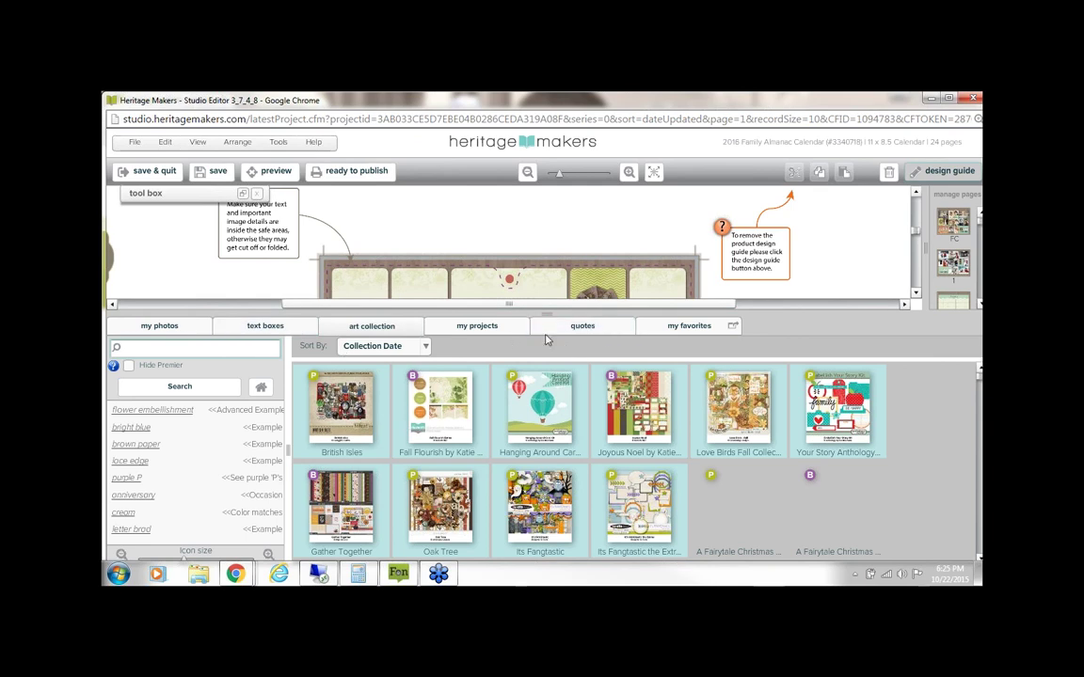
{"action": "left_click_drag", "start_coordinate": [553, 312], "coordinate": [553, 349]}
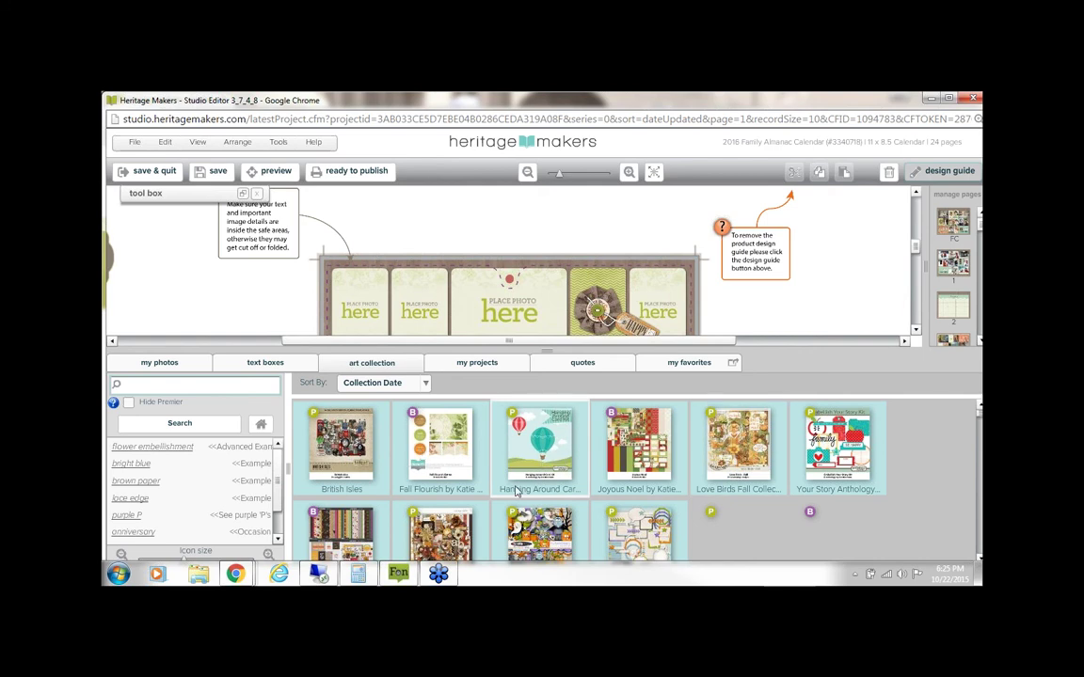
{"action": "left_click", "coordinate": [190, 386]}
{"action": "type", "text": "g"}
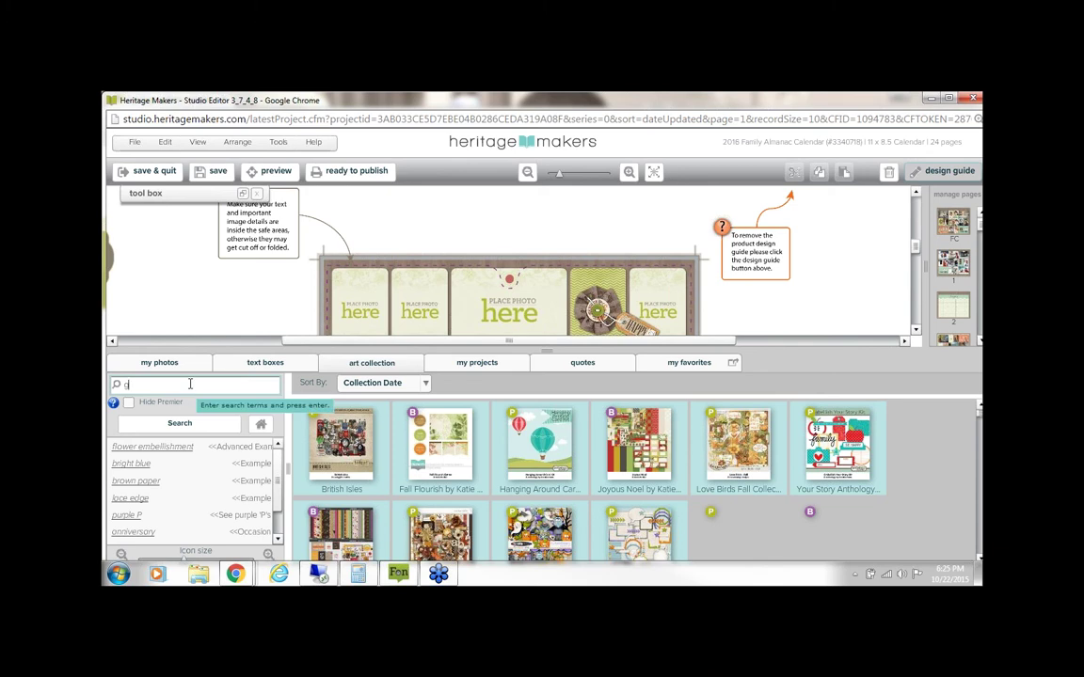
{"action": "type", "text": "reen"}
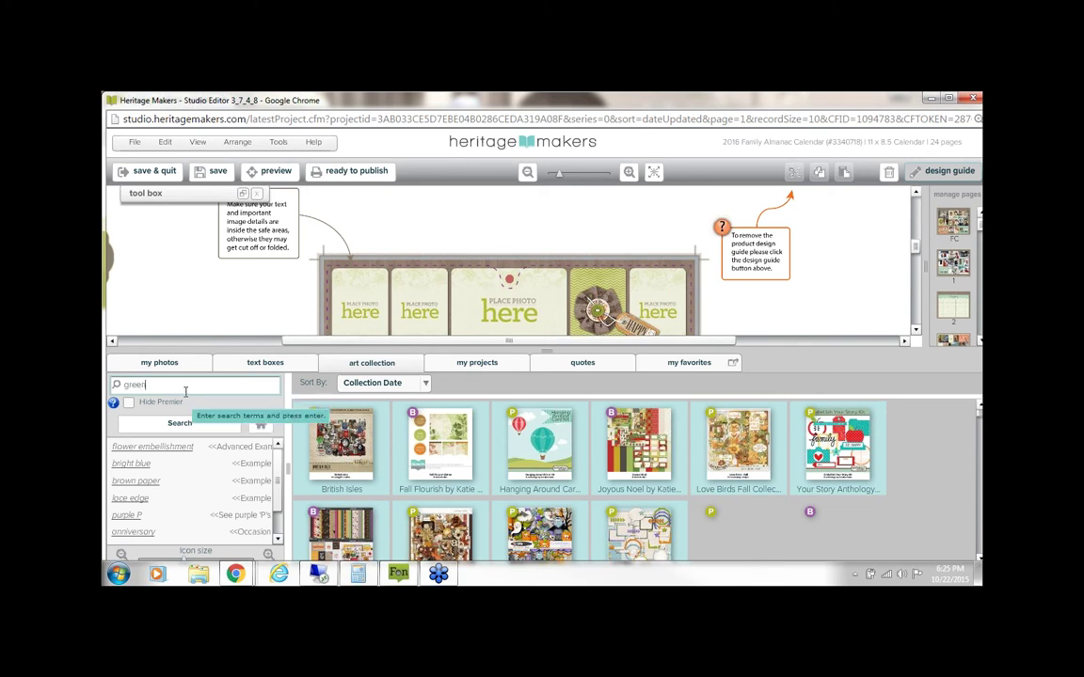
{"action": "key", "text": "BackSpace"}
{"action": "key", "text": "BackSpace"}
{"action": "key", "text": "BackSpace"}
{"action": "key", "text": "BackSpace"}
{"action": "key", "text": "BackSpace"}
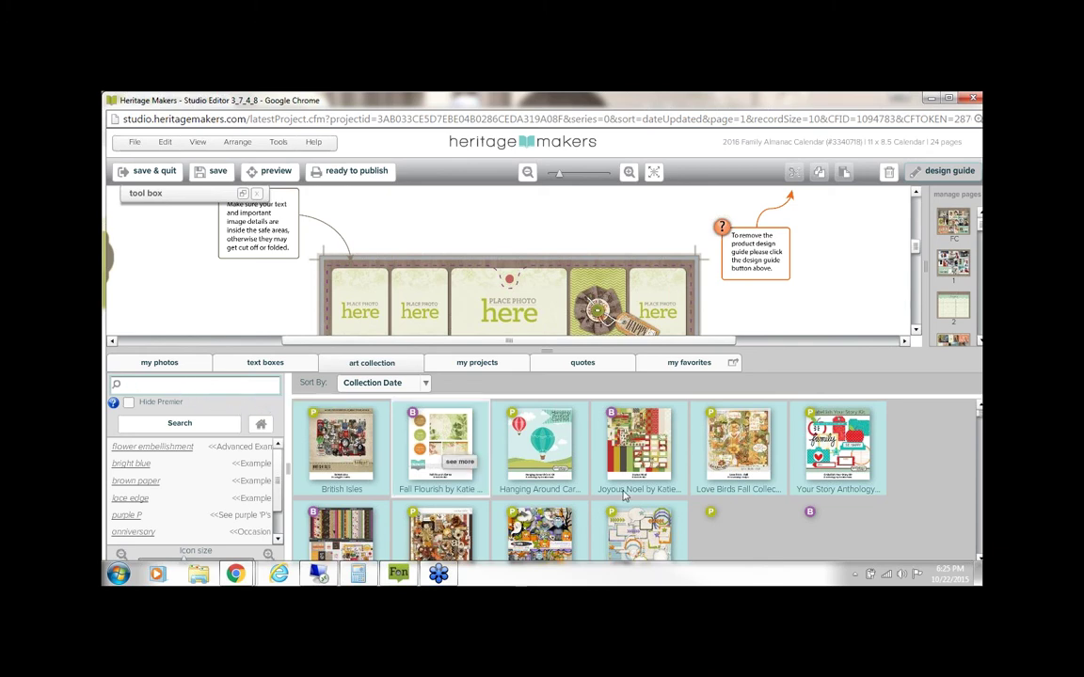
Step: Open the Love Birds - Fall collection and show its background papers below the whole of calendar page 5
{"action": "left_click", "coordinate": [760, 485]}
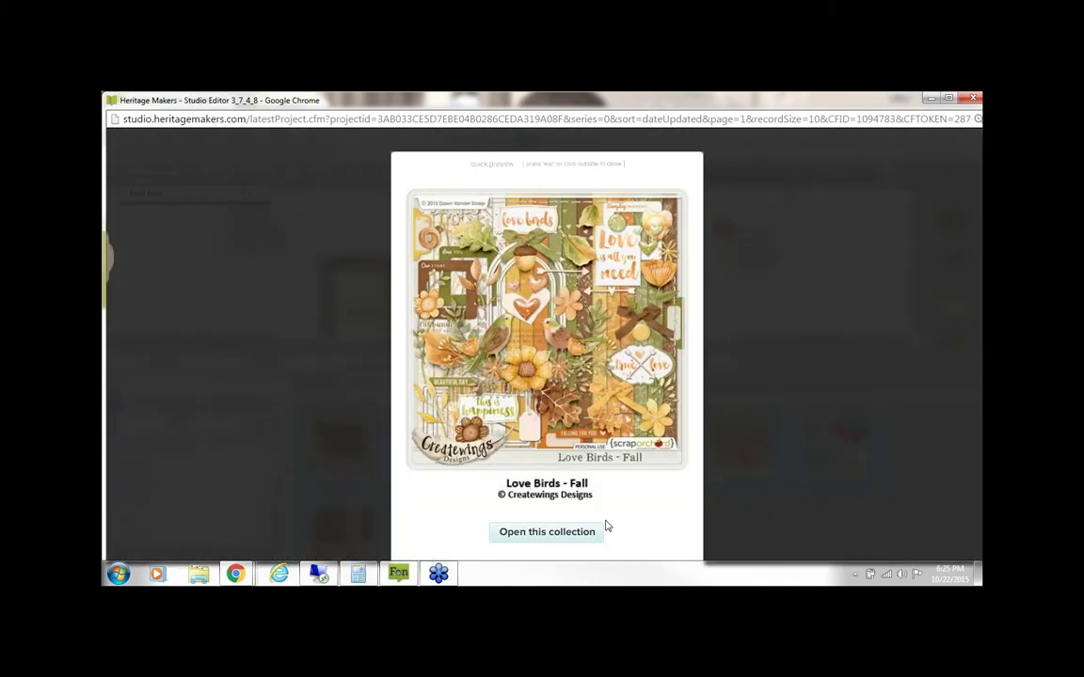
{"action": "left_click", "coordinate": [600, 527]}
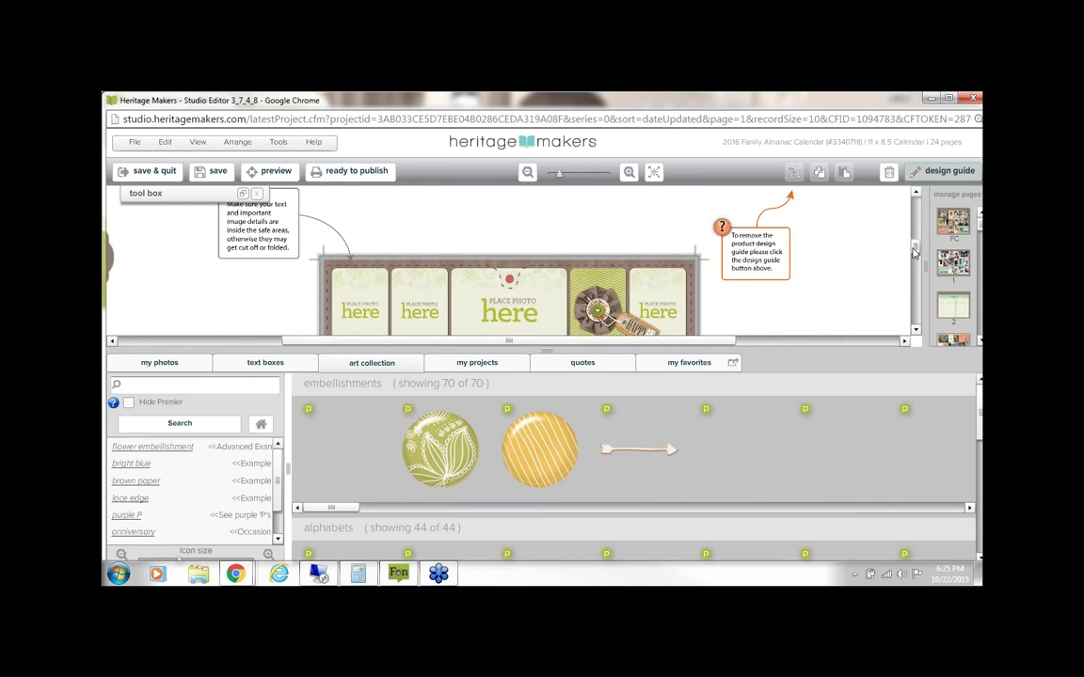
{"action": "scroll", "coordinate": [913, 252], "scroll_direction": "down", "scroll_amount": 3}
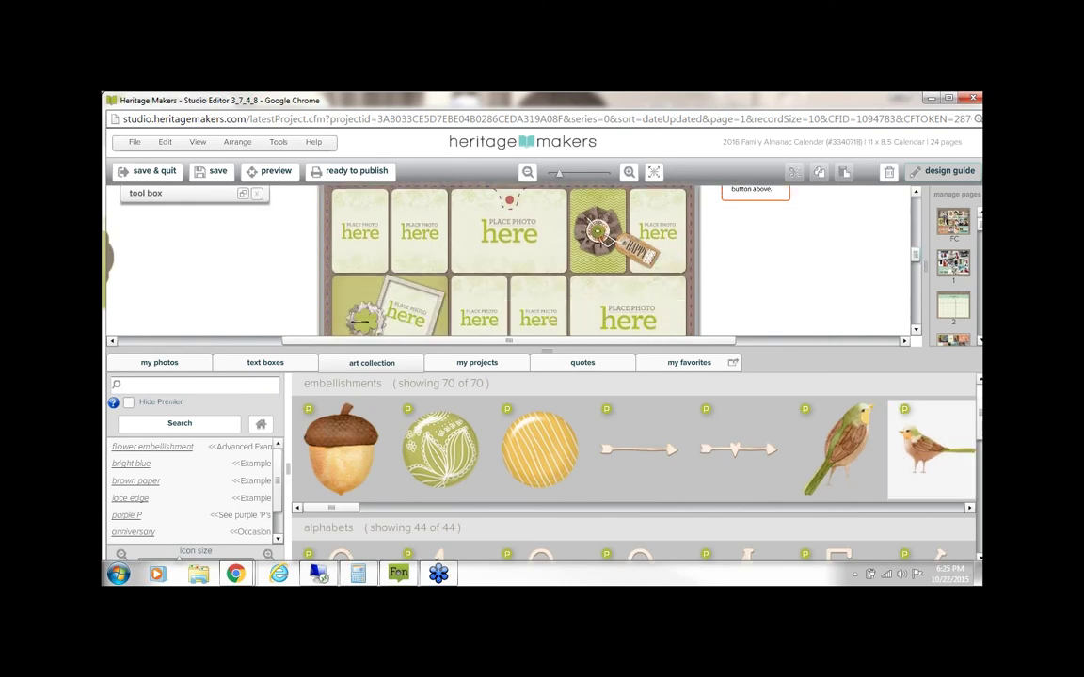
{"action": "scroll", "coordinate": [635, 452], "scroll_direction": "down", "scroll_amount": 2}
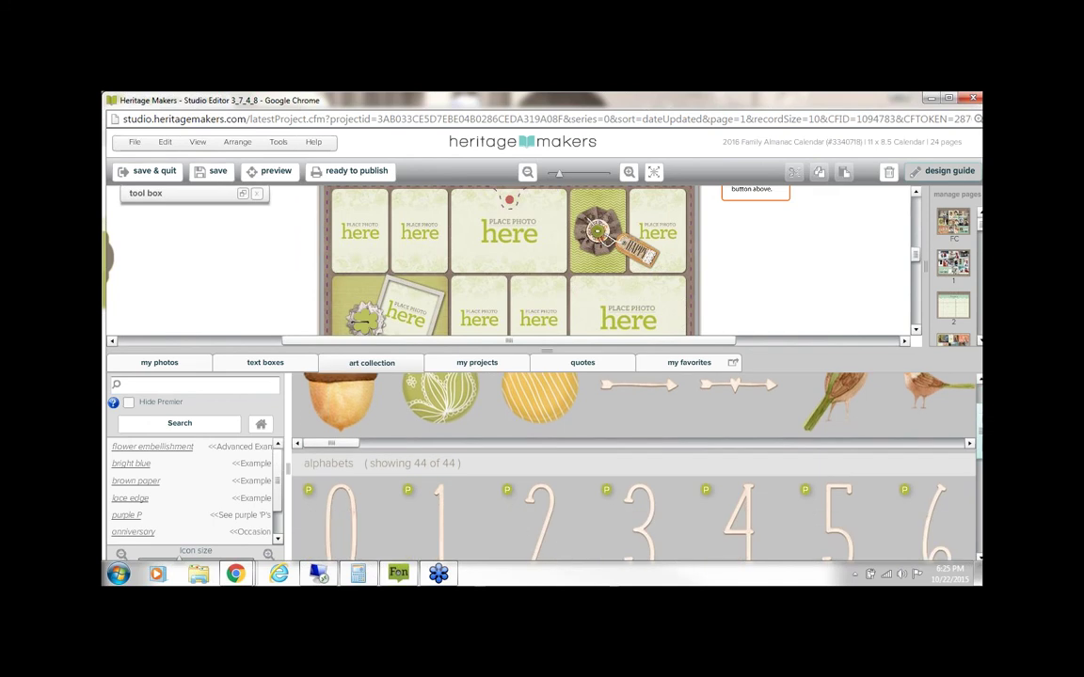
{"action": "scroll", "coordinate": [635, 451], "scroll_direction": "down", "scroll_amount": 6}
{"action": "scroll", "coordinate": [635, 451], "scroll_direction": "down", "scroll_amount": 1}
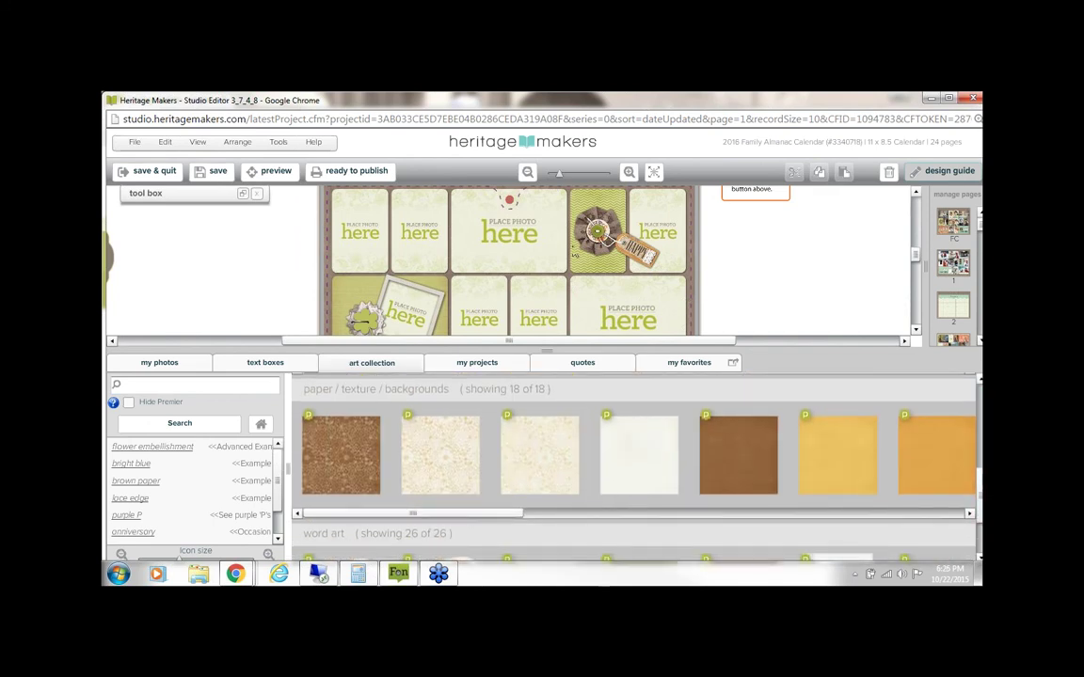
{"action": "left_click", "coordinate": [528, 172]}
{"action": "left_click", "coordinate": [527, 172]}
{"action": "left_click_drag", "start_coordinate": [551, 352], "coordinate": [550, 362]}
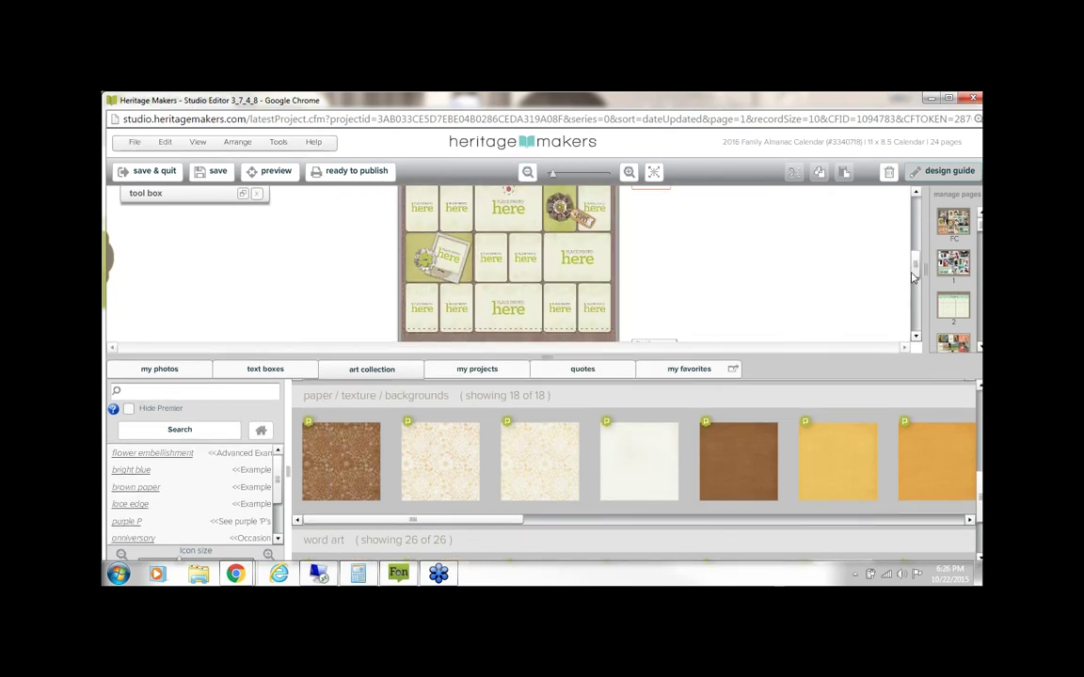
{"action": "left_click_drag", "start_coordinate": [915, 268], "coordinate": [914, 263]}
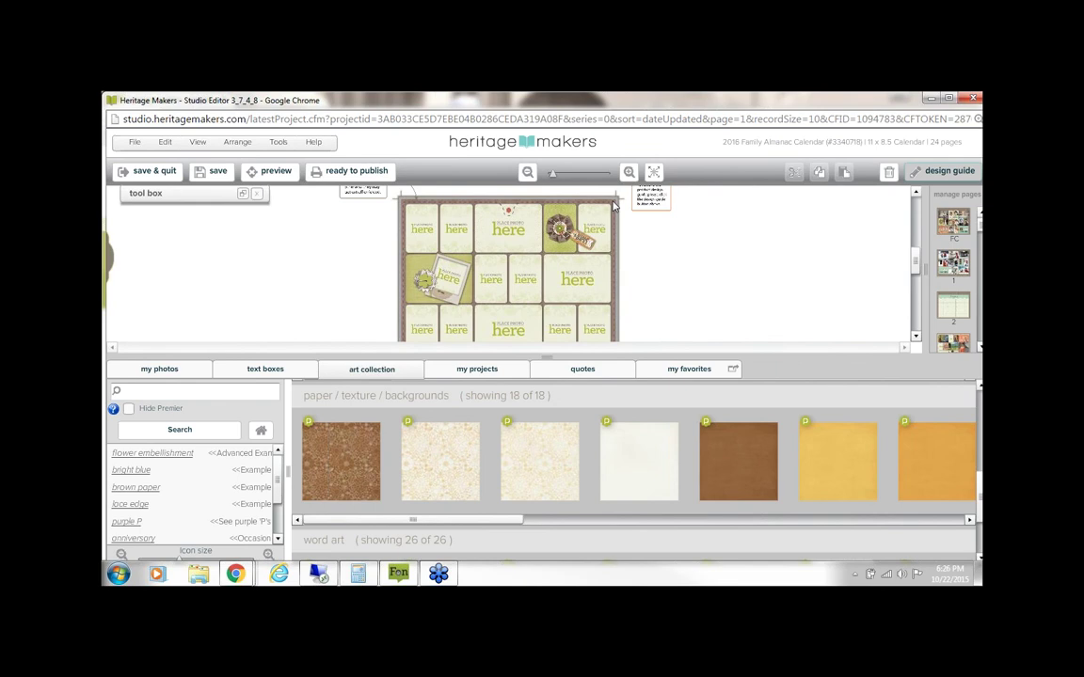
{"action": "left_click_drag", "start_coordinate": [439, 520], "coordinate": [385, 518]}
{"action": "left_click_drag", "start_coordinate": [547, 356], "coordinate": [544, 397]}
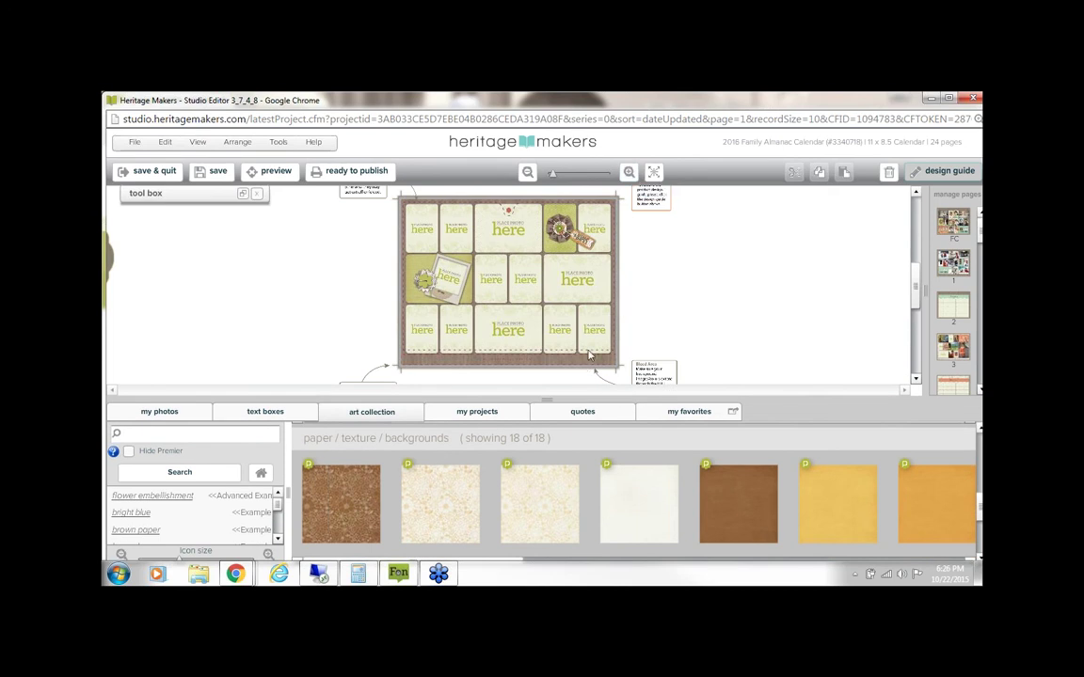
Step: Try the two cream floral papers in turn as a replacement for page 5's brown background
{"action": "left_click", "coordinate": [521, 330]}
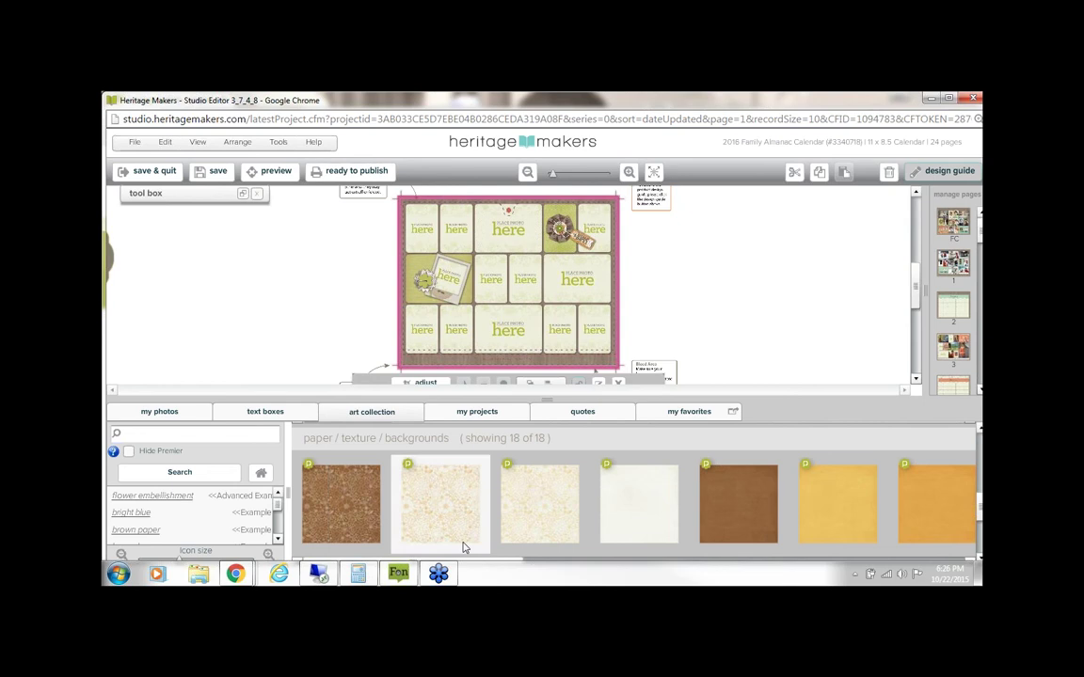
{"action": "left_click_drag", "start_coordinate": [463, 547], "coordinate": [516, 280]}
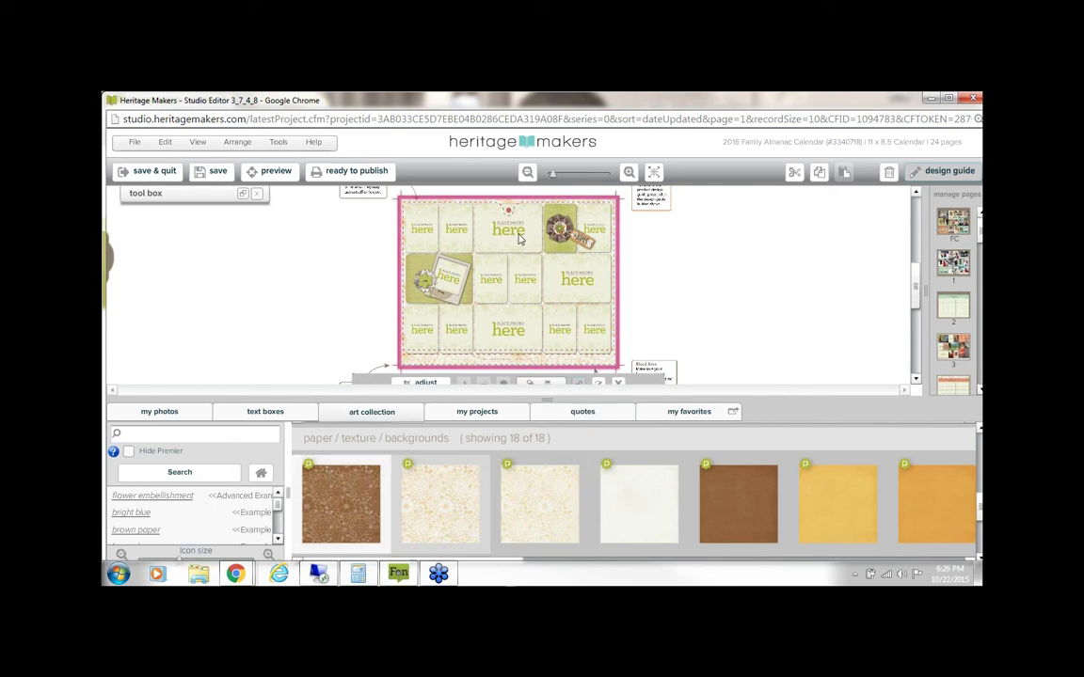
{"action": "left_click", "coordinate": [165, 142]}
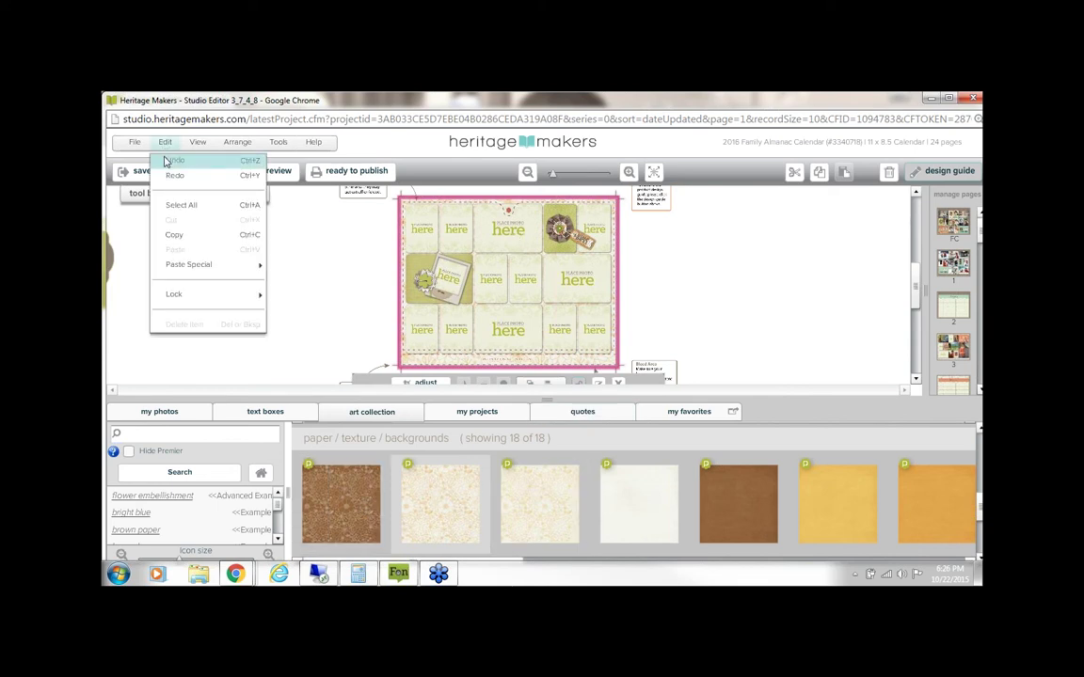
{"action": "left_click", "coordinate": [166, 146]}
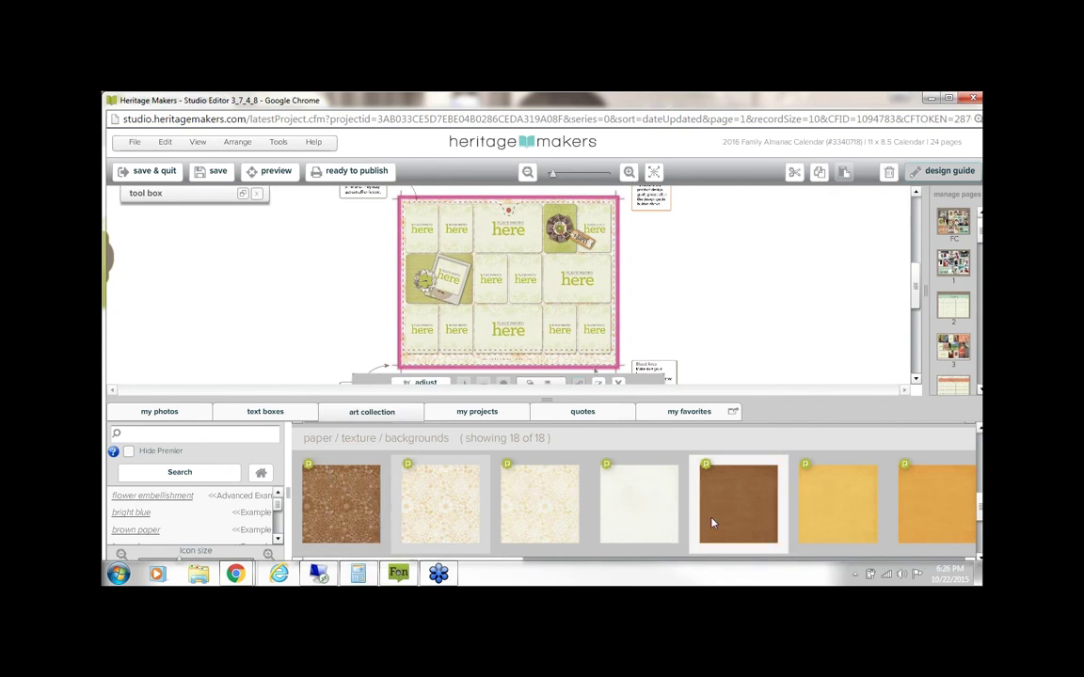
{"action": "left_click_drag", "start_coordinate": [537, 479], "coordinate": [551, 274]}
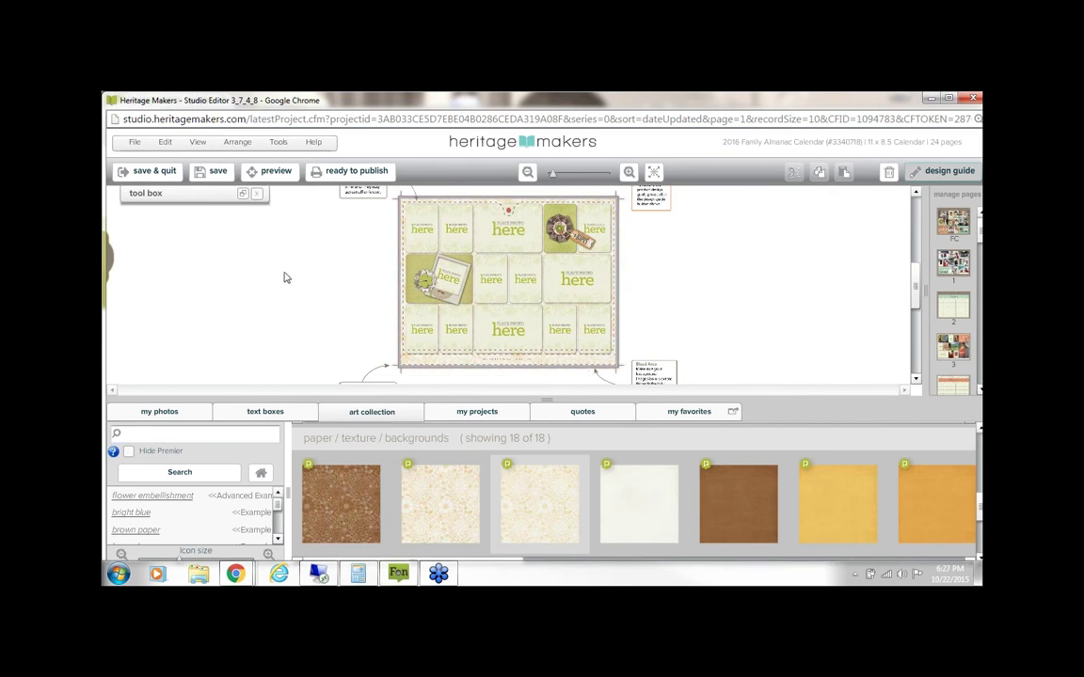
Step: Undo the floral paper changes to page 5's background
{"action": "left_click", "coordinate": [164, 144]}
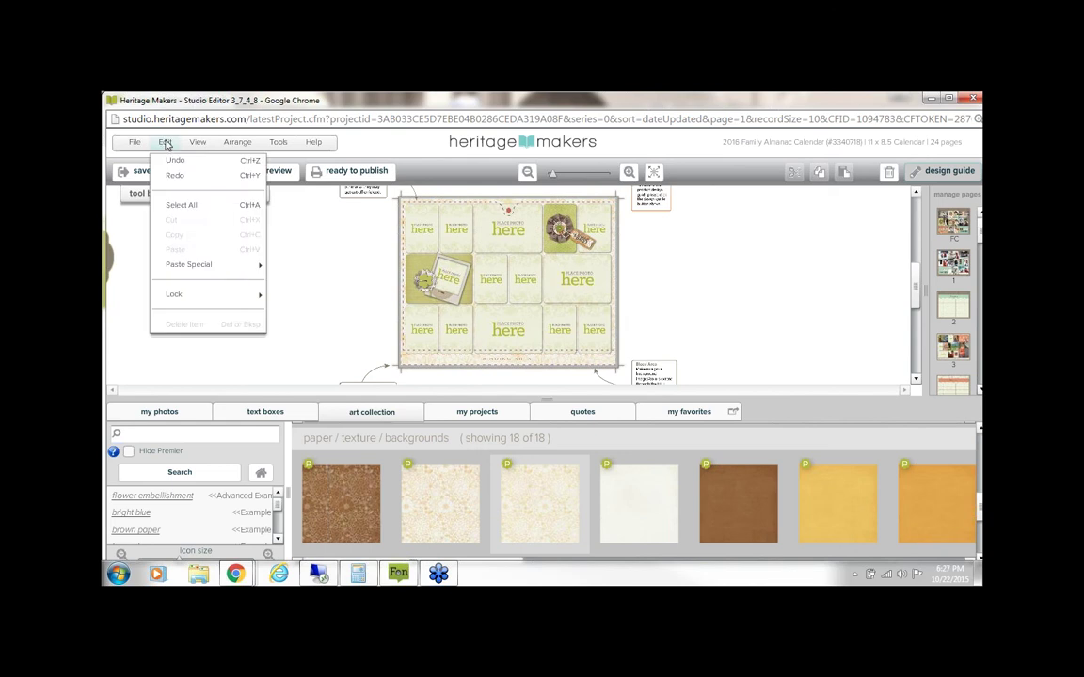
{"action": "left_click", "coordinate": [166, 143]}
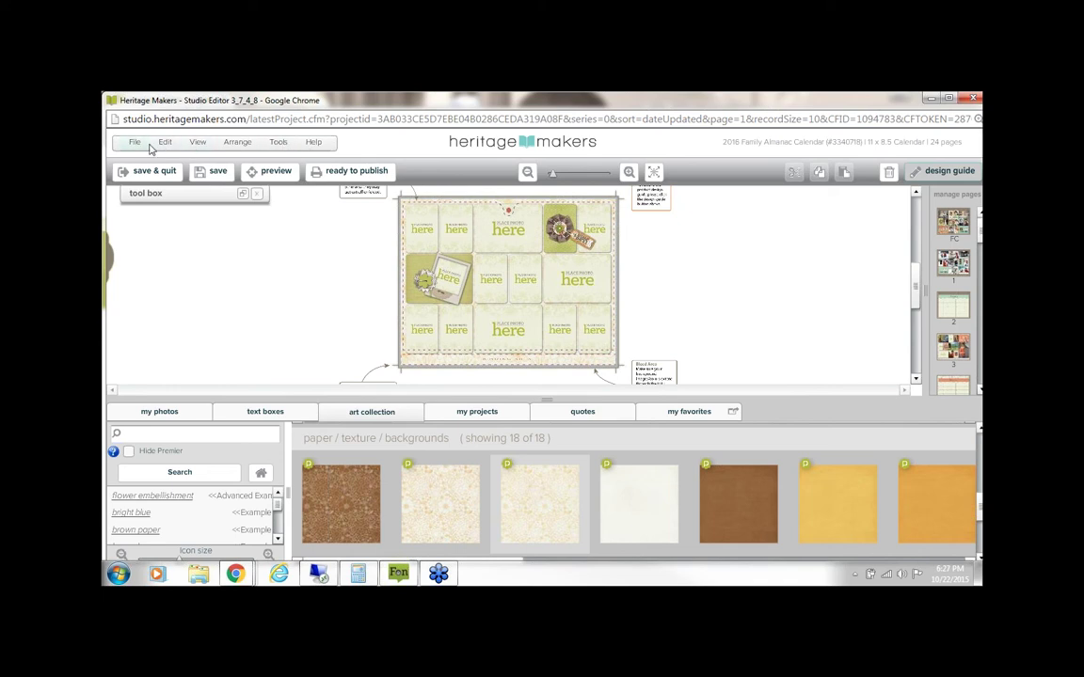
{"action": "left_click", "coordinate": [164, 142]}
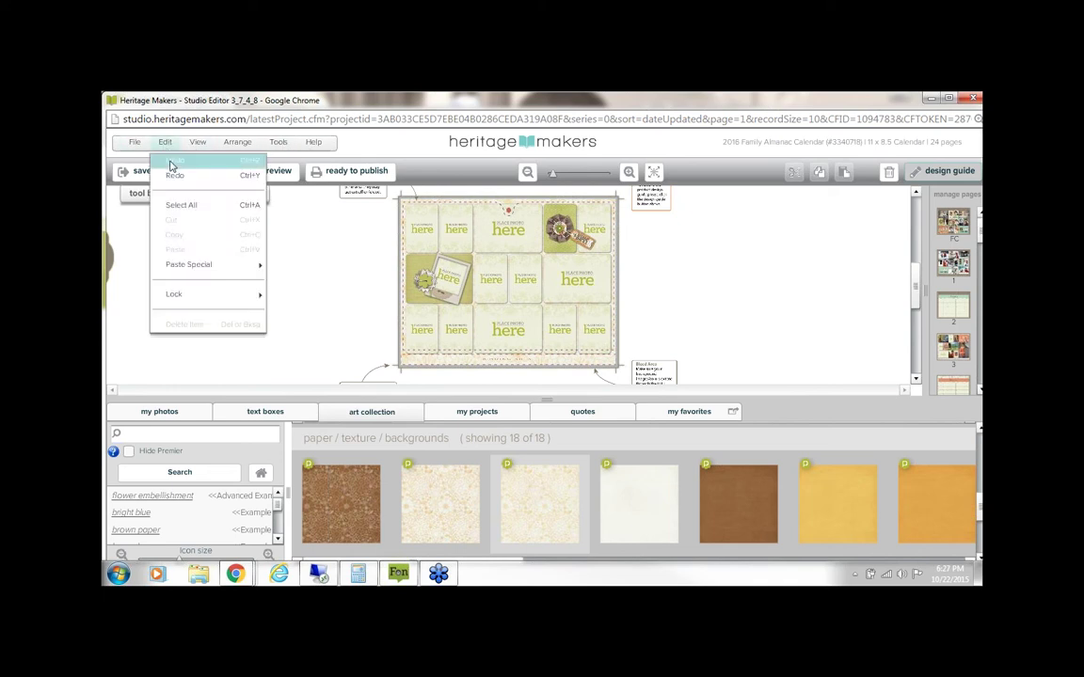
{"action": "left_click", "coordinate": [172, 166]}
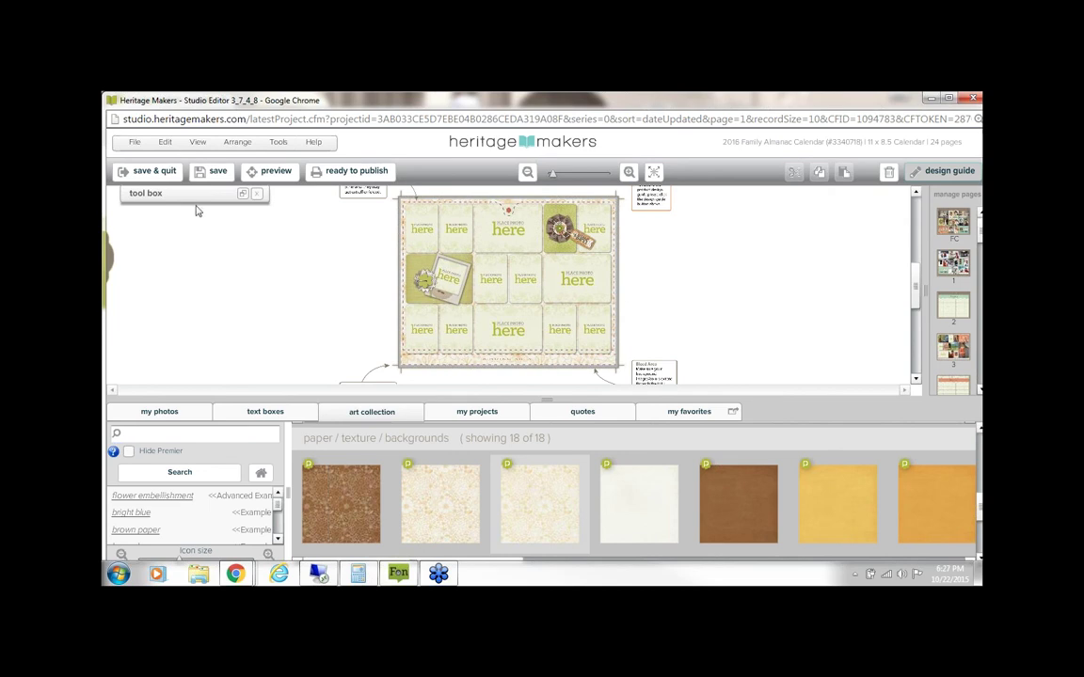
{"action": "left_click", "coordinate": [170, 143]}
{"action": "left_click", "coordinate": [171, 162]}
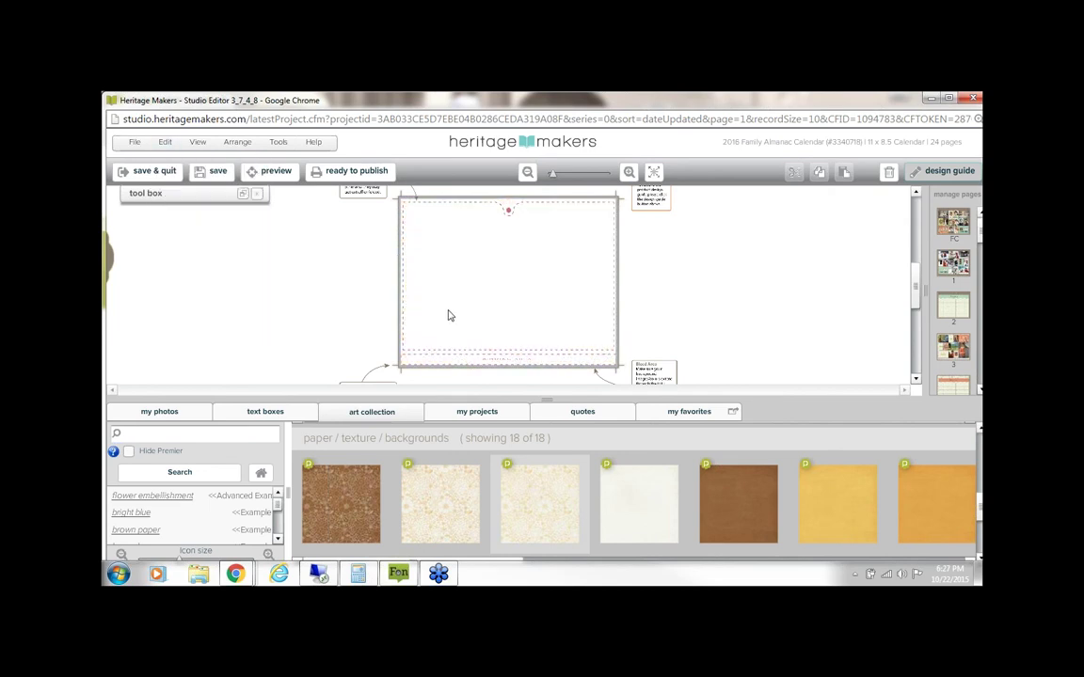
Step: Replace page 5's brown background with the first cream floral paper and enlarge the page area
{"action": "left_click", "coordinate": [435, 363]}
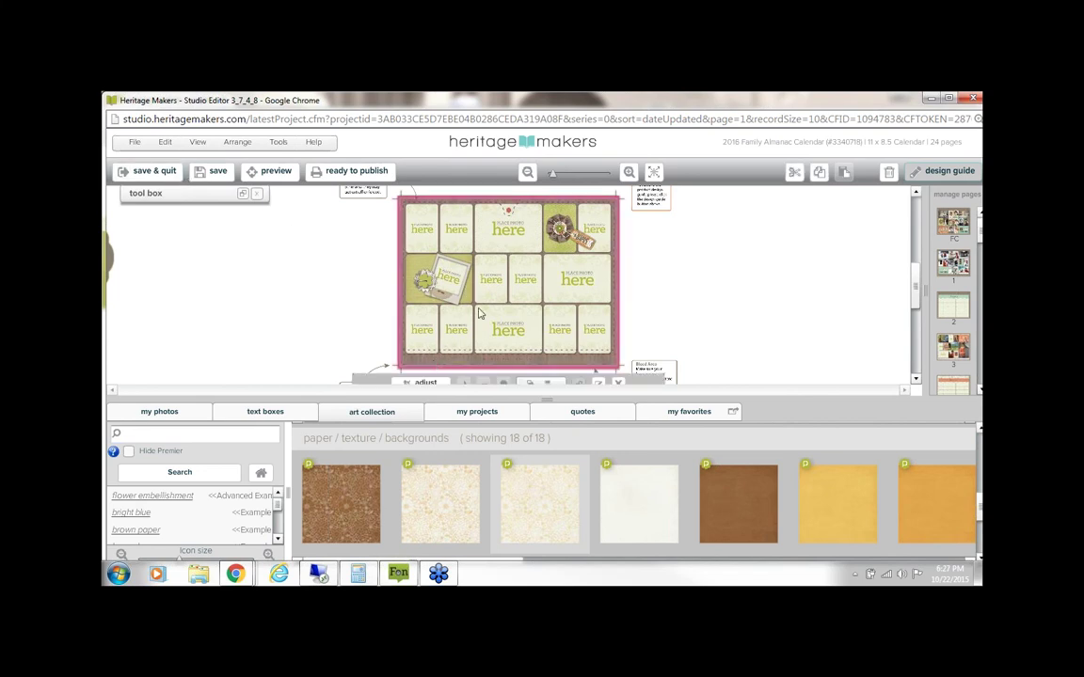
{"action": "left_click_drag", "start_coordinate": [466, 539], "coordinate": [524, 306]}
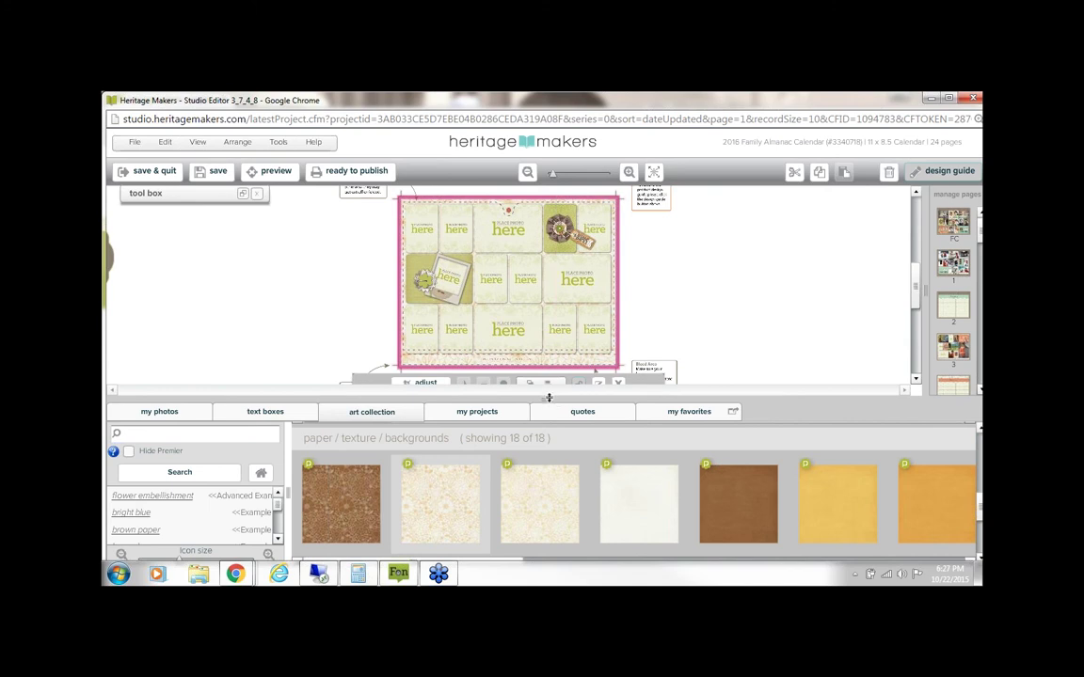
{"action": "left_click_drag", "start_coordinate": [549, 398], "coordinate": [549, 433]}
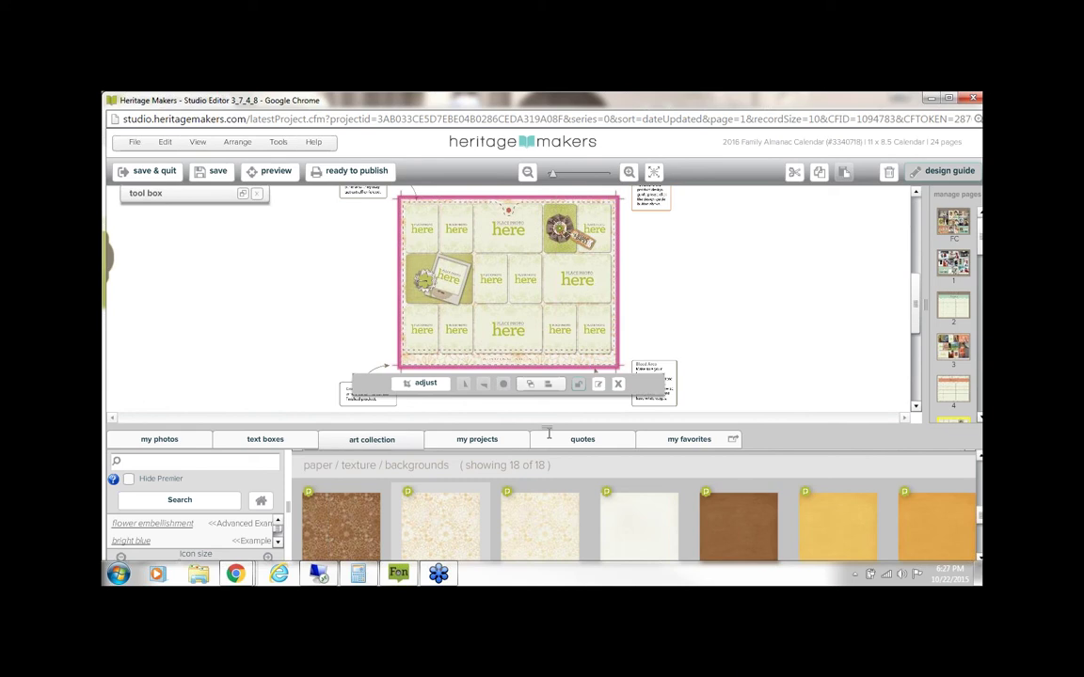
Step: Replace the green paper behind the tilted photo frame on page 5 with the solid dark olive green paper
{"action": "left_click", "coordinate": [629, 172]}
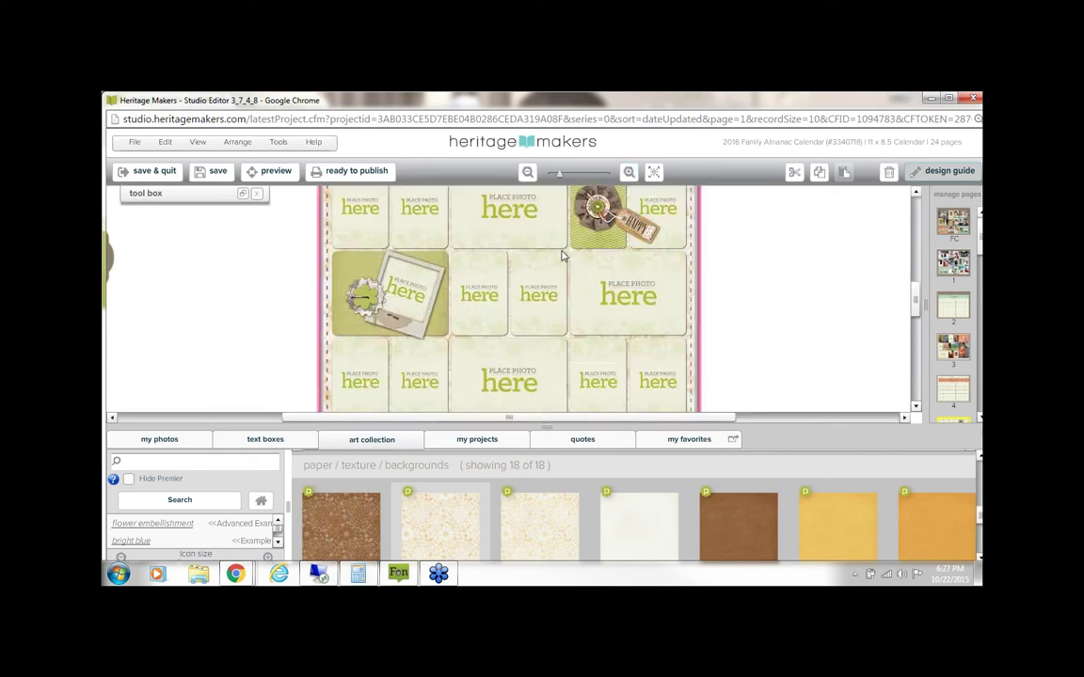
{"action": "left_click", "coordinate": [405, 308]}
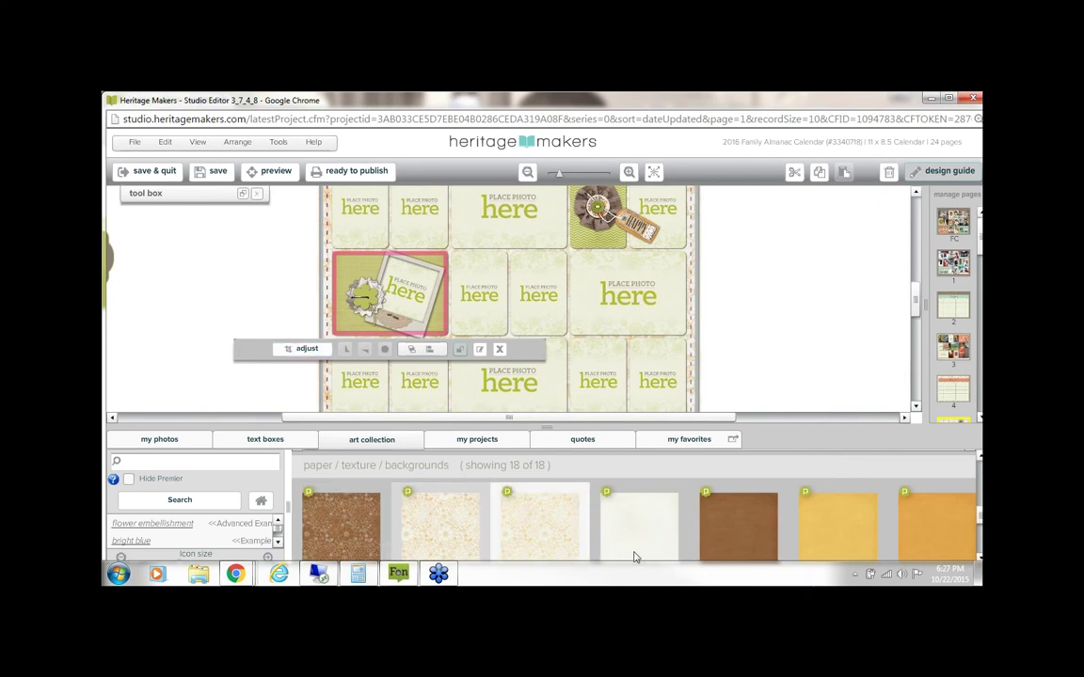
{"action": "scroll", "coordinate": [612, 551], "scroll_direction": "down", "scroll_amount": 1}
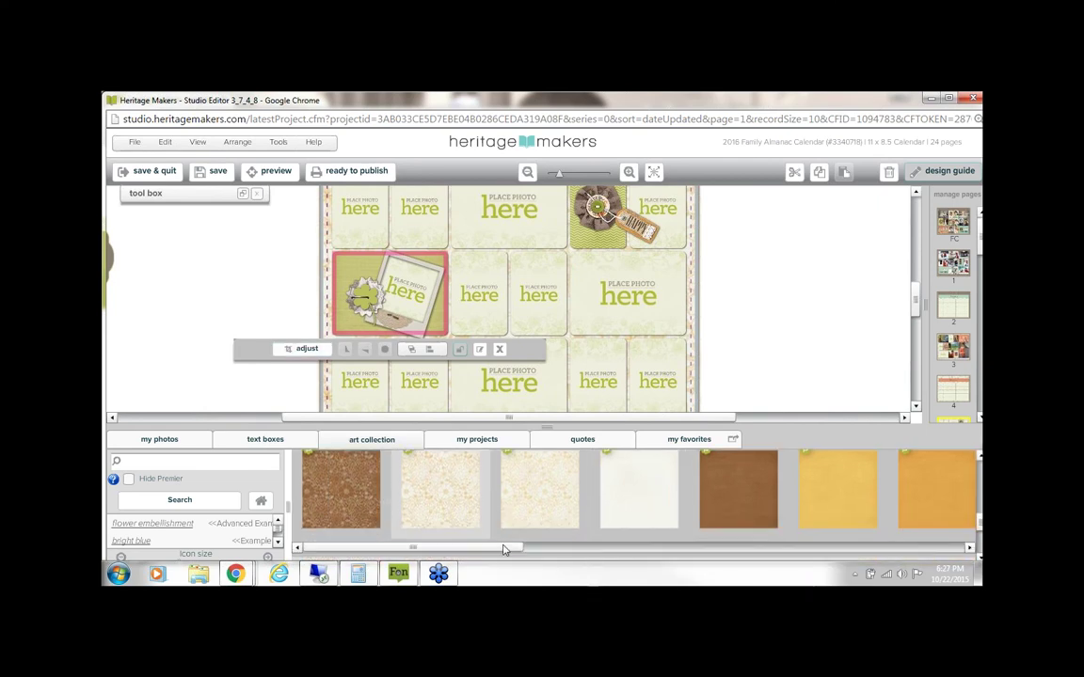
{"action": "left_click", "coordinate": [588, 548]}
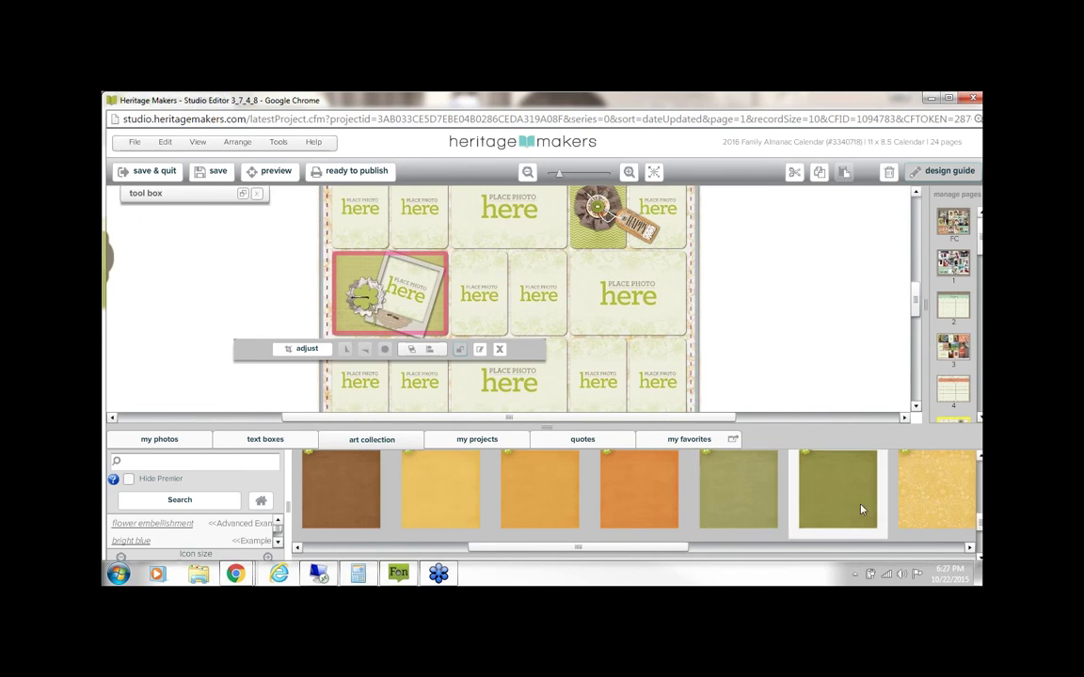
{"action": "left_click_drag", "start_coordinate": [859, 511], "coordinate": [402, 299]}
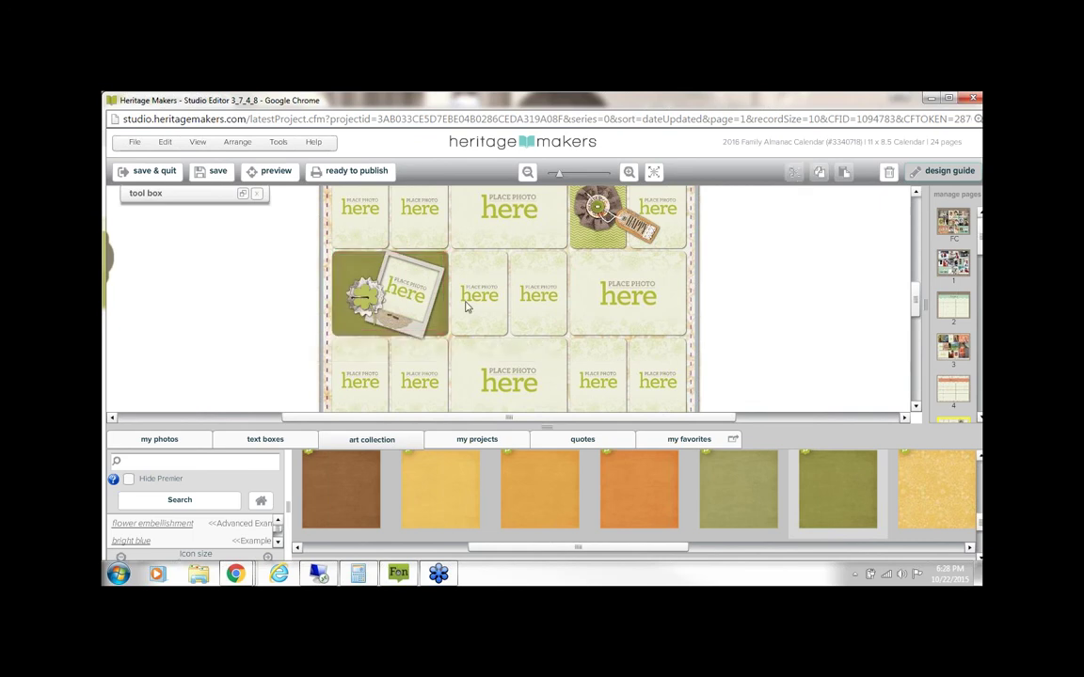
Step: Open the Nieces and Nephews album in the Studio U photo folder and browse to its outdoor landscape and deer photos
{"action": "left_click", "coordinate": [527, 175]}
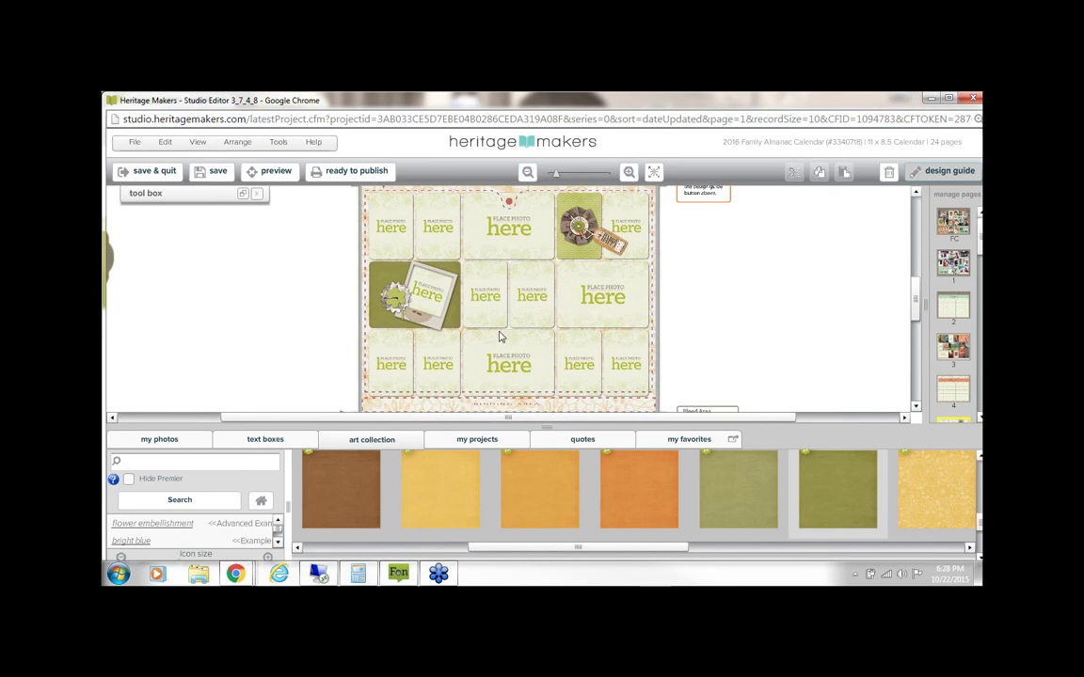
{"action": "left_click", "coordinate": [159, 440]}
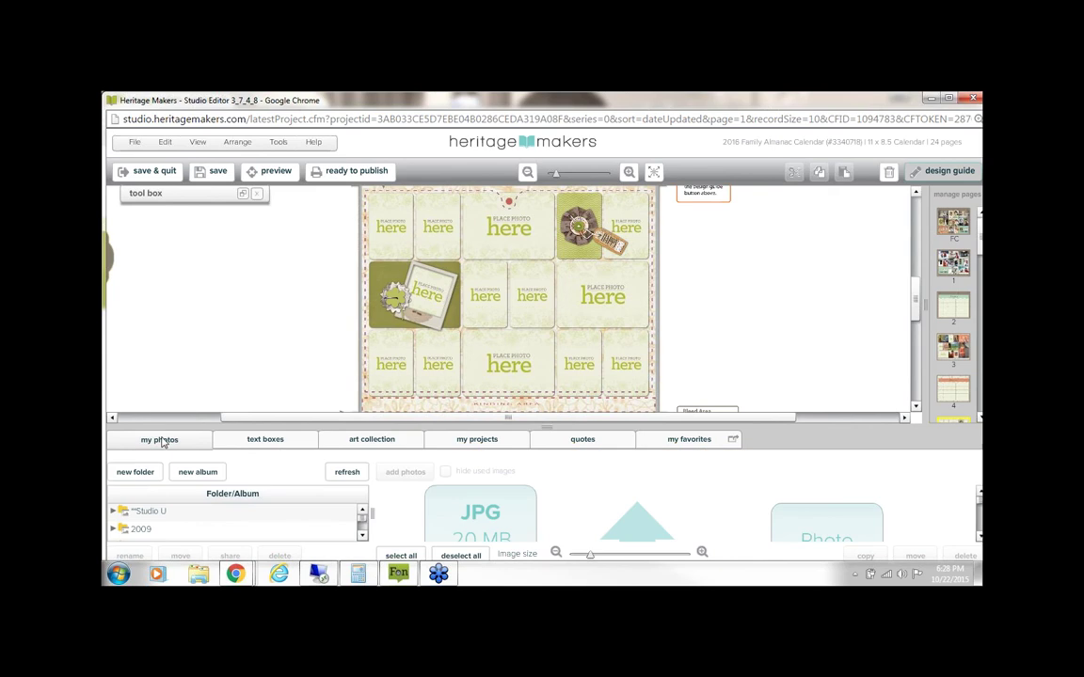
{"action": "left_click", "coordinate": [209, 518]}
{"action": "left_click", "coordinate": [223, 531]}
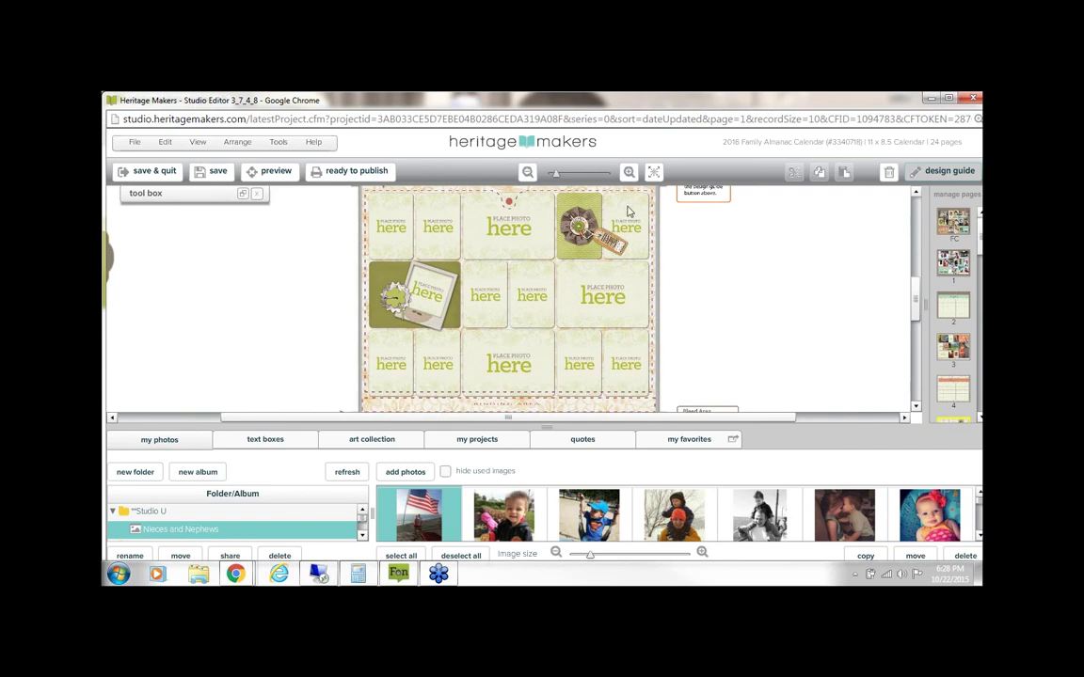
{"action": "left_click", "coordinate": [978, 537]}
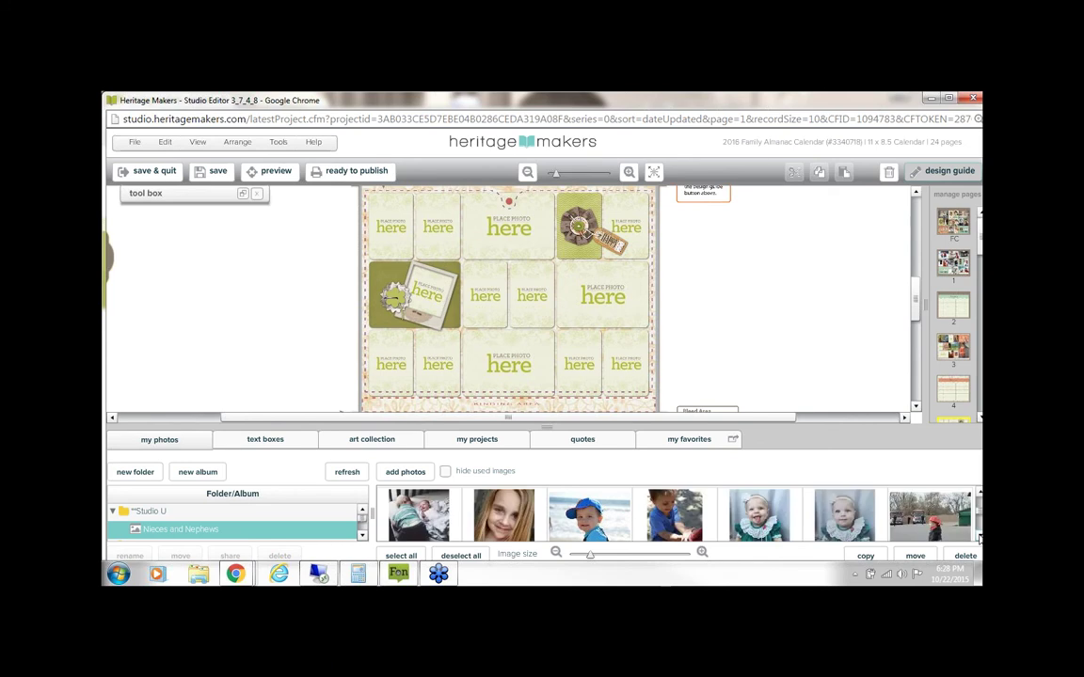
{"action": "left_click", "coordinate": [978, 536]}
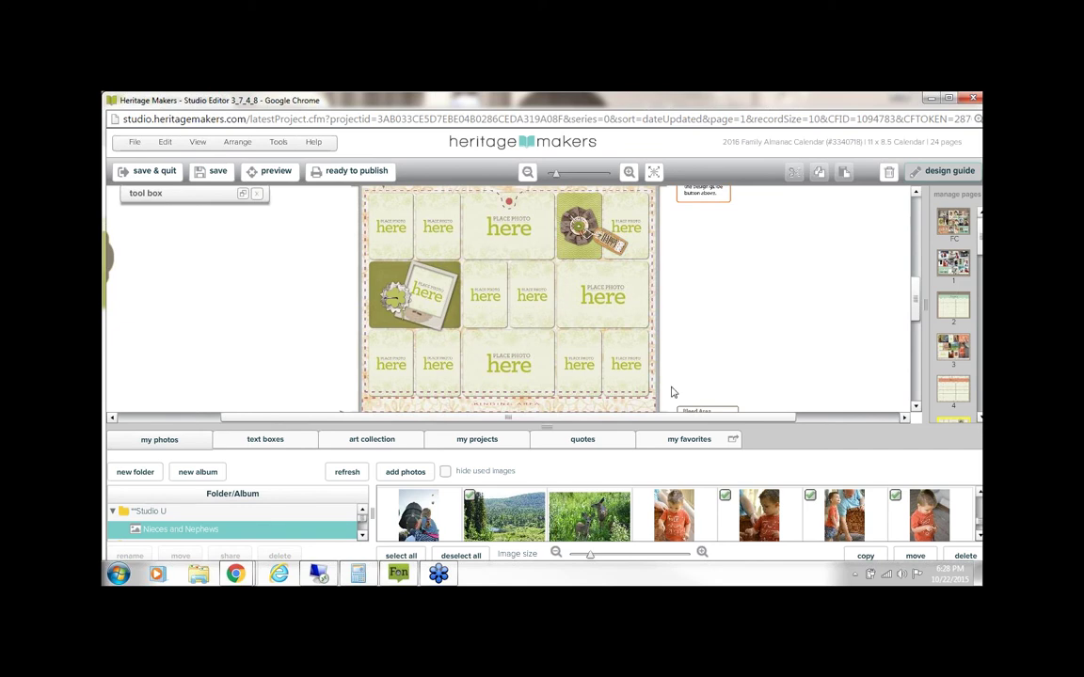
Step: Place the mountain landscape photo in the wide slot of page 5's top row, and swap it for the deer photo
{"action": "left_click", "coordinate": [561, 271]}
{"action": "left_click", "coordinate": [540, 238]}
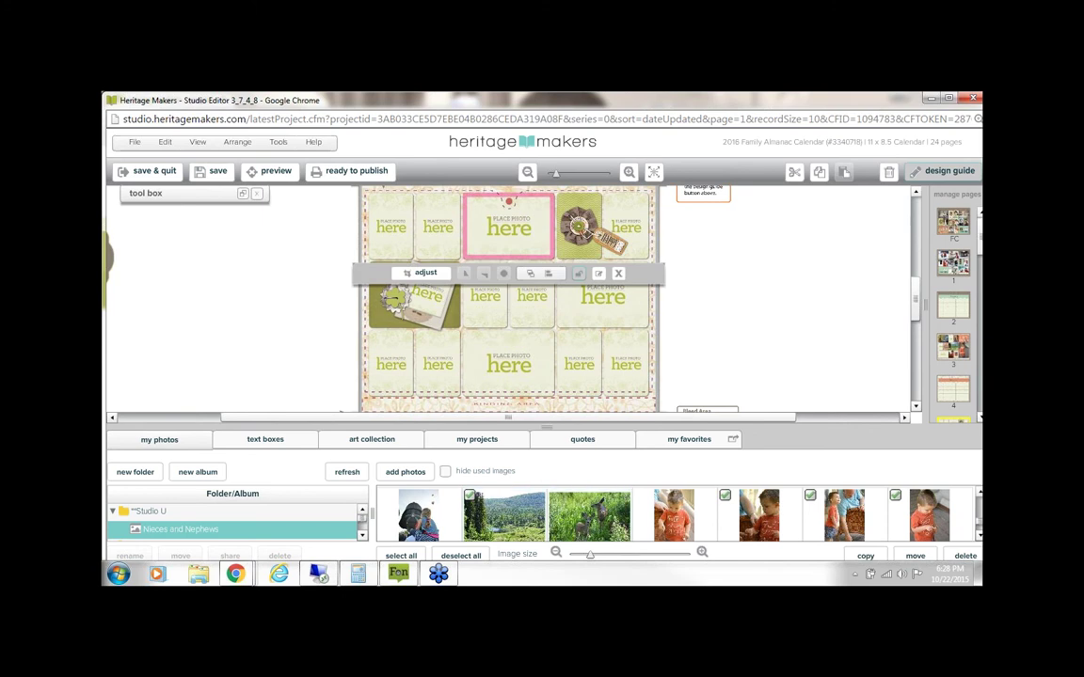
{"action": "left_click_drag", "start_coordinate": [508, 530], "coordinate": [509, 226]}
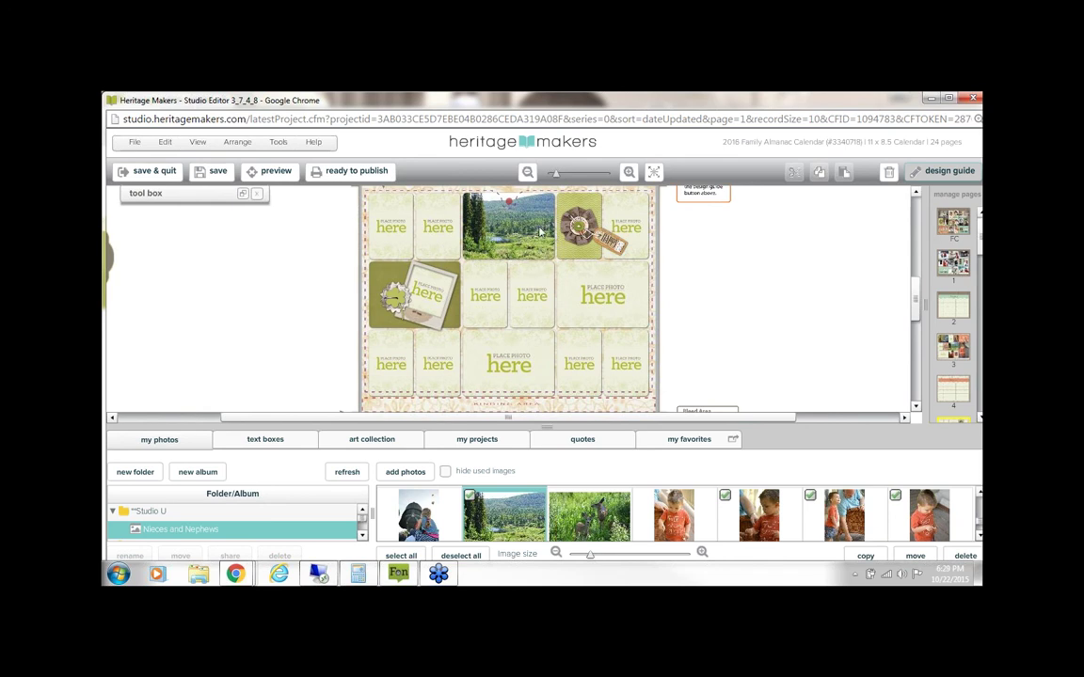
{"action": "left_click_drag", "start_coordinate": [599, 532], "coordinate": [523, 252]}
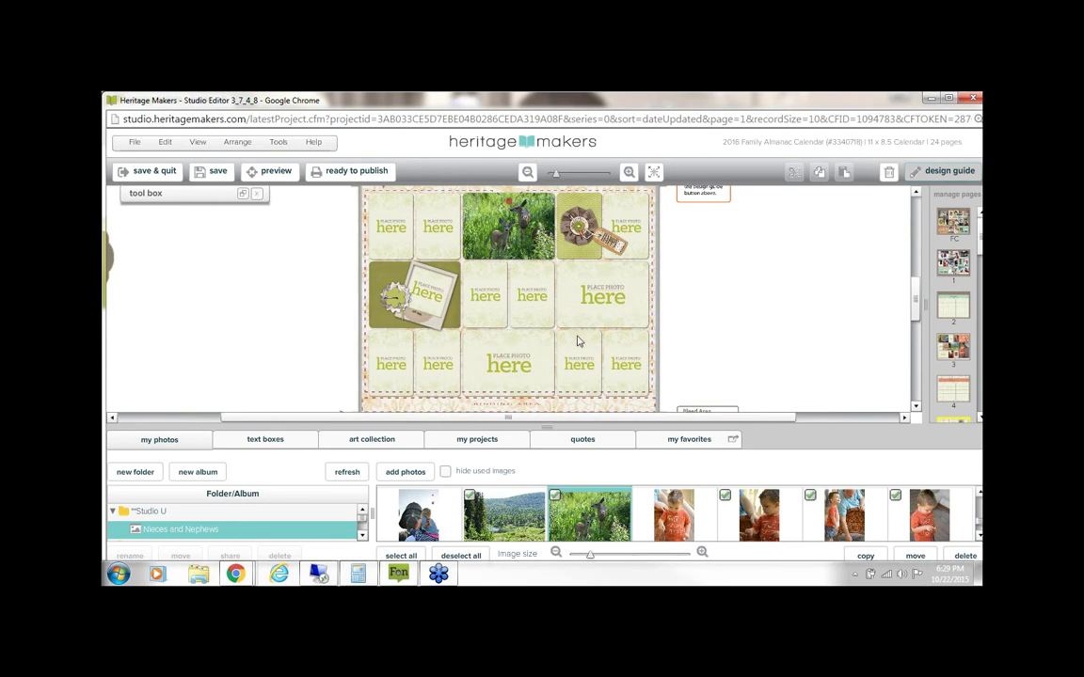
{"action": "mouse_move", "coordinate": [920, 309]}
{"action": "left_mouse_down"}
{"action": "mouse_move", "coordinate": [920, 321]}
{"action": "mouse_move", "coordinate": [920, 307]}
{"action": "left_mouse_up"}
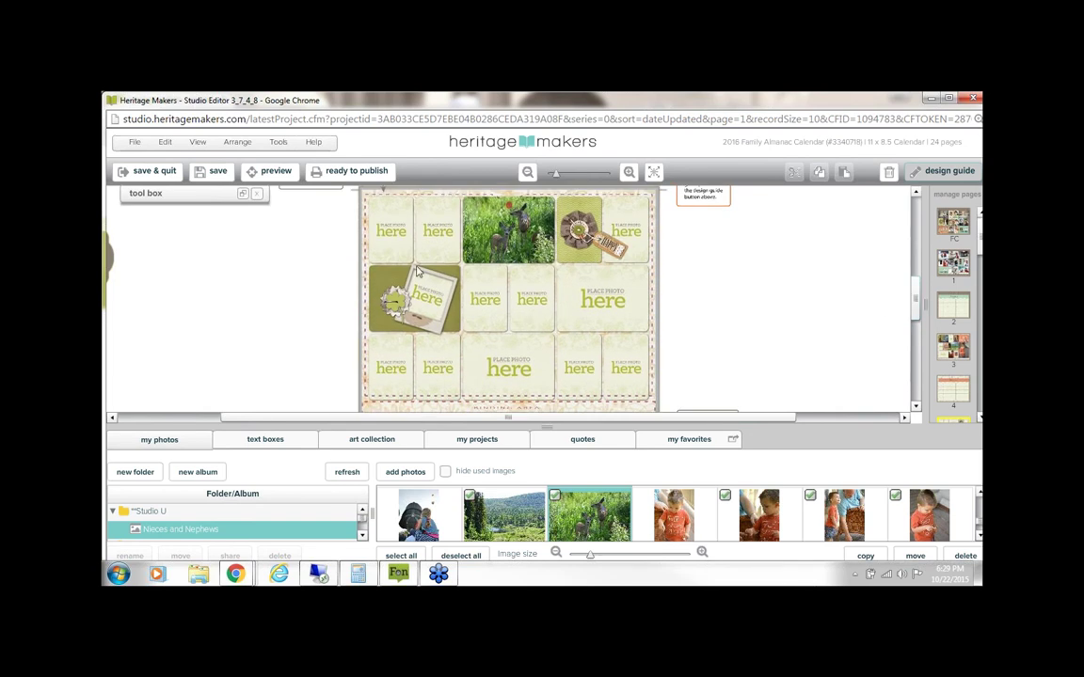
{"action": "left_click", "coordinate": [602, 273]}
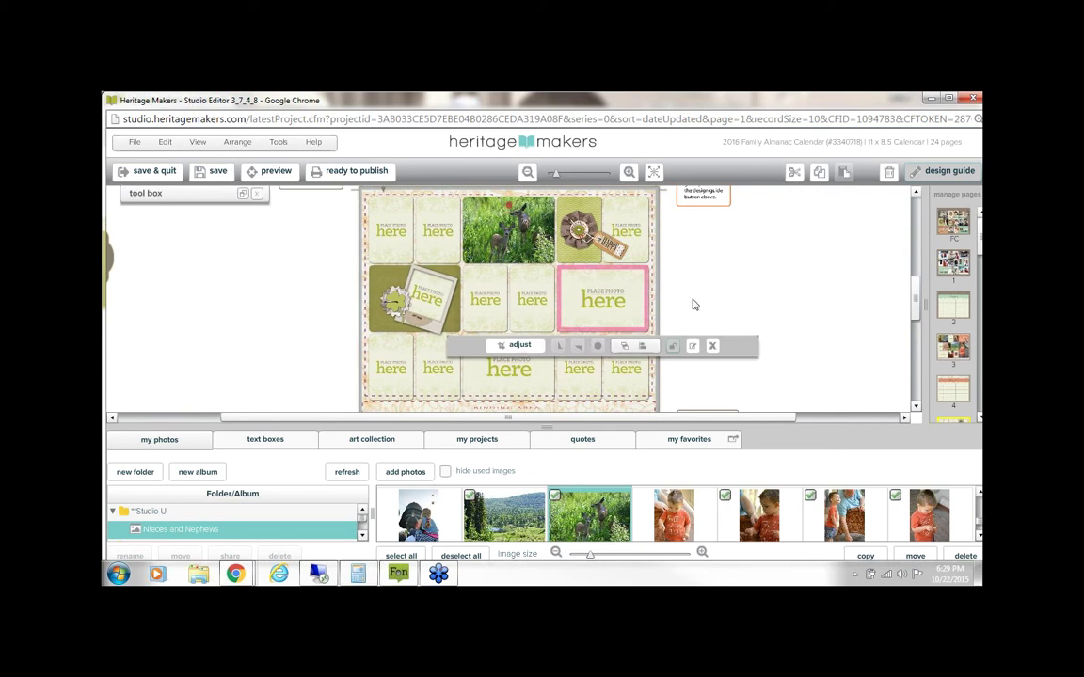
{"action": "left_click", "coordinate": [693, 304]}
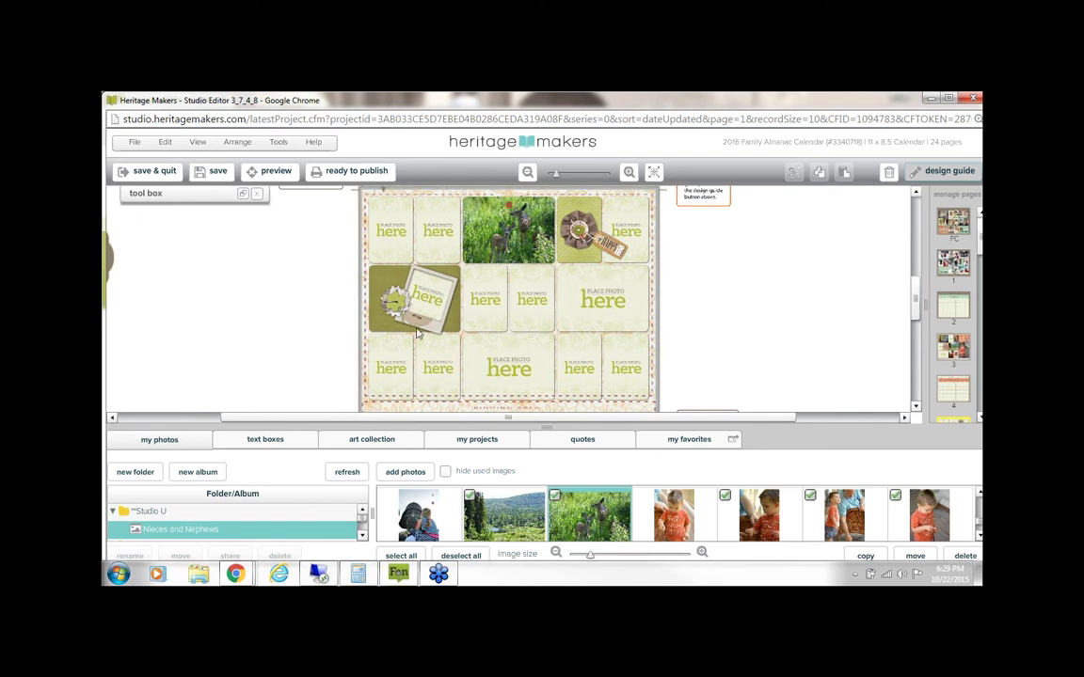
{"action": "left_click", "coordinate": [569, 316]}
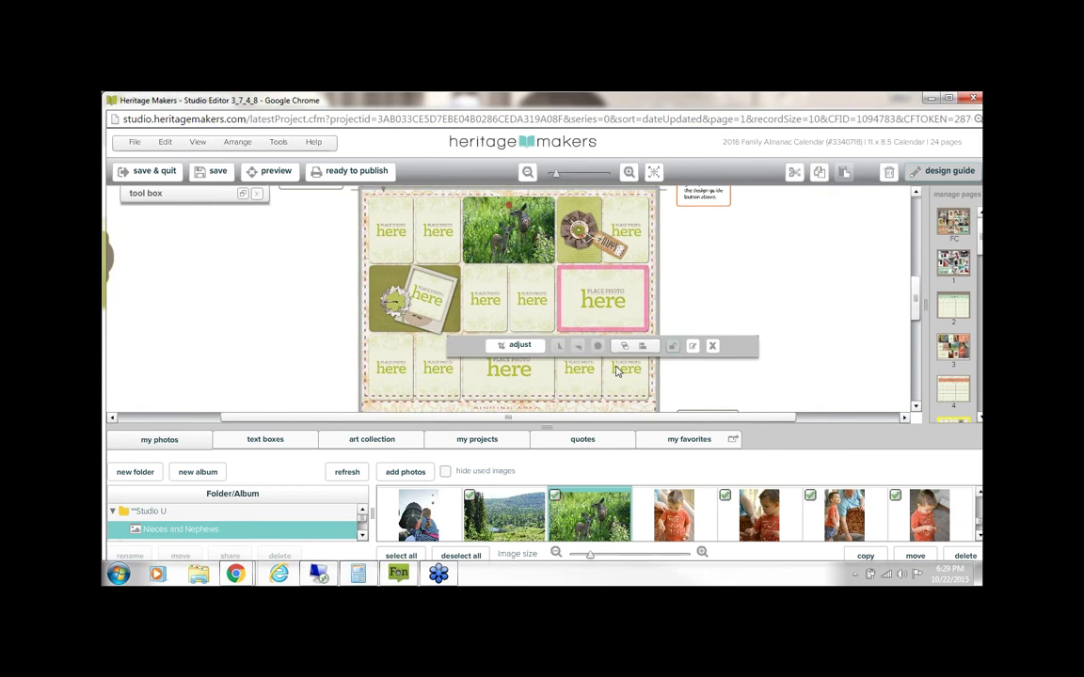
{"action": "left_click", "coordinate": [694, 396]}
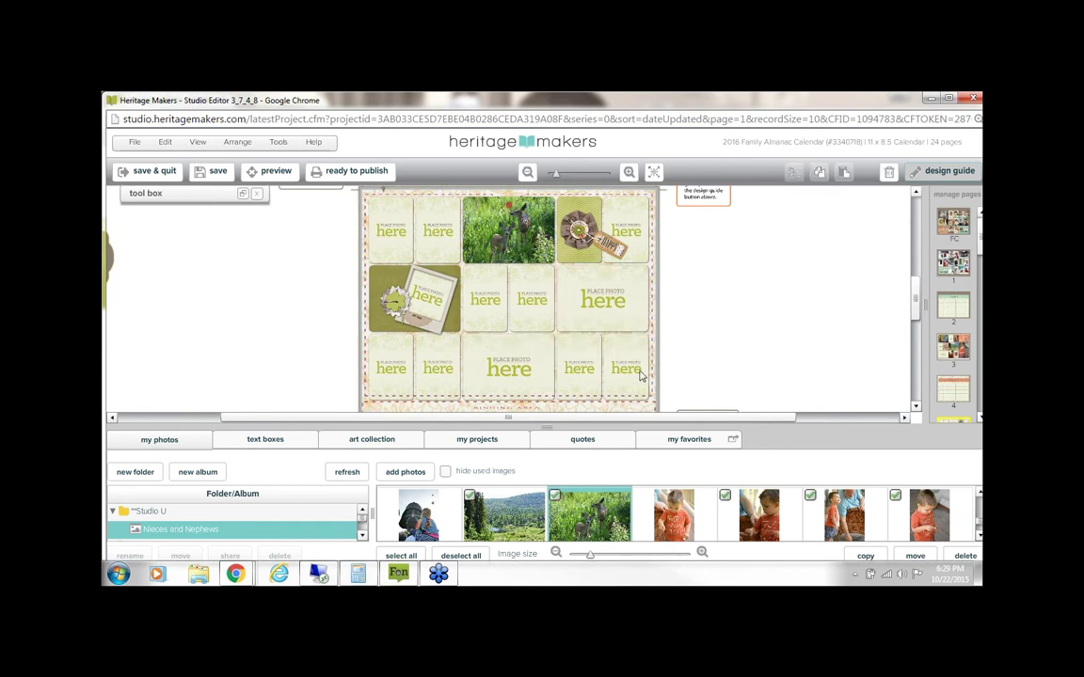
Step: Replace the deer photo in the top row's wide slot with the photo of the older man and boy
{"action": "left_click", "coordinate": [979, 537]}
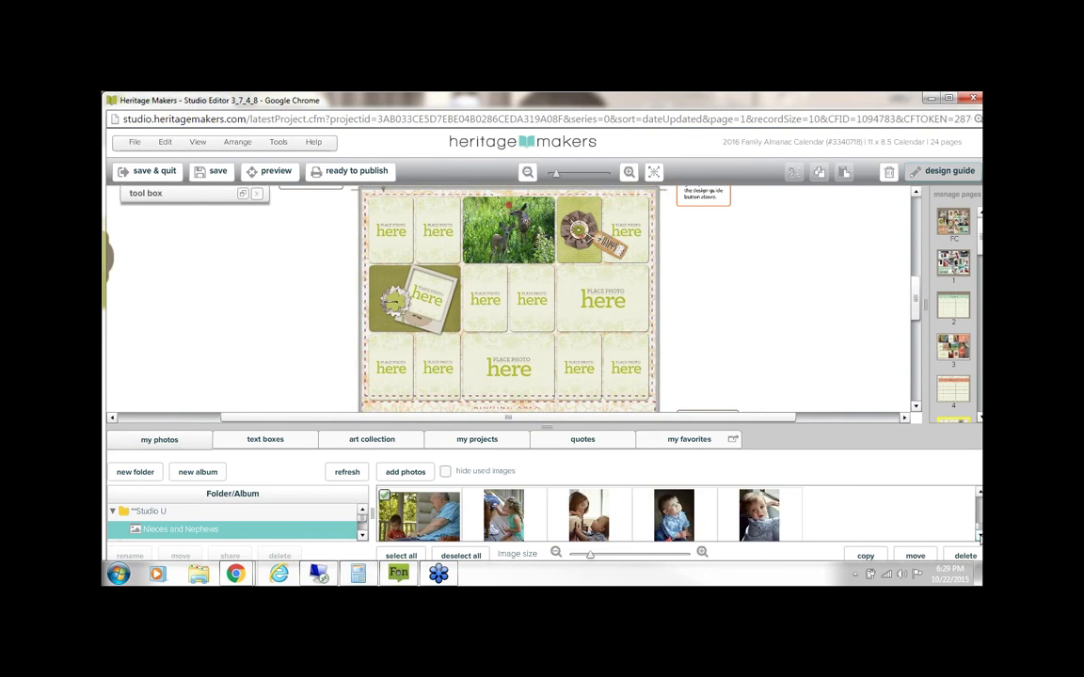
{"action": "left_click", "coordinate": [524, 216]}
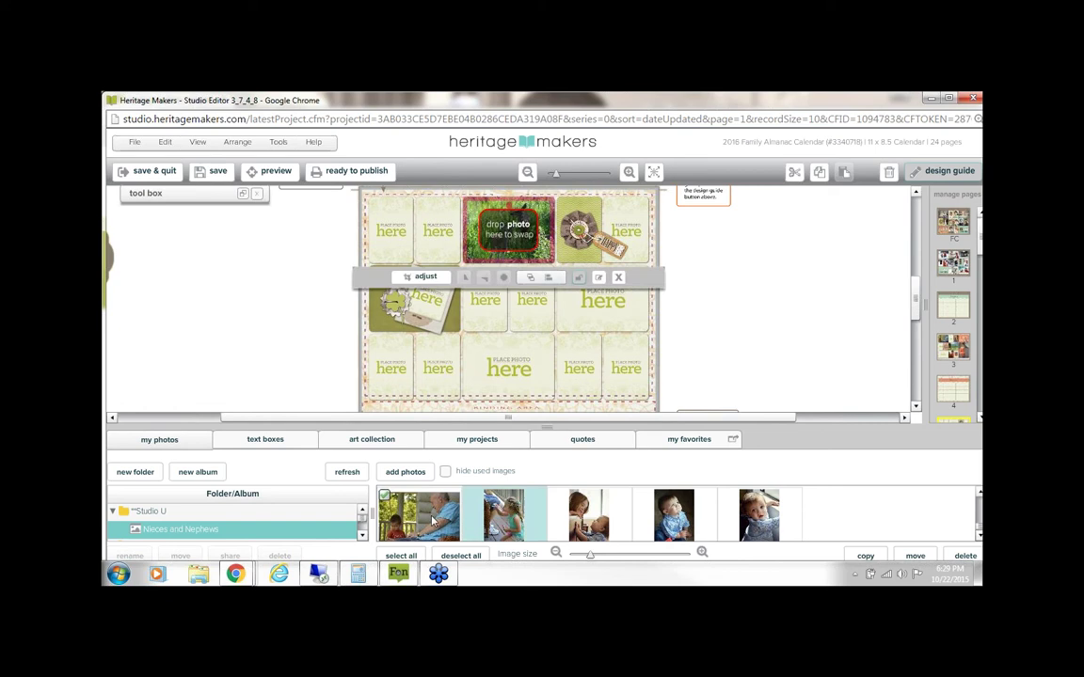
{"action": "left_click_drag", "start_coordinate": [414, 513], "coordinate": [480, 217]}
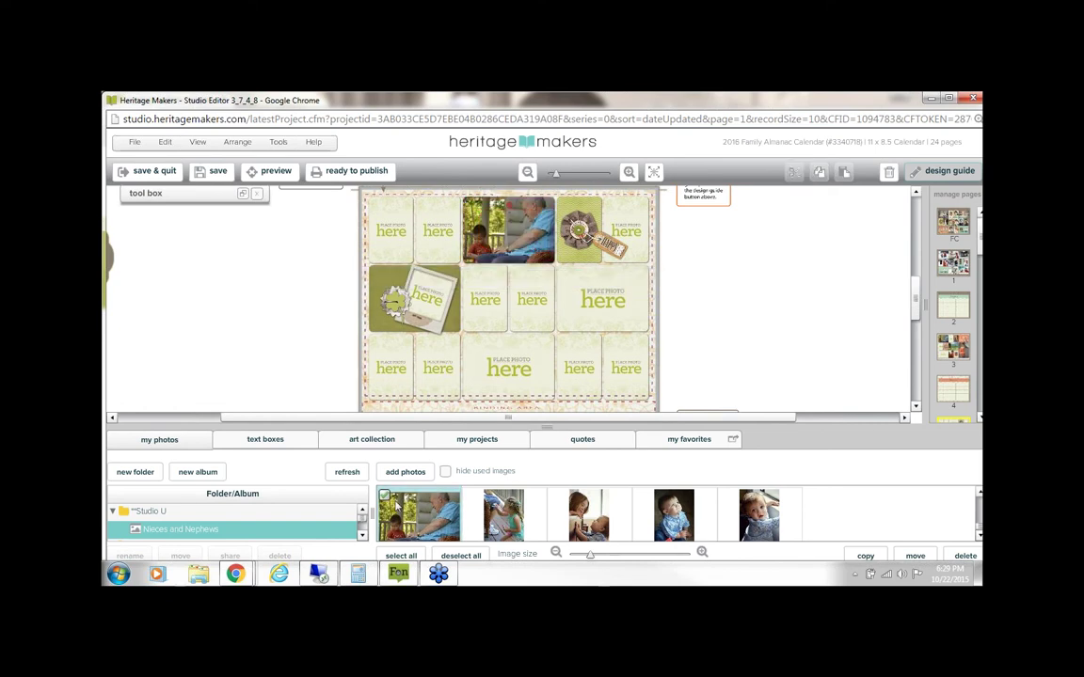
{"action": "mouse_move", "coordinate": [383, 498]}
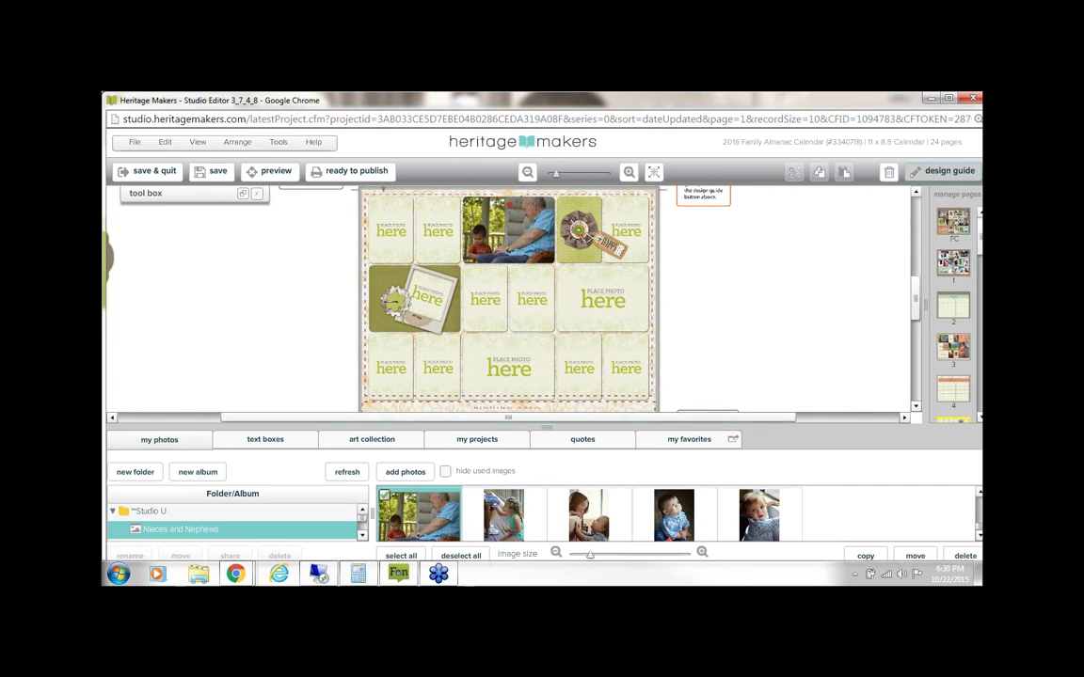
Step: Place the photo DSC_0869 (2).JPG of the boy in the red shirt in the middle row's second narrow slot
{"action": "left_click", "coordinate": [980, 498]}
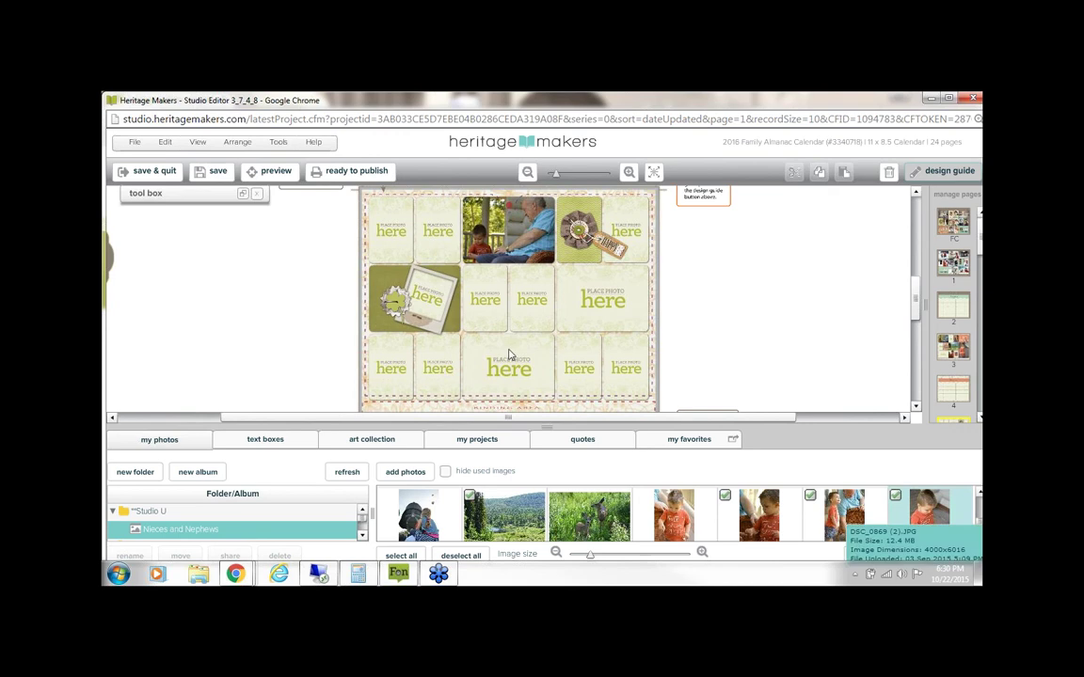
{"action": "left_click", "coordinate": [531, 299]}
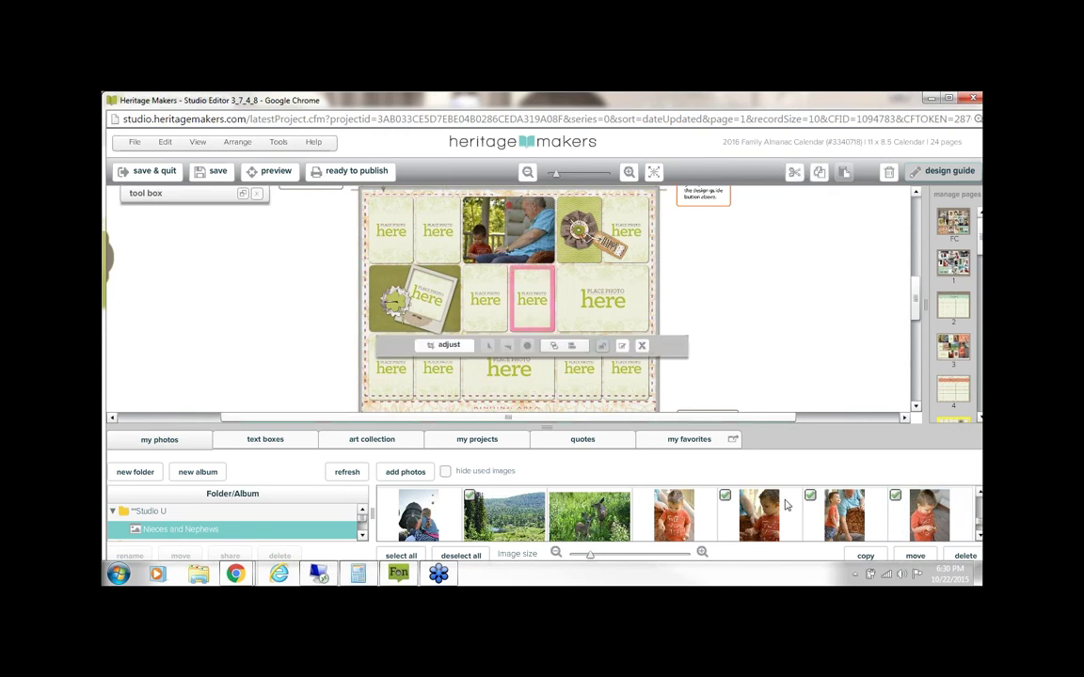
{"action": "left_click_drag", "start_coordinate": [927, 513], "coordinate": [499, 284]}
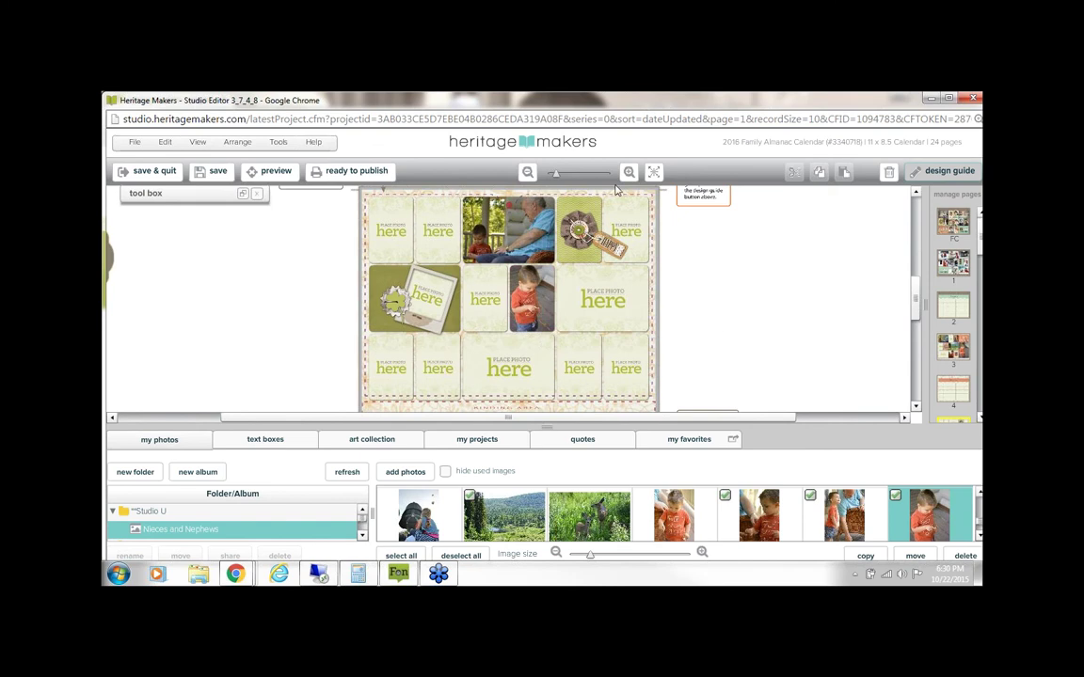
{"action": "left_click", "coordinate": [543, 292]}
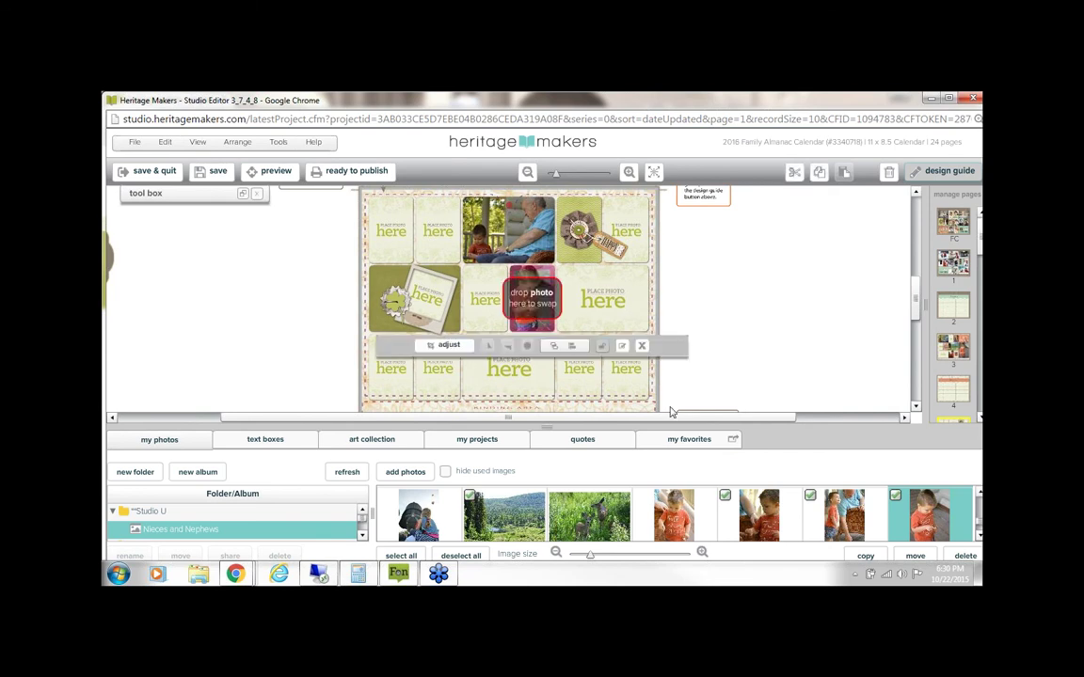
{"action": "left_click", "coordinate": [718, 301]}
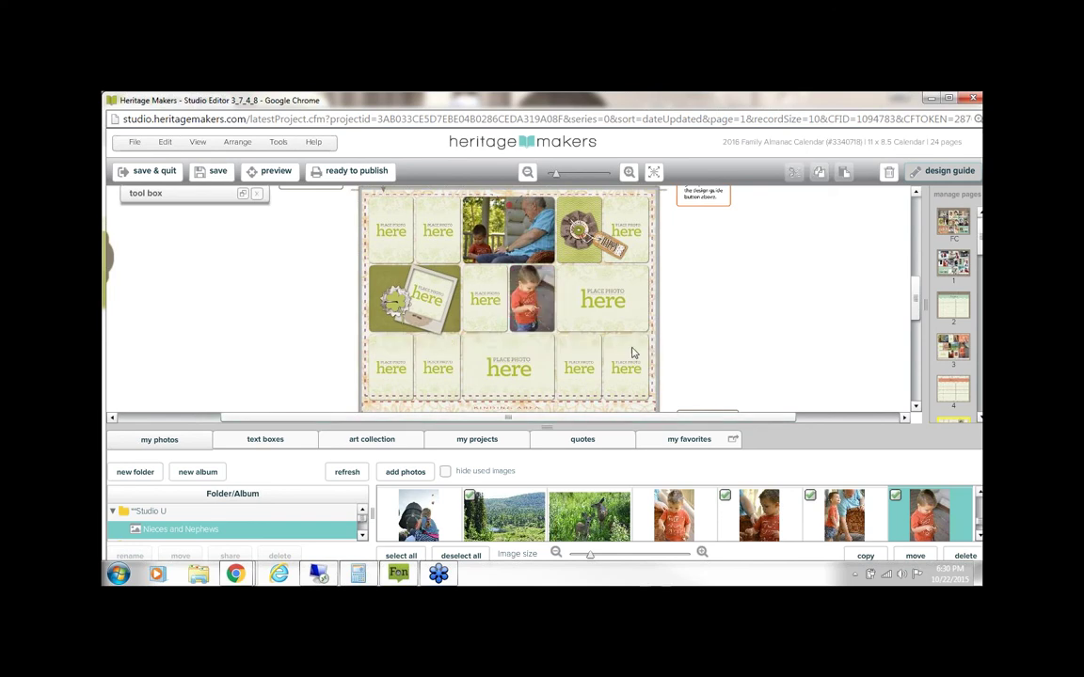
Step: Expand the tool box, unlock the middle row's wide photo placeholder, and move it off the page onto the pasteboard
{"action": "left_click", "coordinate": [242, 193]}
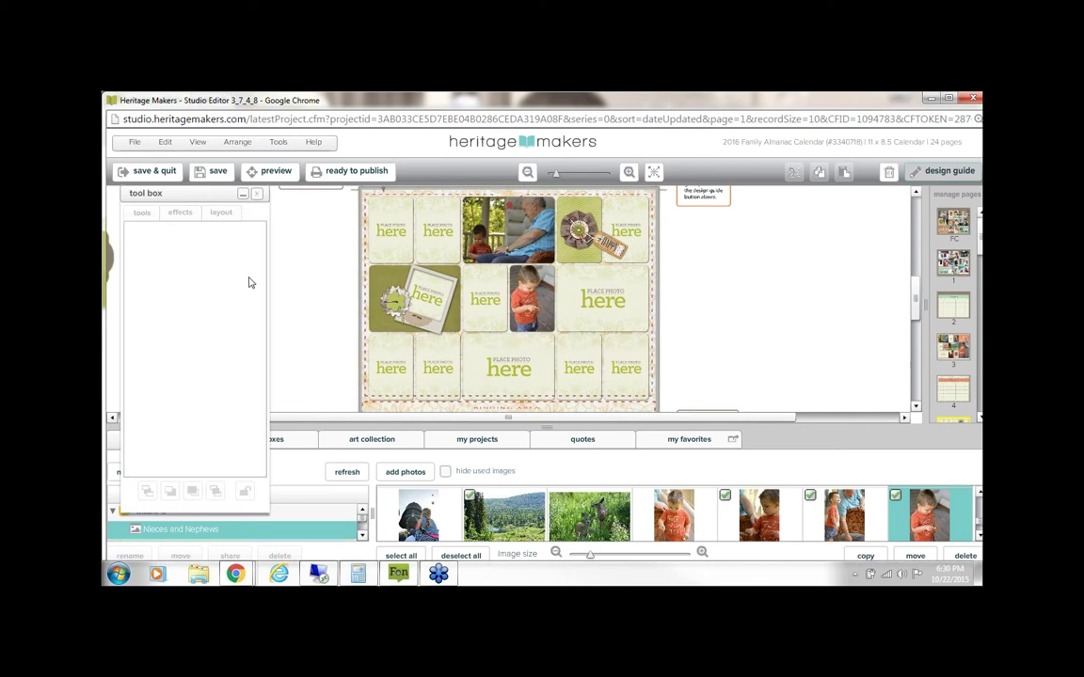
{"action": "left_click", "coordinate": [607, 297]}
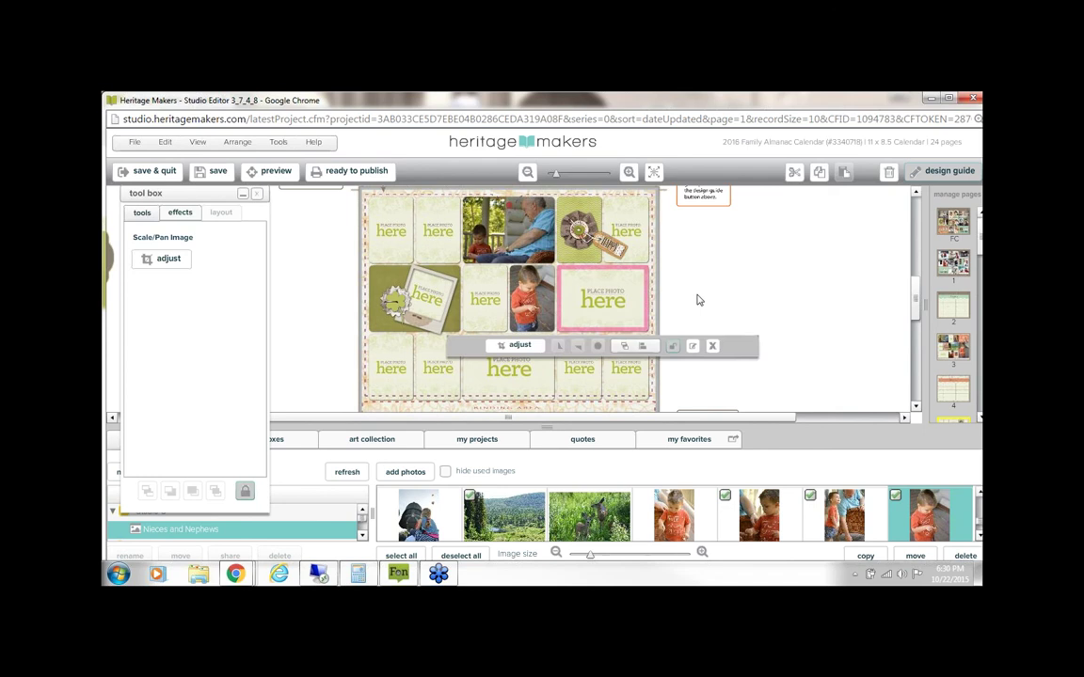
{"action": "left_click", "coordinate": [669, 346]}
{"action": "left_click_drag", "start_coordinate": [593, 313], "coordinate": [725, 311]}
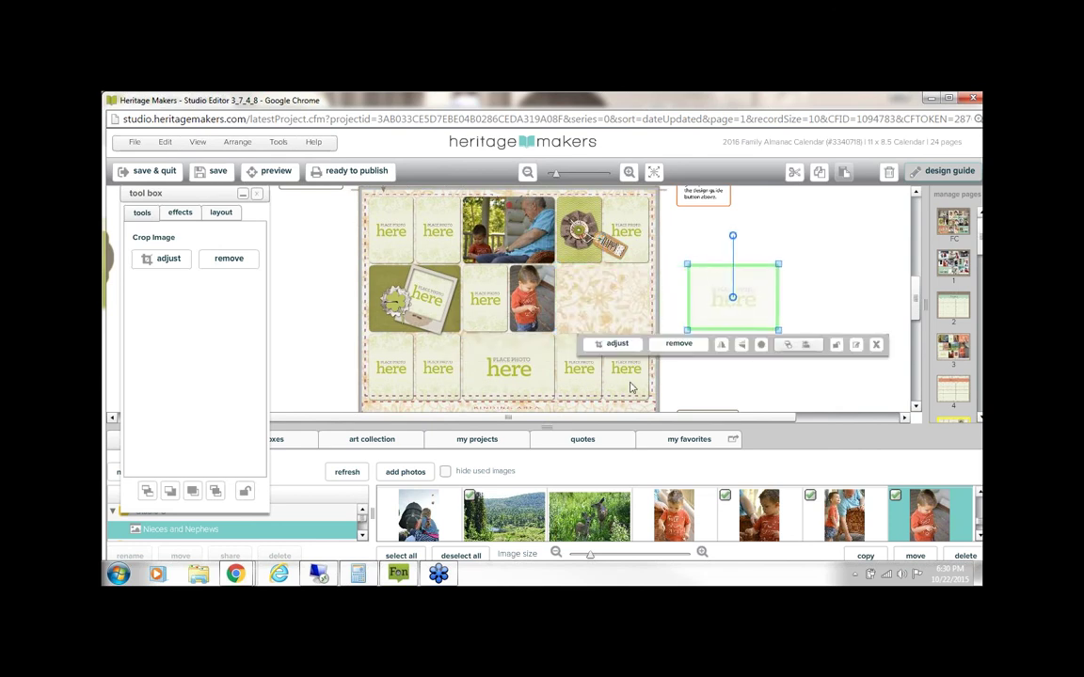
Step: Unlock the last narrow photo placeholder in page 5's bottom row and move it off the page beside the wide one
{"action": "left_click", "coordinate": [631, 387]}
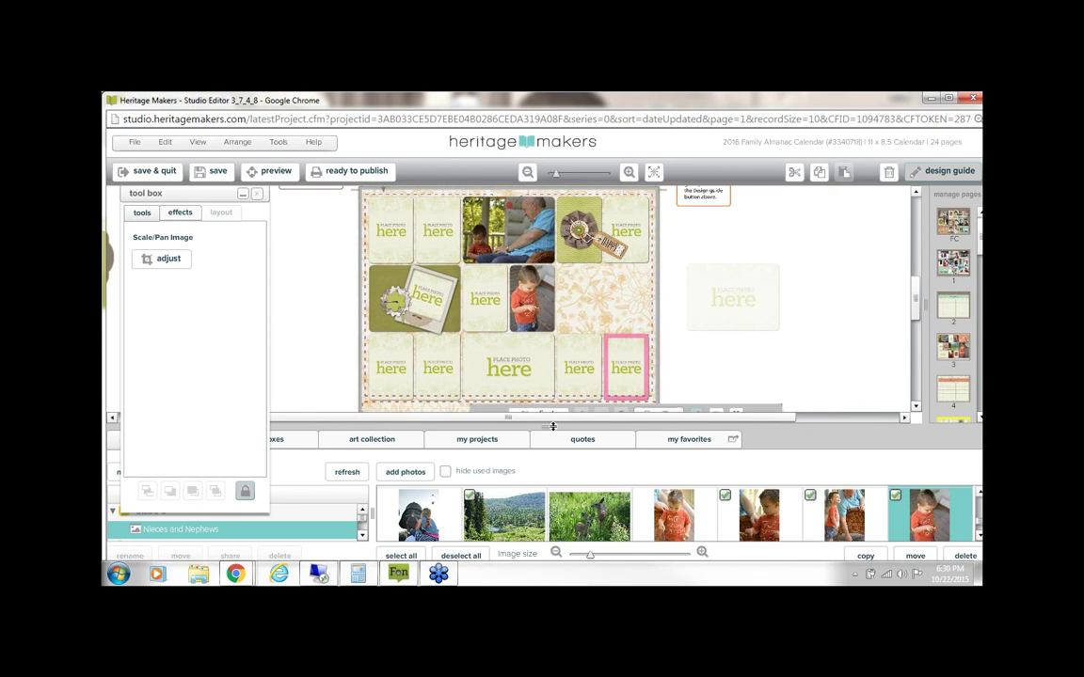
{"action": "left_click_drag", "start_coordinate": [545, 427], "coordinate": [547, 443]}
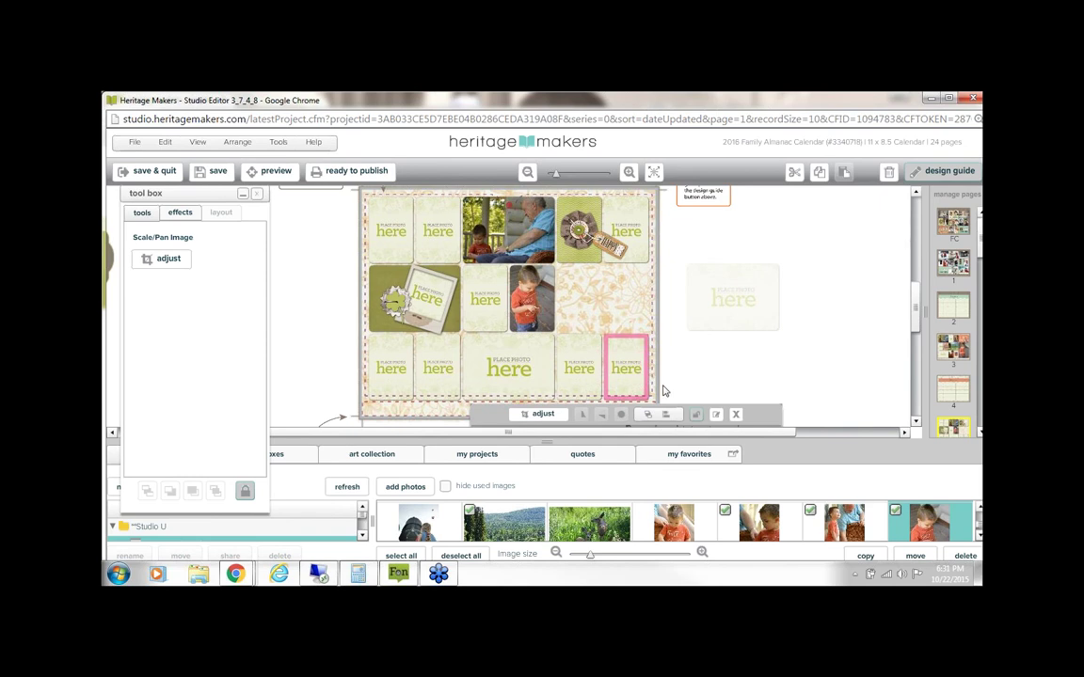
{"action": "left_click", "coordinate": [246, 493]}
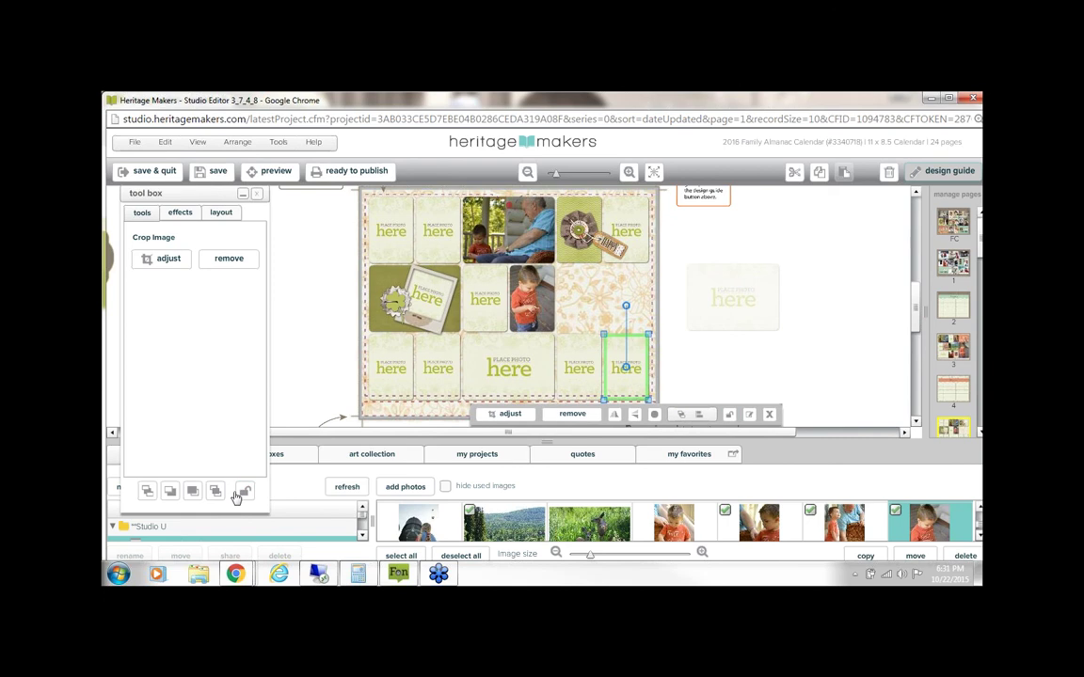
{"action": "left_click", "coordinate": [242, 491]}
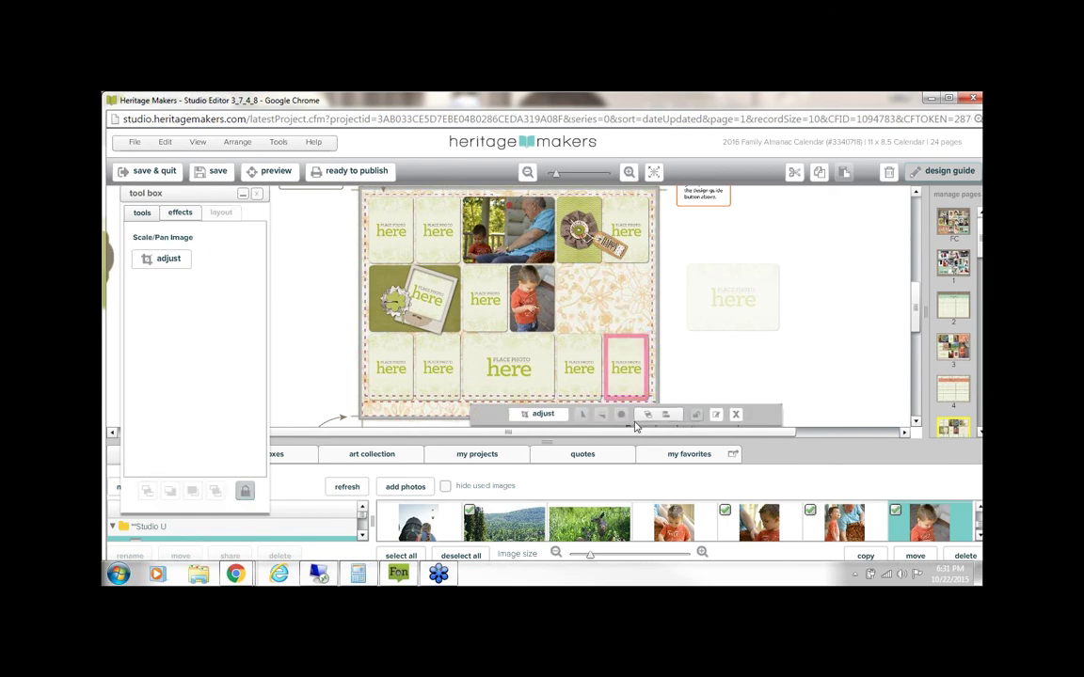
{"action": "left_click", "coordinate": [702, 416]}
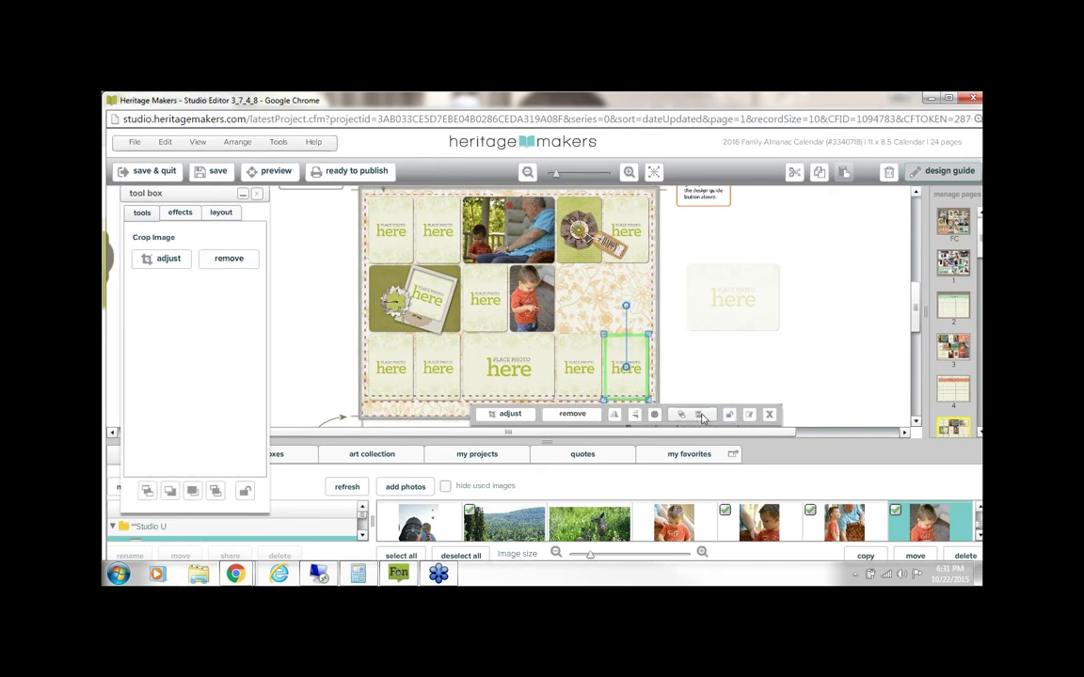
{"action": "left_click_drag", "start_coordinate": [622, 388], "coordinate": [738, 354]}
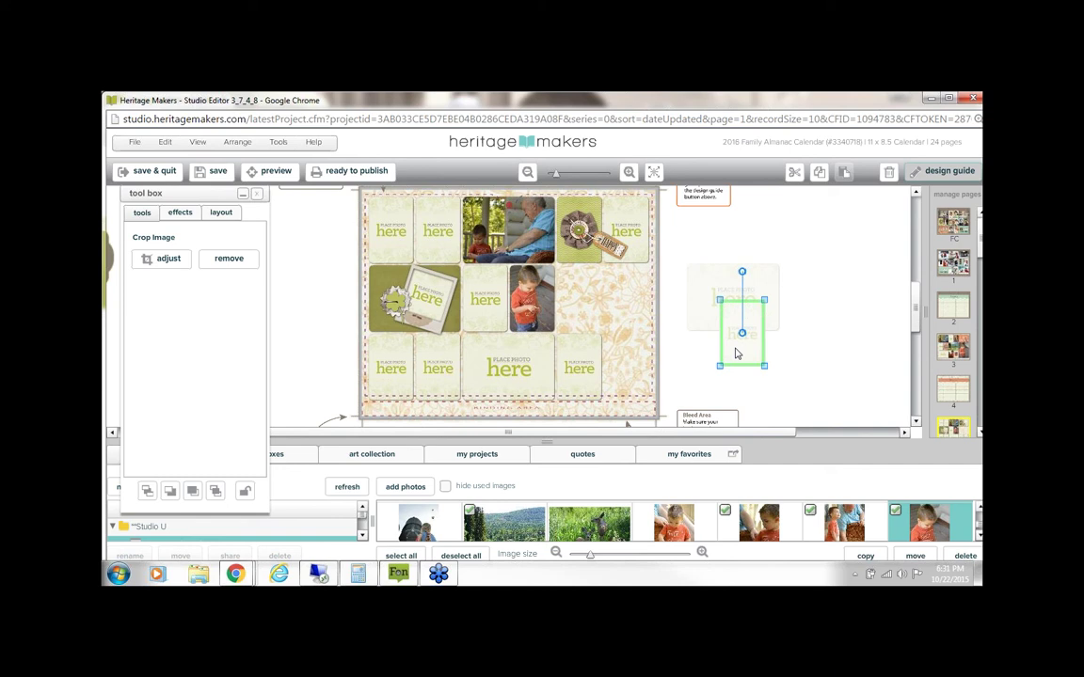
Step: Unlock the remaining narrow placeholder after the bottom row's wide slot and move it off the page as well
{"action": "left_click", "coordinate": [587, 364]}
{"action": "left_click", "coordinate": [651, 416]}
{"action": "left_click_drag", "start_coordinate": [610, 378], "coordinate": [742, 362]}
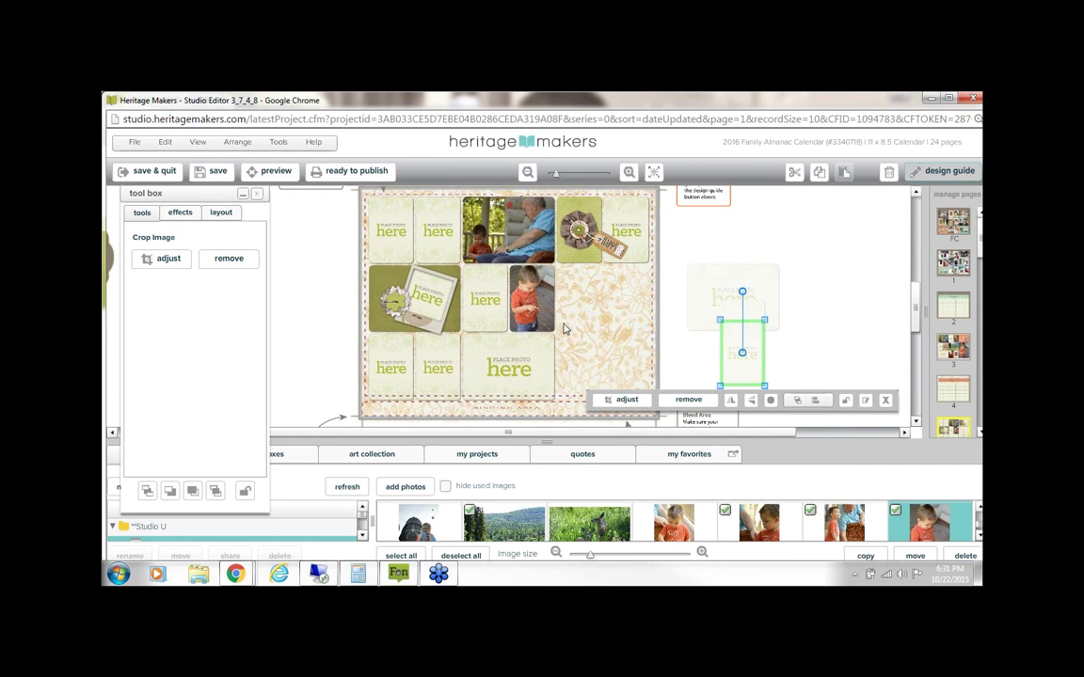
{"action": "left_click", "coordinate": [600, 416]}
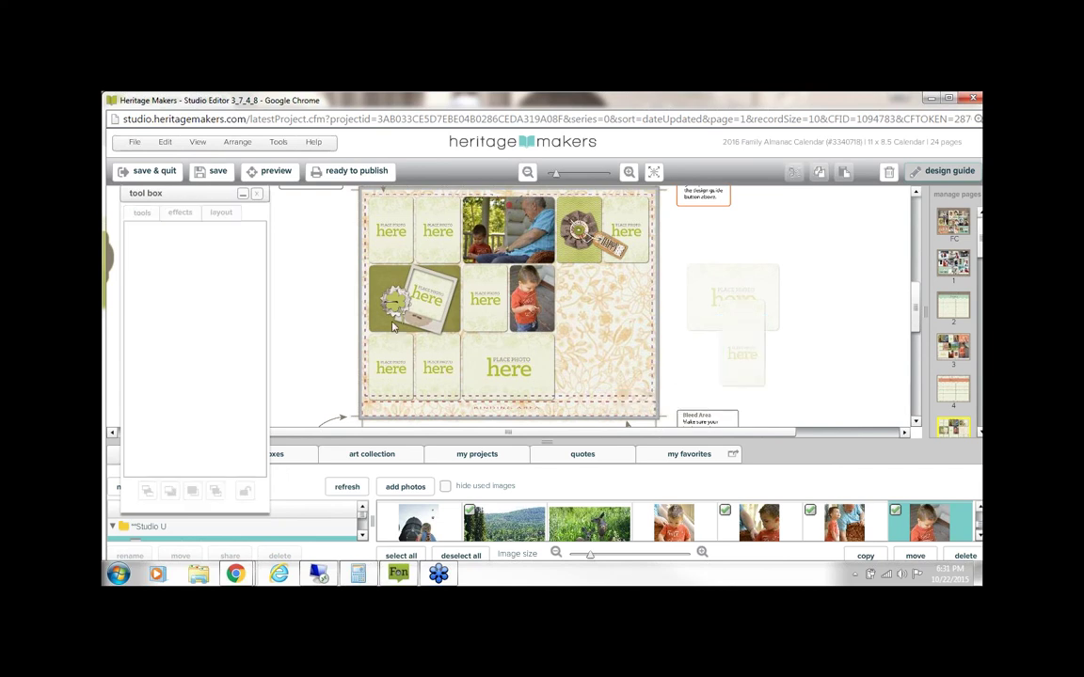
Step: Try dropping the photo of the boy in the red shirt directly onto the cleared floral area, and delete it
{"action": "left_click", "coordinate": [490, 301]}
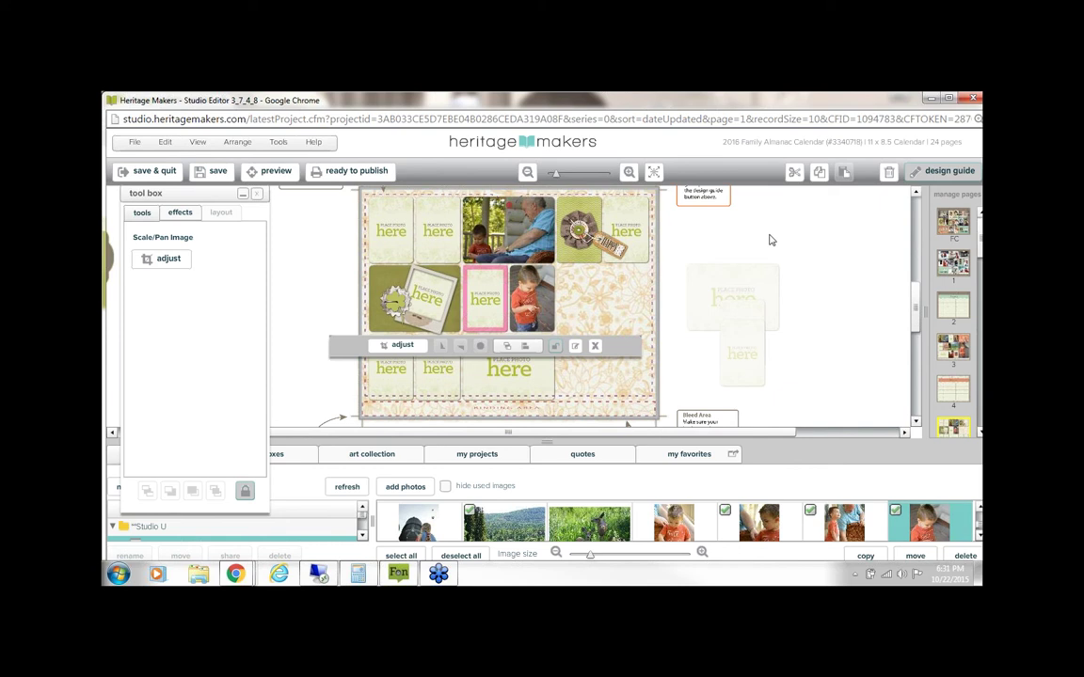
{"action": "left_click", "coordinate": [805, 297]}
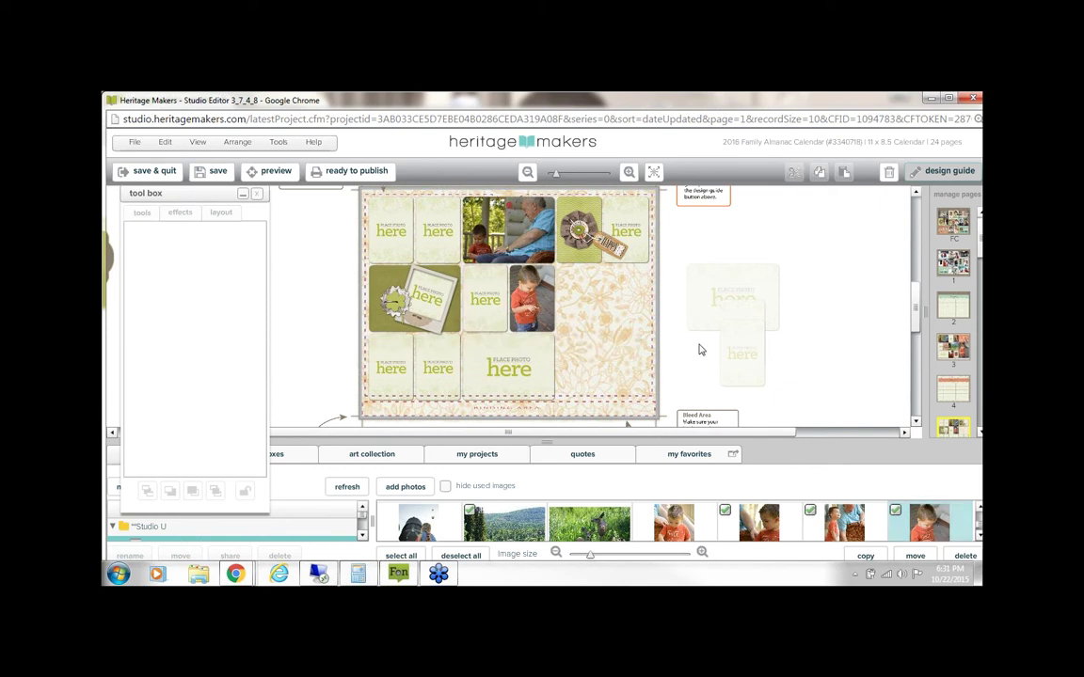
{"action": "left_click_drag", "start_coordinate": [926, 522], "coordinate": [595, 301]}
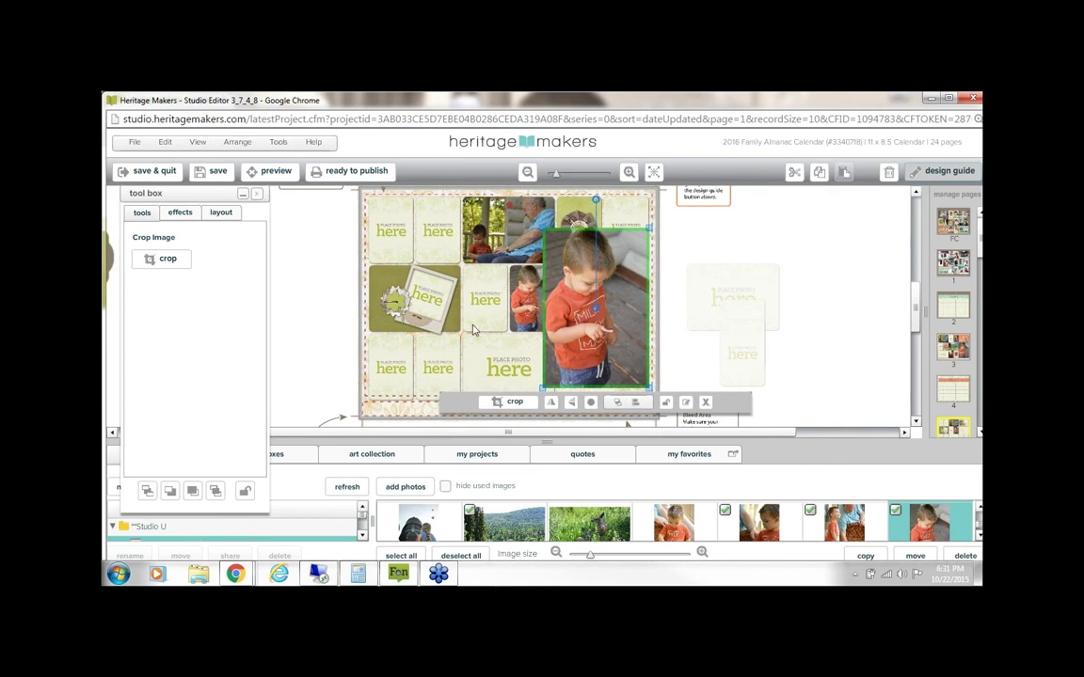
{"action": "left_click_drag", "start_coordinate": [599, 303], "coordinate": [595, 302]}
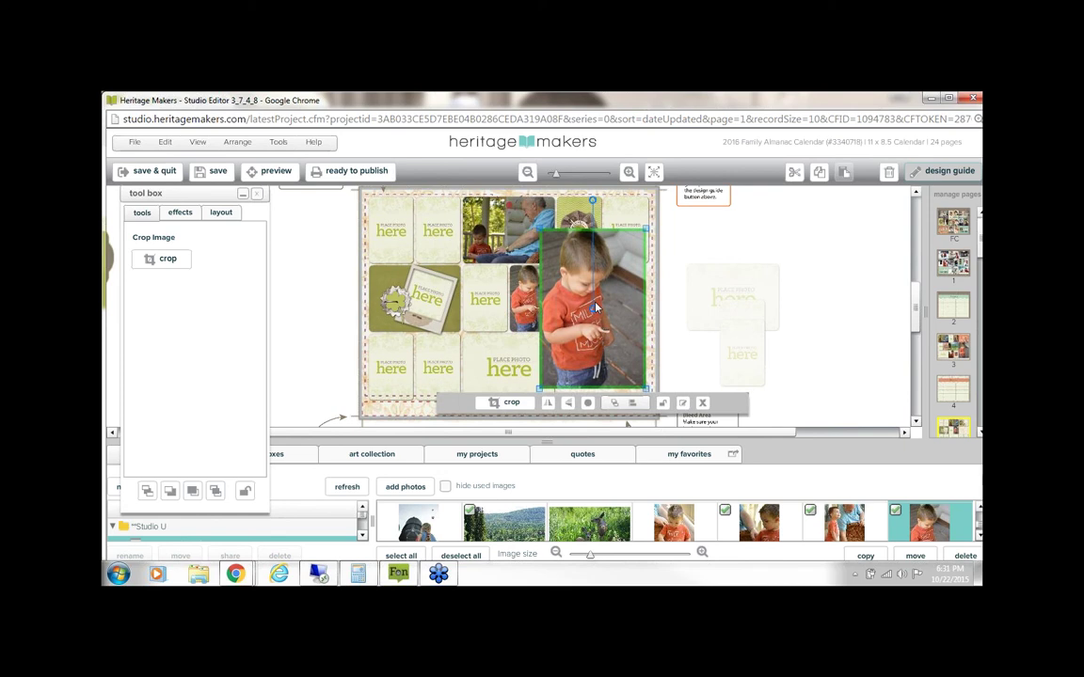
{"action": "key", "text": "Delete"}
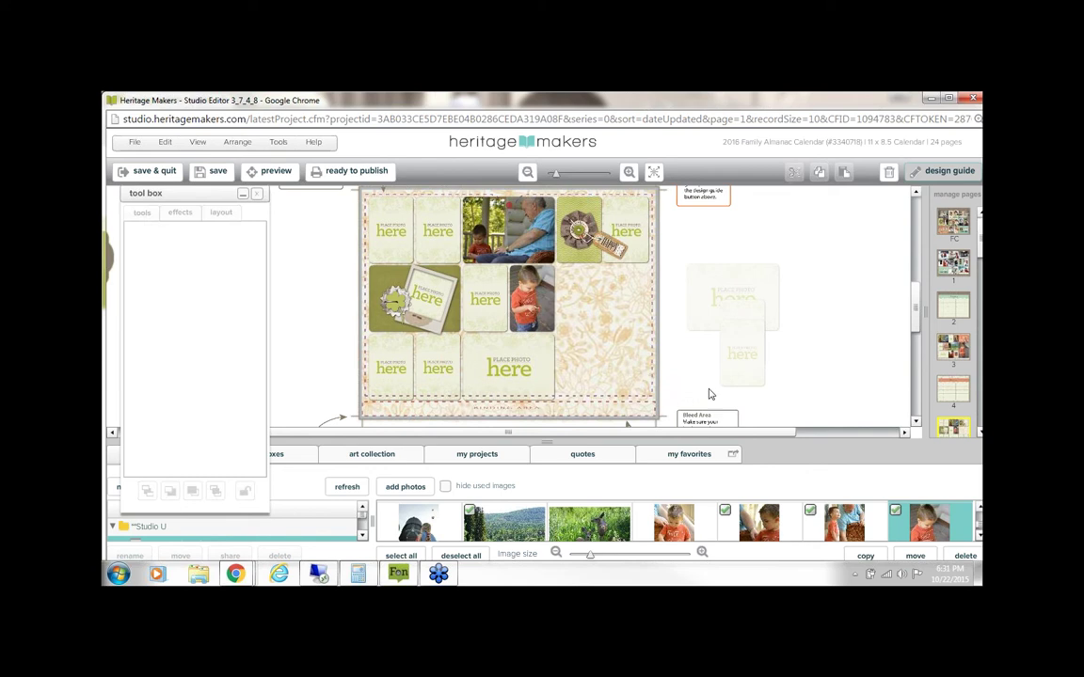
Step: Duplicate the middle row's empty narrow placeholder, enlarge the copy to fill the cleared two-row space, and shrink the photo collection area
{"action": "left_click", "coordinate": [487, 316]}
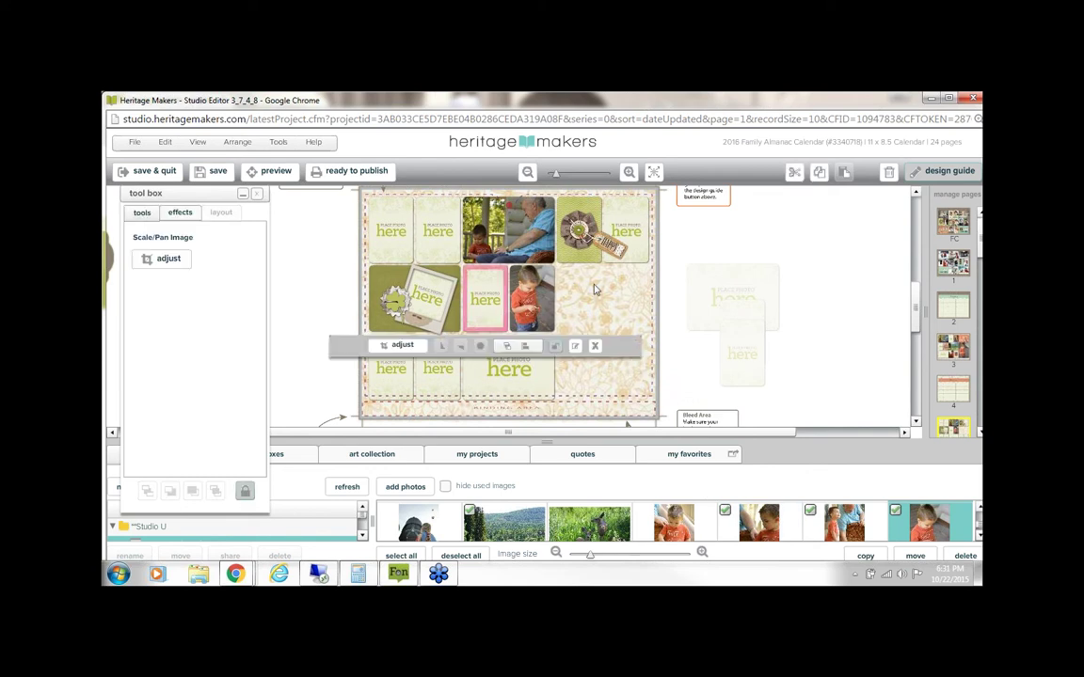
{"action": "right_click", "coordinate": [666, 243]}
{"action": "left_click_drag", "start_coordinate": [538, 302], "coordinate": [480, 268]}
{"action": "right_click", "coordinate": [482, 254]}
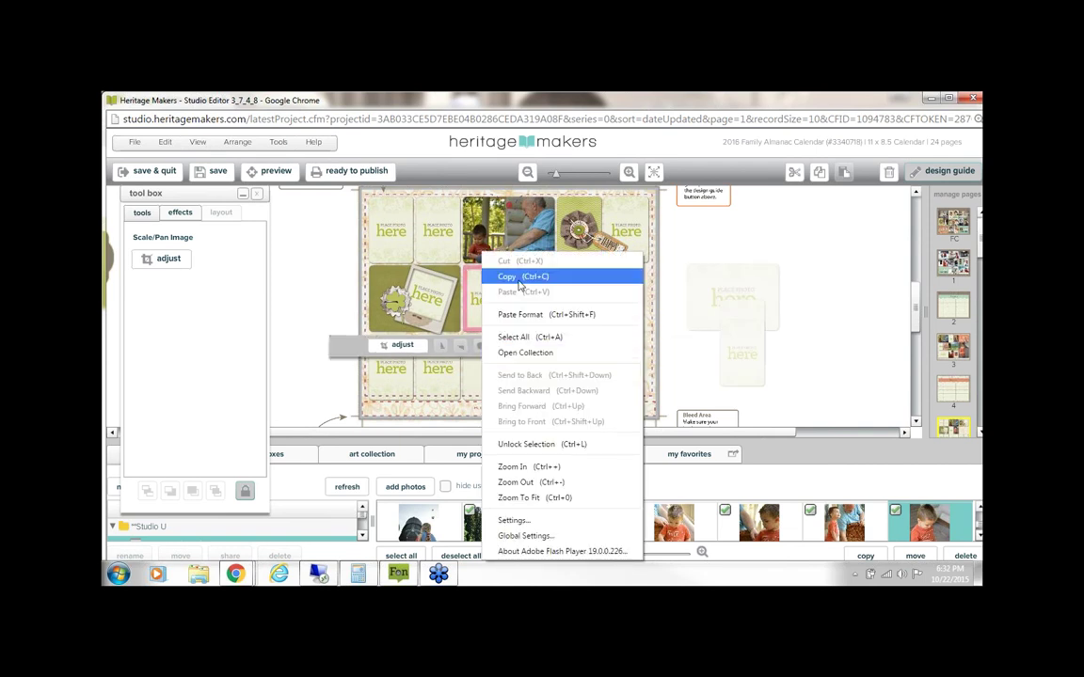
{"action": "left_click", "coordinate": [736, 253]}
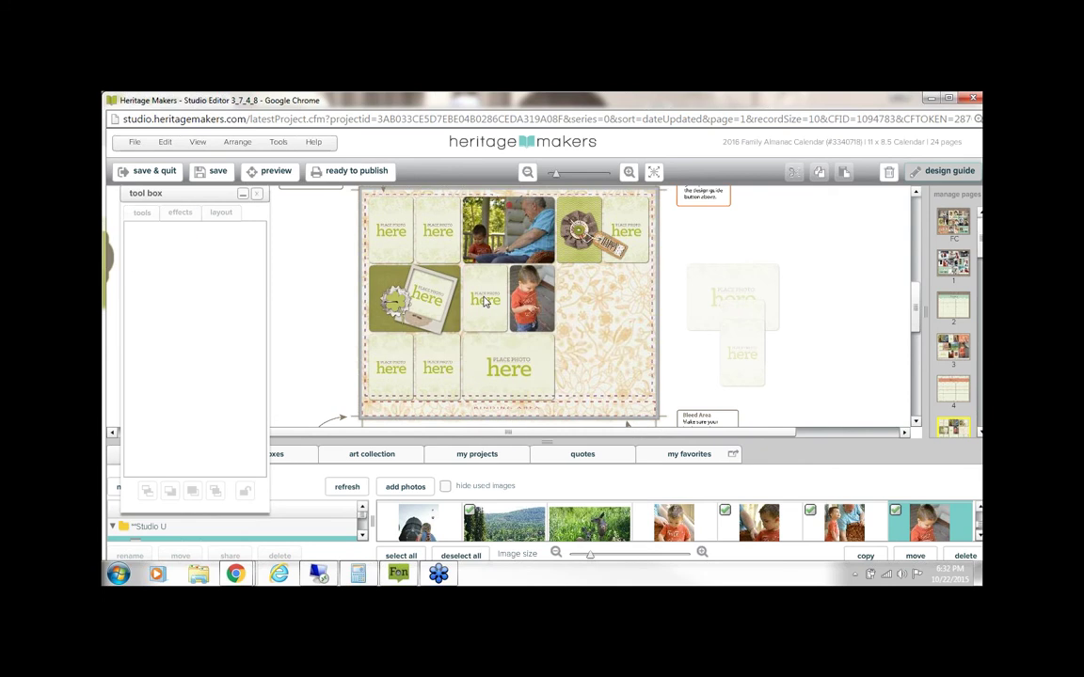
{"action": "left_click", "coordinate": [819, 173]}
{"action": "left_click_drag", "start_coordinate": [503, 309], "coordinate": [648, 402]}
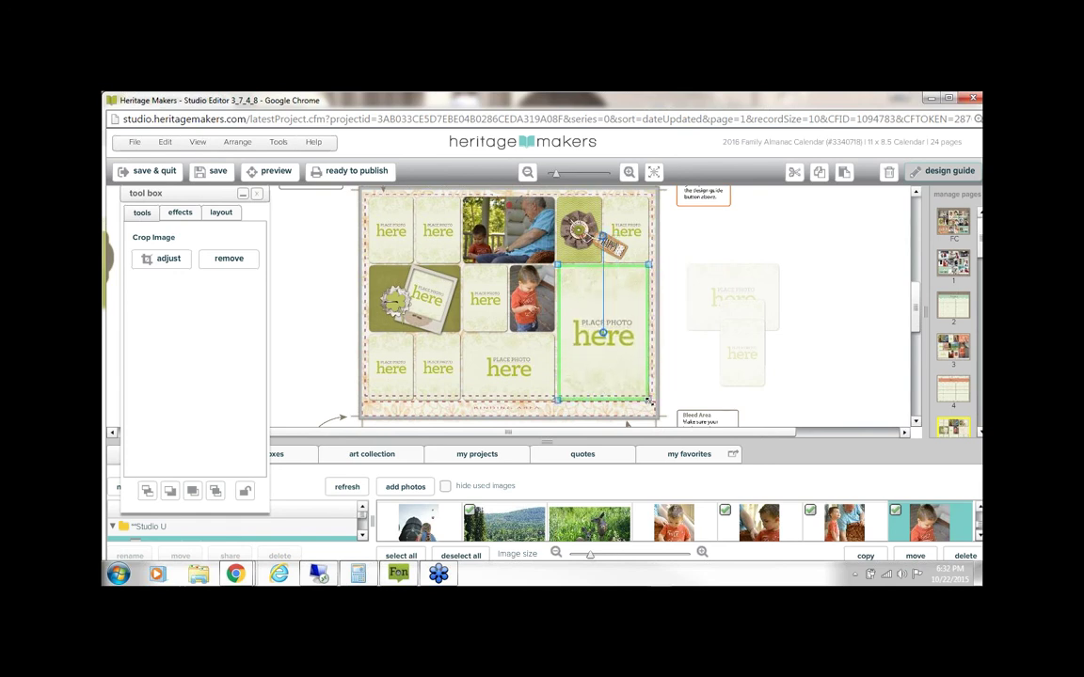
{"action": "left_click_drag", "start_coordinate": [649, 402], "coordinate": [670, 397]}
{"action": "left_click", "coordinate": [590, 344]}
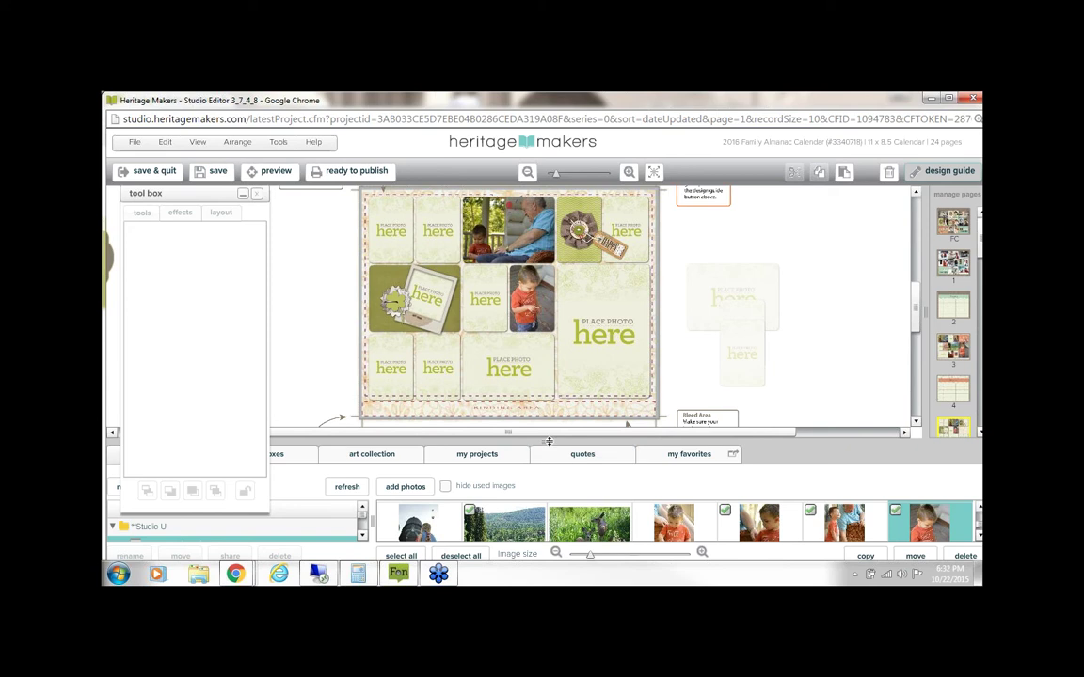
{"action": "left_click_drag", "start_coordinate": [550, 443], "coordinate": [551, 537]}
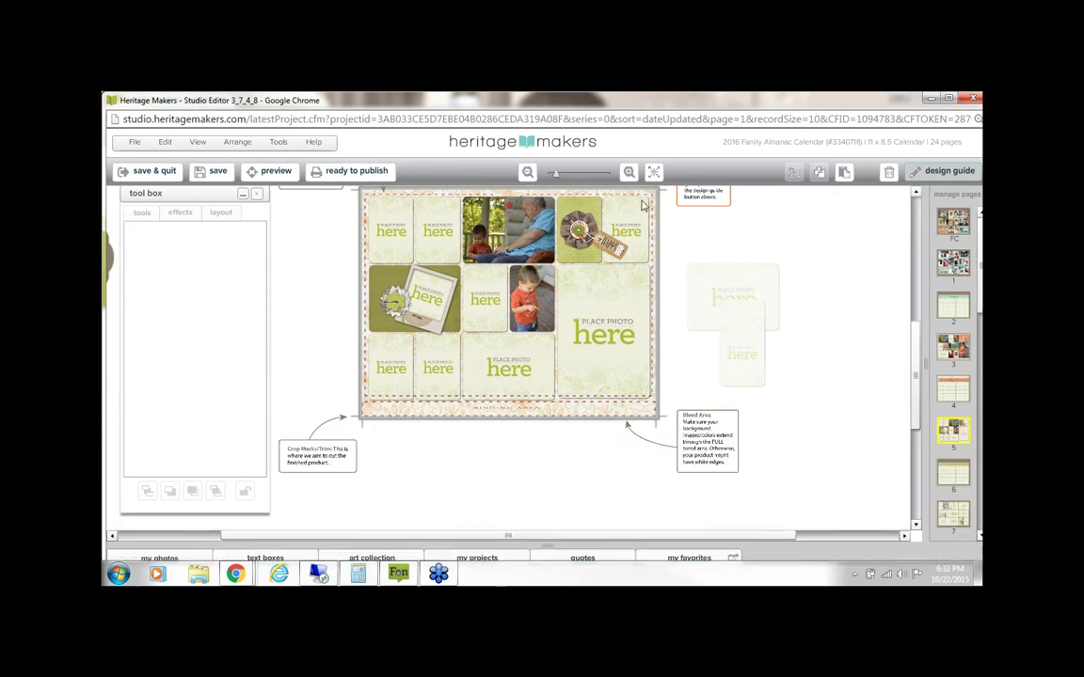
Step: Zoom in on the large placeholder on page 5 and show the ruler grid over the page
{"action": "left_click", "coordinate": [629, 172]}
{"action": "left_click", "coordinate": [630, 172]}
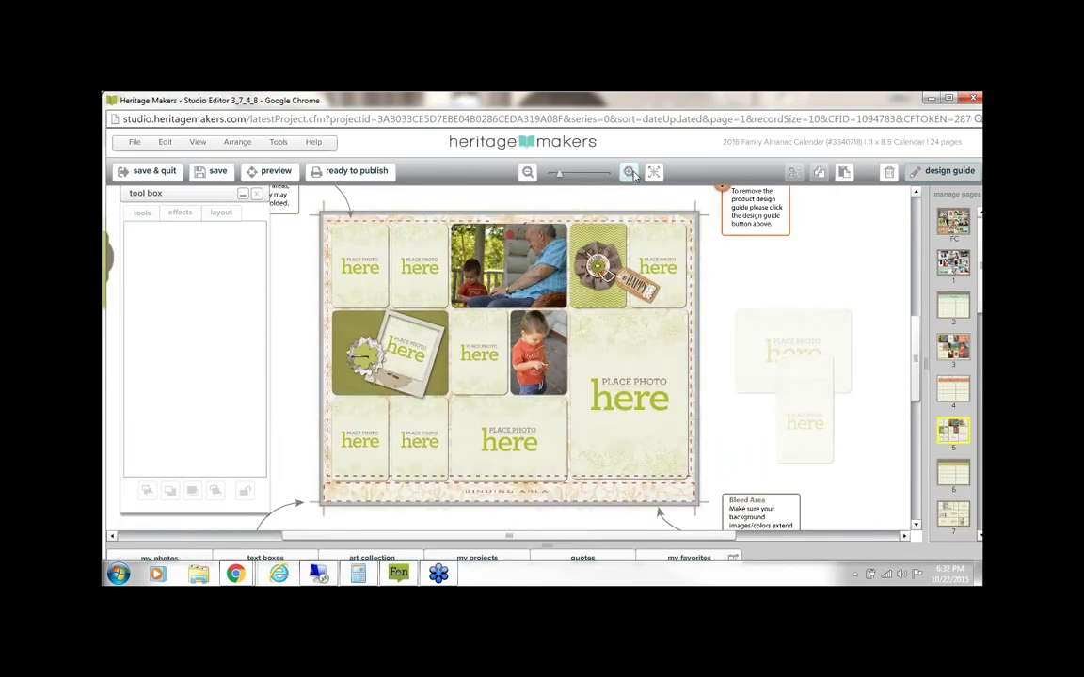
{"action": "left_click", "coordinate": [630, 172]}
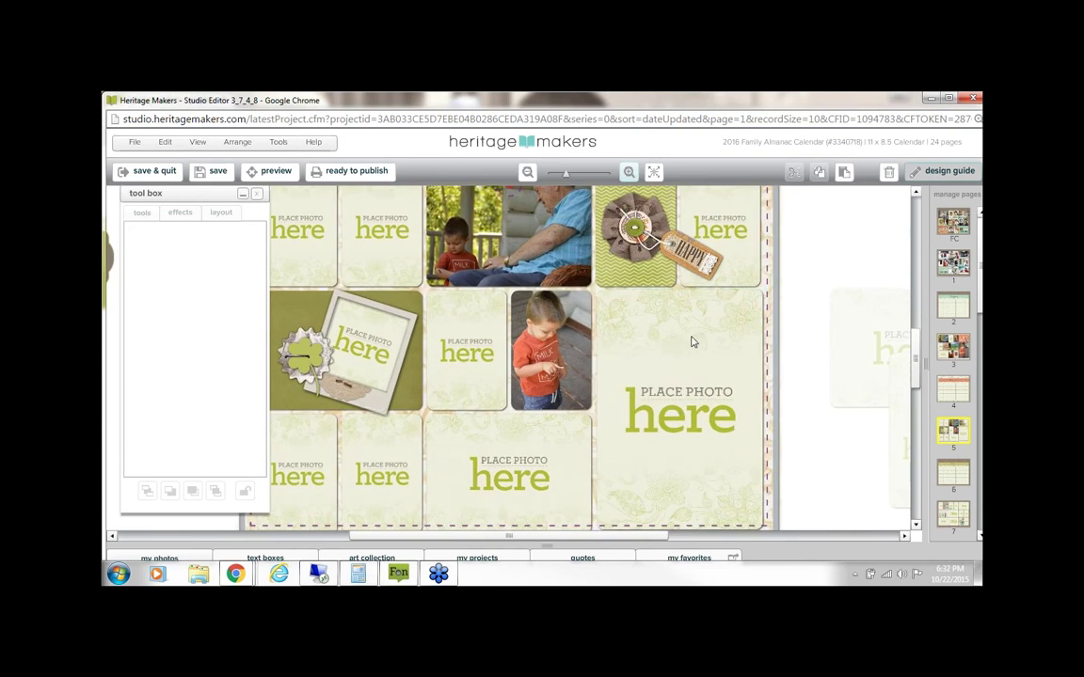
{"action": "left_click", "coordinate": [743, 305]}
{"action": "left_click", "coordinate": [681, 265]}
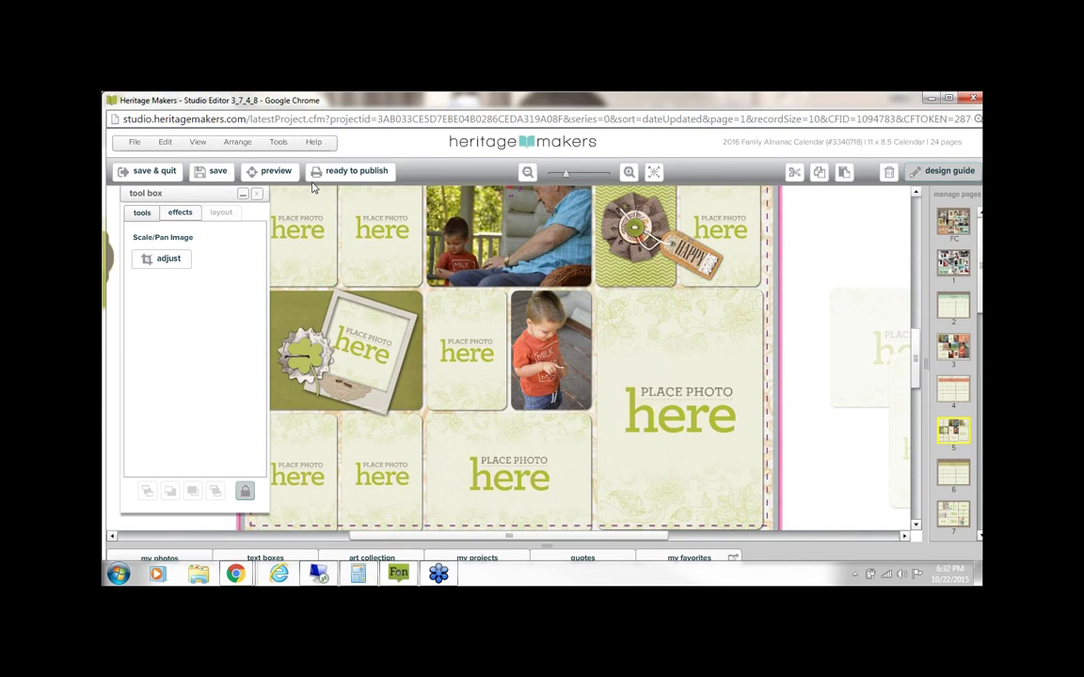
{"action": "left_click", "coordinate": [198, 143]}
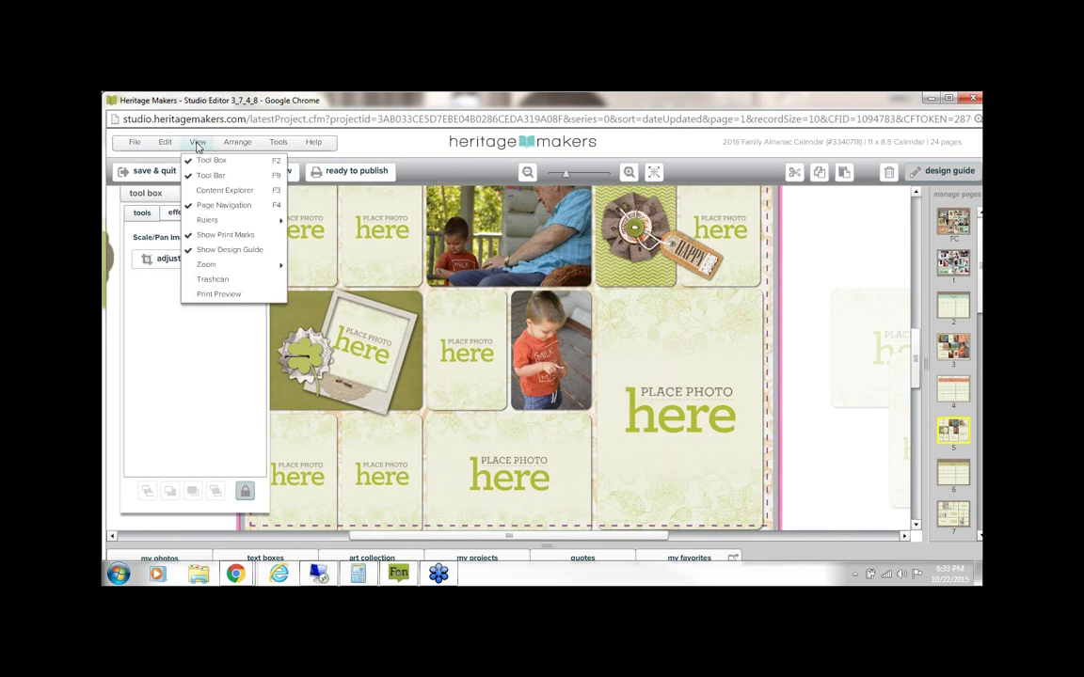
{"action": "mouse_move", "coordinate": [245, 220]}
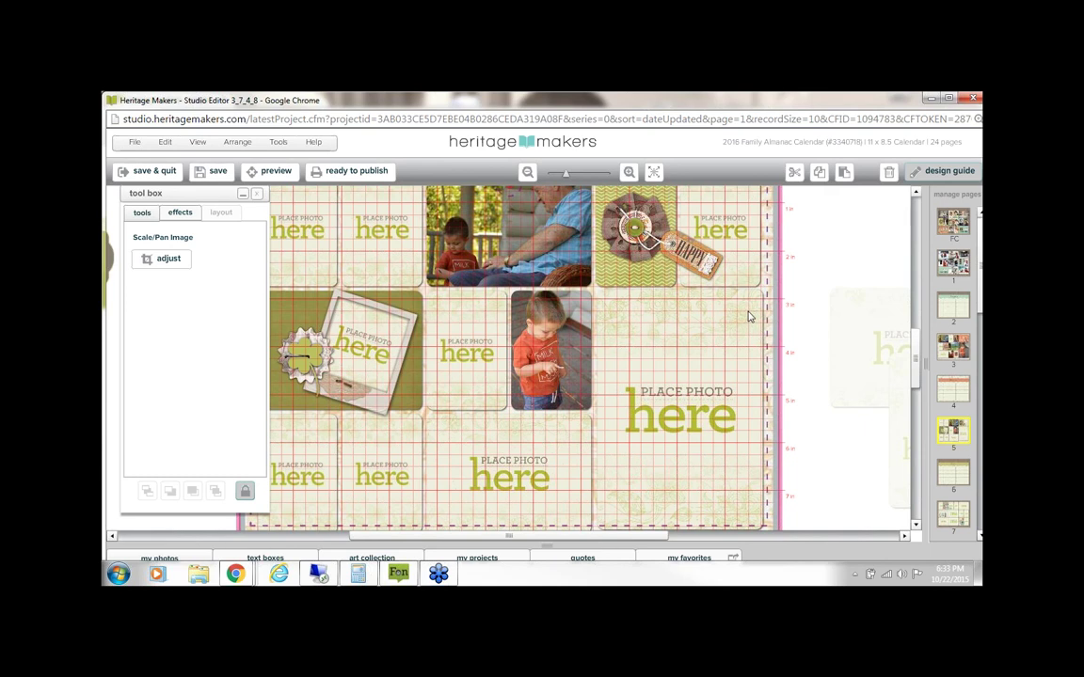
Step: Nudge the large placeholder sideways and fine-tune its left edge to line up with the slots above it
{"action": "left_click", "coordinate": [753, 311]}
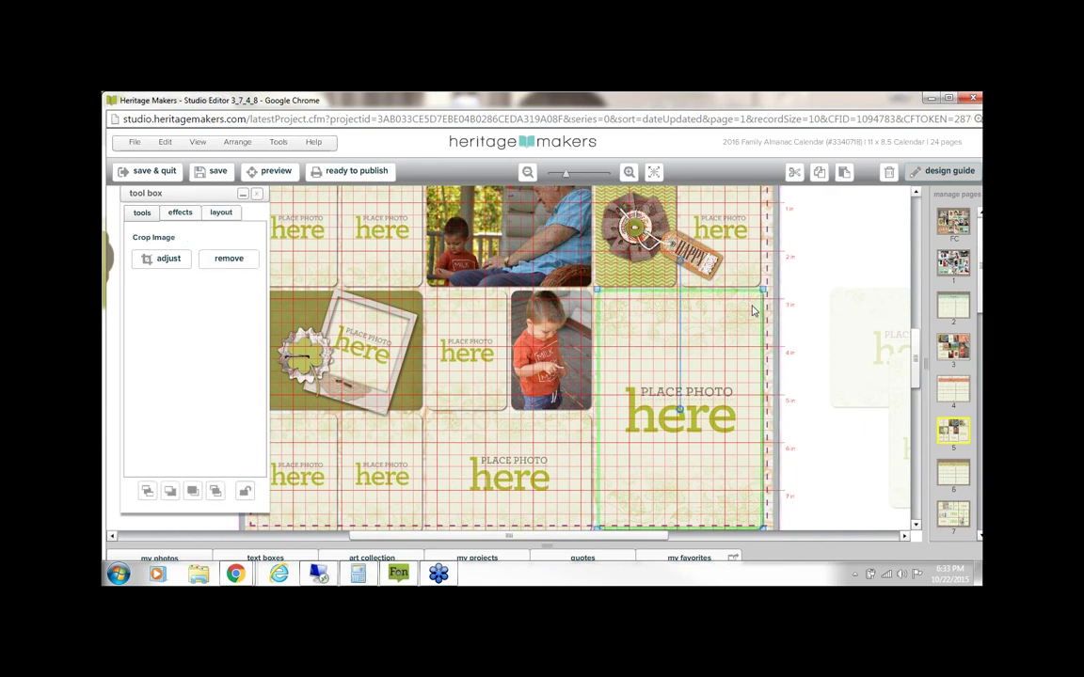
{"action": "left_click", "coordinate": [802, 287]}
{"action": "left_click", "coordinate": [742, 311]}
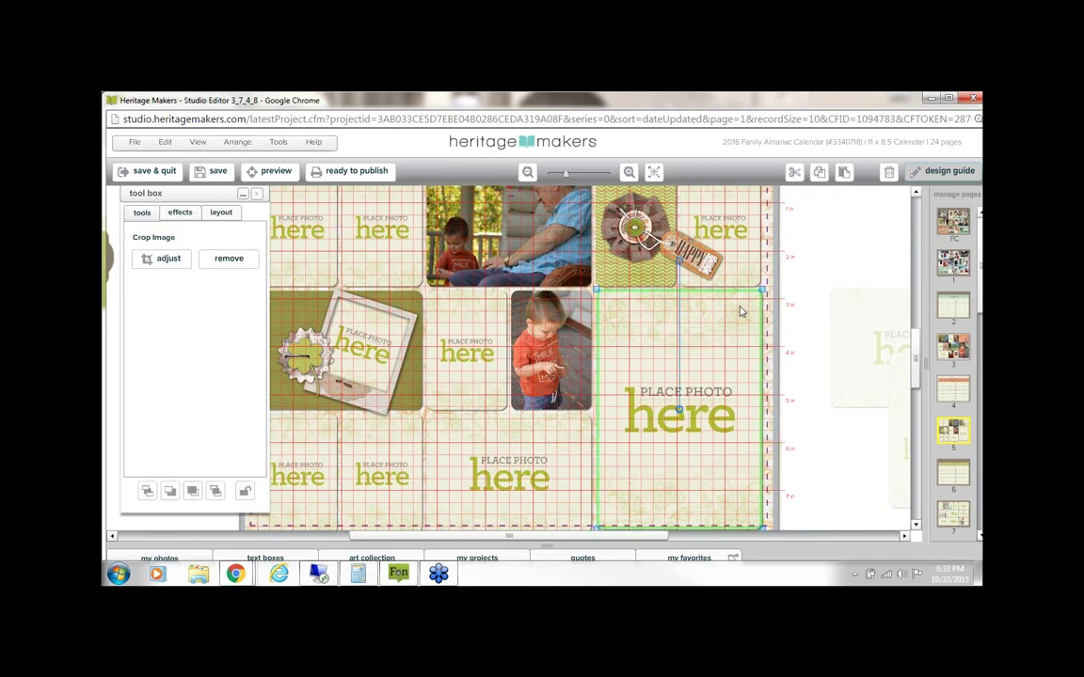
{"action": "left_click", "coordinate": [766, 324]}
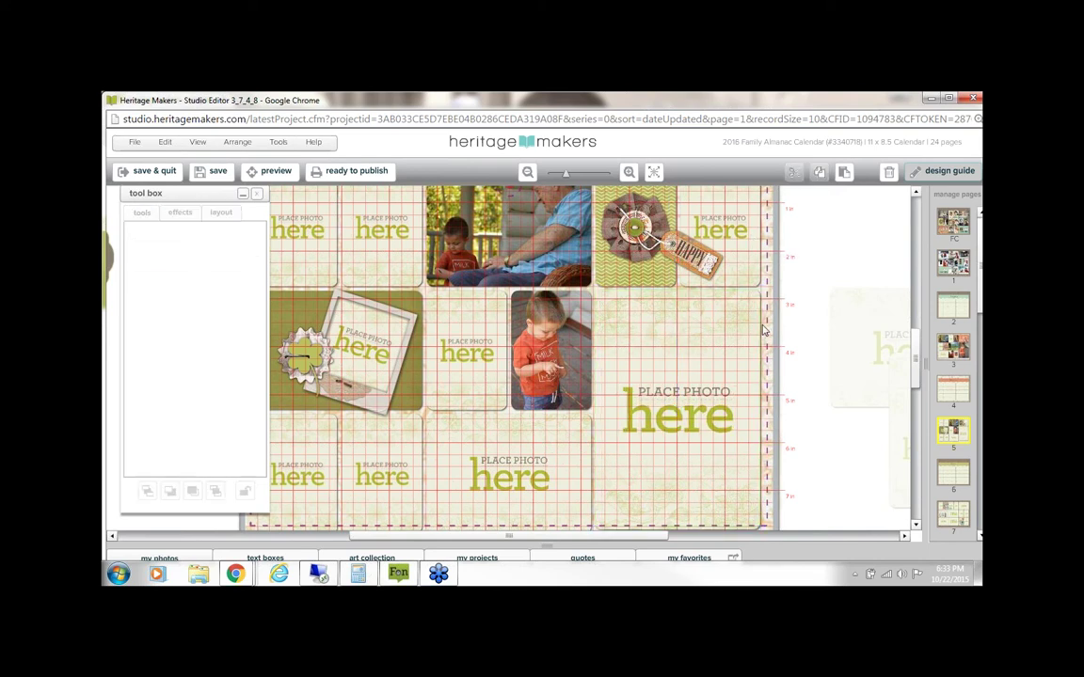
{"action": "left_click", "coordinate": [598, 303]}
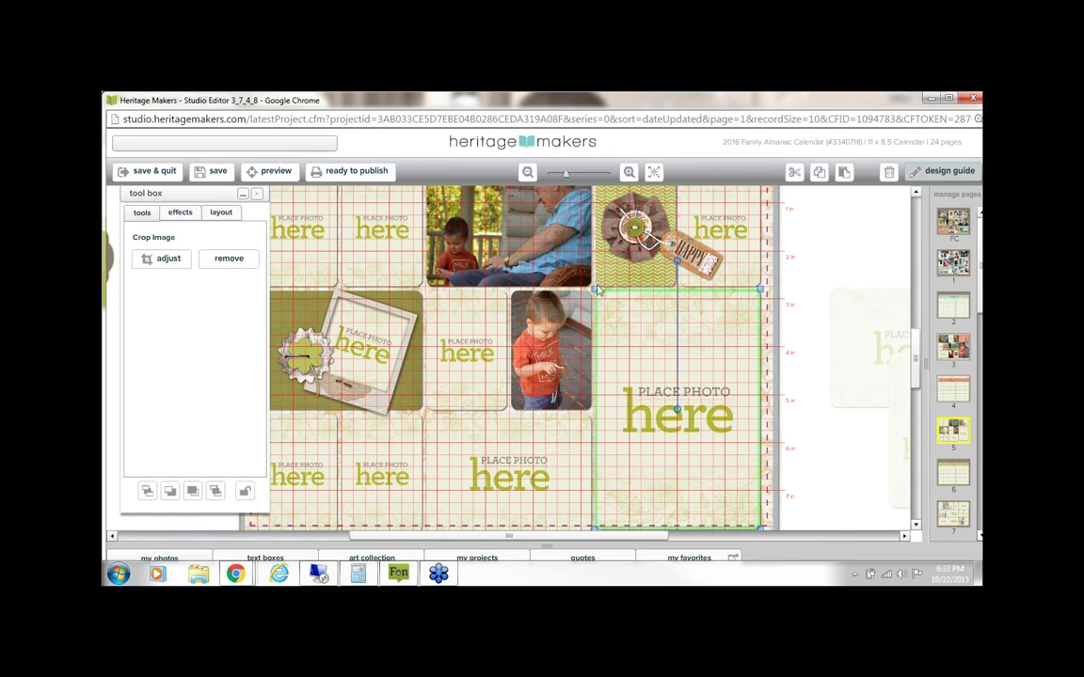
{"action": "left_click_drag", "start_coordinate": [593, 300], "coordinate": [596, 301]}
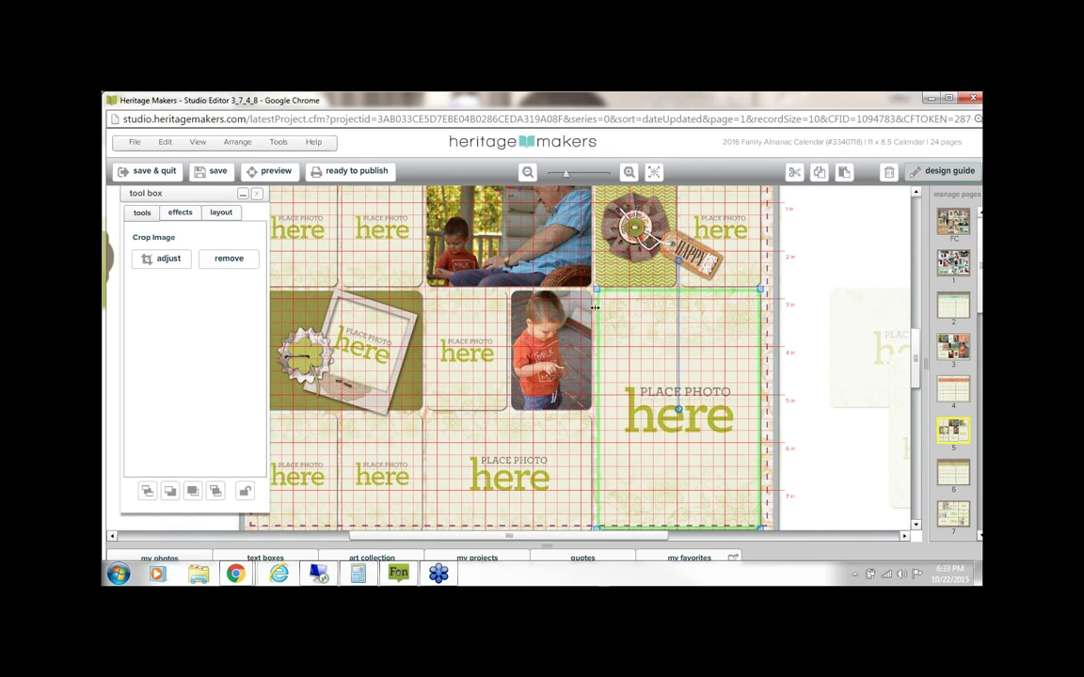
{"action": "left_click_drag", "start_coordinate": [597, 306], "coordinate": [596, 305]}
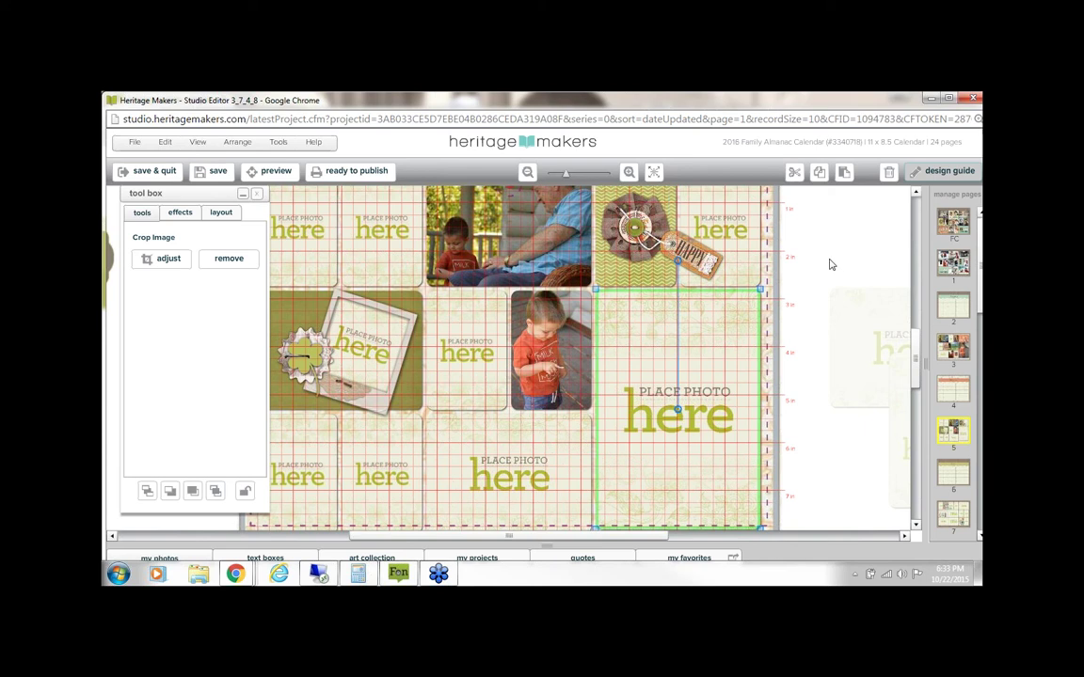
Step: Shift the large placeholder slightly down to even out the gap below the top row, and deselect it
{"action": "left_click", "coordinate": [830, 265]}
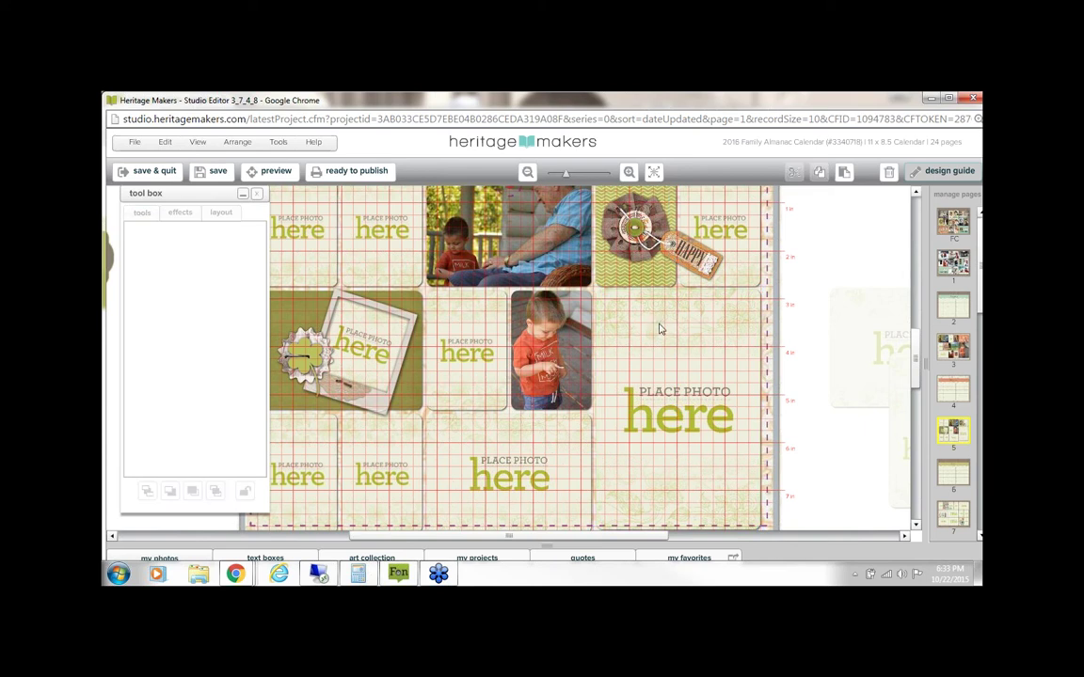
{"action": "left_click", "coordinate": [660, 328]}
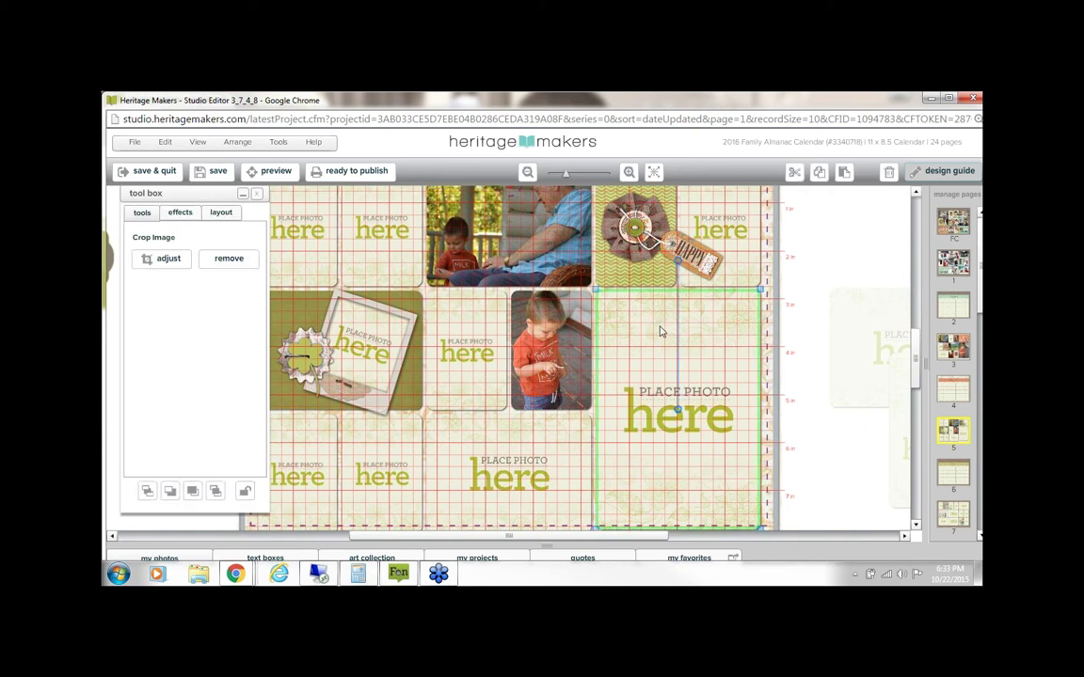
{"action": "left_click_drag", "start_coordinate": [659, 331], "coordinate": [662, 334]}
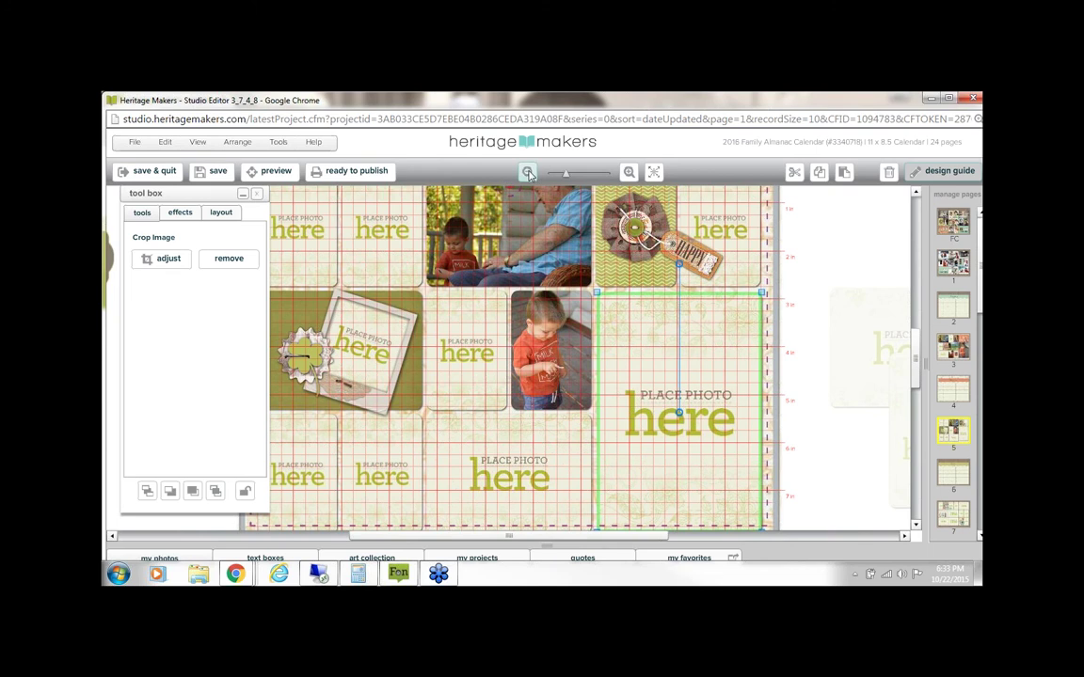
{"action": "left_click", "coordinate": [527, 173]}
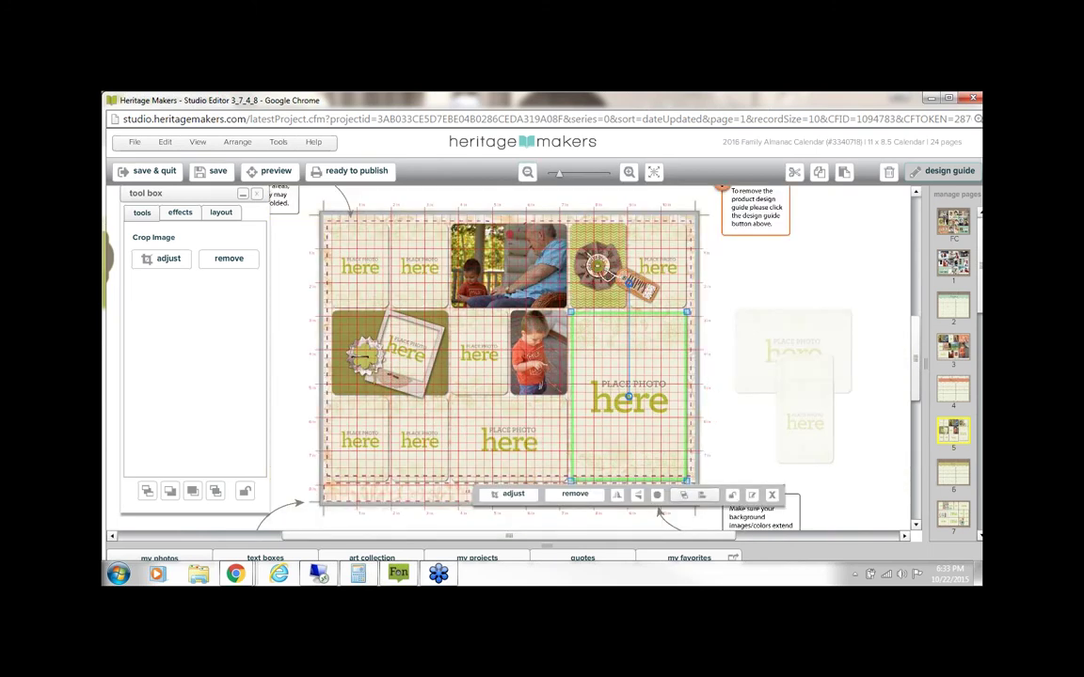
{"action": "left_click", "coordinate": [741, 280]}
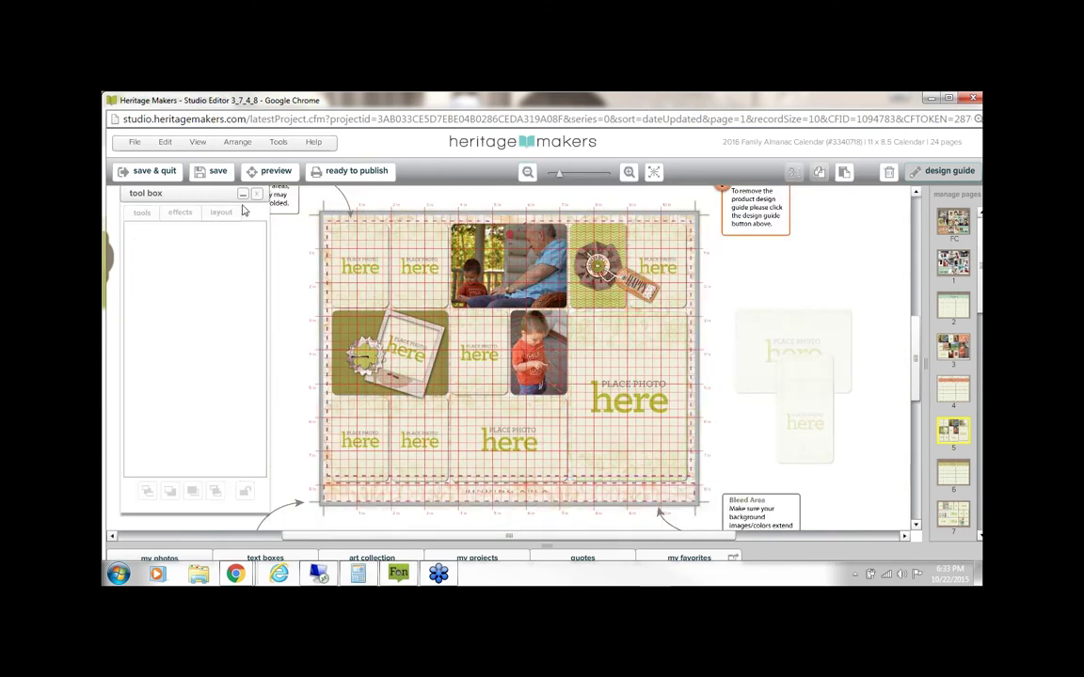
Step: Examine the large placeholder's position, size and alignment options, locking and unlocking it once to compare
{"action": "left_click", "coordinate": [586, 356]}
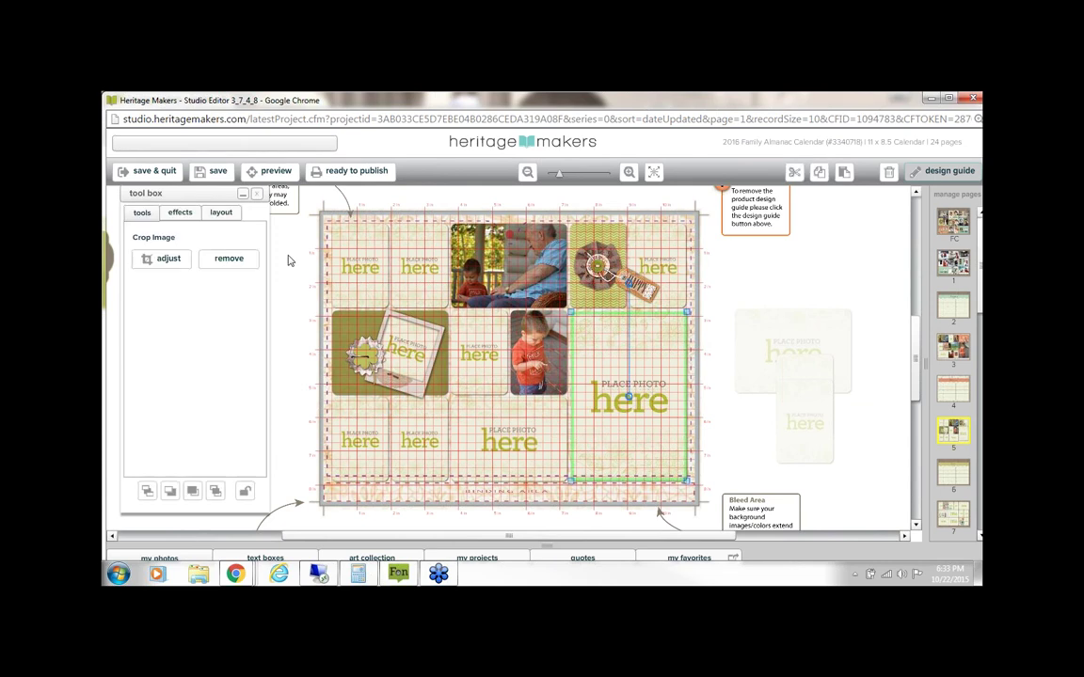
{"action": "left_click", "coordinate": [222, 213]}
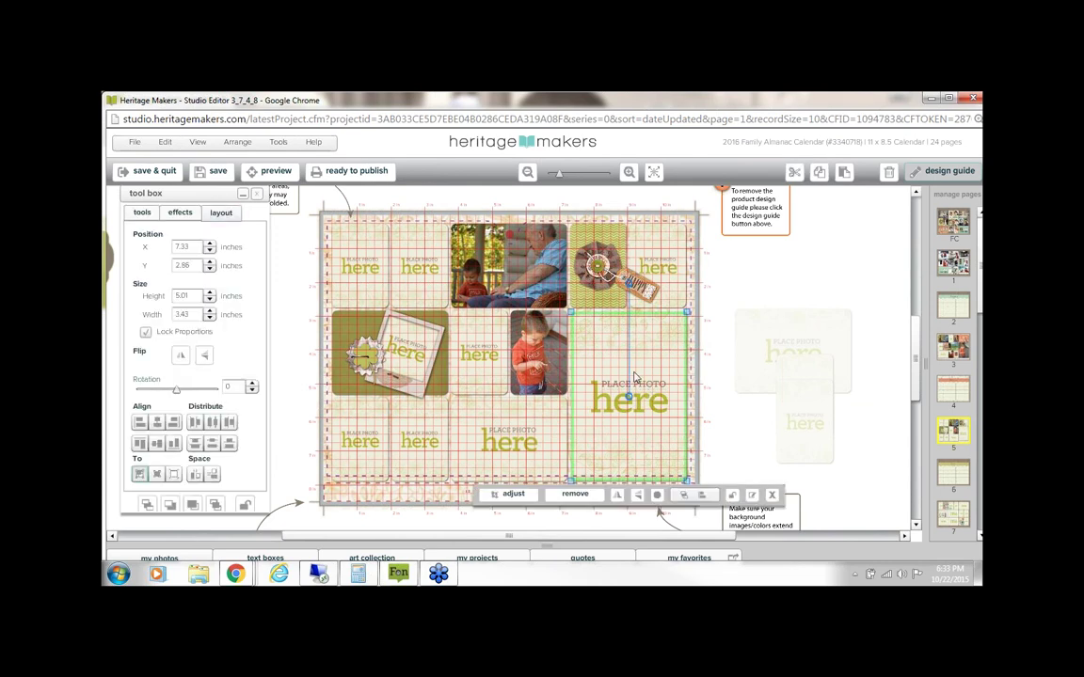
{"action": "left_click", "coordinate": [245, 505]}
{"action": "left_click", "coordinate": [178, 213]}
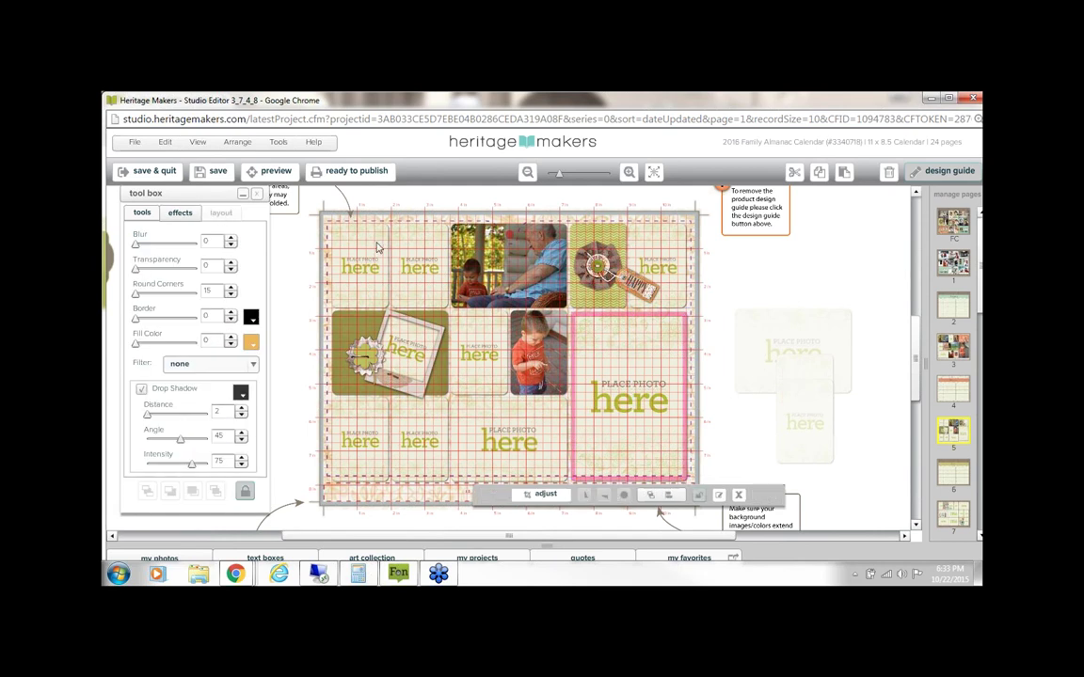
{"action": "left_click", "coordinate": [245, 491]}
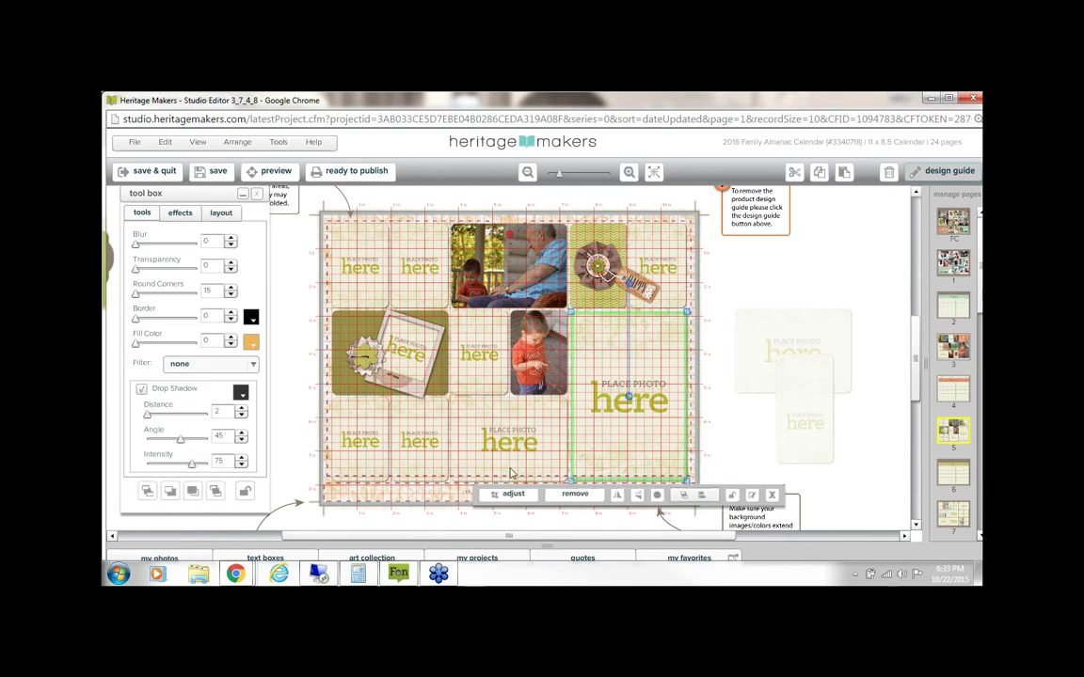
{"action": "left_click", "coordinate": [220, 213]}
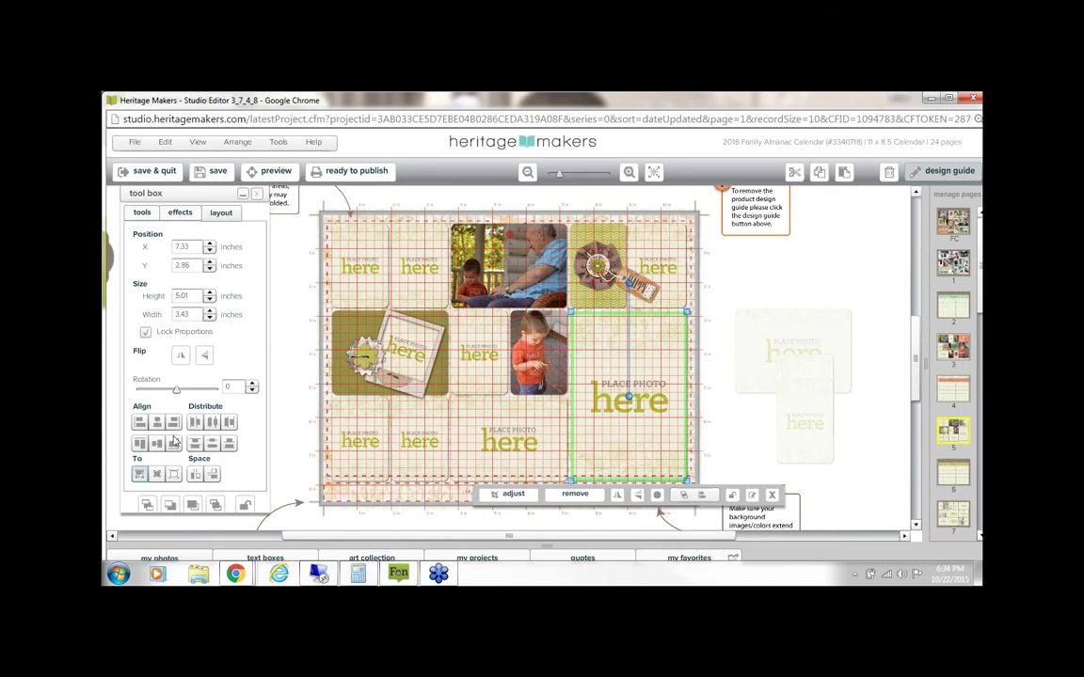
{"action": "left_click", "coordinate": [844, 290]}
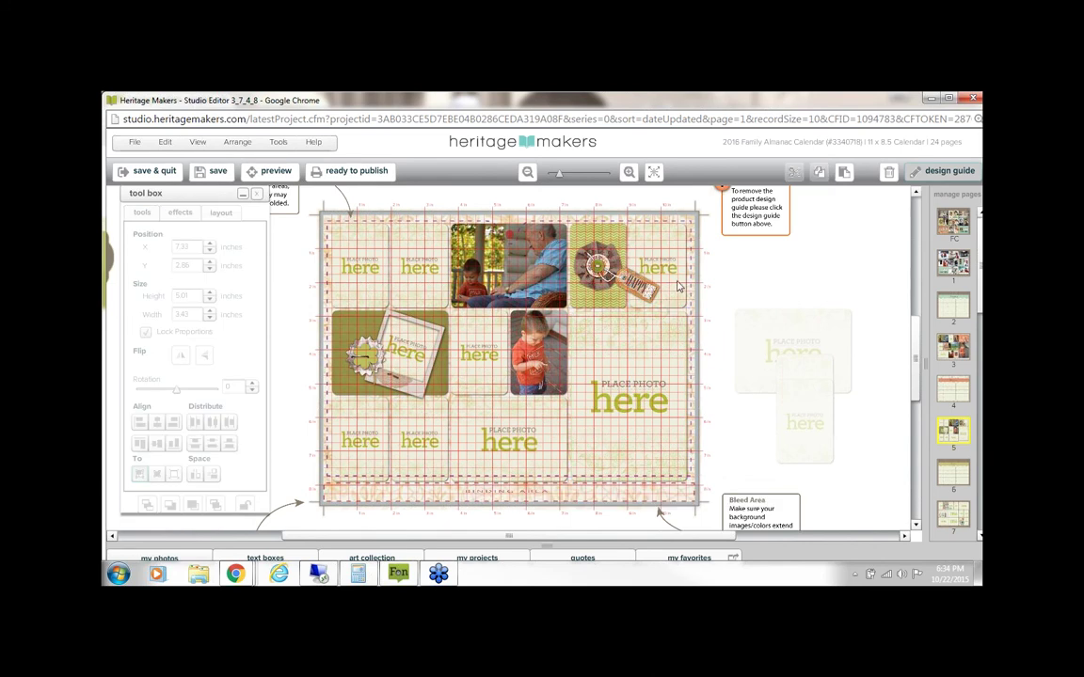
Step: Unlock the top row's last narrow placeholder, align its right edge with the large placeholder below, and check both positions
{"action": "left_click", "coordinate": [677, 286]}
{"action": "left_click", "coordinate": [685, 268]}
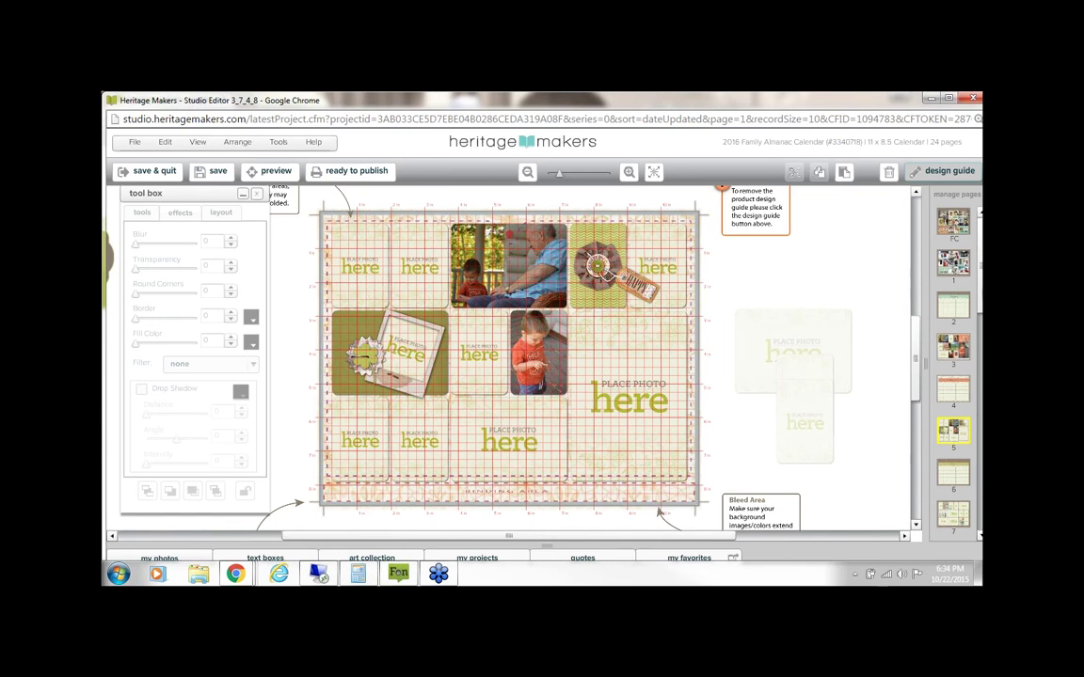
{"action": "left_click", "coordinate": [658, 273]}
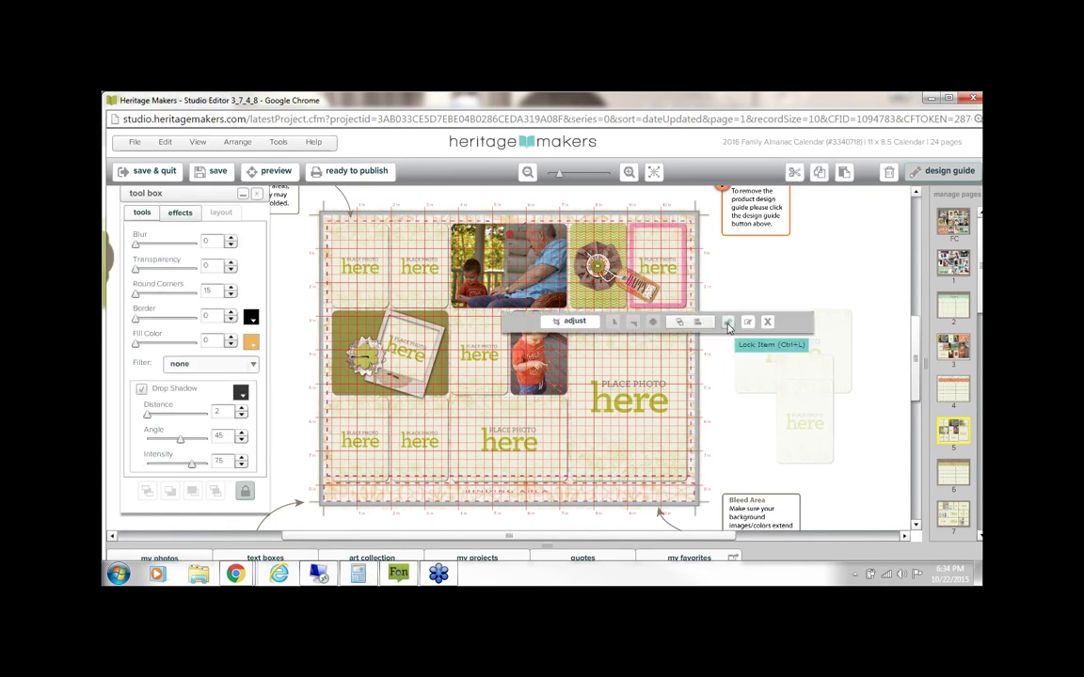
{"action": "left_click", "coordinate": [727, 323]}
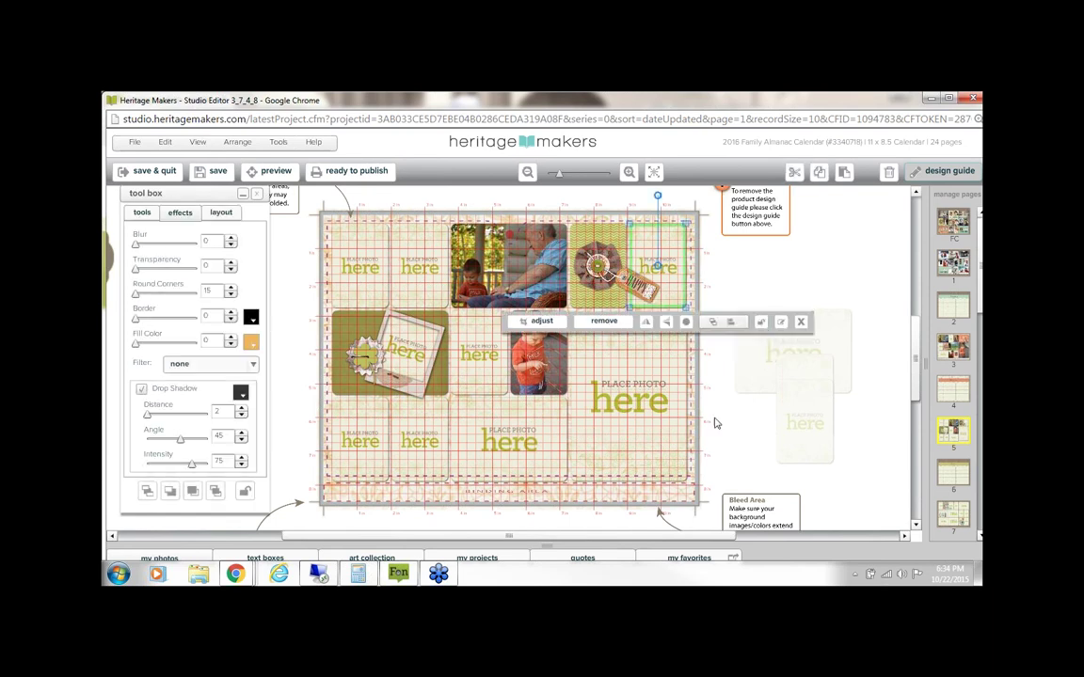
{"action": "left_click", "coordinate": [678, 359]}
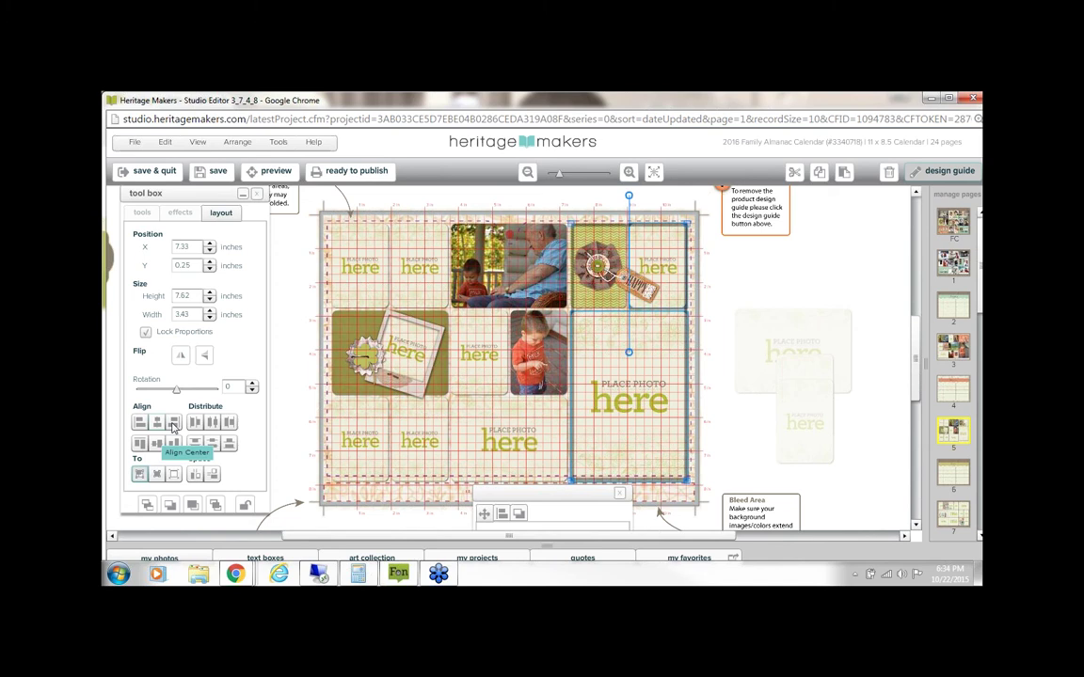
{"action": "left_click", "coordinate": [174, 423]}
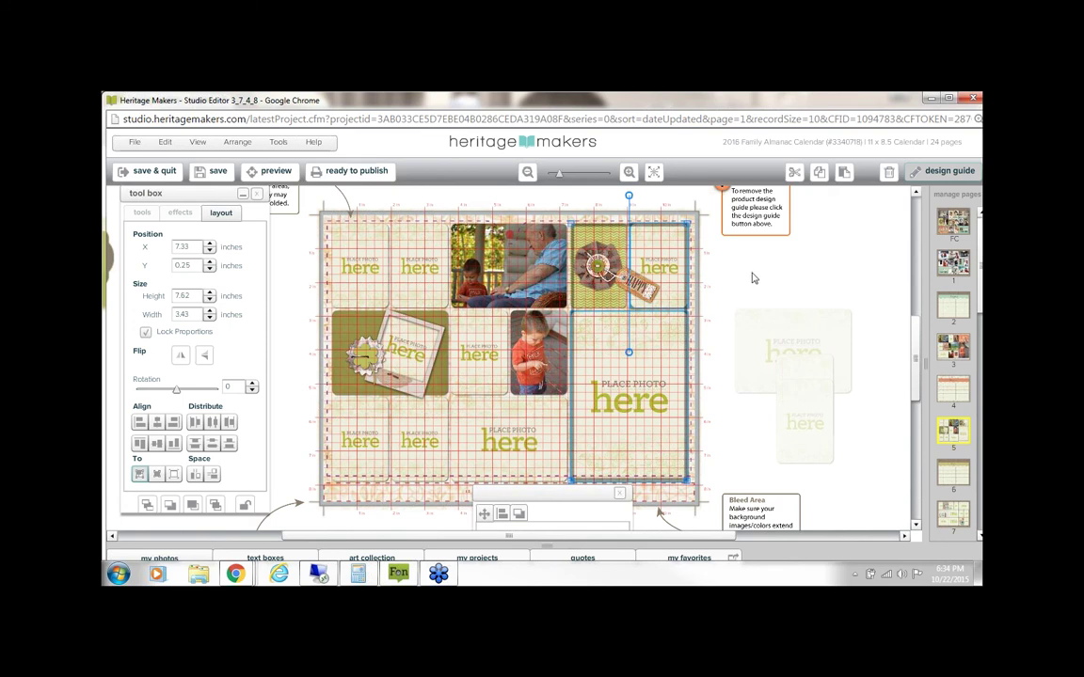
{"action": "left_click", "coordinate": [753, 278]}
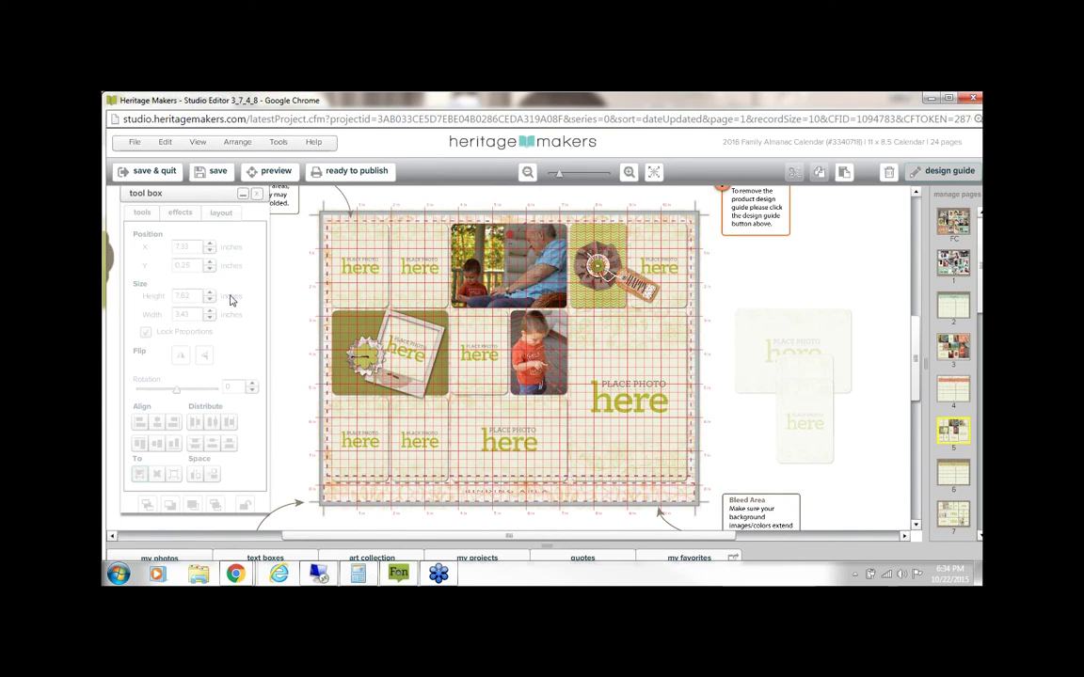
{"action": "left_click", "coordinate": [659, 266]}
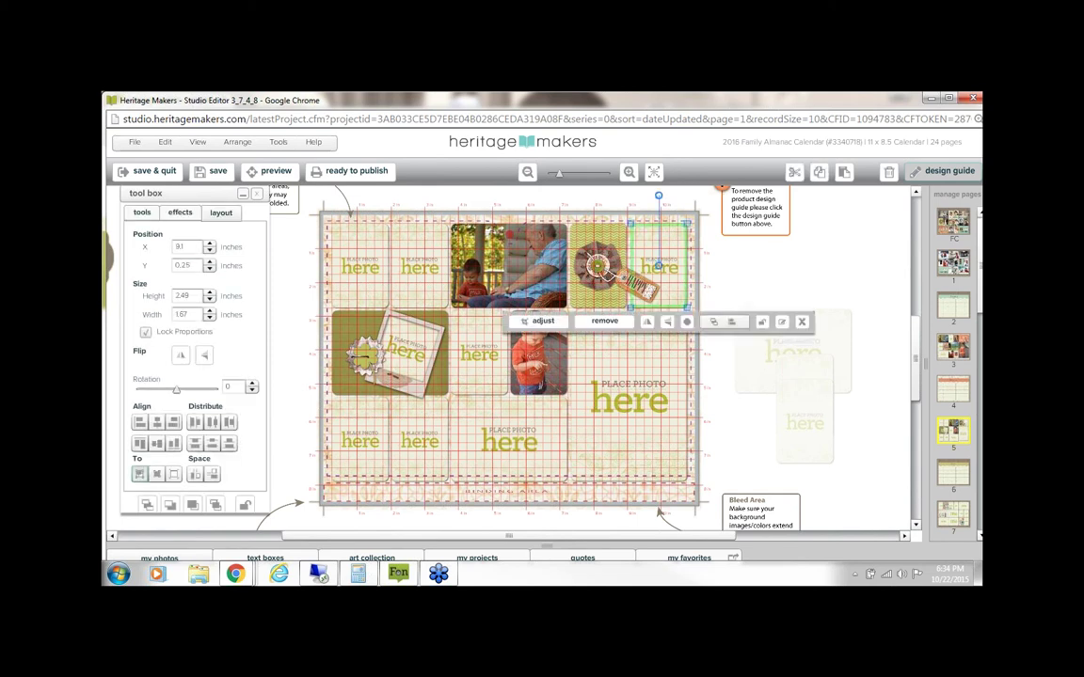
{"action": "left_click", "coordinate": [640, 358]}
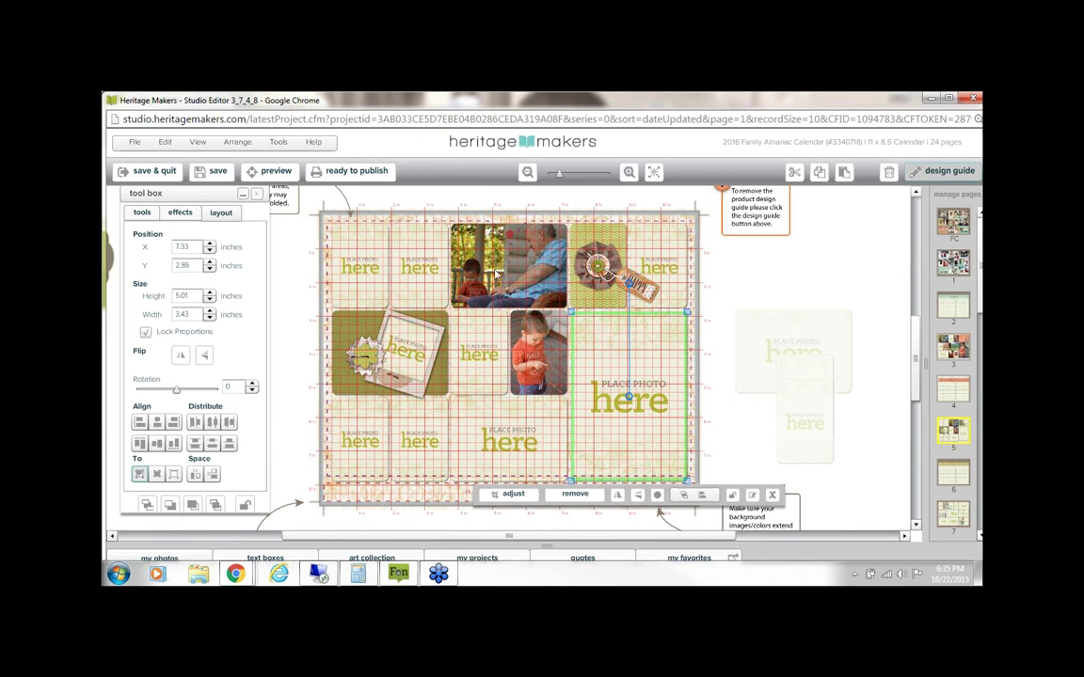
Step: Hide the ruler grid on the page
{"action": "left_click", "coordinate": [197, 142]}
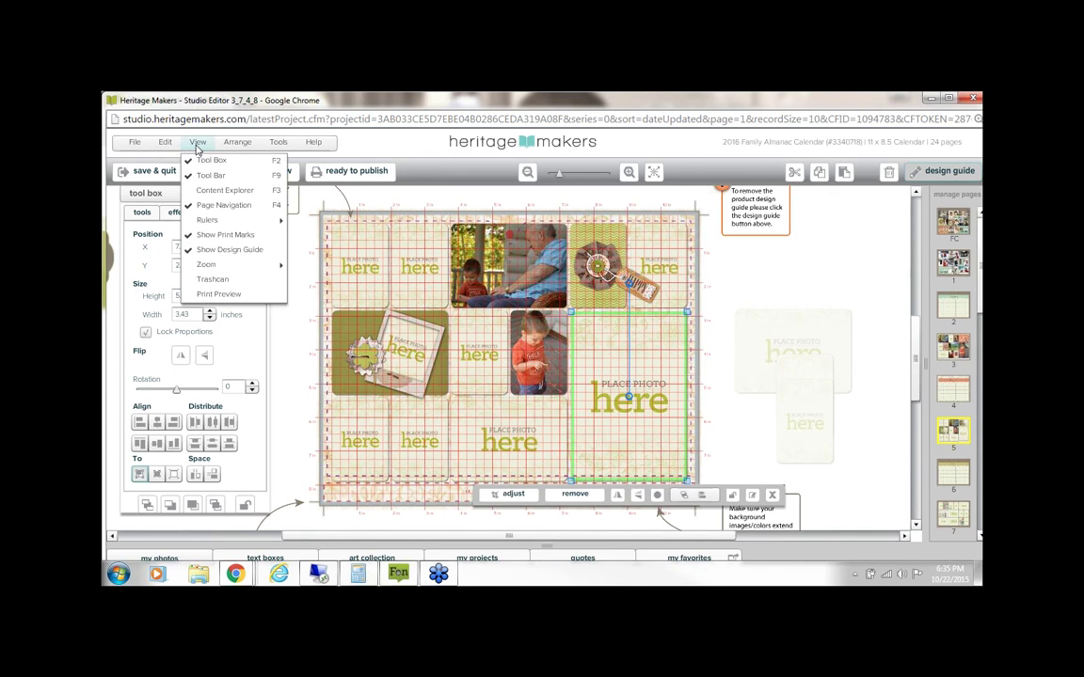
{"action": "mouse_move", "coordinate": [272, 220]}
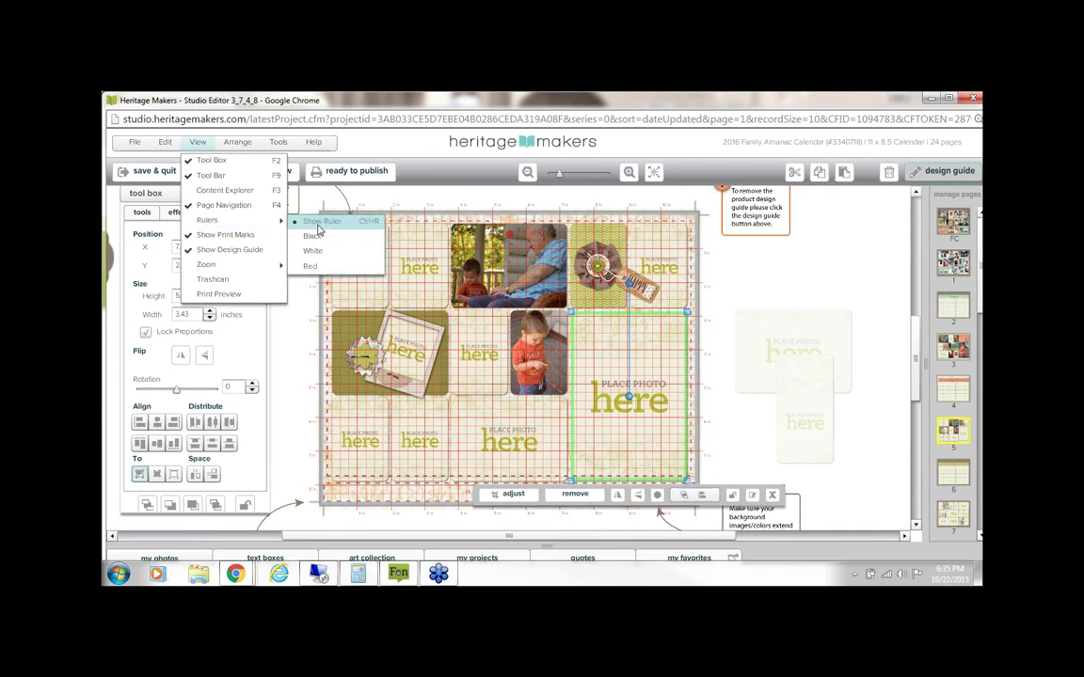
{"action": "left_click", "coordinate": [322, 221]}
{"action": "left_click", "coordinate": [198, 142]}
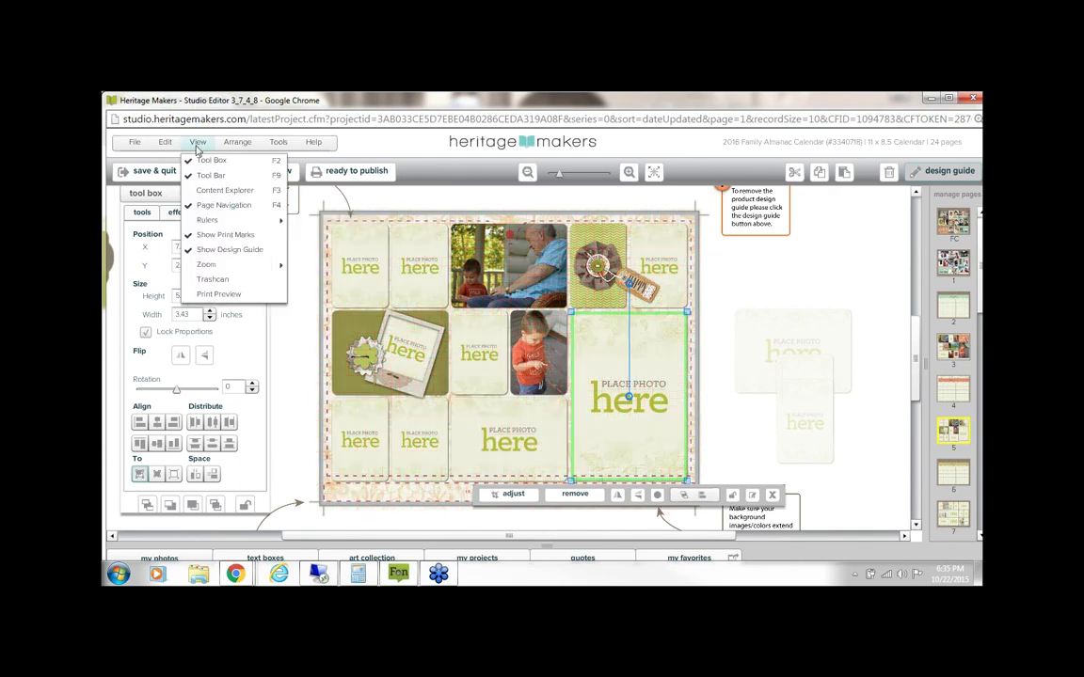
{"action": "left_click", "coordinate": [197, 142]}
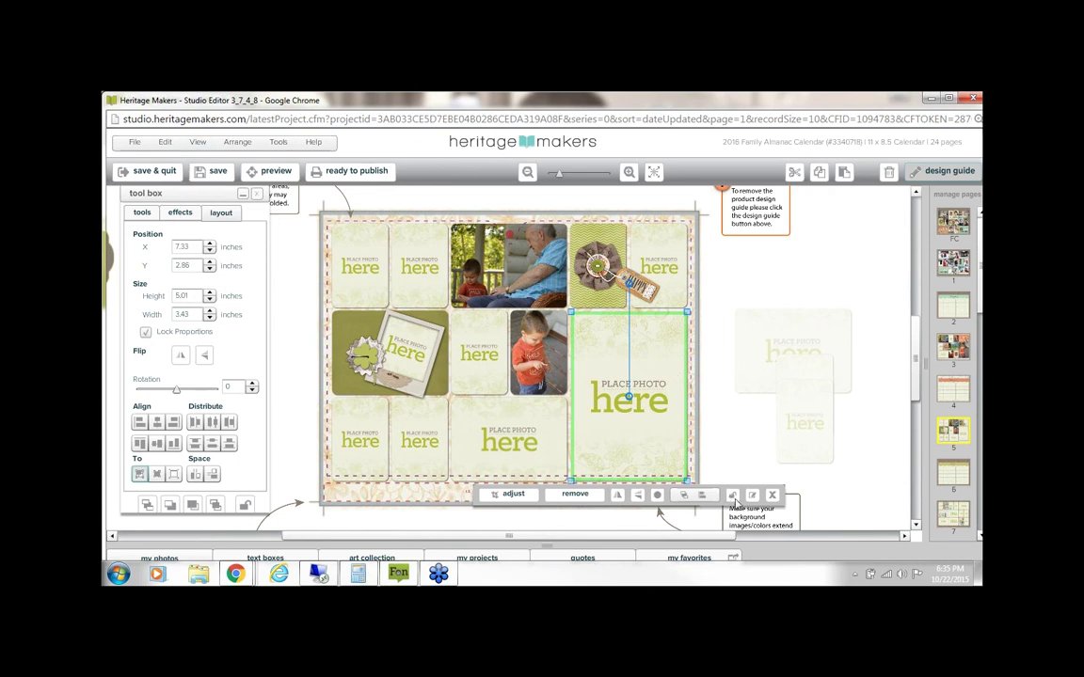
Step: Lock the large placeholder and the narrow placeholder above it in place
{"action": "left_click", "coordinate": [732, 495]}
{"action": "left_click", "coordinate": [761, 322]}
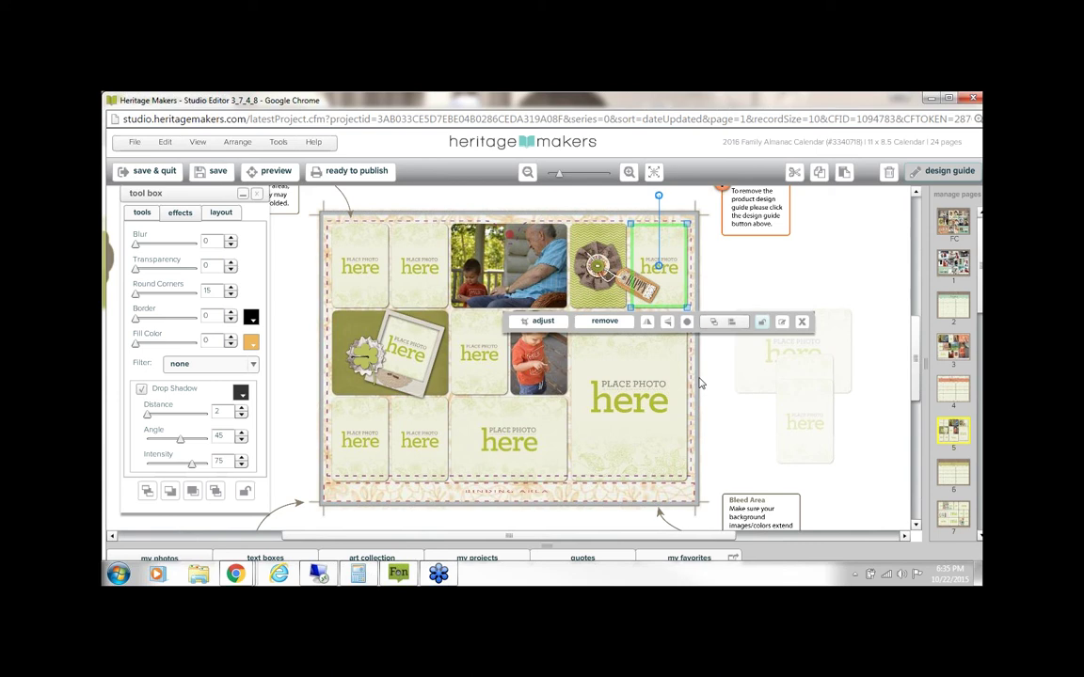
Step: Fill the locked large placeholder with the photo DSC_0869 (2).JPG
{"action": "left_click", "coordinate": [666, 395]}
{"action": "left_click", "coordinate": [546, 545]}
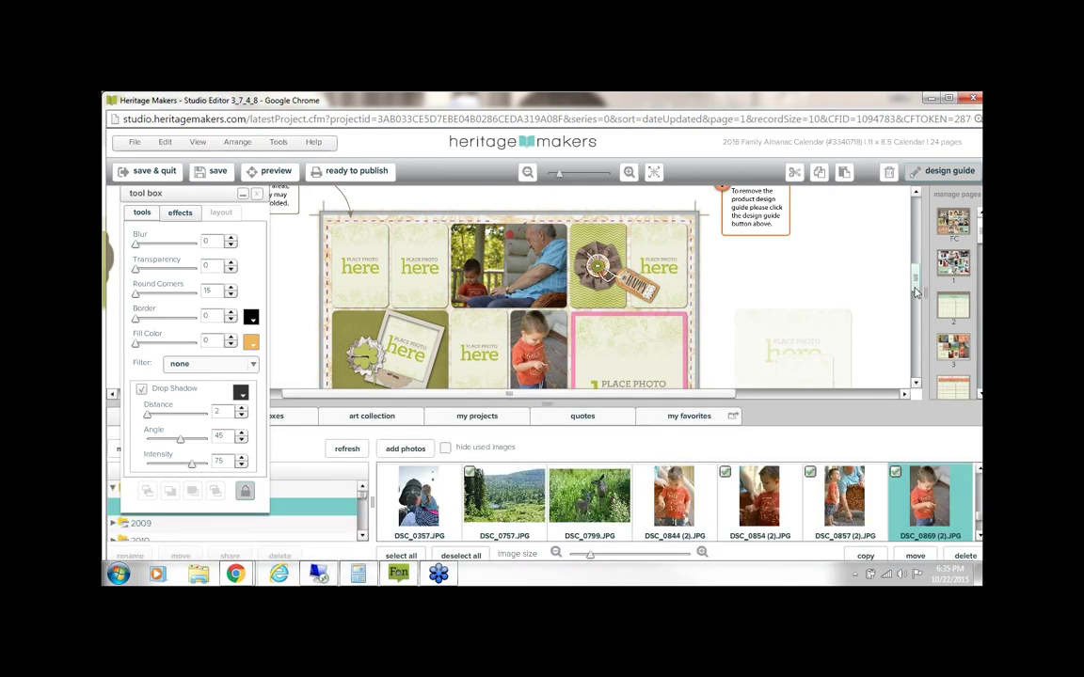
{"action": "scroll", "coordinate": [826, 267], "scroll_direction": "down", "scroll_amount": 3}
{"action": "left_click_drag", "start_coordinate": [927, 519], "coordinate": [646, 297]}
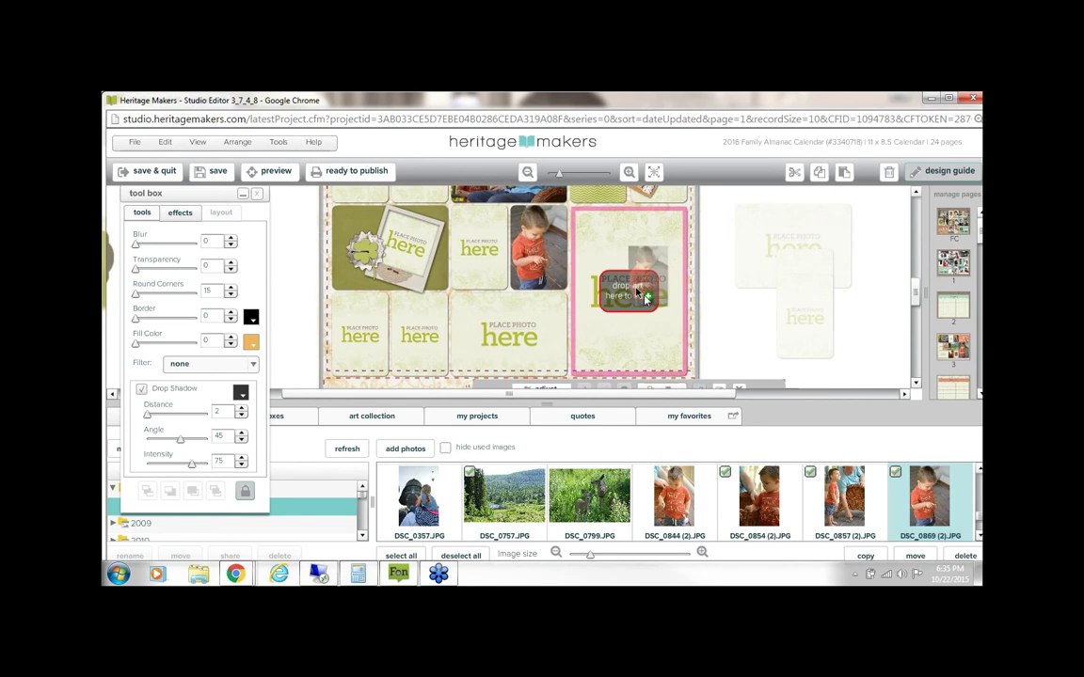
{"action": "left_click", "coordinate": [528, 173]}
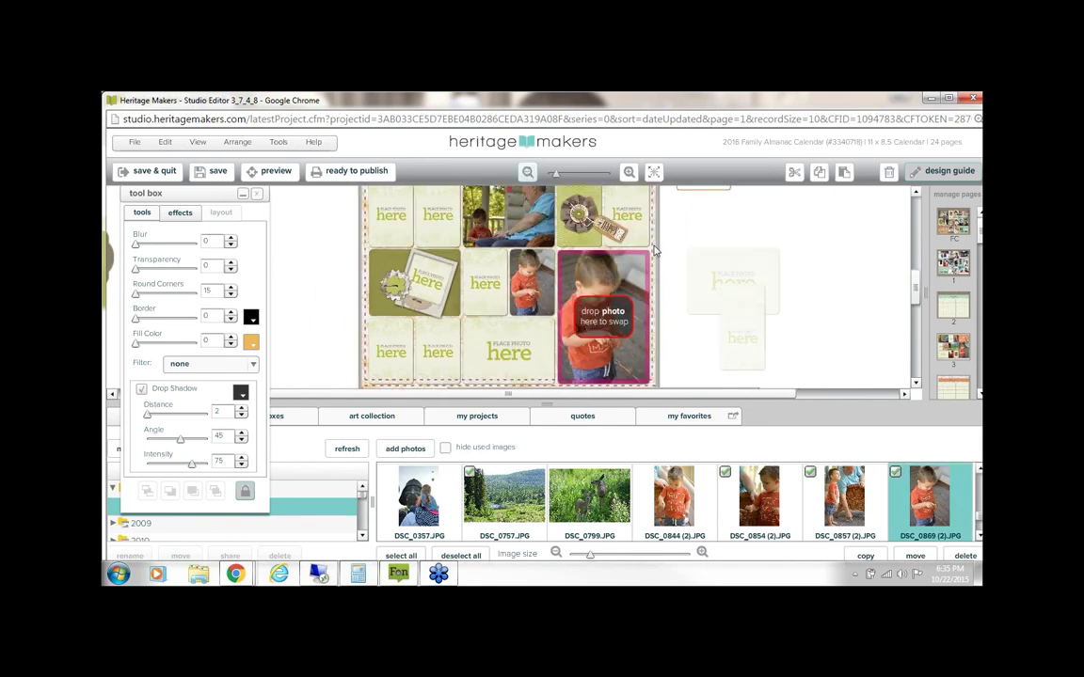
{"action": "left_click", "coordinate": [630, 173]}
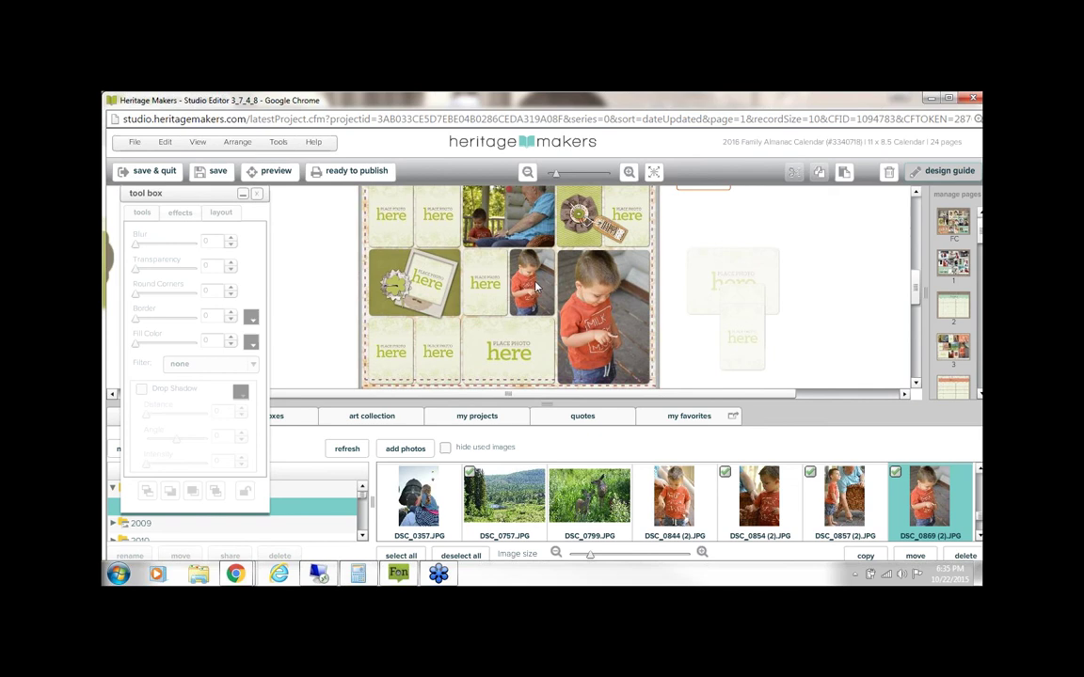
Step: Swap the photo in the narrow slot beside the large photo for DSC_0844 (2).JPG
{"action": "left_click", "coordinate": [537, 283]}
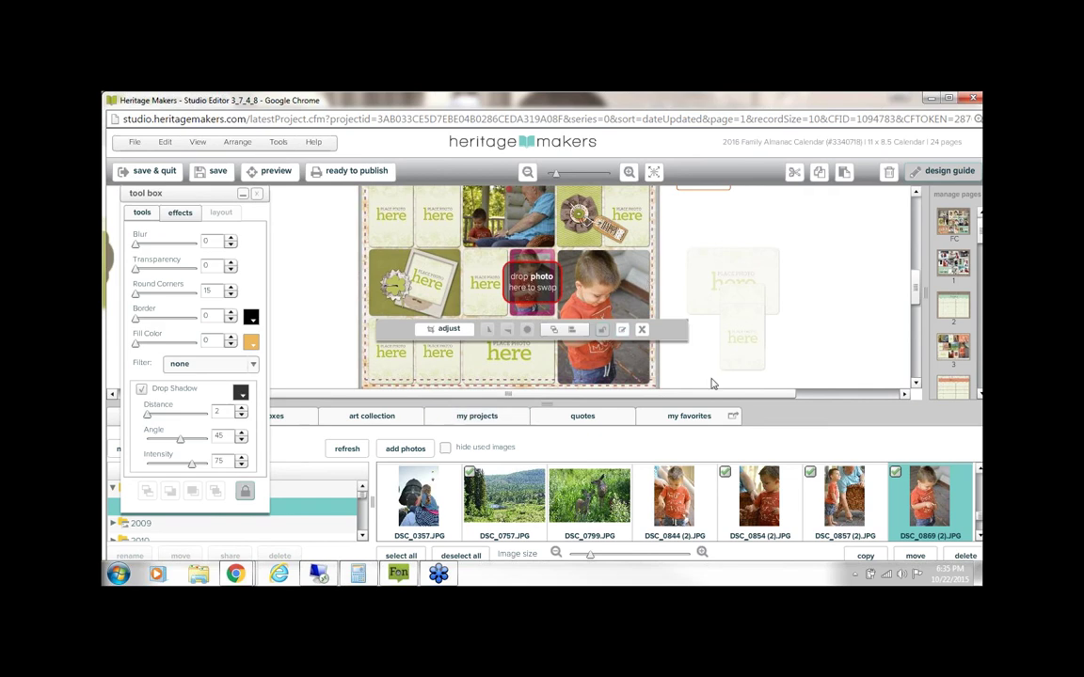
{"action": "left_click_drag", "start_coordinate": [673, 497], "coordinate": [564, 297]}
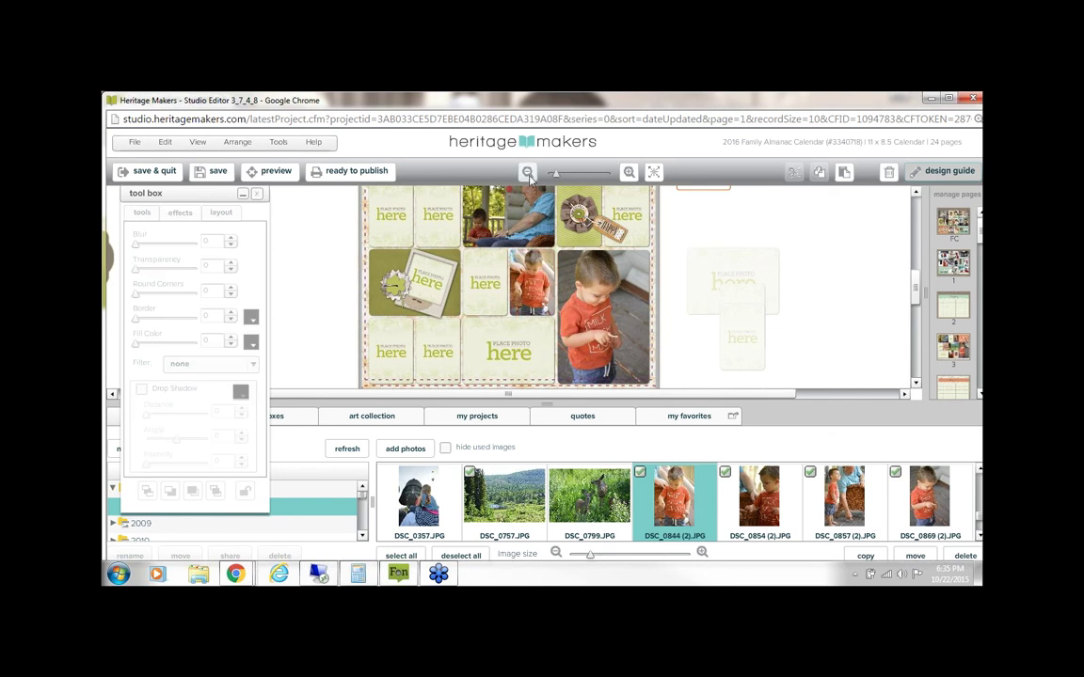
{"action": "left_click", "coordinate": [528, 174]}
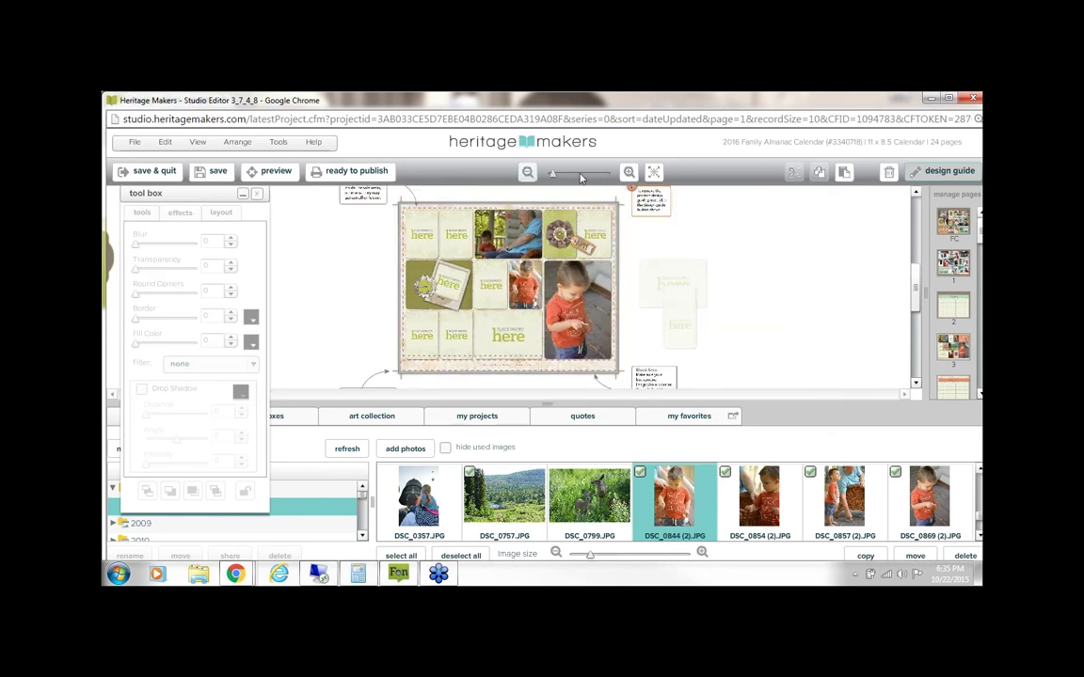
{"action": "left_click", "coordinate": [628, 175]}
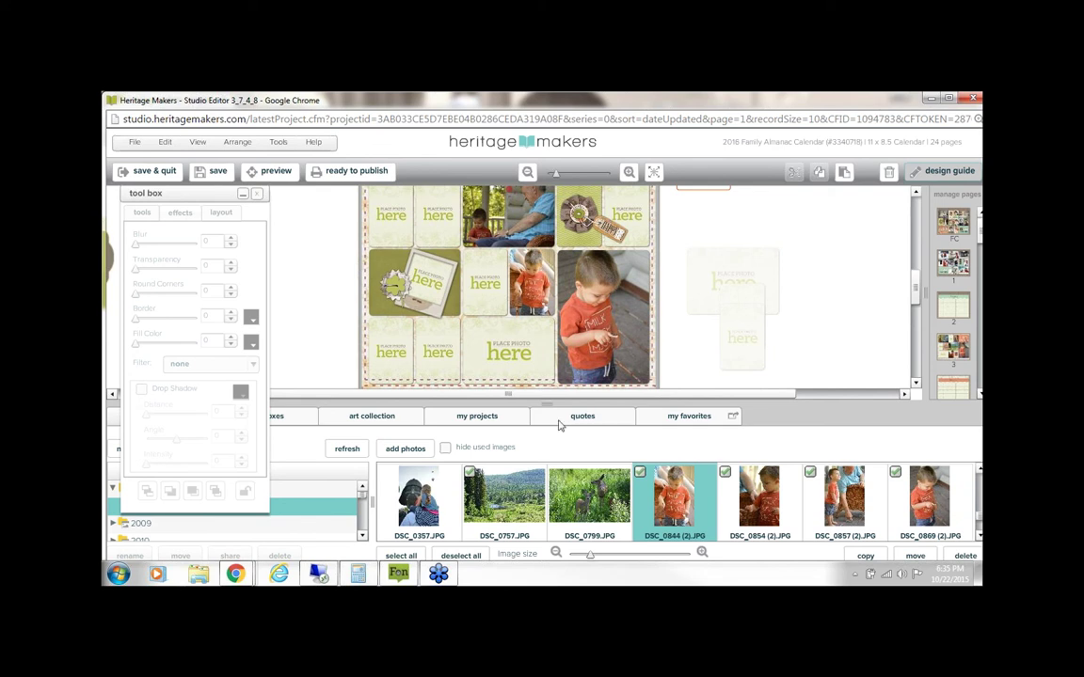
Step: Try moving the top row's last narrow placeholder off the page while unlocked, undo the move, and lock it in place again
{"action": "left_click_drag", "start_coordinate": [547, 403], "coordinate": [547, 483]}
{"action": "scroll", "coordinate": [913, 346], "scroll_direction": "up", "scroll_amount": 2}
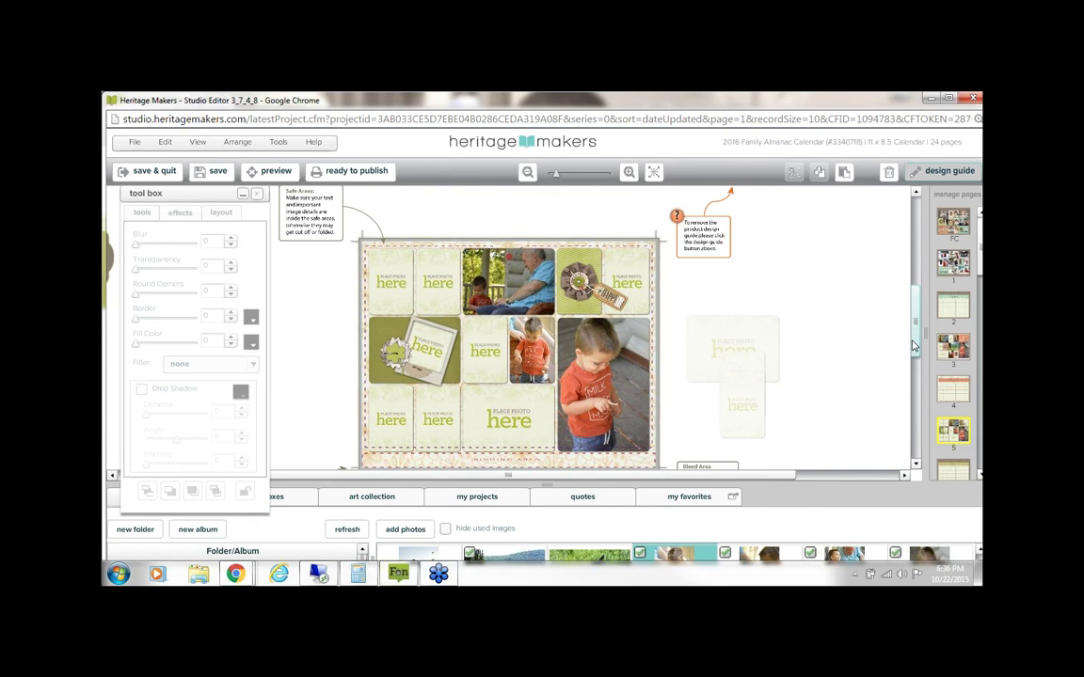
{"action": "scroll", "coordinate": [912, 346], "scroll_direction": "down", "scroll_amount": 1}
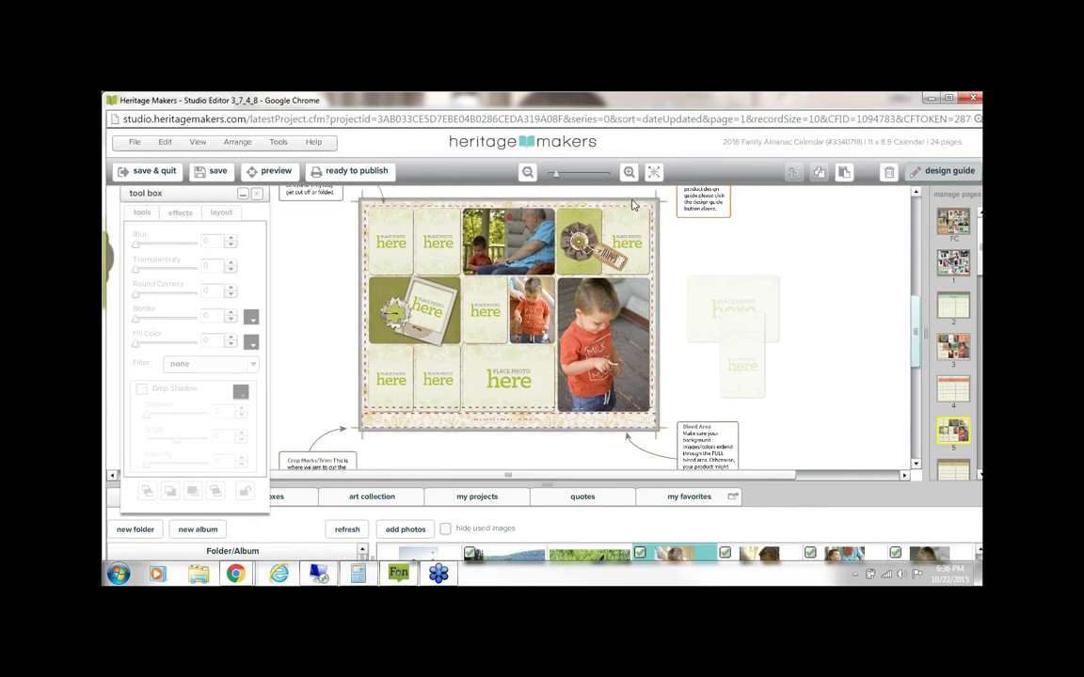
{"action": "left_click", "coordinate": [617, 318]}
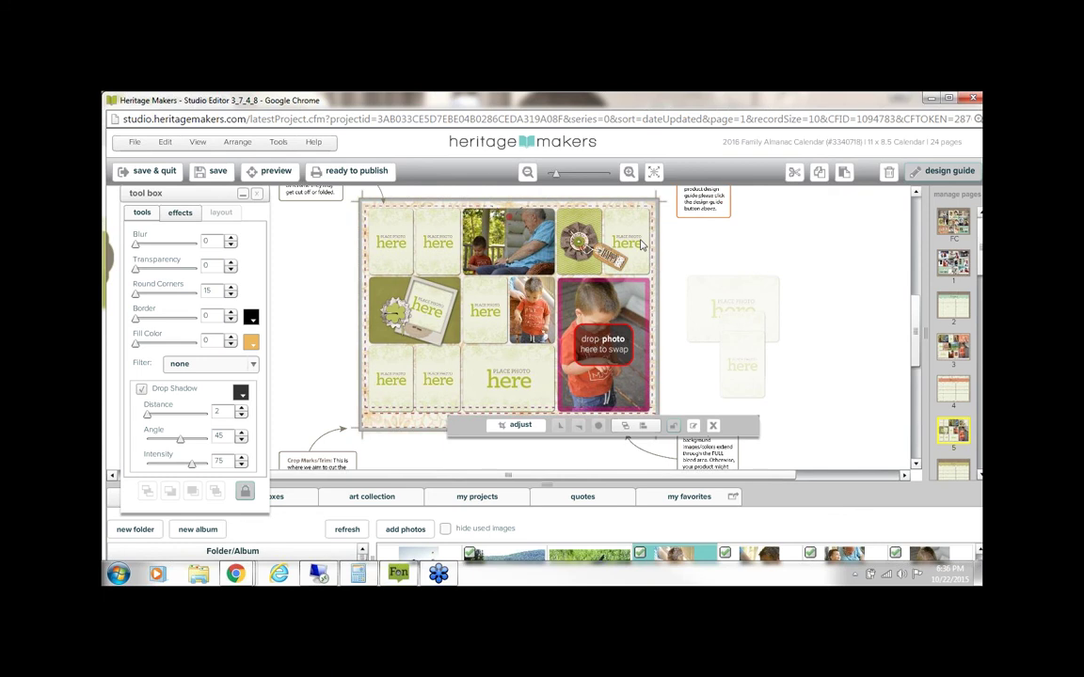
{"action": "left_click", "coordinate": [608, 212]}
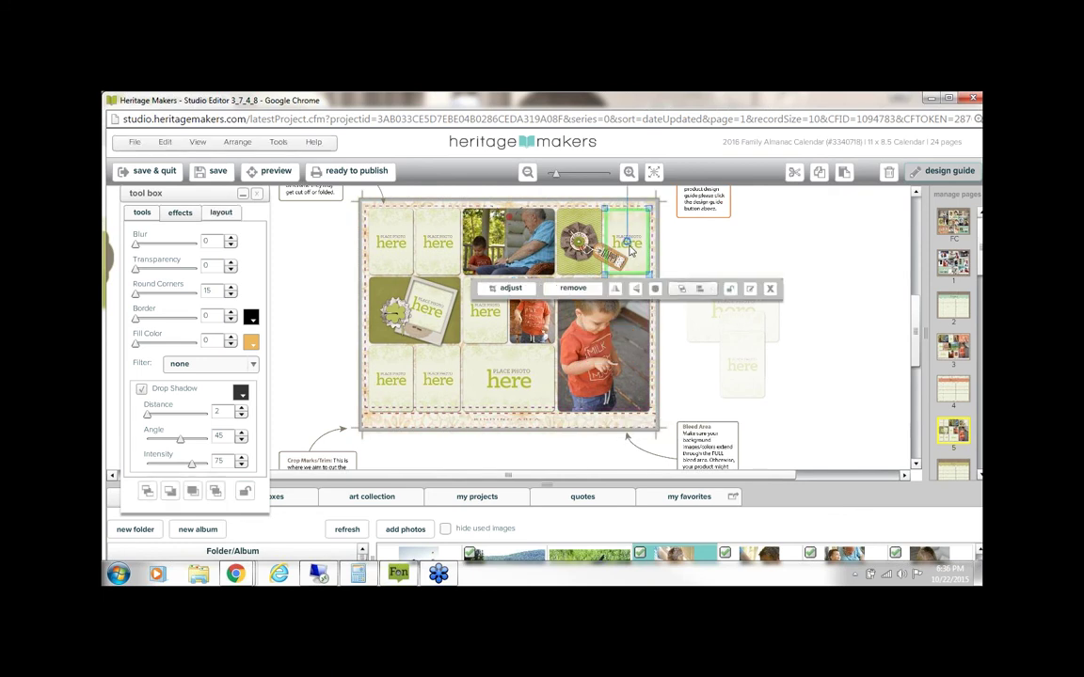
{"action": "left_click", "coordinate": [600, 345]}
{"action": "left_click", "coordinate": [701, 235]}
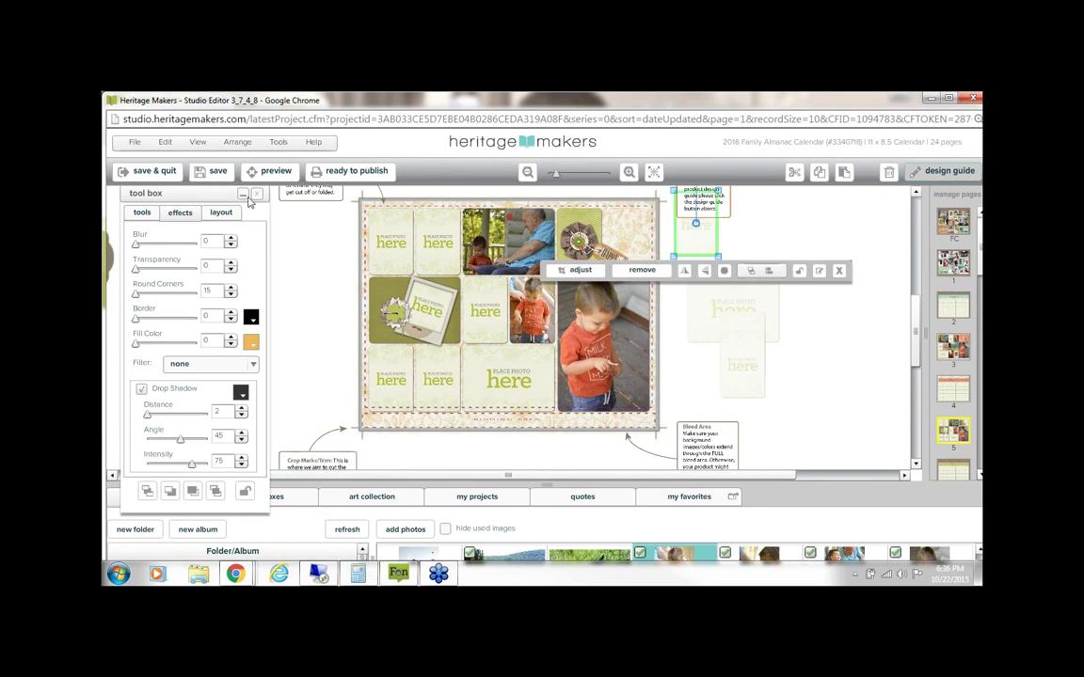
{"action": "left_click", "coordinate": [165, 142]}
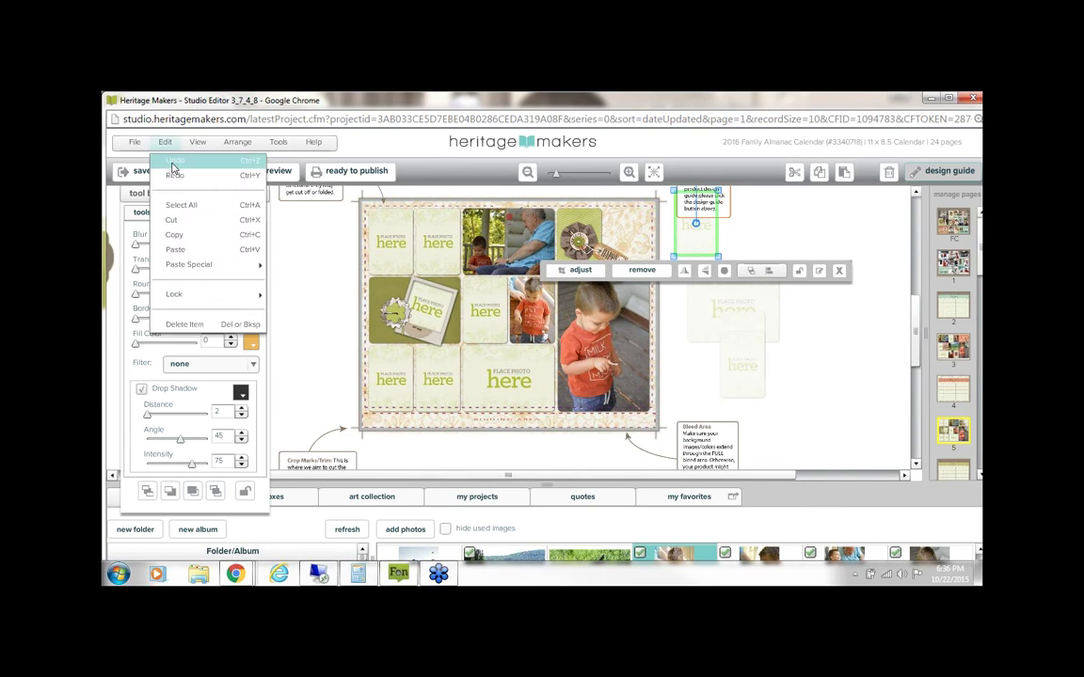
{"action": "left_click", "coordinate": [173, 168]}
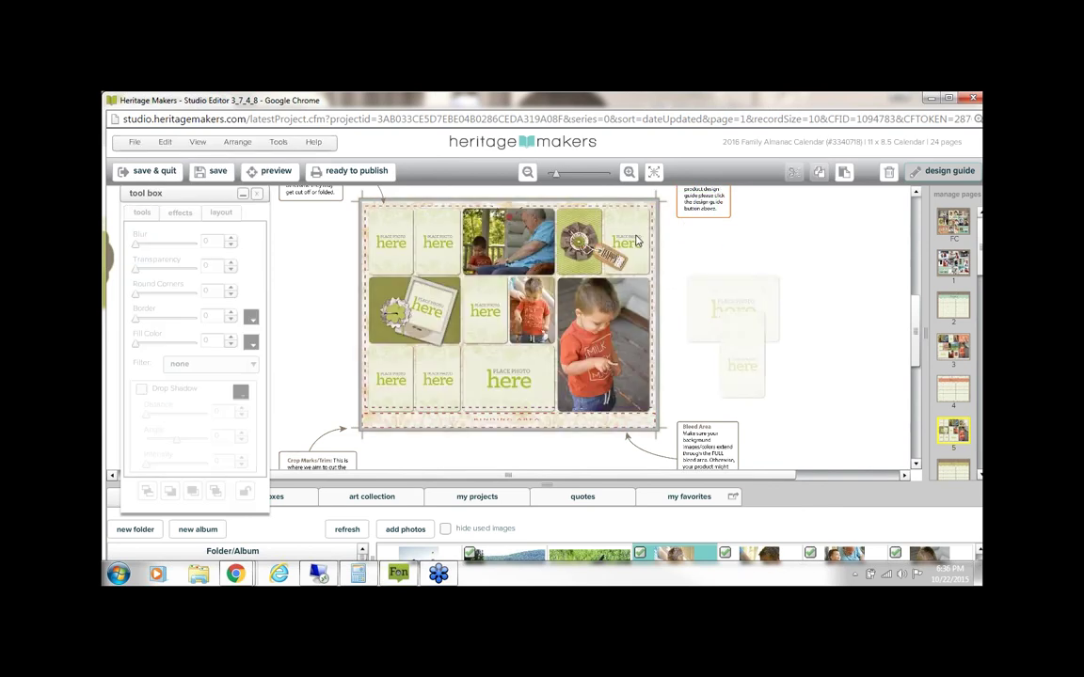
{"action": "left_click", "coordinate": [637, 242]}
{"action": "left_click", "coordinate": [645, 254]}
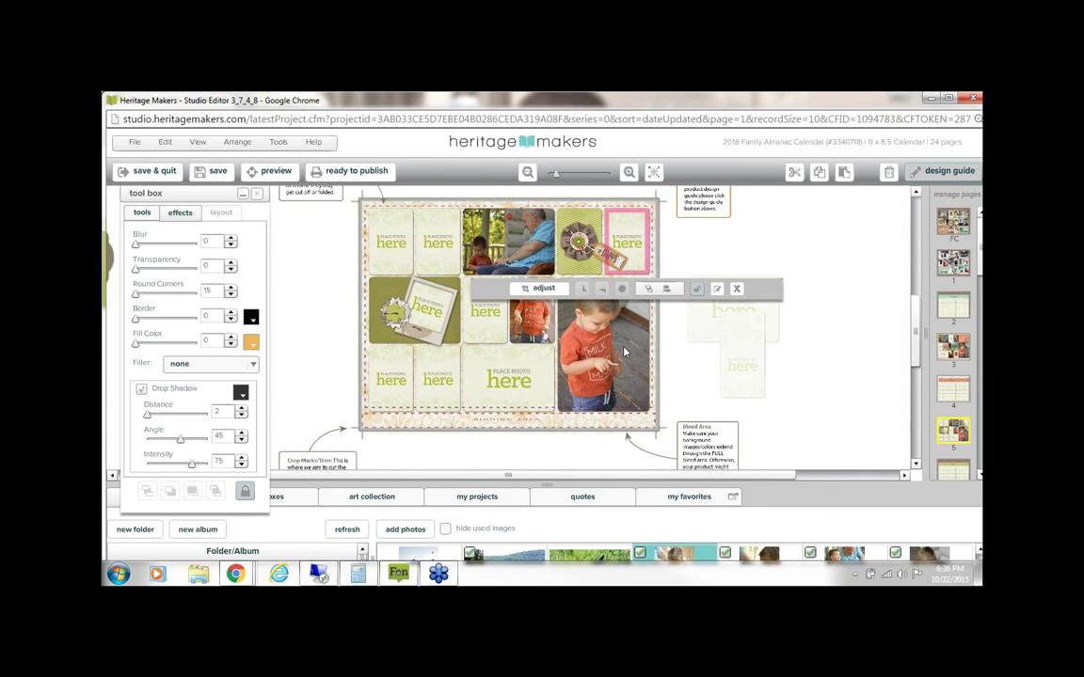
Step: Unlock the large photo and lock it in place again
{"action": "left_click", "coordinate": [560, 316]}
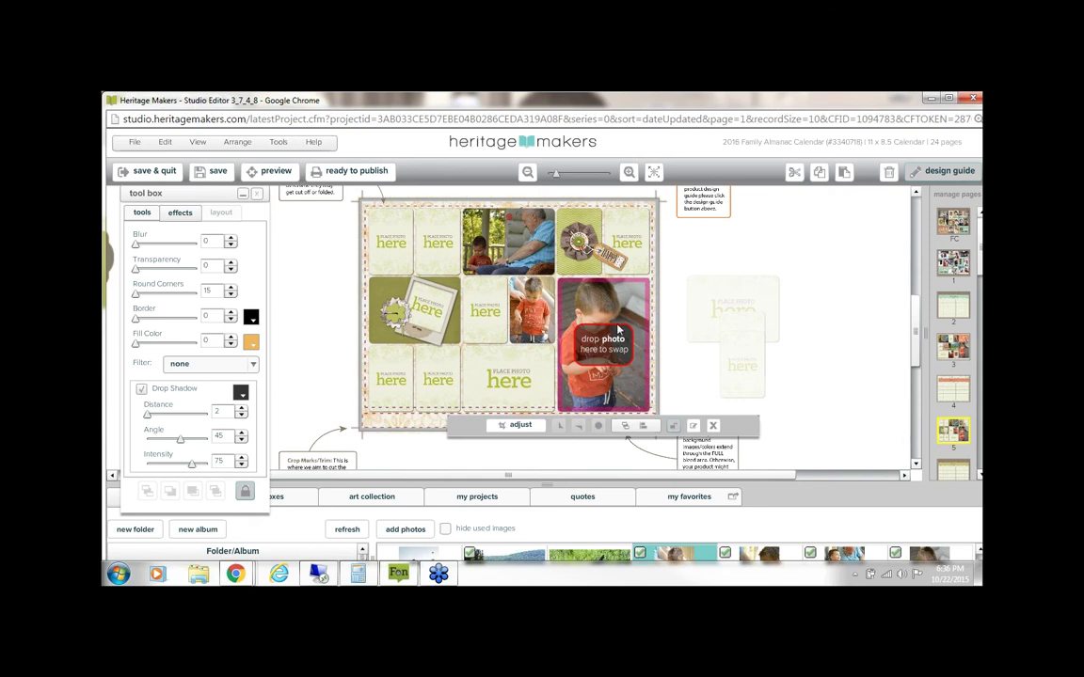
{"action": "left_click", "coordinate": [675, 425]}
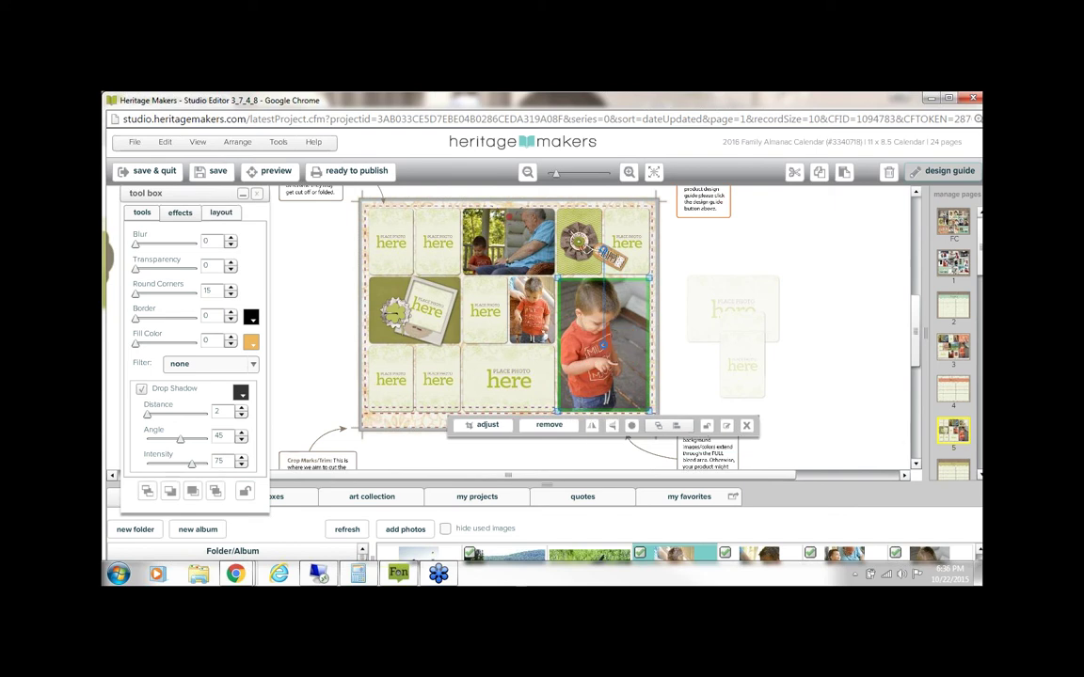
{"action": "left_click", "coordinate": [708, 427]}
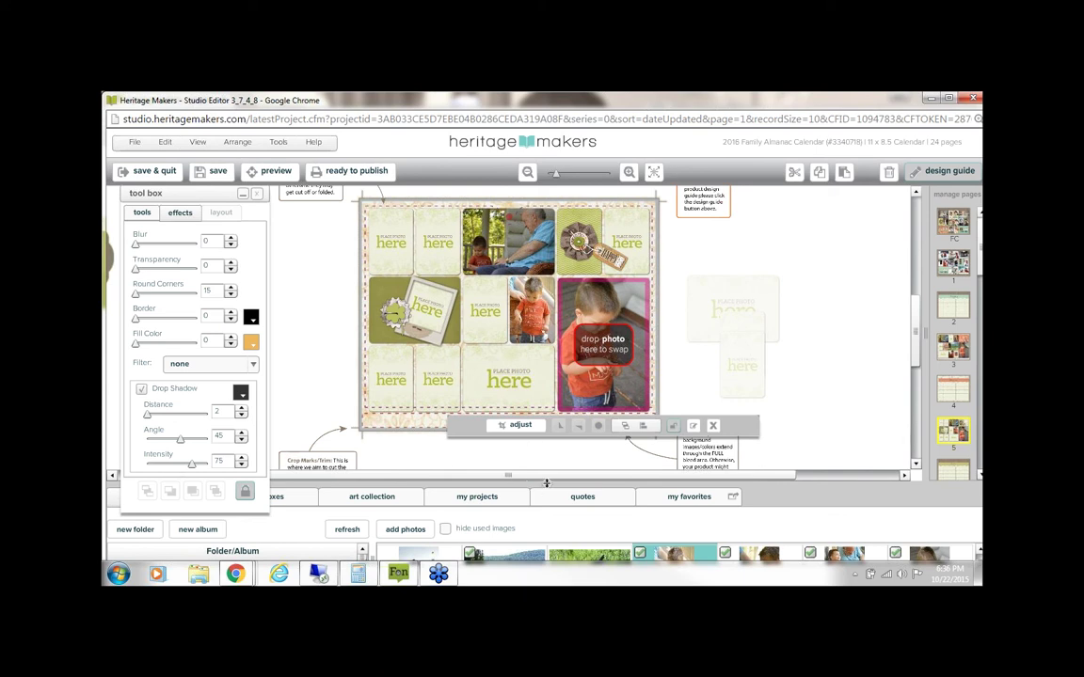
Step: Try to drop DSC_0857 (2).JPG onto the unlocked wide placeholder in the bottom row, and delete the loose photo
{"action": "left_click_drag", "start_coordinate": [546, 482], "coordinate": [537, 427]}
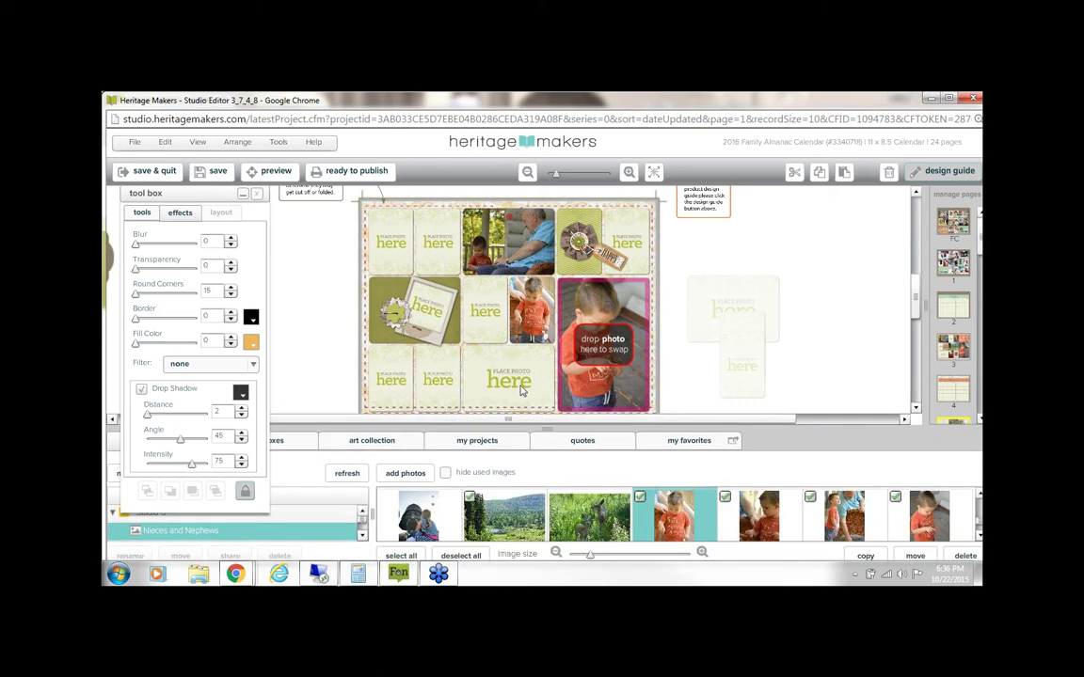
{"action": "left_click", "coordinate": [522, 390]}
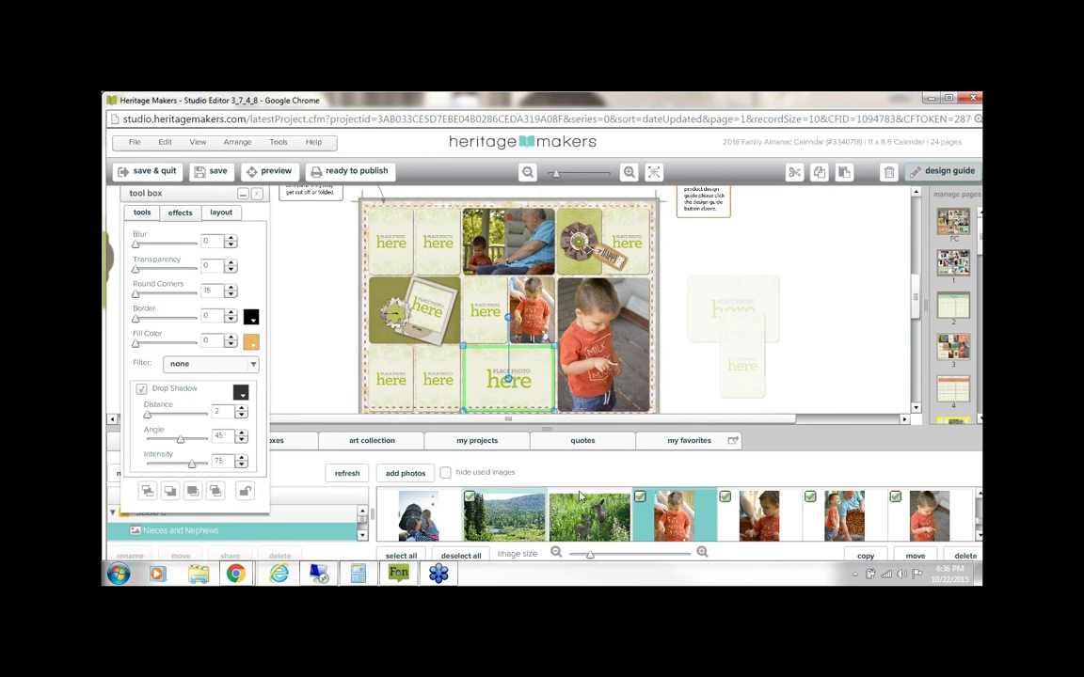
{"action": "left_click", "coordinate": [828, 498]}
{"action": "left_click_drag", "start_coordinate": [828, 499], "coordinate": [505, 369]}
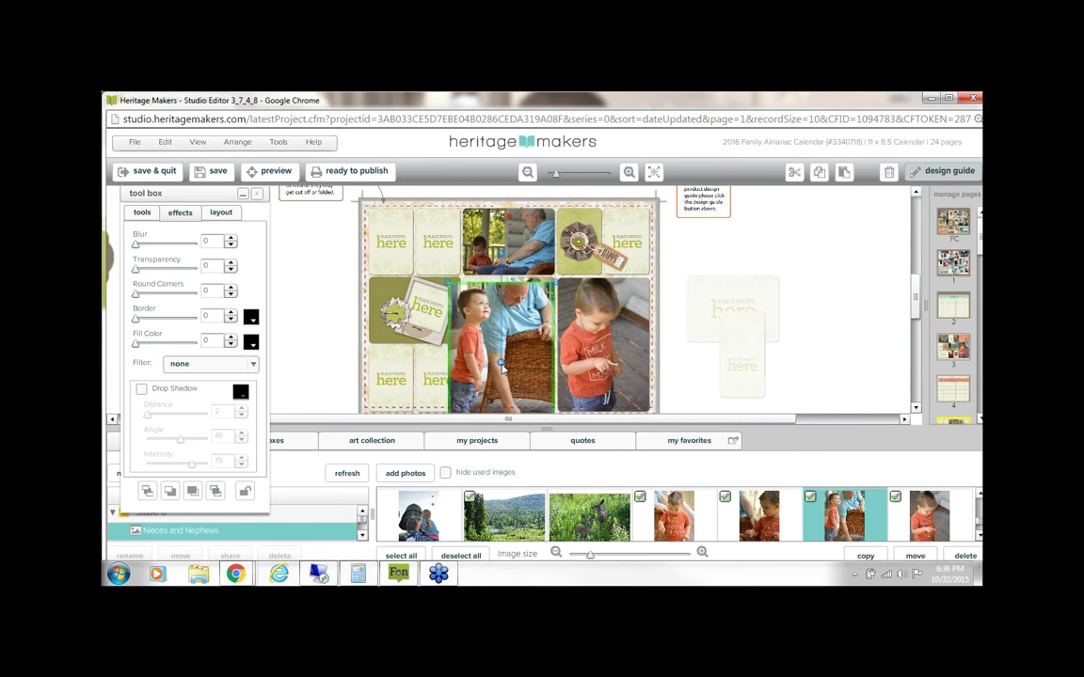
{"action": "key", "text": "Delete"}
Step: Lock the wide placeholder in the bottom row and fill it with the photo DSC_0857 (2).JPG
{"action": "left_click", "coordinate": [503, 369]}
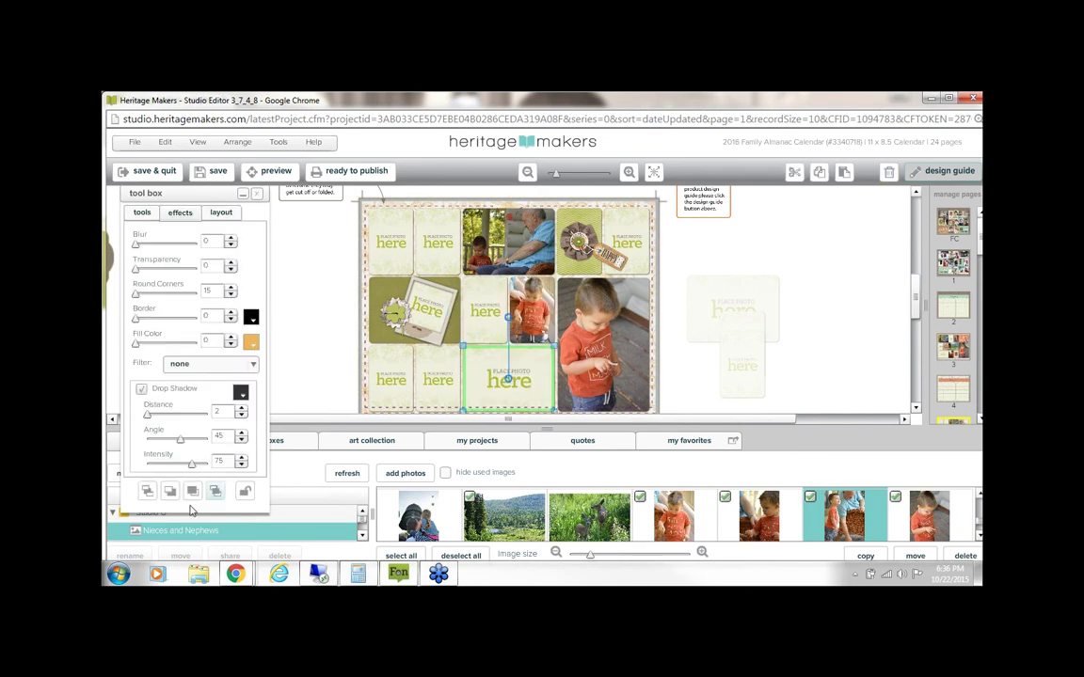
{"action": "left_click", "coordinate": [248, 490]}
{"action": "left_click_drag", "start_coordinate": [852, 527], "coordinate": [514, 382]}
{"action": "left_click", "coordinate": [697, 399]}
{"action": "left_click", "coordinate": [531, 386]}
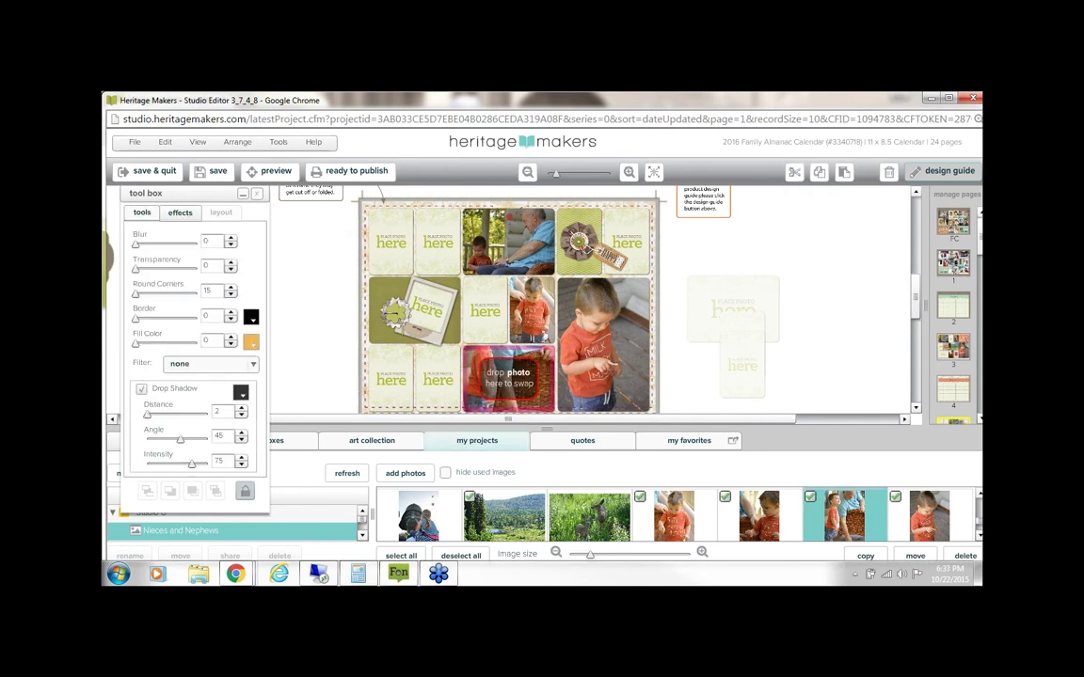
Step: Shift the photo downward within the wide bottom-row slot so the boy's face is in the frame, and apply the adjustment
{"action": "left_click_drag", "start_coordinate": [556, 426], "coordinate": [554, 442]}
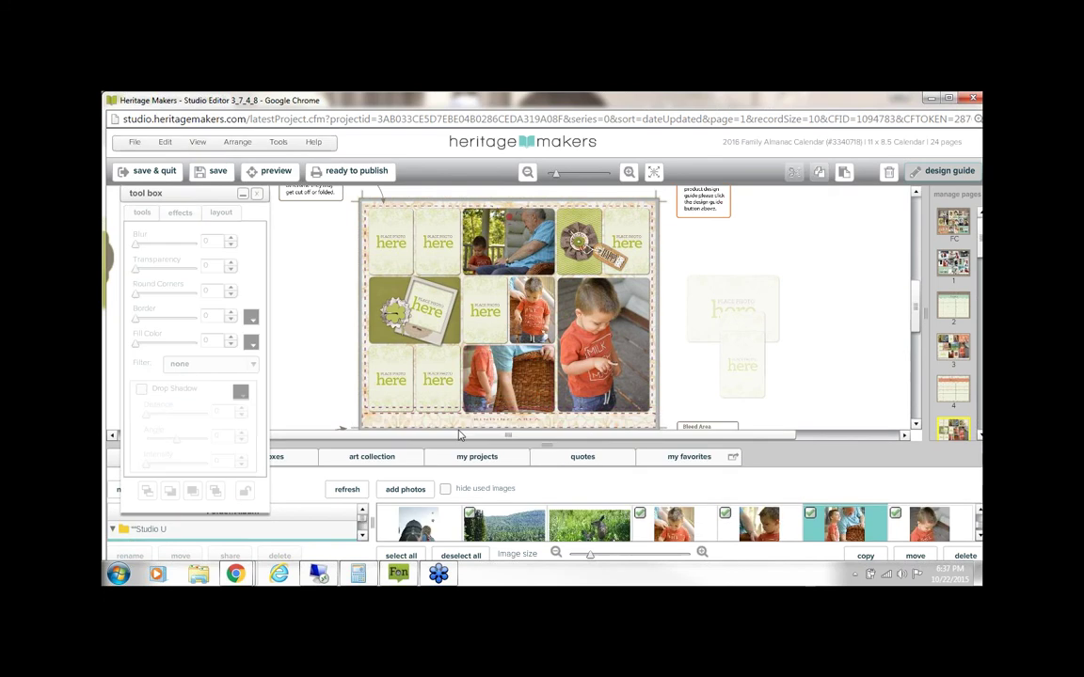
{"action": "left_click", "coordinate": [502, 393]}
{"action": "left_click", "coordinate": [741, 384]}
{"action": "left_click", "coordinate": [498, 384]}
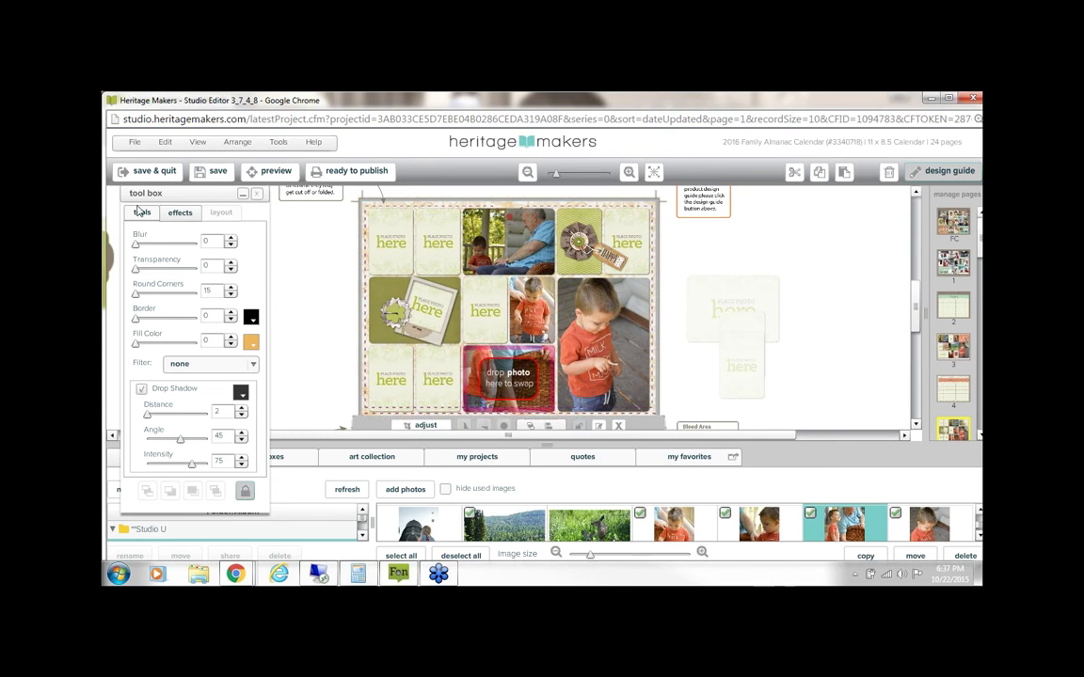
{"action": "left_click", "coordinate": [434, 426]}
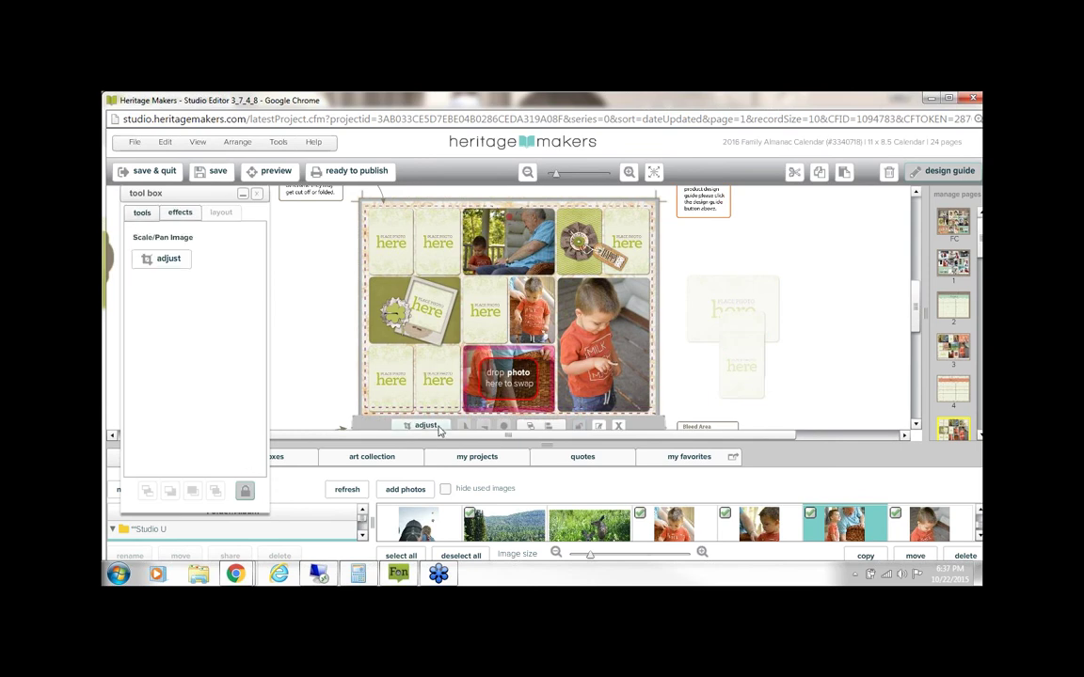
{"action": "left_click", "coordinate": [547, 444]}
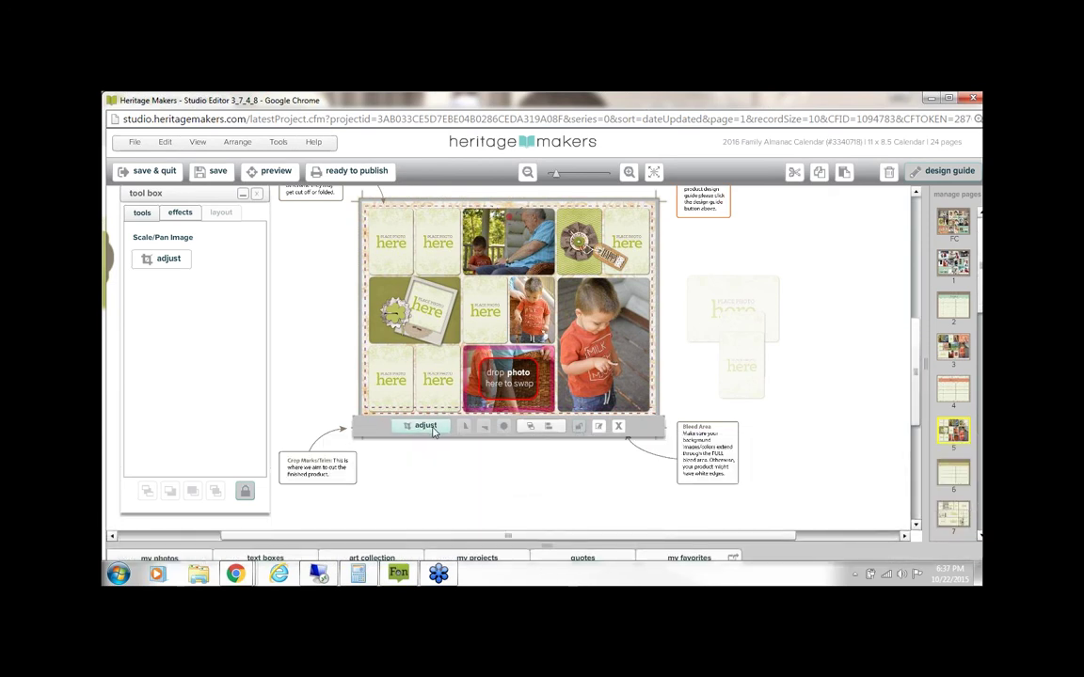
{"action": "left_click", "coordinate": [425, 427]}
{"action": "left_click_drag", "start_coordinate": [506, 350], "coordinate": [507, 392]}
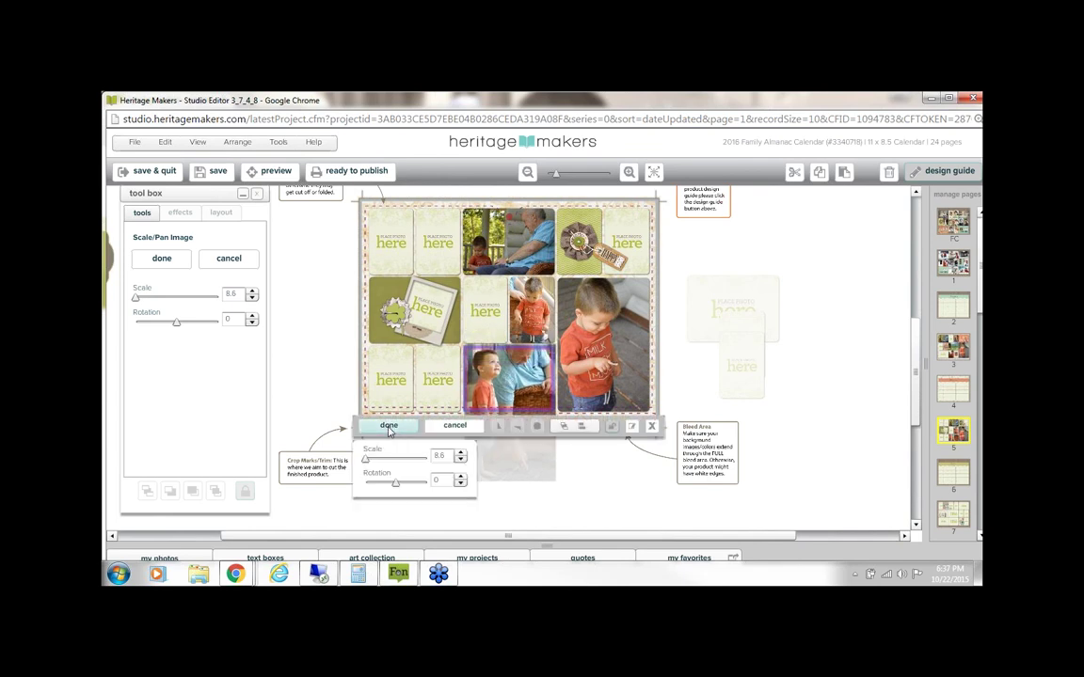
{"action": "left_click", "coordinate": [389, 426]}
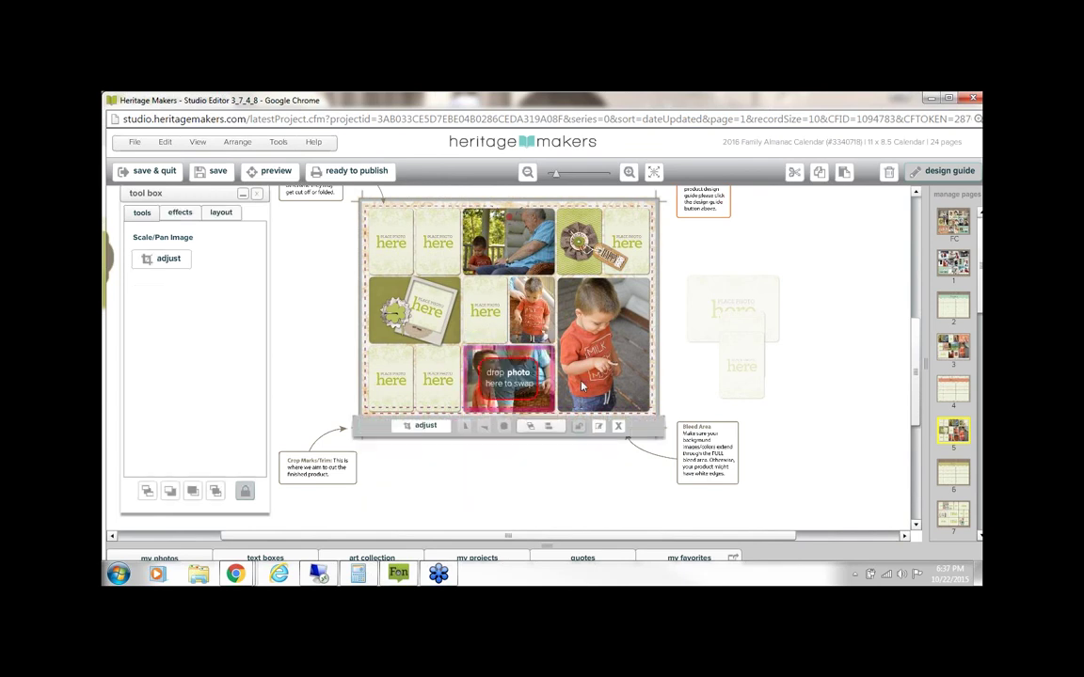
Step: Rescale and reposition the photo in the wide bottom-row slot so the boy and the man fill the frame, and apply the adjustment
{"action": "left_click", "coordinate": [162, 258]}
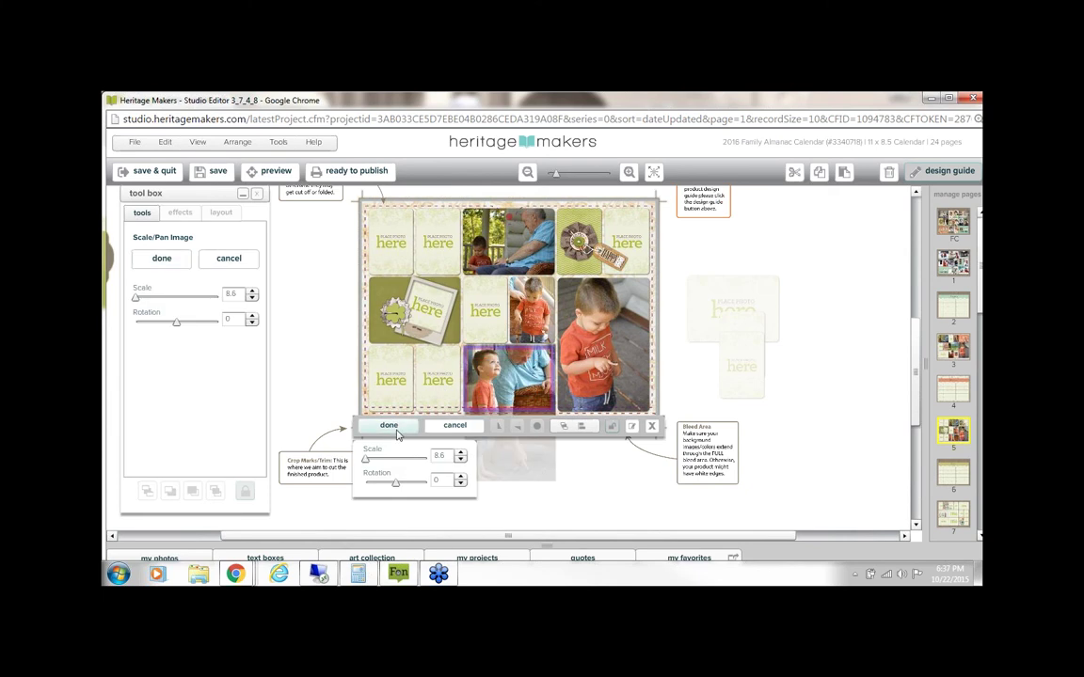
{"action": "left_click", "coordinate": [460, 452]}
{"action": "left_click", "coordinate": [460, 453]}
{"action": "left_click", "coordinate": [460, 452]}
{"action": "left_click", "coordinate": [461, 461]}
{"action": "left_click", "coordinate": [461, 460]}
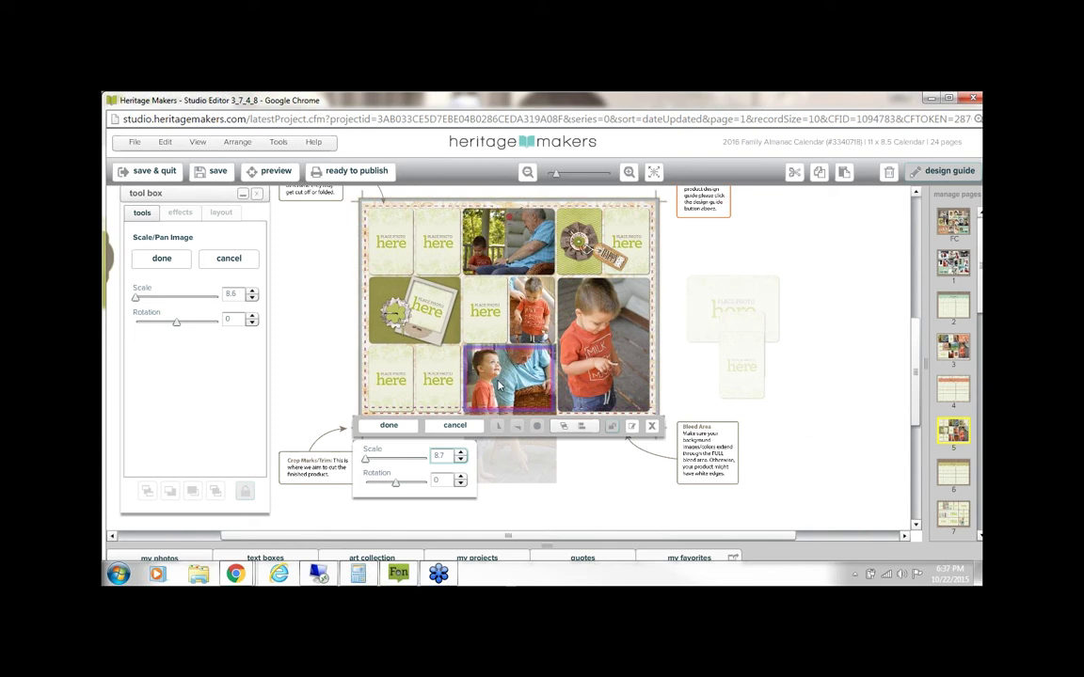
{"action": "left_click", "coordinate": [460, 460]}
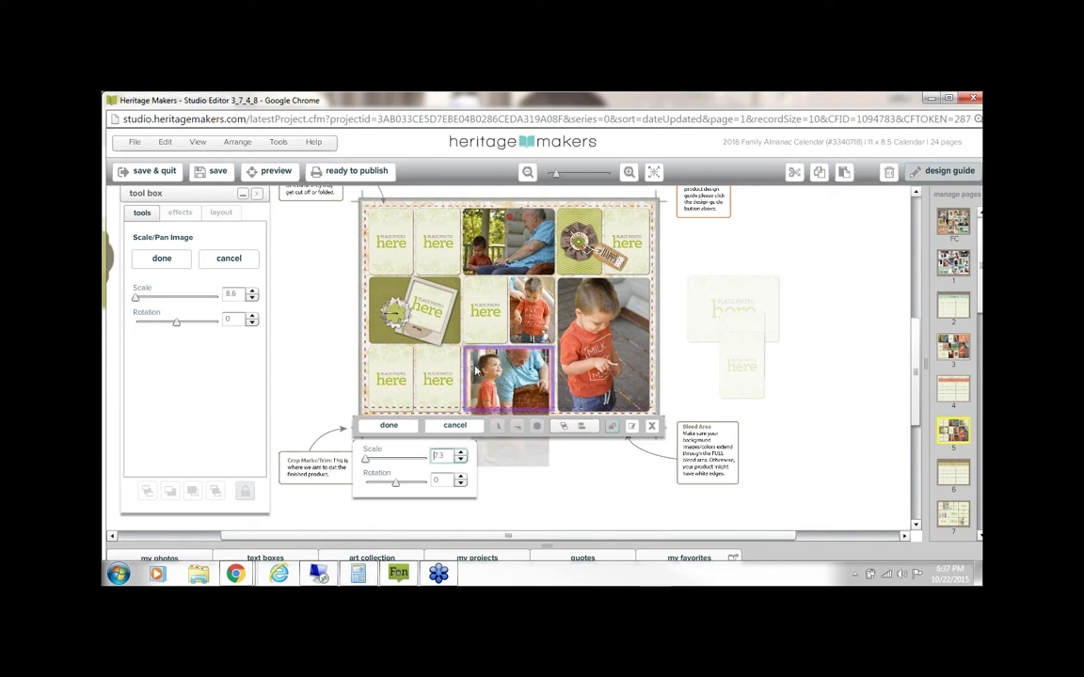
{"action": "left_click", "coordinate": [461, 460]}
{"action": "left_click", "coordinate": [461, 460]}
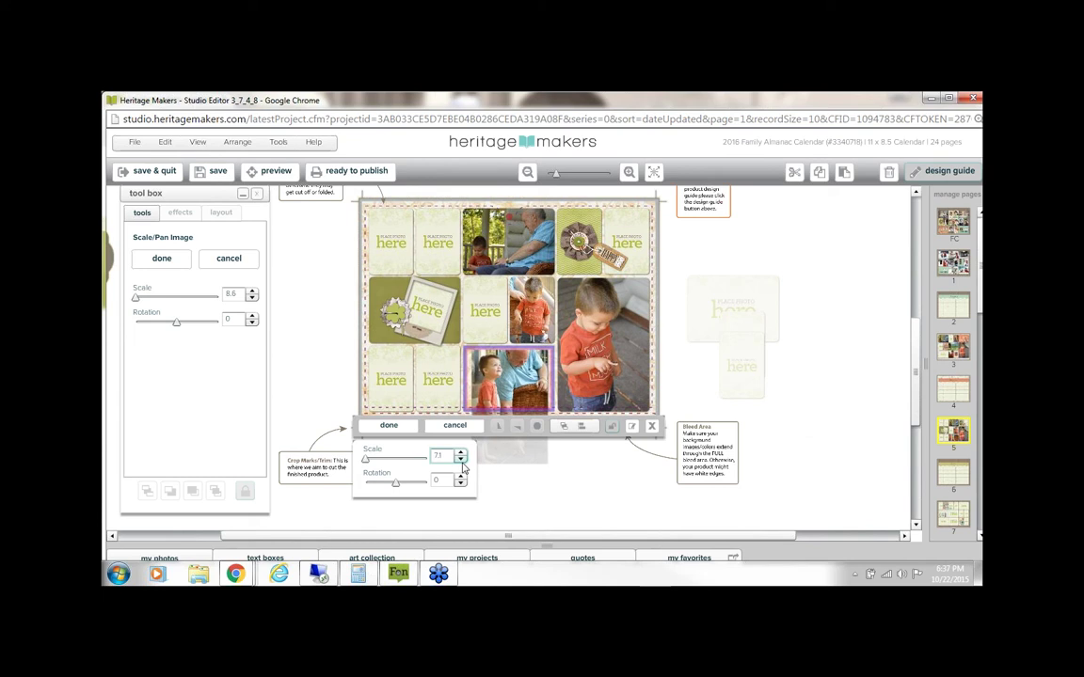
{"action": "left_click", "coordinate": [461, 460]}
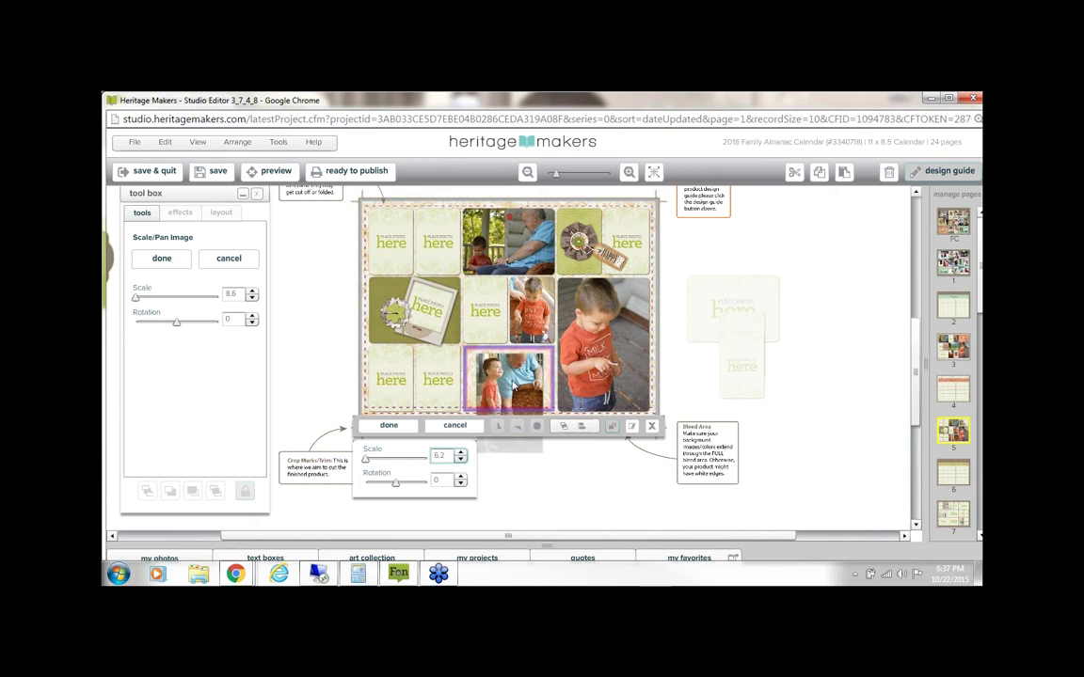
{"action": "left_click", "coordinate": [461, 453]}
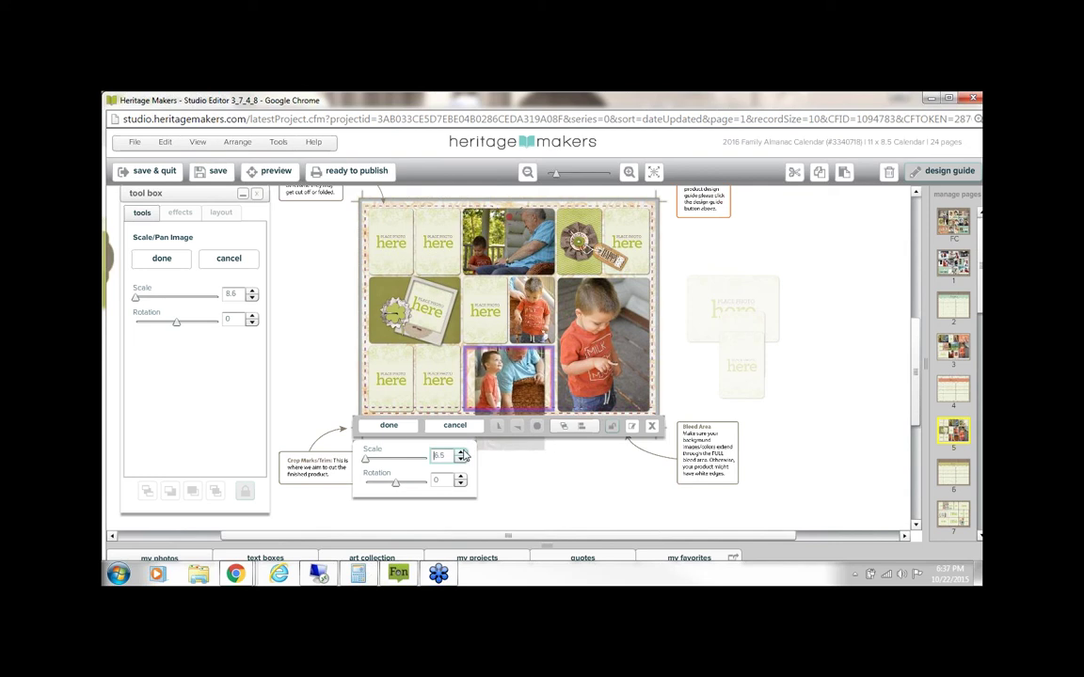
{"action": "left_click_drag", "start_coordinate": [540, 387], "coordinate": [540, 391]}
{"action": "left_click", "coordinate": [390, 425]}
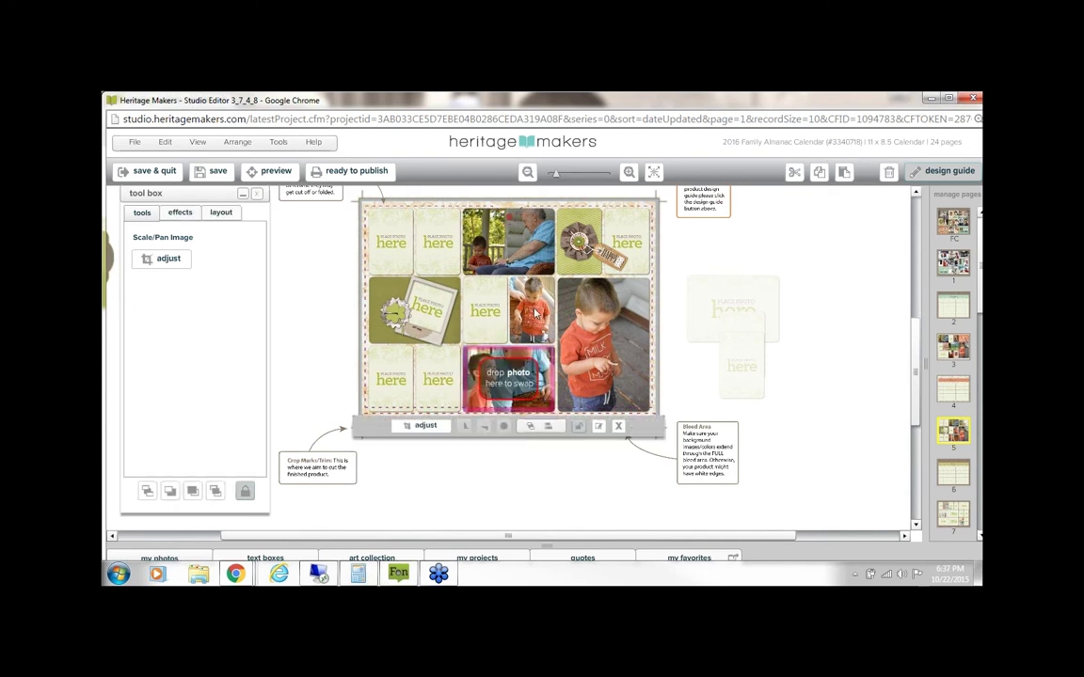
Step: Set the scale of the small middle-row photo to 5.3, reposition the boy within the slot, and apply the adjustment
{"action": "left_click", "coordinate": [534, 316]}
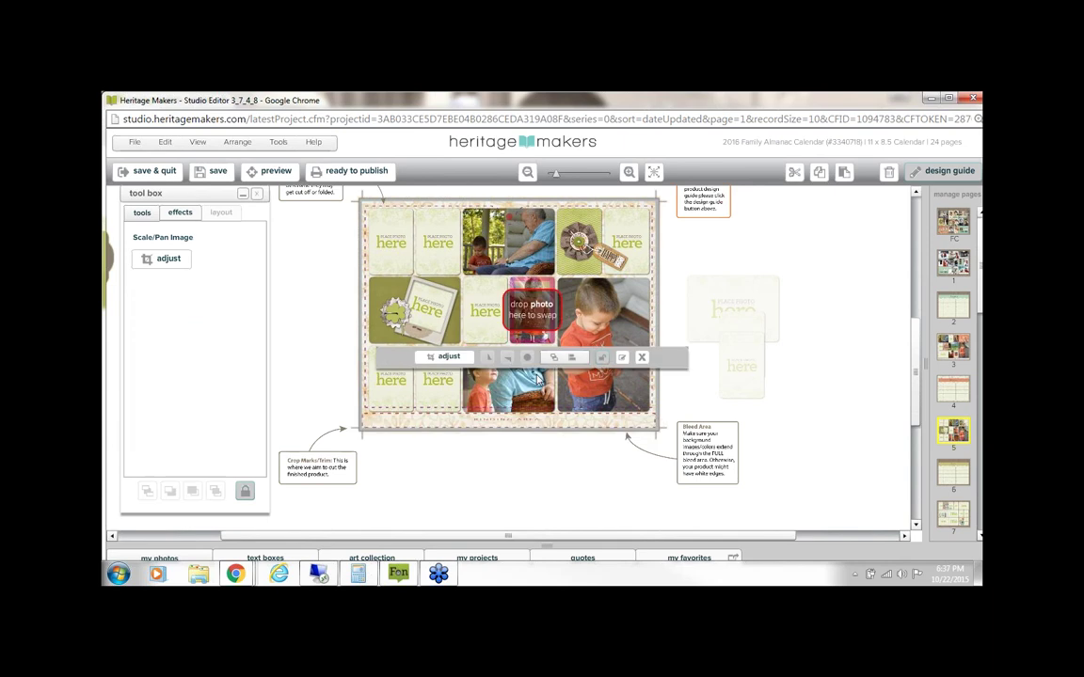
{"action": "left_click", "coordinate": [445, 357]}
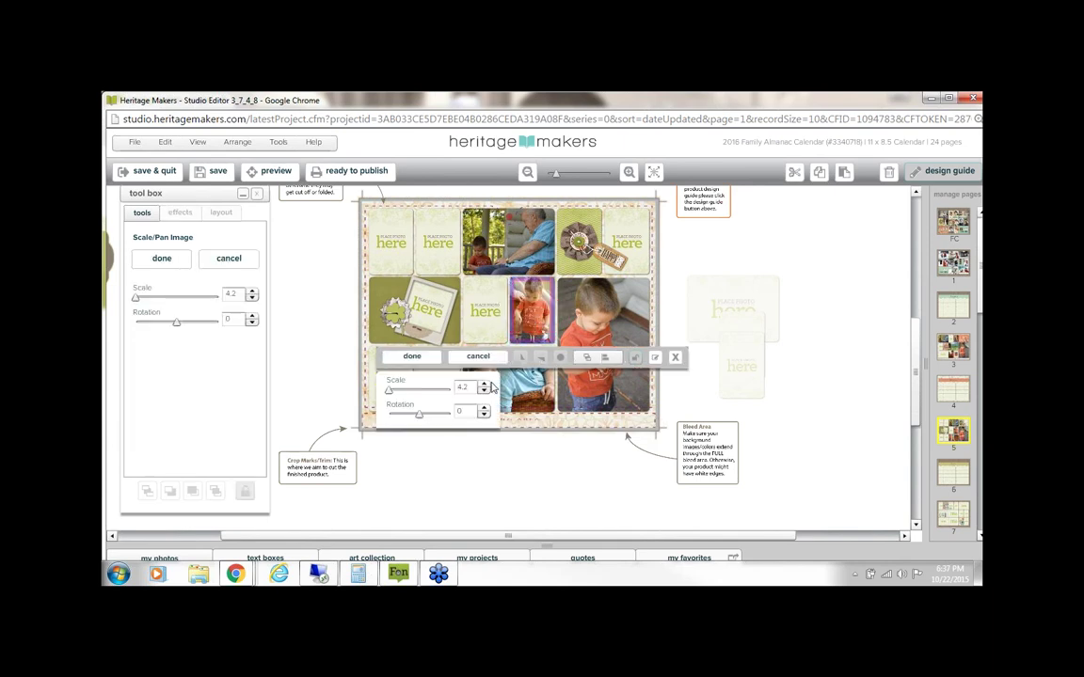
{"action": "left_click_drag", "start_coordinate": [537, 323], "coordinate": [537, 316]}
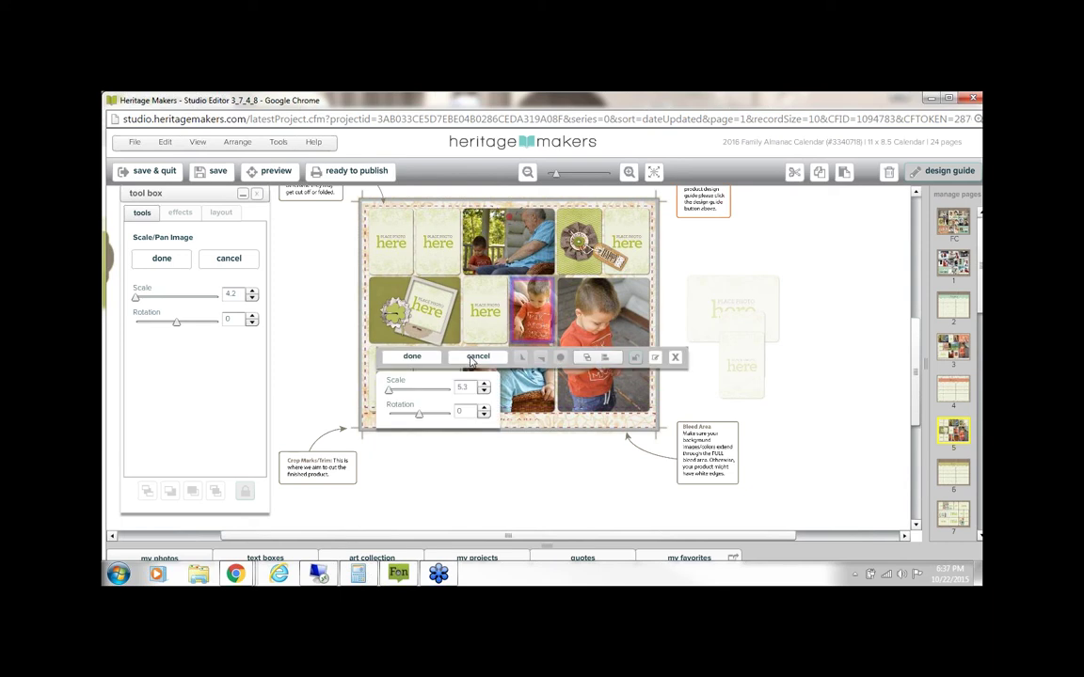
{"action": "left_click", "coordinate": [425, 359]}
{"action": "left_click", "coordinate": [782, 455]}
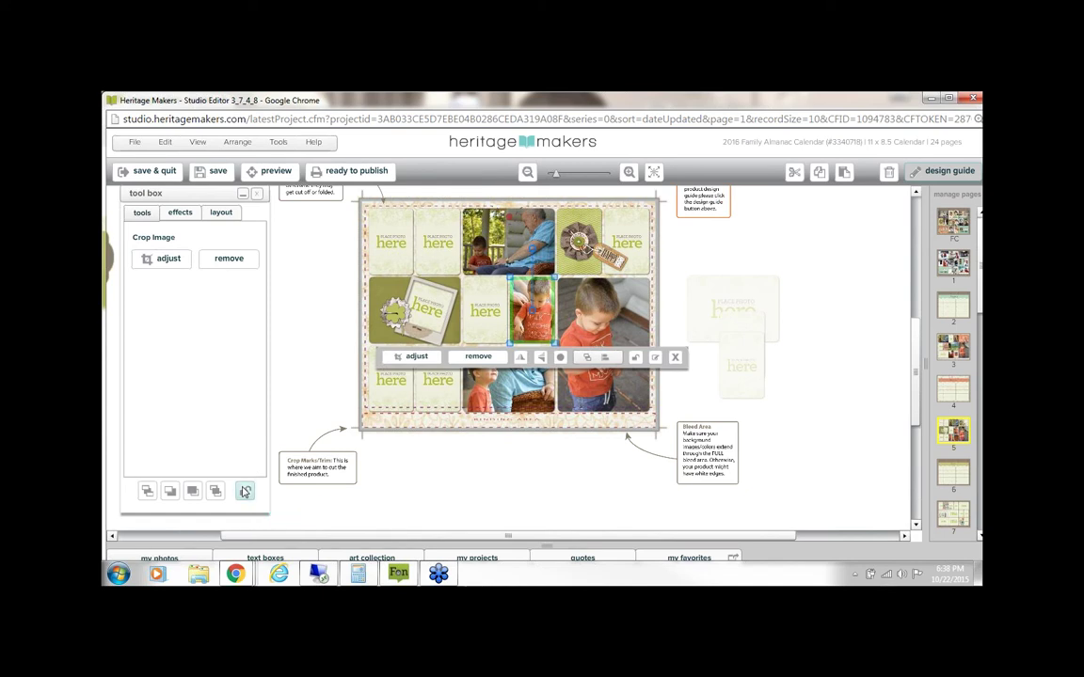
{"action": "left_click_drag", "start_coordinate": [544, 269], "coordinate": [541, 282]}
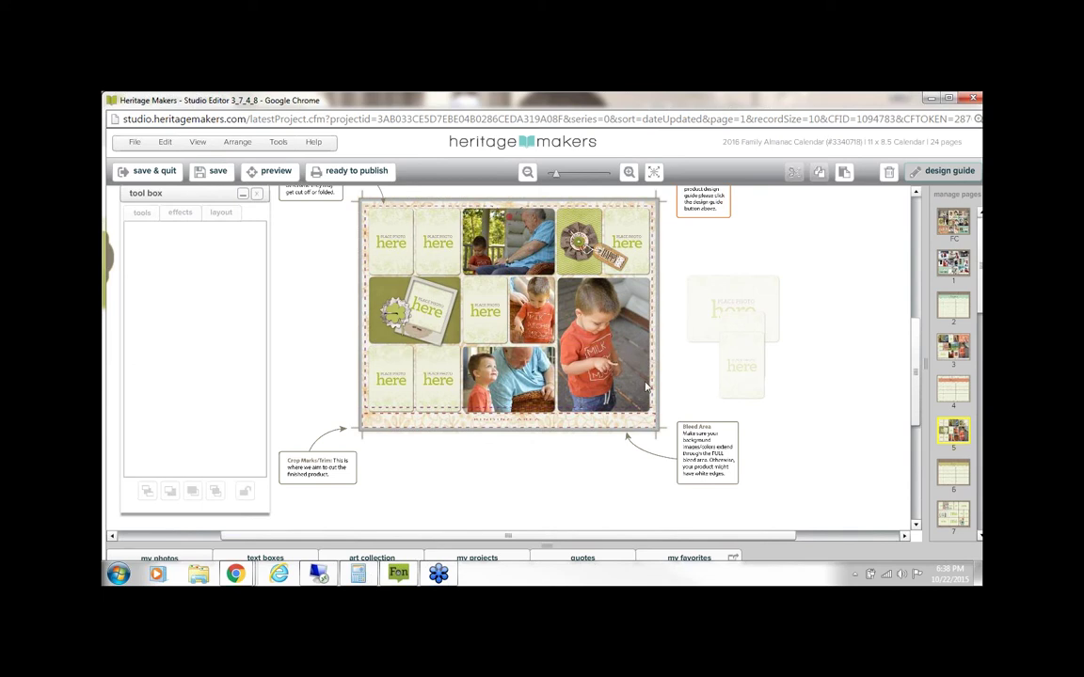
Step: Examine how the large portrait photo, the empty placeholders and the flower embellishment are locked on page 5
{"action": "left_click", "coordinate": [602, 381]}
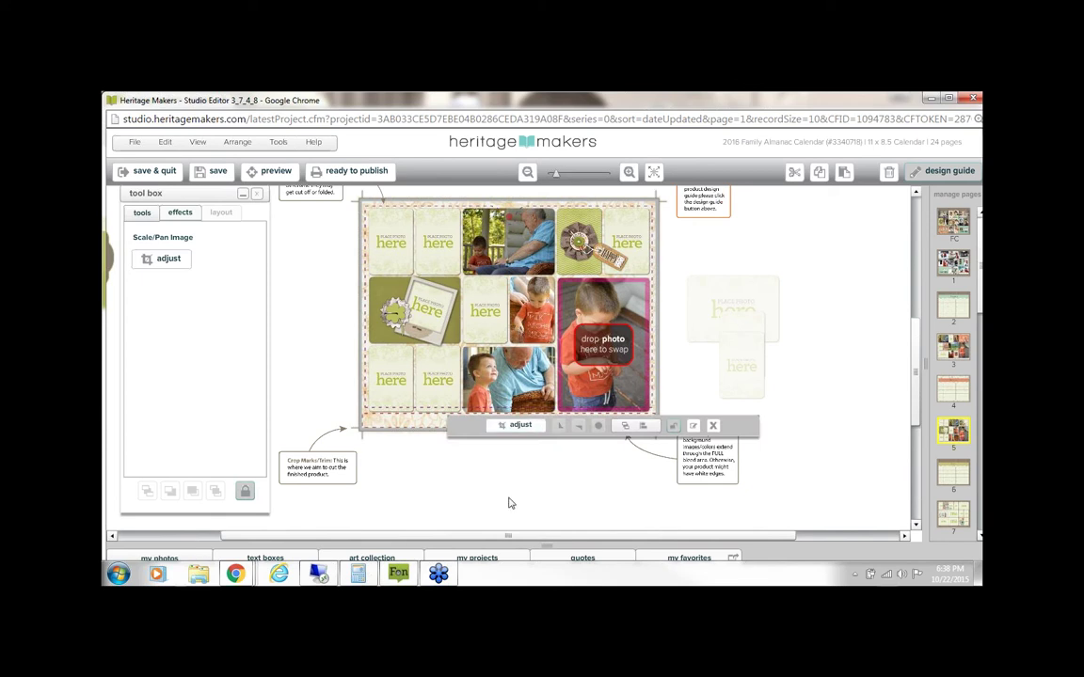
{"action": "left_click", "coordinate": [601, 357]}
{"action": "left_click", "coordinate": [683, 387]}
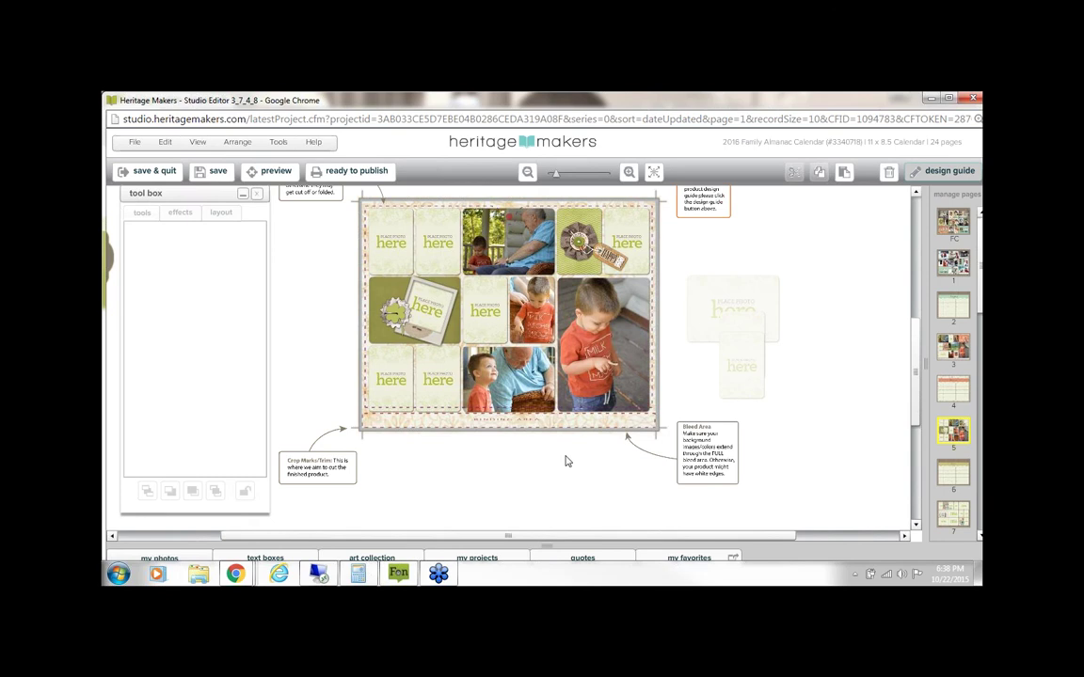
{"action": "left_click_drag", "start_coordinate": [546, 545], "coordinate": [547, 503]}
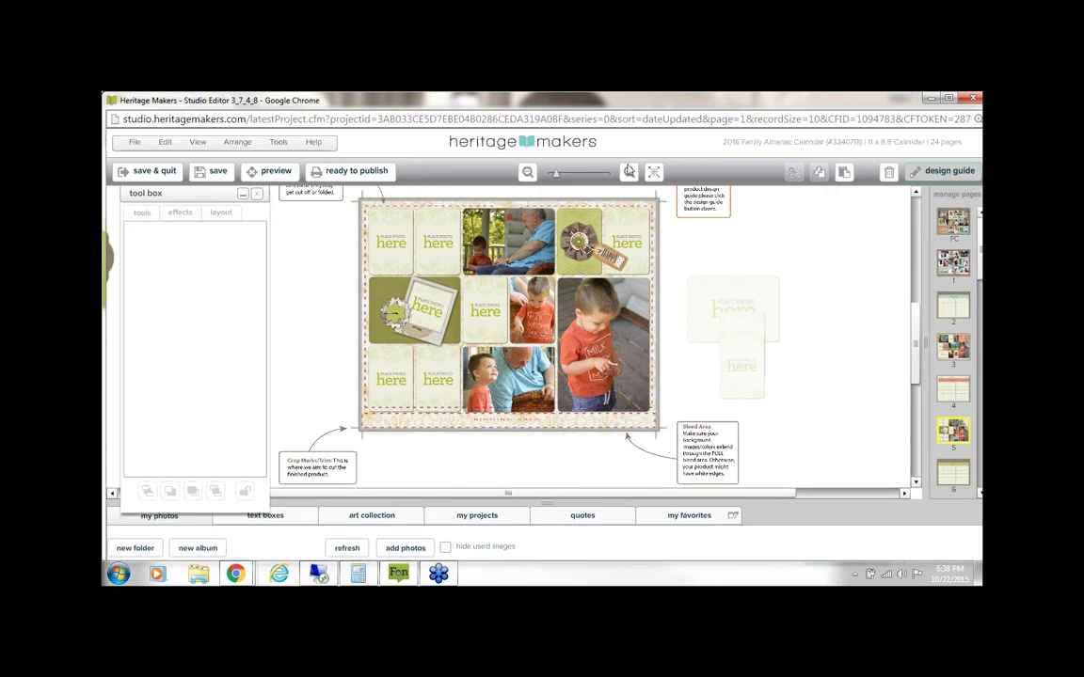
{"action": "left_click", "coordinate": [629, 174]}
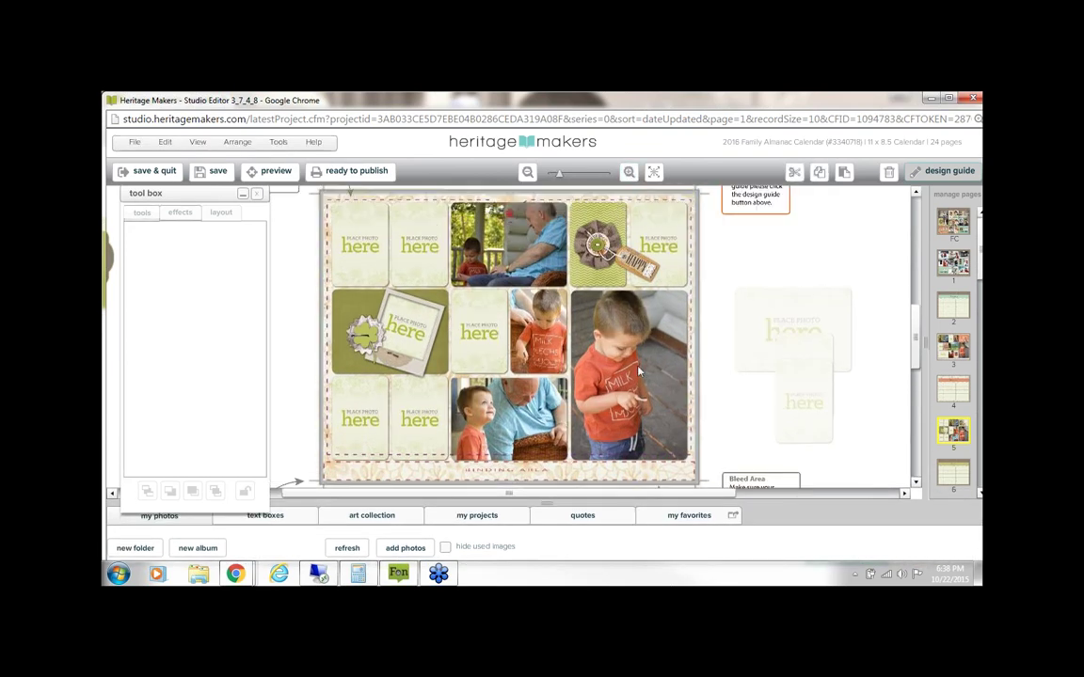
{"action": "left_click", "coordinate": [638, 371]}
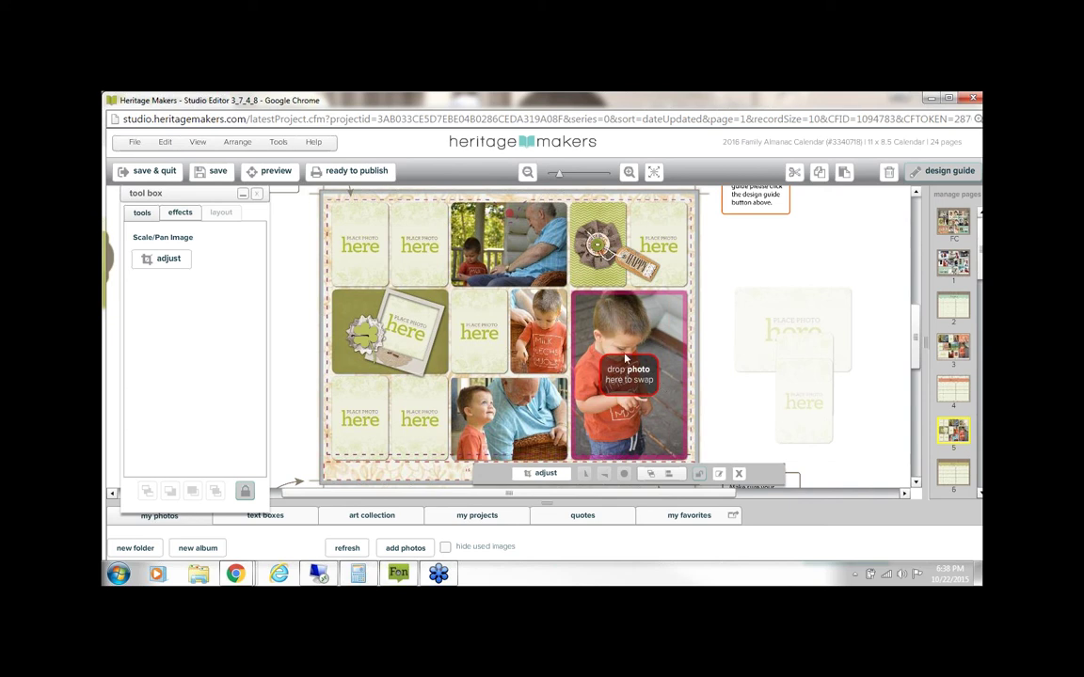
{"action": "left_click", "coordinate": [393, 222]}
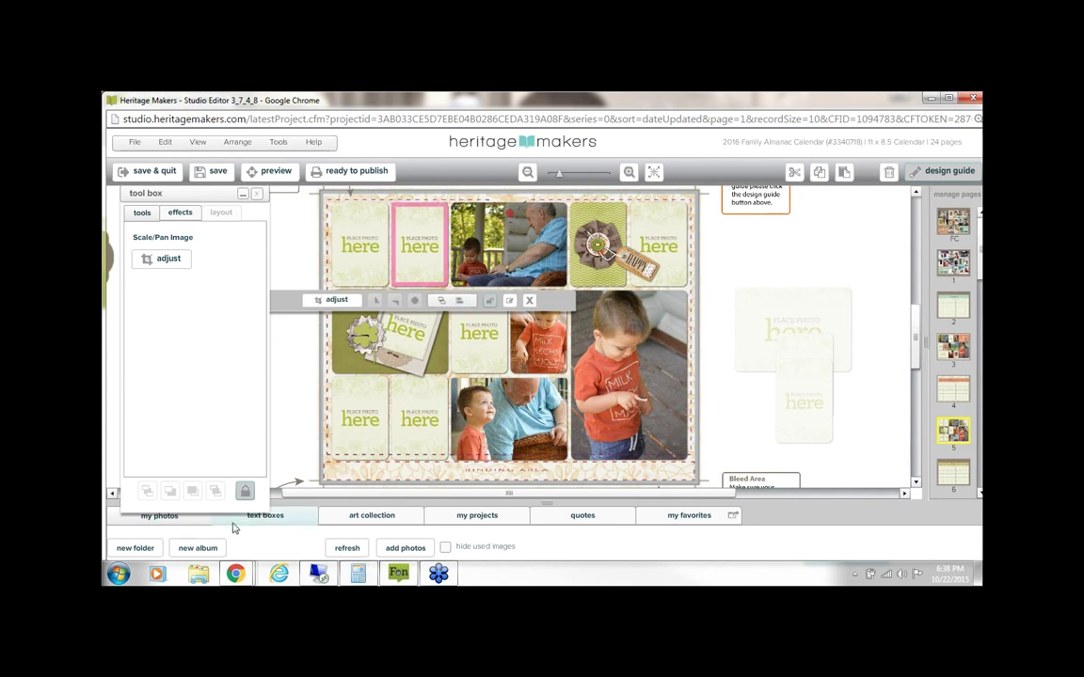
{"action": "left_click", "coordinate": [388, 339]}
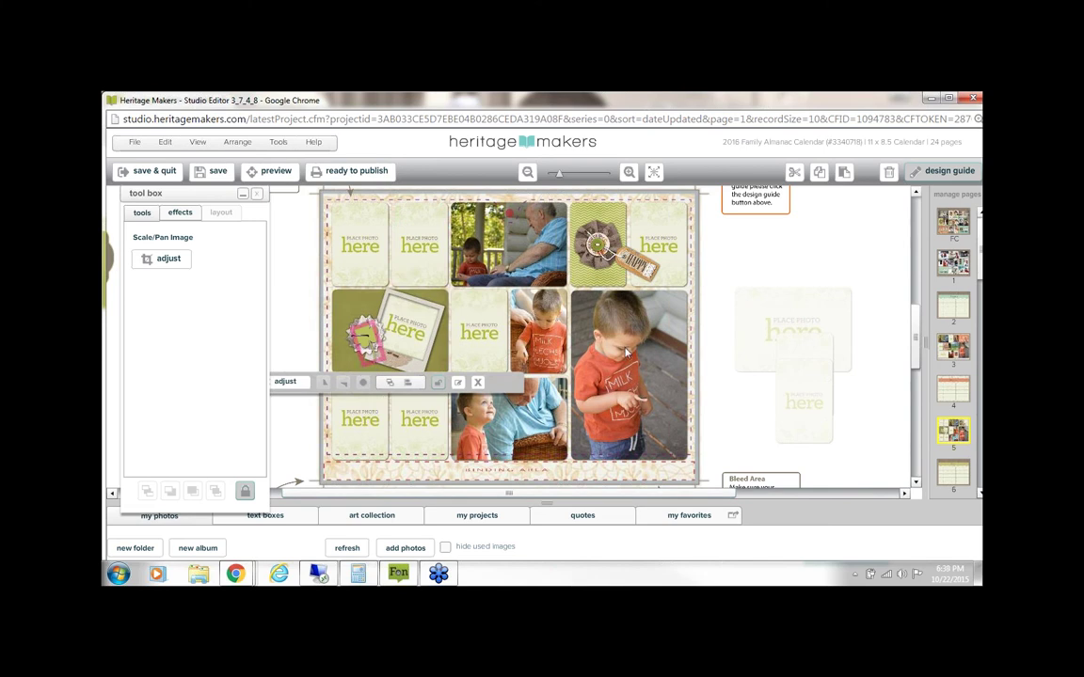
{"action": "left_click", "coordinate": [583, 363]}
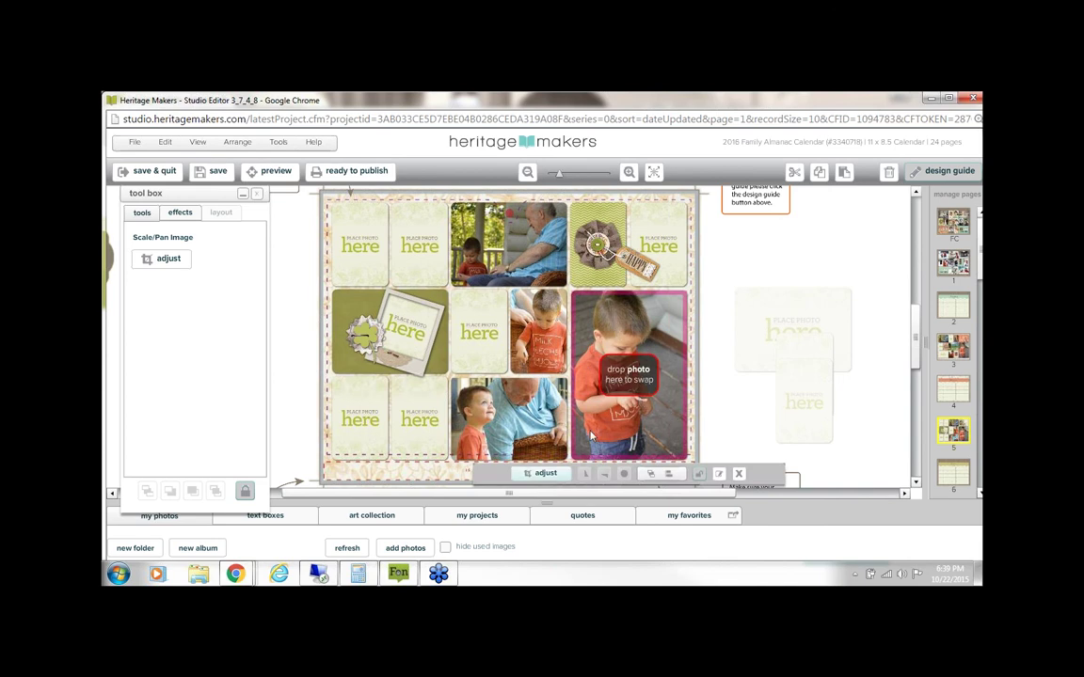
{"action": "double_click", "coordinate": [627, 363]}
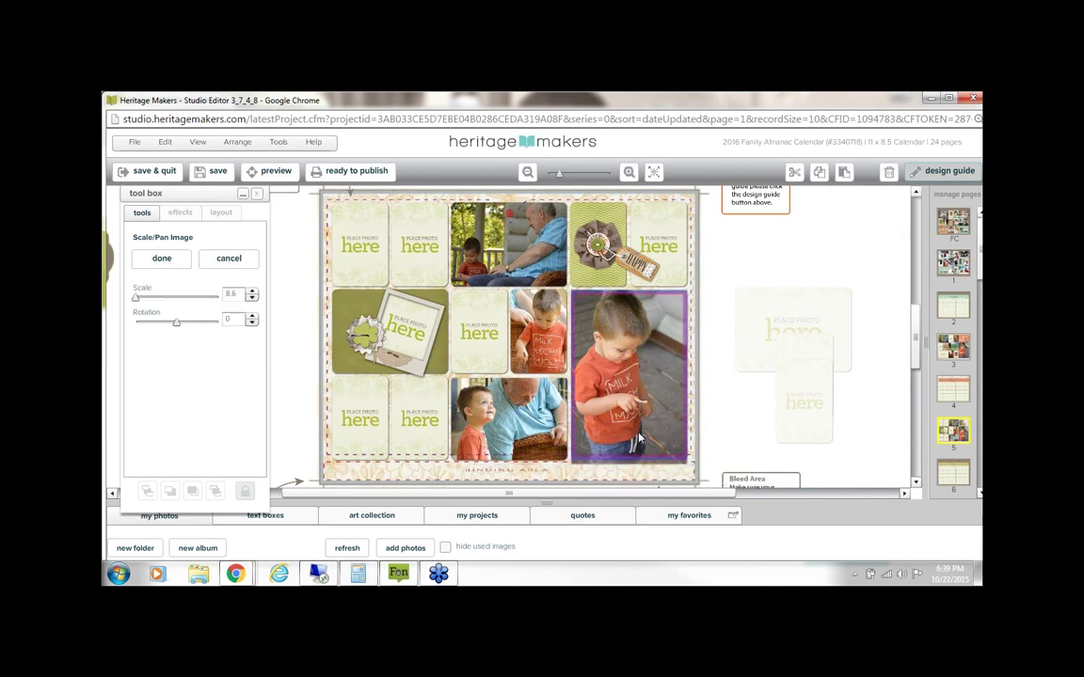
{"action": "left_click", "coordinate": [509, 471]}
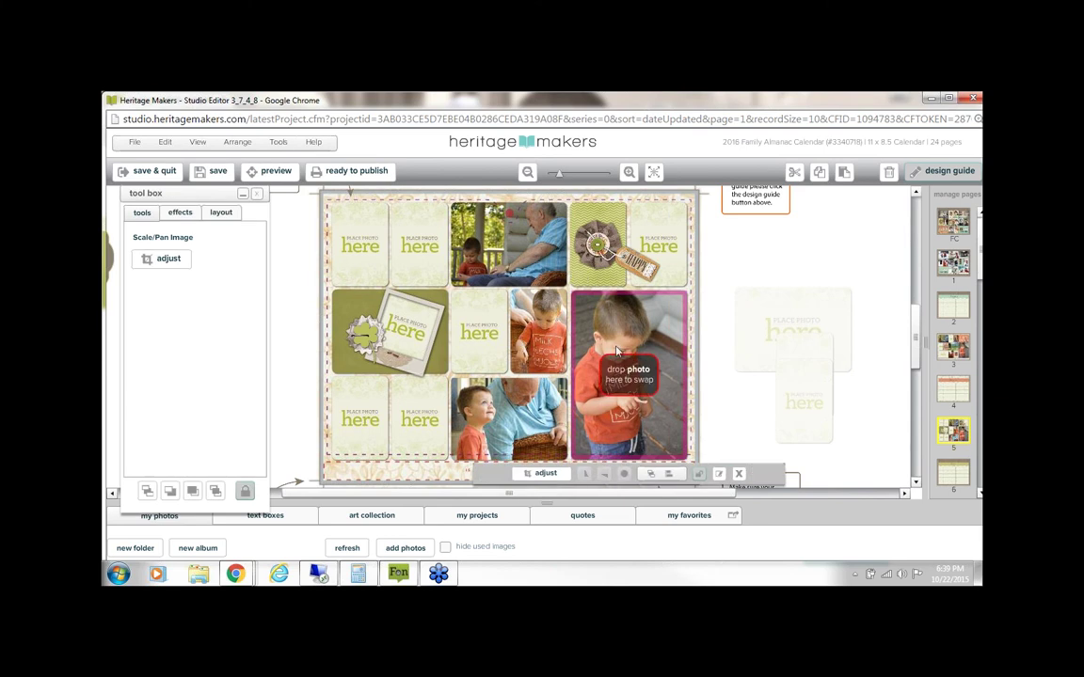
{"action": "left_click", "coordinate": [531, 174]}
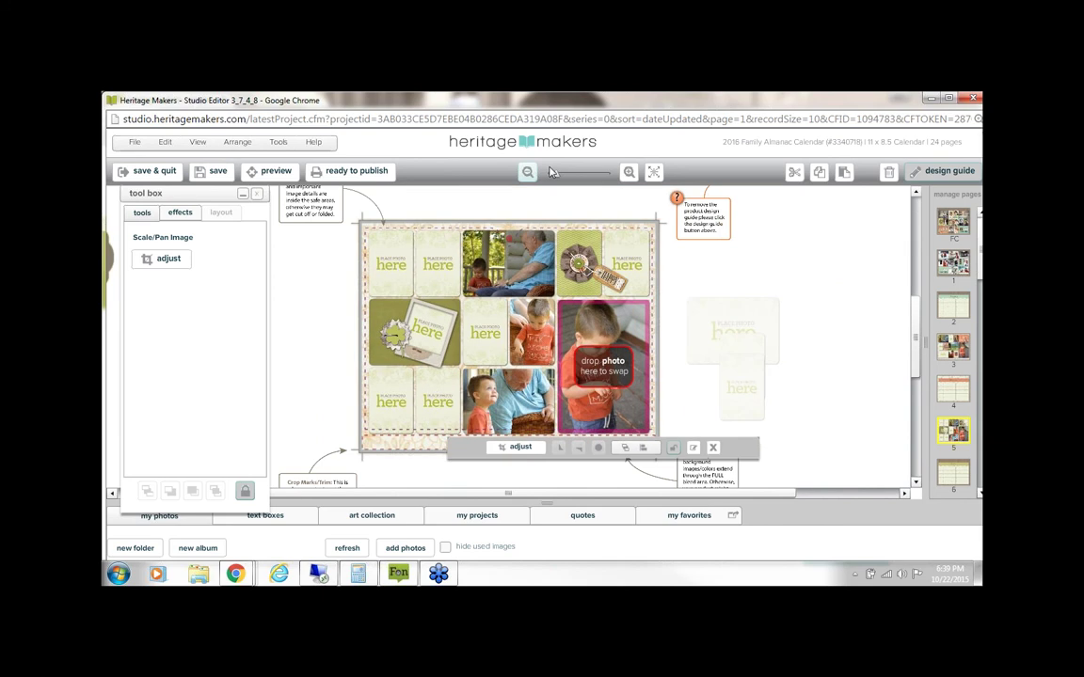
{"action": "left_click", "coordinate": [796, 275]}
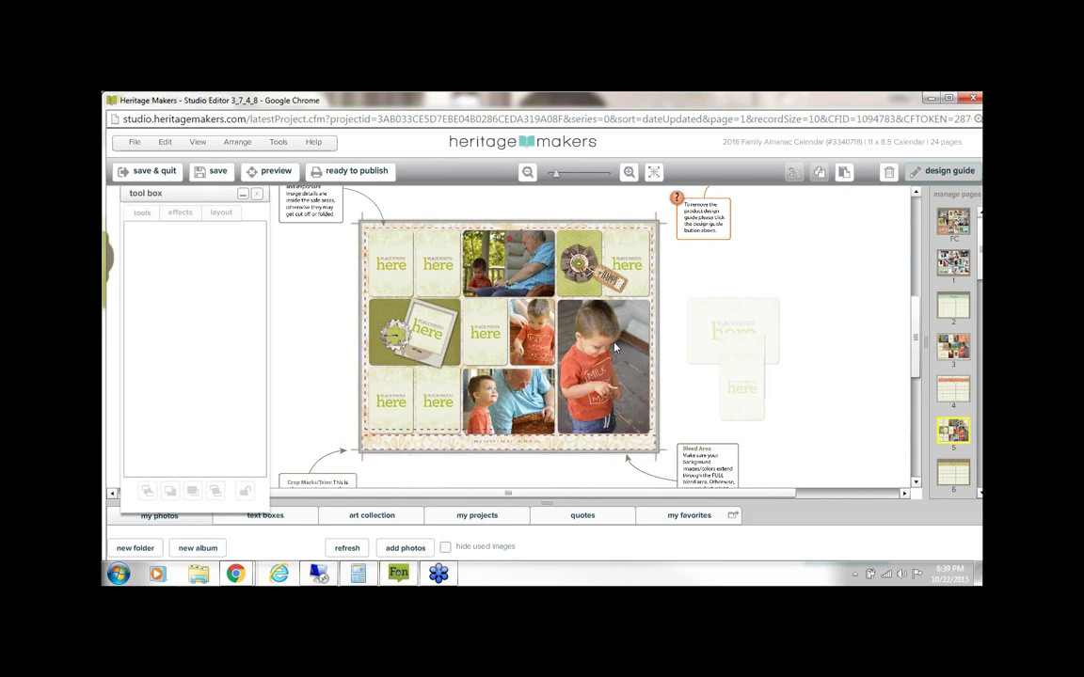
Step: Unlock the large portrait photo and lock it in place again
{"action": "left_click", "coordinate": [630, 173]}
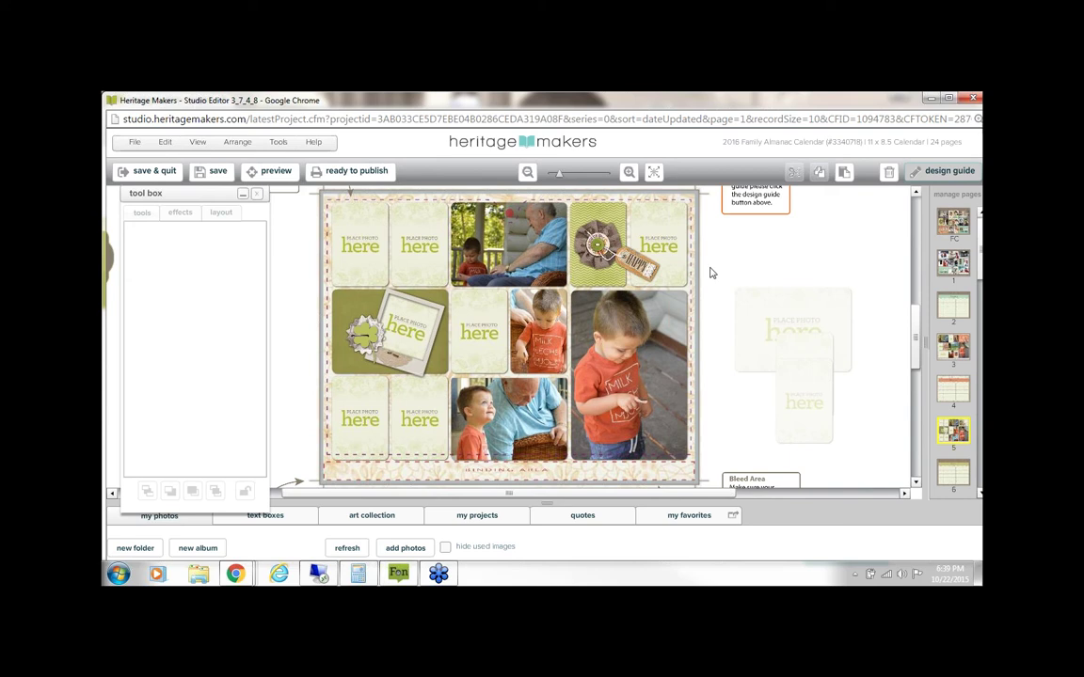
{"action": "left_click", "coordinate": [649, 414]}
{"action": "left_click", "coordinate": [699, 477]}
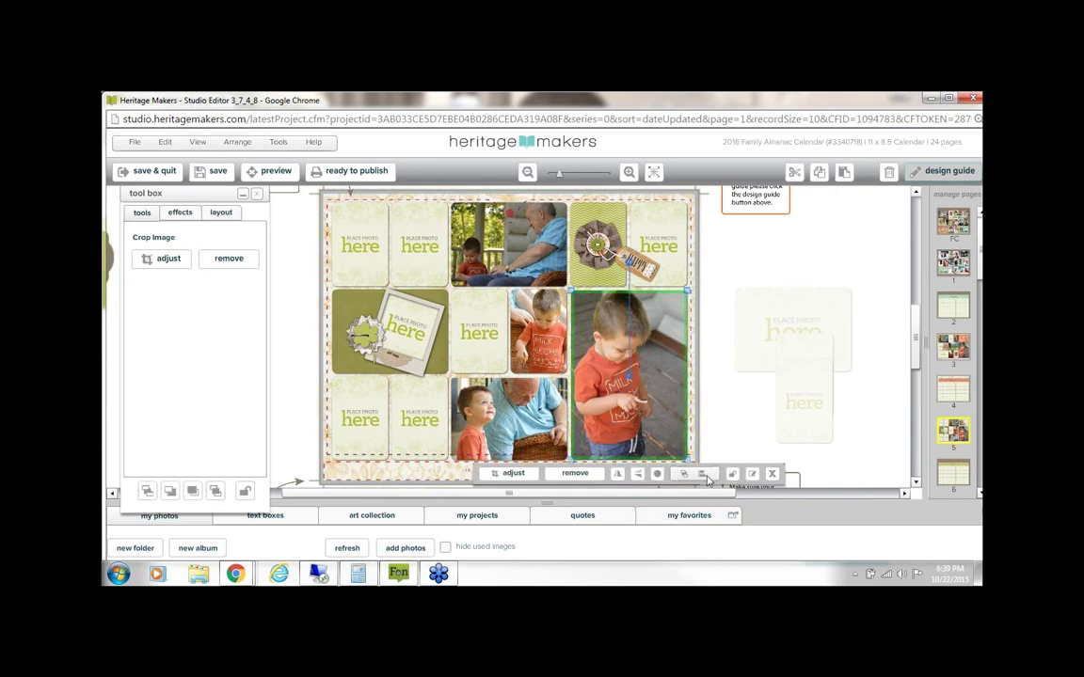
{"action": "left_click", "coordinate": [579, 292]}
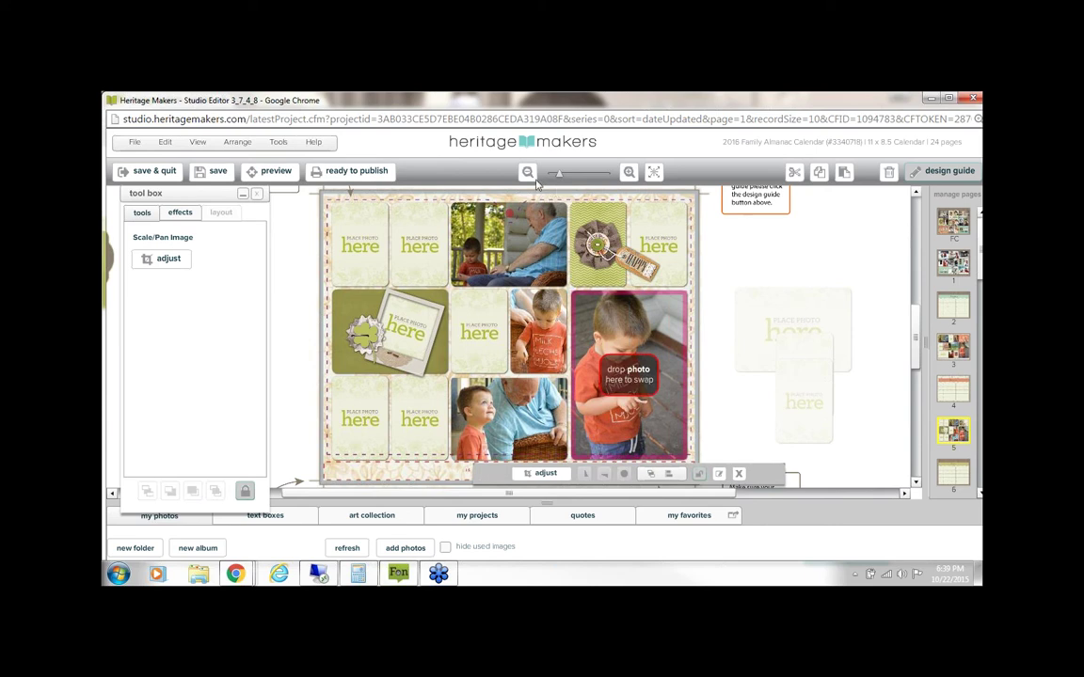
{"action": "left_click", "coordinate": [787, 380]}
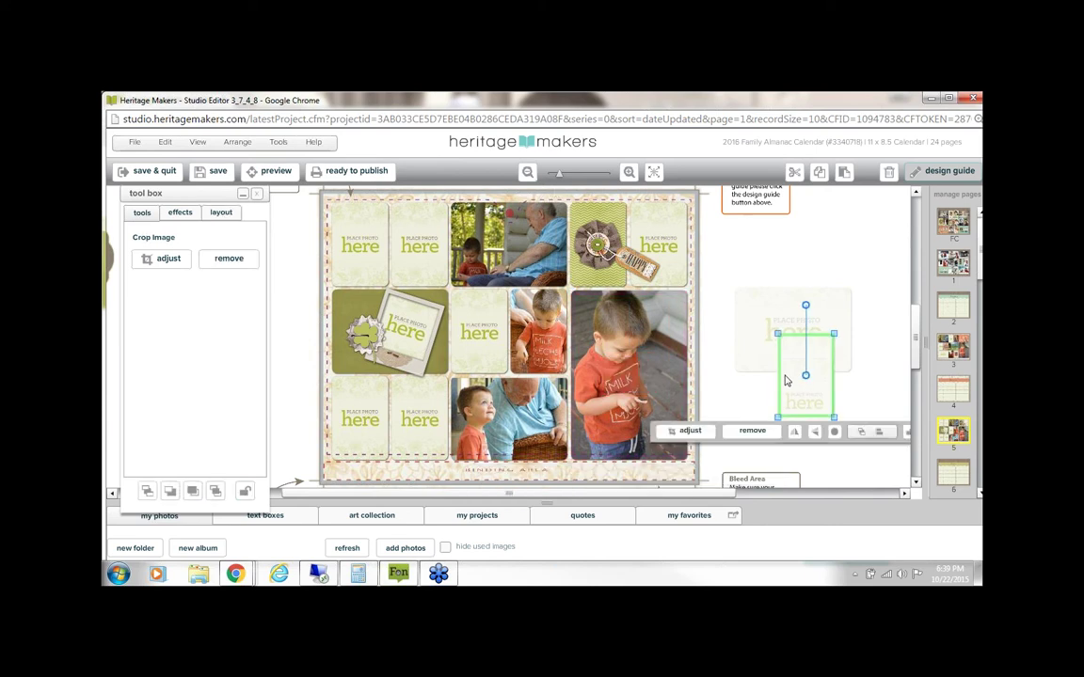
{"action": "left_click", "coordinate": [728, 375]}
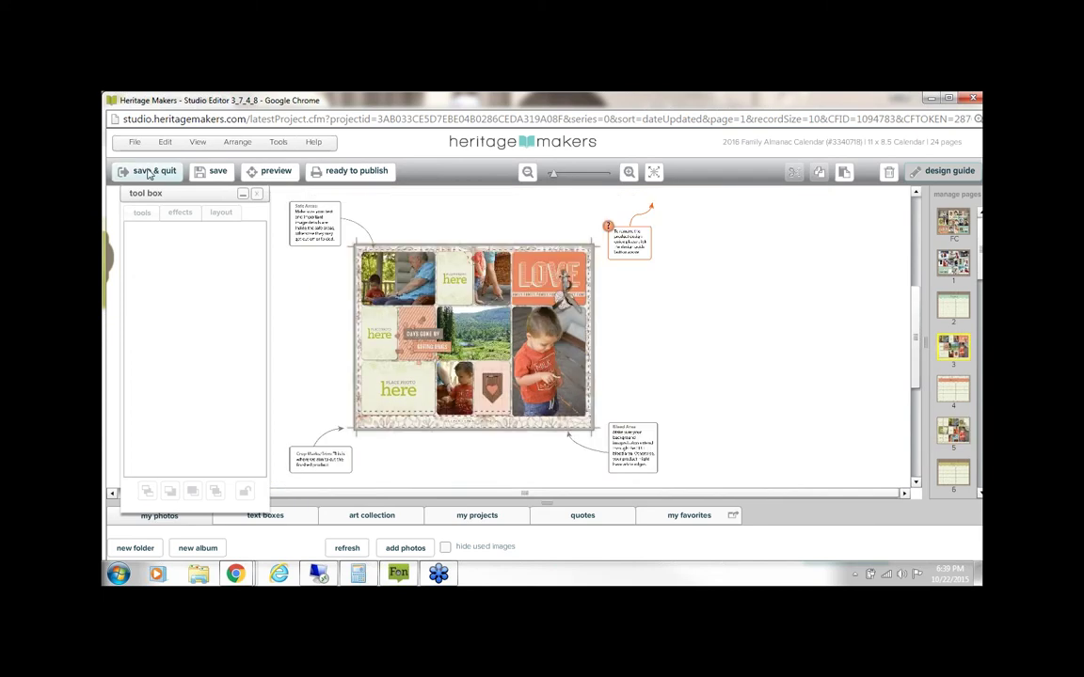
Step: Save and quit the 2016 Family Almanac Calendar, open the Bold Life Calendar for editing, and dismiss the introduction
{"action": "left_click", "coordinate": [148, 174]}
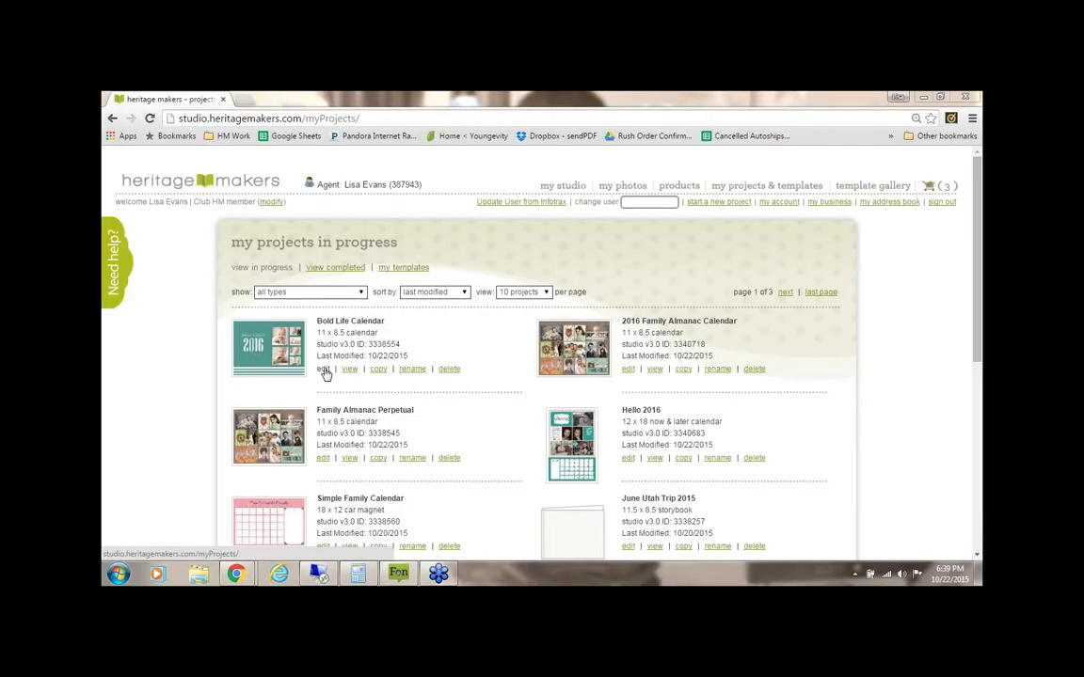
{"action": "left_click", "coordinate": [323, 369]}
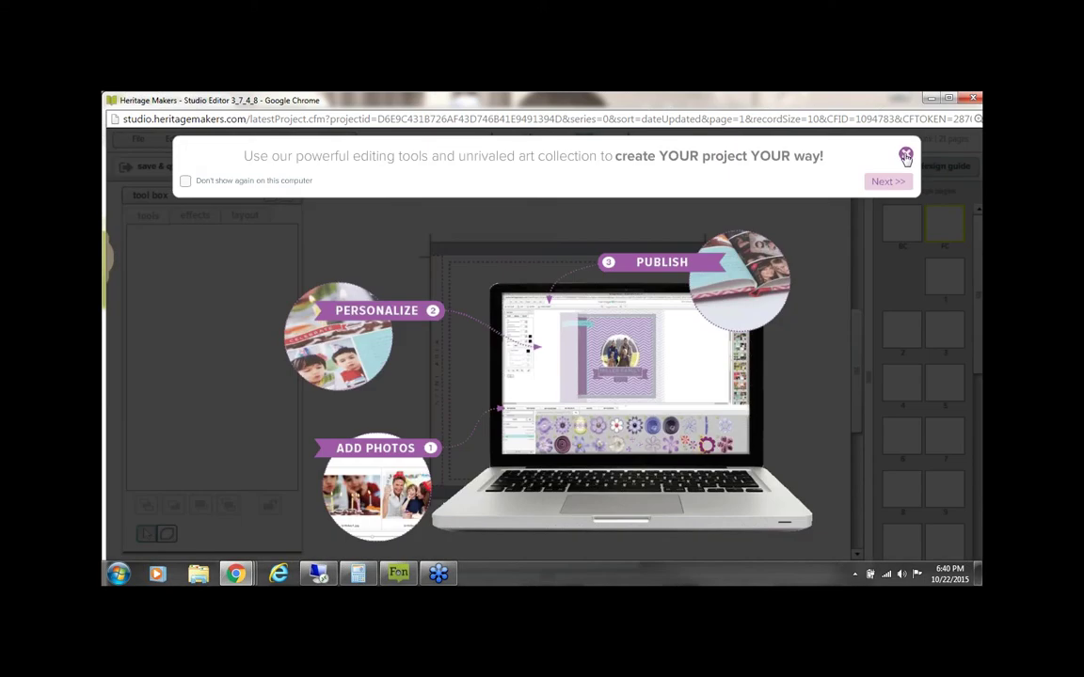
{"action": "left_click", "coordinate": [905, 156]}
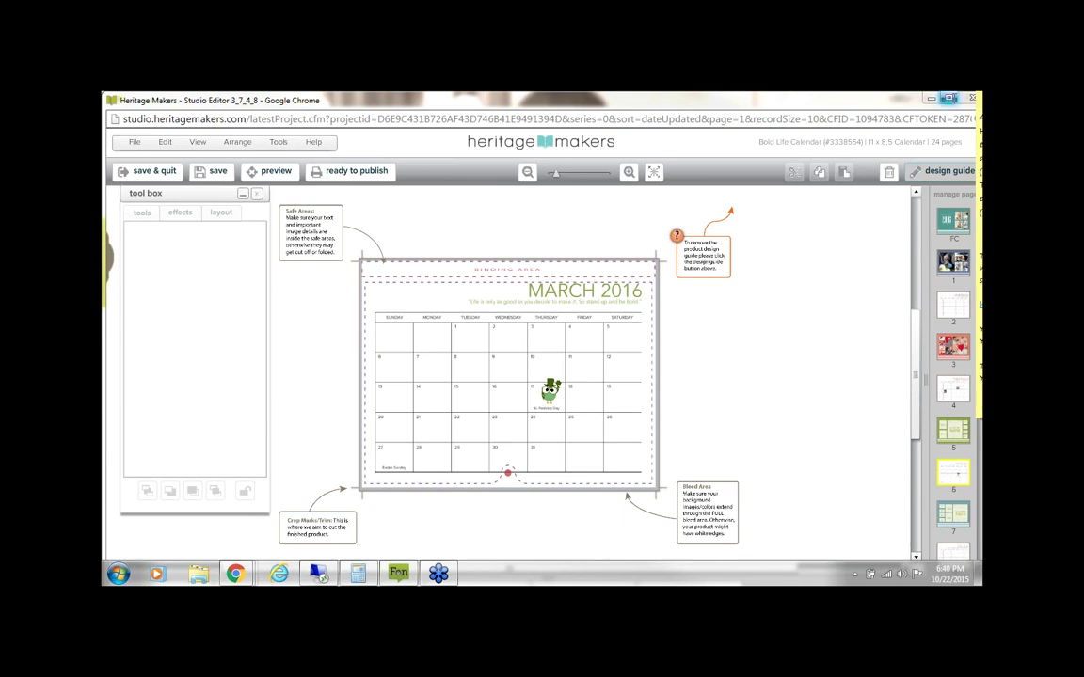
Step: Maximize the editor window and open page 4, the February 2016 date grid
{"action": "left_click", "coordinate": [948, 98]}
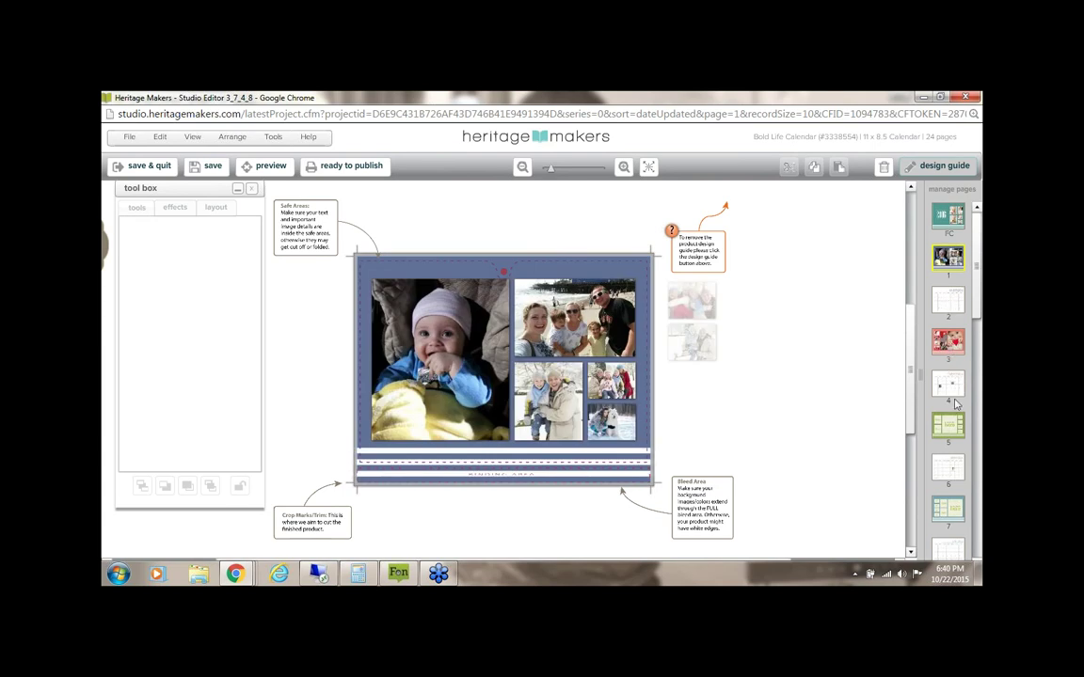
{"action": "scroll", "coordinate": [960, 310], "scroll_direction": "down", "scroll_amount": 2}
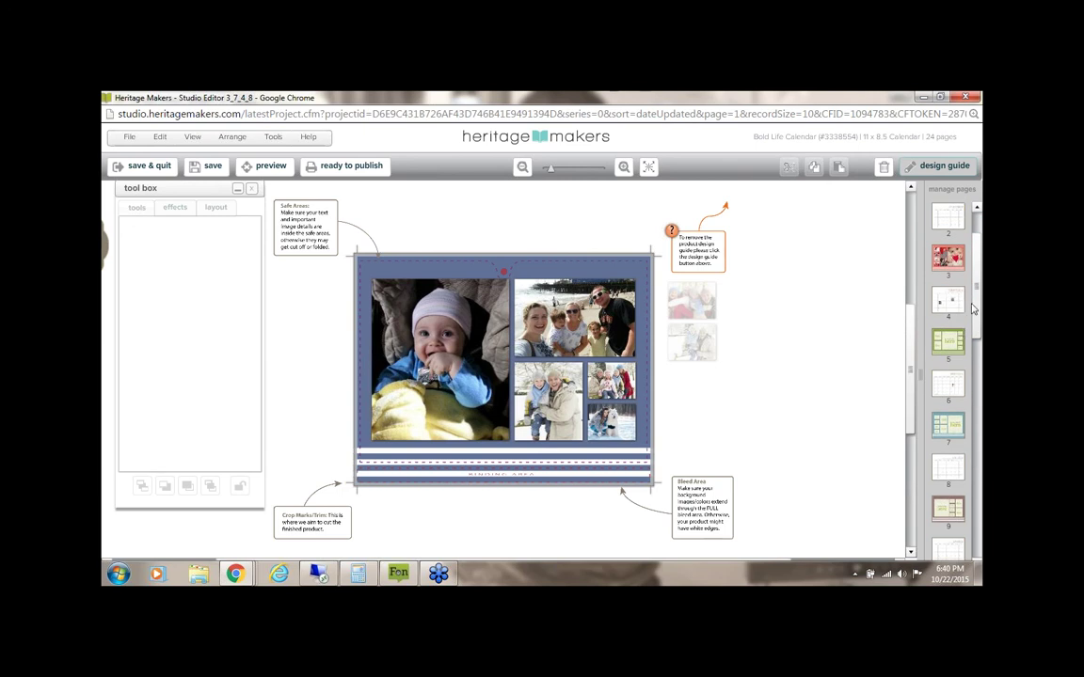
{"action": "left_click", "coordinate": [949, 301]}
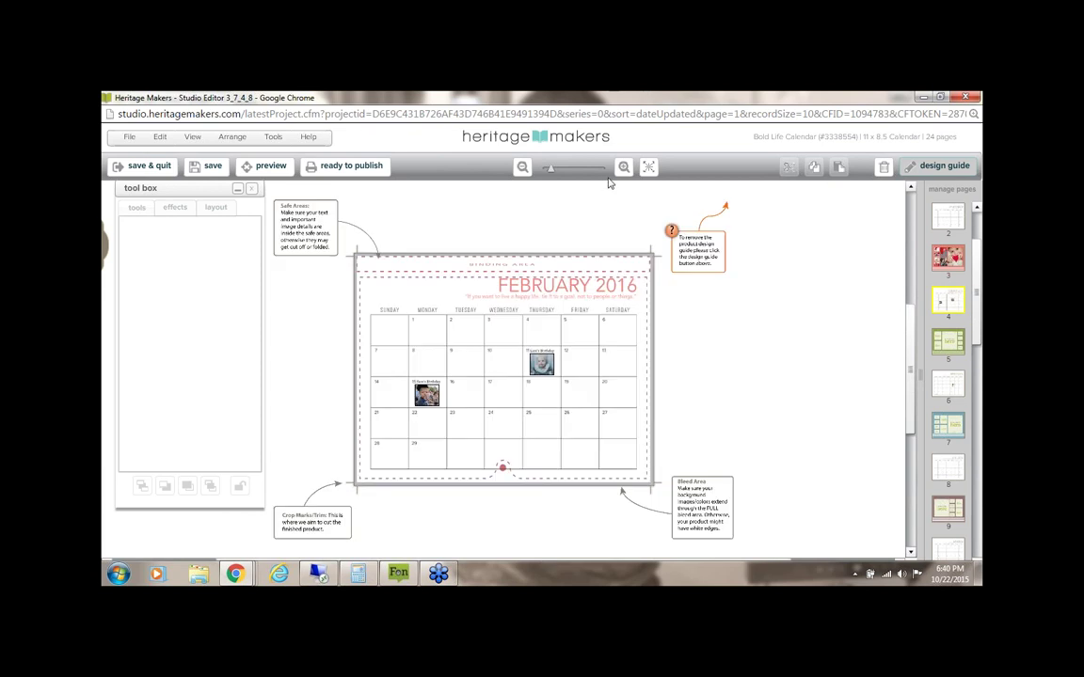
Step: Examine the quote line under the February 2016 heading and compare it with the March 2016 page
{"action": "left_click", "coordinate": [624, 167]}
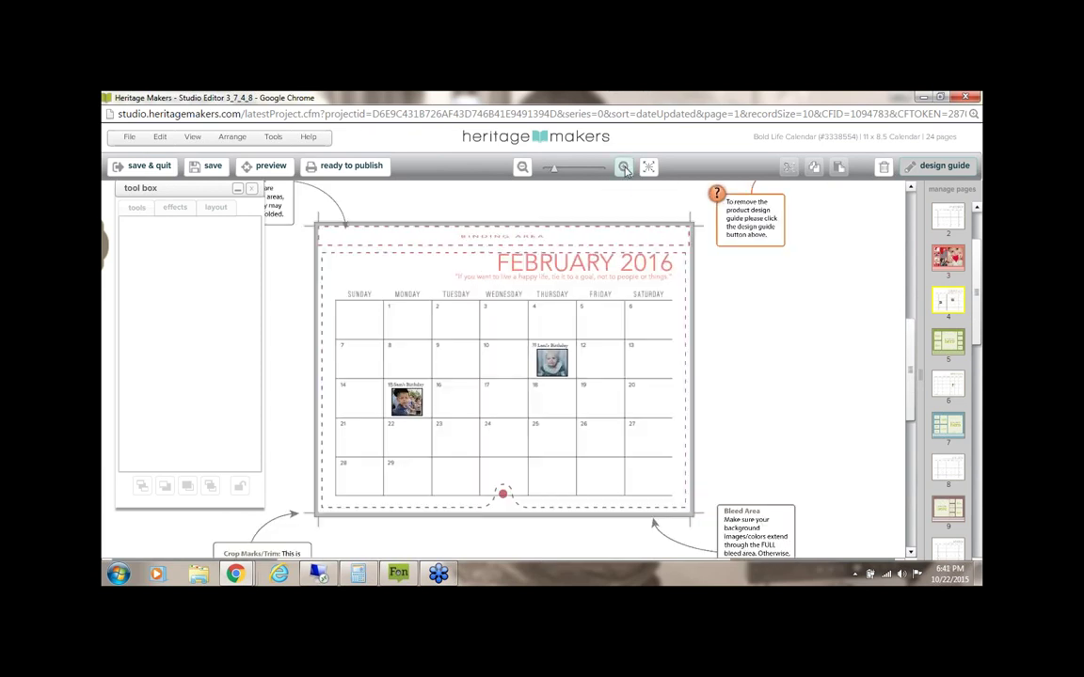
{"action": "left_click", "coordinate": [623, 167]}
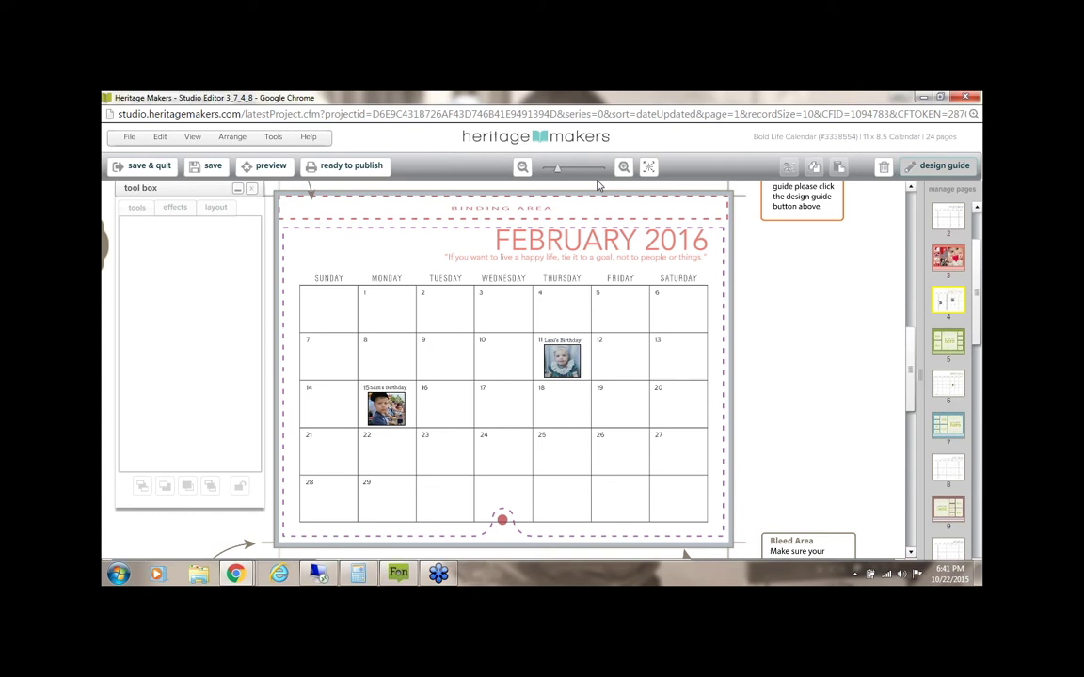
{"action": "left_click", "coordinate": [497, 260]}
{"action": "left_click", "coordinate": [757, 259]}
{"action": "left_click", "coordinate": [946, 390]}
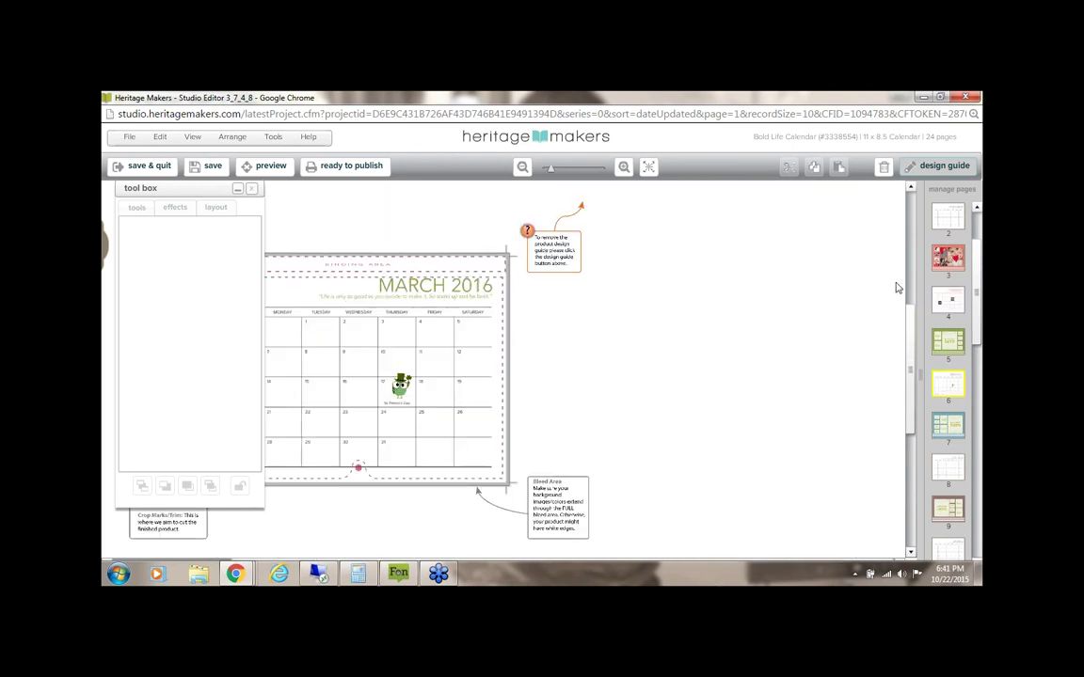
{"action": "left_click", "coordinate": [952, 304]}
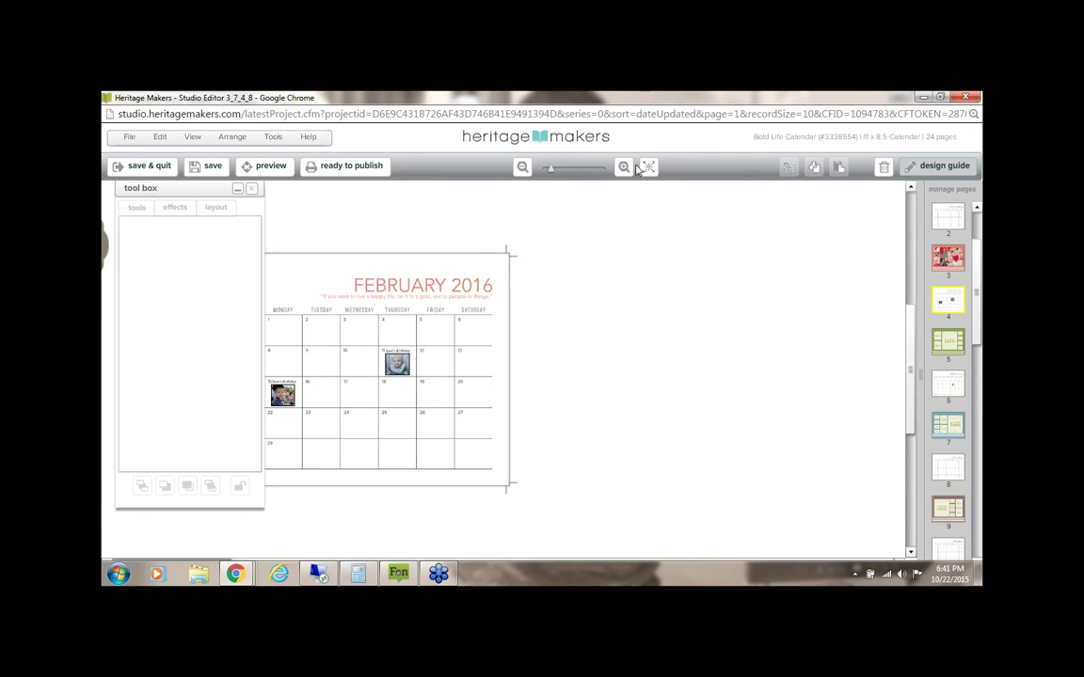
{"action": "left_click", "coordinate": [624, 167]}
{"action": "left_click", "coordinate": [625, 167]}
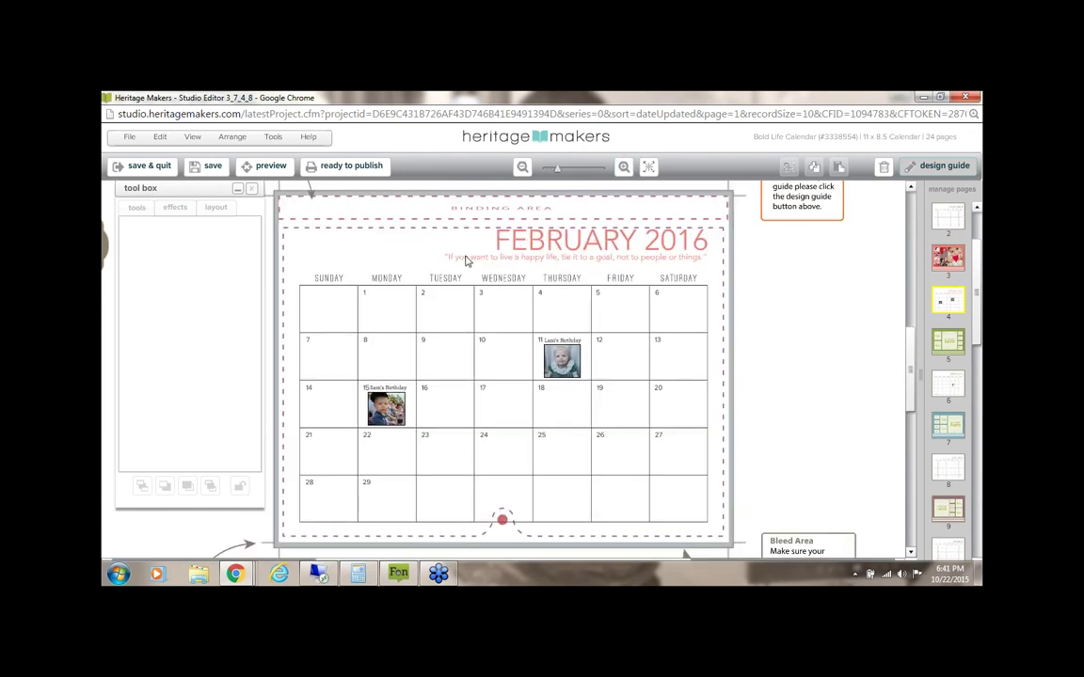
Step: Replace the quote under the February 2016 heading with "It's a good day to have a good day!"
{"action": "left_click", "coordinate": [645, 261]}
{"action": "left_click", "coordinate": [616, 268]}
{"action": "left_click", "coordinate": [639, 263]}
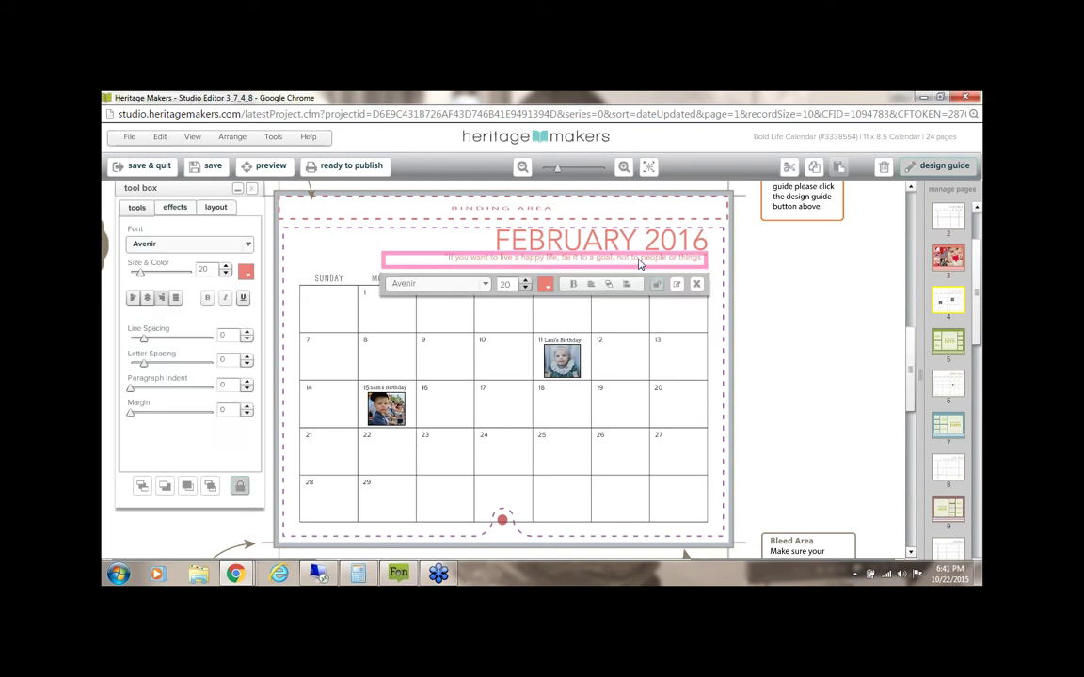
{"action": "left_click", "coordinate": [766, 264]}
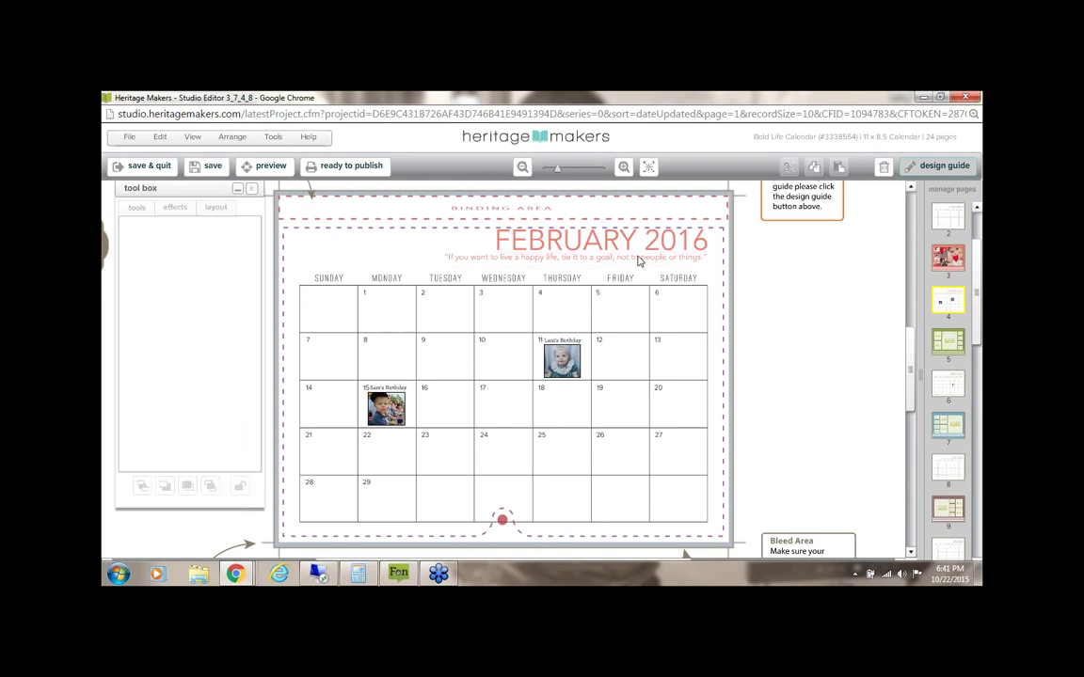
{"action": "left_click", "coordinate": [639, 262]}
{"action": "left_click", "coordinate": [439, 259]}
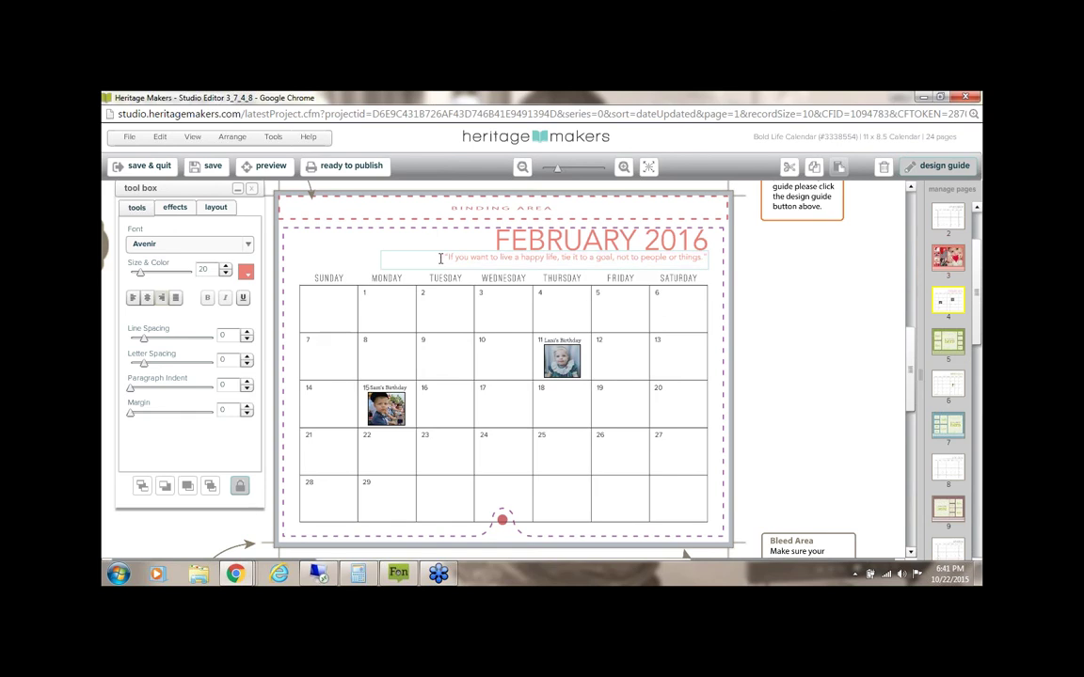
{"action": "left_click_drag", "start_coordinate": [448, 257], "coordinate": [701, 256]}
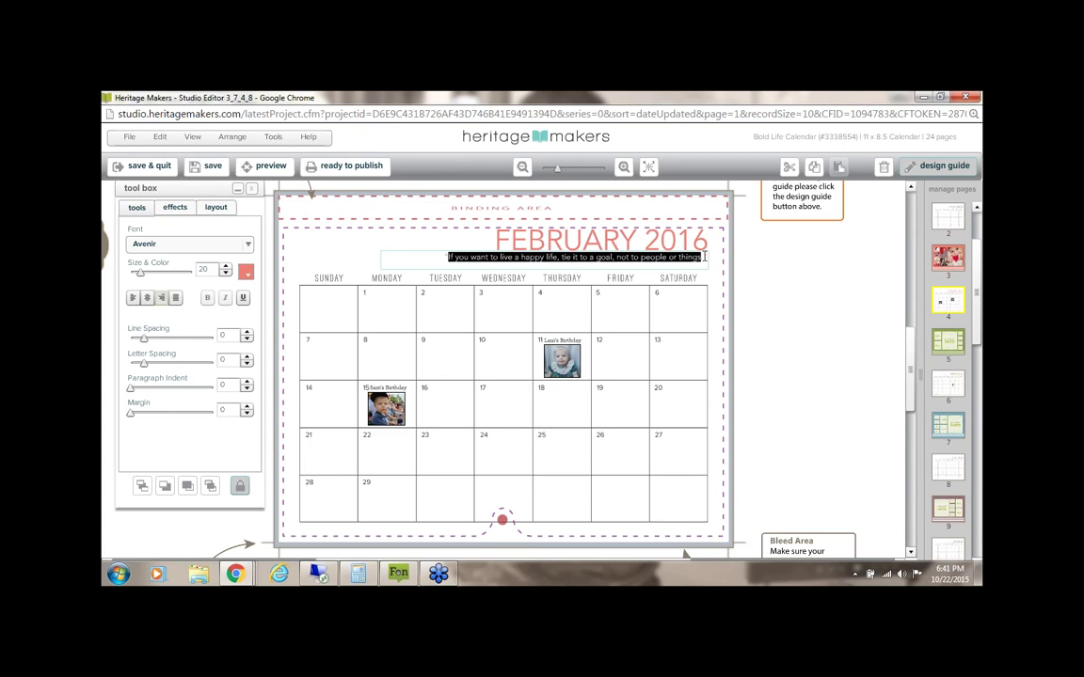
{"action": "key", "text": "BackSpace"}
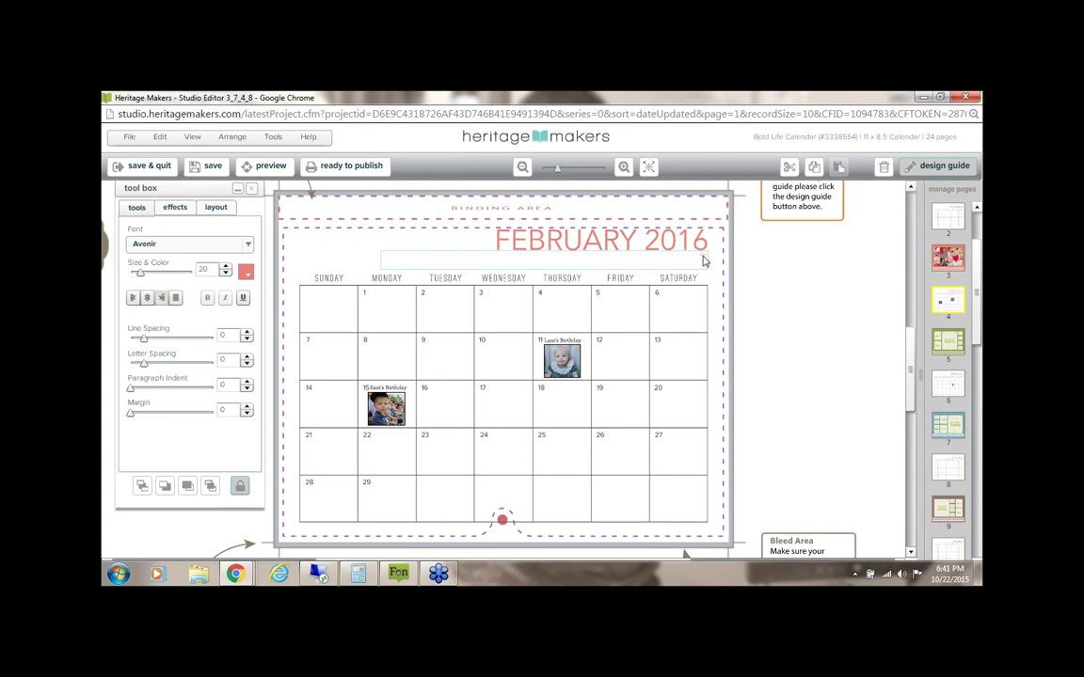
{"action": "type", "text": "\"It's a good day to have a good day!\""}
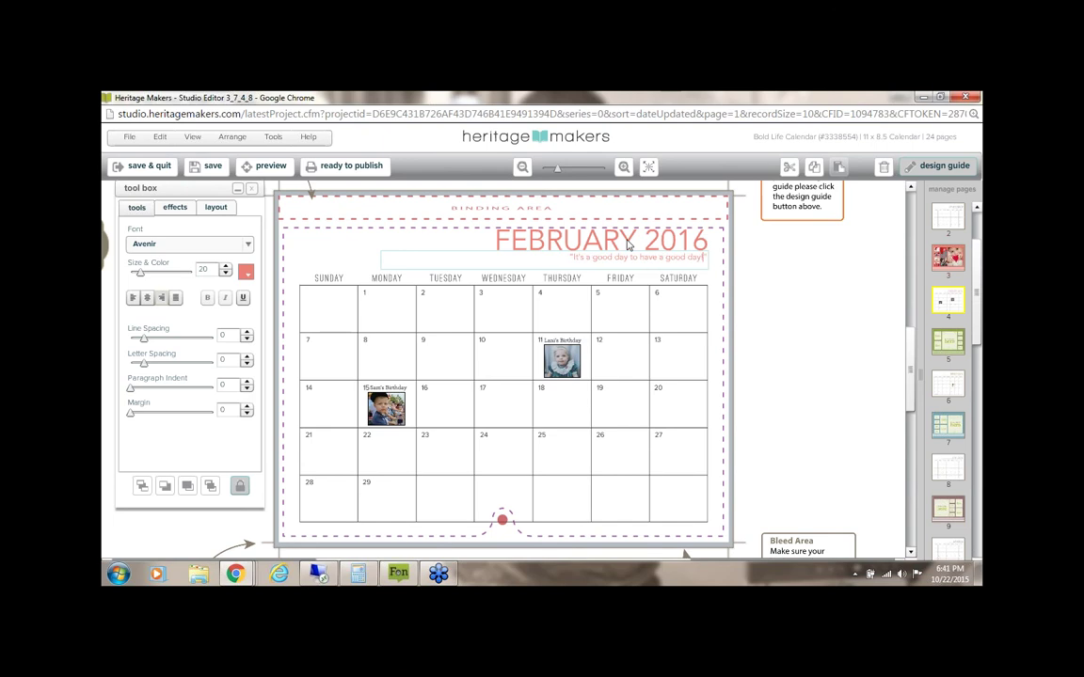
{"action": "left_click", "coordinate": [781, 268]}
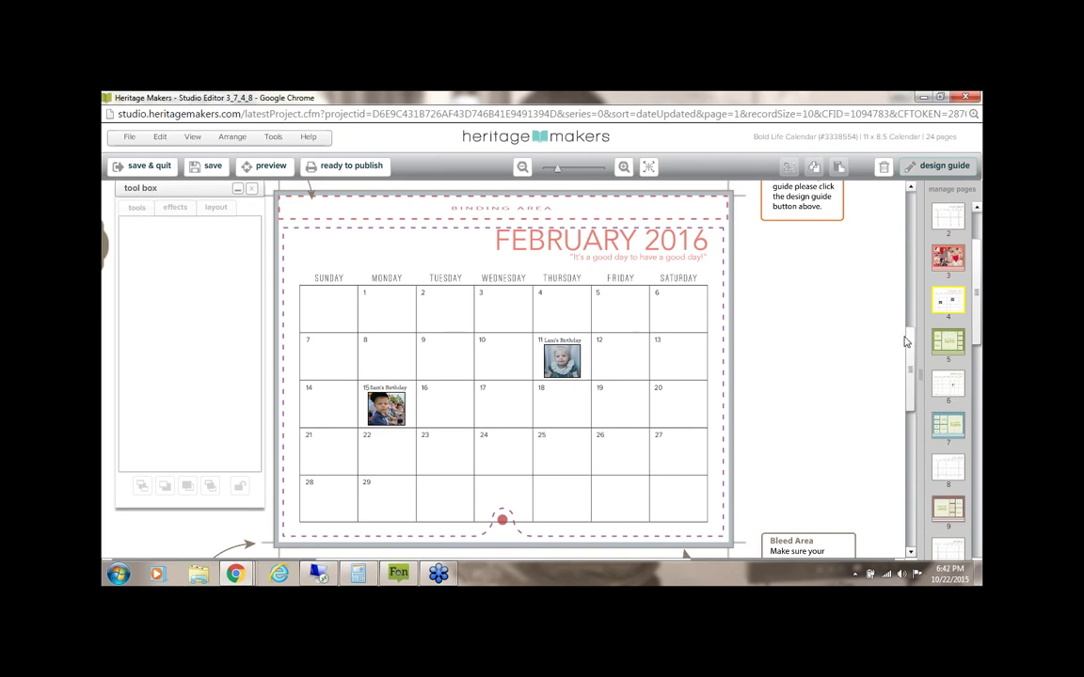
Step: Look over the January 2016 date grid on page 2 and return to the February 2016 page
{"action": "scroll", "coordinate": [602, 390], "scroll_direction": "down", "scroll_amount": 1}
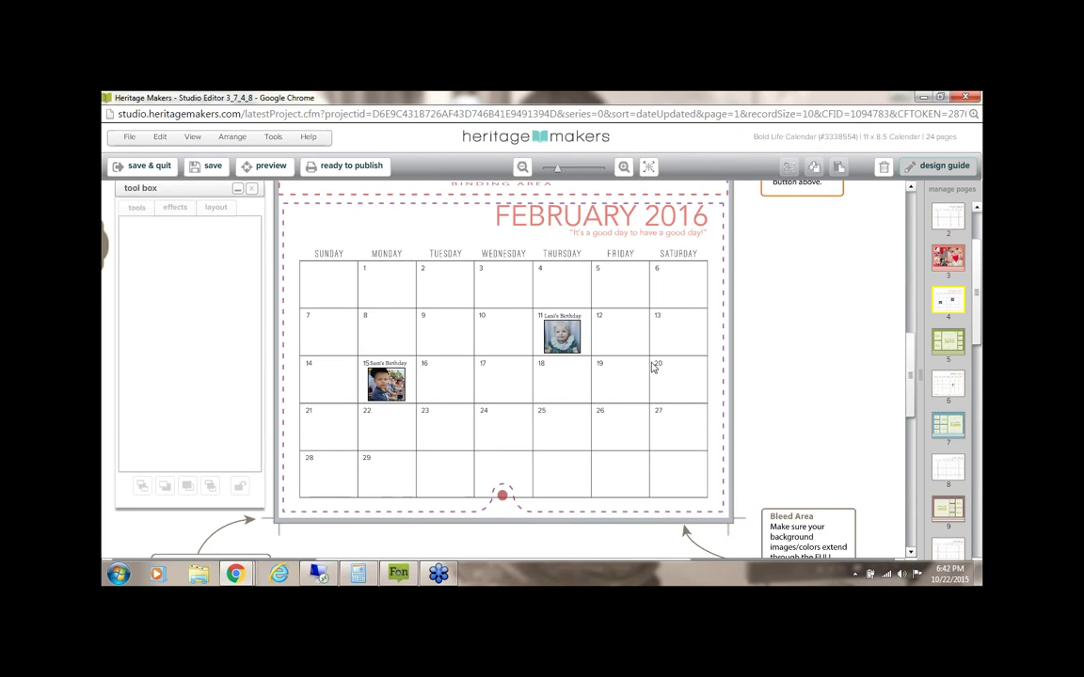
{"action": "left_click", "coordinate": [955, 221]}
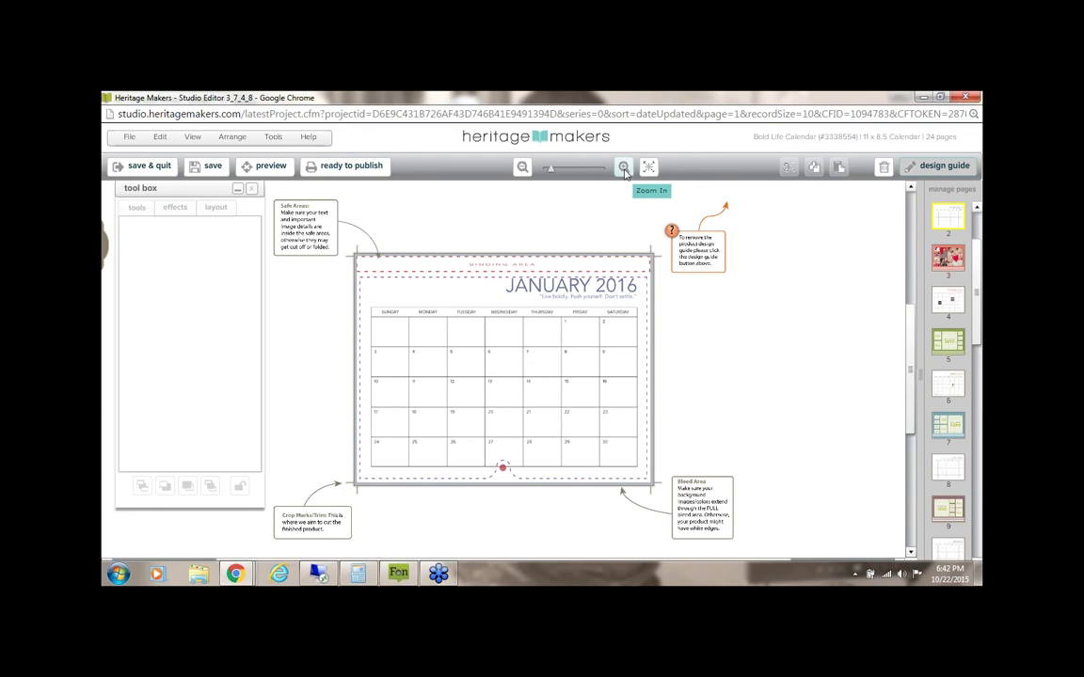
{"action": "left_click", "coordinate": [624, 167]}
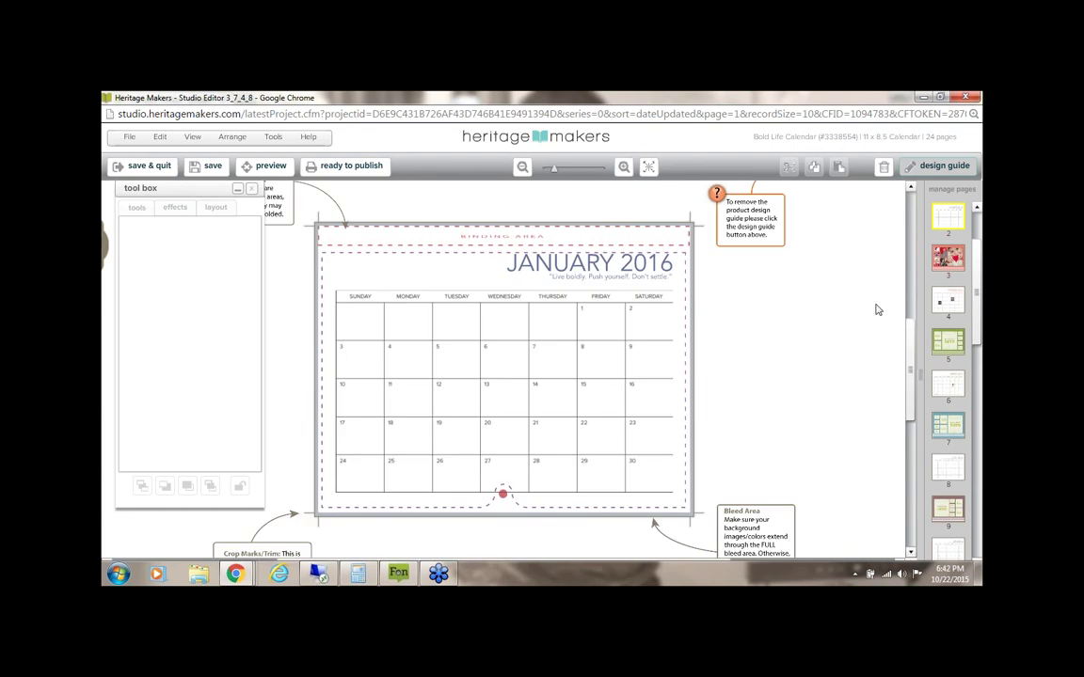
{"action": "left_click", "coordinate": [624, 168]}
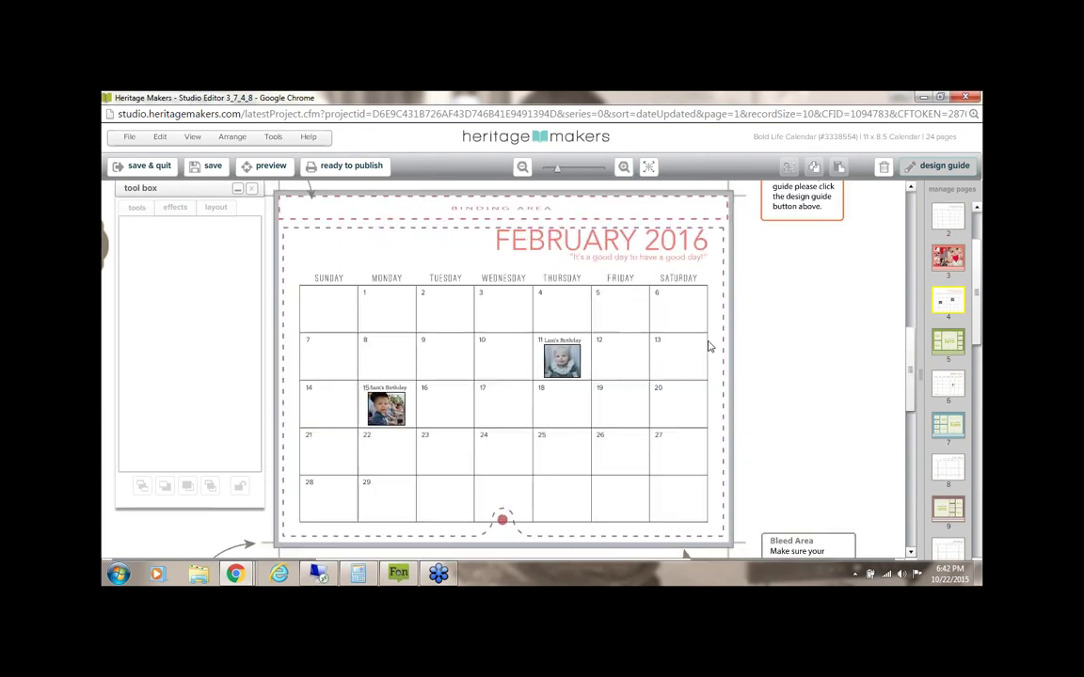
Step: Restore the editor window to its smaller size and place a new text box across the February 2 to 4 cells
{"action": "left_click", "coordinate": [940, 97]}
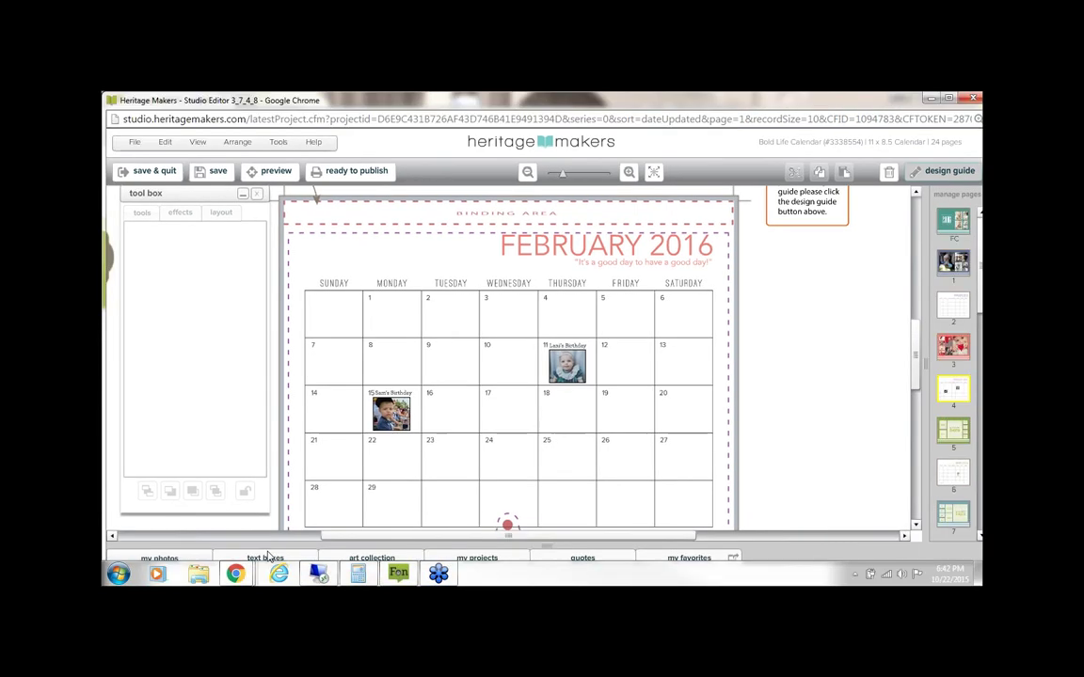
{"action": "left_click", "coordinate": [243, 195]}
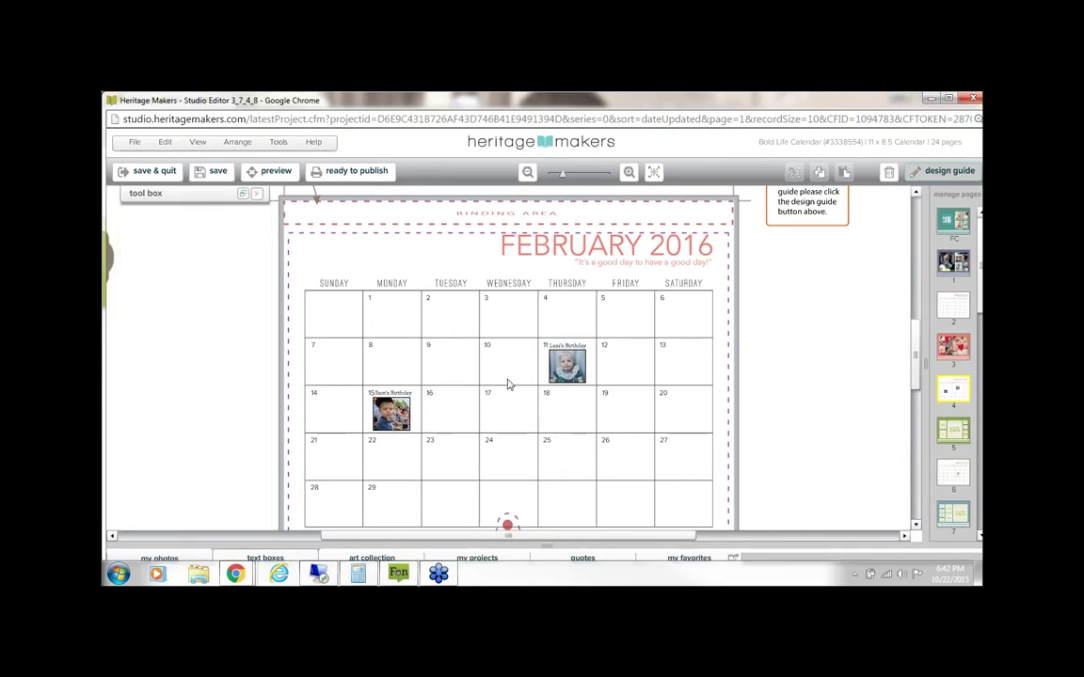
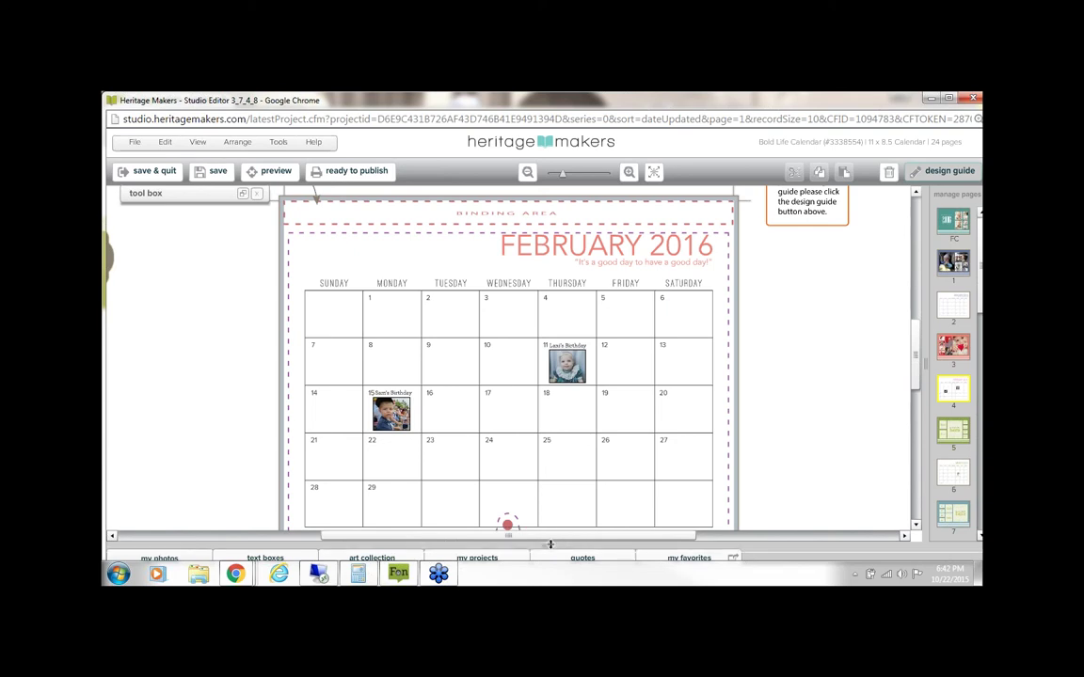
{"action": "left_click_drag", "start_coordinate": [550, 544], "coordinate": [551, 454]}
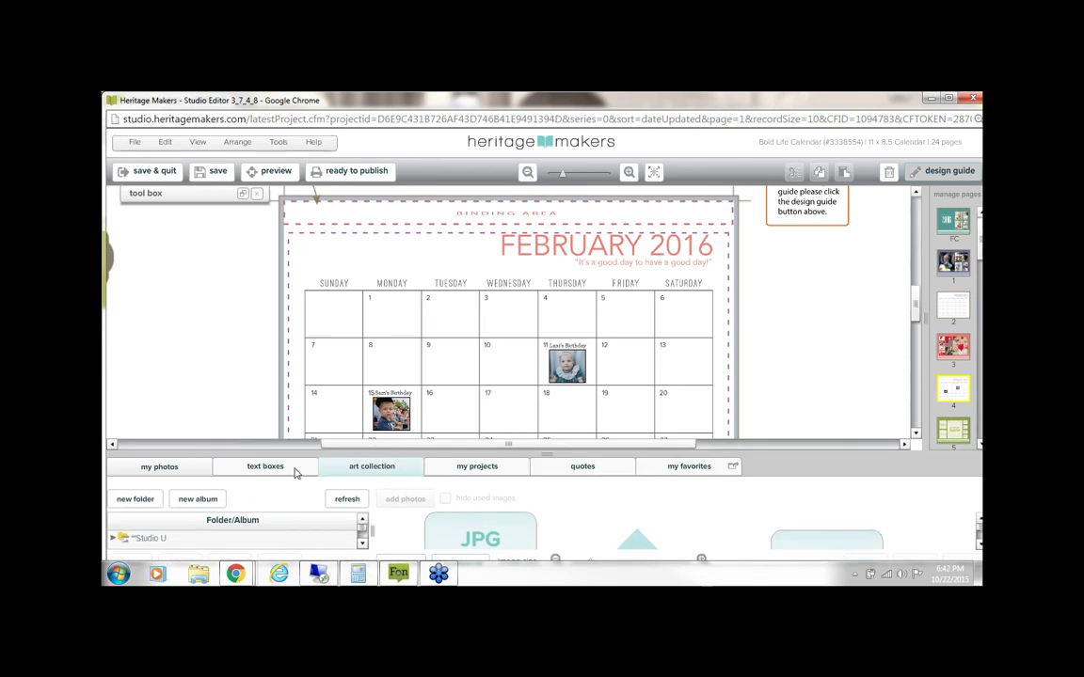
{"action": "left_click", "coordinate": [266, 466]}
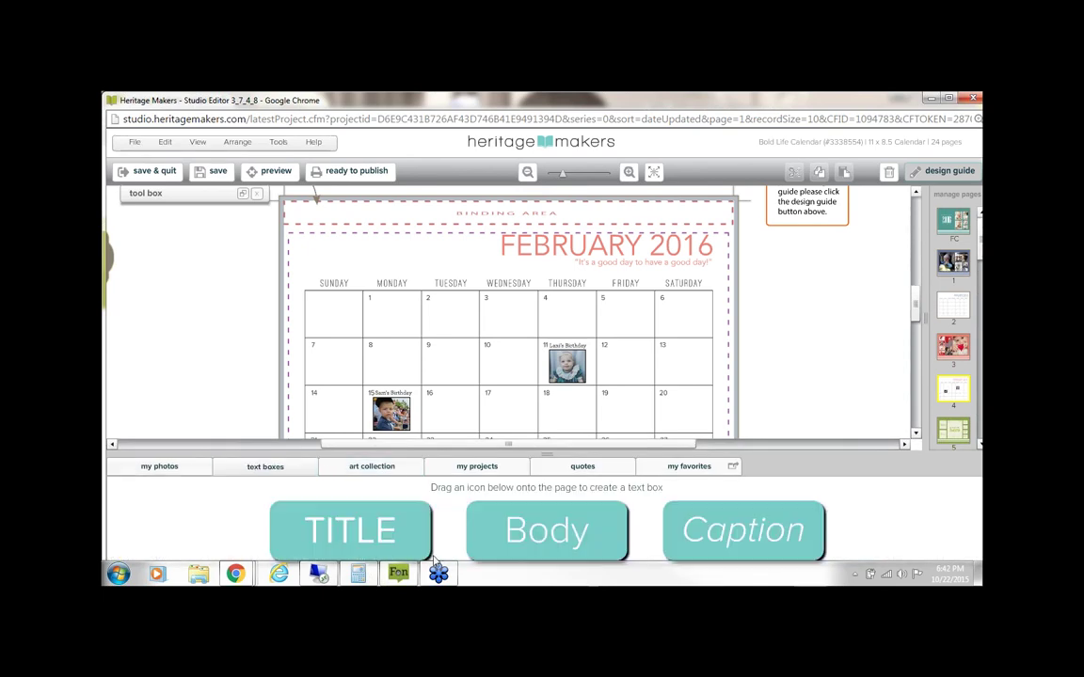
{"action": "left_click_drag", "start_coordinate": [372, 543], "coordinate": [447, 326]}
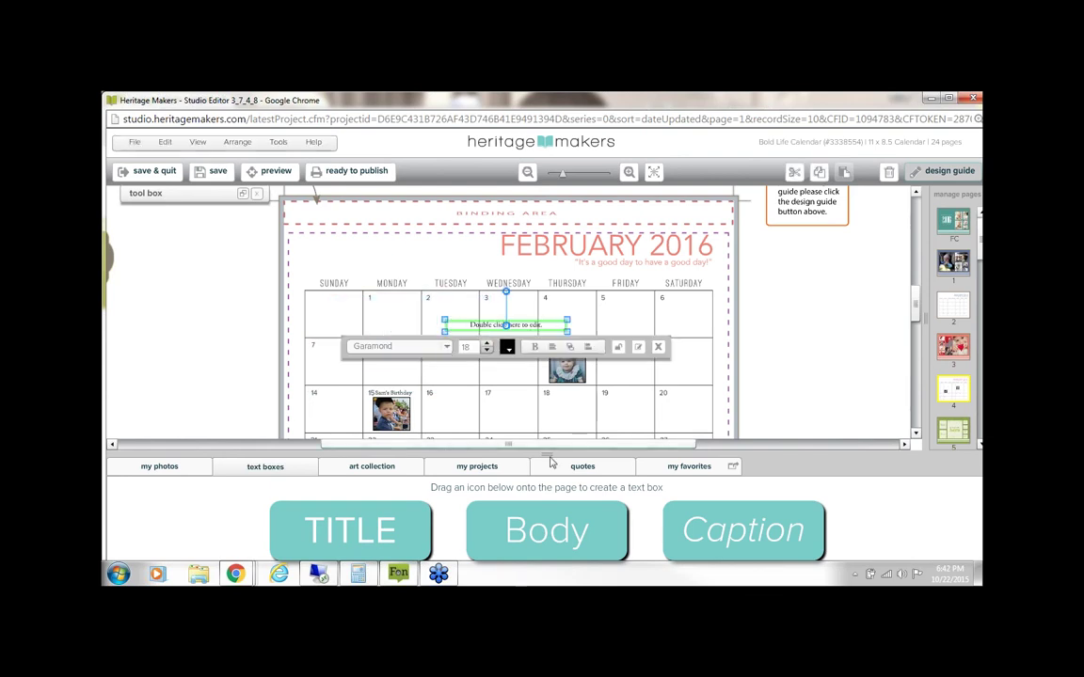
{"action": "left_click_drag", "start_coordinate": [549, 456], "coordinate": [548, 497]}
{"action": "left_click", "coordinate": [513, 345]}
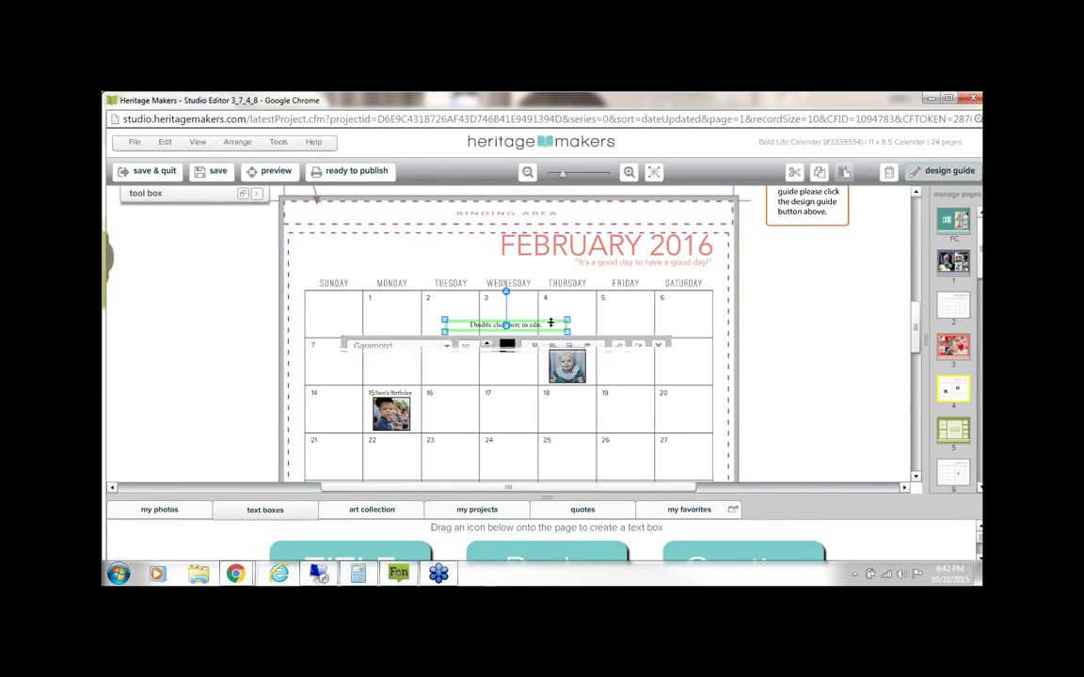
Step: Browse the font samples for the new text box and set its font to Arrow
{"action": "double_click", "coordinate": [472, 329]}
{"action": "left_click", "coordinate": [244, 194]}
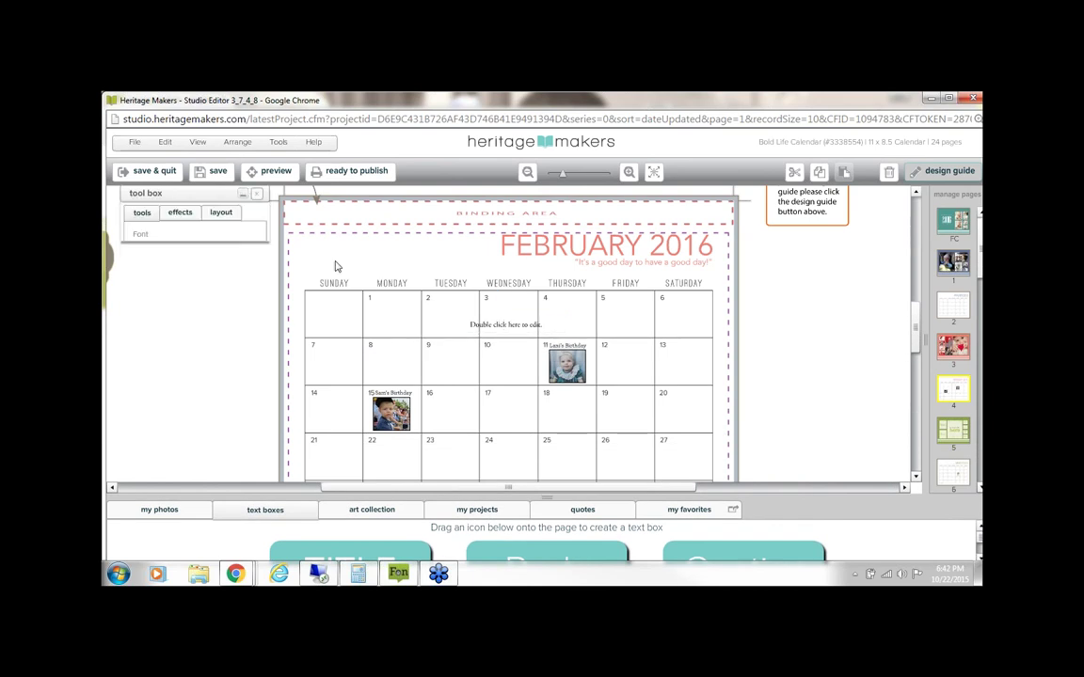
{"action": "left_click", "coordinate": [461, 324]}
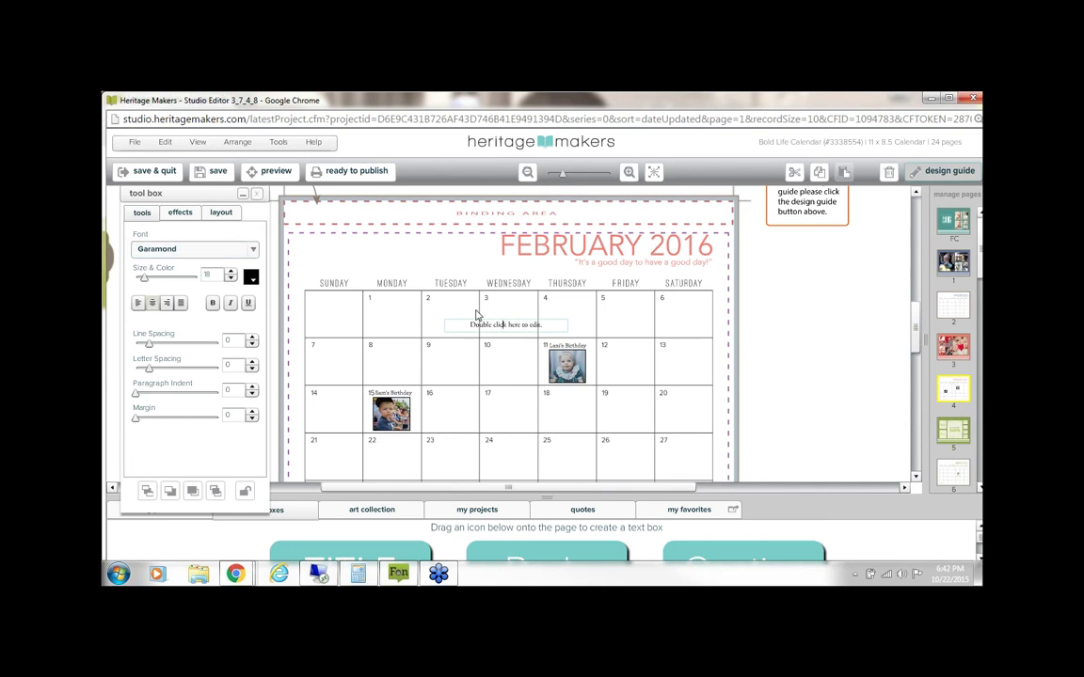
{"action": "double_click", "coordinate": [448, 322]}
{"action": "left_click", "coordinate": [212, 248]}
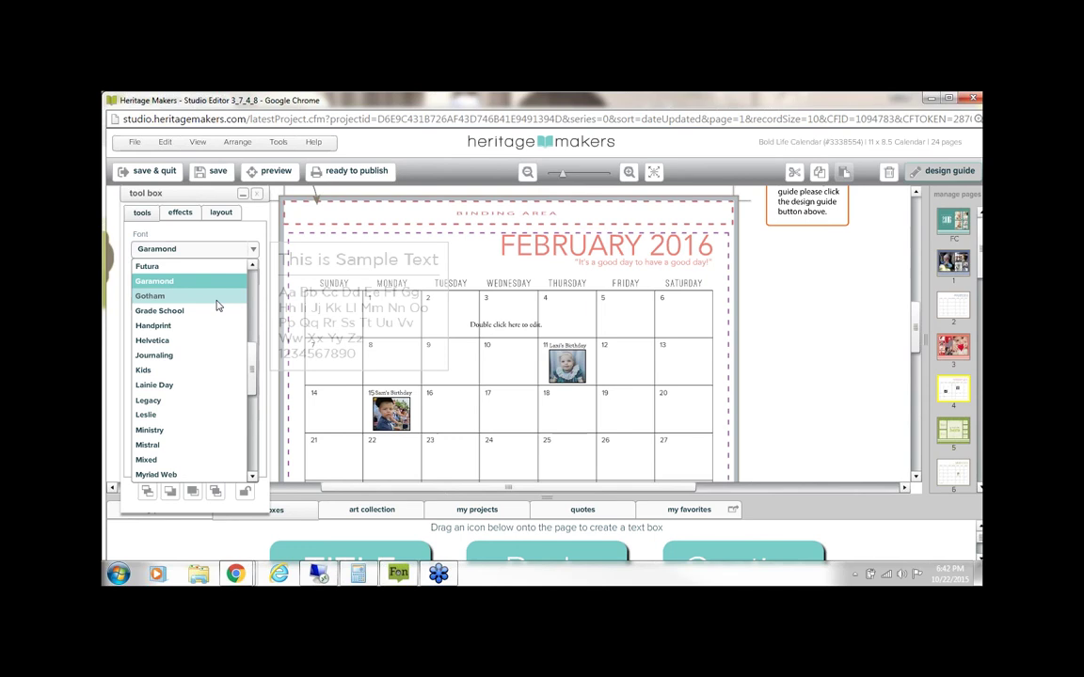
{"action": "scroll", "coordinate": [212, 320], "scroll_direction": "up", "scroll_amount": 1}
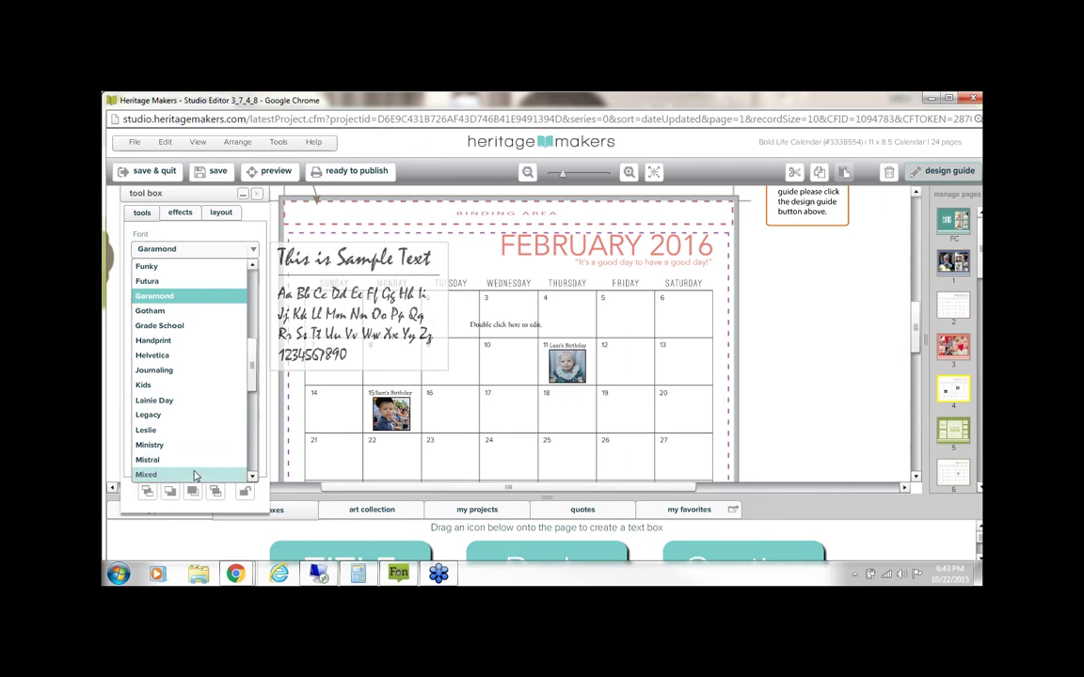
{"action": "scroll", "coordinate": [202, 367], "scroll_direction": "up", "scroll_amount": 4}
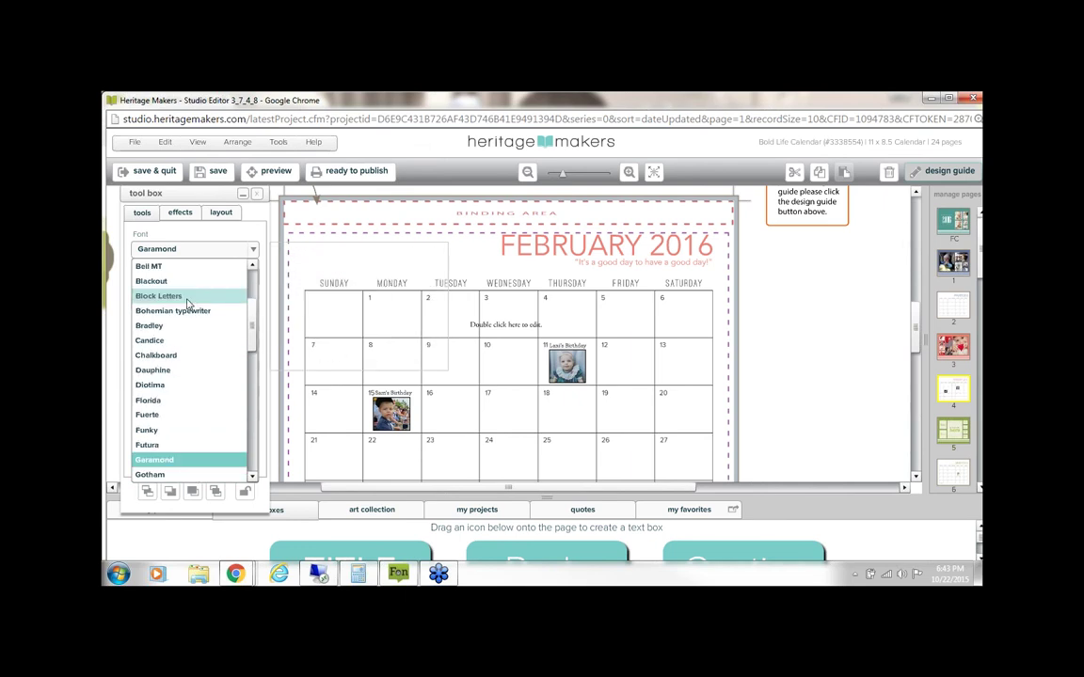
{"action": "scroll", "coordinate": [189, 303], "scroll_direction": "up", "scroll_amount": 3}
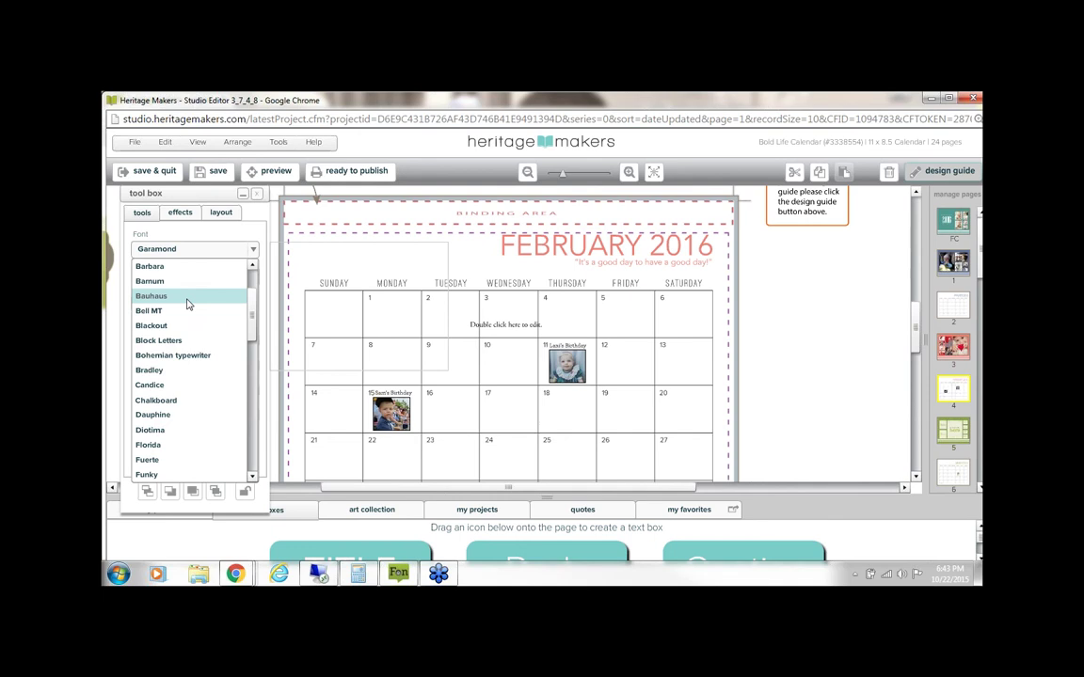
{"action": "left_click", "coordinate": [182, 312]}
Step: Replace the new text box's placeholder text with "Our Anniversary"
{"action": "double_click", "coordinate": [512, 325]}
{"action": "key", "text": "ctrl+a"}
{"action": "type", "text": "c"}
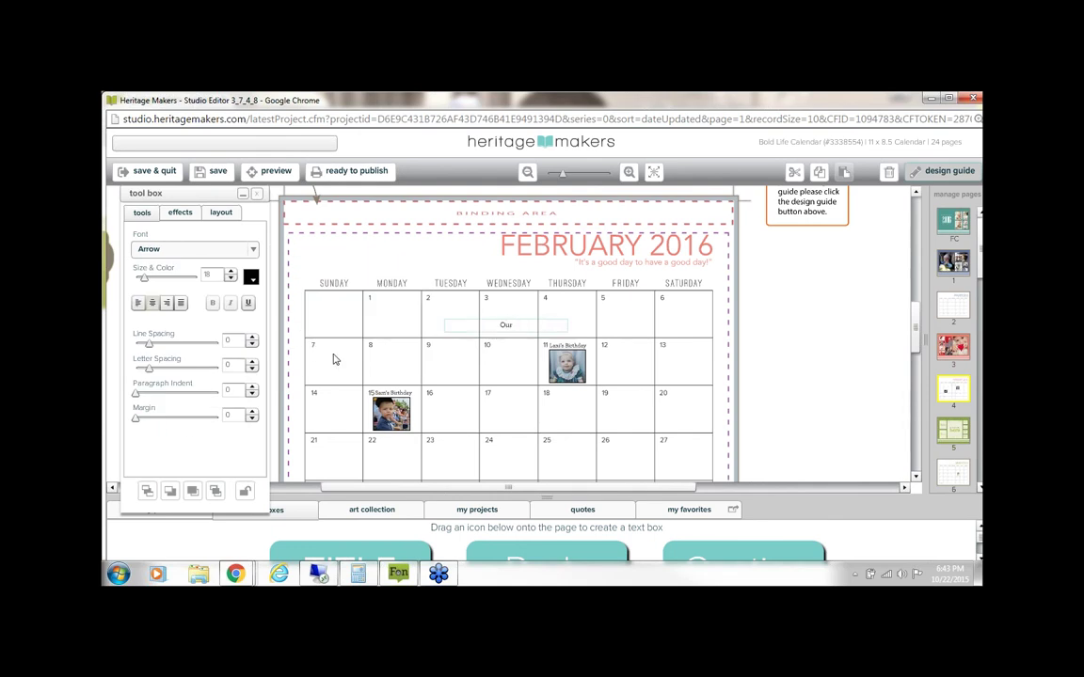
{"action": "type", "text": "ur Anniversary"}
{"action": "left_click", "coordinate": [509, 328]}
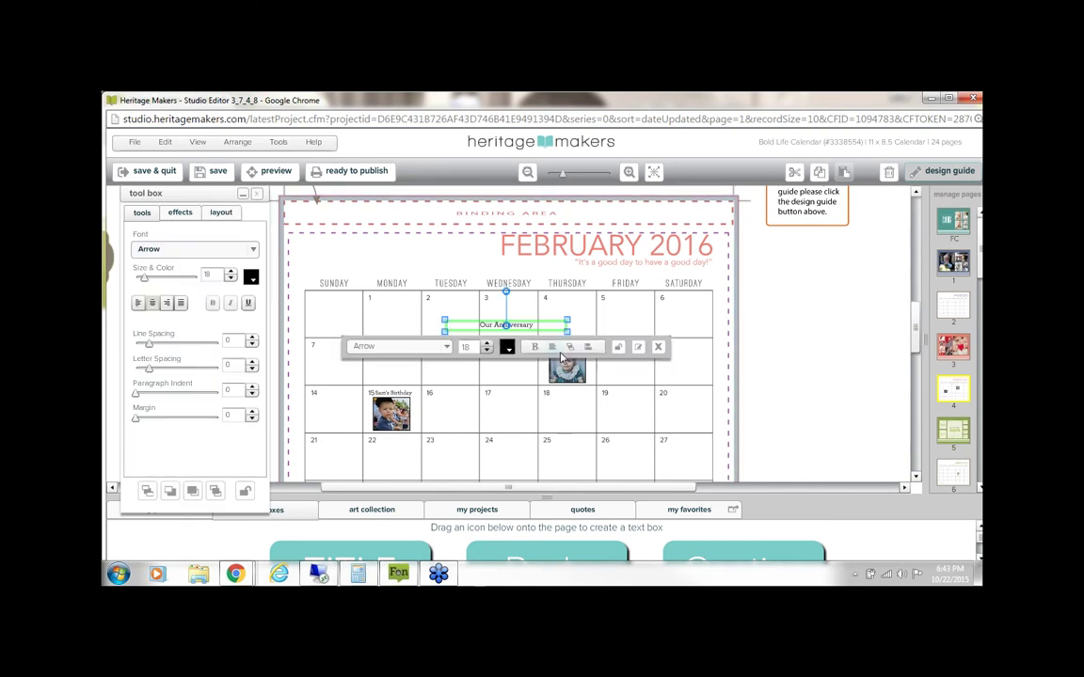
Step: Move the "Our Anniversary" text box into the Saturday, February 6 cell and deselect it
{"action": "left_click", "coordinate": [603, 399]}
{"action": "left_click", "coordinate": [515, 329]}
{"action": "left_click_drag", "start_coordinate": [555, 334], "coordinate": [706, 336]}
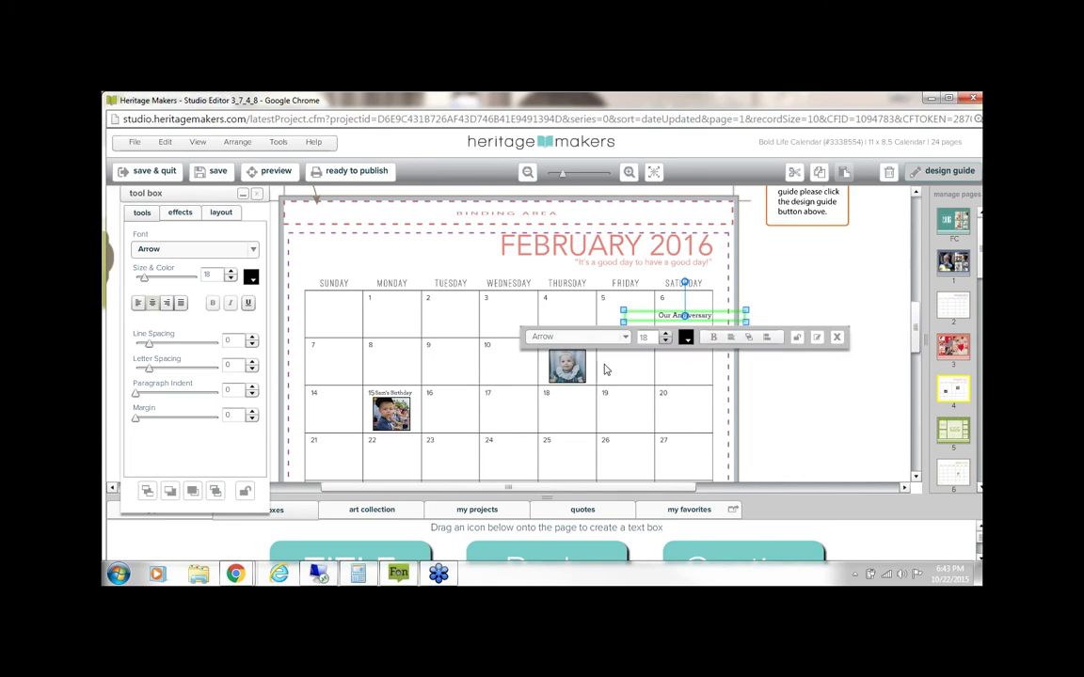
{"action": "left_click", "coordinate": [547, 331]}
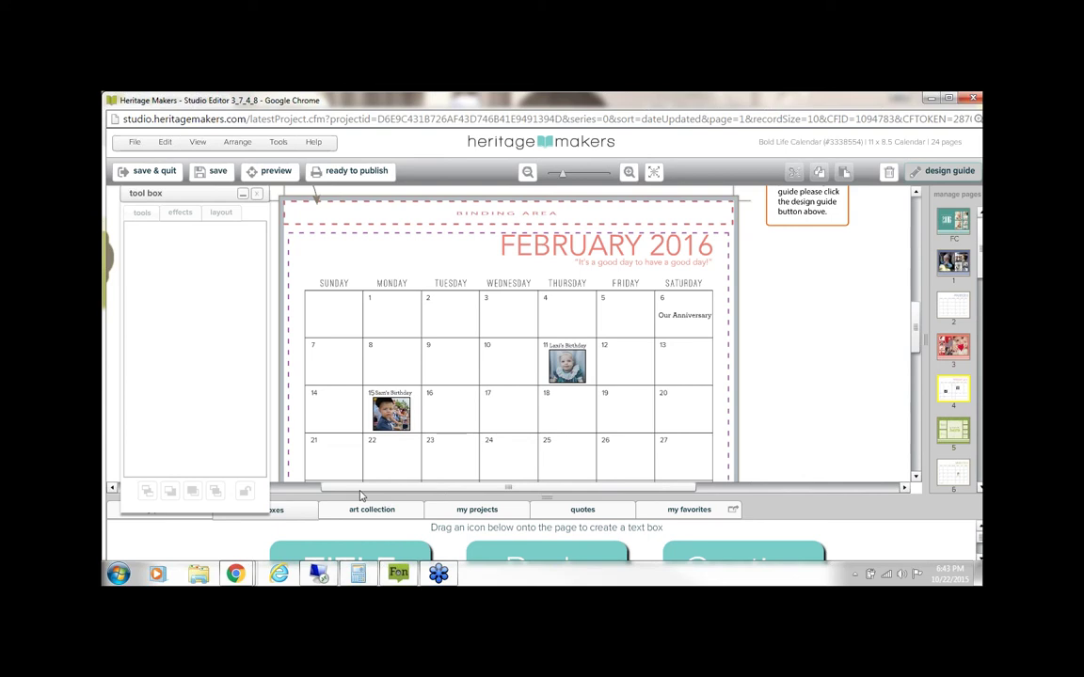
Step: Collapse the tool box and delete the photo and birthday label from the Monday, February 15 cell
{"action": "left_click", "coordinate": [243, 193]}
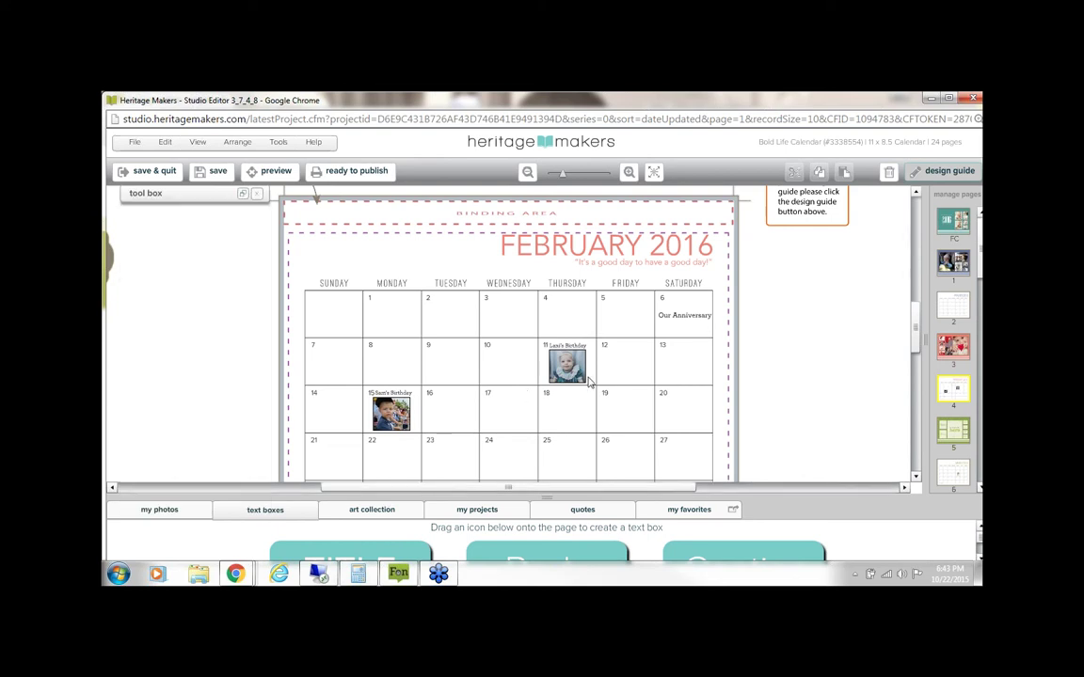
{"action": "left_click", "coordinate": [688, 319]}
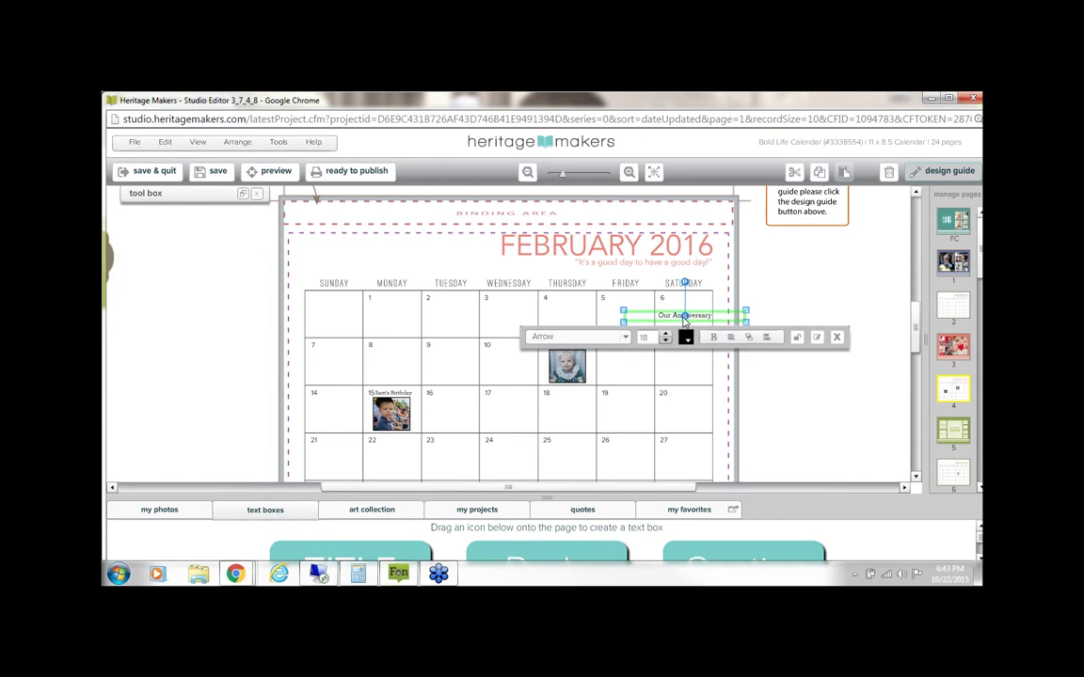
{"action": "left_click", "coordinate": [527, 374]}
{"action": "left_click", "coordinate": [398, 424]}
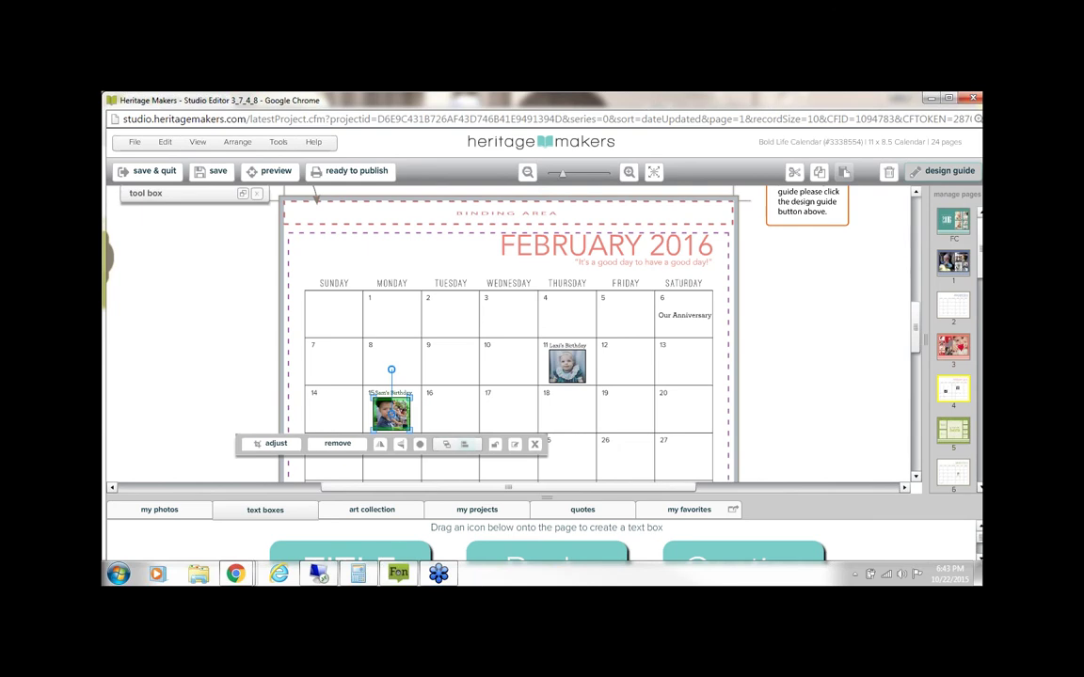
{"action": "key", "text": "Delete"}
{"action": "left_click", "coordinate": [403, 395]}
{"action": "left_click", "coordinate": [505, 417]}
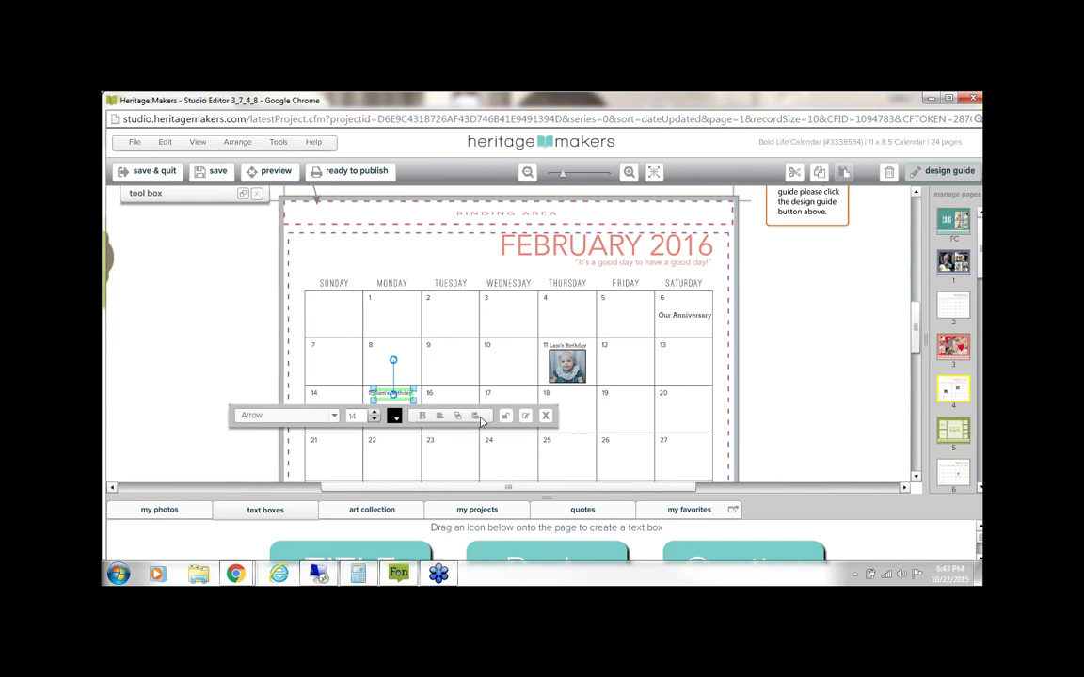
{"action": "key", "text": "Delete"}
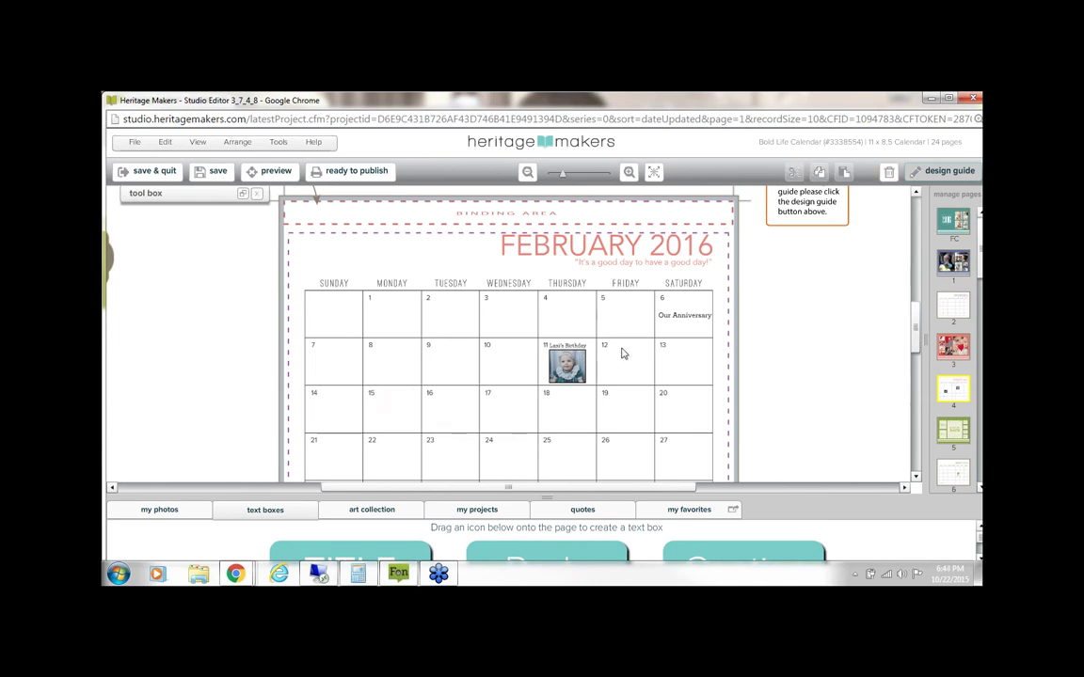
Step: Duplicate the February 11 birthday label into the February 15 cell and retype it with the other child's name
{"action": "left_click", "coordinate": [567, 346]}
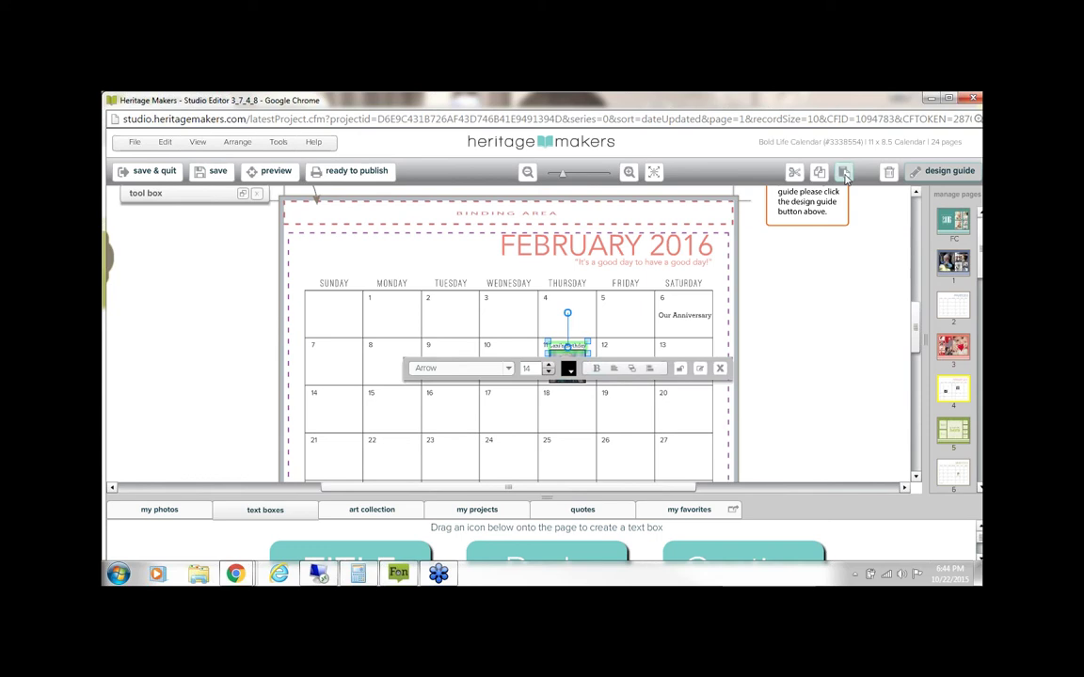
{"action": "left_click", "coordinate": [844, 174]}
{"action": "left_click_drag", "start_coordinate": [599, 372], "coordinate": [367, 404]}
{"action": "double_click", "coordinate": [387, 406]}
{"action": "type", "text": "Sam's Birthday"}
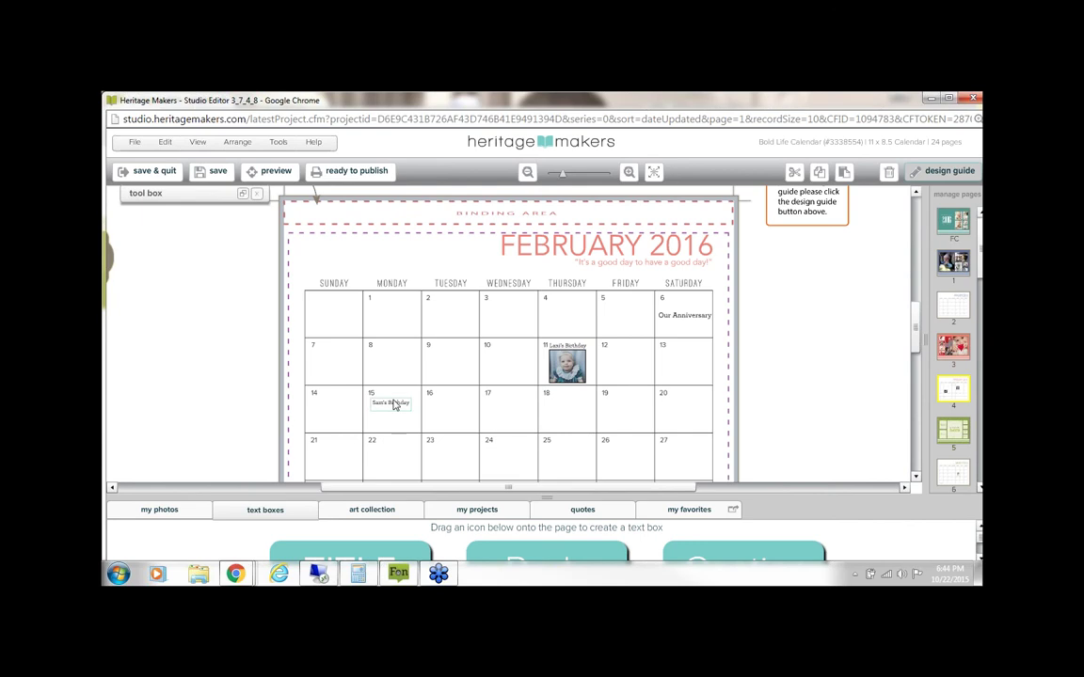
Step: Position the new birthday label directly beside the 15 date number, leave it unlocked, and deselect it
{"action": "left_click", "coordinate": [394, 417]}
{"action": "left_click", "coordinate": [396, 406]}
{"action": "left_click", "coordinate": [396, 405]}
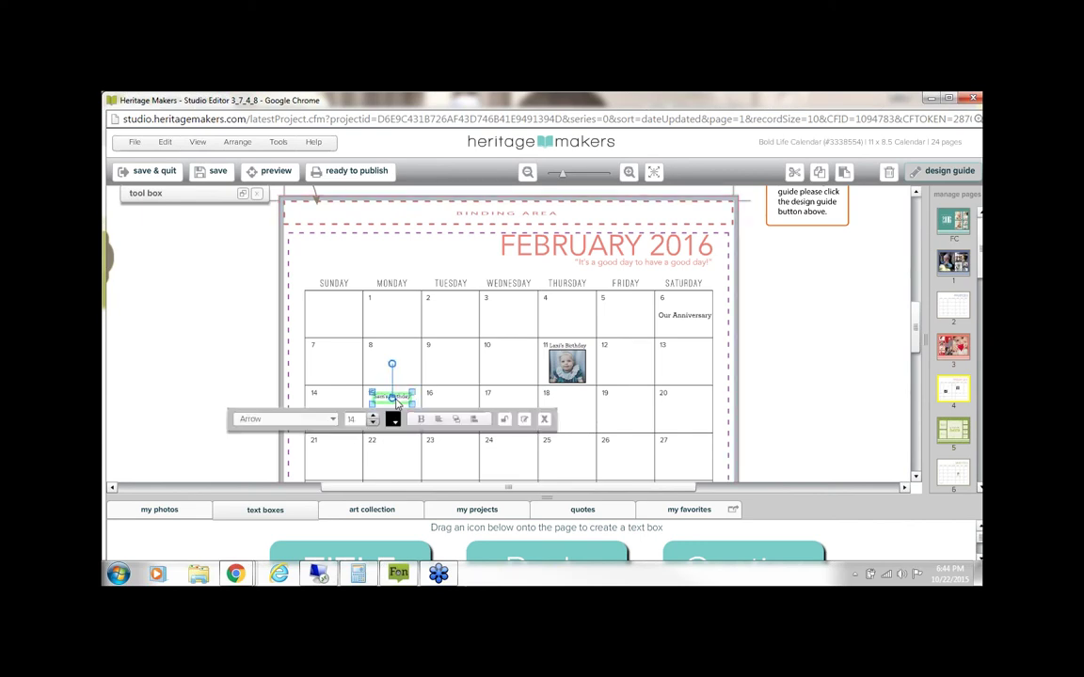
{"action": "left_click", "coordinate": [504, 419]}
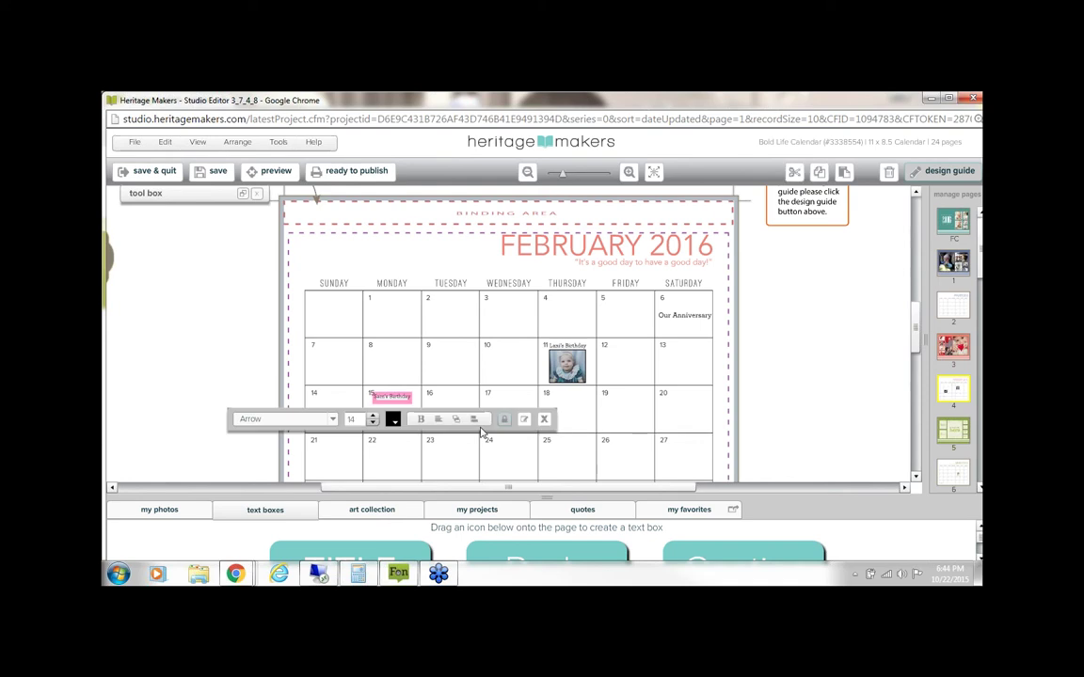
{"action": "left_click", "coordinate": [400, 397]}
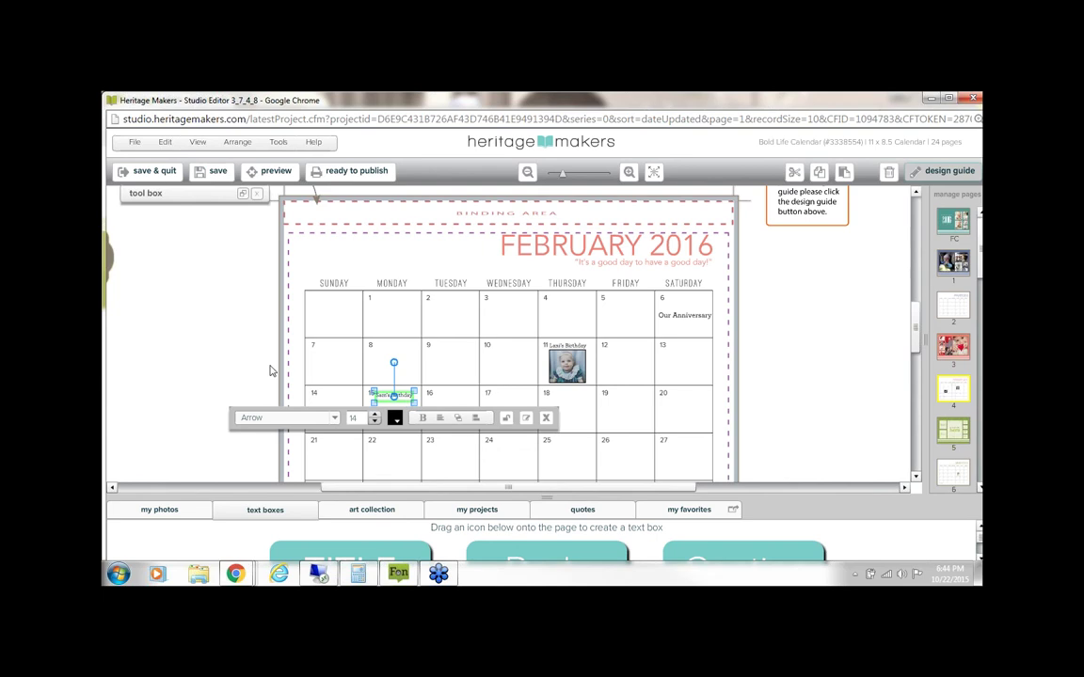
{"action": "left_click", "coordinate": [384, 405]}
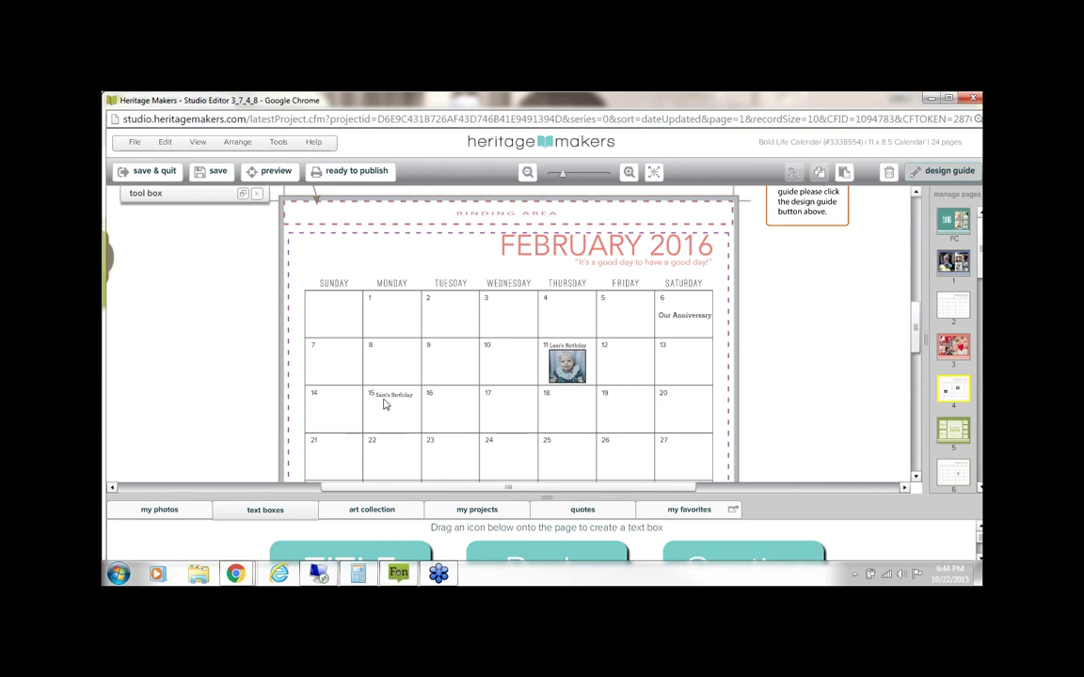
Step: Duplicate the February 11 photo and move the copy into the February 15 cell below its birthday label
{"action": "left_click", "coordinate": [566, 365]}
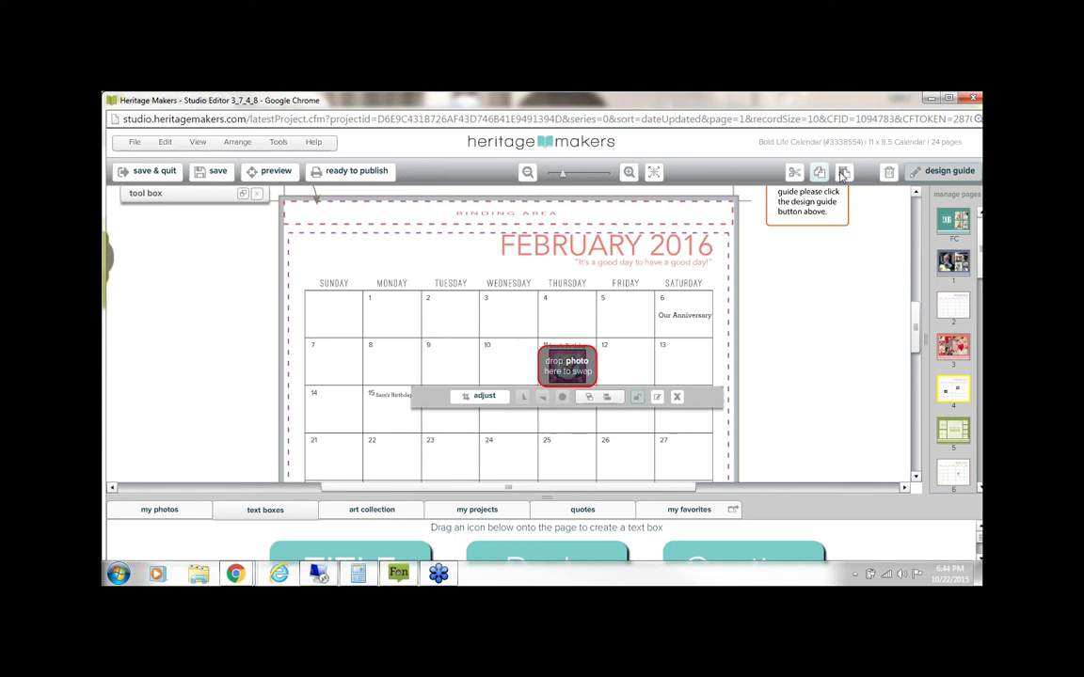
{"action": "left_click", "coordinate": [844, 173]}
{"action": "left_click_drag", "start_coordinate": [595, 389], "coordinate": [404, 422]}
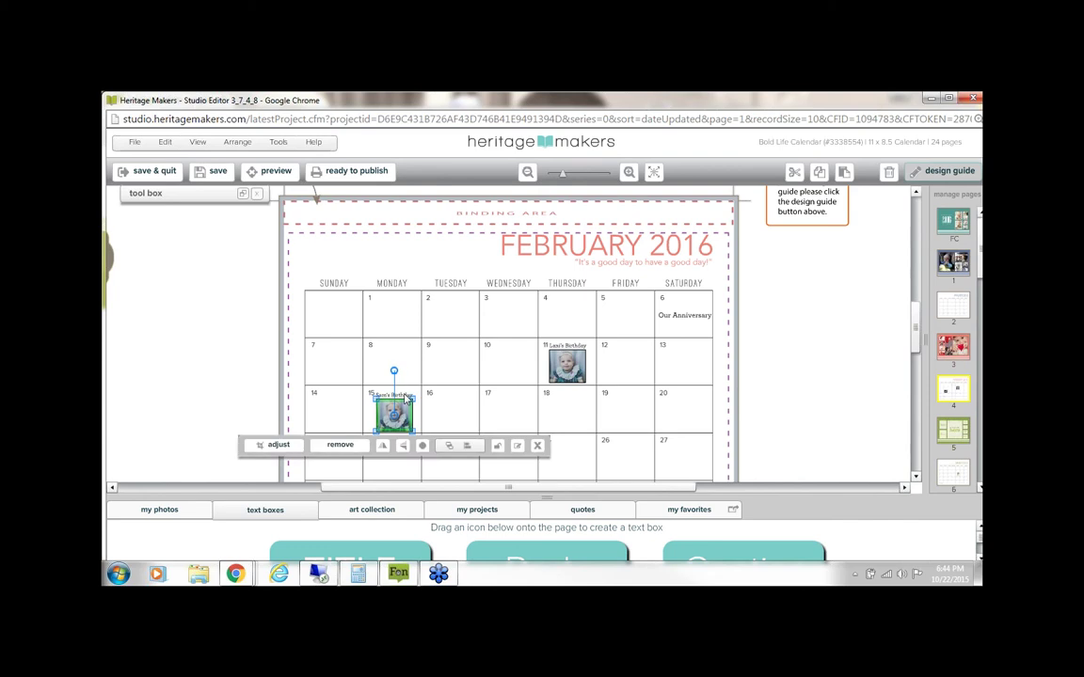
Step: Fine-tune the alignment of the February 15 label and photo, and lock the photo in place
{"action": "left_click", "coordinate": [403, 396]}
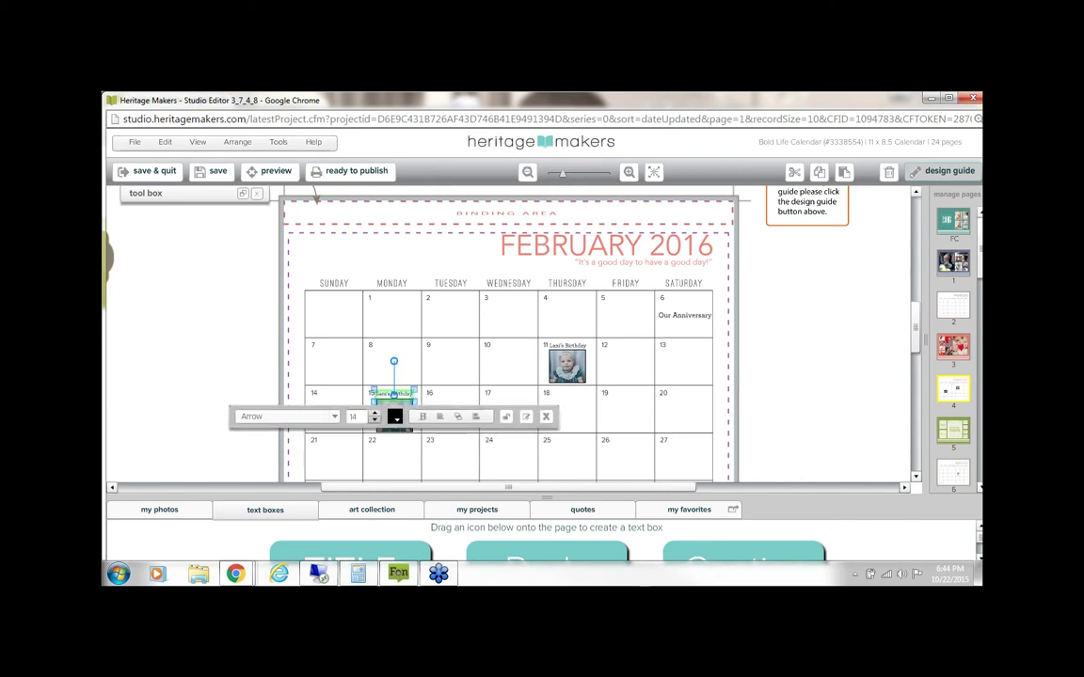
{"action": "left_click", "coordinate": [780, 411]}
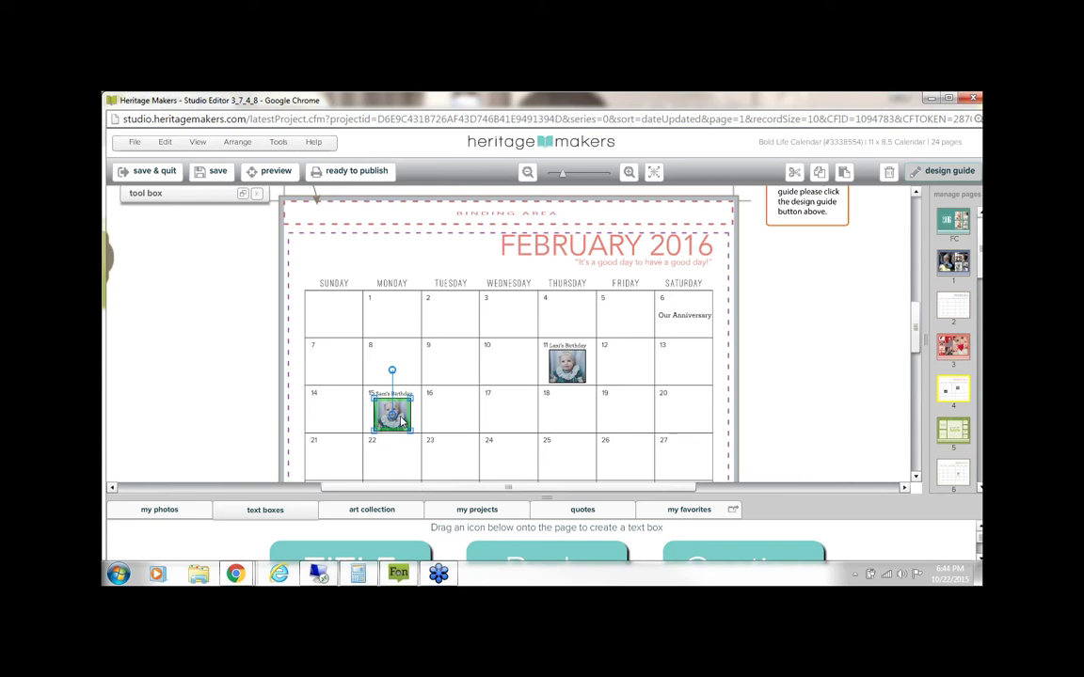
{"action": "left_click", "coordinate": [403, 424]}
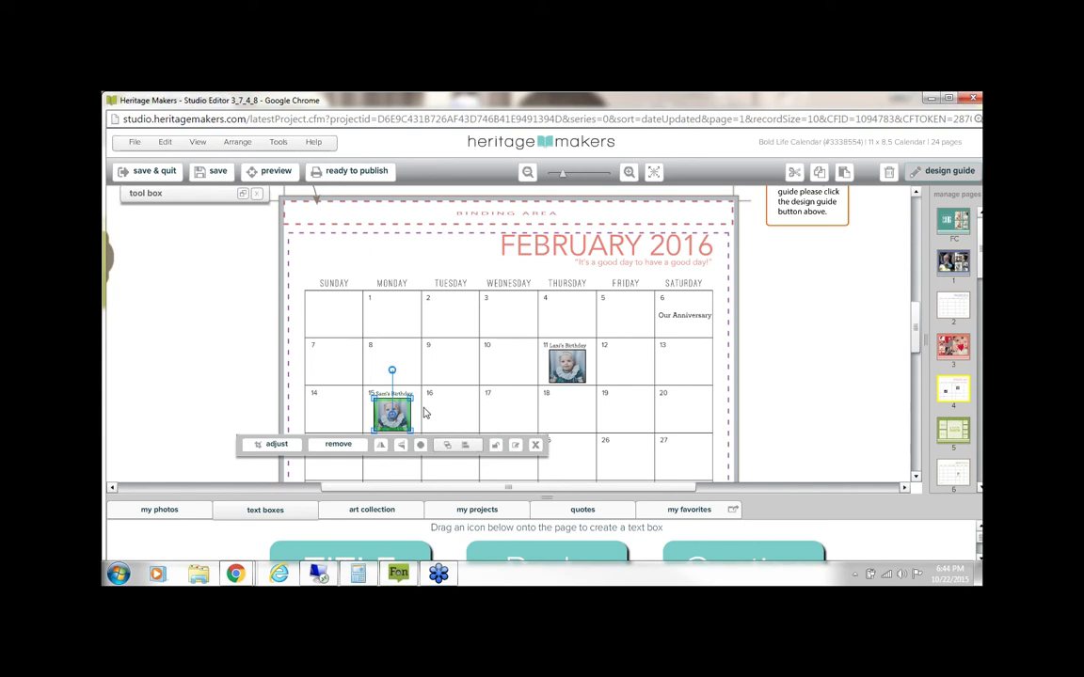
{"action": "mouse_move", "coordinate": [392, 423]}
{"action": "left_mouse_down"}
{"action": "mouse_move", "coordinate": [384, 421]}
{"action": "mouse_move", "coordinate": [394, 424]}
{"action": "left_mouse_up"}
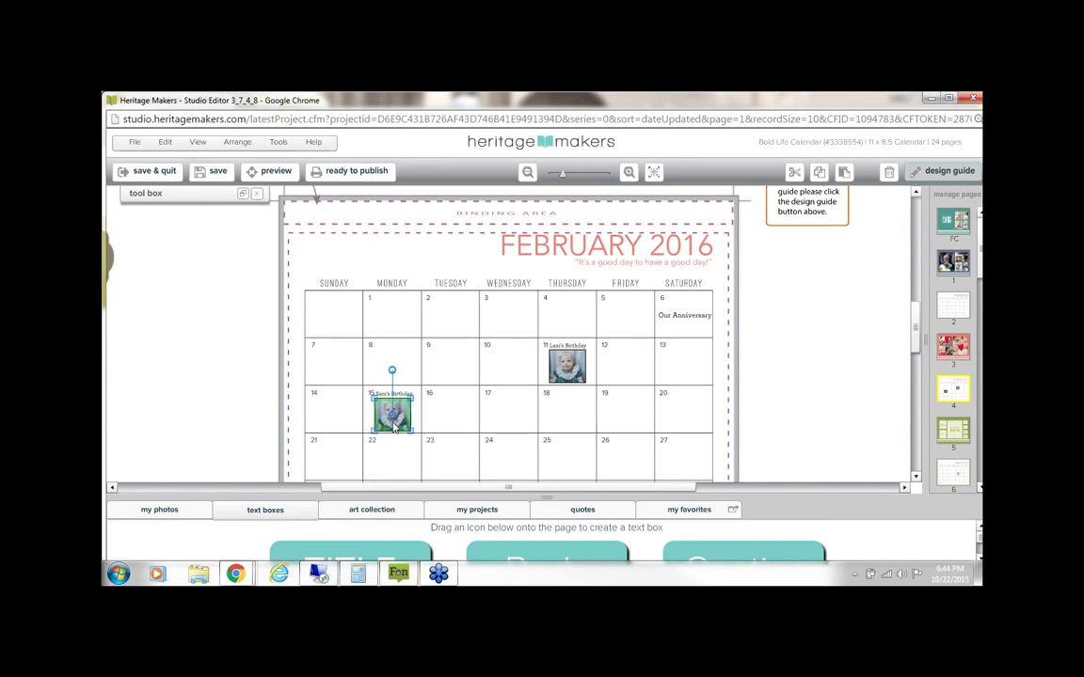
{"action": "left_click", "coordinate": [495, 447]}
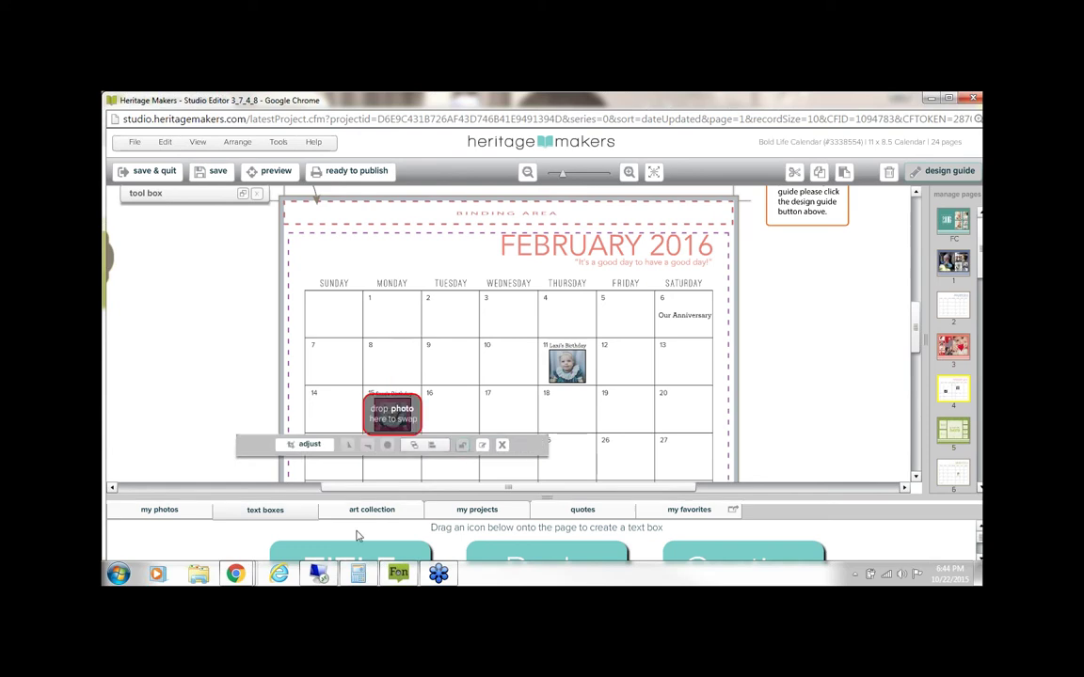
Step: Open the Nieces and Nephews photo album and enlarge the photo browsing area to show its thumbnails
{"action": "left_click", "coordinate": [175, 511]}
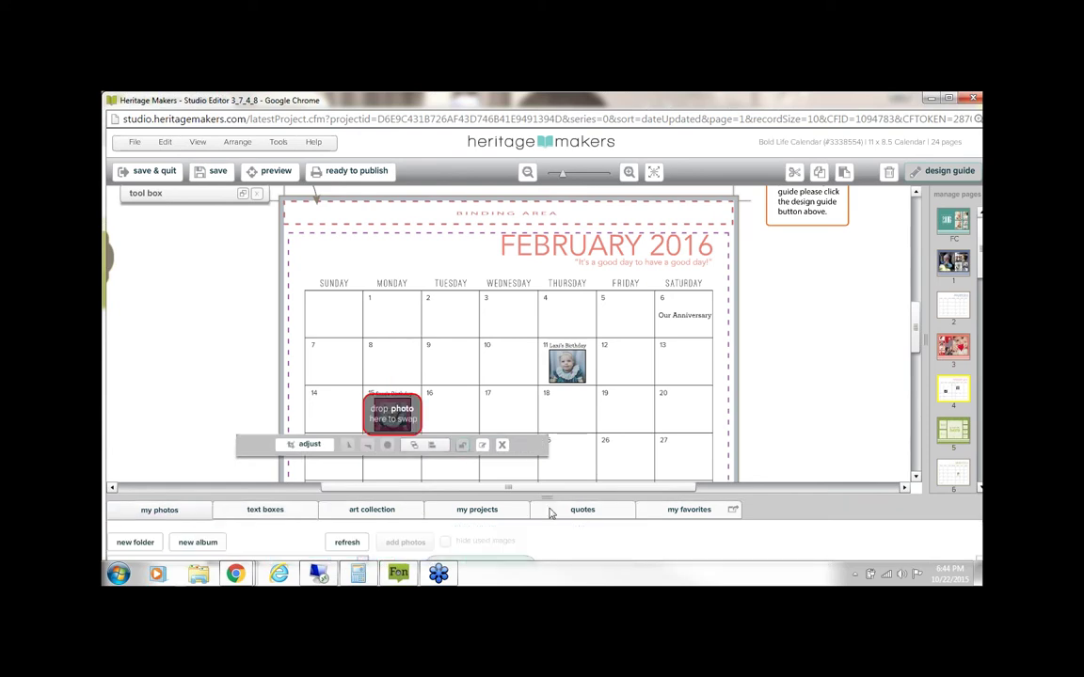
{"action": "left_click_drag", "start_coordinate": [551, 497], "coordinate": [551, 495]}
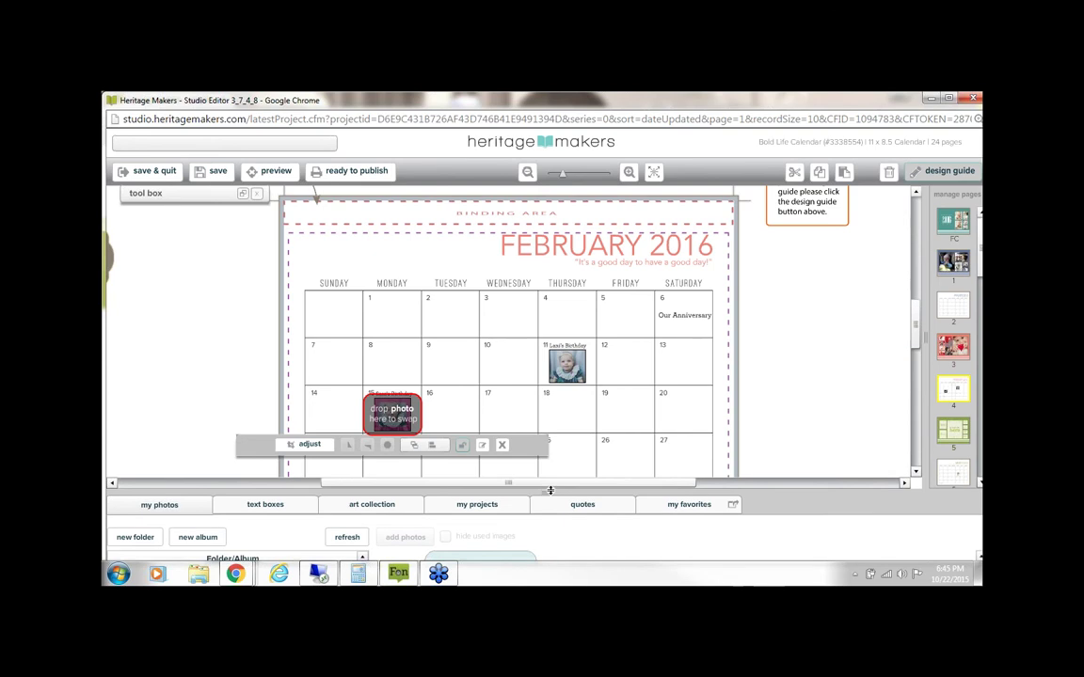
{"action": "left_click", "coordinate": [363, 548]}
{"action": "left_click", "coordinate": [363, 548]}
{"action": "left_click", "coordinate": [361, 524]}
{"action": "left_click", "coordinate": [326, 542]}
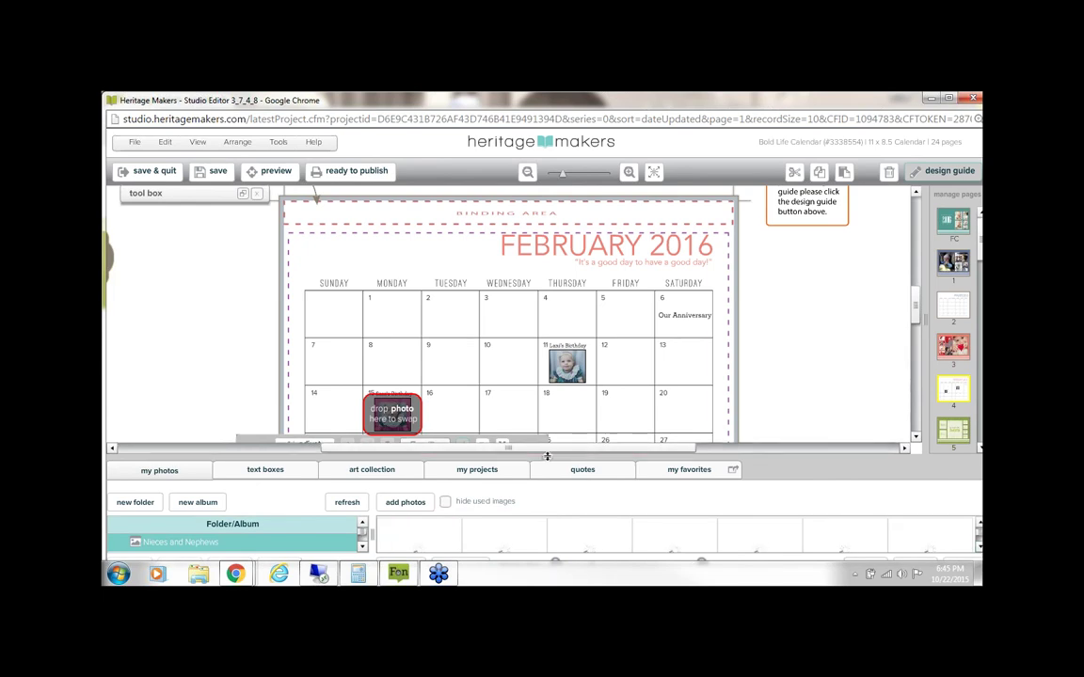
{"action": "left_click_drag", "start_coordinate": [546, 456], "coordinate": [548, 412]}
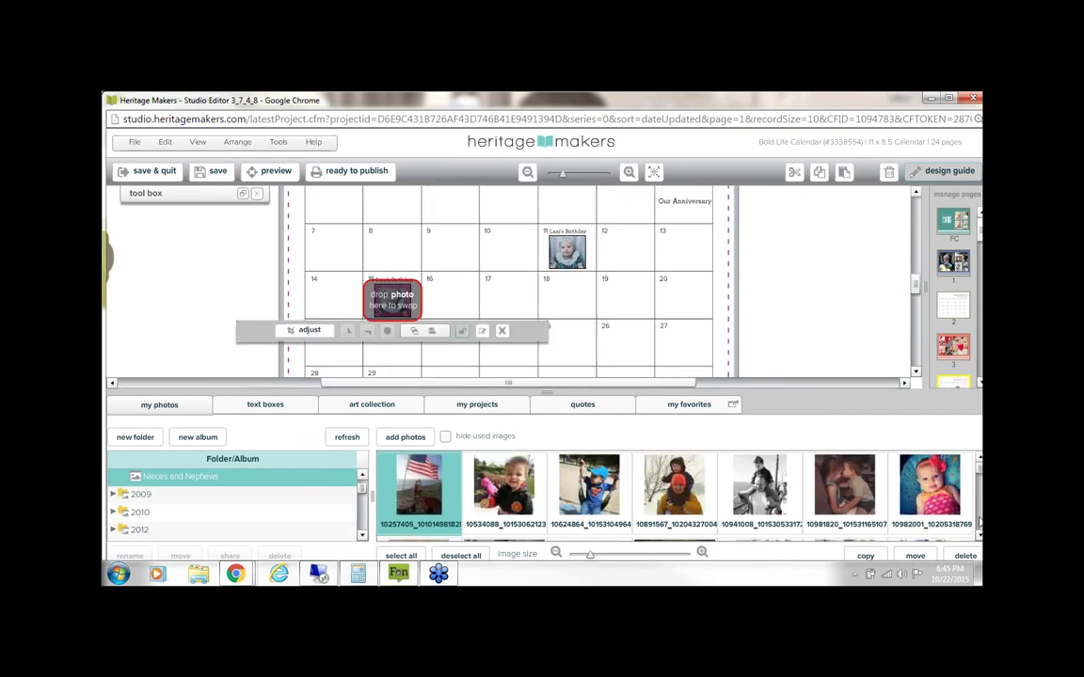
Step: Swap the February 15 photo for the album picture of the smiling boy in the red shirt
{"action": "left_click", "coordinate": [978, 535]}
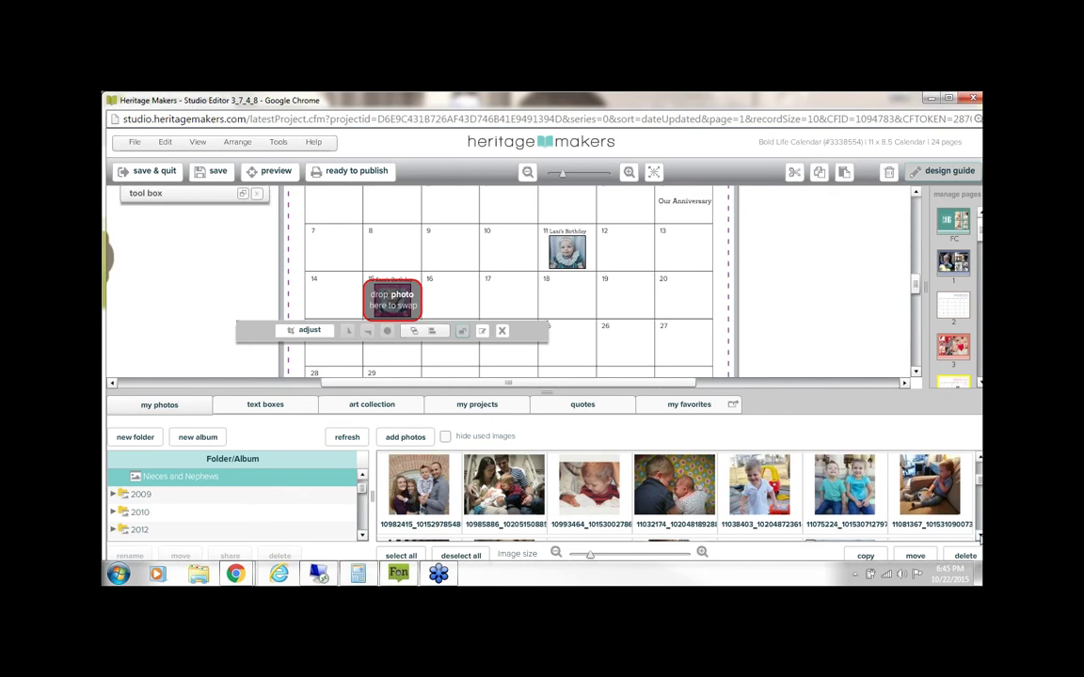
{"action": "left_click", "coordinate": [978, 535]}
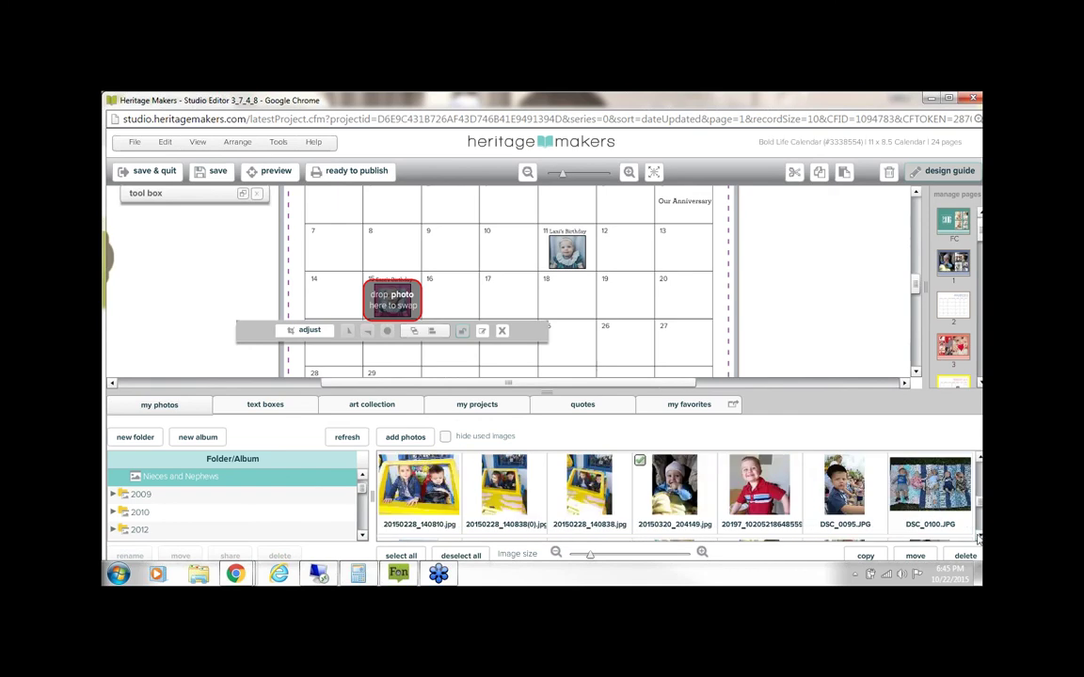
{"action": "left_click_drag", "start_coordinate": [755, 485], "coordinate": [404, 305]}
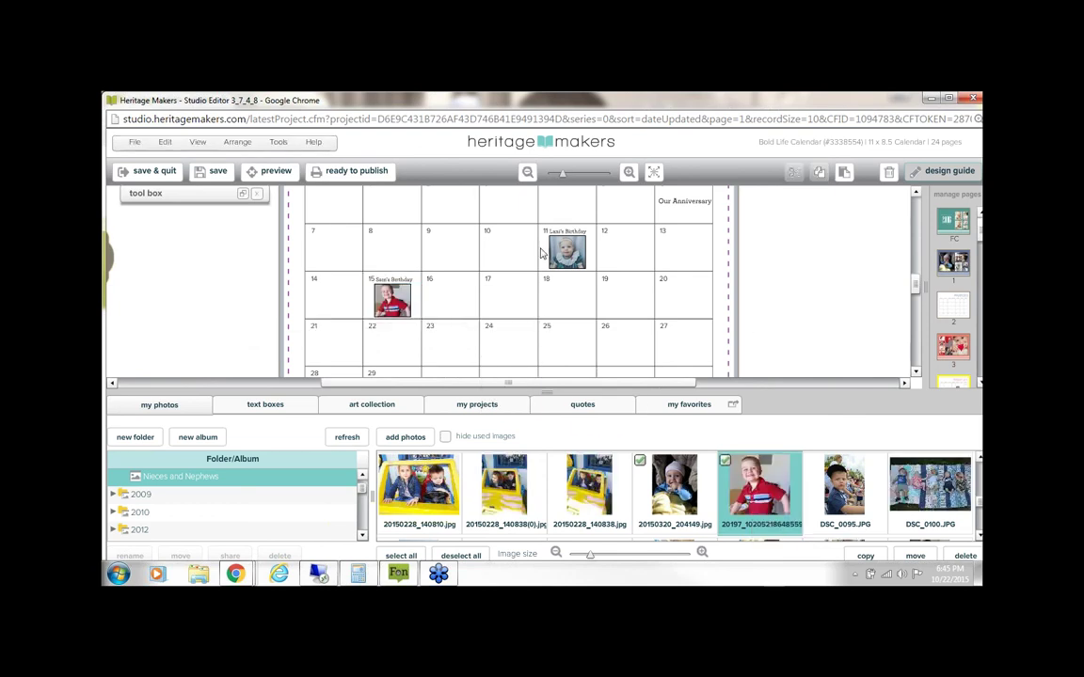
Step: Scale the February 15 photo to 15.7 and pan it downward inside its frame, applying the adjustment
{"action": "left_click", "coordinate": [629, 173]}
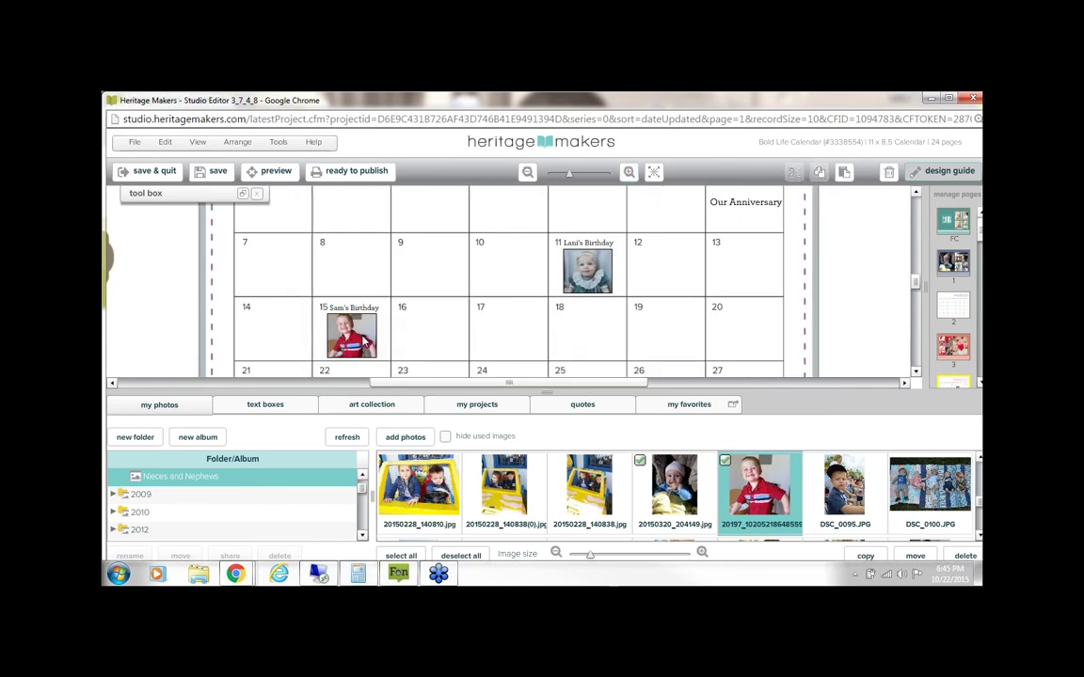
{"action": "left_click", "coordinate": [365, 343]}
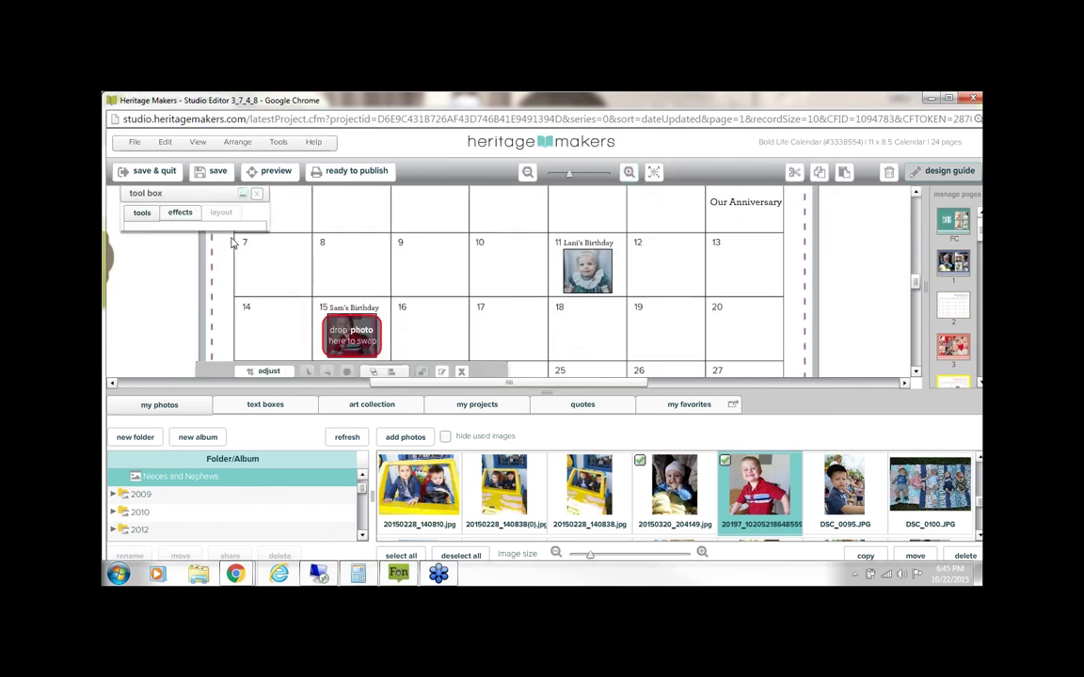
{"action": "left_click", "coordinate": [242, 193]}
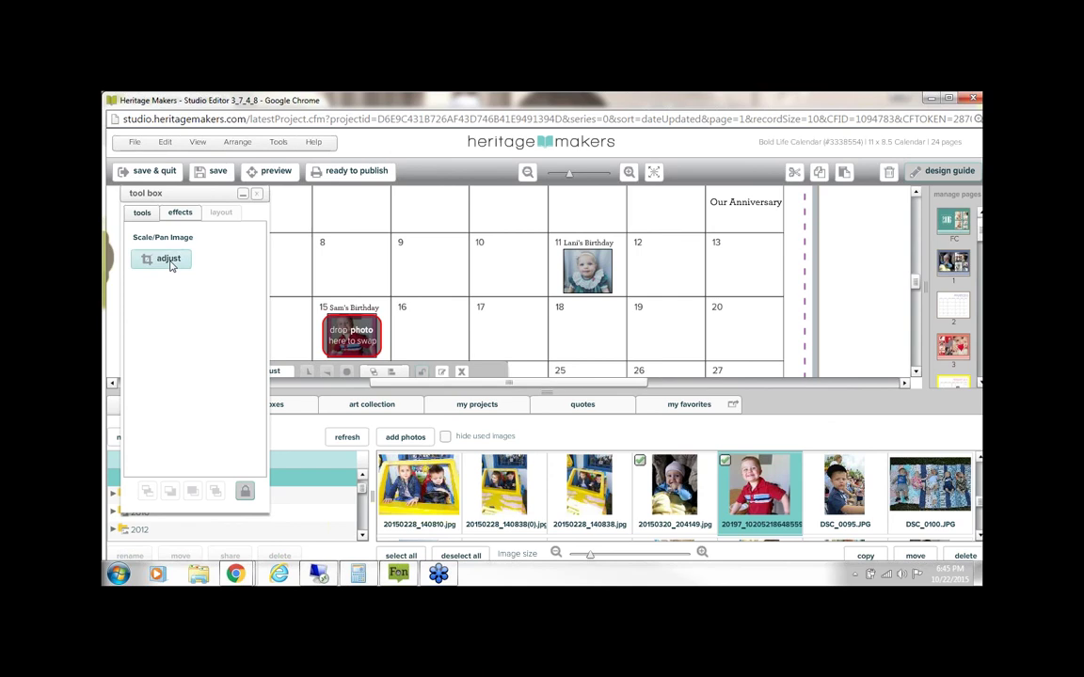
{"action": "left_click", "coordinate": [168, 260]}
{"action": "left_click", "coordinate": [252, 292]}
{"action": "left_click", "coordinate": [252, 291]}
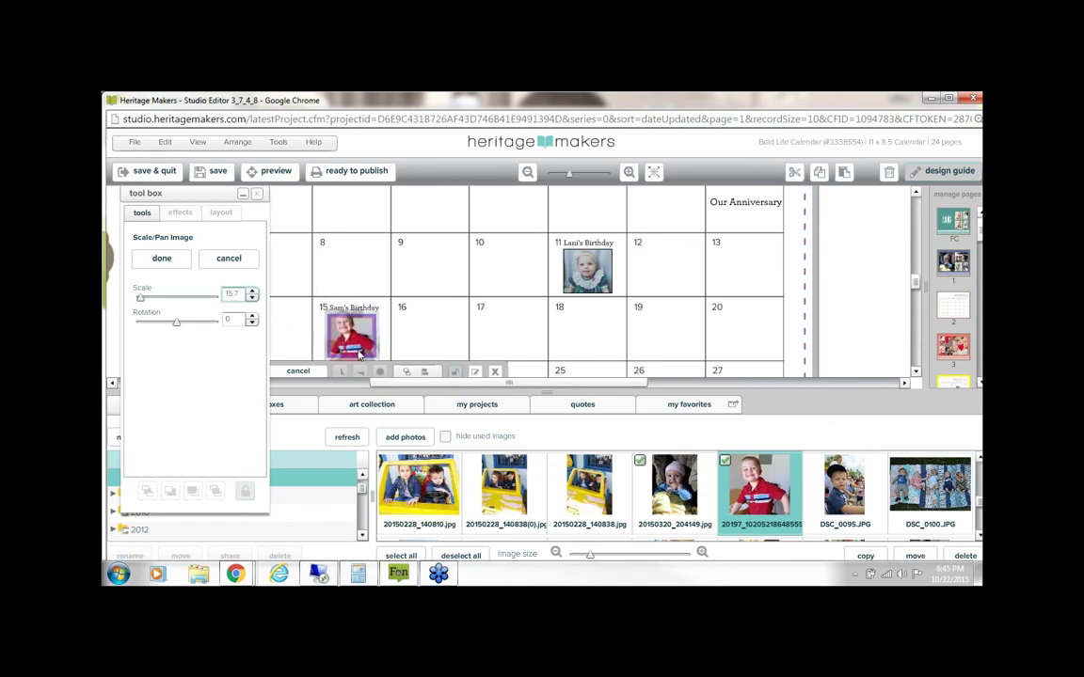
{"action": "left_click_drag", "start_coordinate": [356, 341], "coordinate": [359, 349]}
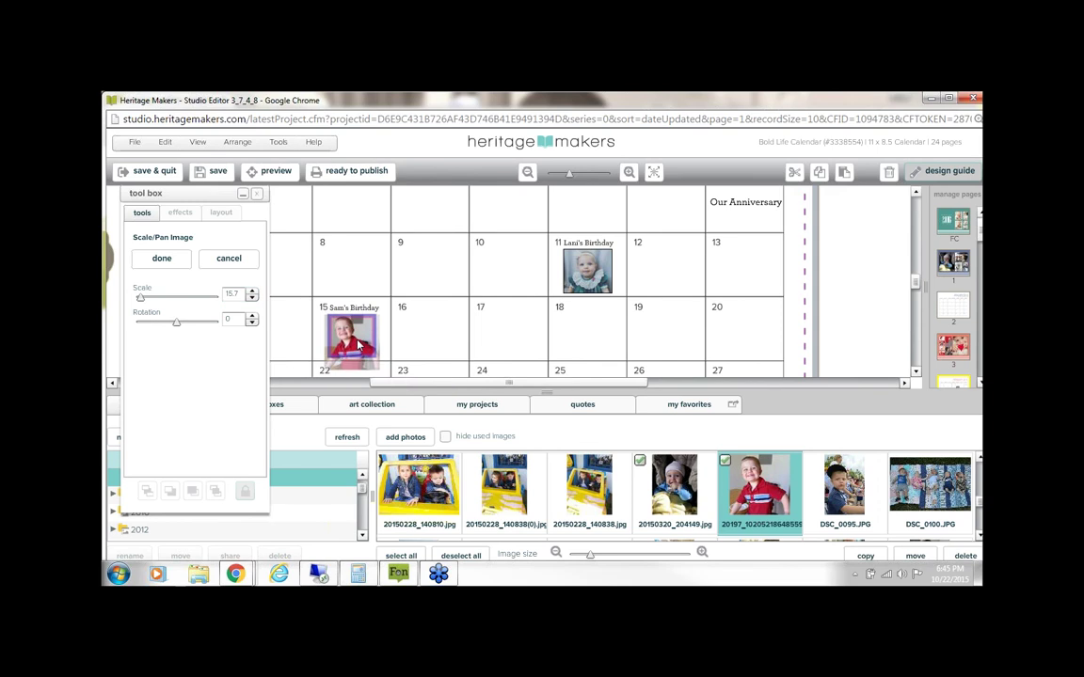
{"action": "left_click", "coordinate": [162, 260]}
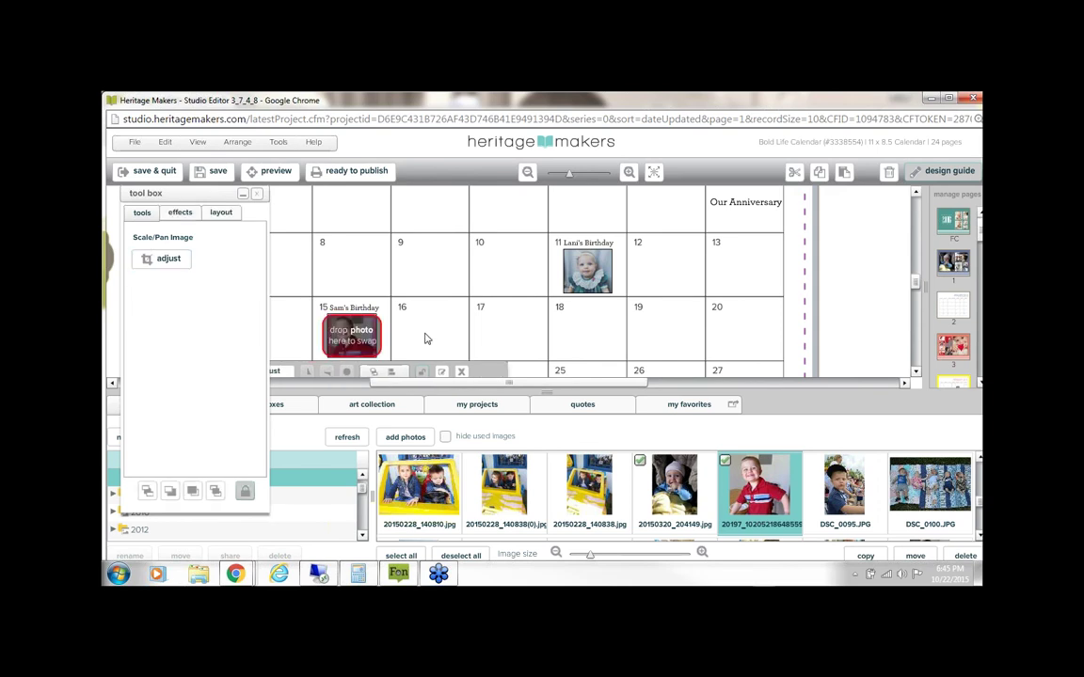
Step: Readjust the February 15 photo by panning it slightly up within its frame, and apply the change
{"action": "left_click", "coordinate": [628, 174]}
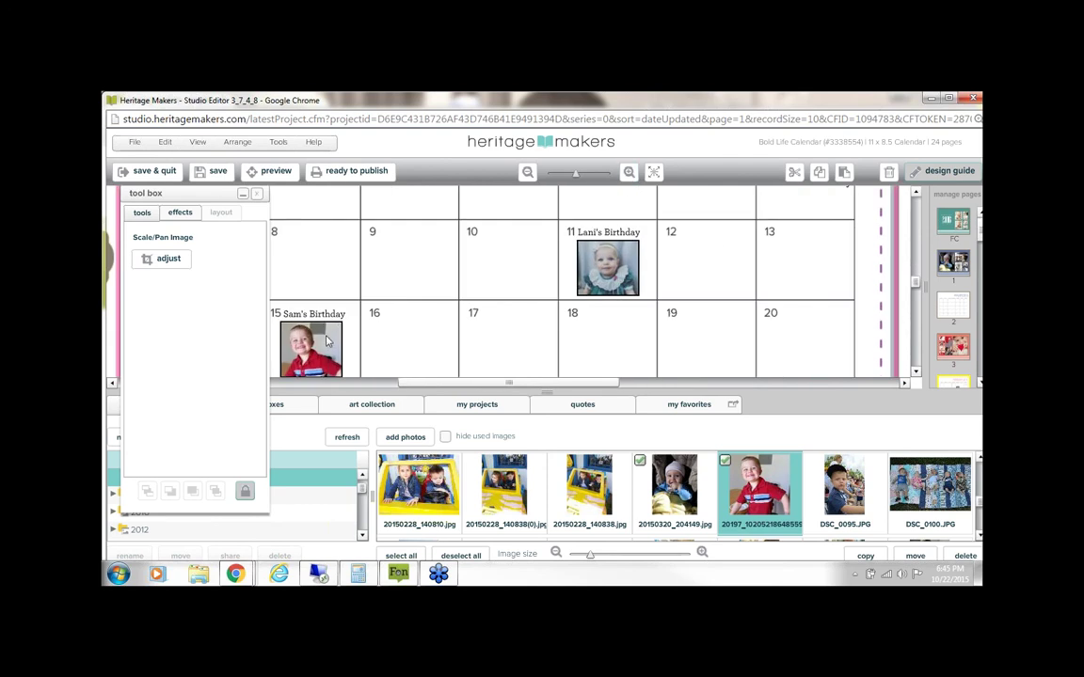
{"action": "left_click", "coordinate": [166, 256]}
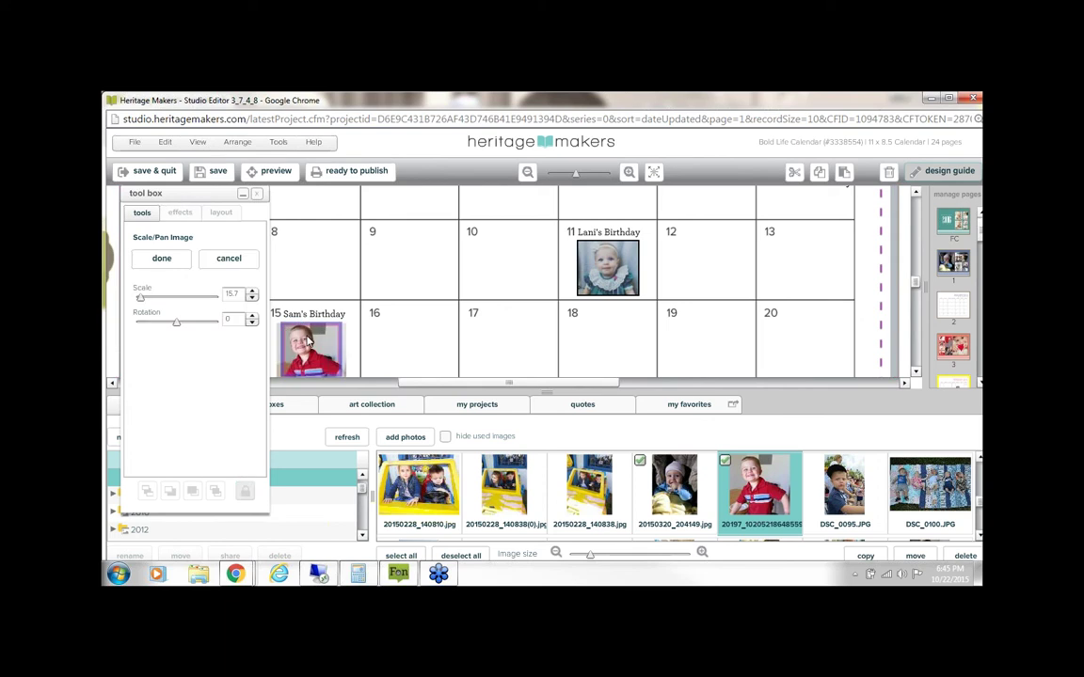
{"action": "left_click_drag", "start_coordinate": [306, 340], "coordinate": [310, 337]}
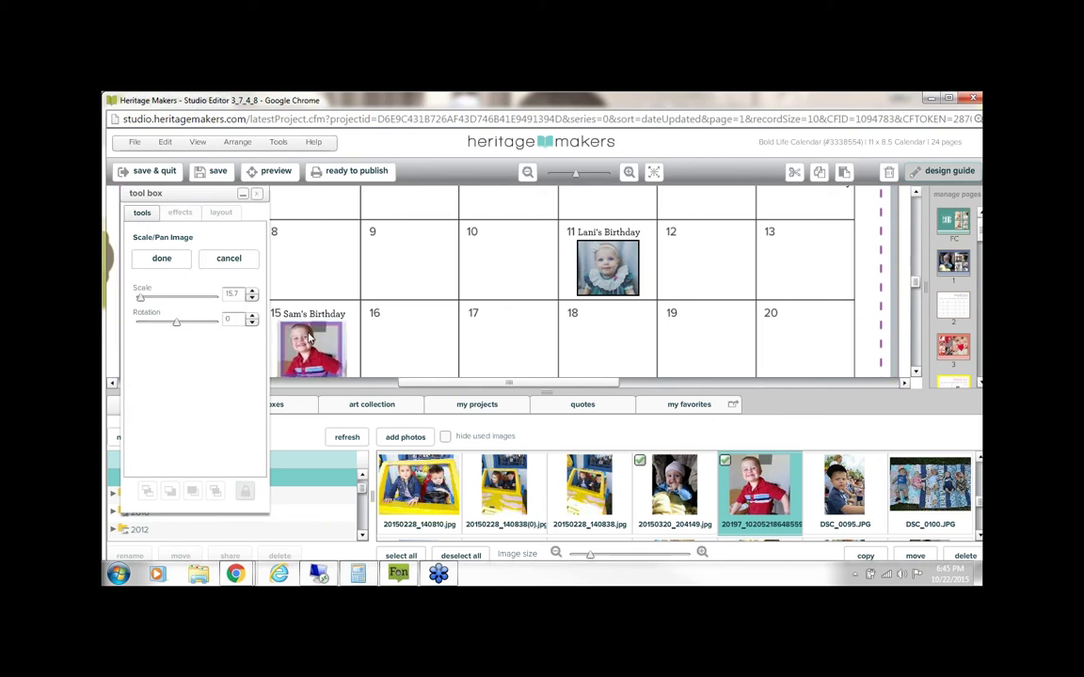
{"action": "left_click", "coordinate": [165, 260]}
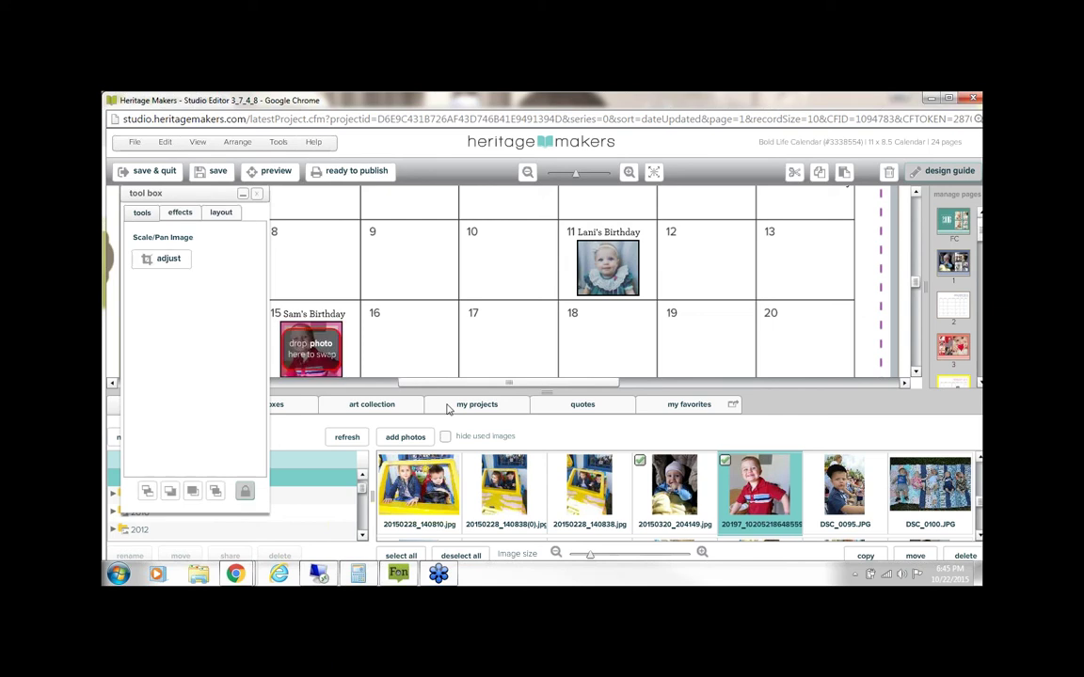
Step: Try panning the February 15 photo lower within its frame, and apply the adjustment
{"action": "left_click", "coordinate": [303, 335]}
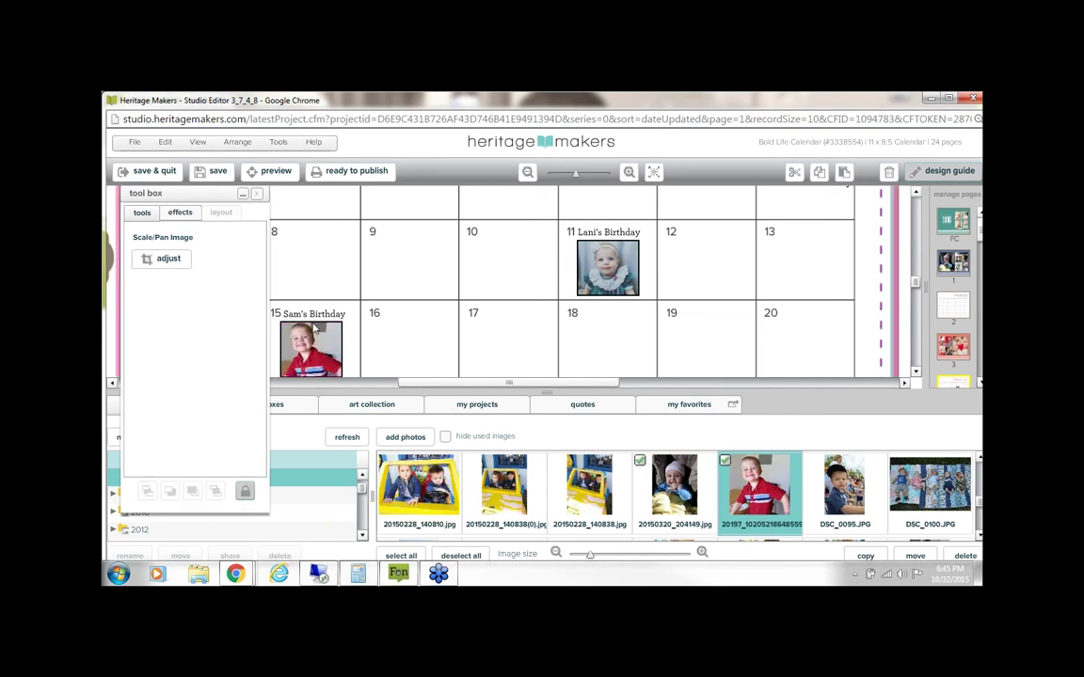
{"action": "left_click", "coordinate": [170, 258]}
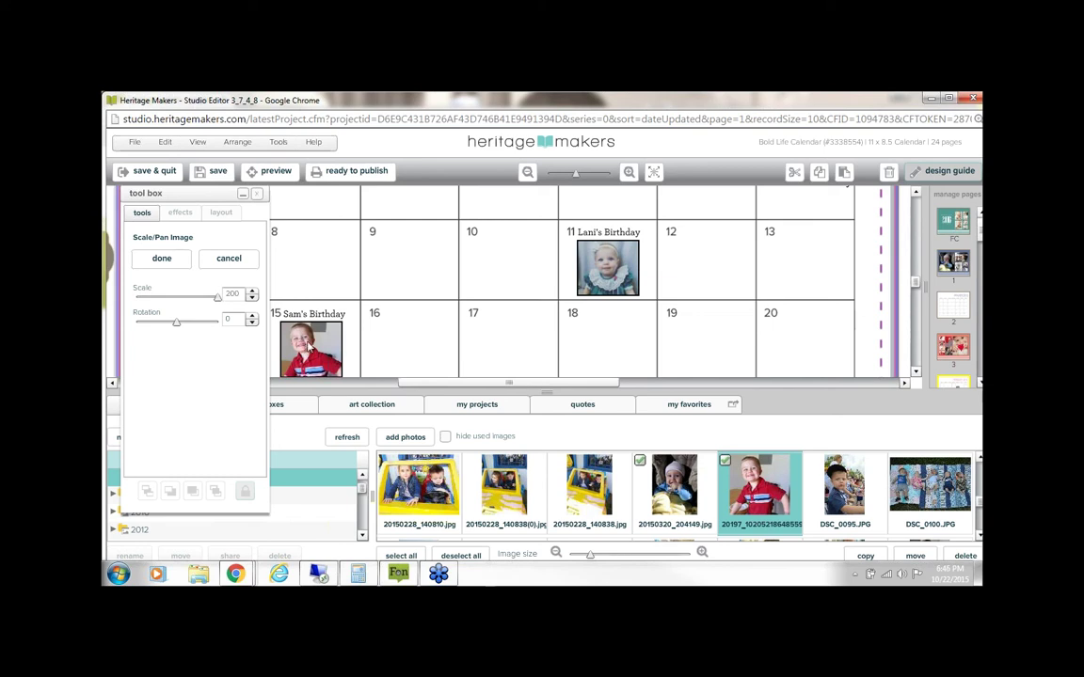
{"action": "left_click", "coordinate": [162, 258]}
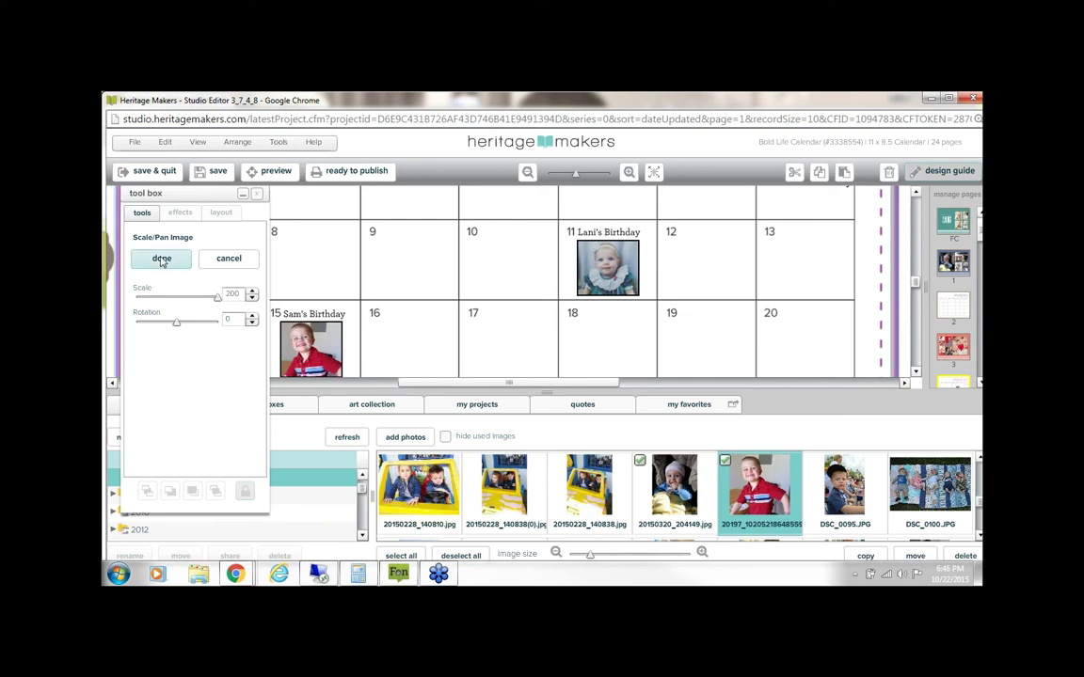
{"action": "left_click", "coordinate": [168, 259]}
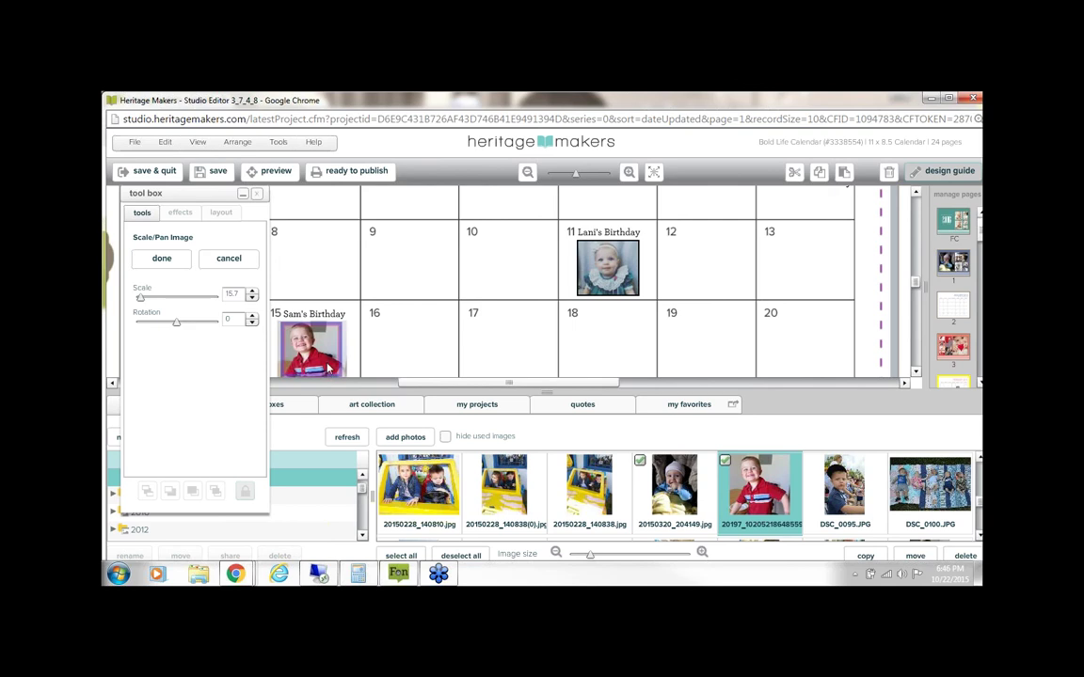
{"action": "left_click", "coordinate": [162, 258]}
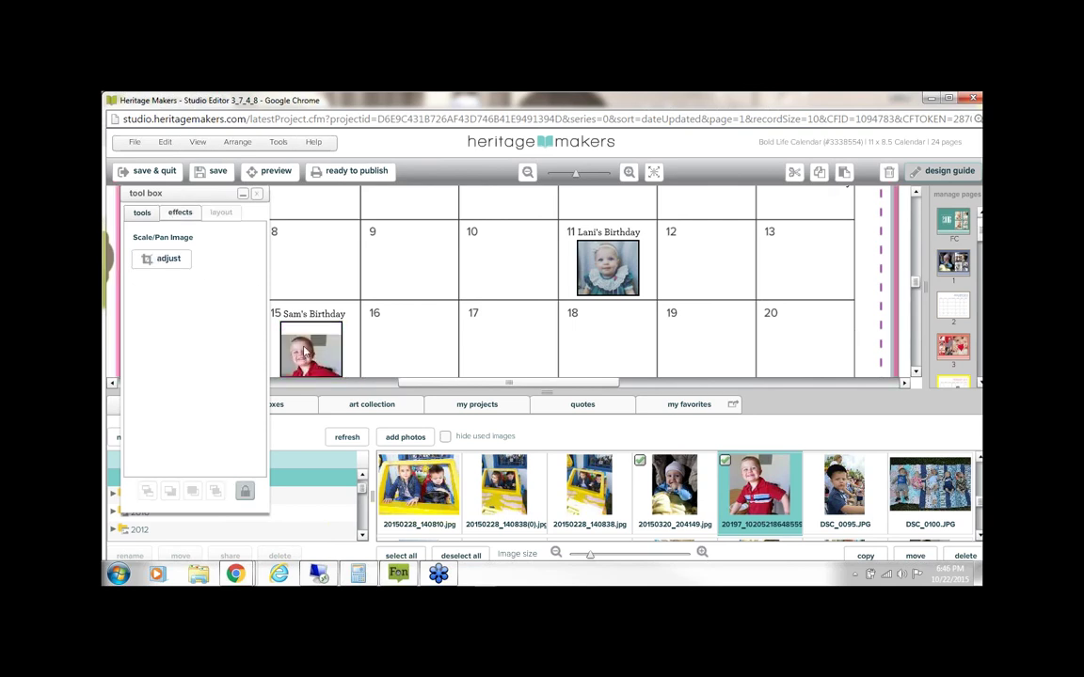
Step: Pan the February 15 photo back up and slightly right so the boy's head and shirt fill the frame, and apply it
{"action": "left_click", "coordinate": [171, 259]}
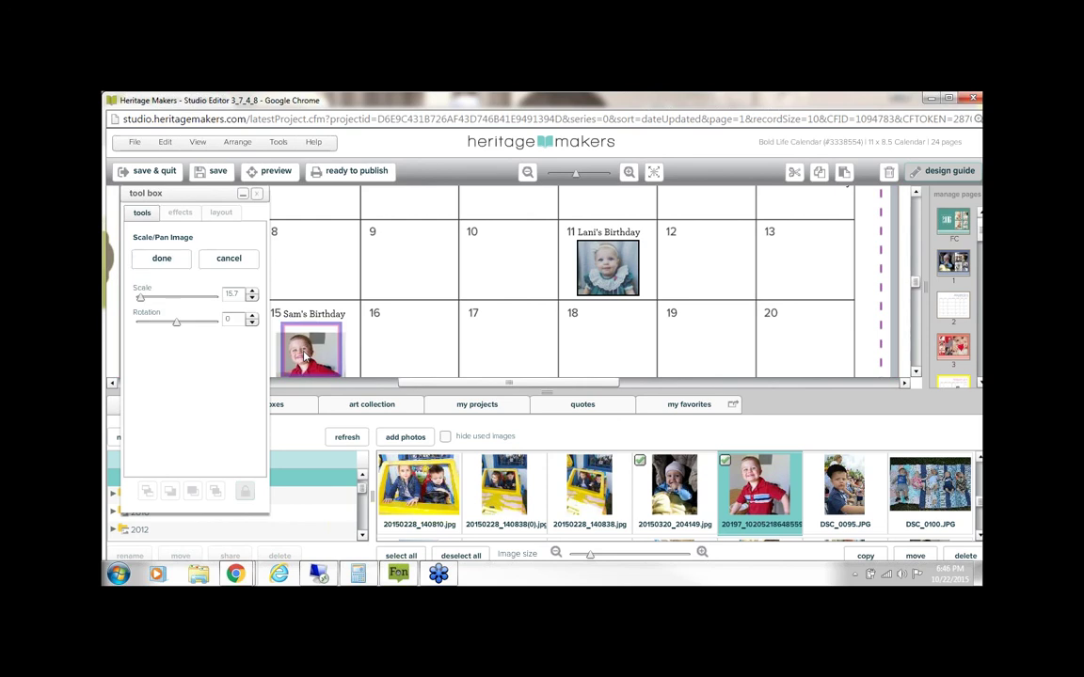
{"action": "left_click_drag", "start_coordinate": [304, 353], "coordinate": [310, 345]}
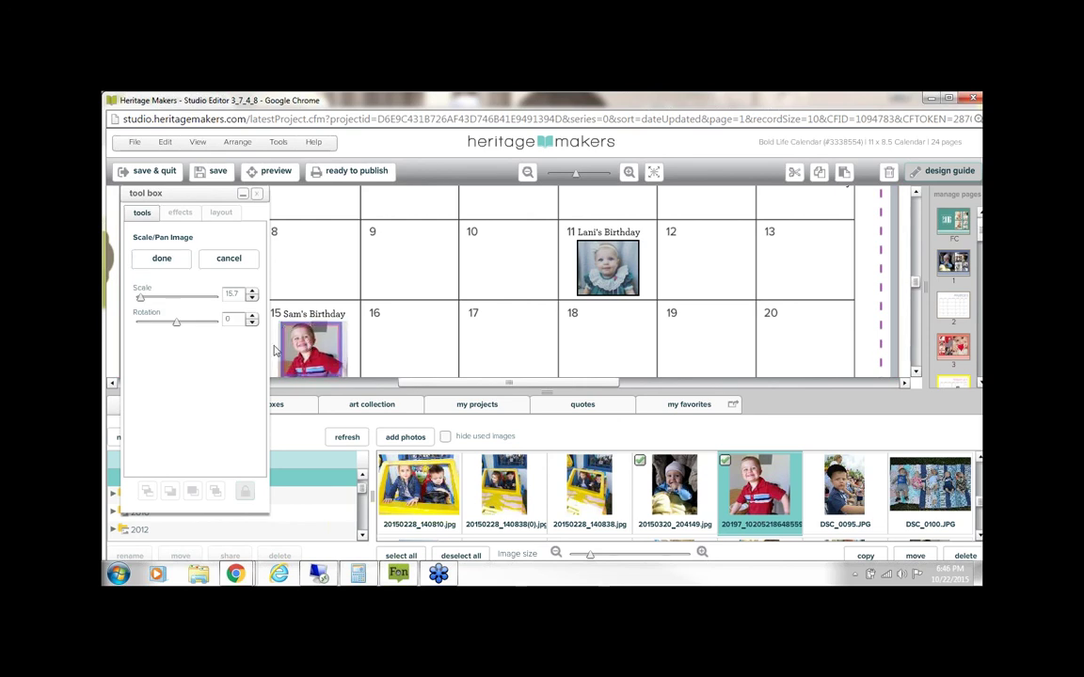
{"action": "left_click", "coordinate": [161, 259]}
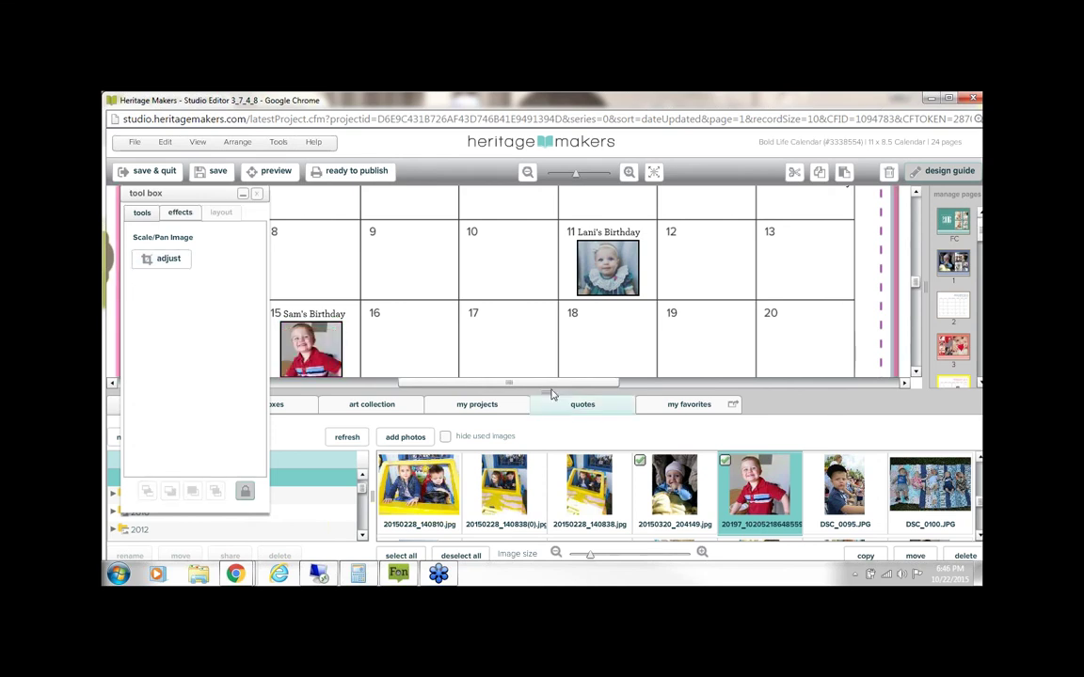
Step: Shrink the photo browsing area, minimize the tool box, and select the birthday label above the February 15 photo
{"action": "left_click_drag", "start_coordinate": [546, 392], "coordinate": [547, 506]}
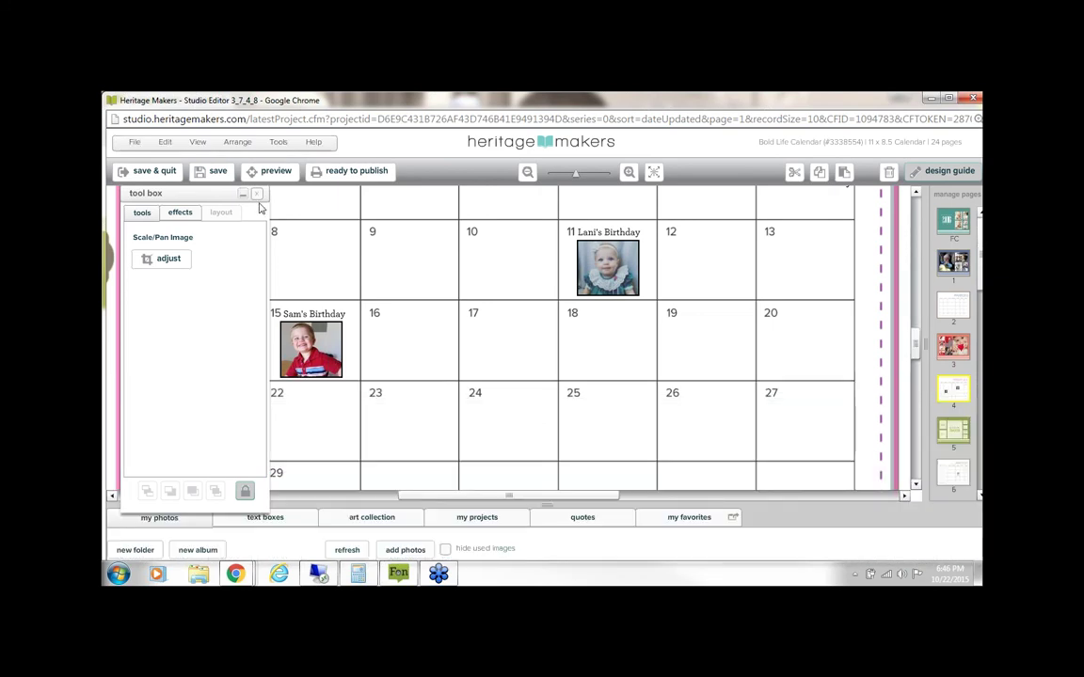
{"action": "left_click", "coordinate": [242, 193]}
{"action": "left_click", "coordinate": [318, 319]}
{"action": "double_click", "coordinate": [335, 322]}
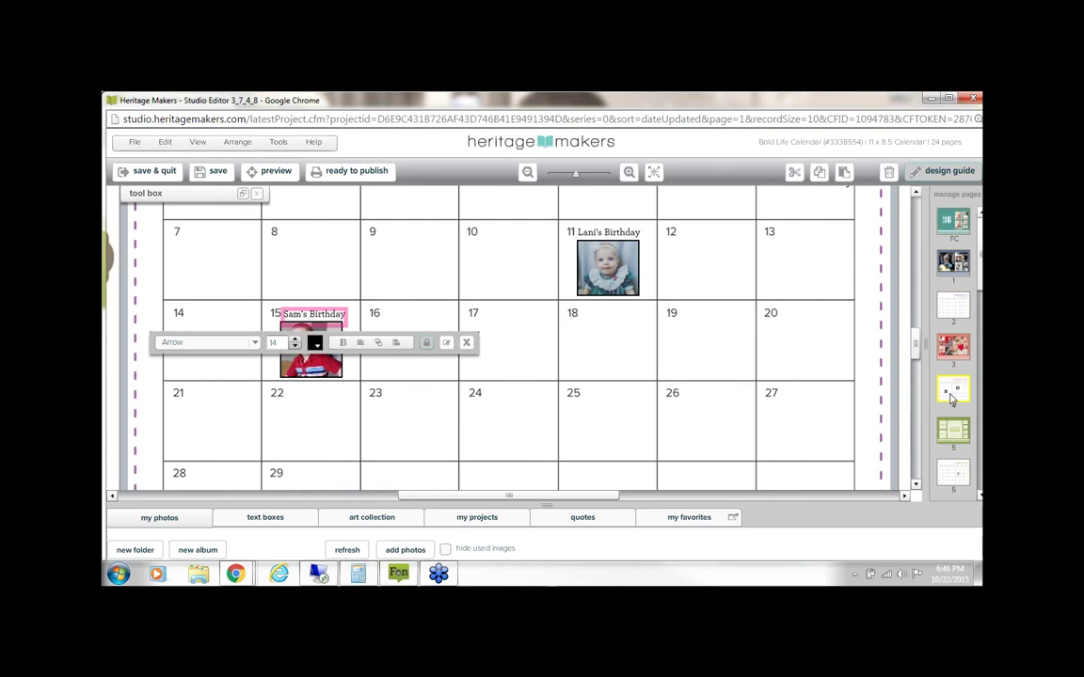
Step: Open the March 2016 calendar page and enlarge it enough to read its dates
{"action": "left_click", "coordinate": [954, 476]}
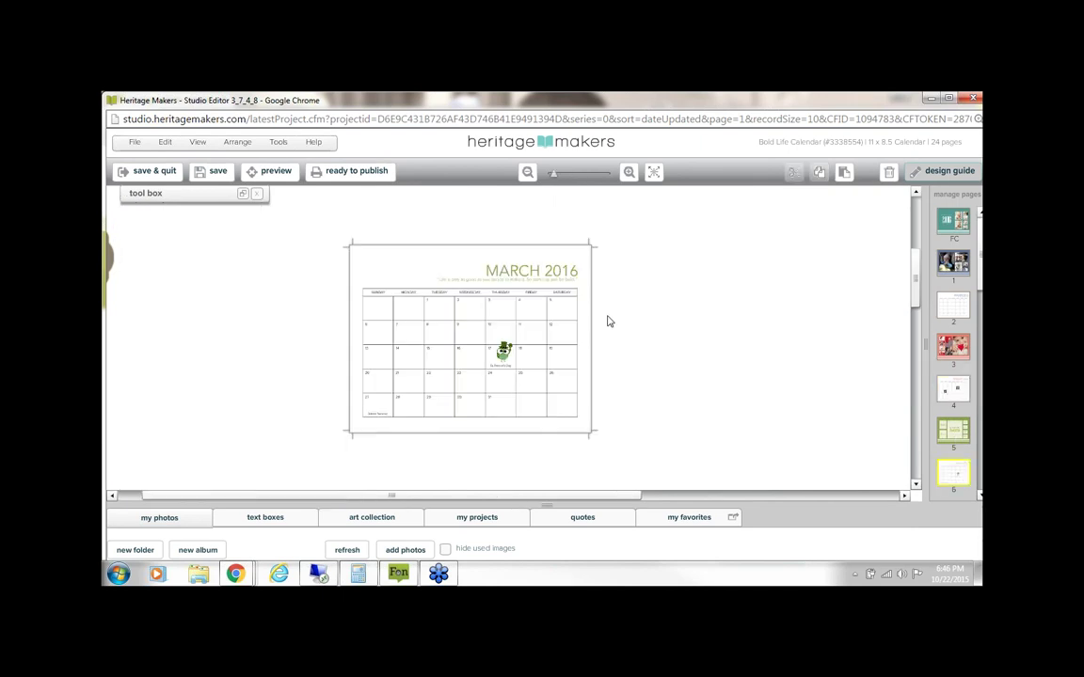
{"action": "left_click", "coordinate": [629, 172]}
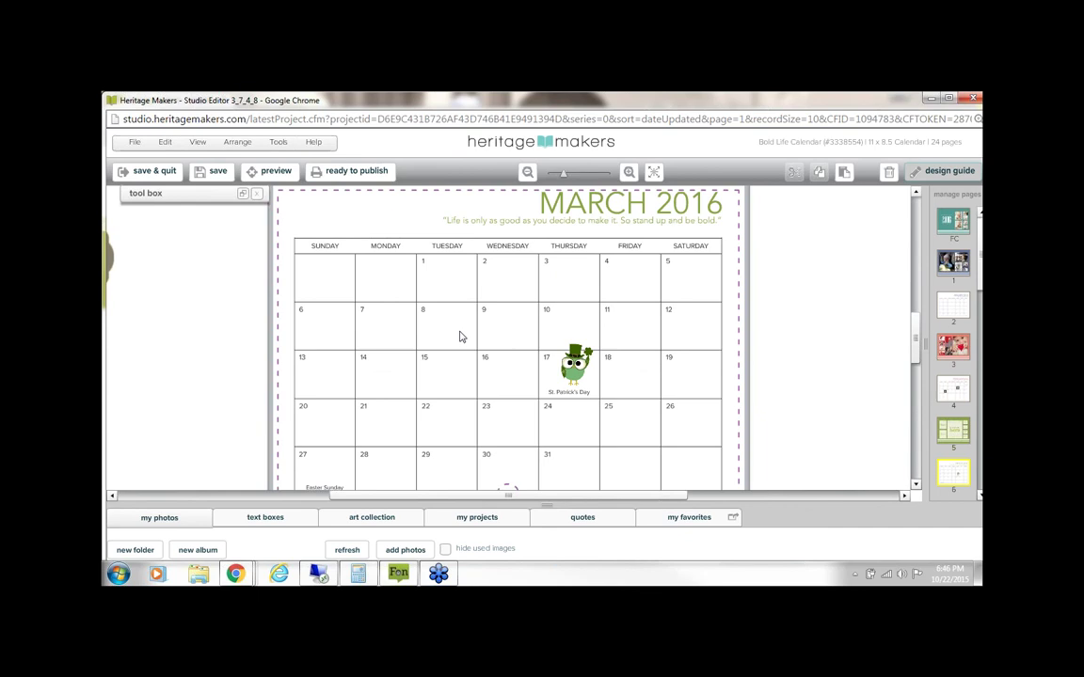
Step: Paste the copied birthday caption onto the March 2016 page and position it in the March 8 box
{"action": "key", "text": "ctrl+v"}
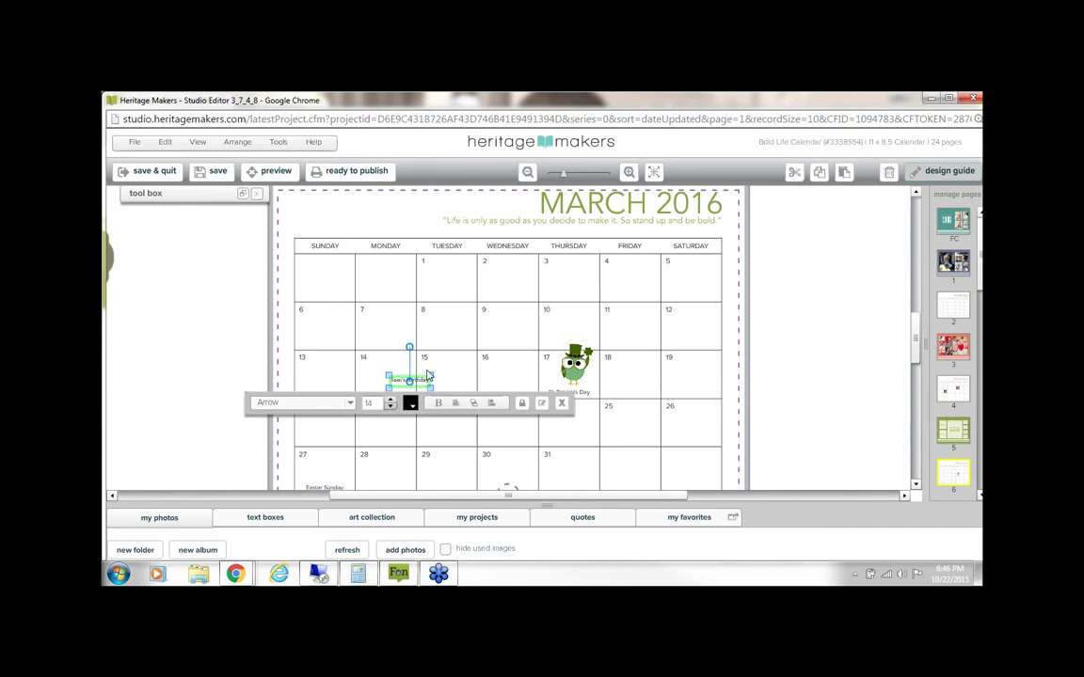
{"action": "left_click_drag", "start_coordinate": [449, 334], "coordinate": [458, 329]}
{"action": "left_click", "coordinate": [387, 269]}
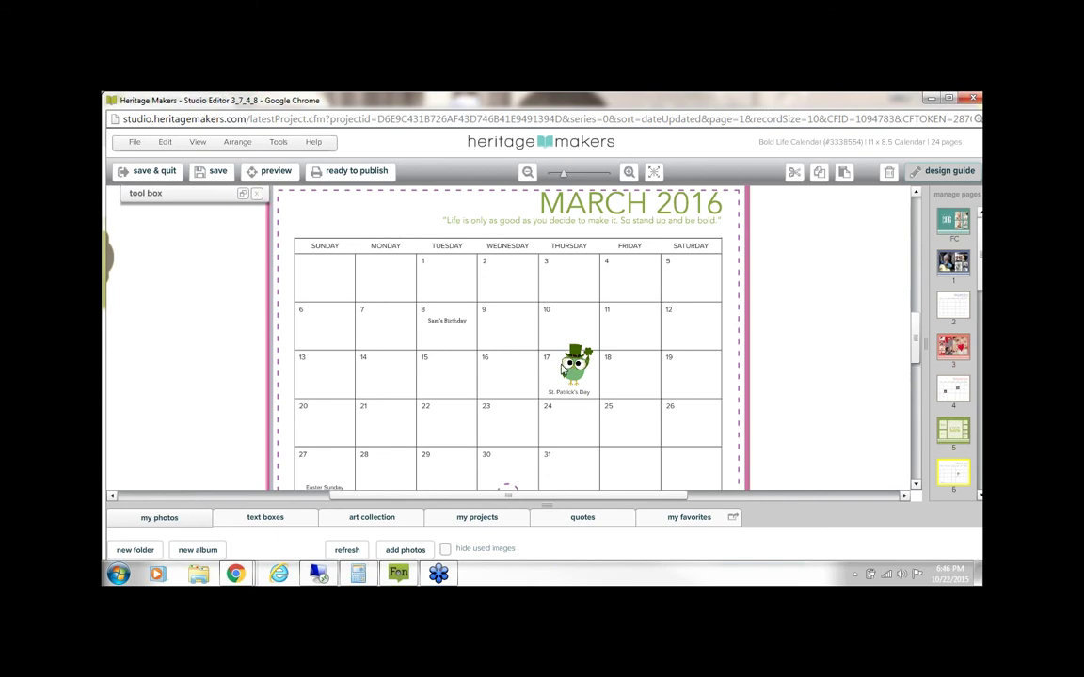
{"action": "left_click", "coordinate": [450, 322]}
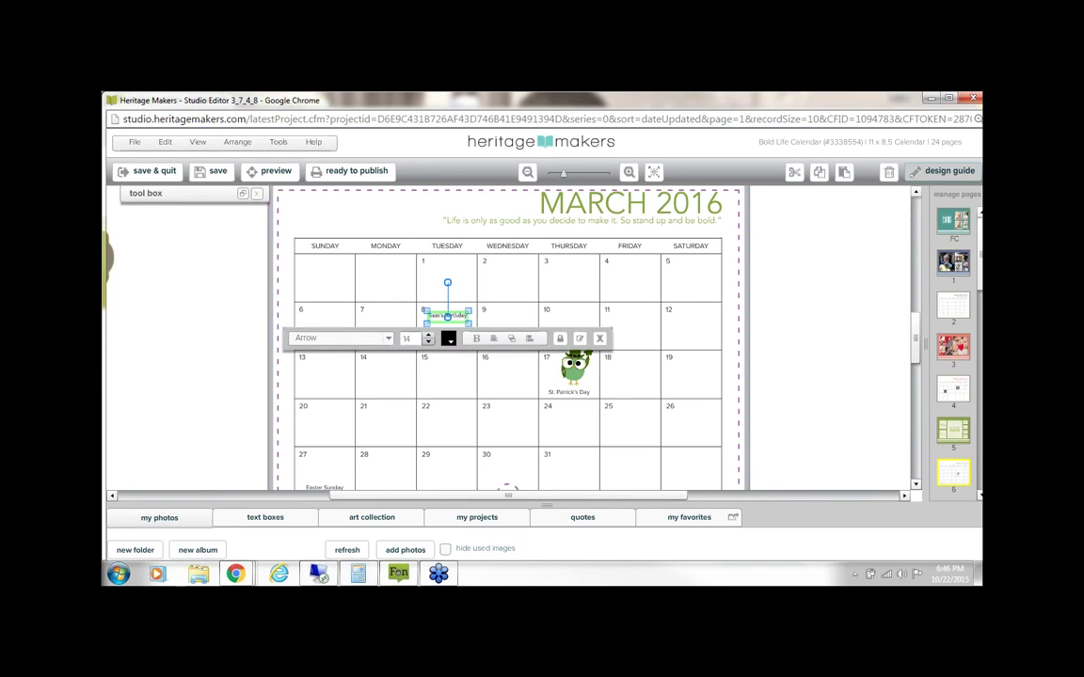
Step: Copy the birthday caption and photo together from the February 11 box and return to the March 2016 page
{"action": "left_click", "coordinate": [954, 349]}
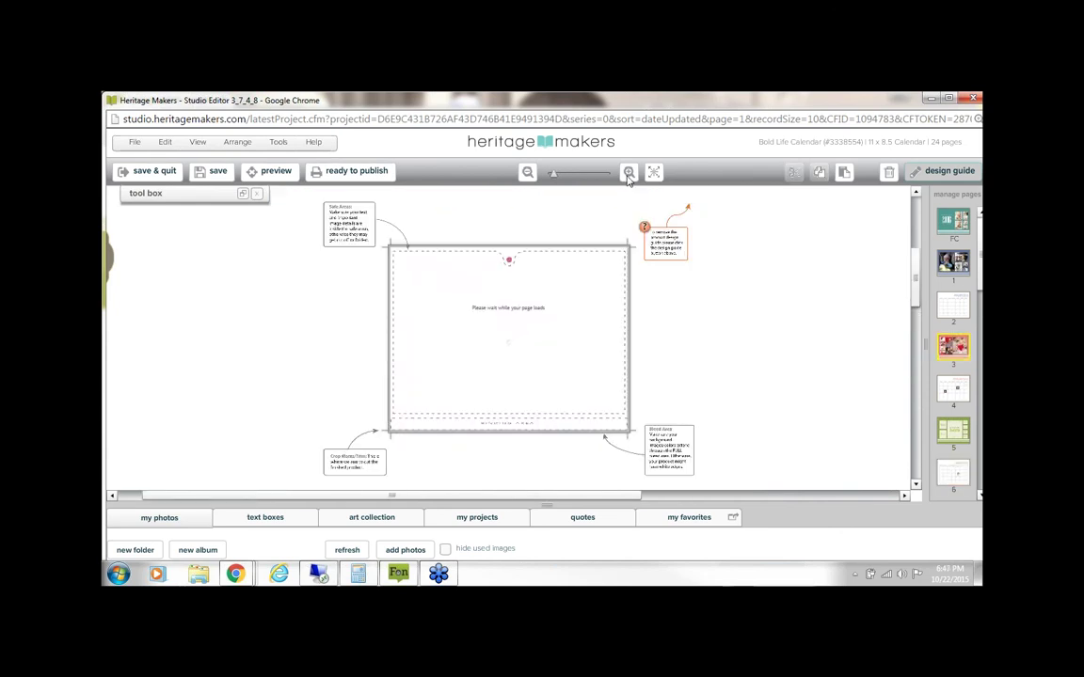
{"action": "left_click", "coordinate": [629, 175]}
{"action": "left_click", "coordinate": [947, 310]}
{"action": "left_click", "coordinate": [953, 390]}
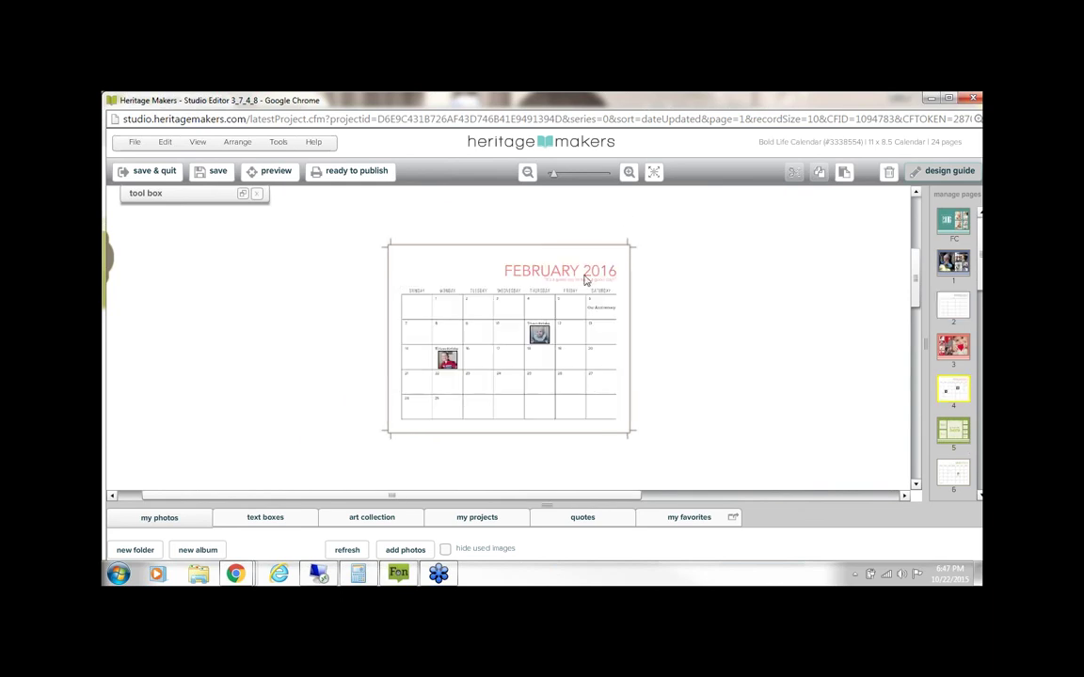
{"action": "left_click", "coordinate": [628, 172]}
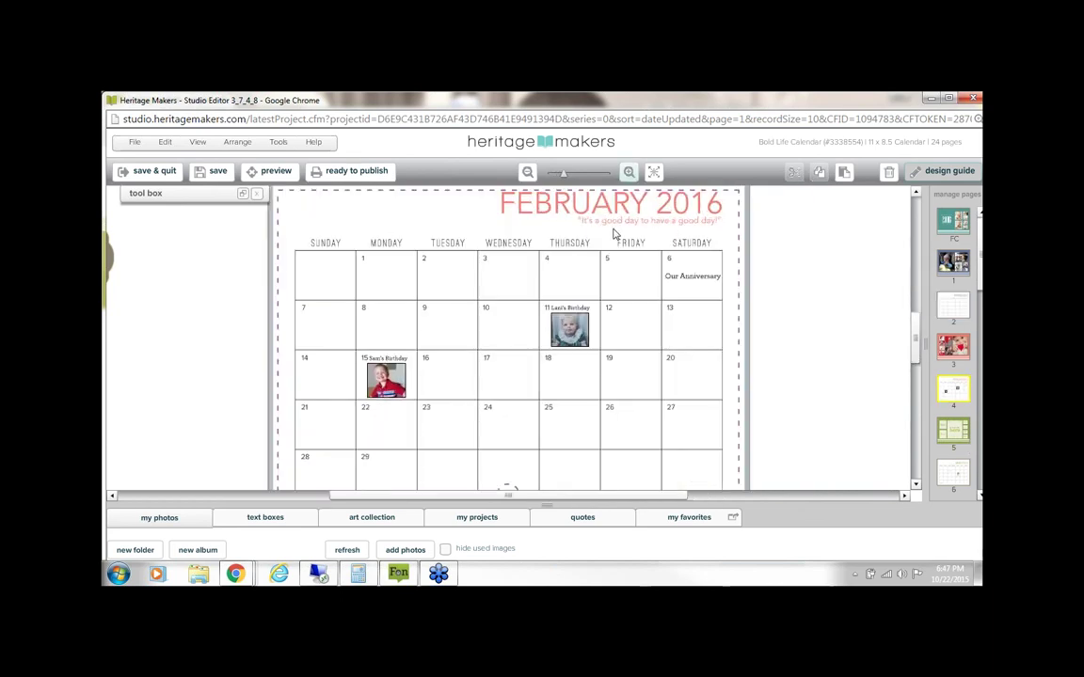
{"action": "left_click", "coordinate": [581, 337]}
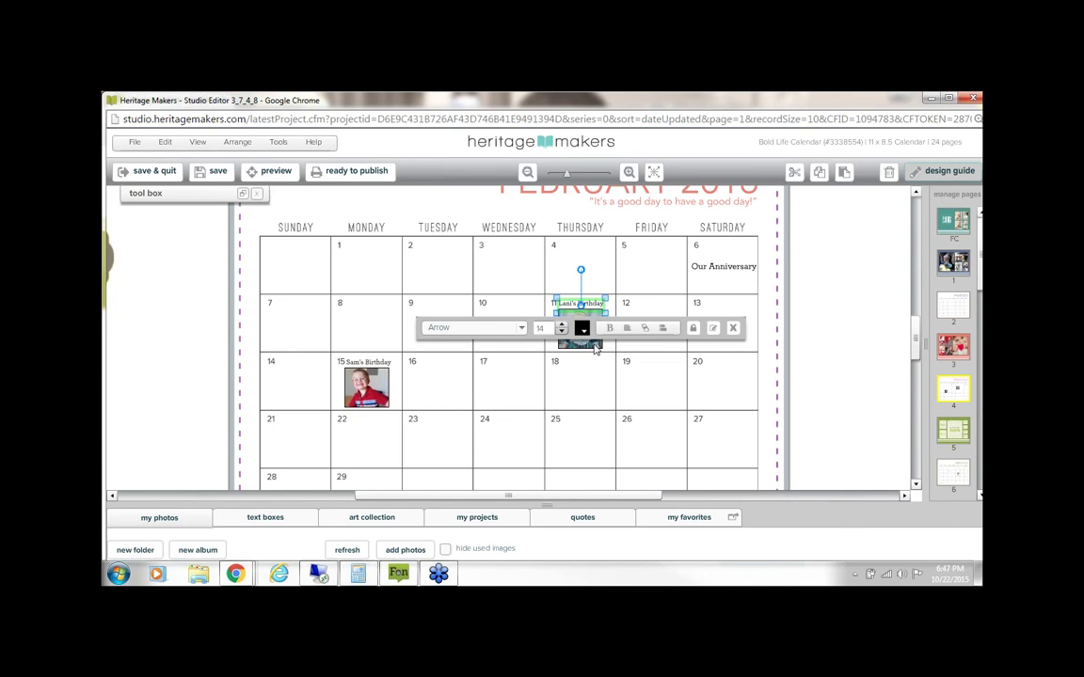
{"action": "left_click", "coordinate": [596, 348]}
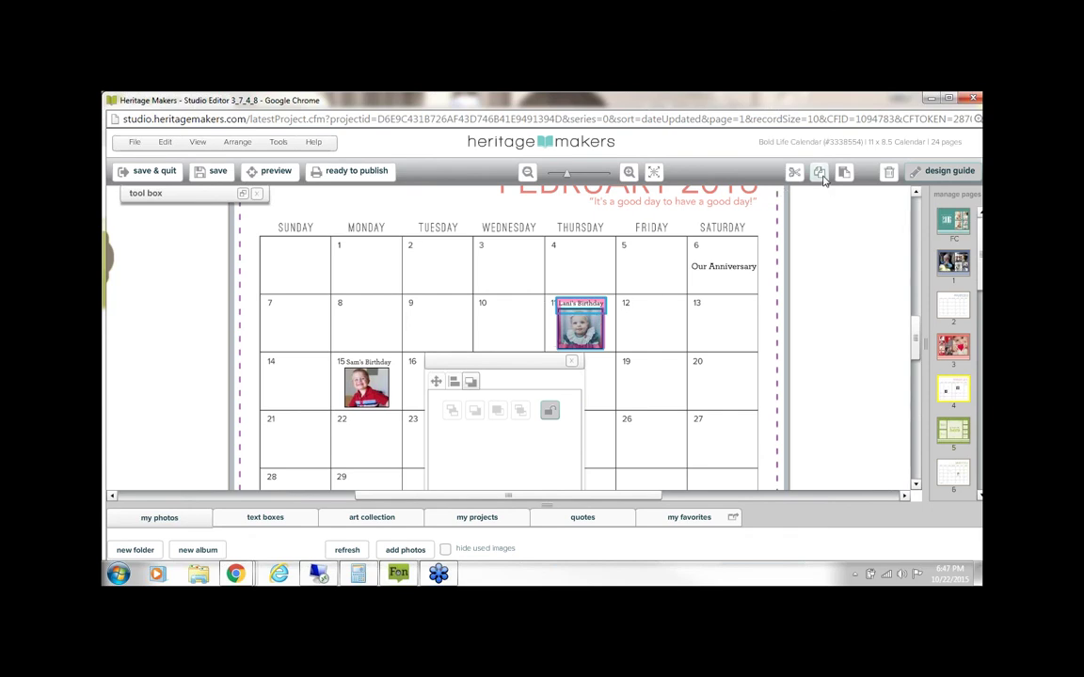
{"action": "left_click", "coordinate": [954, 438]}
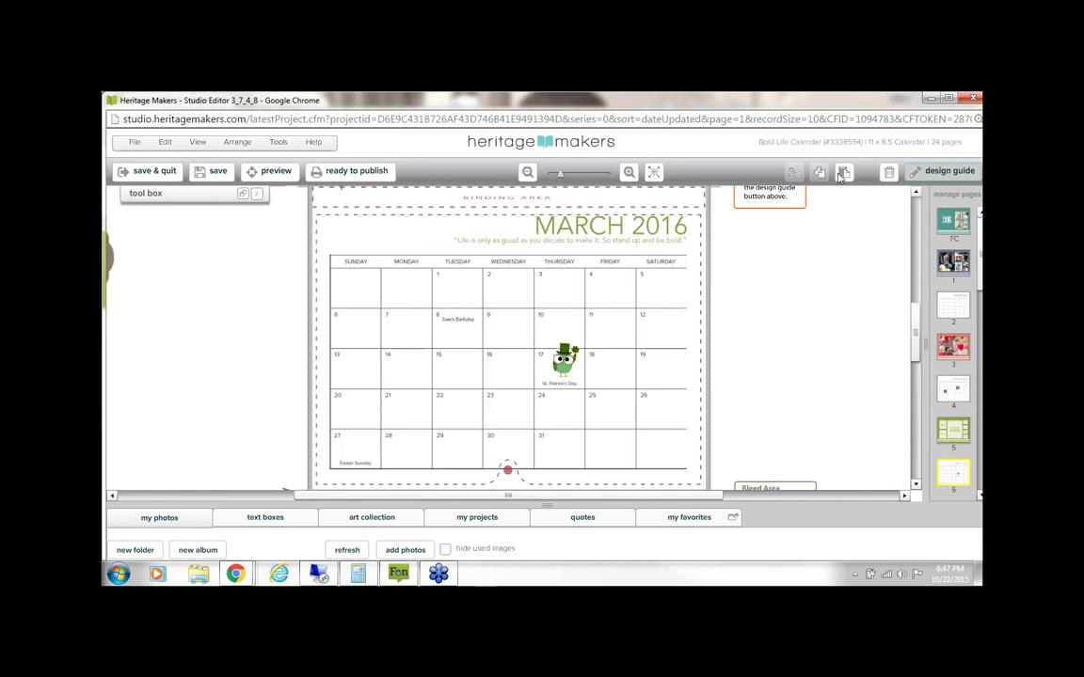
Step: Paste the birthday caption and photo into the March 8 box in place of the existing caption, with the photo under its caption
{"action": "key", "text": "ctrl+v"}
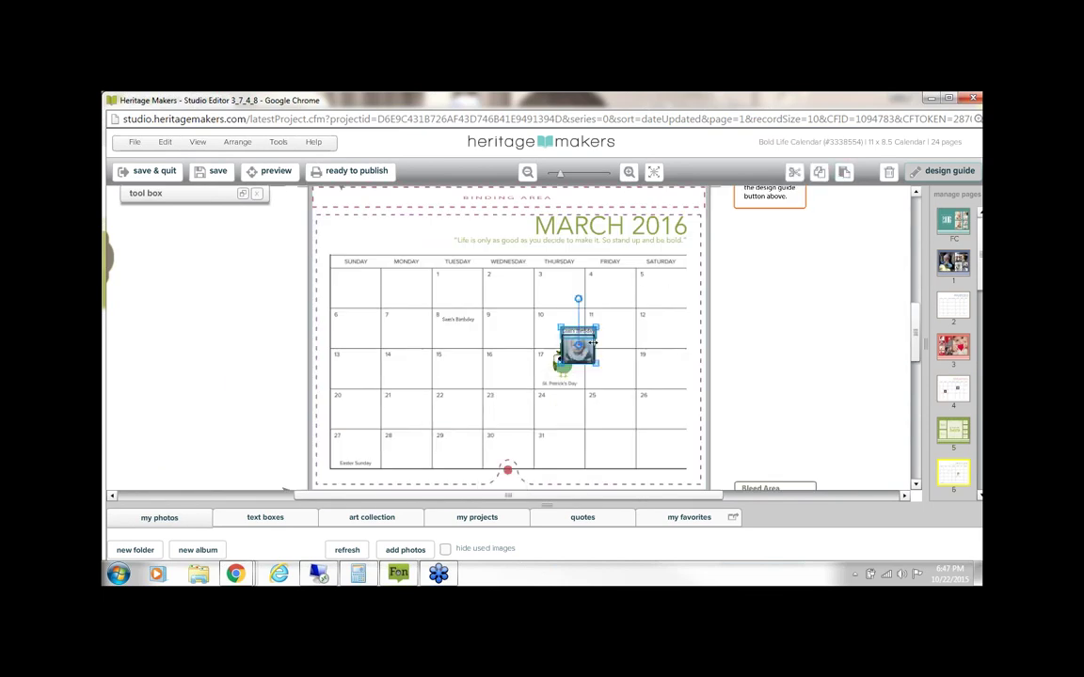
{"action": "left_click_drag", "start_coordinate": [592, 342], "coordinate": [482, 344]}
{"action": "left_click", "coordinate": [470, 321]}
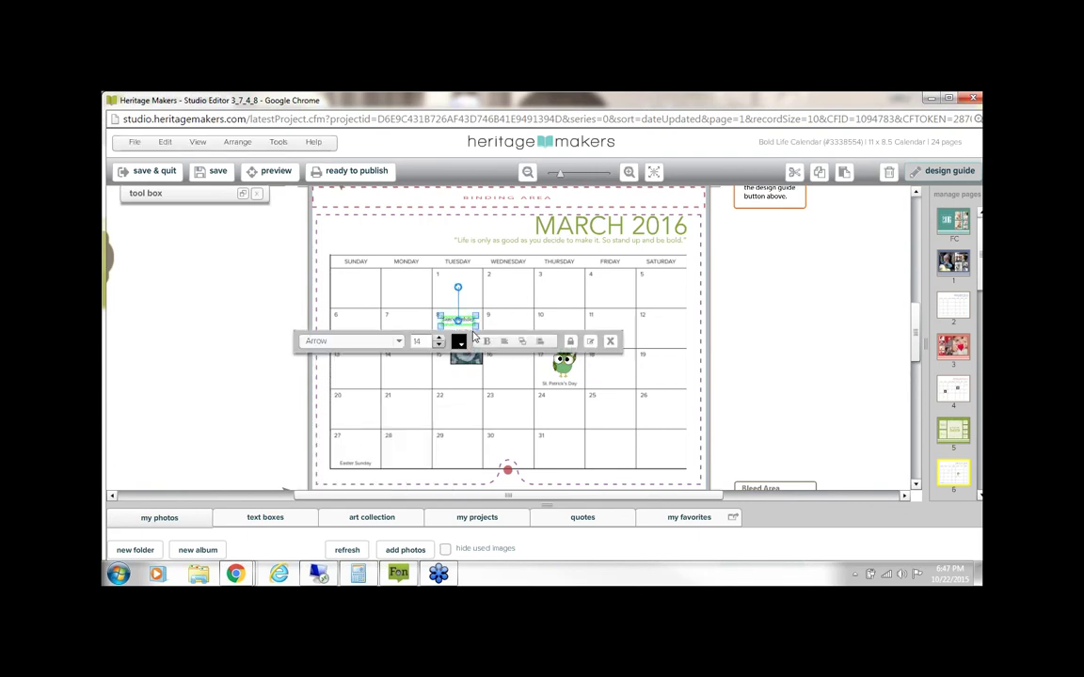
{"action": "left_click", "coordinate": [466, 356]}
{"action": "left_click_drag", "start_coordinate": [466, 356], "coordinate": [465, 316]}
{"action": "left_click", "coordinate": [474, 333]}
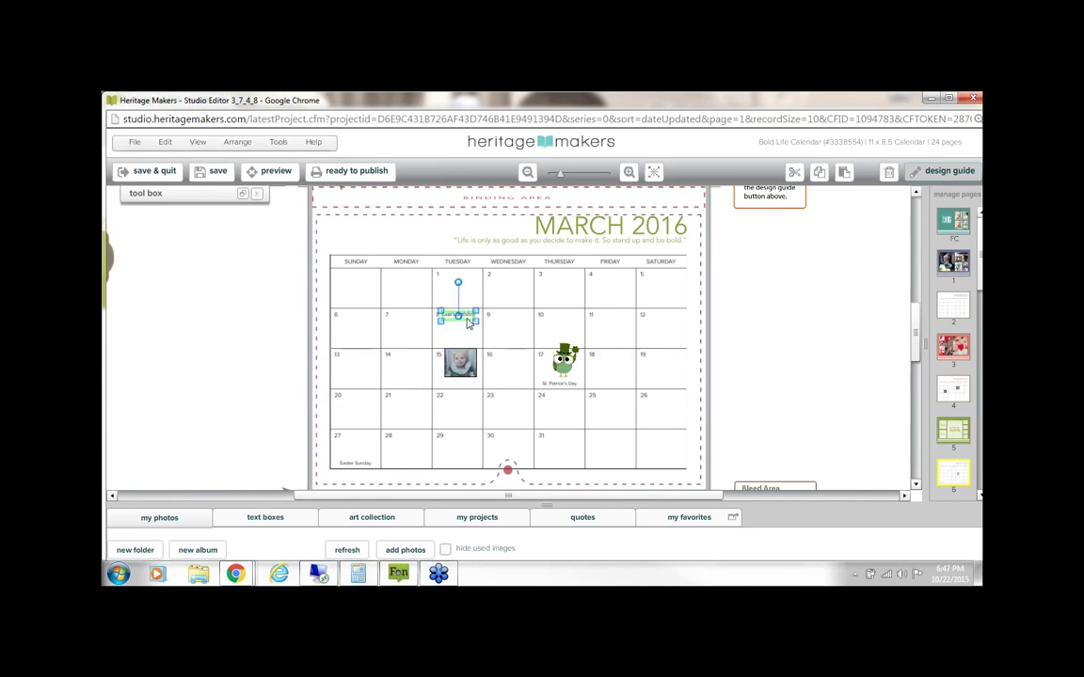
{"action": "left_click_drag", "start_coordinate": [467, 371], "coordinate": [463, 343]}
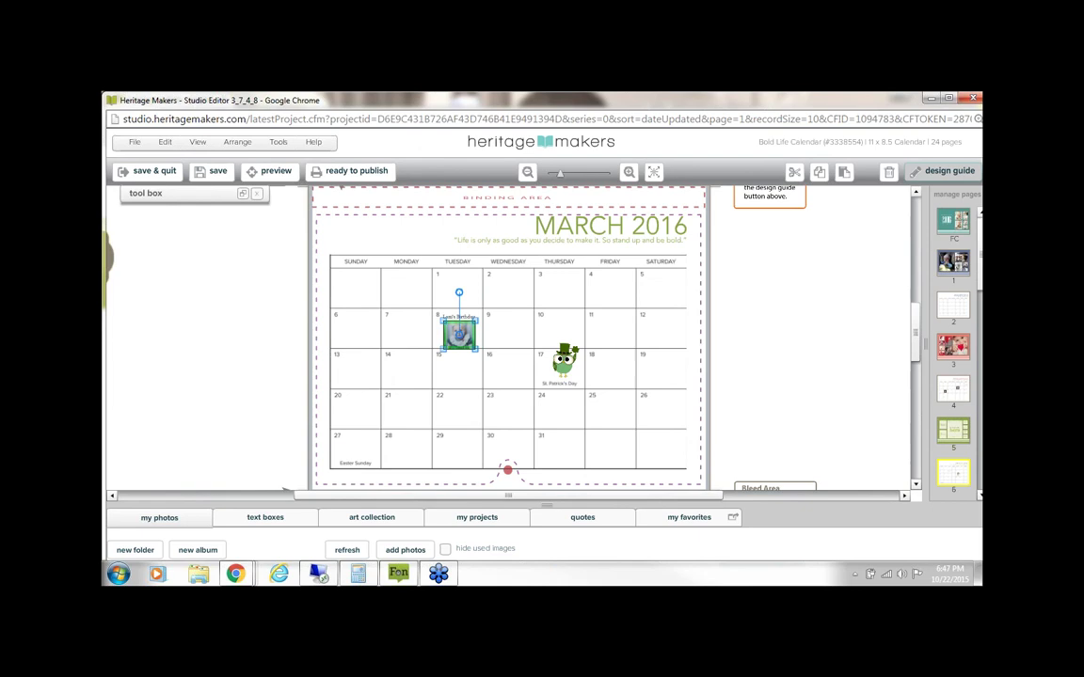
Step: Paste the birthday caption and photo together into the March 9 box, and delete the caption and photo on March 8
{"action": "left_click", "coordinate": [565, 354]}
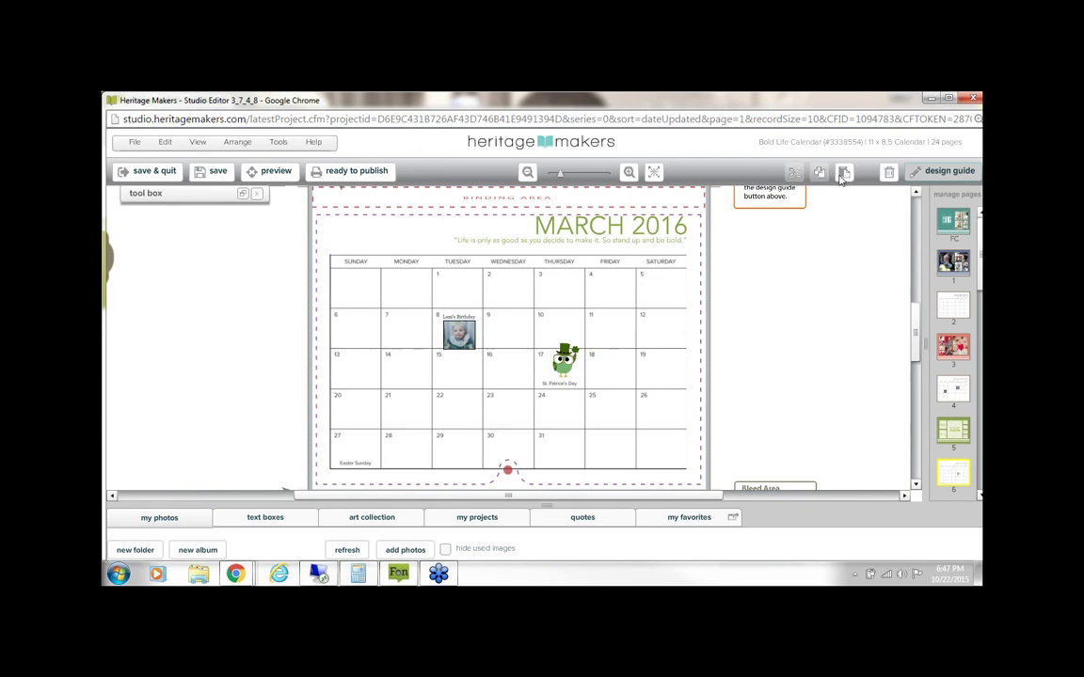
{"action": "left_click_drag", "start_coordinate": [581, 348], "coordinate": [513, 331]}
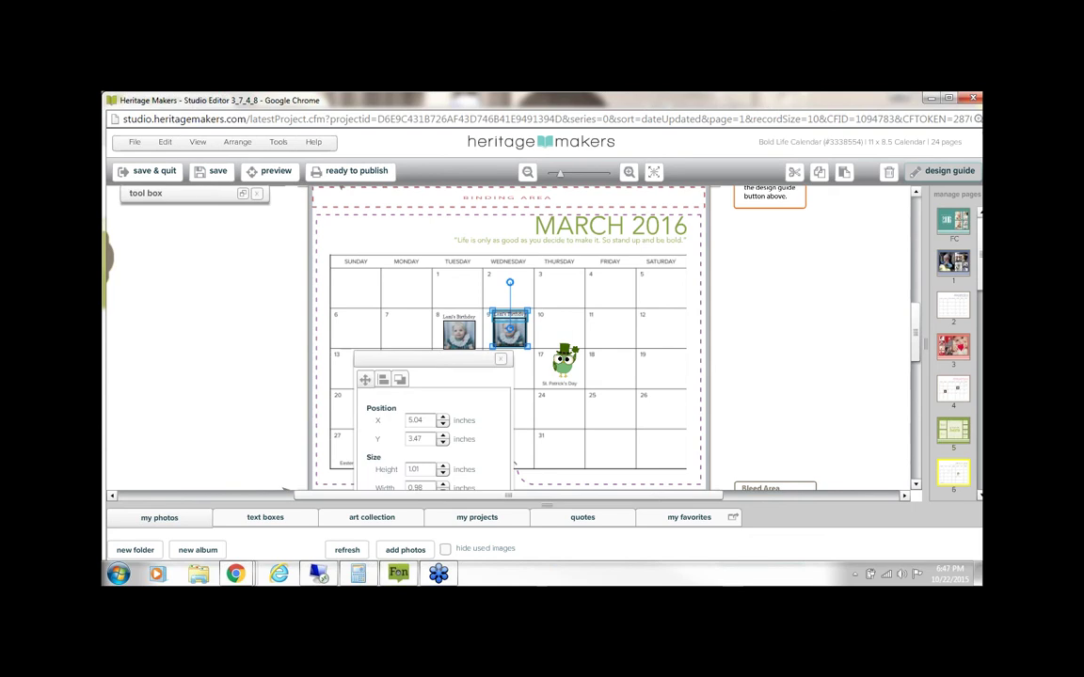
{"action": "left_click", "coordinate": [753, 351]}
{"action": "left_click", "coordinate": [471, 334]}
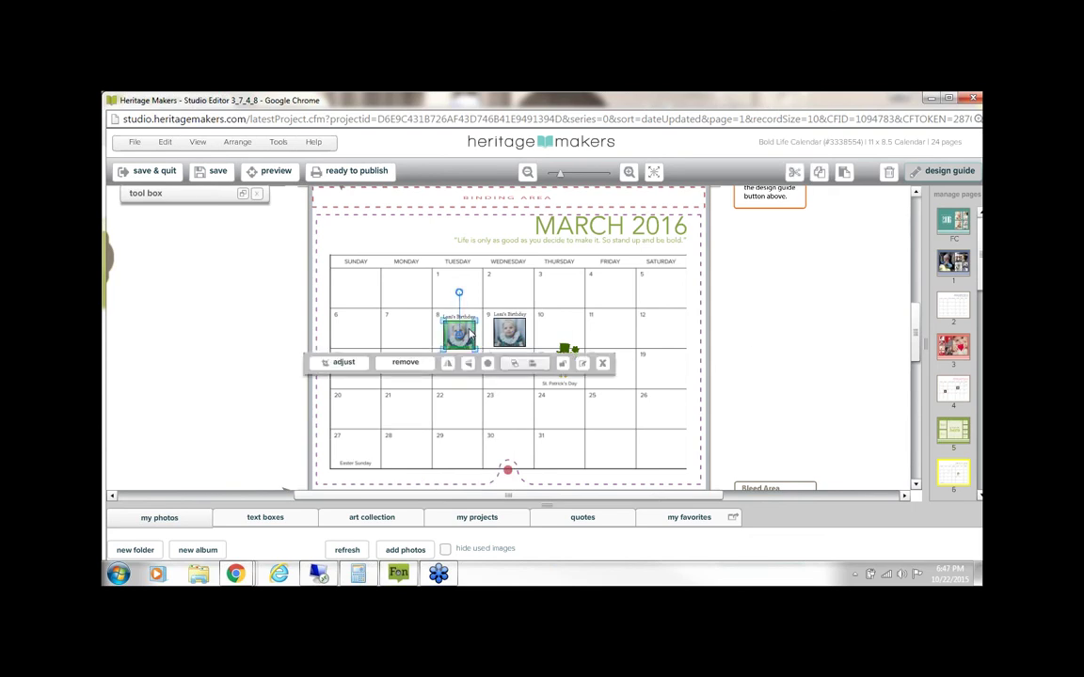
{"action": "key", "text": "Delete"}
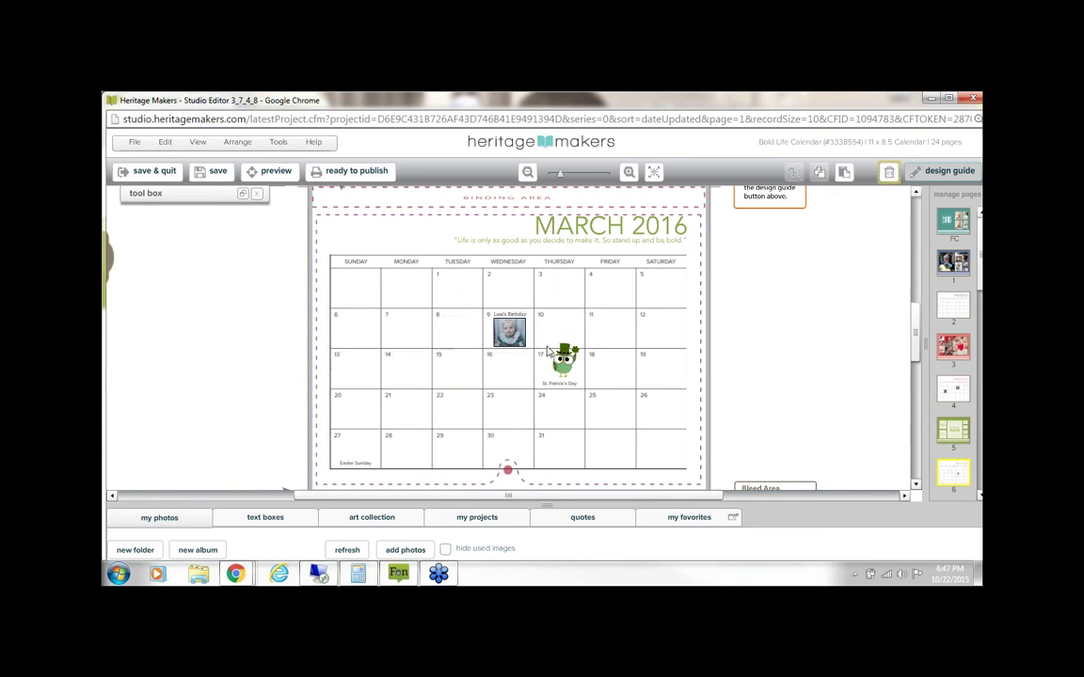
Step: Lock the birthday photo and its caption in the March 9 box
{"action": "left_click", "coordinate": [630, 173]}
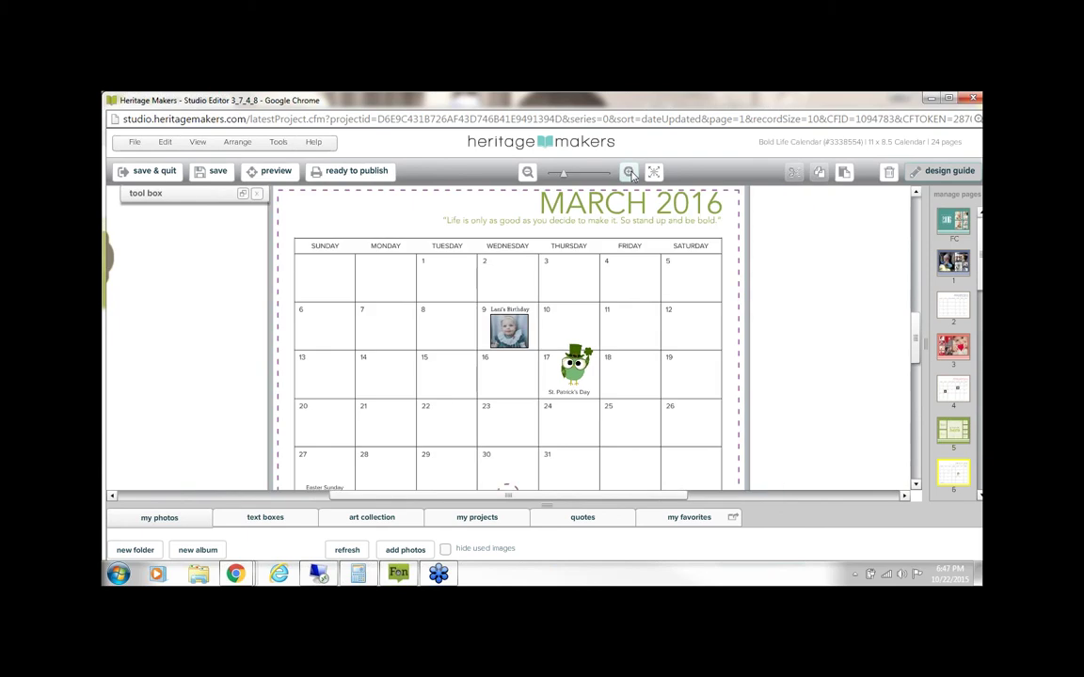
{"action": "left_click", "coordinate": [630, 173]}
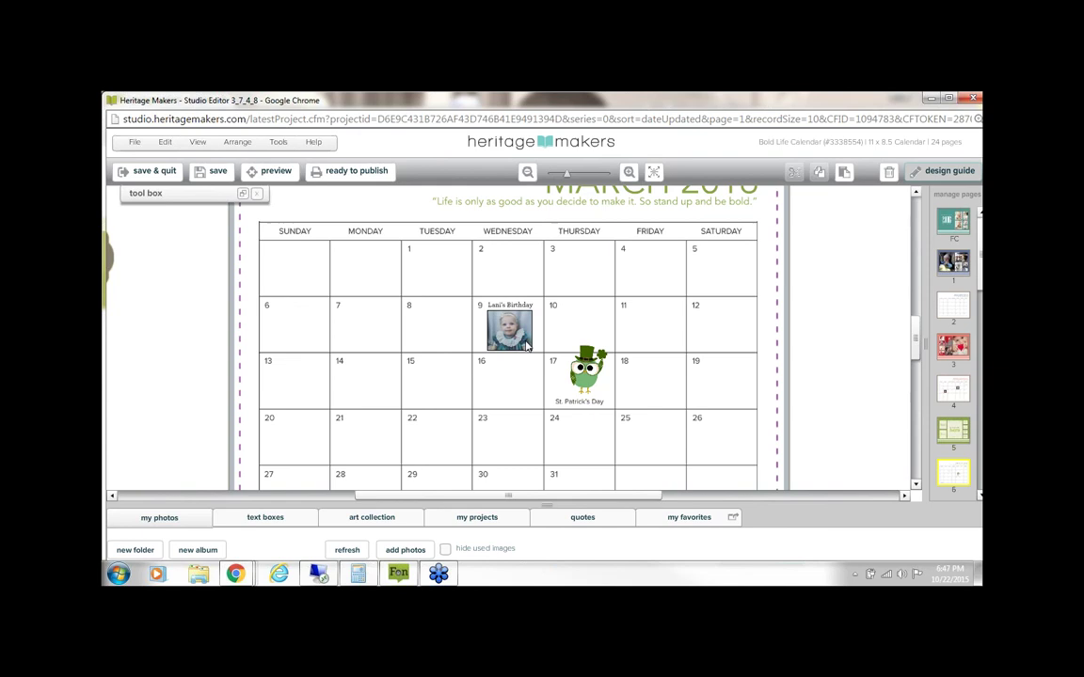
{"action": "left_click", "coordinate": [509, 329]}
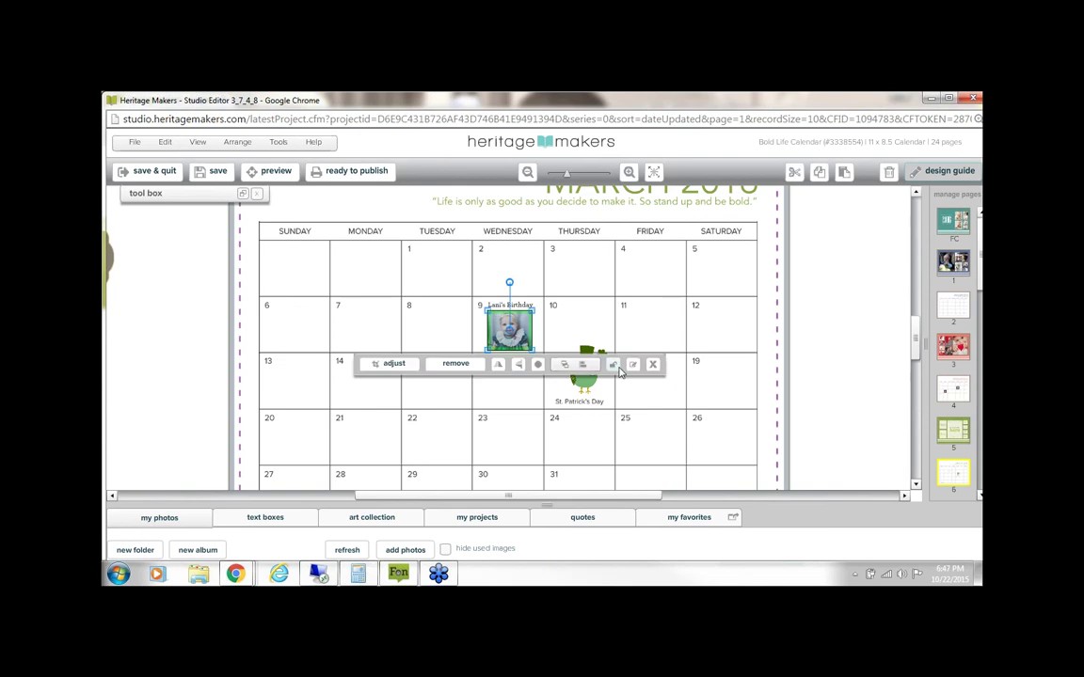
{"action": "left_click", "coordinate": [613, 364]}
{"action": "left_click", "coordinate": [531, 308]}
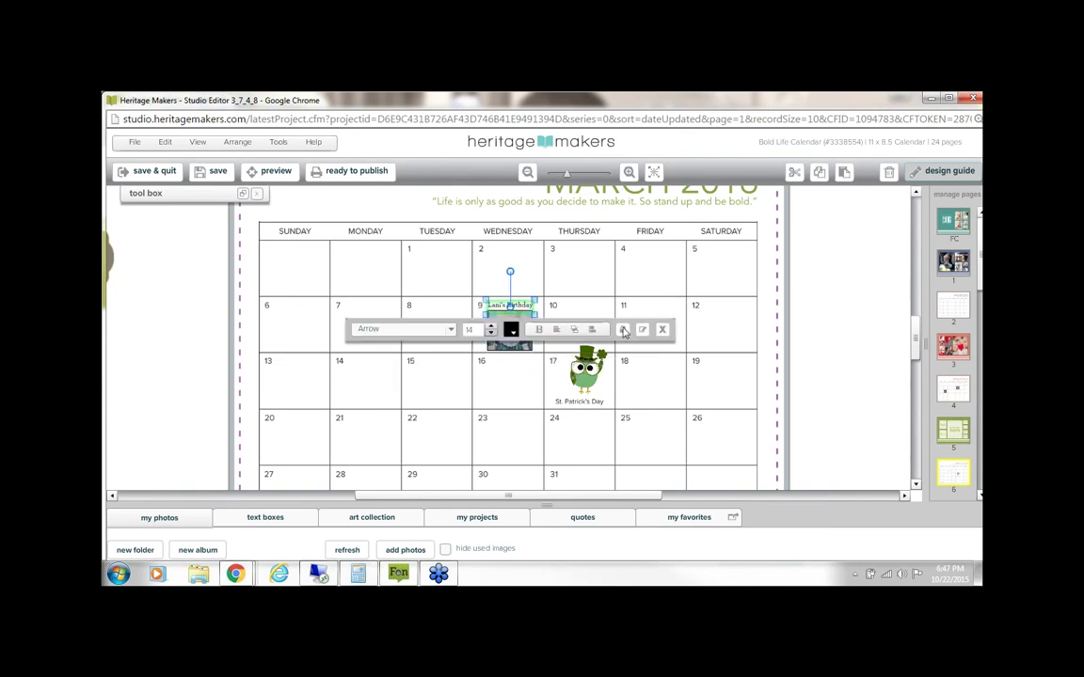
{"action": "left_click", "coordinate": [462, 368]}
{"action": "left_click", "coordinate": [509, 337]}
{"action": "left_click", "coordinate": [617, 385]}
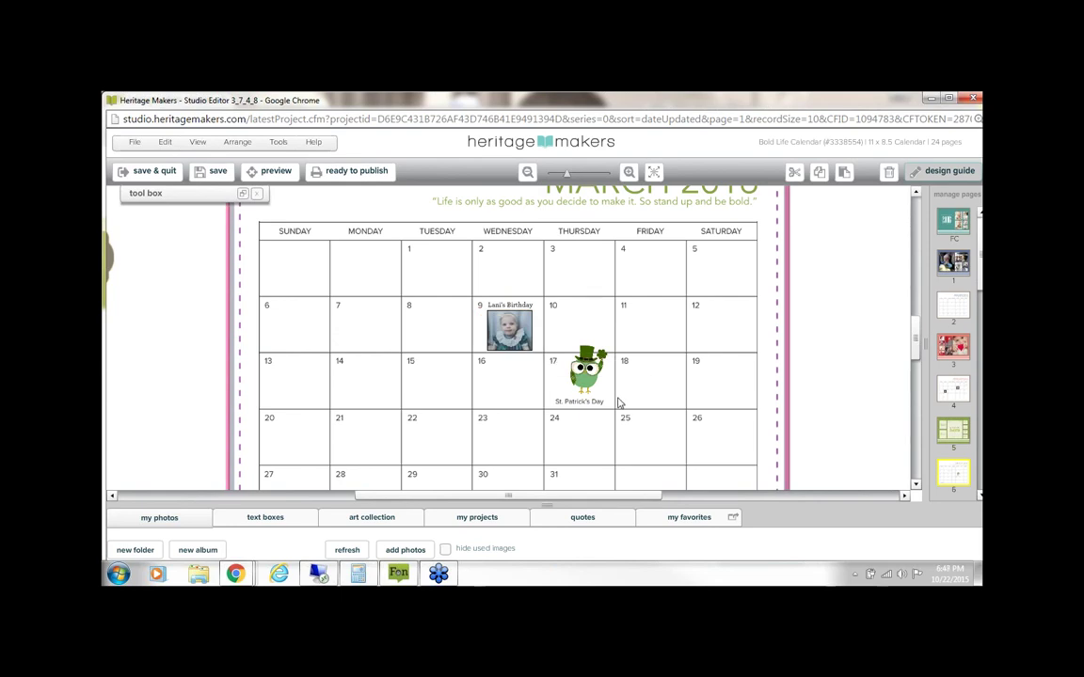
Step: Inspect the lock option of the March 9 birthday caption and the editor's display options
{"action": "left_click", "coordinate": [526, 311]}
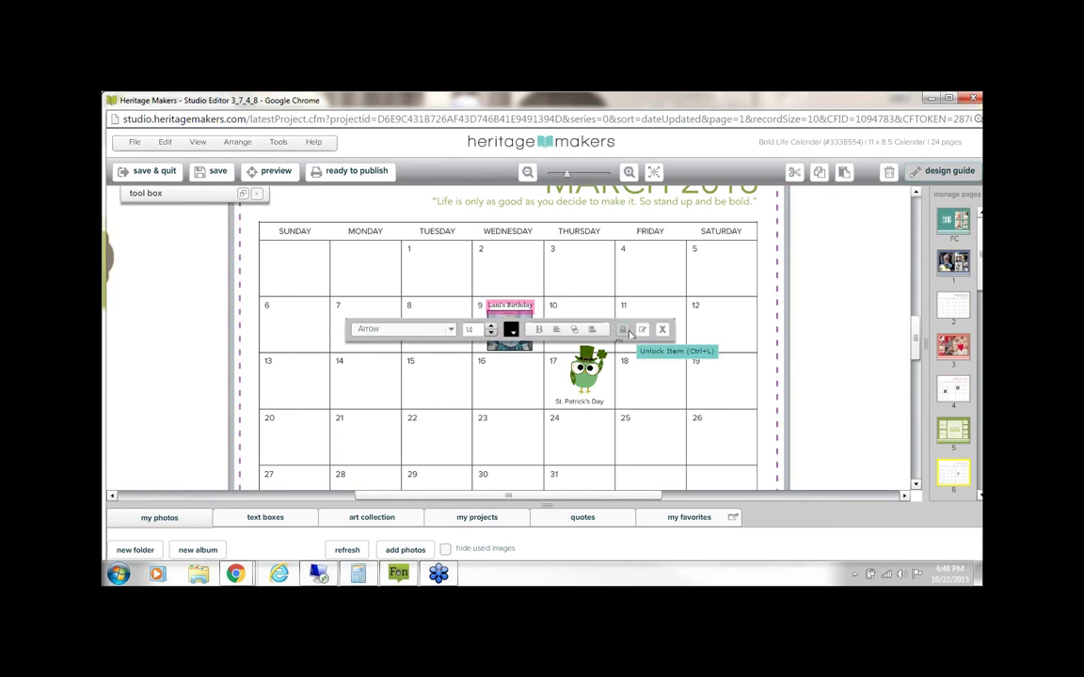
{"action": "left_click", "coordinate": [197, 143]}
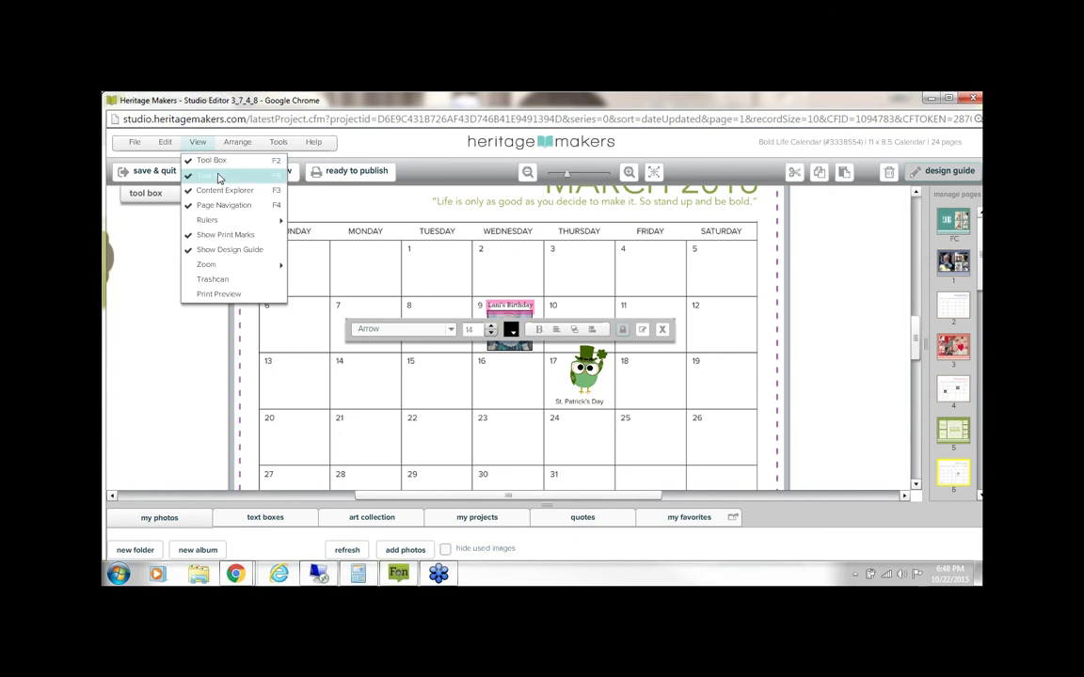
{"action": "left_click", "coordinate": [219, 178]}
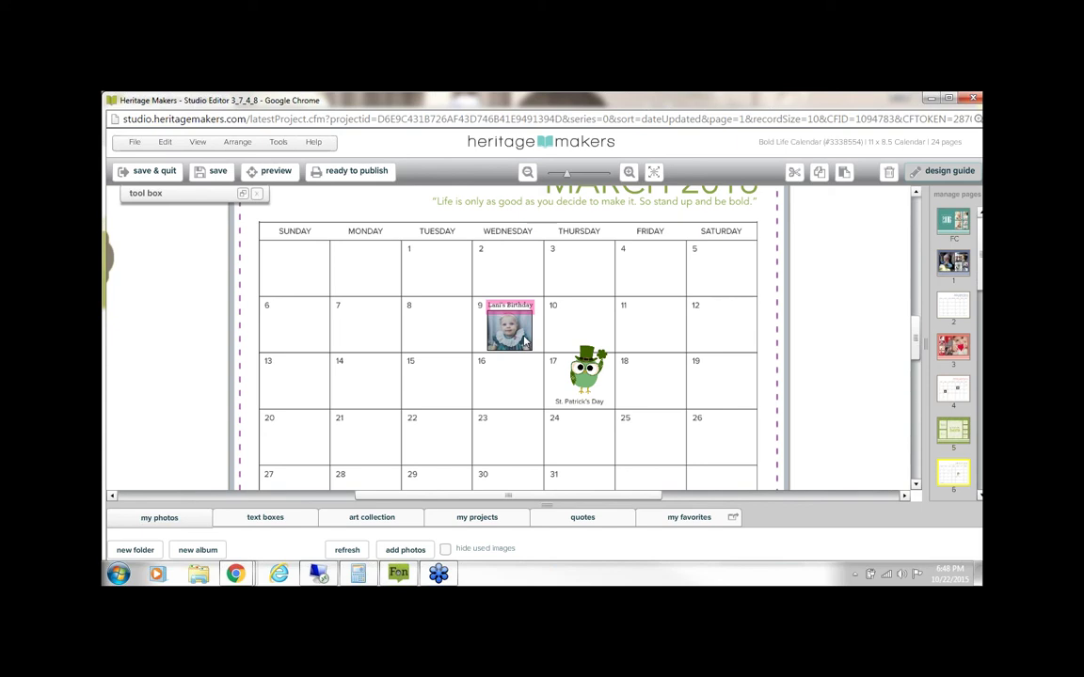
Step: Duplicate the locked March 9 caption and photo together into the March 3 box, and delete the duplicate
{"action": "left_click", "coordinate": [517, 336]}
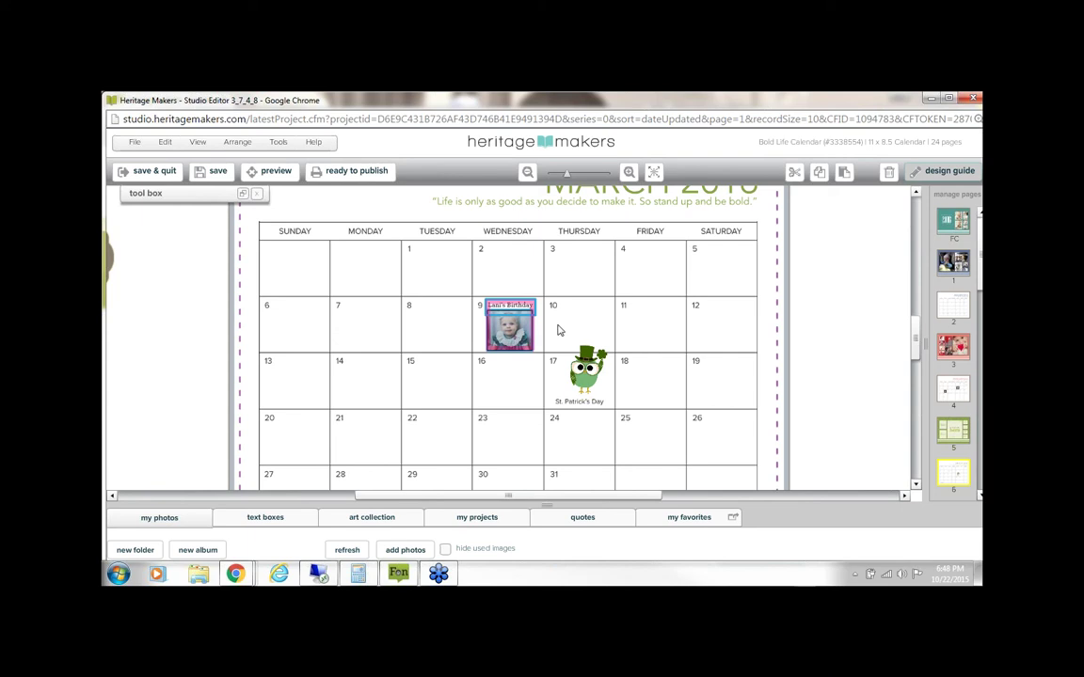
{"action": "left_click", "coordinate": [560, 329]}
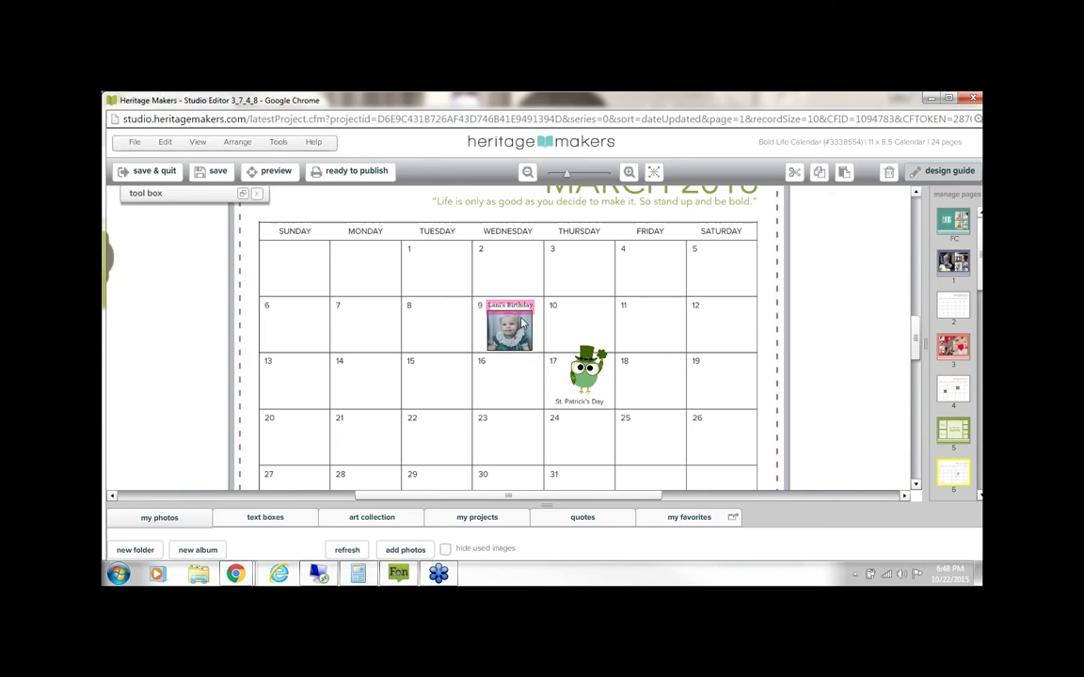
{"action": "left_click", "coordinate": [520, 343]}
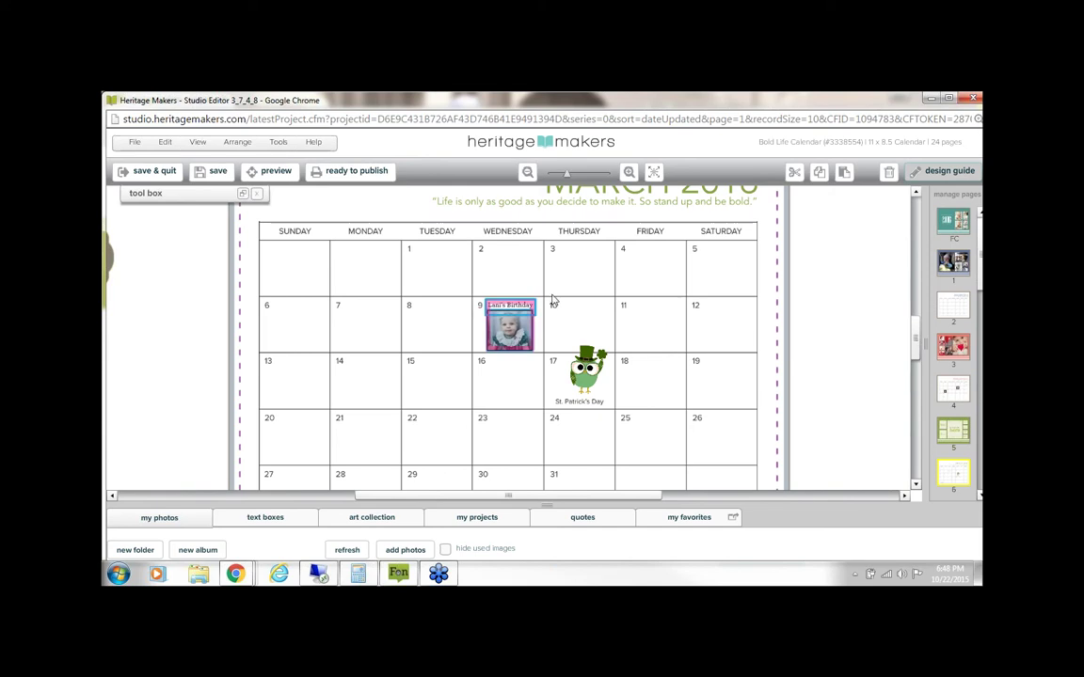
{"action": "left_click", "coordinate": [823, 177]}
{"action": "left_click", "coordinate": [844, 174]}
{"action": "left_click_drag", "start_coordinate": [535, 356], "coordinate": [581, 276]}
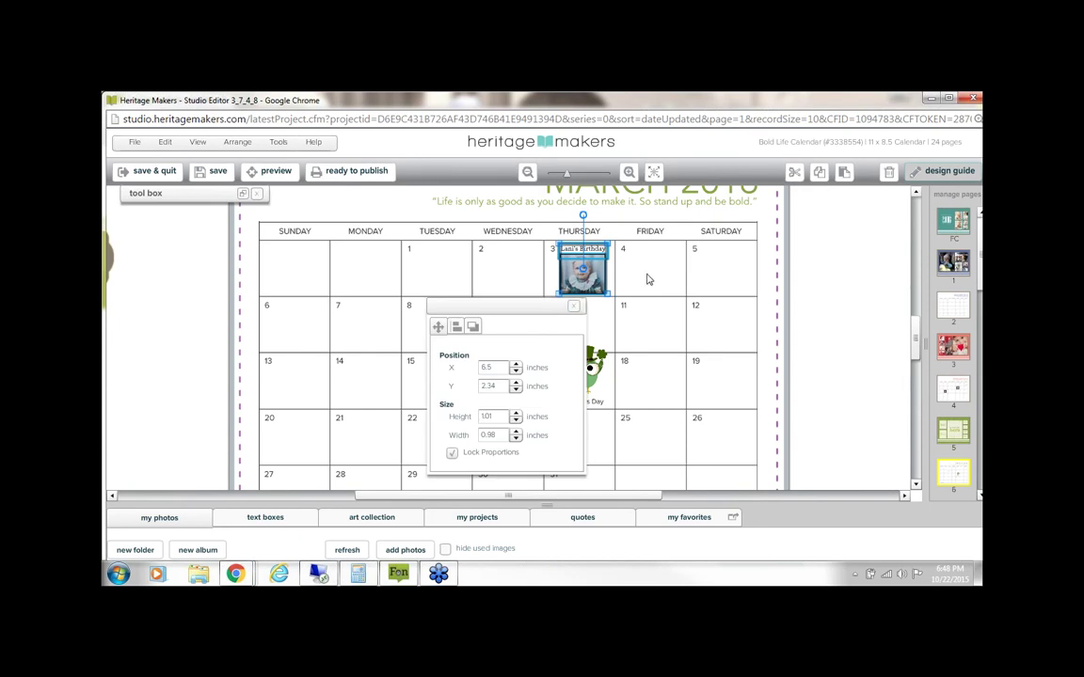
{"action": "left_click", "coordinate": [595, 275]}
{"action": "key", "text": "Delete"}
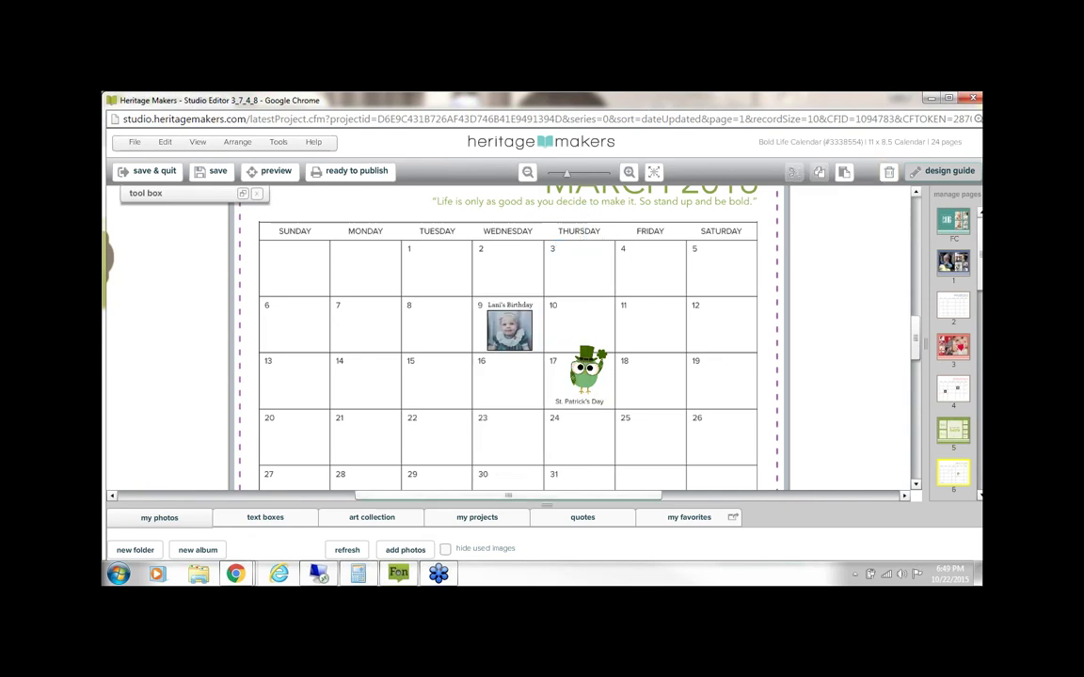
Step: Enlarge the content browser and delete the owl clip art from the March 17 box
{"action": "left_click_drag", "start_coordinate": [540, 459], "coordinate": [539, 461]}
{"action": "left_click_drag", "start_coordinate": [548, 505], "coordinate": [594, 436]}
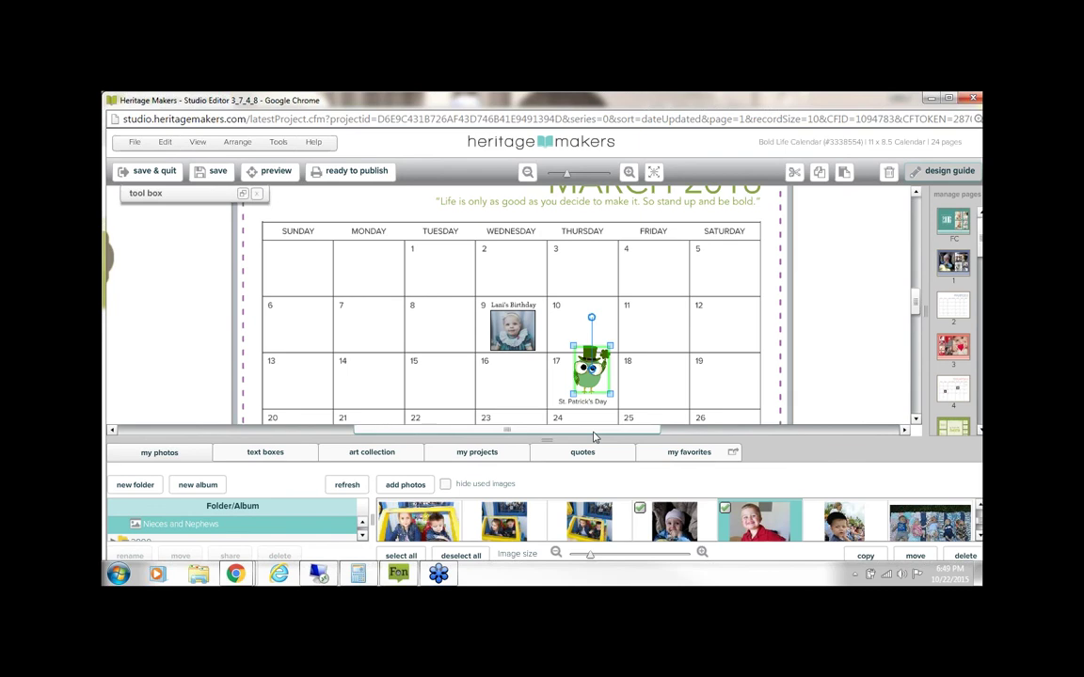
{"action": "key", "text": "Delete"}
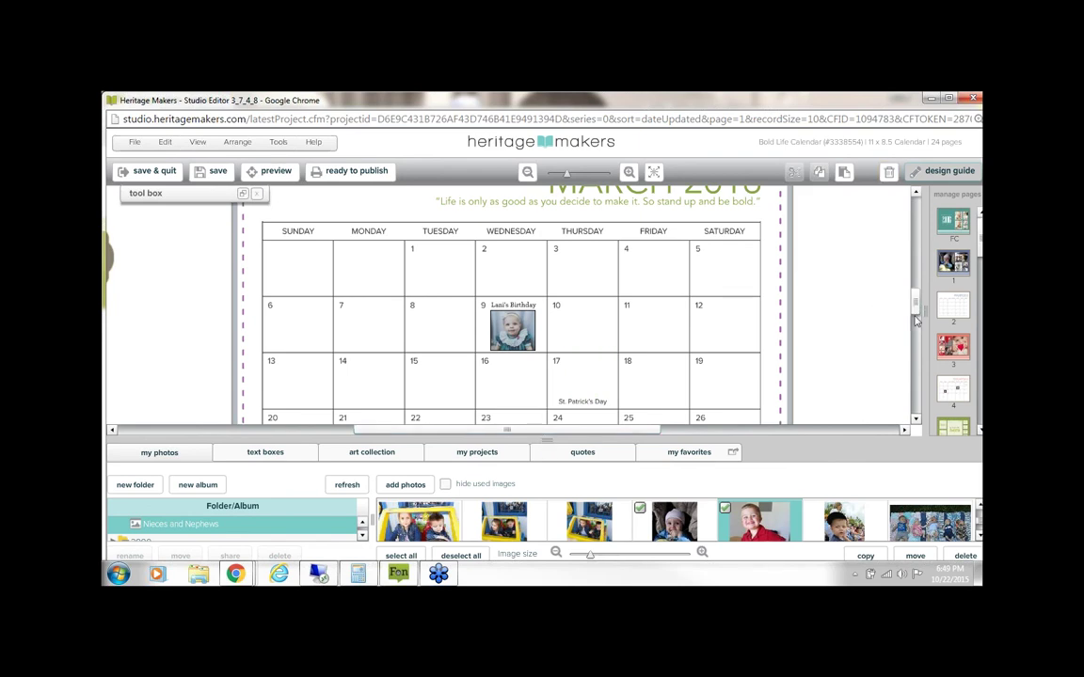
Step: Enlarge the content browser further and open the art collection with the lower March weeks in view
{"action": "scroll", "coordinate": [740, 420], "scroll_direction": "down", "scroll_amount": 3}
{"action": "scroll", "coordinate": [709, 376], "scroll_direction": "up", "scroll_amount": 1}
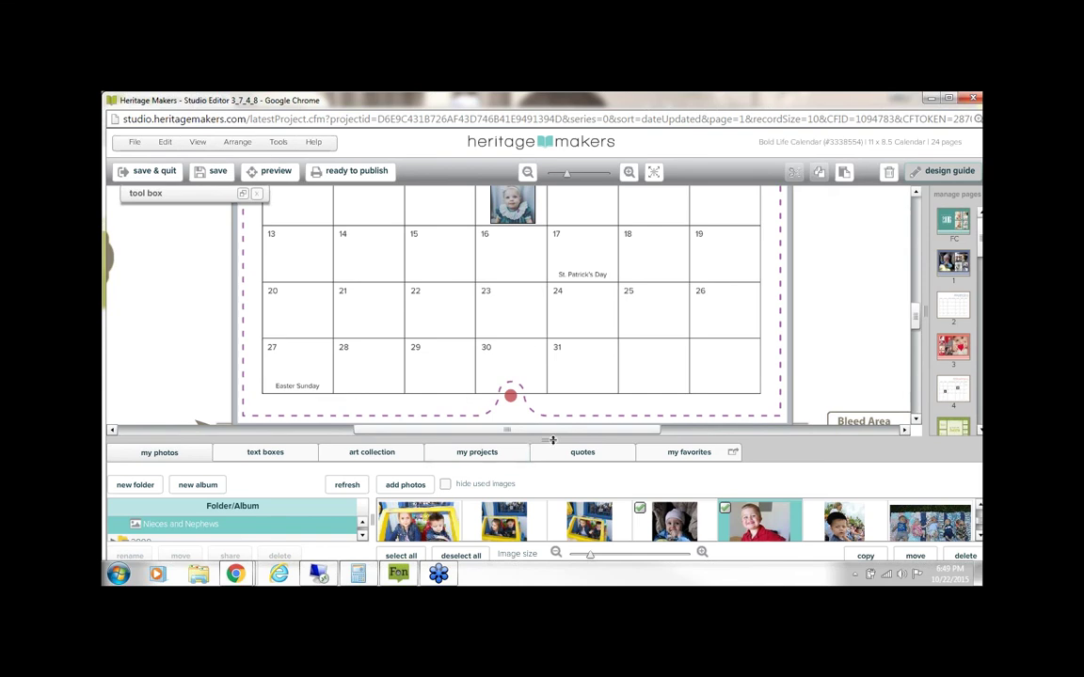
{"action": "left_click_drag", "start_coordinate": [553, 440], "coordinate": [552, 420]}
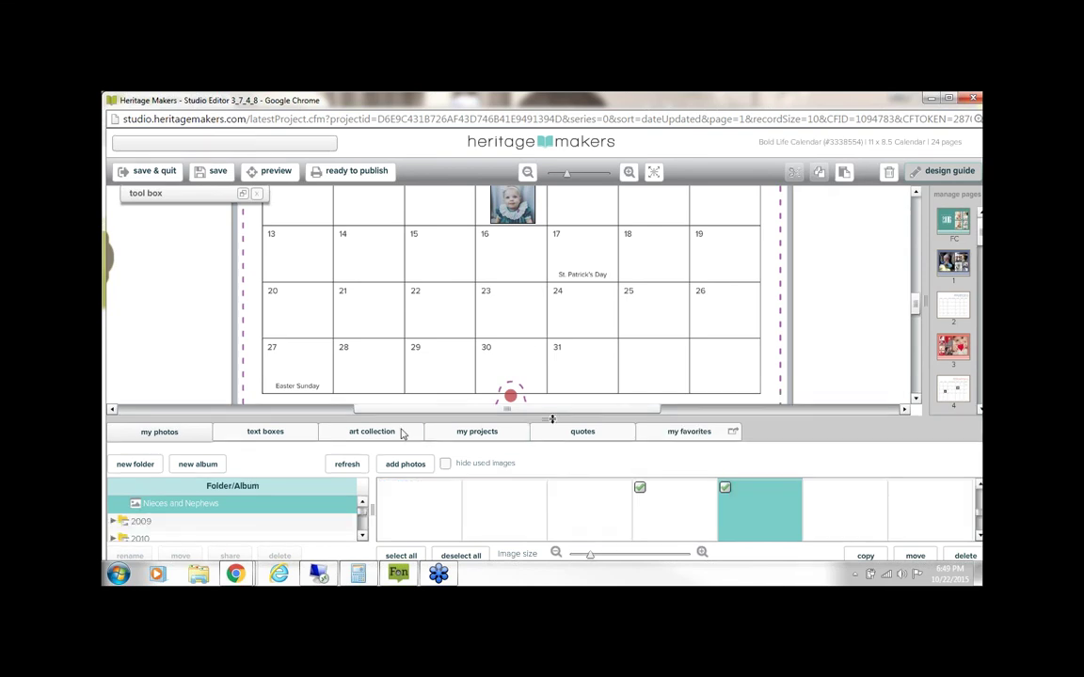
{"action": "left_click", "coordinate": [402, 432]}
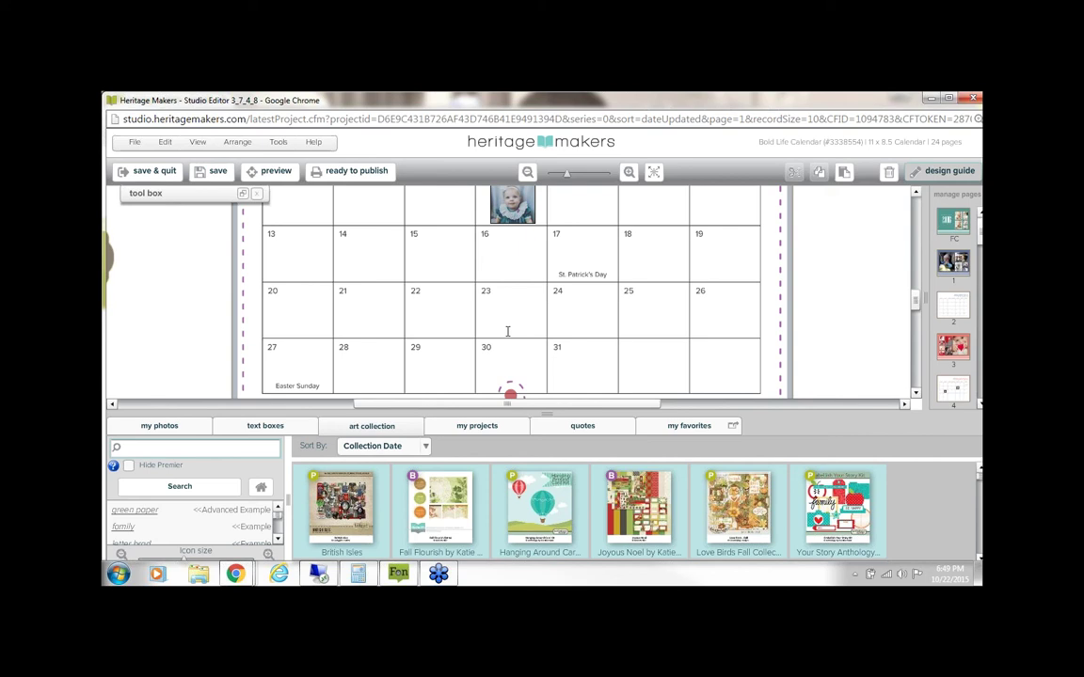
Step: Search the art collection for "lucky" and add the owl holding balloons to the March 2016 page
{"action": "type", "text": "lucky"}
{"action": "key", "text": "Return"}
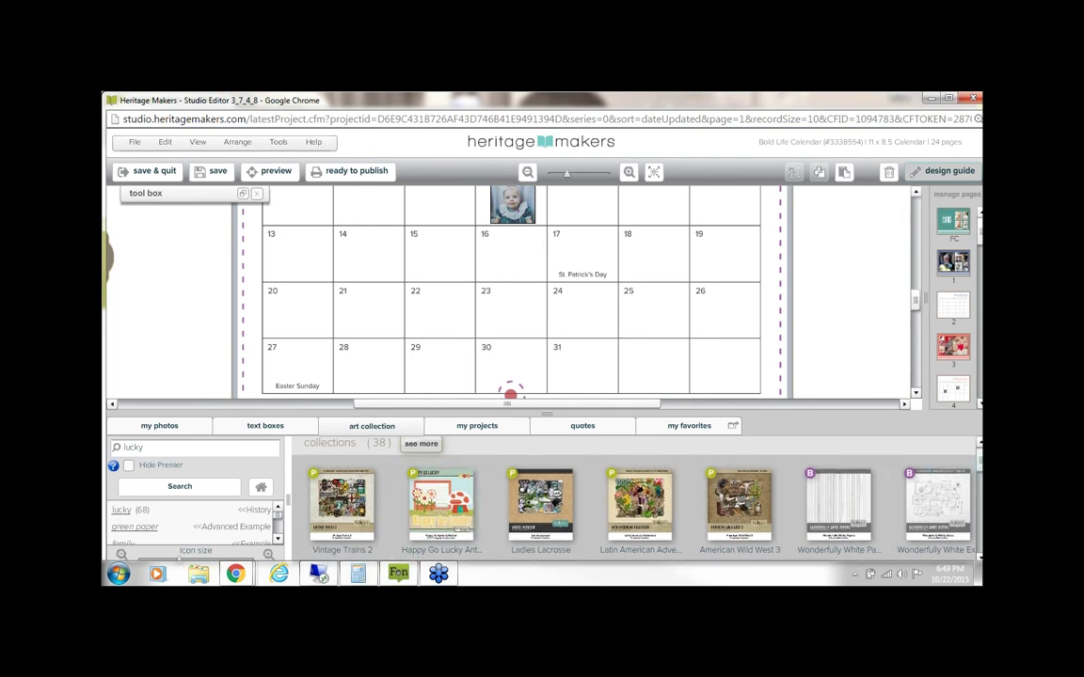
{"action": "scroll", "coordinate": [636, 498], "scroll_direction": "down", "scroll_amount": 3}
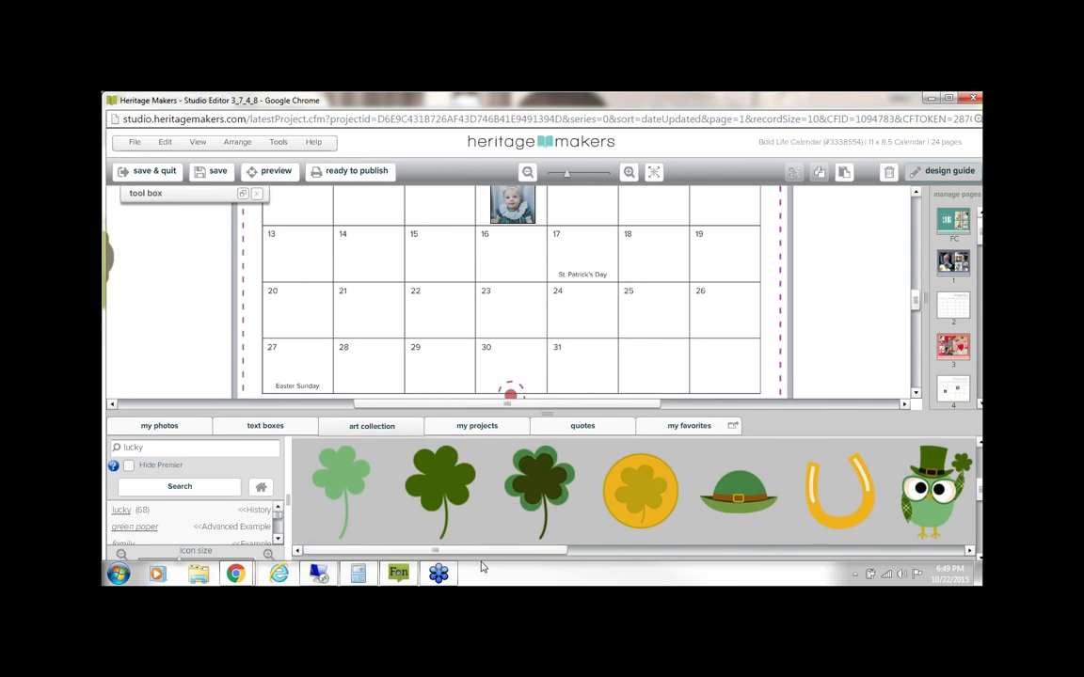
{"action": "left_click_drag", "start_coordinate": [530, 552], "coordinate": [723, 551]}
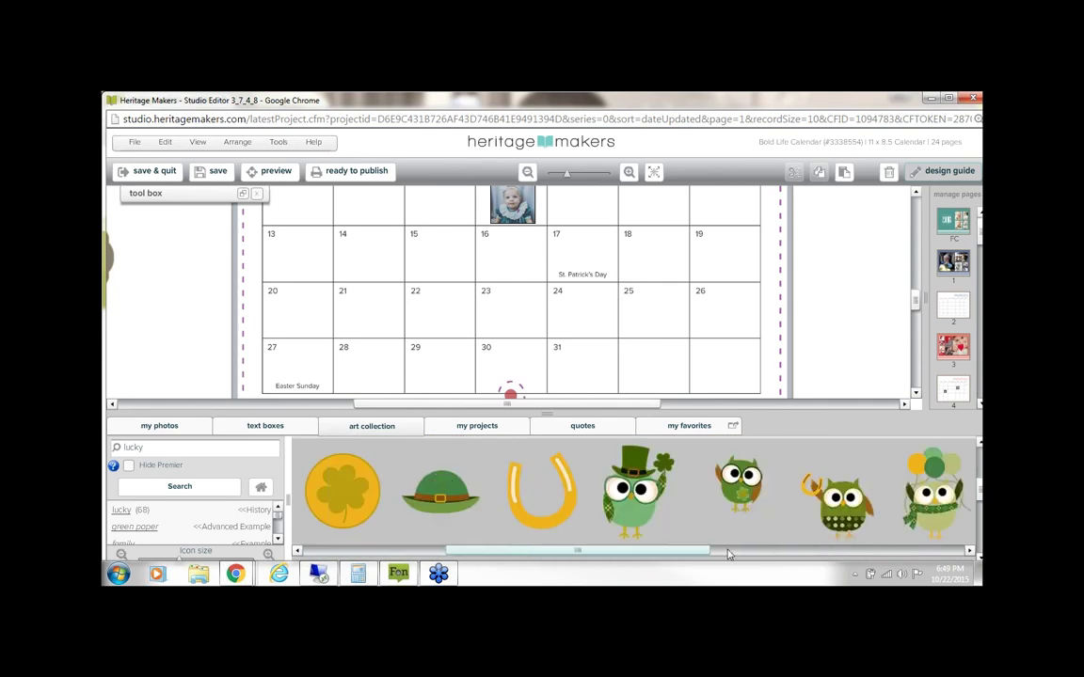
{"action": "left_click", "coordinate": [728, 556]}
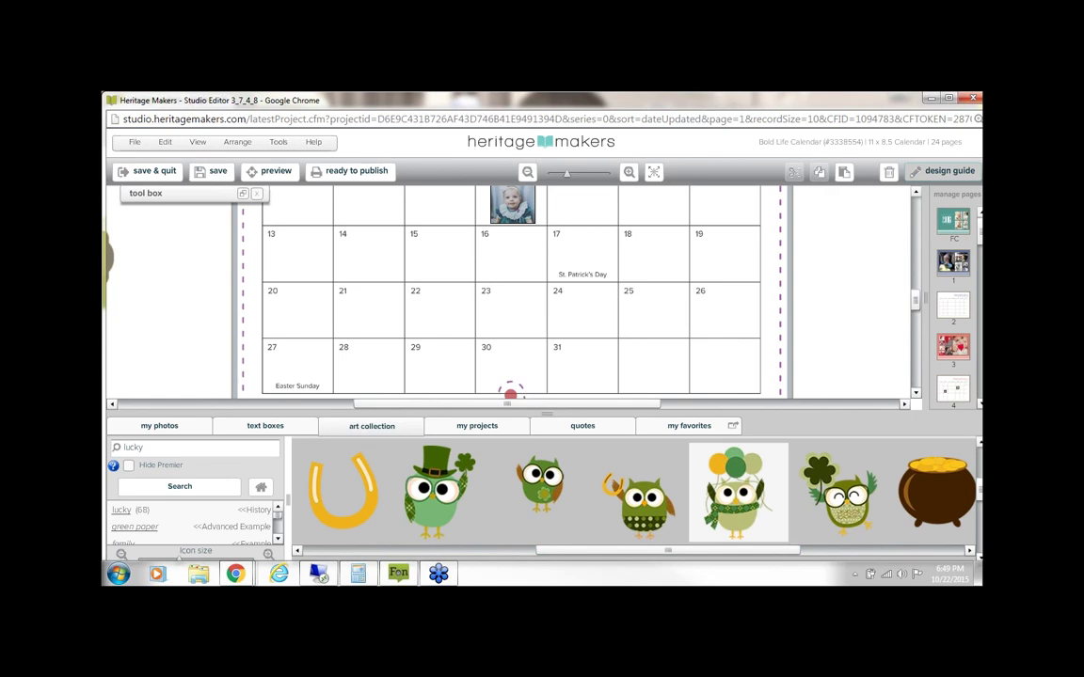
{"action": "left_click_drag", "start_coordinate": [745, 525], "coordinate": [602, 254]}
Step: Shrink the balloon owl to about the size of a date box and move it onto March 17
{"action": "left_click", "coordinate": [528, 176]}
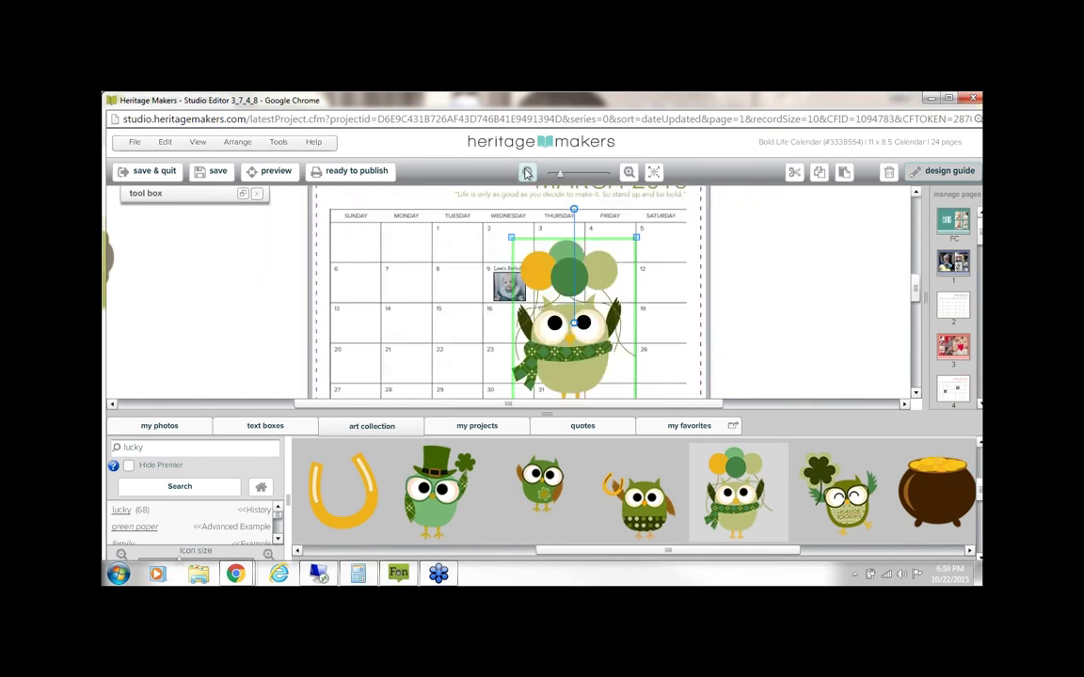
{"action": "left_click", "coordinate": [528, 173]}
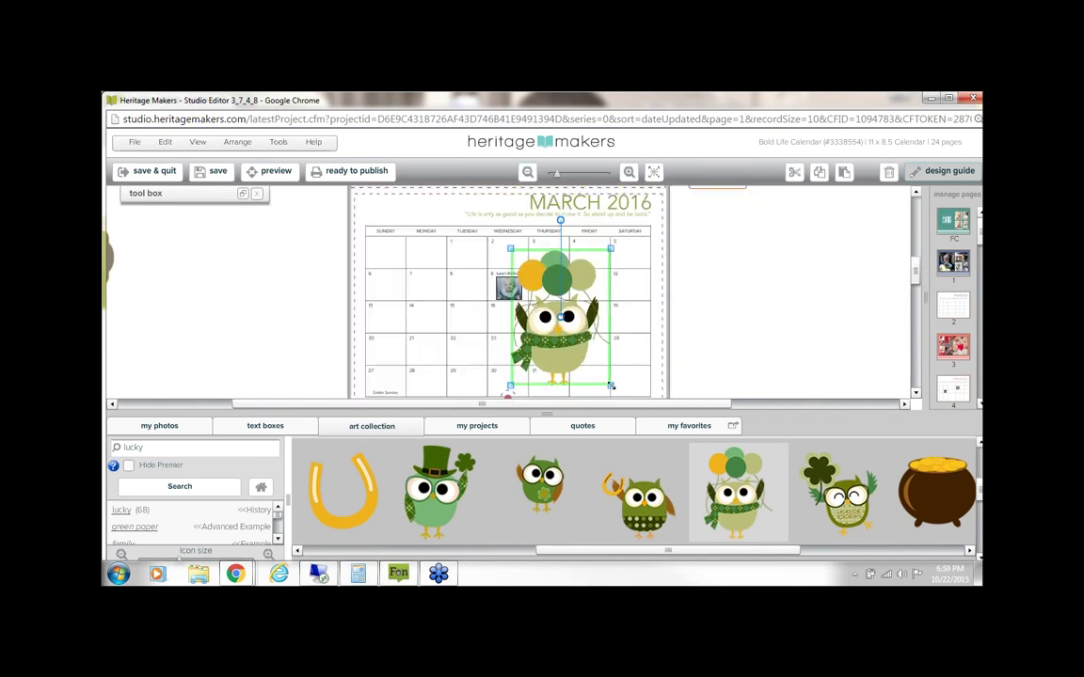
{"action": "left_click_drag", "start_coordinate": [610, 386], "coordinate": [533, 283]}
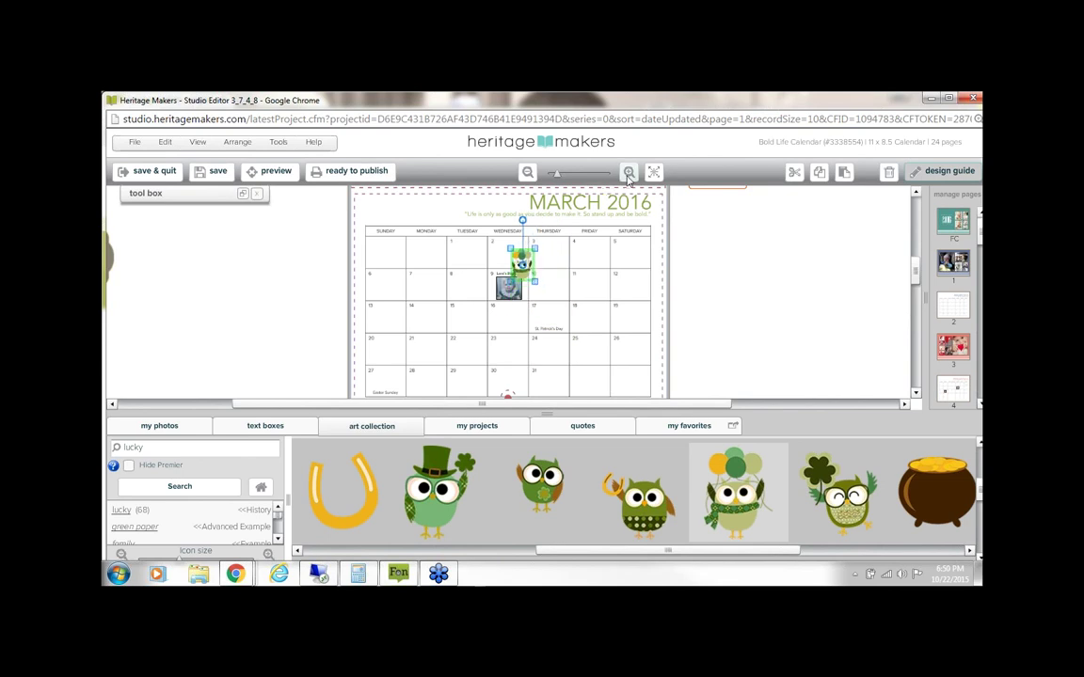
{"action": "left_click", "coordinate": [629, 172]}
{"action": "left_click_drag", "start_coordinate": [543, 261], "coordinate": [594, 334]}
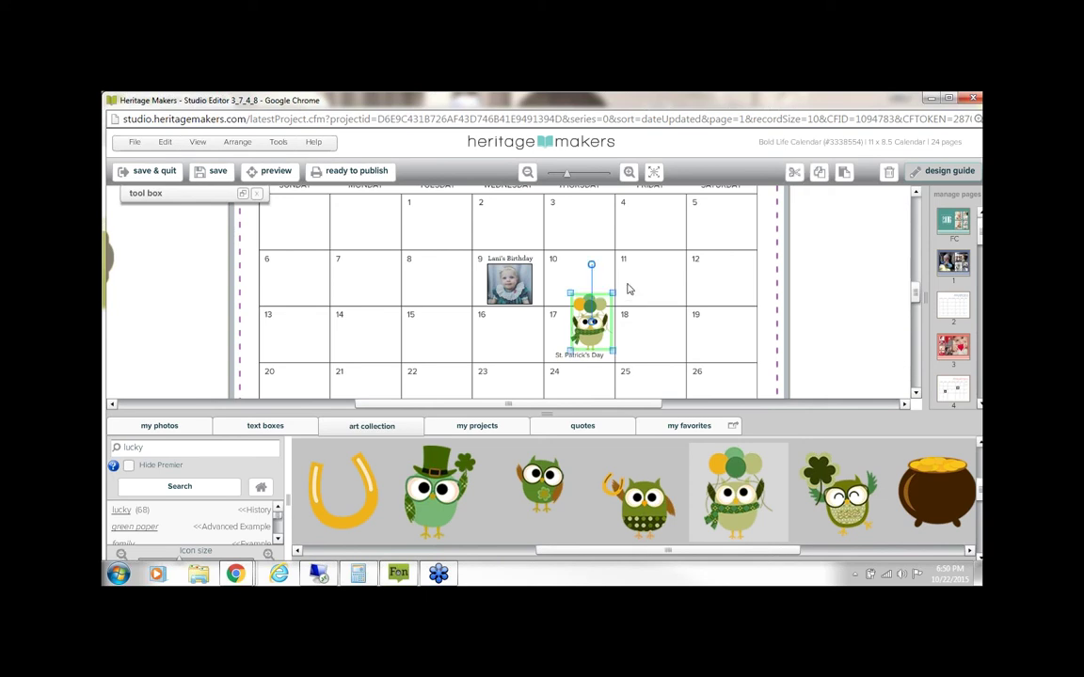
Step: Fine-tune the balloon owl's size above the St. Patrick's Day caption, letting its balloons extend into the March 10 box
{"action": "left_click_drag", "start_coordinate": [613, 293], "coordinate": [596, 317]}
{"action": "left_click", "coordinate": [673, 355]}
{"action": "left_click", "coordinate": [582, 336]}
{"action": "left_click_drag", "start_coordinate": [604, 304], "coordinate": [616, 281]}
{"action": "left_click", "coordinate": [810, 331]}
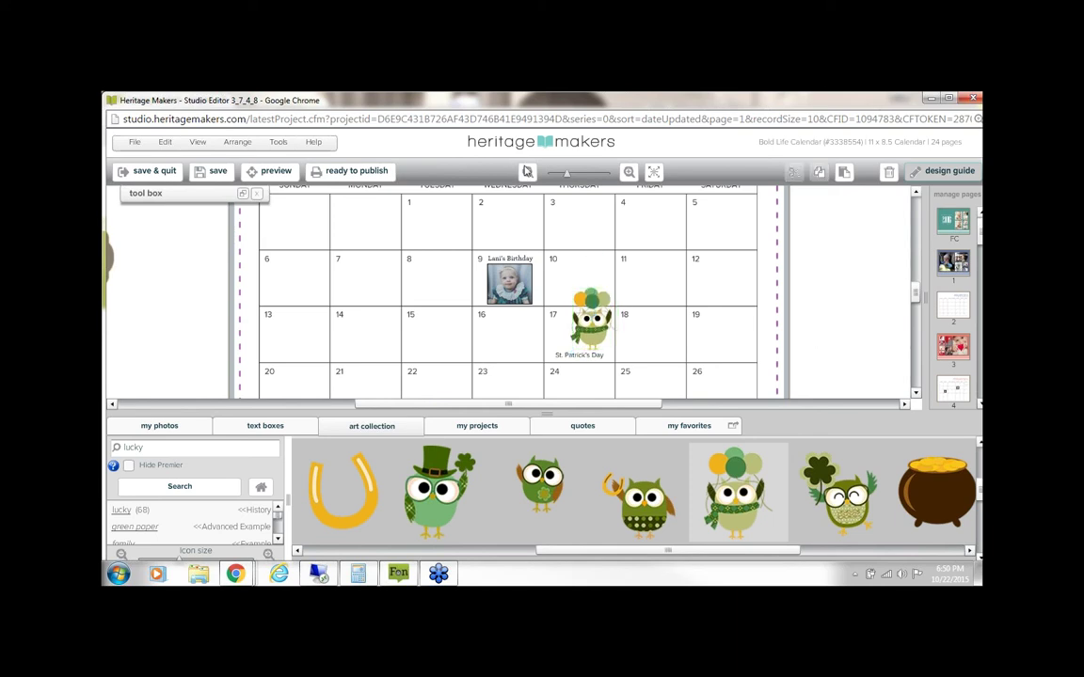
Step: Examine the whole March page and look through the remaining "lucky" embellishments, backgrounds and collections
{"action": "left_click", "coordinate": [527, 171]}
{"action": "left_click", "coordinate": [527, 172]}
{"action": "left_click", "coordinate": [527, 171]}
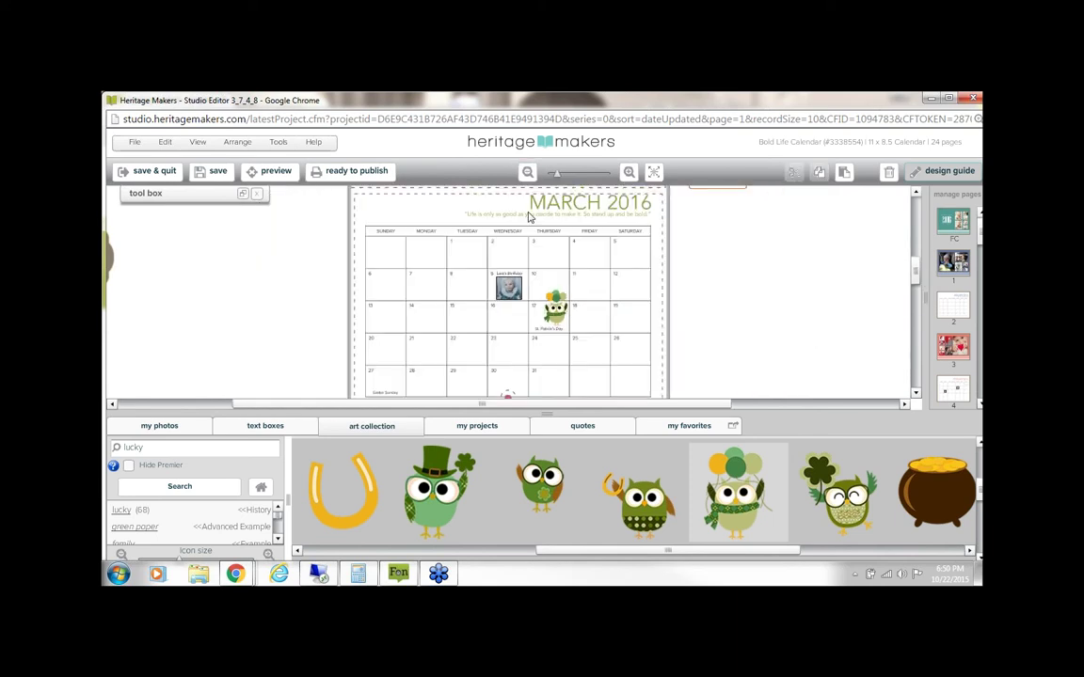
{"action": "left_click", "coordinate": [527, 171]}
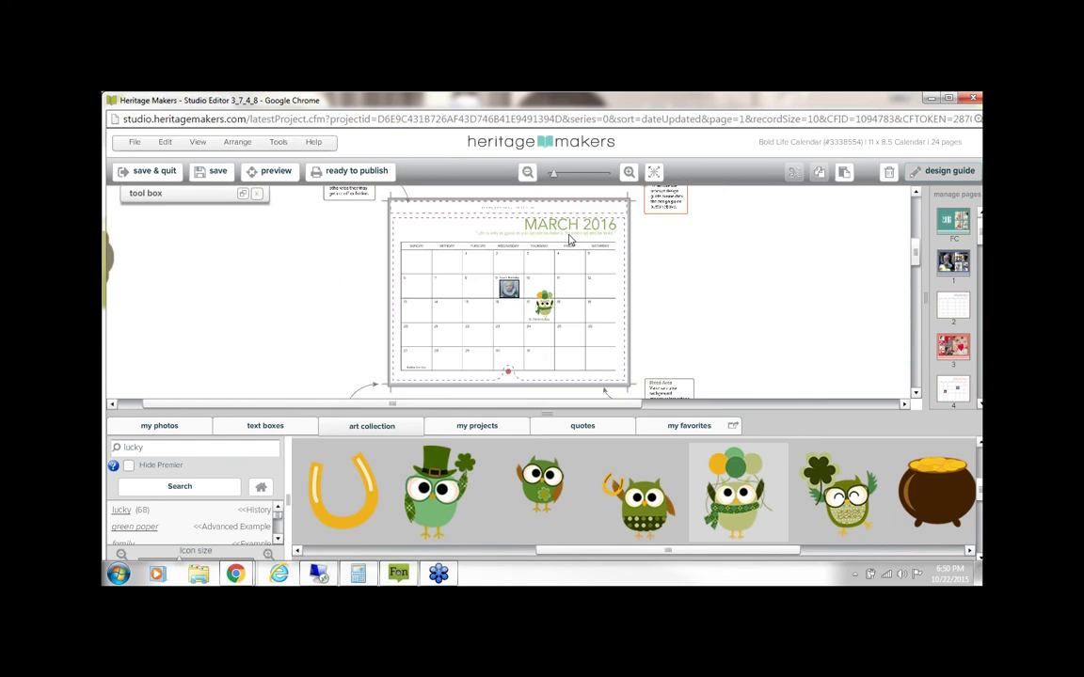
{"action": "left_click", "coordinate": [628, 173]}
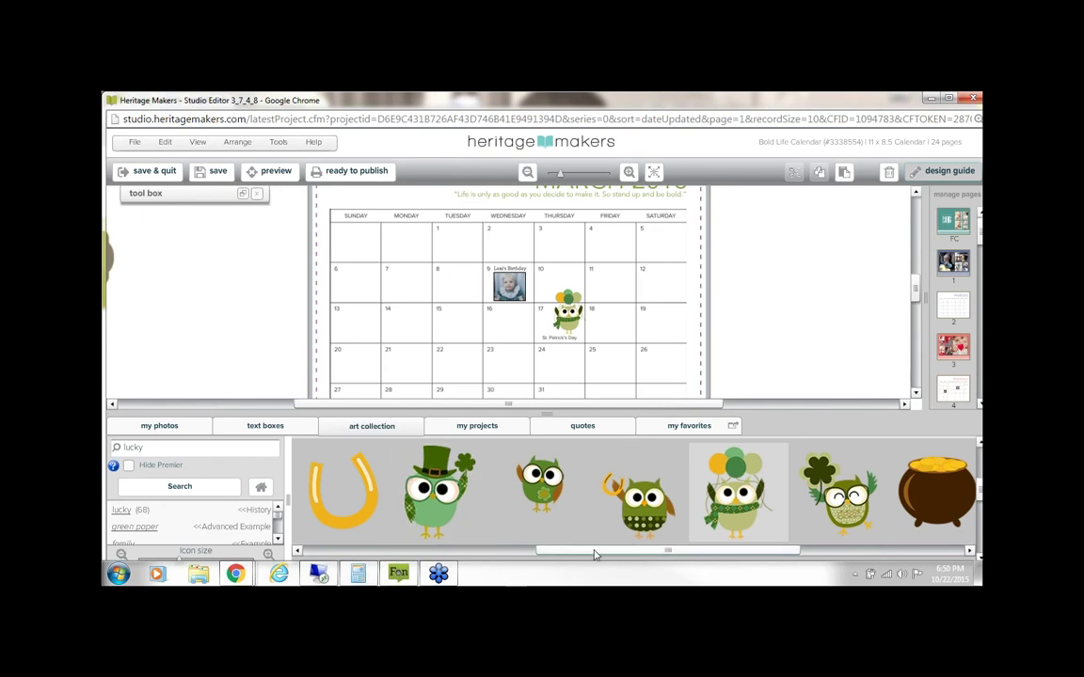
{"action": "left_click_drag", "start_coordinate": [528, 554], "coordinate": [732, 555]}
{"action": "left_click", "coordinate": [740, 554]}
{"action": "scroll", "coordinate": [733, 554], "scroll_direction": "right", "scroll_amount": 1}
{"action": "scroll", "coordinate": [744, 522], "scroll_direction": "down", "scroll_amount": 1}
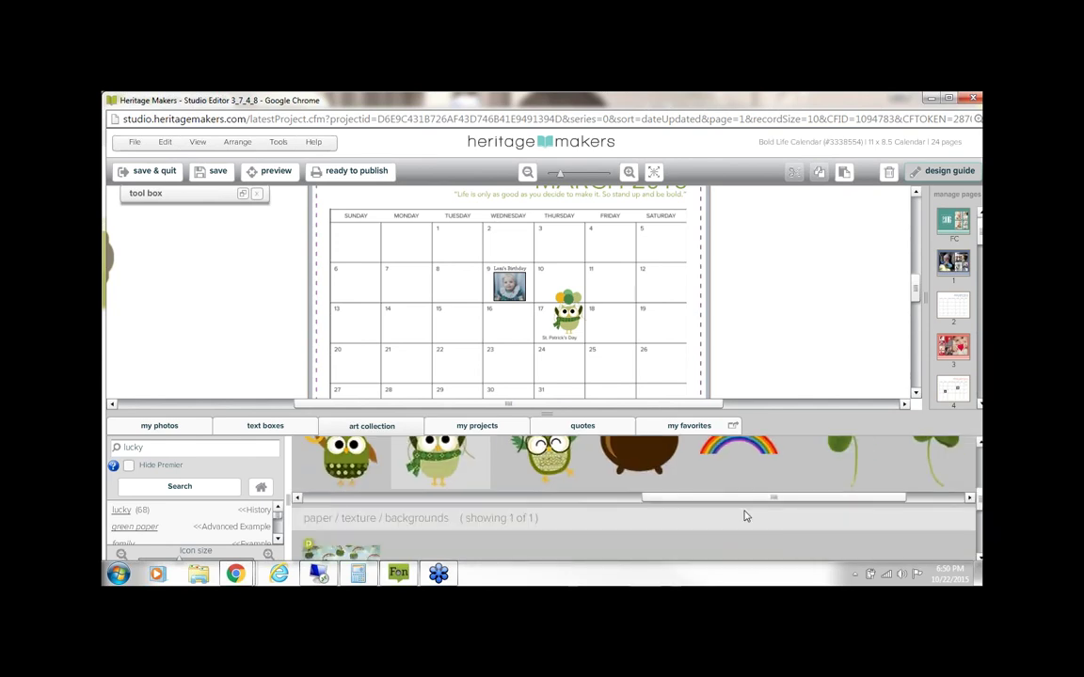
{"action": "scroll", "coordinate": [743, 516], "scroll_direction": "down", "scroll_amount": 1}
{"action": "scroll", "coordinate": [743, 514], "scroll_direction": "up", "scroll_amount": 4}
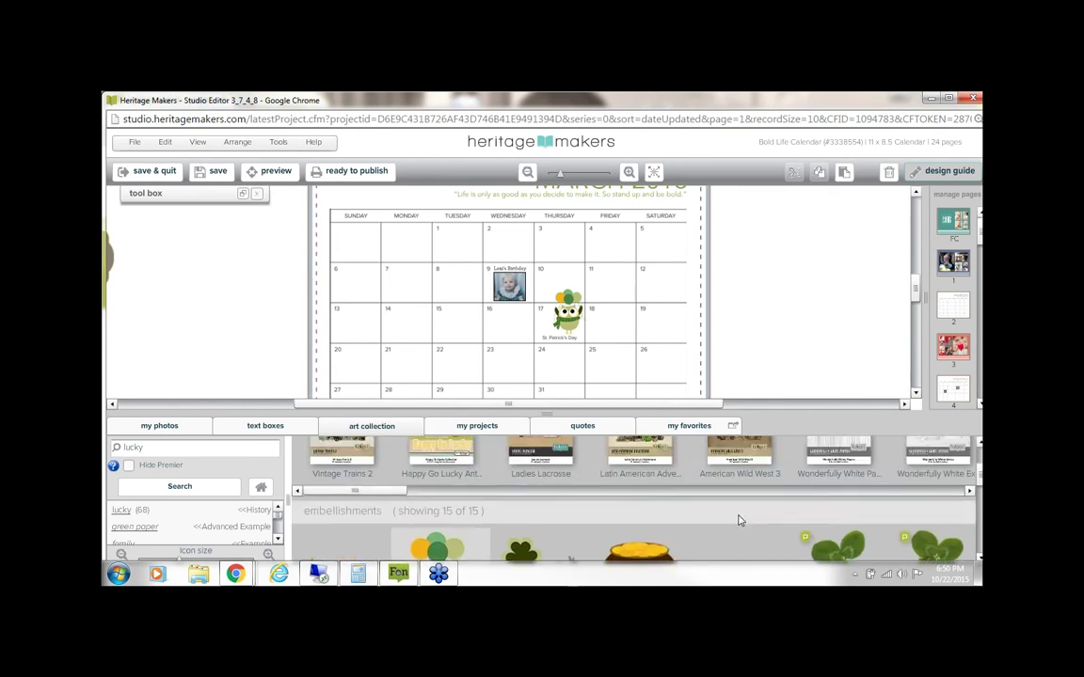
{"action": "scroll", "coordinate": [744, 527], "scroll_direction": "up", "scroll_amount": 1}
Step: Save the project, open page 3 with the Valentine photos and shrink the content browser to give the page more room
{"action": "left_click", "coordinate": [198, 169]}
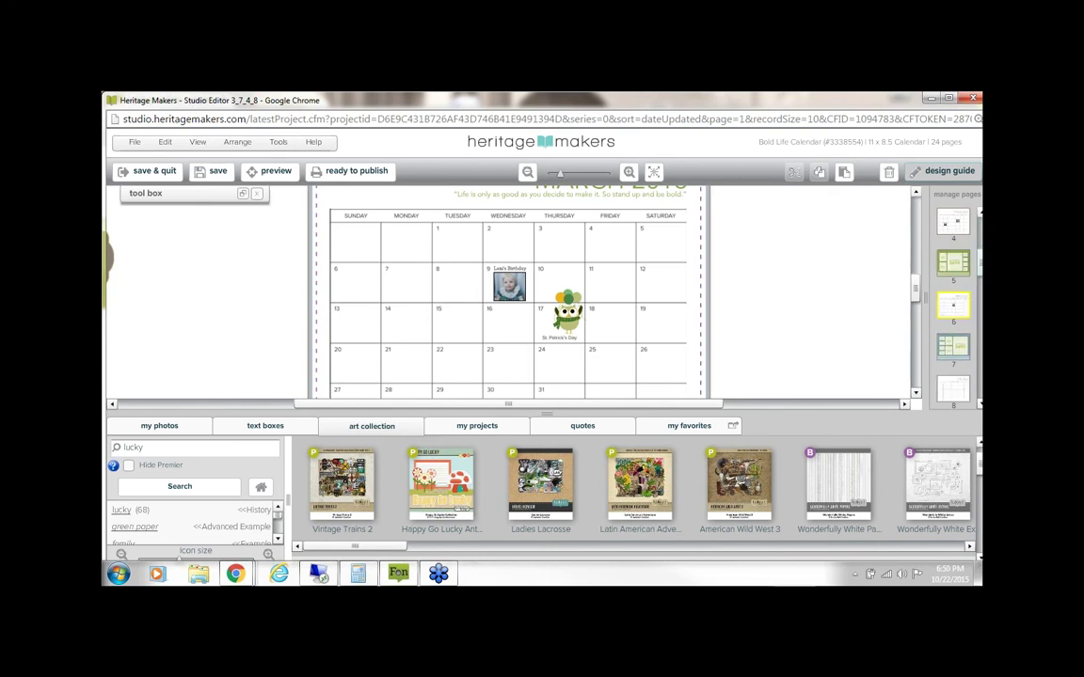
{"action": "scroll", "coordinate": [973, 277], "scroll_direction": "up", "scroll_amount": 5}
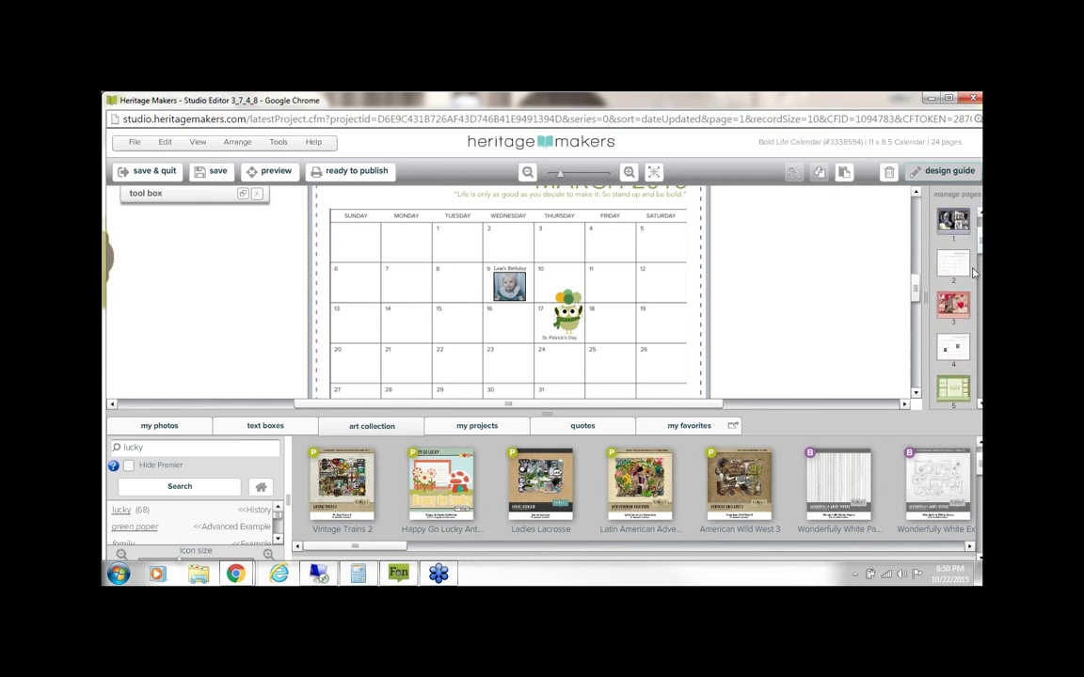
{"action": "left_click", "coordinate": [956, 310]}
{"action": "left_click", "coordinate": [629, 173]}
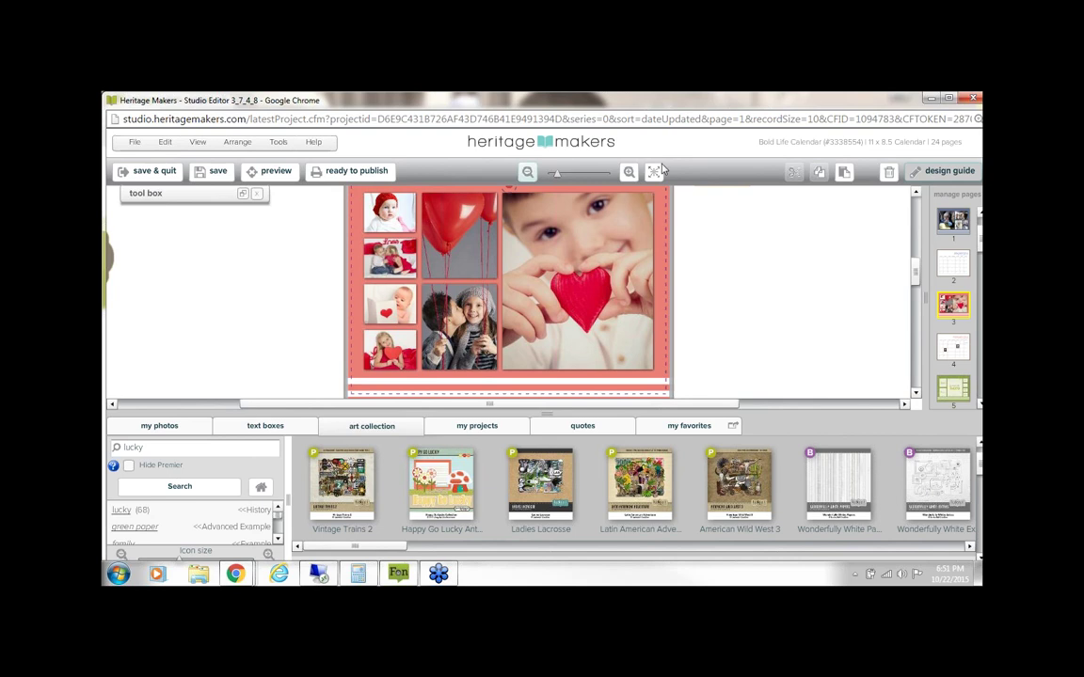
{"action": "left_click_drag", "start_coordinate": [555, 416], "coordinate": [549, 541]}
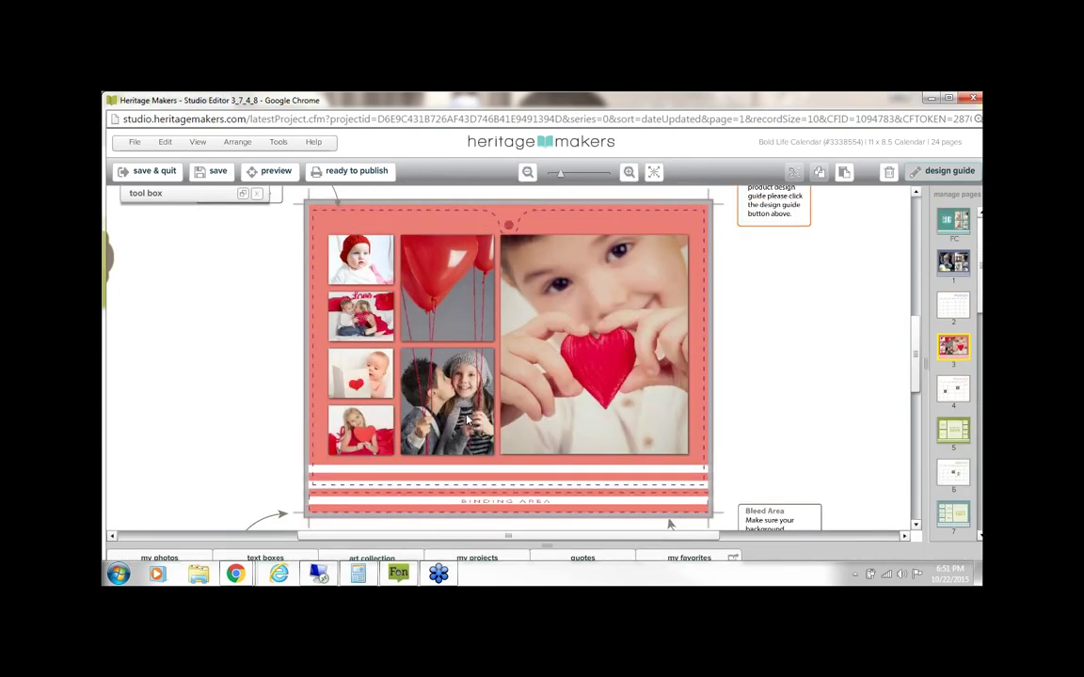
Step: Inspect the red balloon photo on page 3 and look through the following calendar pages up to page 14
{"action": "left_click", "coordinate": [444, 295]}
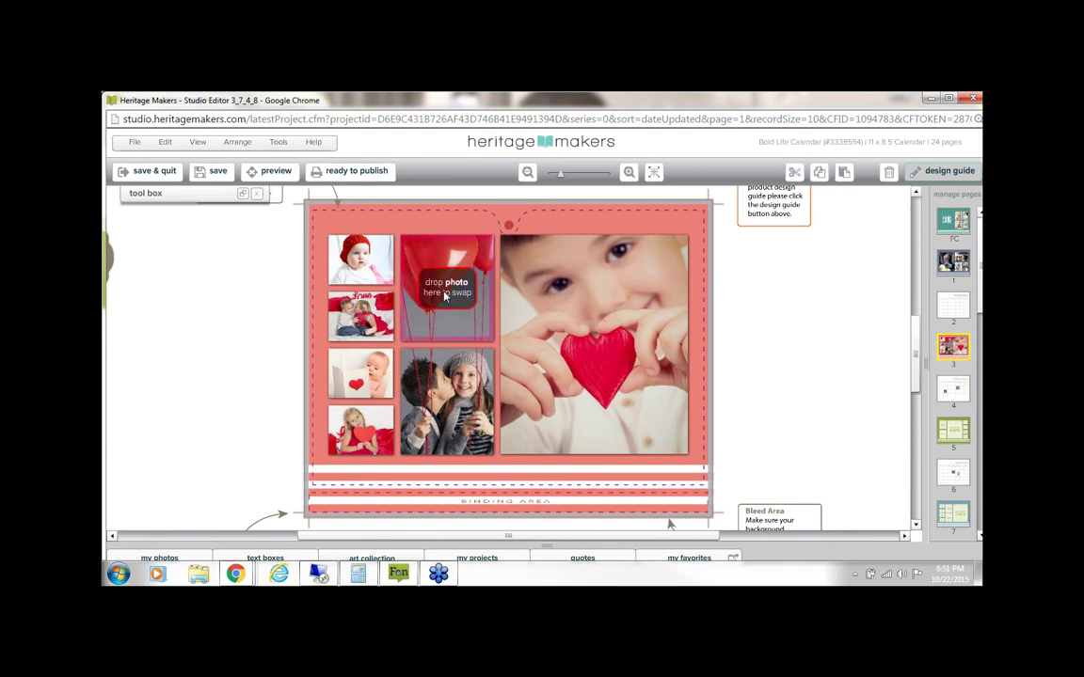
{"action": "left_click", "coordinate": [459, 322]}
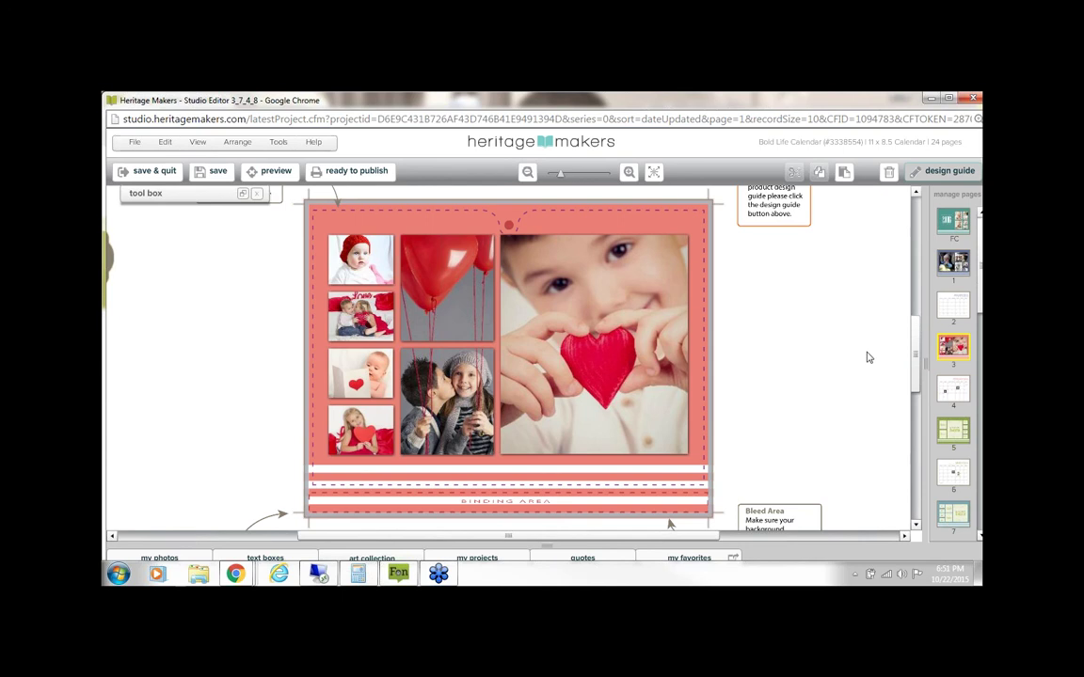
{"action": "scroll", "coordinate": [979, 325], "scroll_direction": "down", "scroll_amount": 2}
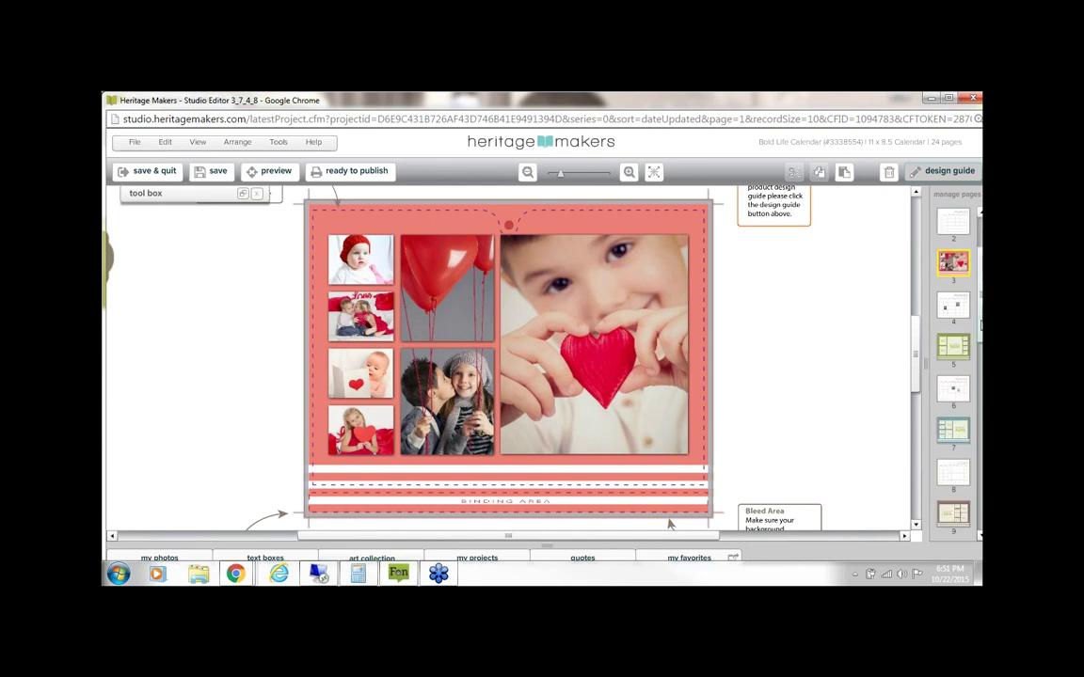
{"action": "scroll", "coordinate": [980, 324], "scroll_direction": "down", "scroll_amount": 1}
{"action": "left_click_drag", "start_coordinate": [979, 309], "coordinate": [978, 350]}
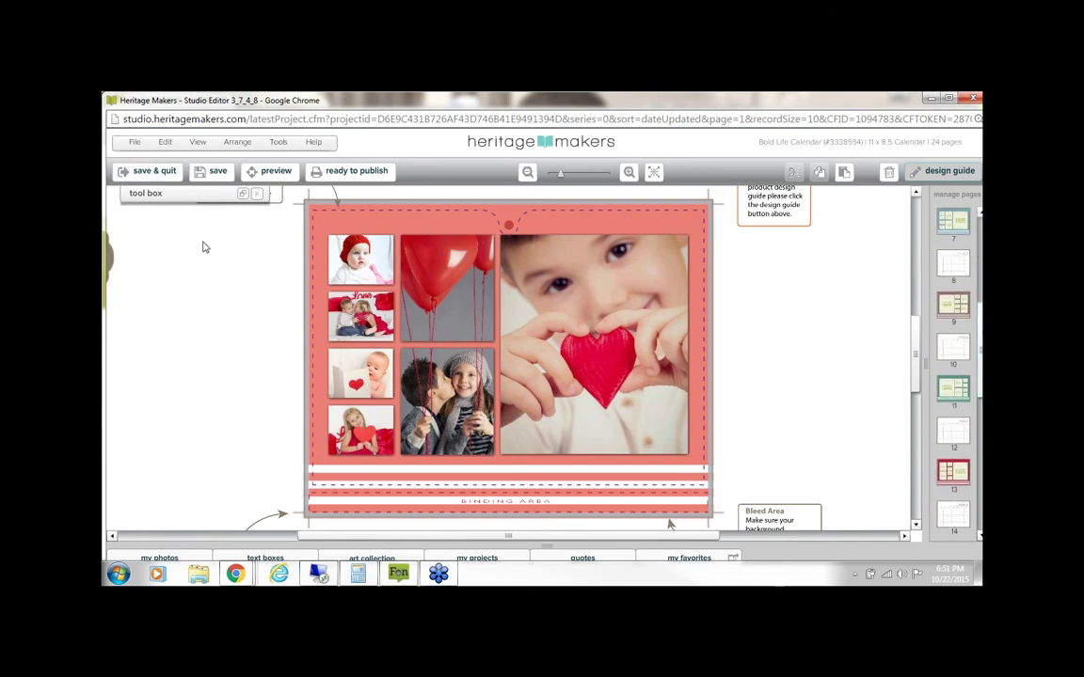
Step: Save and quit the Bold Life Calendar, open the 2016 Family Almanac Calendar for editing and dismiss the introduction
{"action": "left_click", "coordinate": [142, 172]}
{"action": "left_click", "coordinate": [517, 362]}
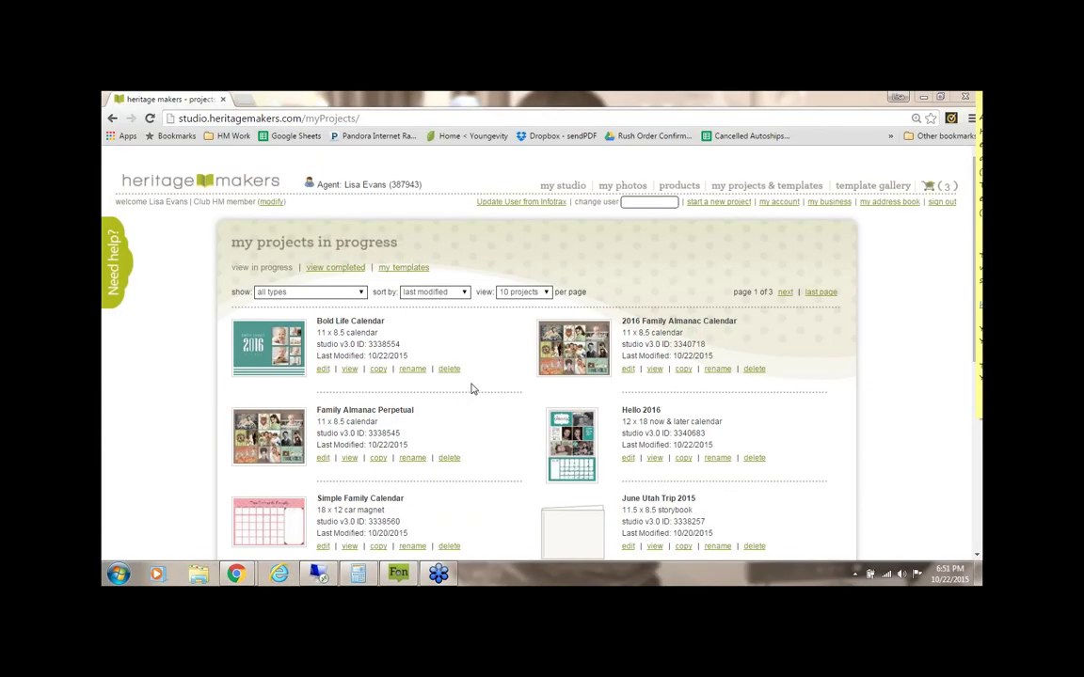
{"action": "left_click", "coordinate": [628, 368]}
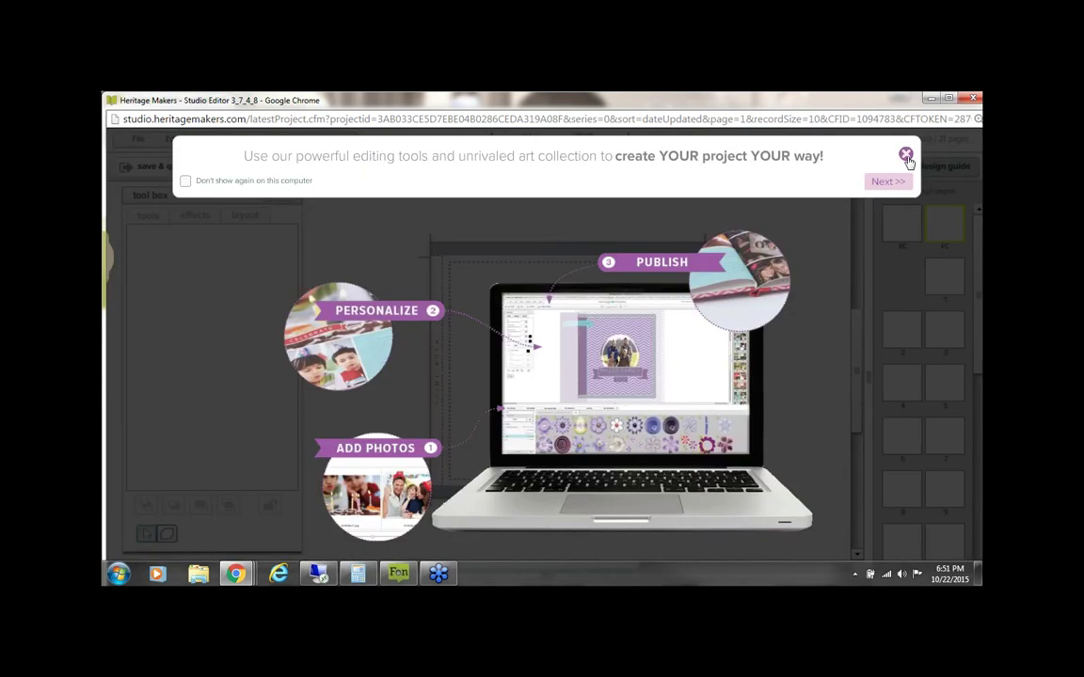
{"action": "left_click", "coordinate": [905, 154]}
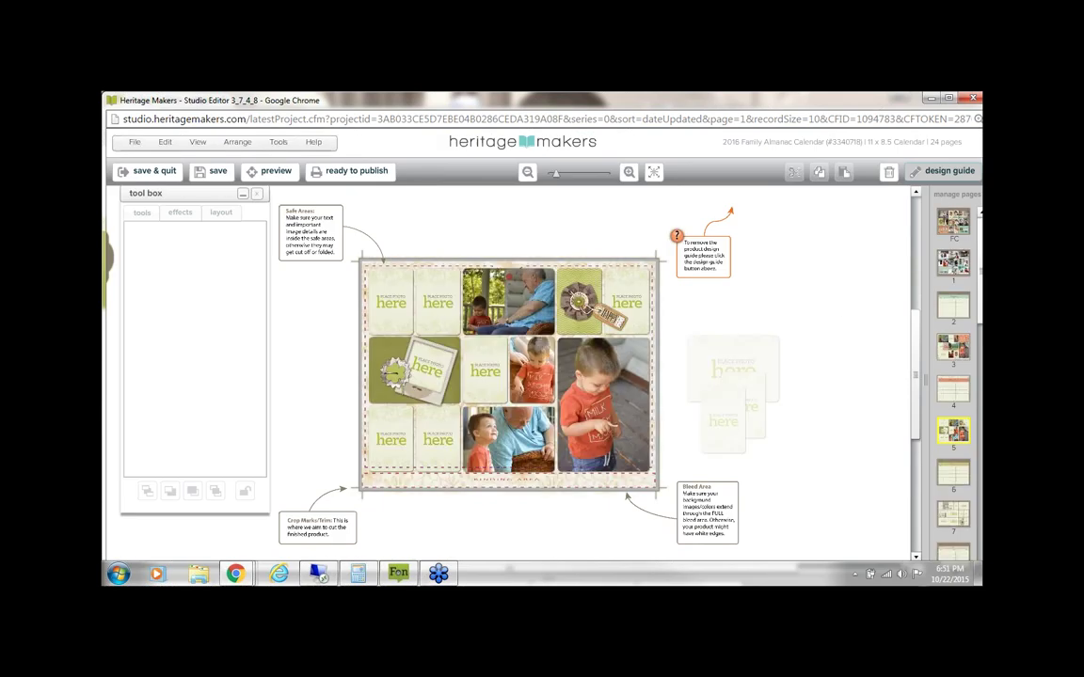
Step: Open page 7 of the almanac at a larger view, fit the editor window to the screen and collapse the tool box
{"action": "scroll", "coordinate": [957, 355], "scroll_direction": "down", "scroll_amount": 3}
{"action": "left_click", "coordinate": [955, 355]}
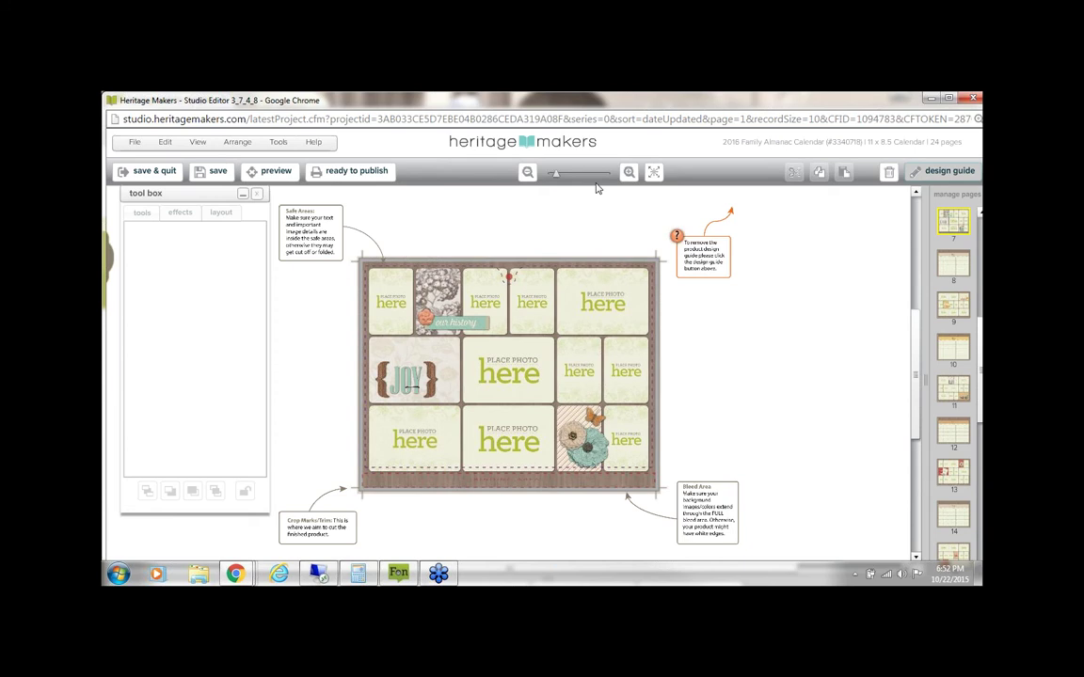
{"action": "left_click", "coordinate": [629, 174]}
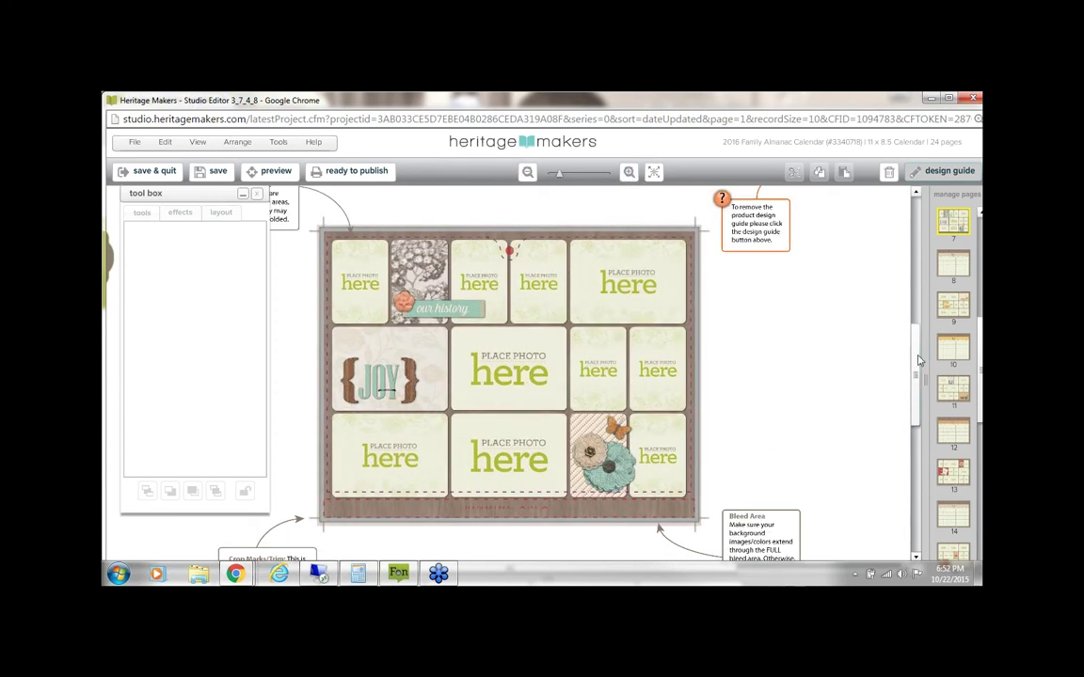
{"action": "scroll", "coordinate": [918, 371], "scroll_direction": "down", "scroll_amount": 1}
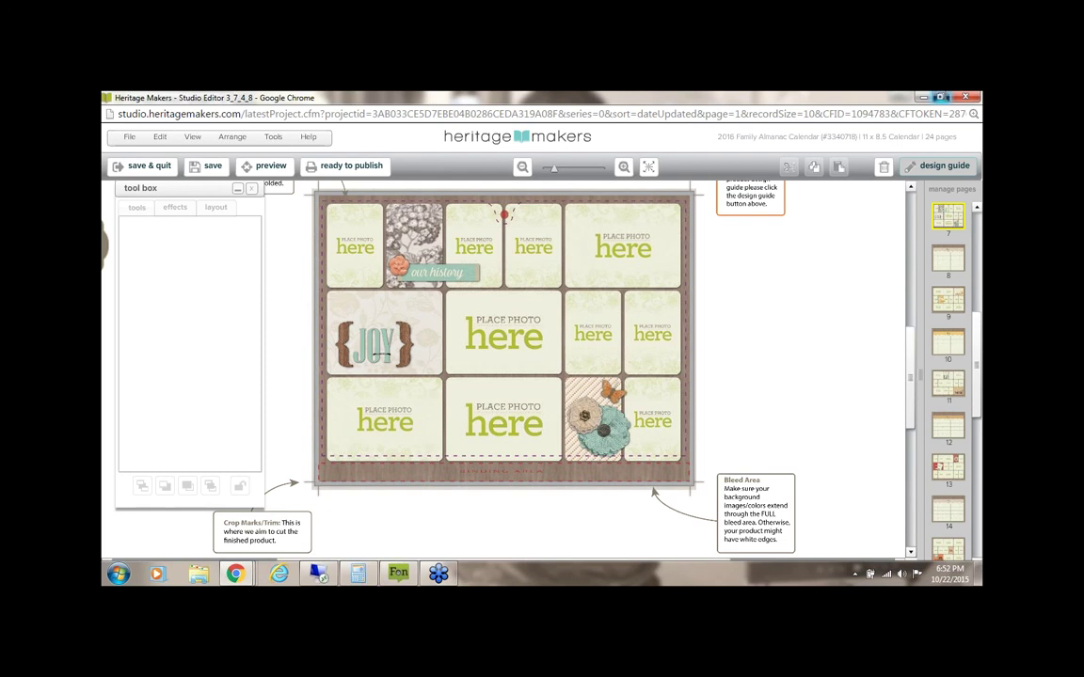
{"action": "left_click", "coordinate": [939, 97]}
{"action": "left_click", "coordinate": [243, 194]}
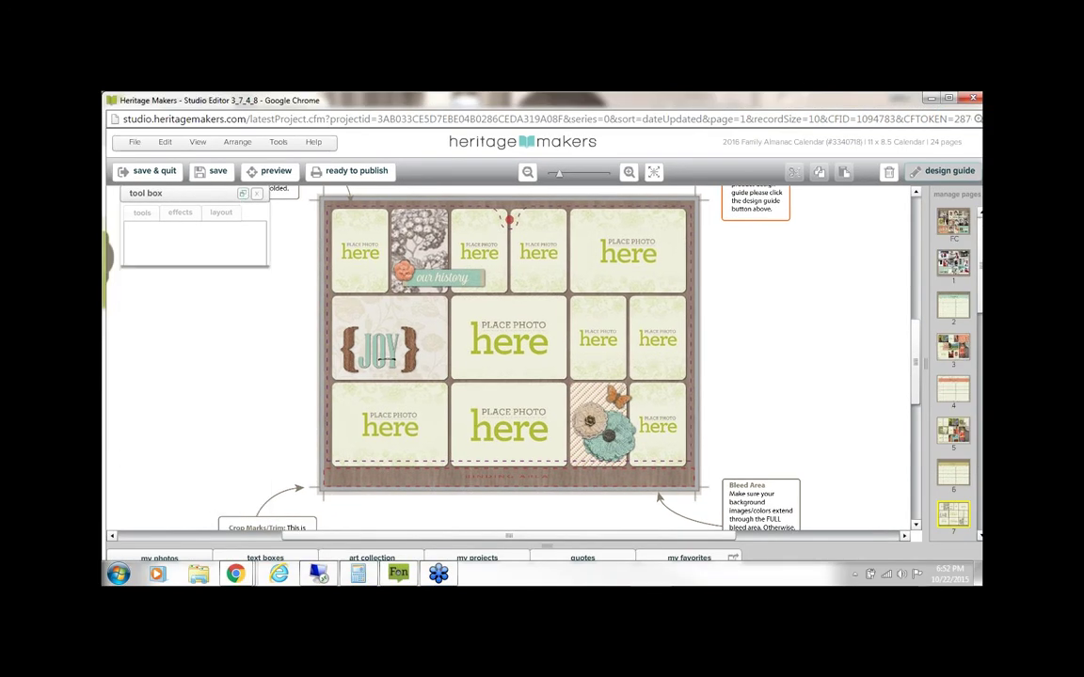
Step: Open the Nieces and Nephews album in the **Studio U photo folder
{"action": "left_click", "coordinate": [159, 553]}
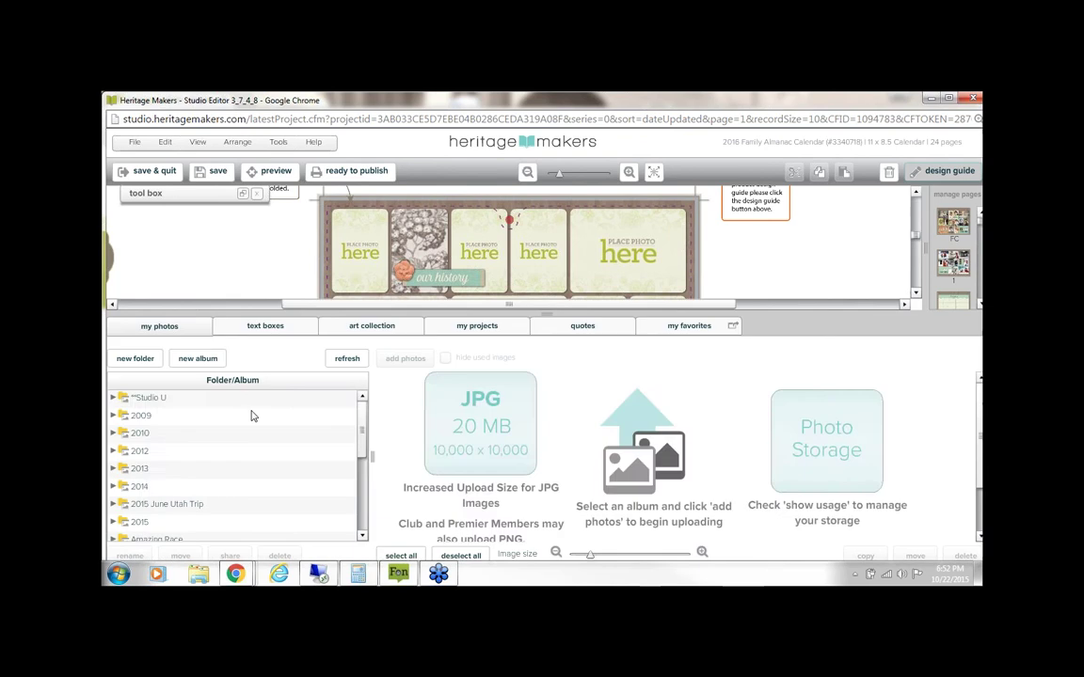
{"action": "left_click", "coordinate": [259, 400]}
{"action": "left_click", "coordinate": [312, 419]}
{"action": "left_click", "coordinate": [312, 420]}
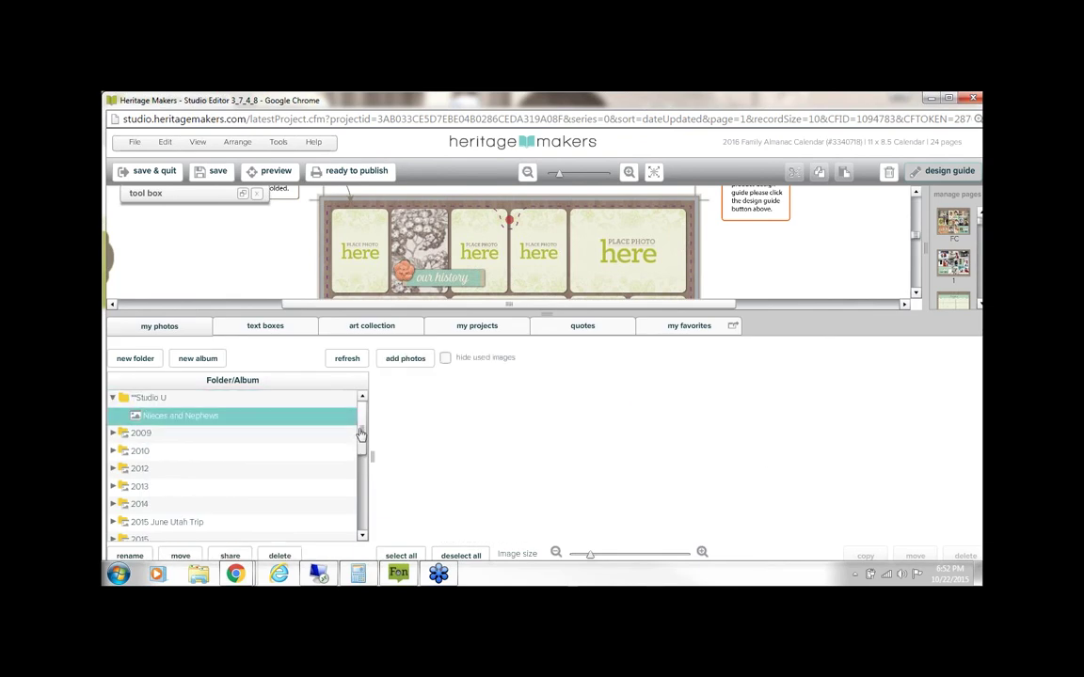
Step: Find the "10 Months Old" photo of a woman with a baby and place it over page 7's upper right edge
{"action": "left_click_drag", "start_coordinate": [978, 395], "coordinate": [978, 489]}
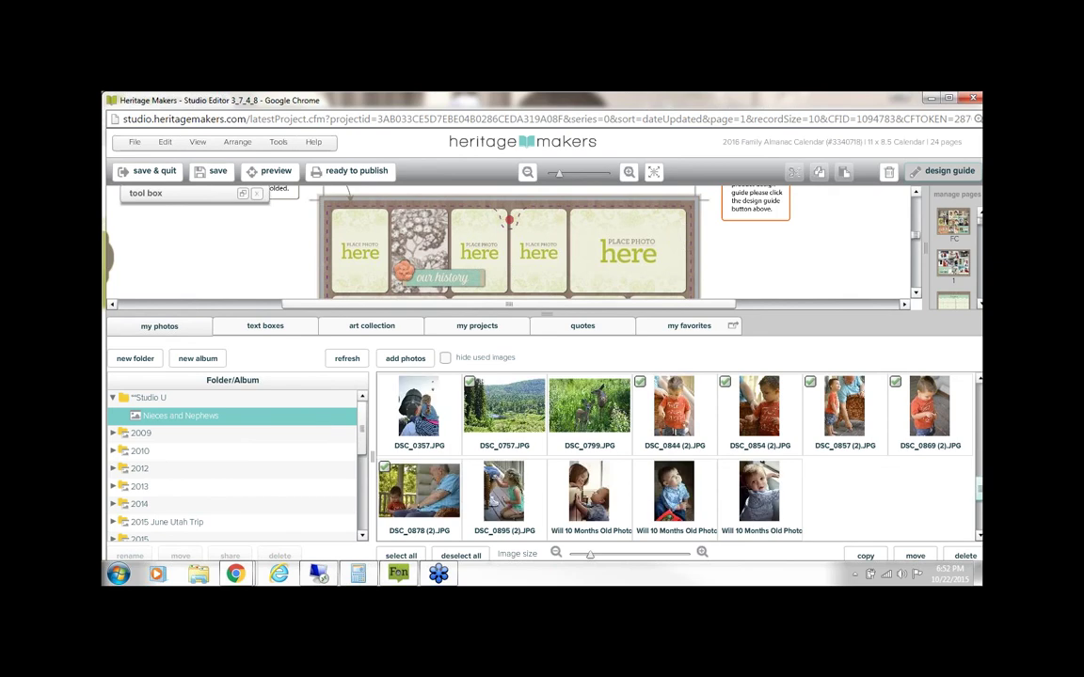
{"action": "scroll", "coordinate": [677, 457], "scroll_direction": "up", "scroll_amount": 3}
{"action": "scroll", "coordinate": [678, 456], "scroll_direction": "up", "scroll_amount": 2}
{"action": "scroll", "coordinate": [847, 395], "scroll_direction": "up", "scroll_amount": 1}
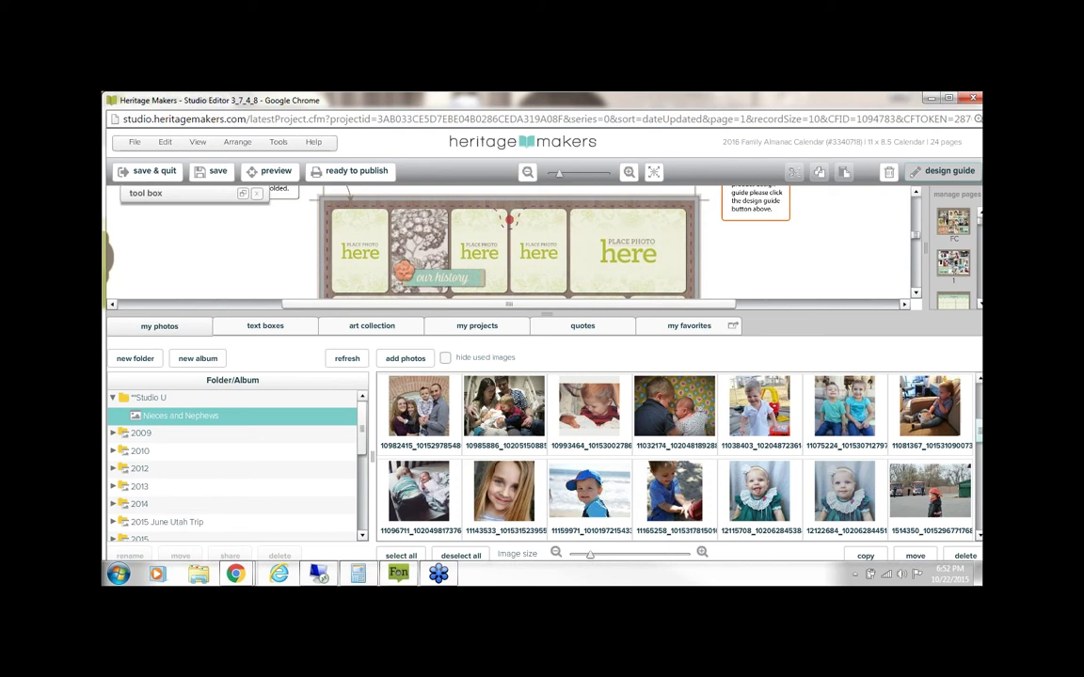
{"action": "left_click_drag", "start_coordinate": [978, 428], "coordinate": [979, 515]}
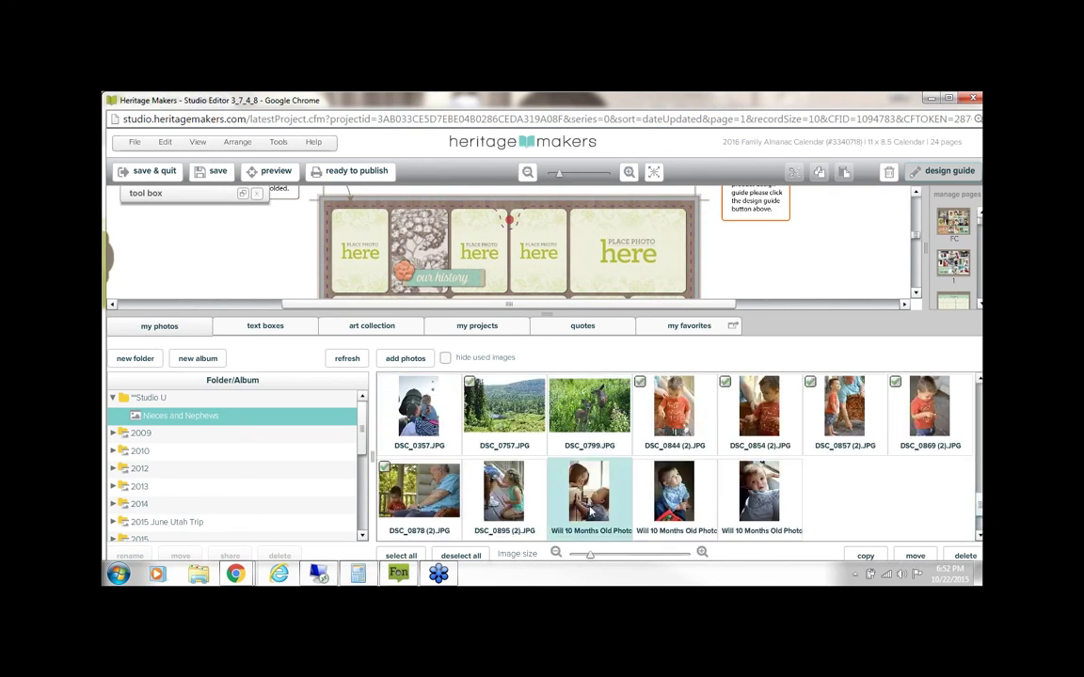
{"action": "left_click_drag", "start_coordinate": [589, 492], "coordinate": [713, 235]}
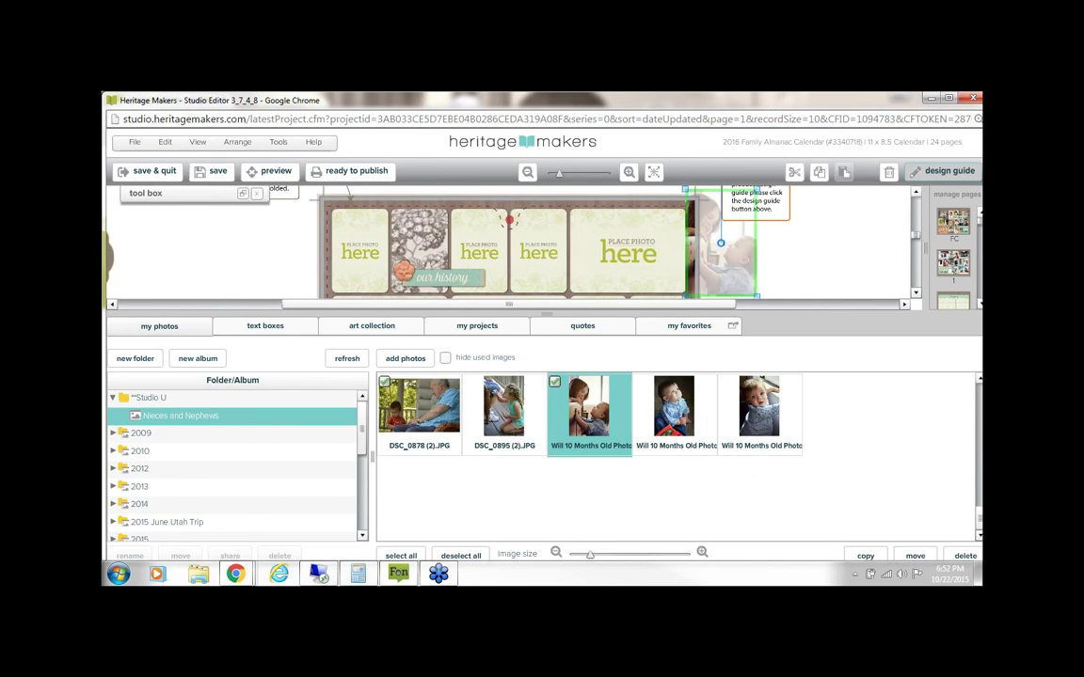
Step: Move the loose photo from page 7's edge onto the photo frames and delete it from the page
{"action": "left_click_drag", "start_coordinate": [551, 315], "coordinate": [551, 476]}
{"action": "left_click_drag", "start_coordinate": [688, 272], "coordinate": [605, 321]}
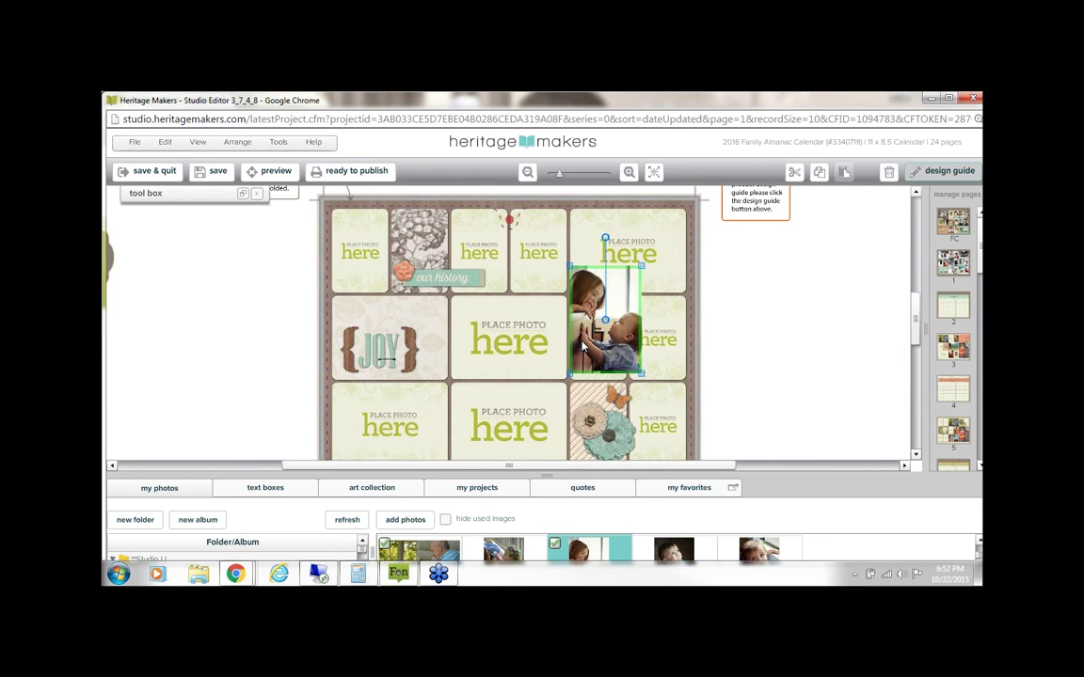
{"action": "left_click", "coordinate": [610, 304]}
{"action": "left_click_drag", "start_coordinate": [609, 309], "coordinate": [628, 307]}
{"action": "key", "text": "Delete"}
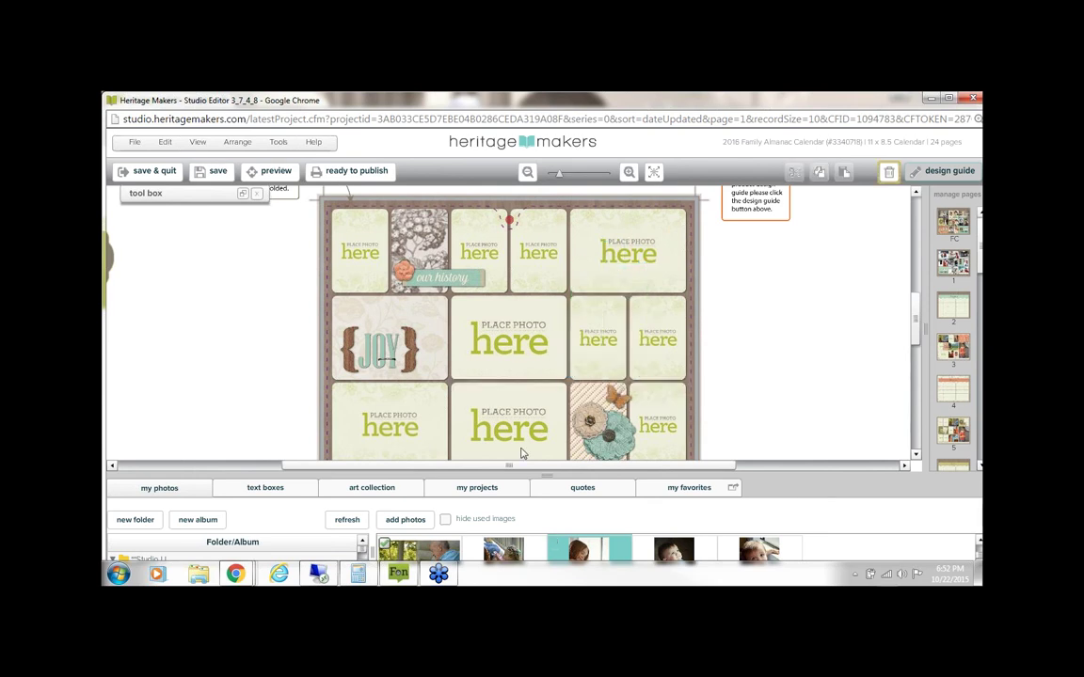
Step: Fill the wide centre frames in page 7's middle and bottom rows with the "10 Months Old" photo of a girl with a baby
{"action": "left_click", "coordinate": [537, 354]}
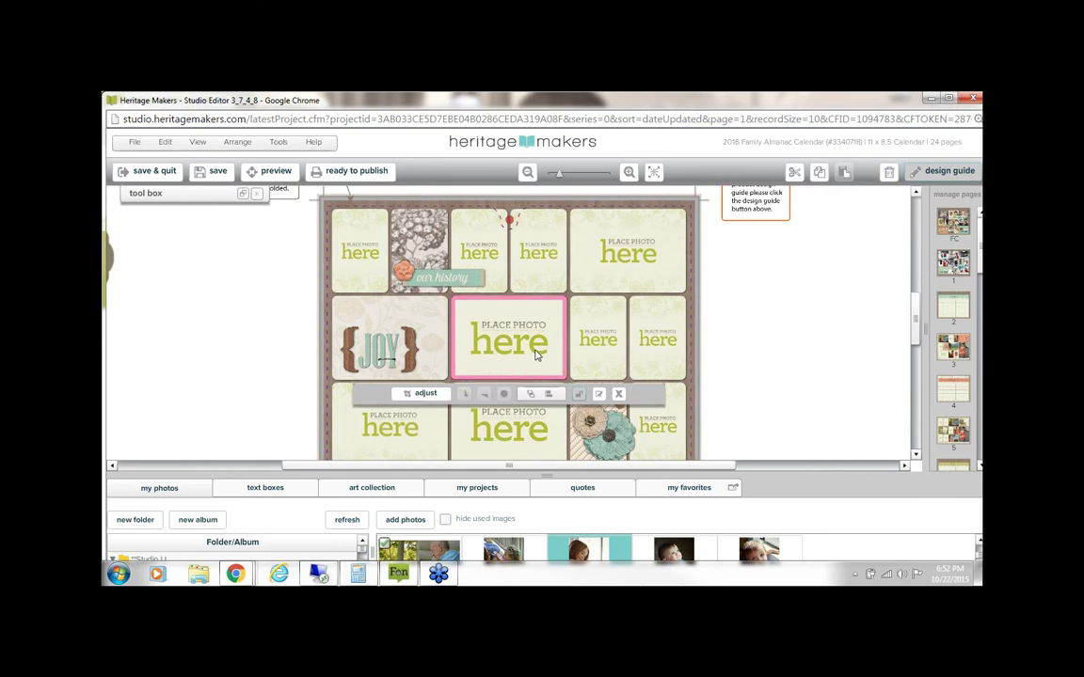
{"action": "left_click_drag", "start_coordinate": [589, 551], "coordinate": [512, 337]}
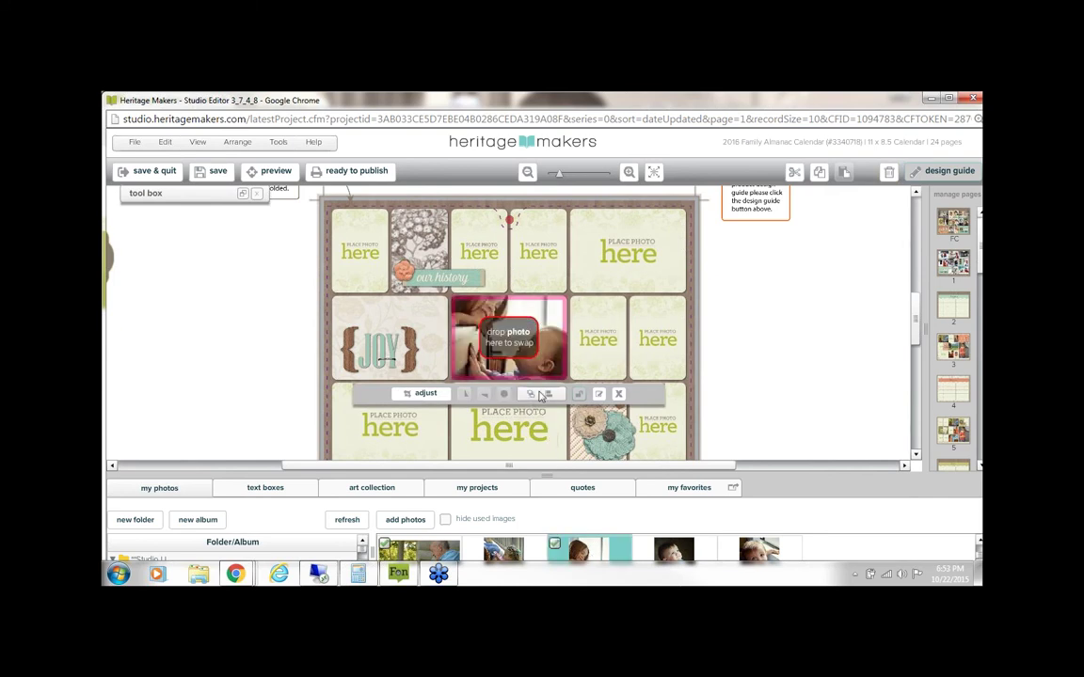
{"action": "left_click", "coordinate": [521, 444]}
{"action": "left_click_drag", "start_coordinate": [593, 551], "coordinate": [529, 416]}
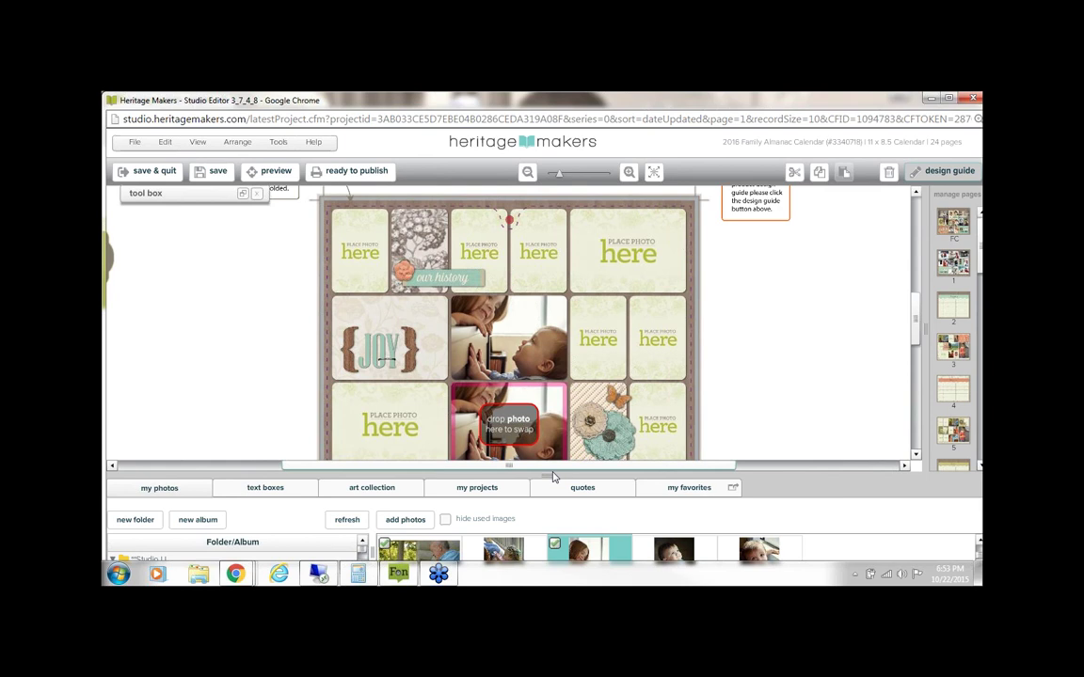
Step: Scale the photo in the middle-row centre frame to 36.5 and pan it to show the girl's face
{"action": "left_click_drag", "start_coordinate": [550, 477], "coordinate": [550, 546]}
{"action": "left_click", "coordinate": [484, 353]}
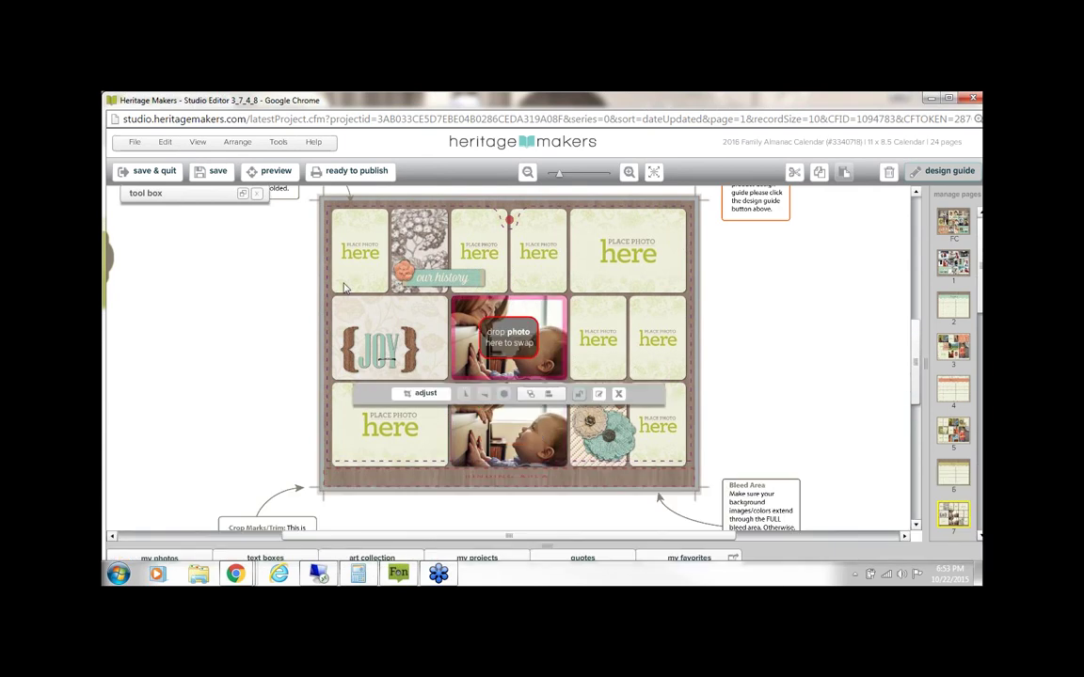
{"action": "left_click", "coordinate": [193, 192]}
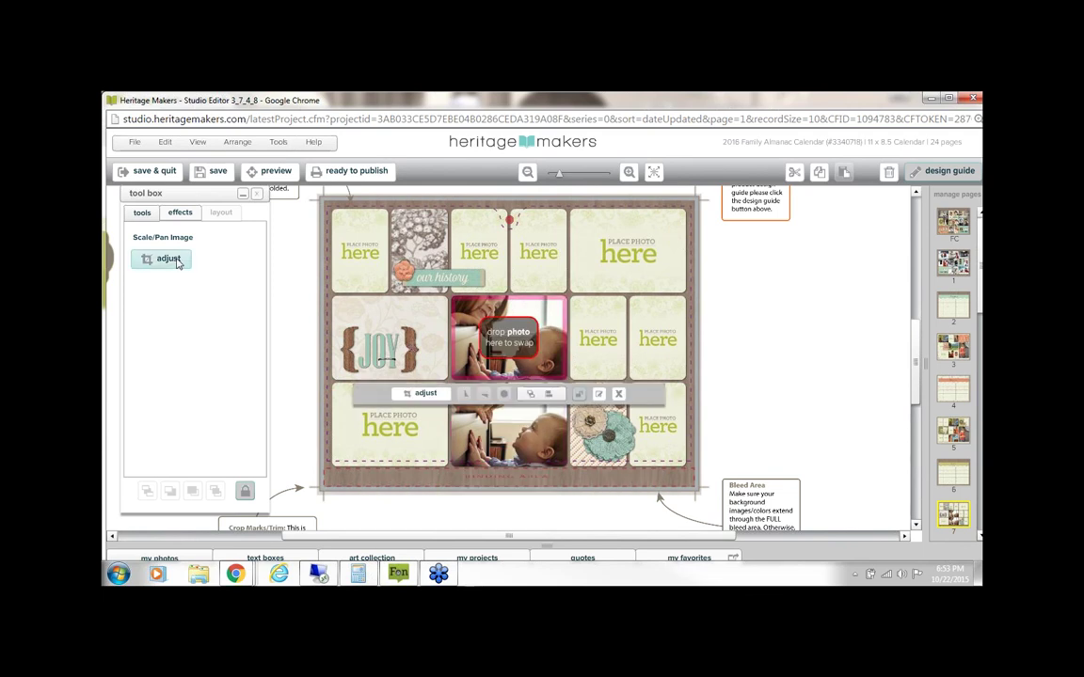
{"action": "left_click", "coordinate": [169, 260]}
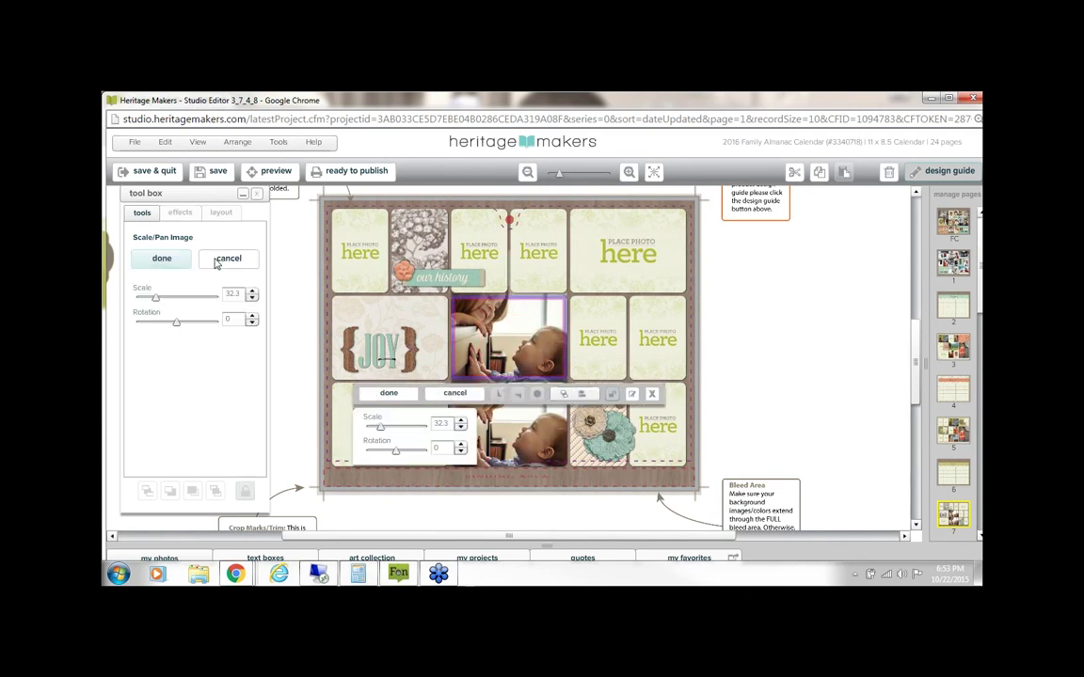
{"action": "left_click", "coordinate": [253, 292]}
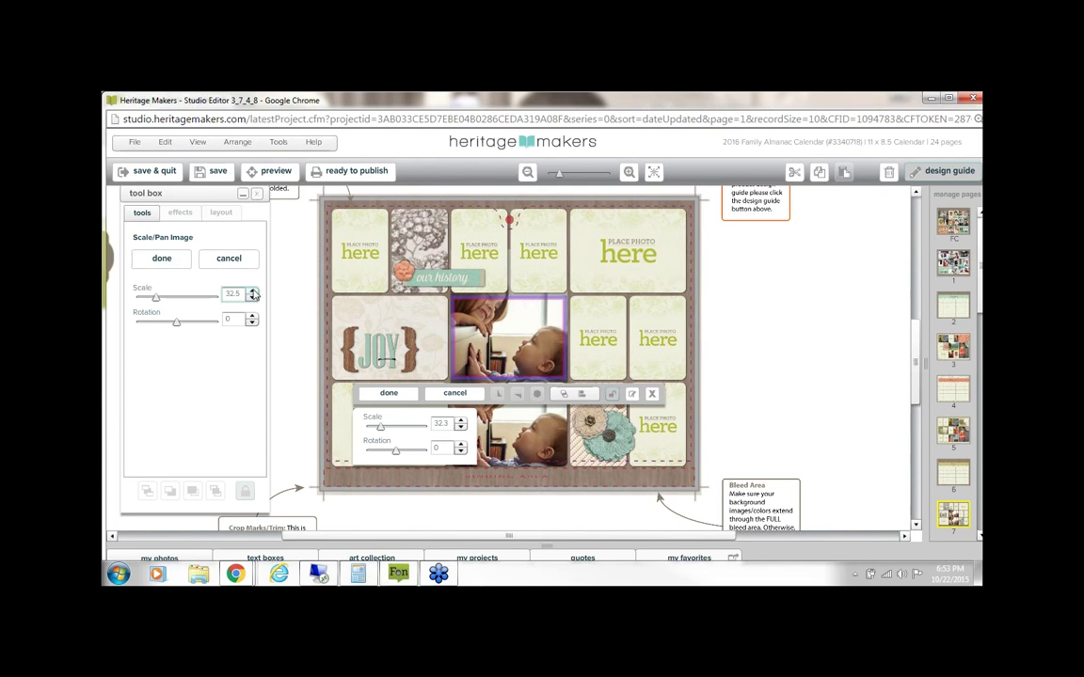
{"action": "left_click", "coordinate": [253, 292]}
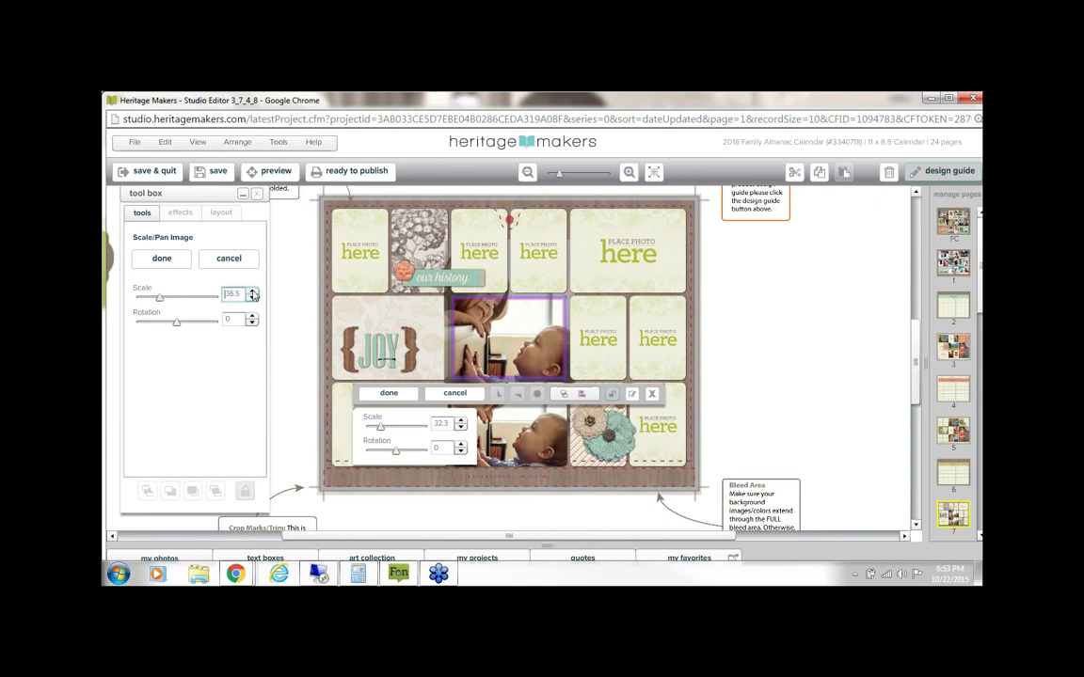
{"action": "mouse_move", "coordinate": [496, 334]}
{"action": "left_mouse_down"}
{"action": "mouse_move", "coordinate": [498, 354]}
{"action": "mouse_move", "coordinate": [497, 325]}
{"action": "mouse_move", "coordinate": [523, 315]}
{"action": "mouse_move", "coordinate": [509, 320]}
{"action": "left_mouse_up"}
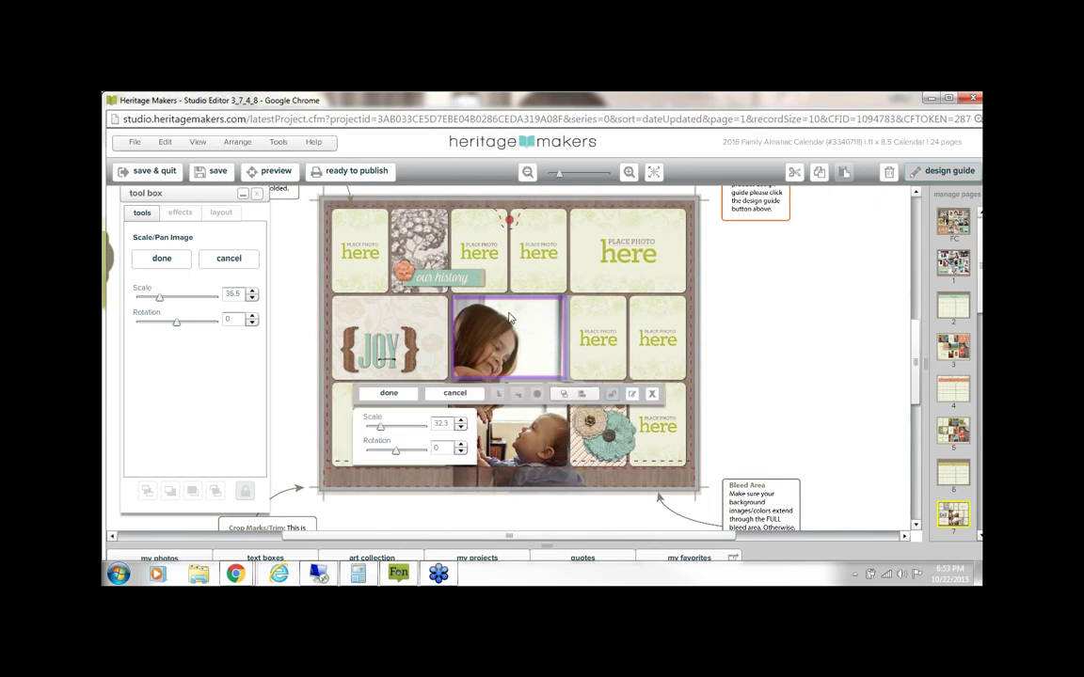
{"action": "left_click", "coordinate": [162, 257]}
{"action": "left_click", "coordinate": [388, 311]}
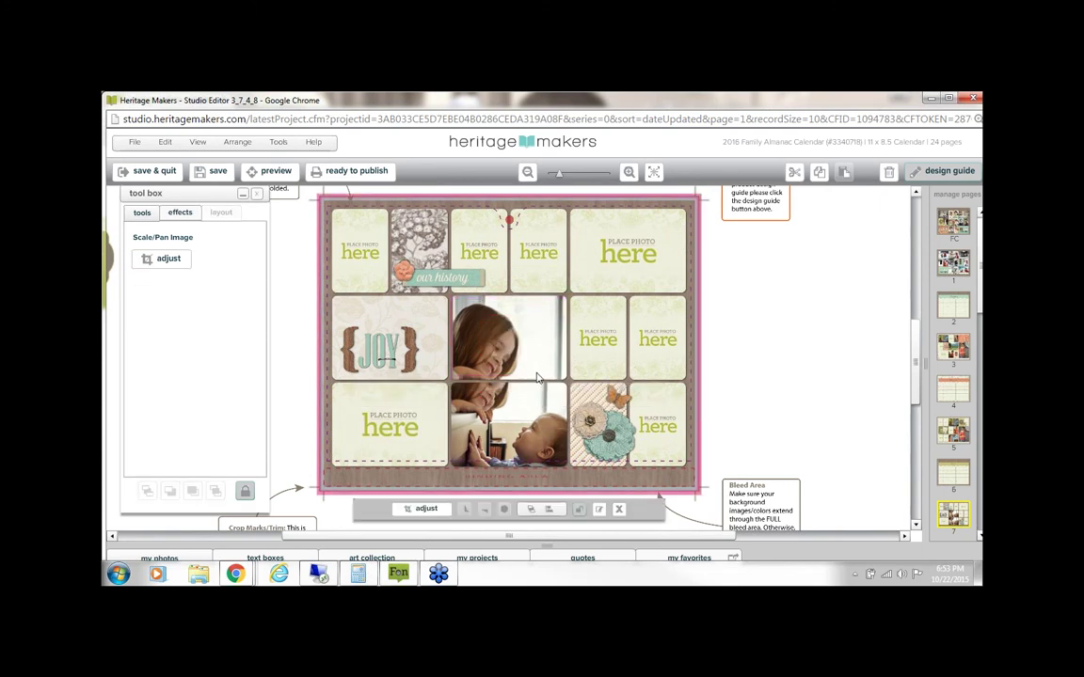
Step: Nudge the girl's photo slightly upward inside the middle-row centre frame and apply the adjustment
{"action": "left_click", "coordinate": [500, 419]}
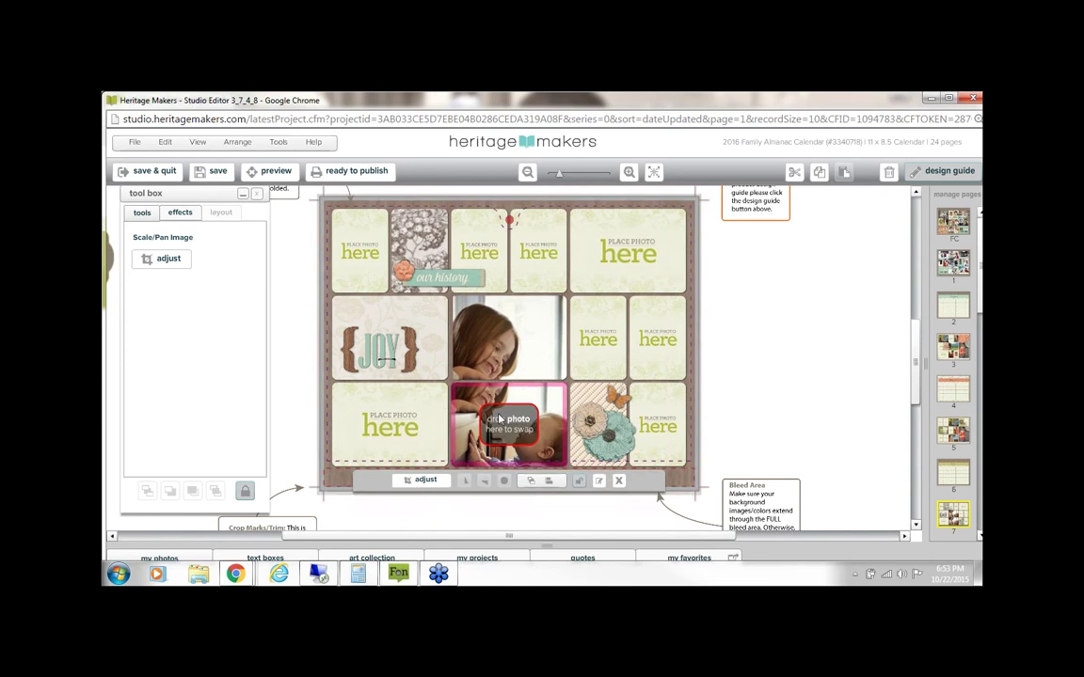
{"action": "left_click", "coordinate": [164, 258]}
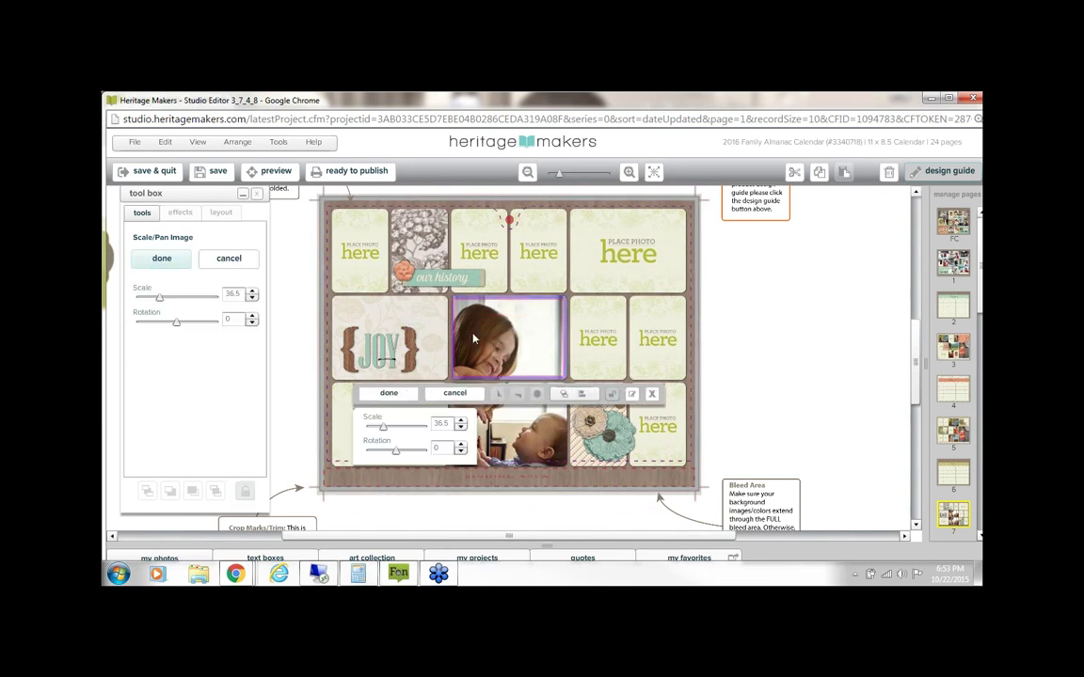
{"action": "left_click_drag", "start_coordinate": [474, 337], "coordinate": [474, 335]}
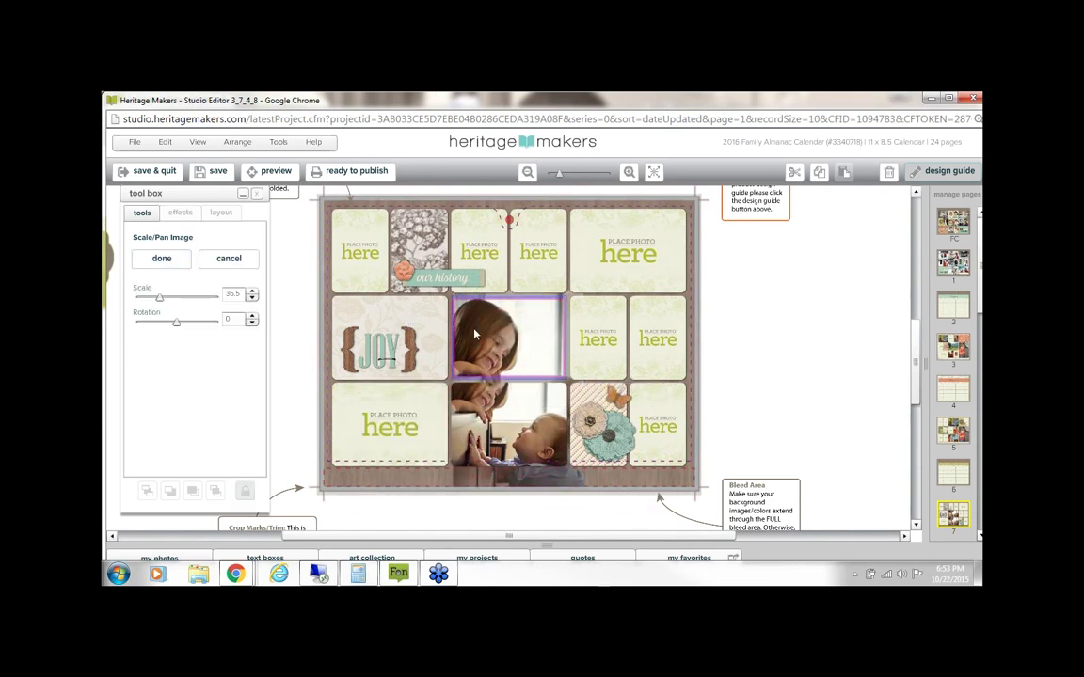
{"action": "left_click", "coordinate": [162, 258]}
{"action": "left_click", "coordinate": [803, 389]}
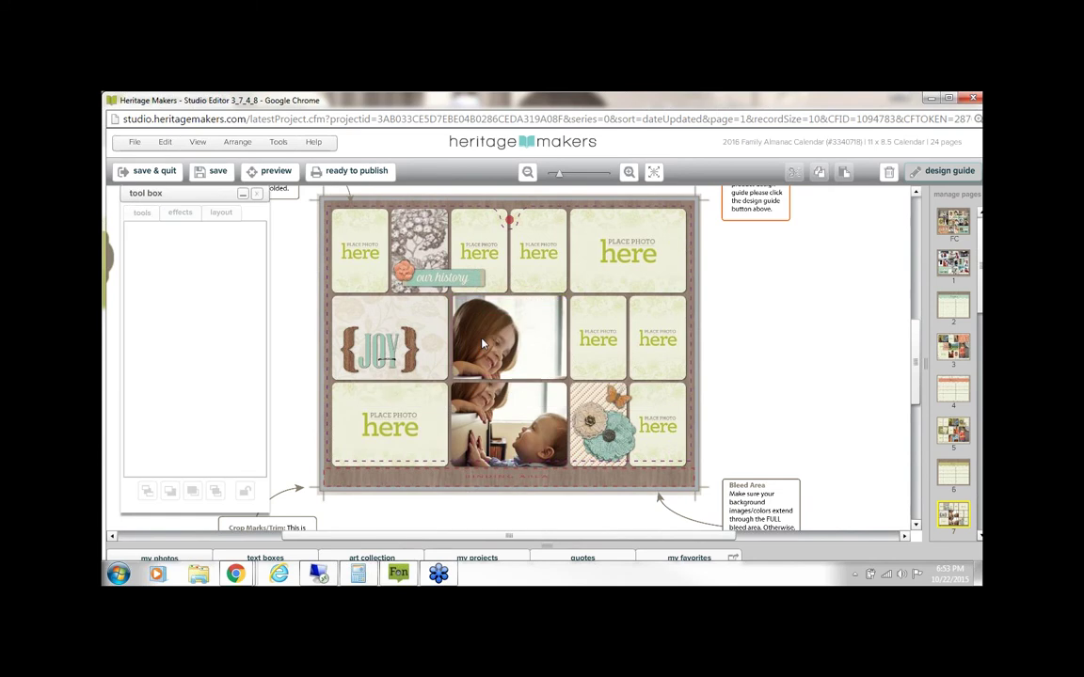
Step: Pan the photo in the bottom-row centre frame up and left to show the baby below the girl's face
{"action": "left_click", "coordinate": [533, 434]}
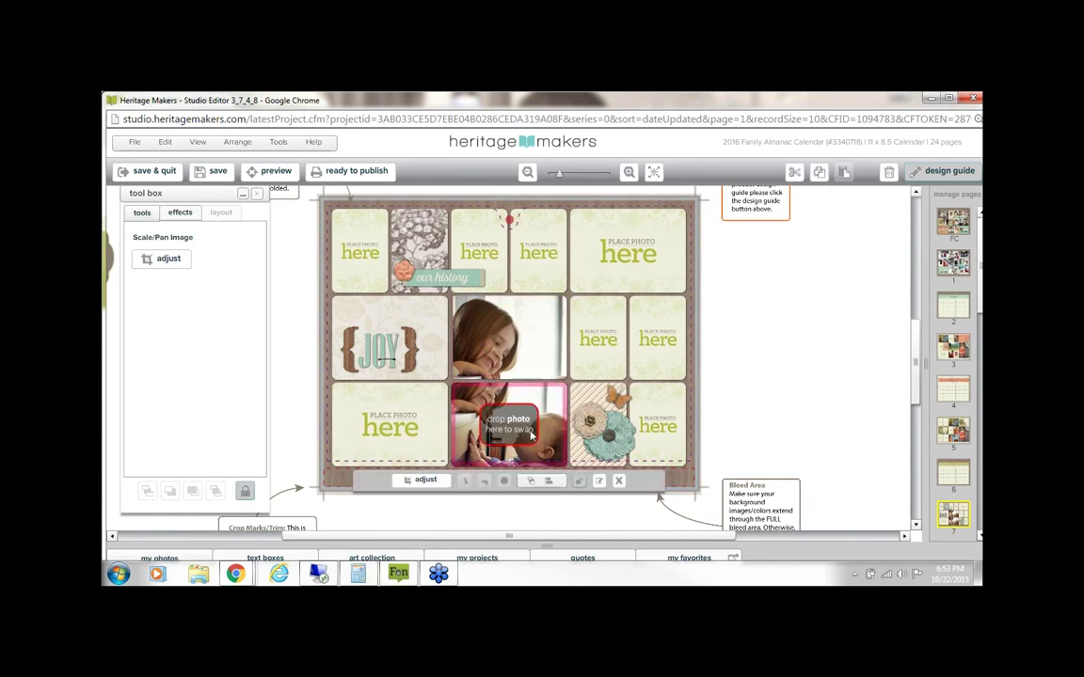
{"action": "left_click", "coordinate": [165, 259]}
{"action": "left_click_drag", "start_coordinate": [525, 439], "coordinate": [500, 407]}
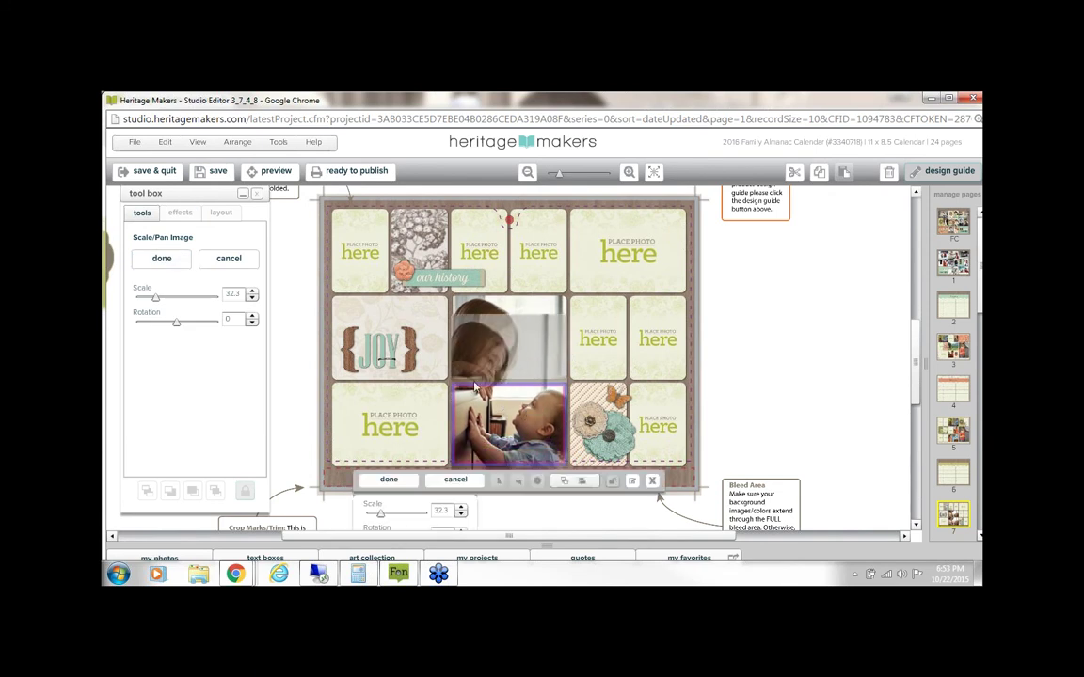
{"action": "mouse_move", "coordinate": [519, 430]}
{"action": "left_mouse_down"}
{"action": "mouse_move", "coordinate": [517, 407]}
{"action": "mouse_move", "coordinate": [517, 426]}
{"action": "left_mouse_up"}
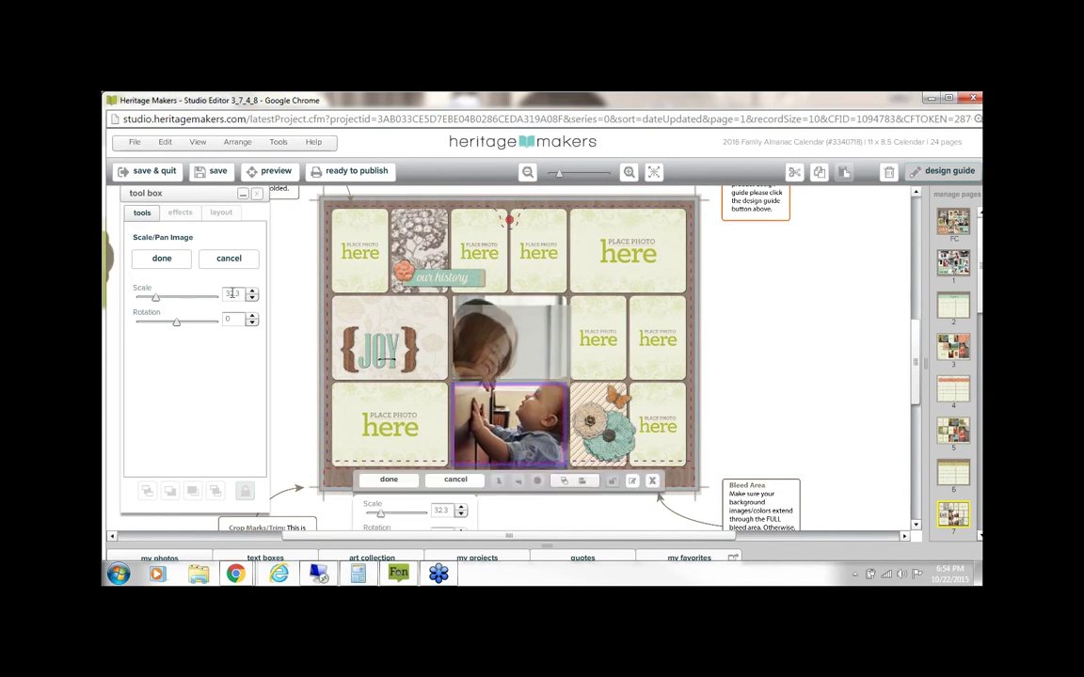
{"action": "left_click", "coordinate": [162, 258]}
Step: Check the scale of the girl's photo in the upper frame and set the baby's photo below it to the matching 36.5
{"action": "left_click", "coordinate": [476, 352]}
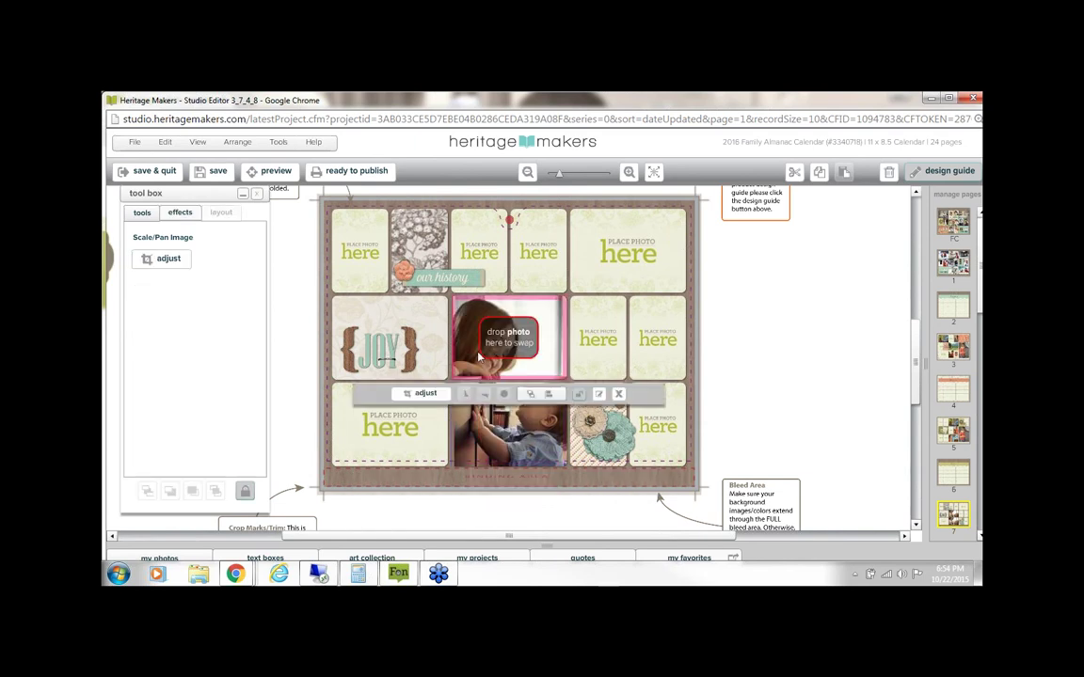
{"action": "left_click", "coordinate": [496, 456]}
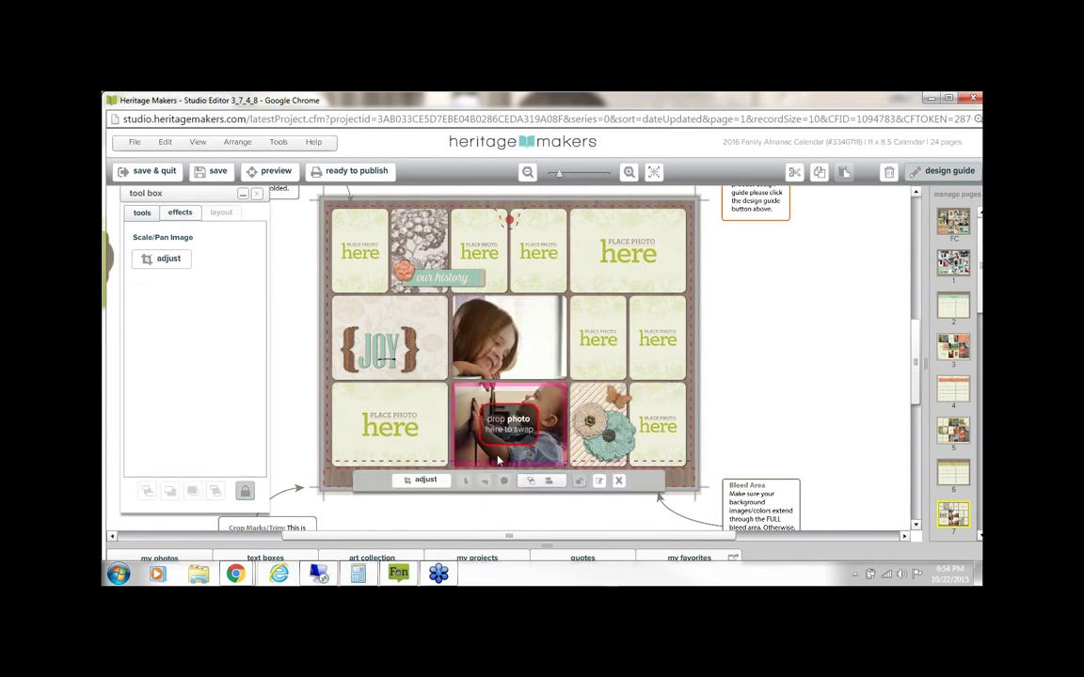
{"action": "left_click", "coordinate": [500, 365]}
{"action": "left_click", "coordinate": [169, 260]}
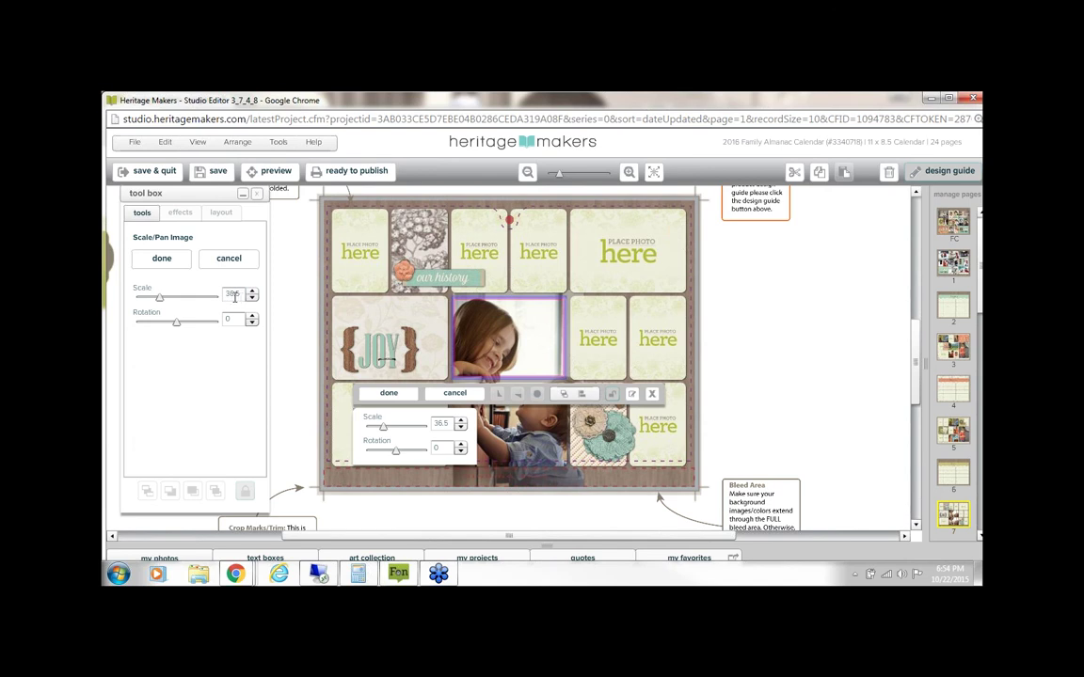
{"action": "left_click", "coordinate": [159, 260]}
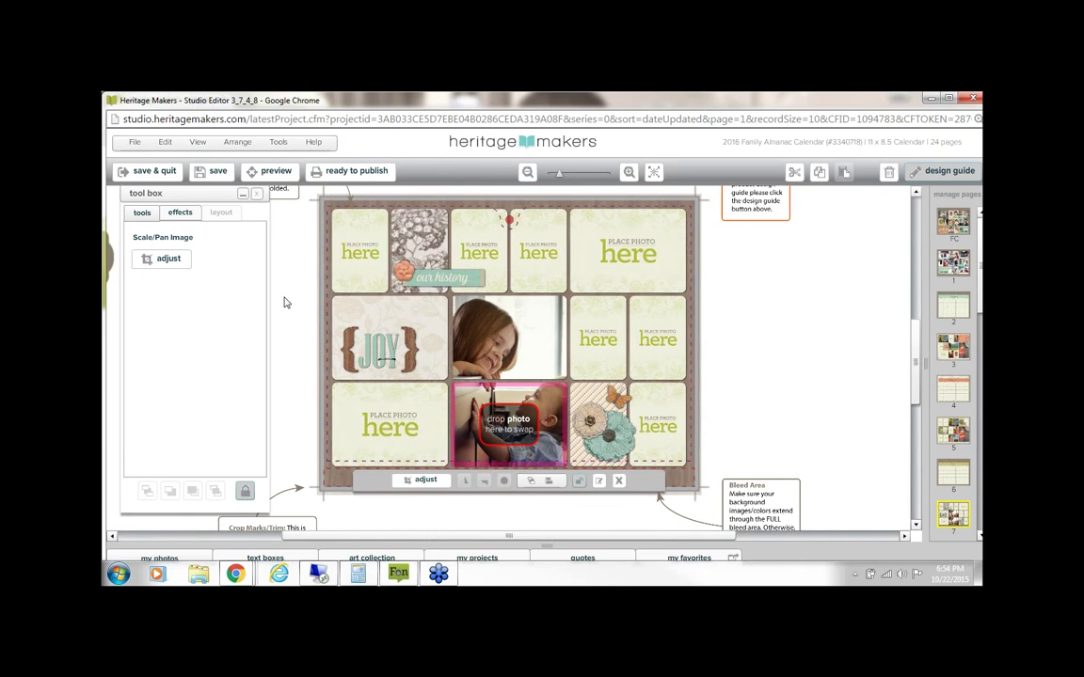
{"action": "left_click", "coordinate": [175, 260]}
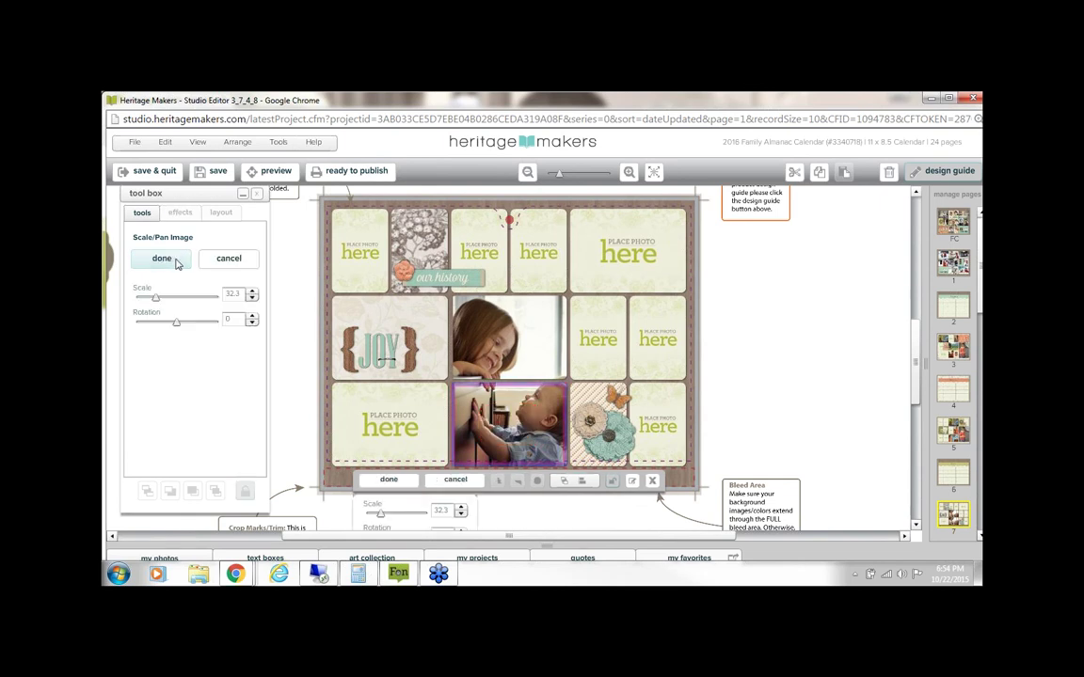
{"action": "left_click", "coordinate": [252, 291]}
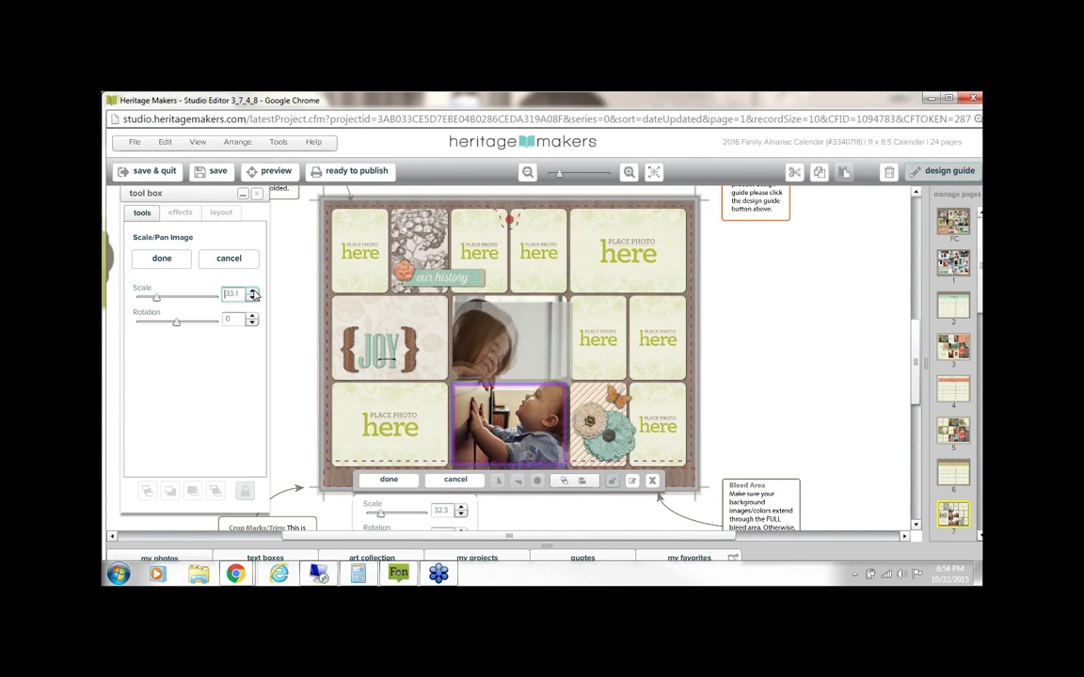
{"action": "left_click", "coordinate": [252, 293]}
{"action": "left_click", "coordinate": [252, 293]}
{"action": "left_click", "coordinate": [252, 292]}
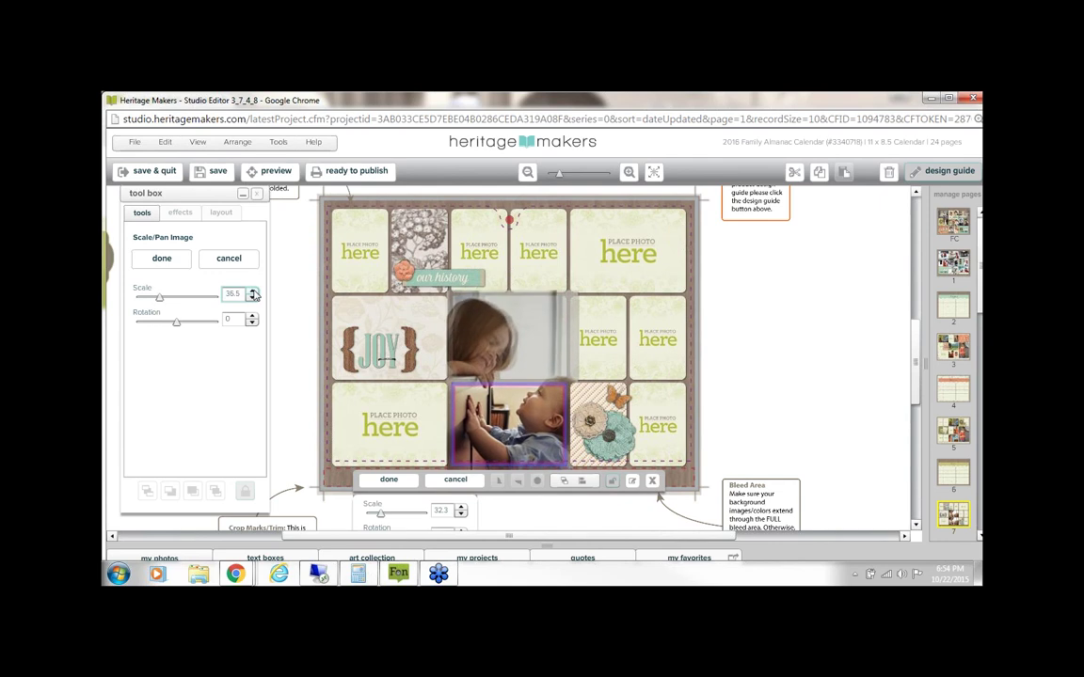
{"action": "left_click", "coordinate": [252, 293]}
Step: Fine-tune the baby photo's position so it lines up with the girl's photo above, and apply the adjustment
{"action": "left_click_drag", "start_coordinate": [511, 409], "coordinate": [518, 406]}
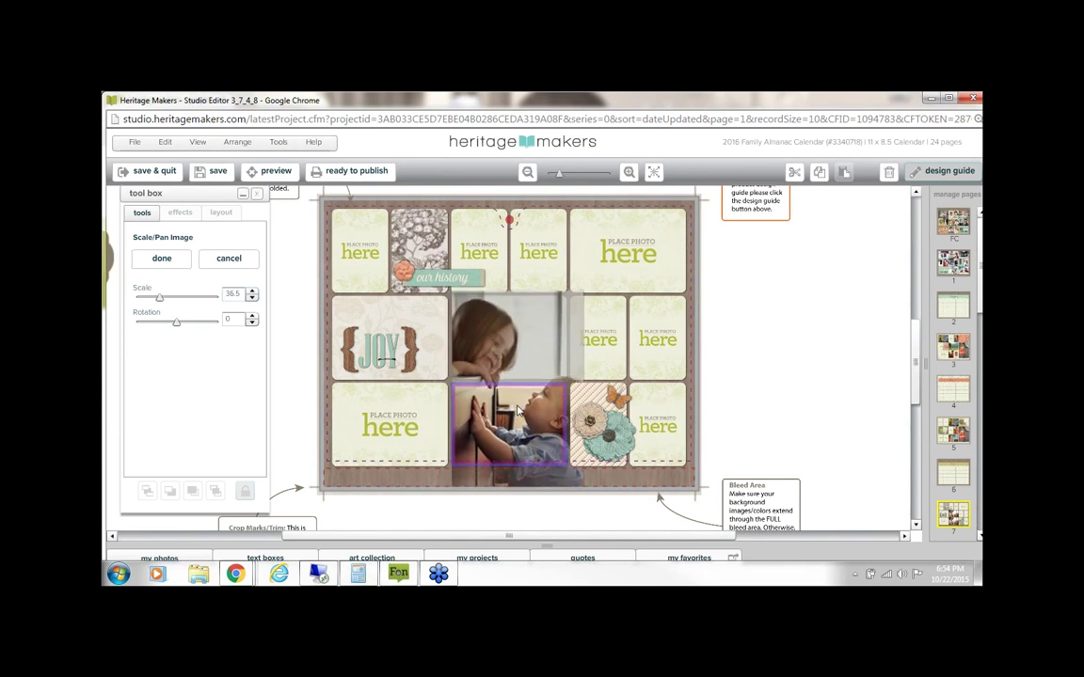
{"action": "left_click_drag", "start_coordinate": [522, 412], "coordinate": [501, 341]}
{"action": "left_click_drag", "start_coordinate": [516, 423], "coordinate": [514, 422]}
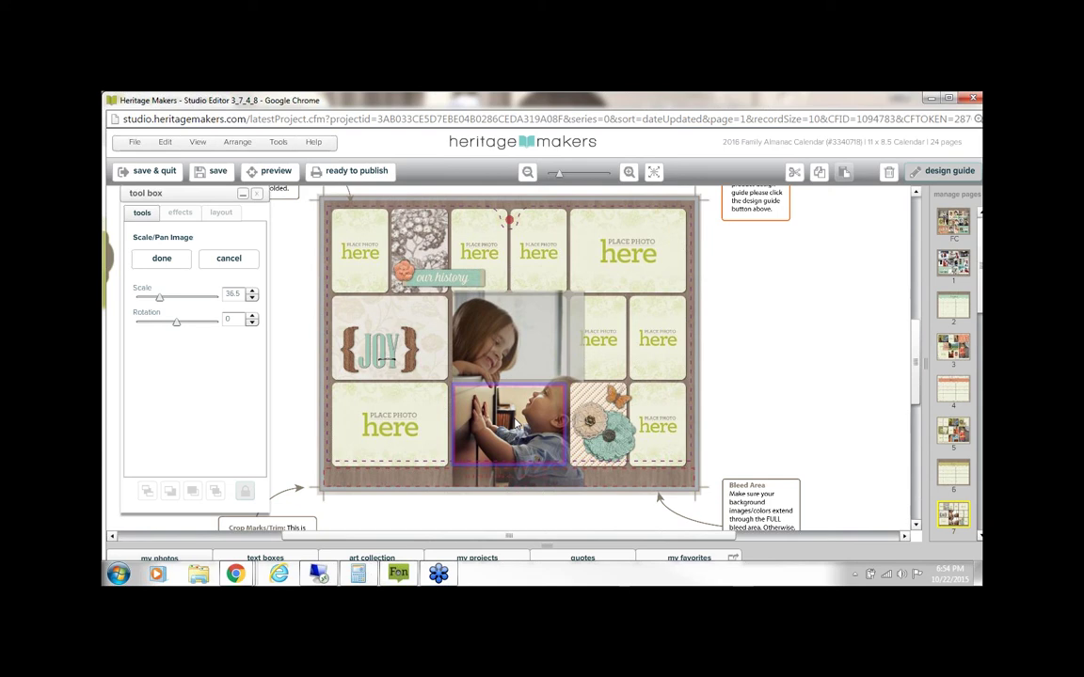
{"action": "left_click_drag", "start_coordinate": [513, 421], "coordinate": [516, 420]}
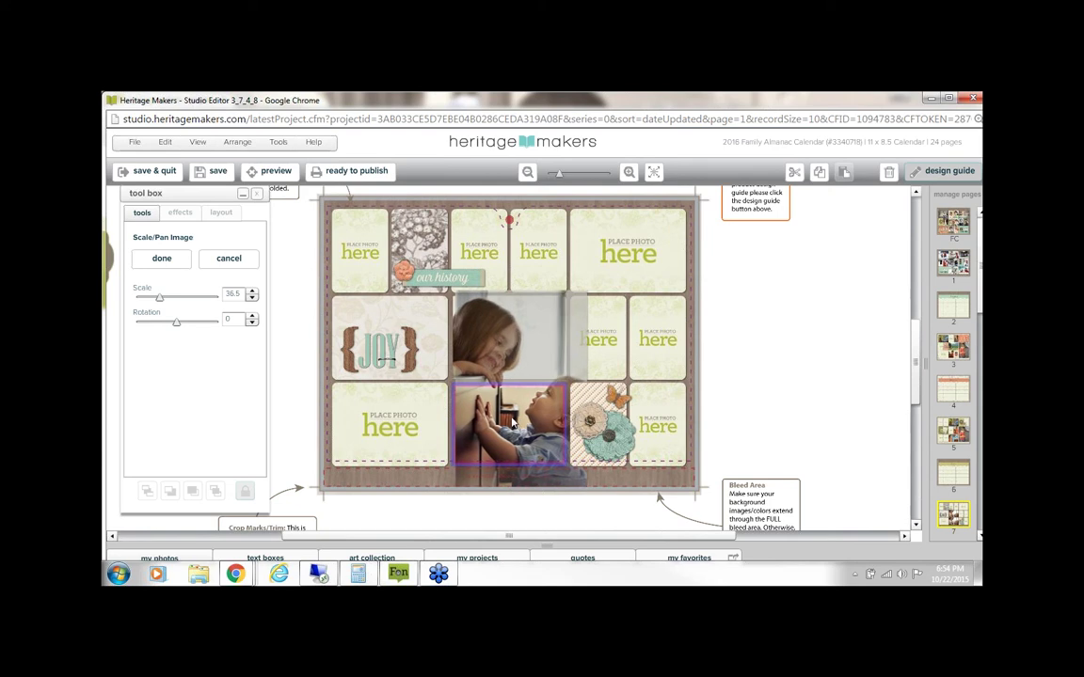
{"action": "left_click_drag", "start_coordinate": [511, 419], "coordinate": [513, 426]}
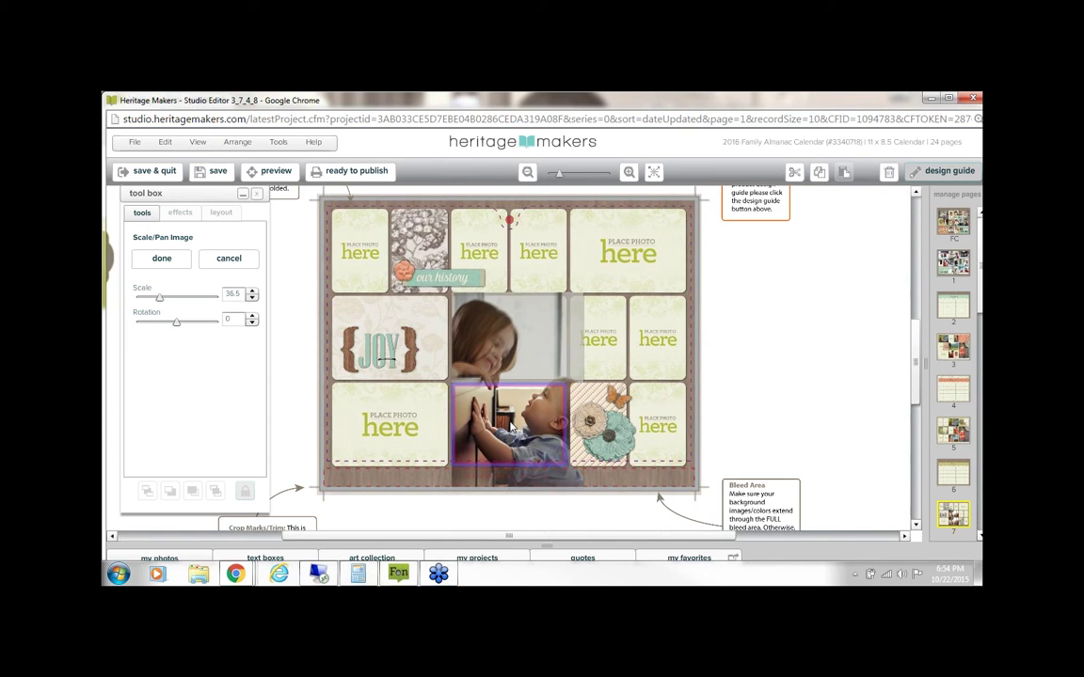
{"action": "left_click_drag", "start_coordinate": [514, 426], "coordinate": [516, 423]}
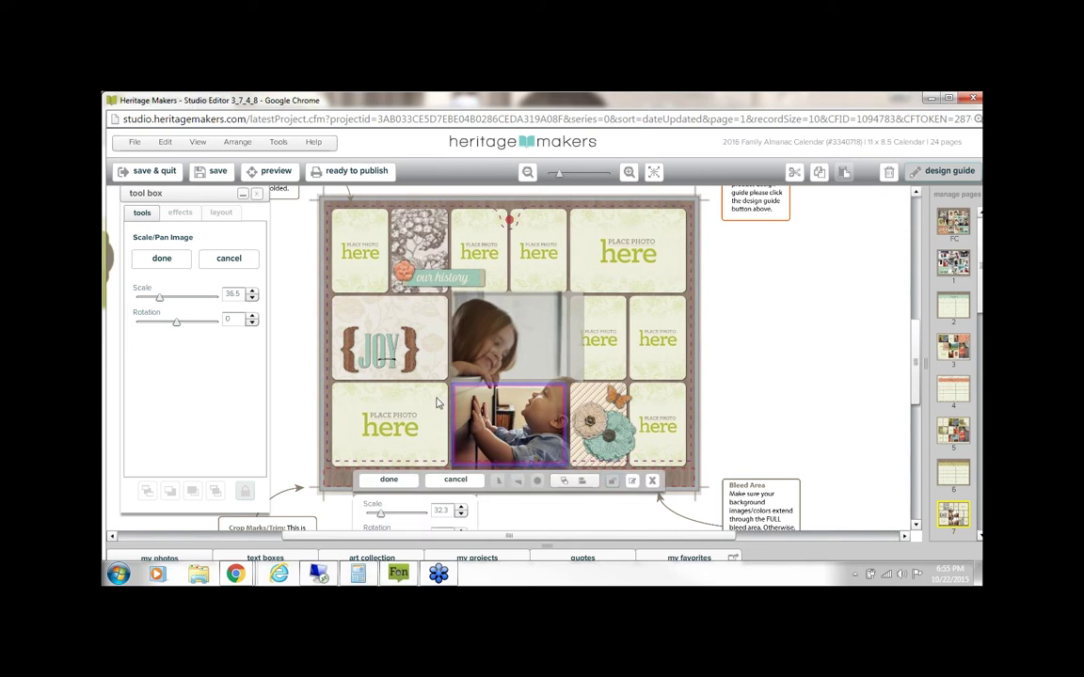
{"action": "left_click", "coordinate": [158, 259]}
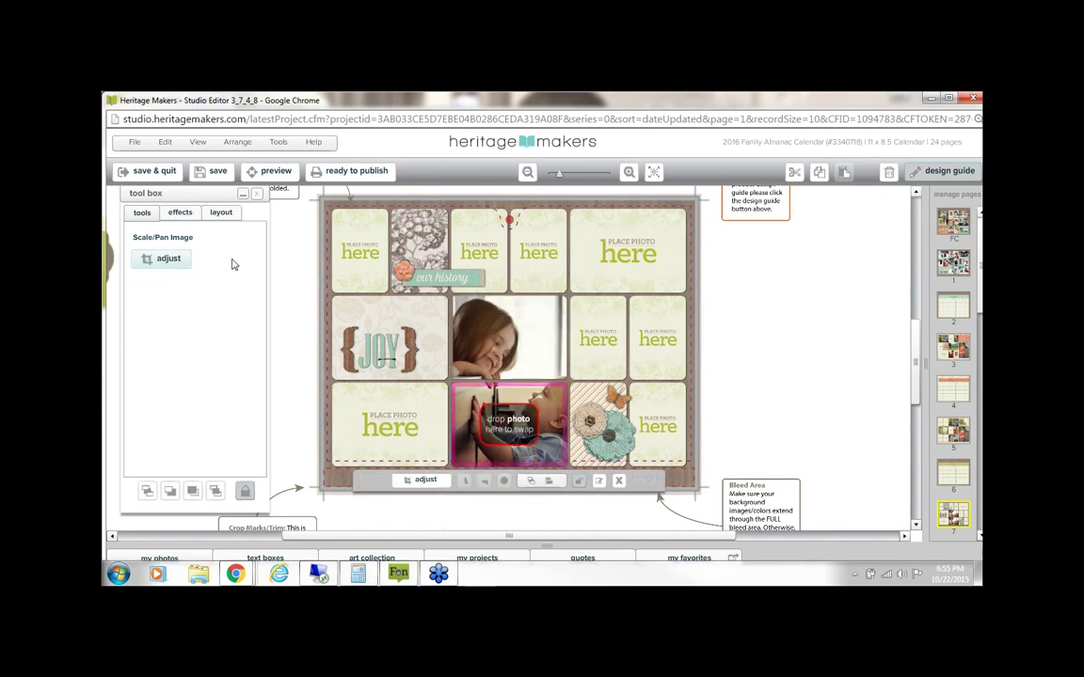
{"action": "left_click", "coordinate": [602, 475]}
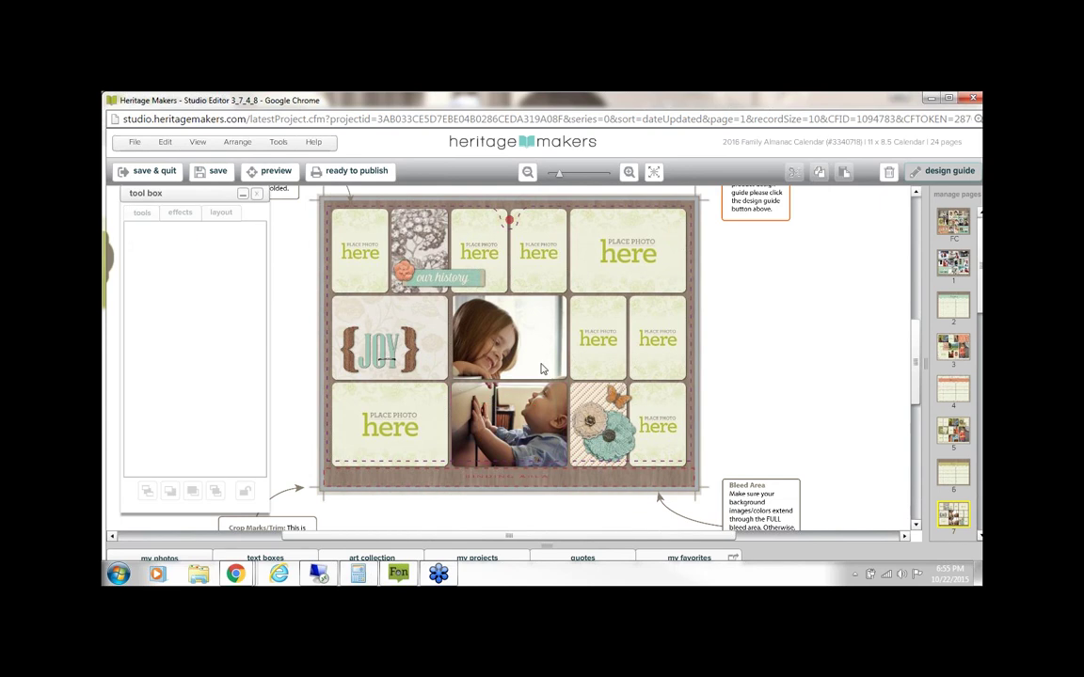
{"action": "left_click", "coordinate": [630, 174]}
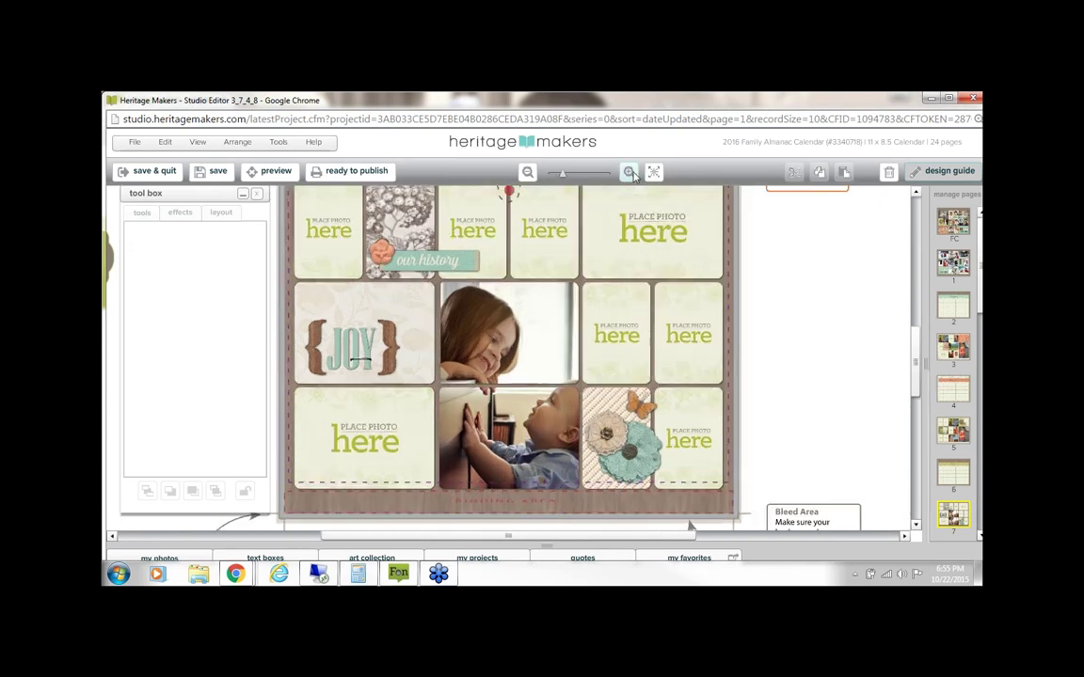
{"action": "left_click", "coordinate": [630, 173]}
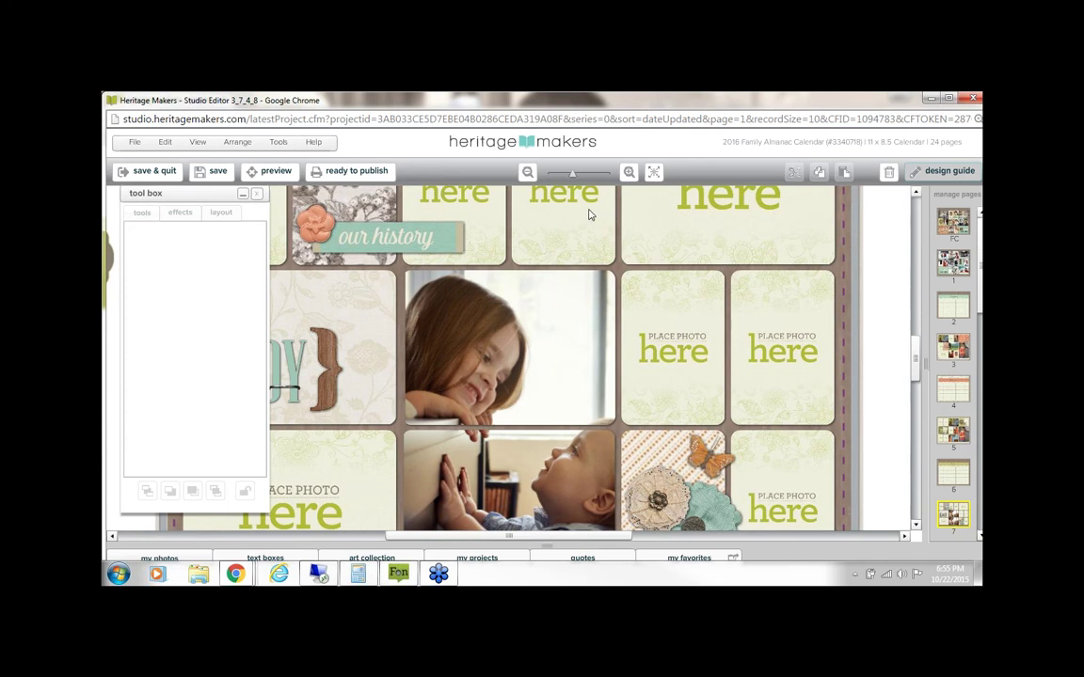
Step: Examine how the girl and baby photo reads across the two centre frames on page 7
{"action": "left_click", "coordinate": [528, 173]}
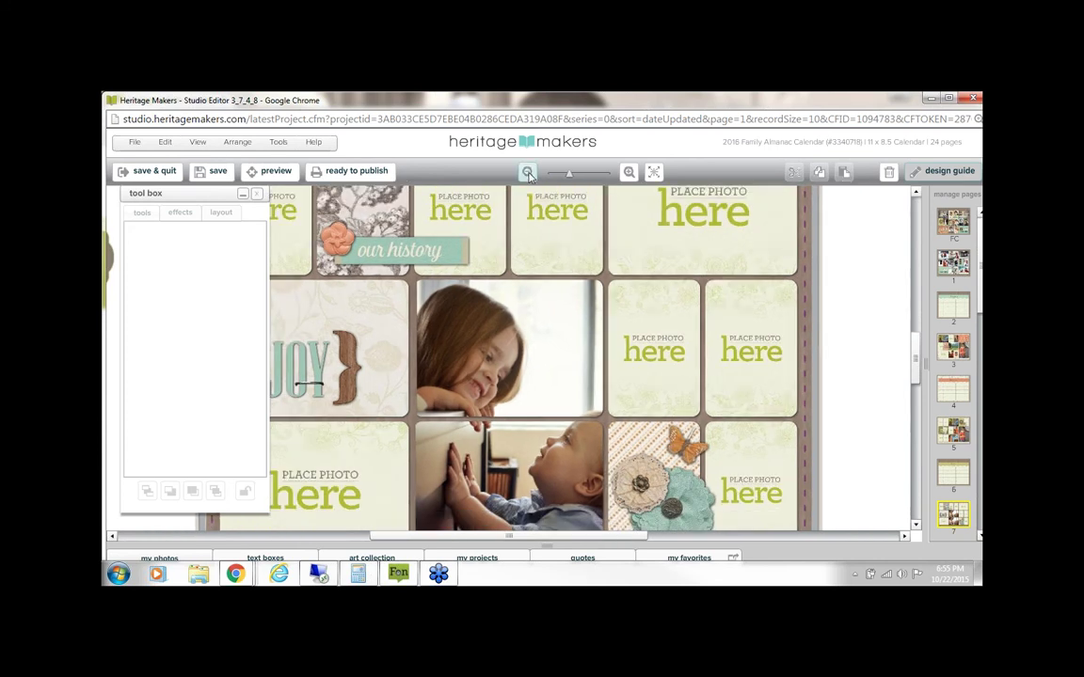
{"action": "left_click", "coordinate": [527, 173]}
{"action": "left_click", "coordinate": [528, 173]}
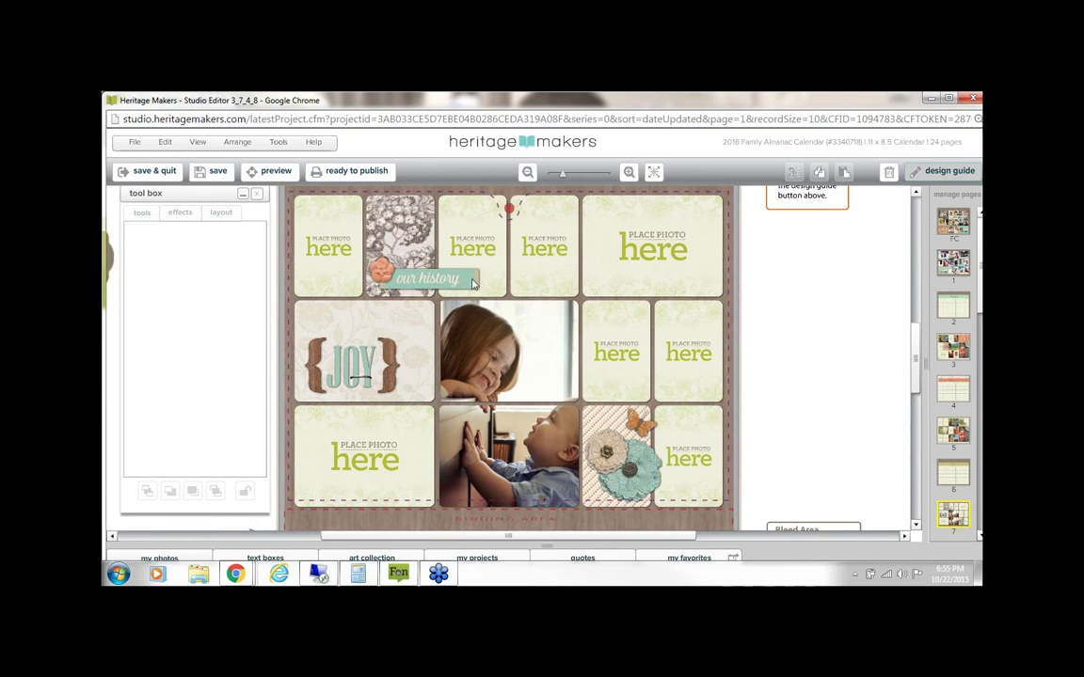
{"action": "left_click", "coordinate": [630, 175]}
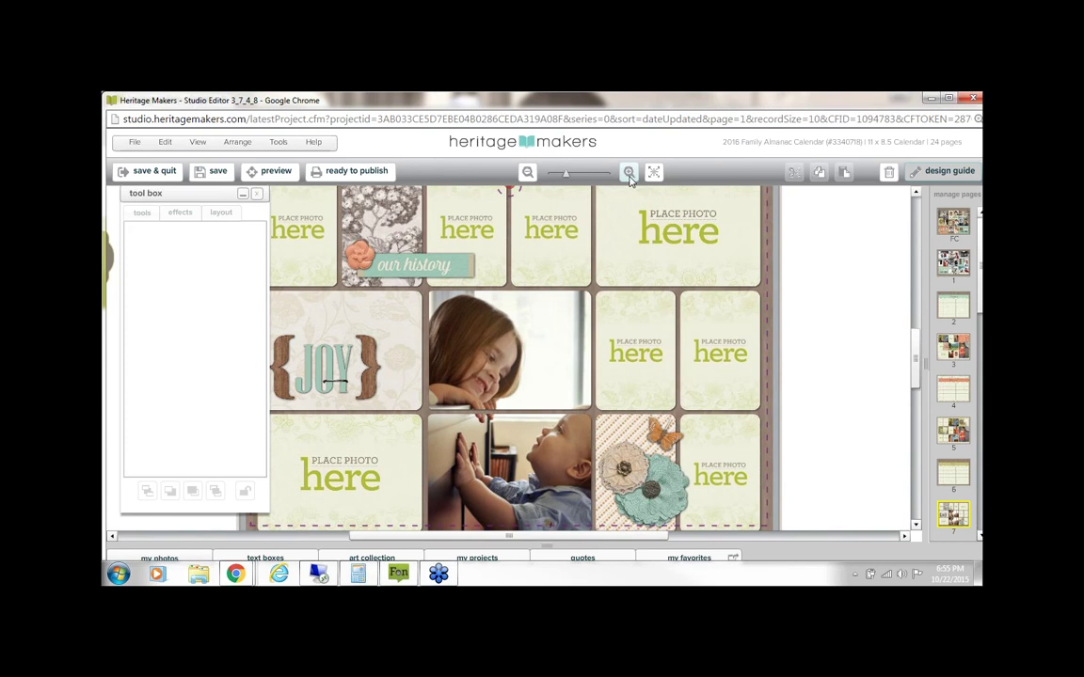
{"action": "left_click", "coordinate": [528, 174]}
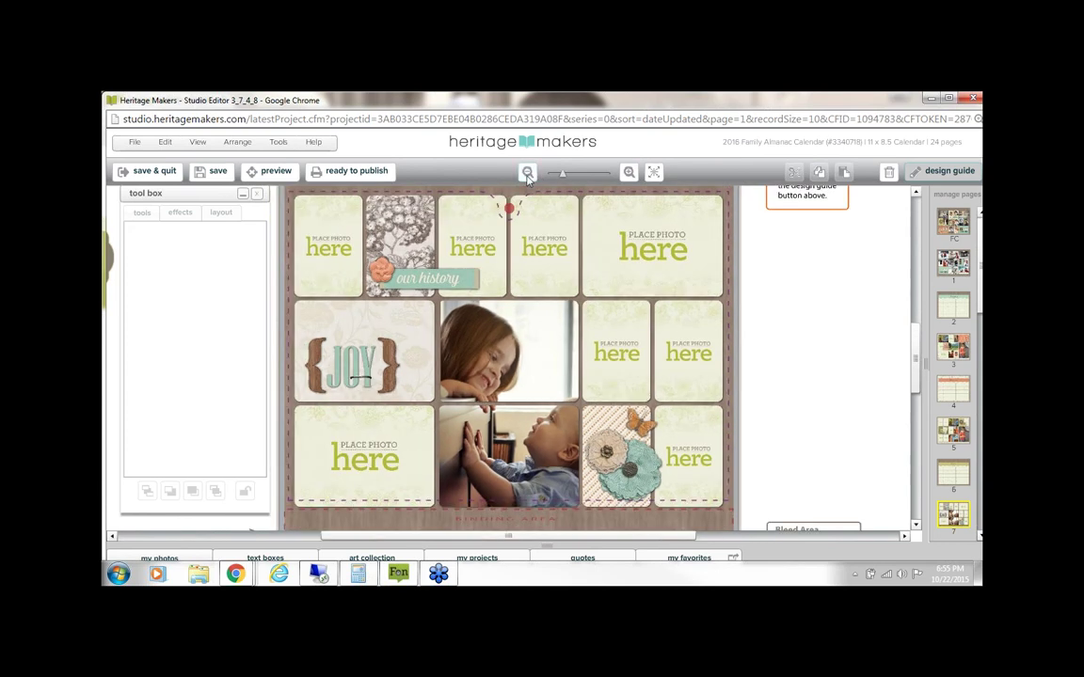
{"action": "left_click", "coordinate": [527, 173]}
{"action": "left_click", "coordinate": [630, 173]}
{"action": "left_click", "coordinate": [558, 351]}
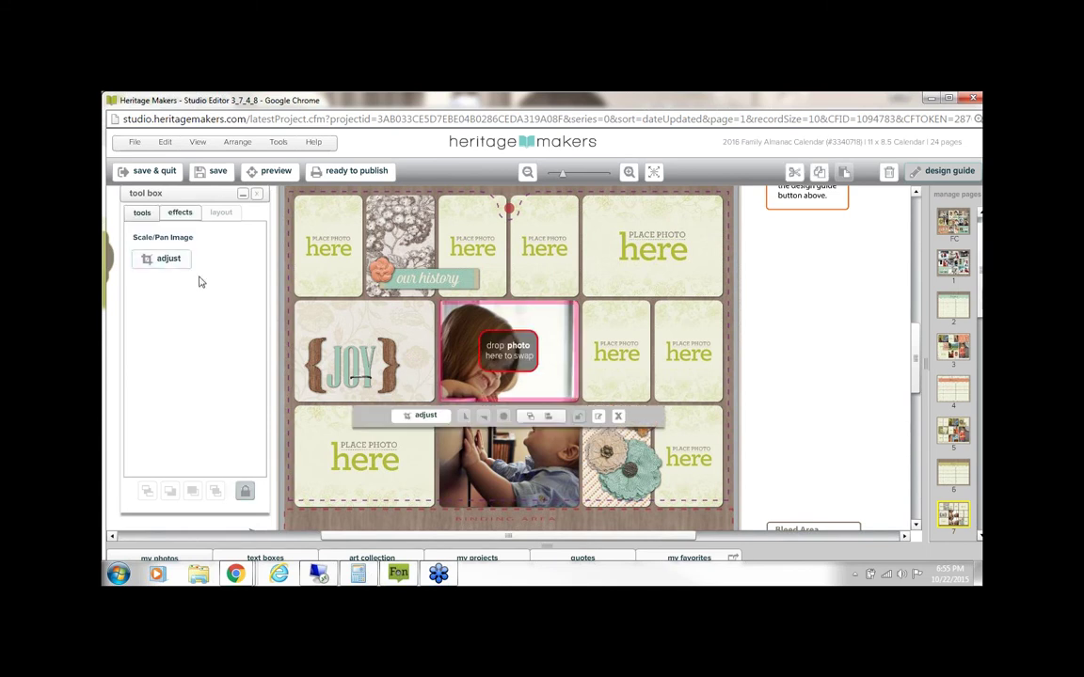
{"action": "left_click", "coordinate": [813, 414]}
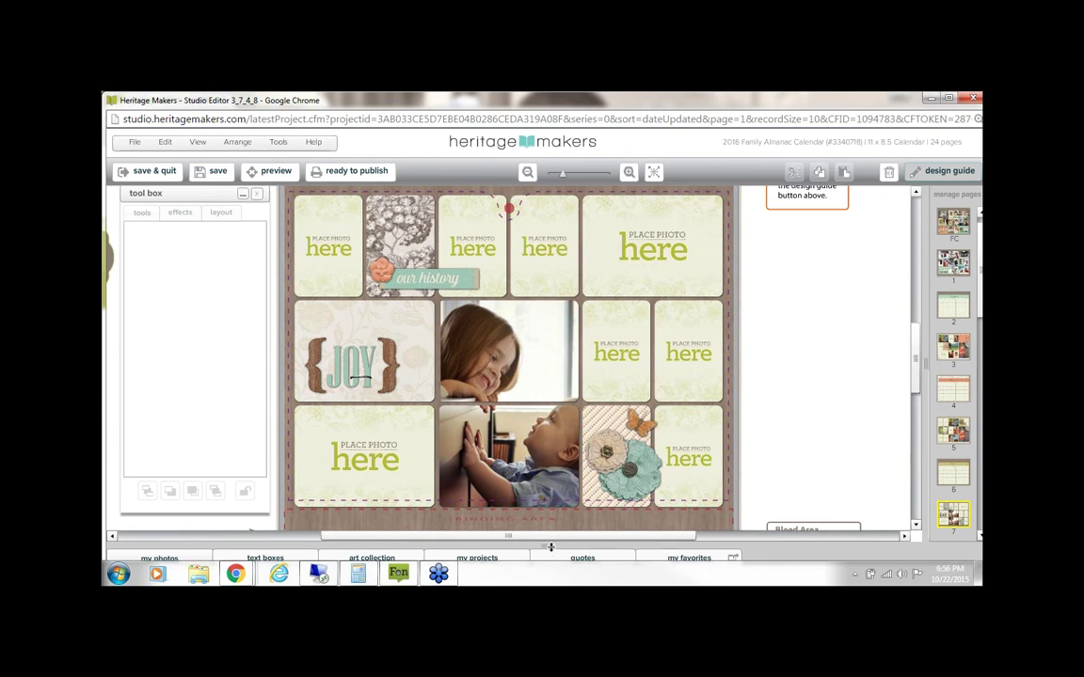
Step: Save the project and open the April calendar grid on page 8, with the tool box minimized
{"action": "left_click_drag", "start_coordinate": [569, 544], "coordinate": [568, 432]}
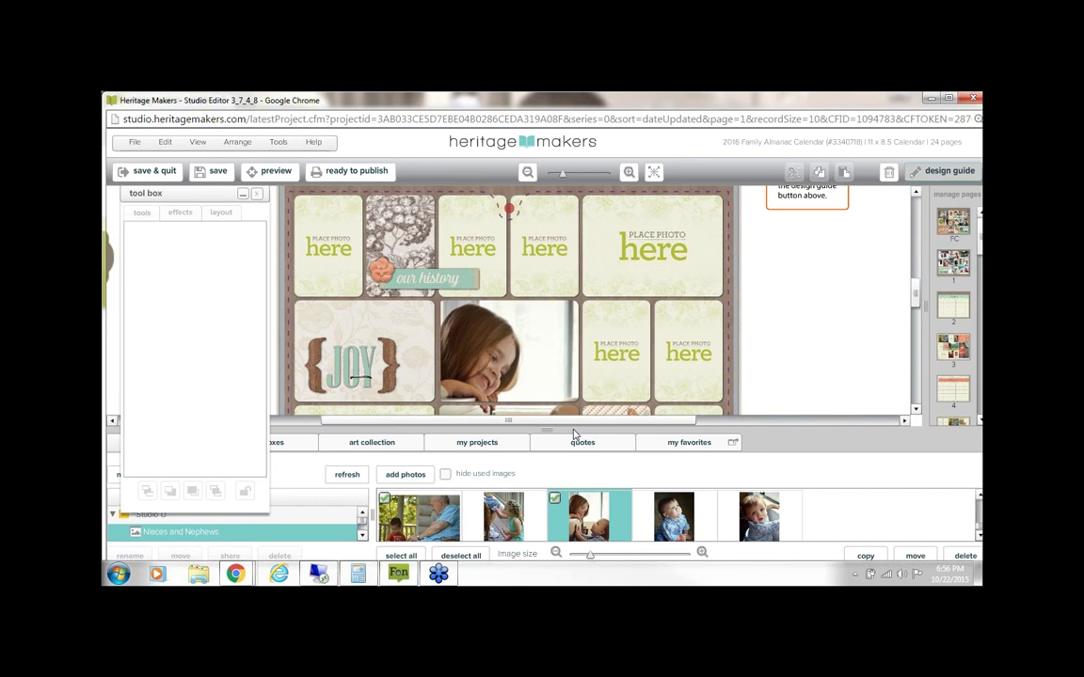
{"action": "left_click", "coordinate": [212, 170]}
{"action": "scroll", "coordinate": [981, 236], "scroll_direction": "down", "scroll_amount": 3}
{"action": "left_click_drag", "start_coordinate": [979, 265], "coordinate": [980, 282]}
{"action": "left_click", "coordinate": [956, 306]}
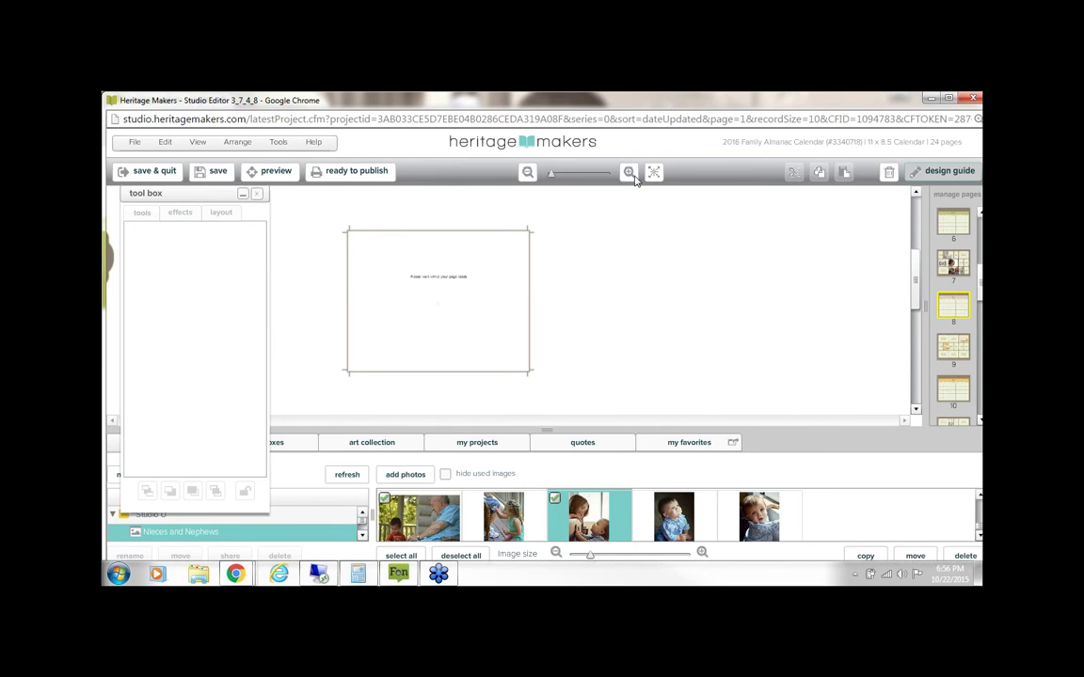
{"action": "left_click", "coordinate": [629, 172]}
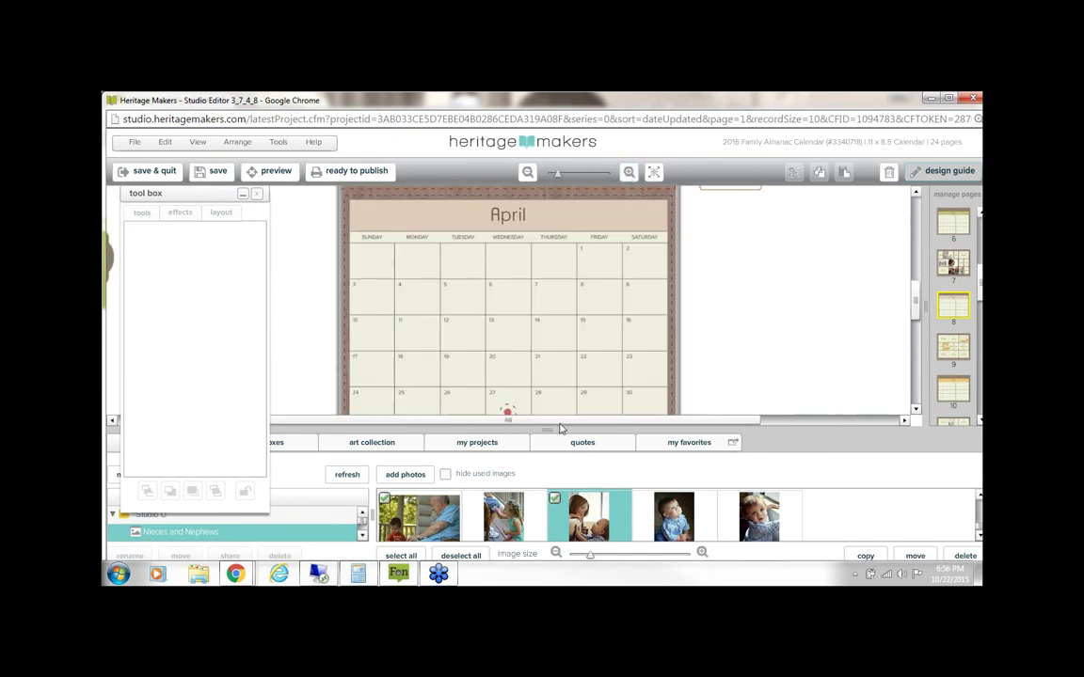
{"action": "left_click_drag", "start_coordinate": [548, 430], "coordinate": [550, 456]}
{"action": "left_click", "coordinate": [243, 193]}
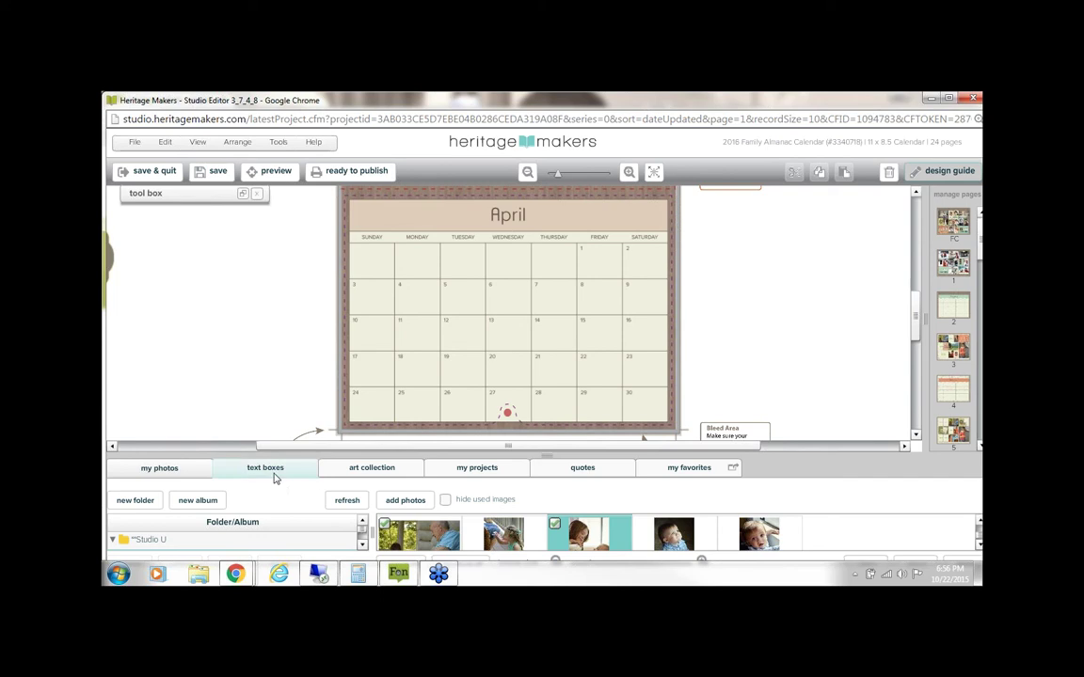
Step: Search the art collection for "calendar"
{"action": "left_click", "coordinate": [367, 469]}
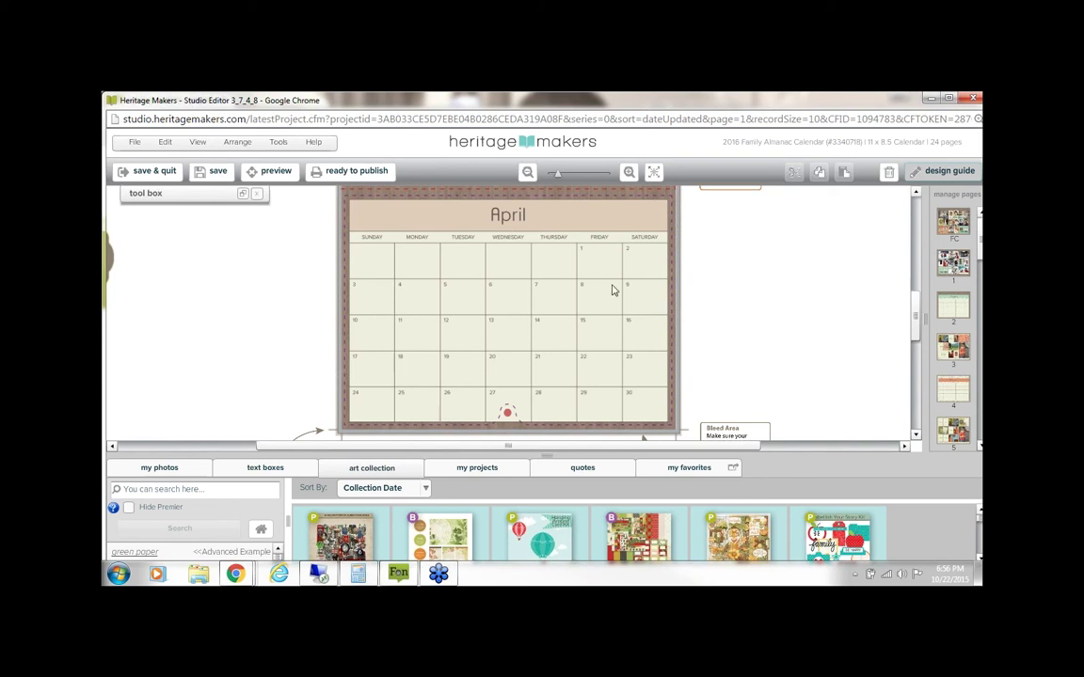
{"action": "left_click", "coordinate": [212, 489]}
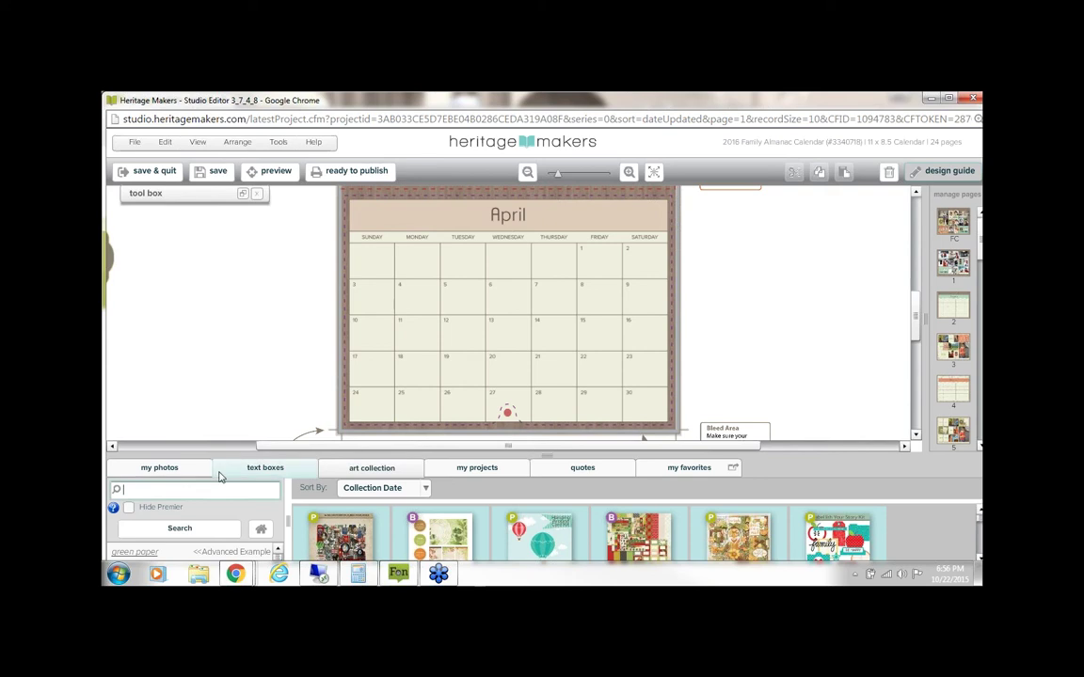
{"action": "left_click_drag", "start_coordinate": [553, 454], "coordinate": [555, 391]}
{"action": "type", "text": "cla"}
{"action": "key", "text": "BackSpace"}
{"action": "type", "text": "a"}
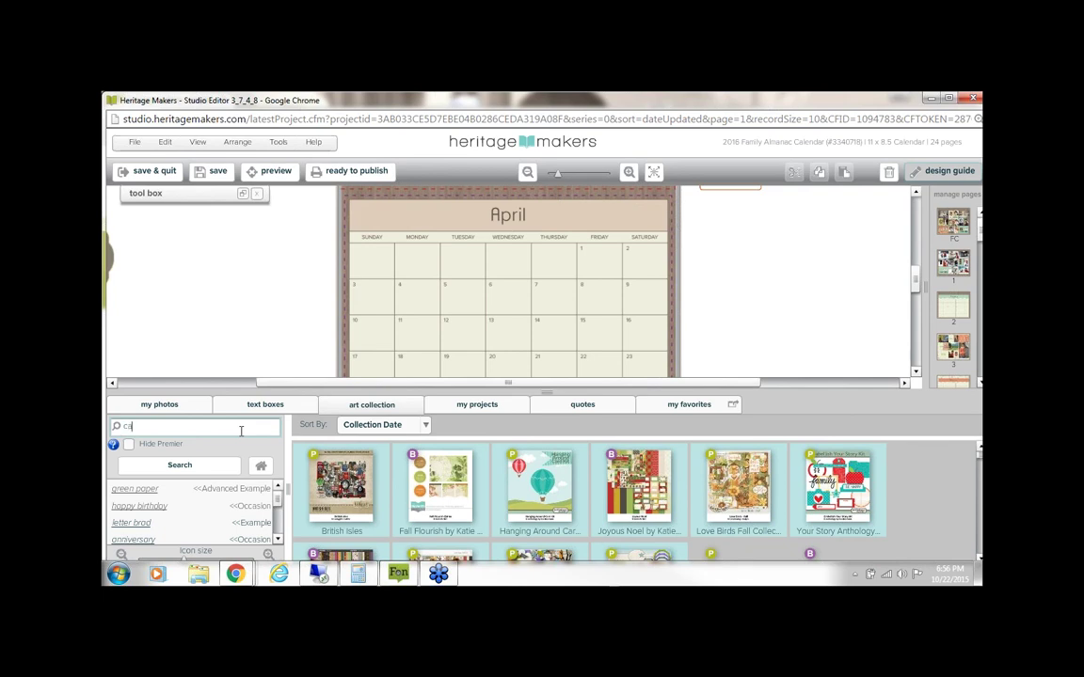
{"action": "type", "text": "lendar"}
{"action": "key", "text": "Return"}
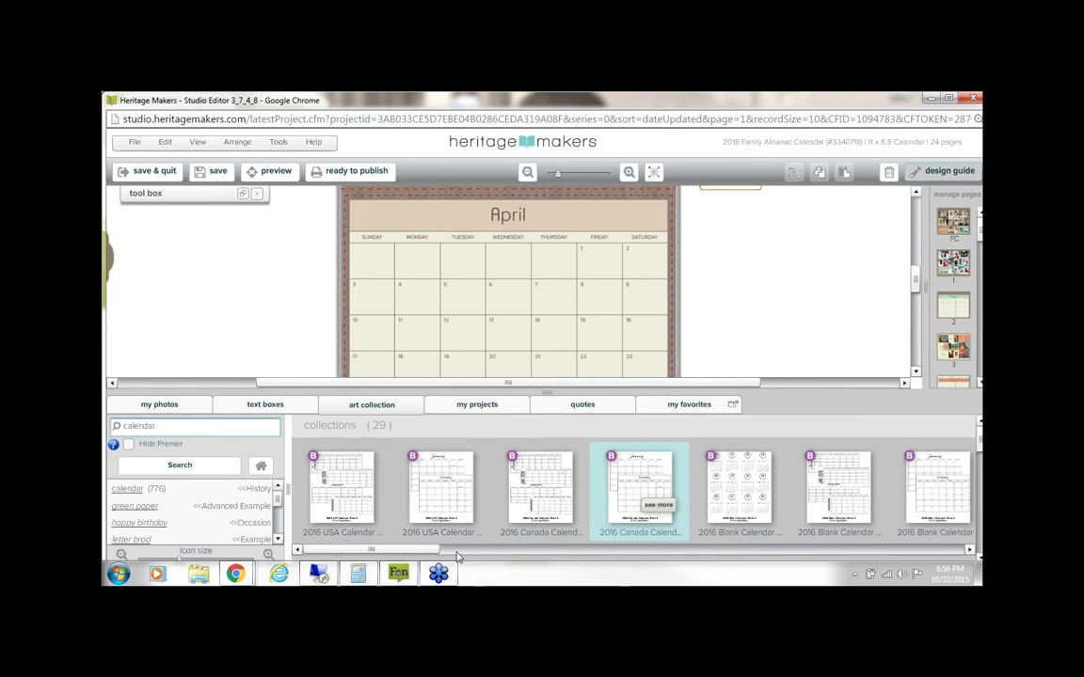
Step: Browse the calendar grid collections and open 2016 USA Calendar Grids 1
{"action": "left_click_drag", "start_coordinate": [424, 553], "coordinate": [477, 553]}
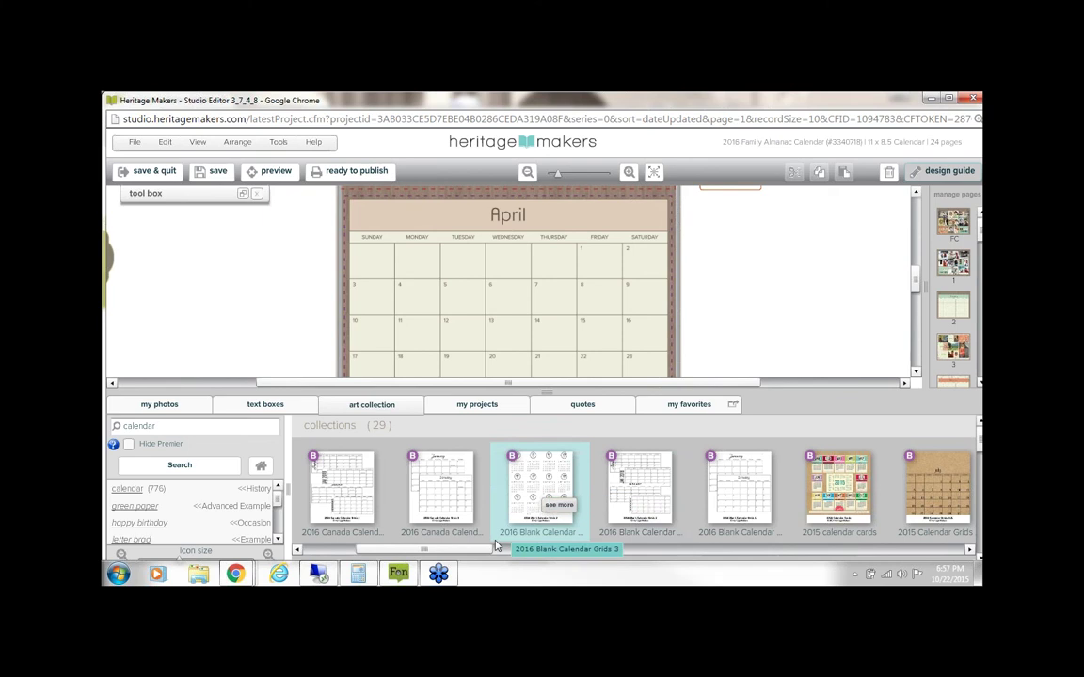
{"action": "scroll", "coordinate": [555, 533], "scroll_direction": "left", "scroll_amount": 2}
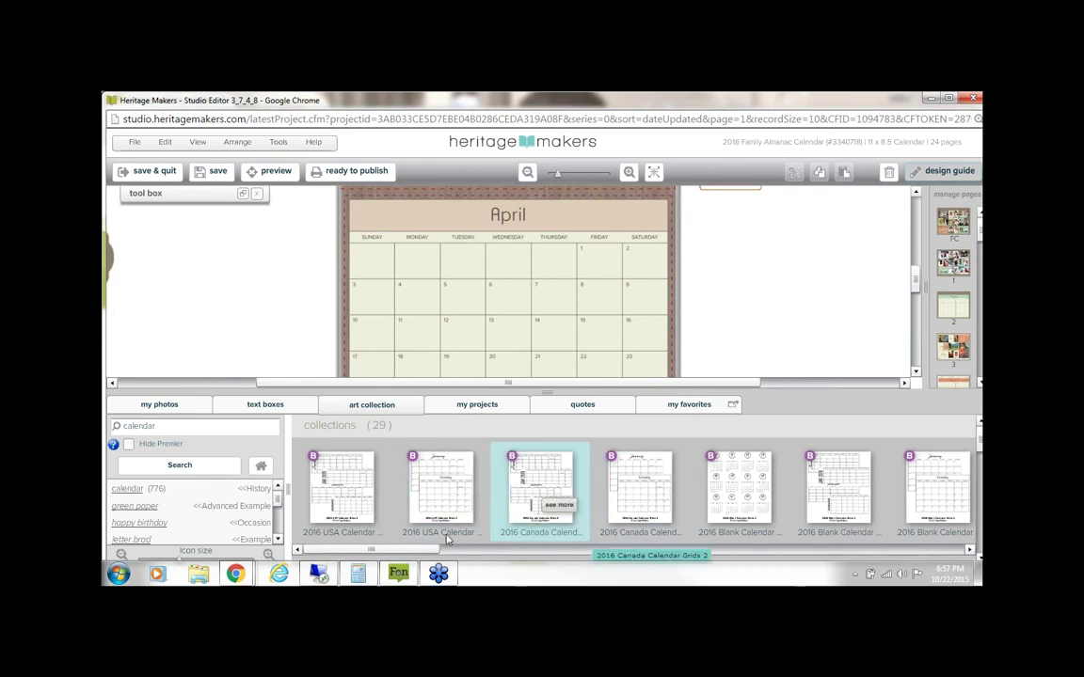
{"action": "left_click", "coordinate": [460, 505]}
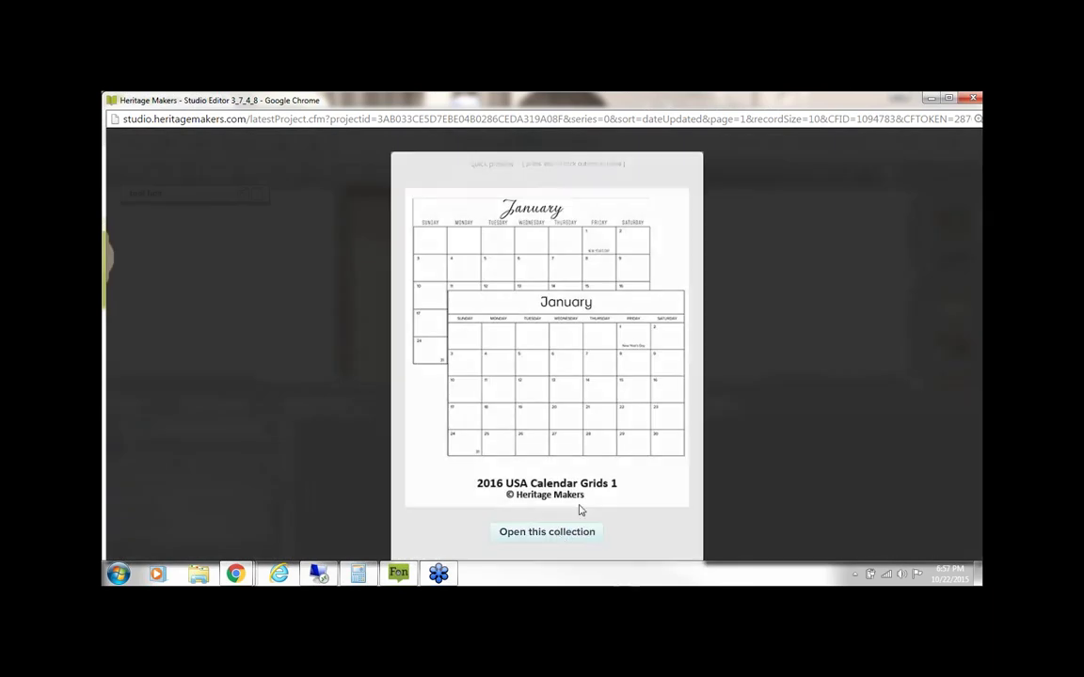
{"action": "left_click", "coordinate": [570, 528]}
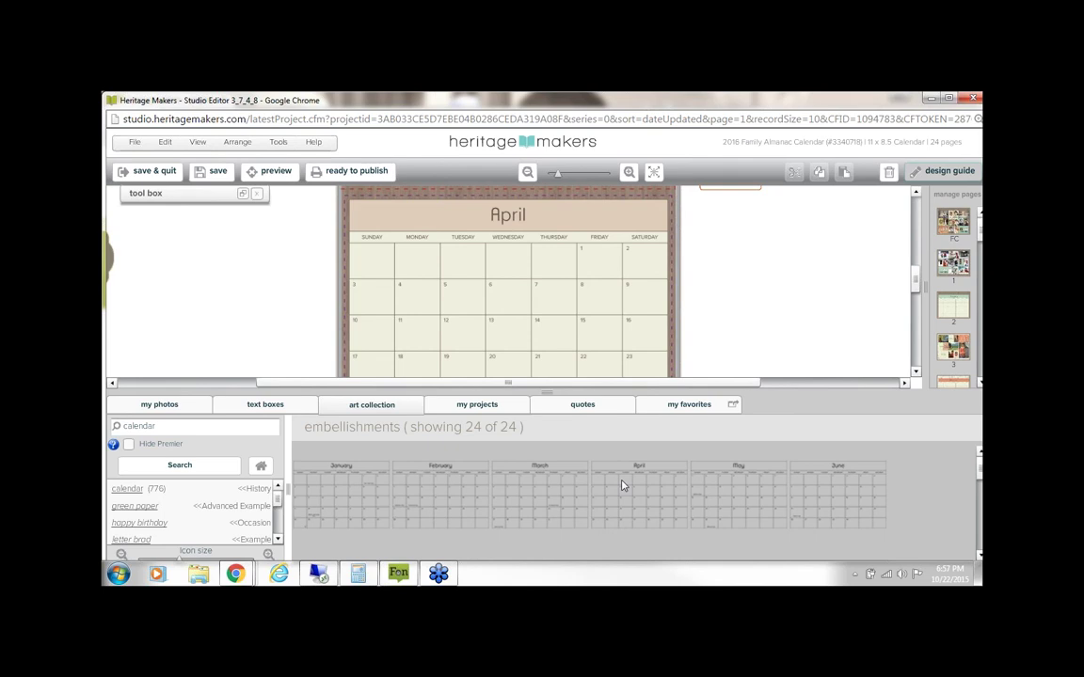
Step: Find the script-style April grid in the collection and place it over the existing April grid on page 8
{"action": "scroll", "coordinate": [658, 463], "scroll_direction": "down", "scroll_amount": 2}
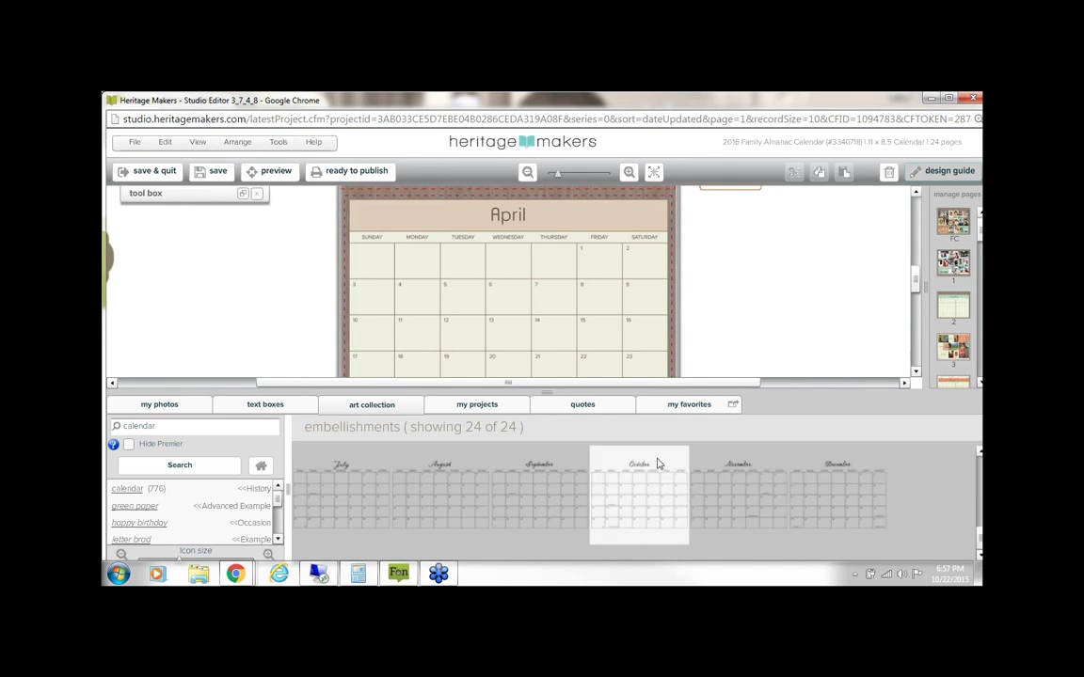
{"action": "left_click", "coordinate": [527, 172]}
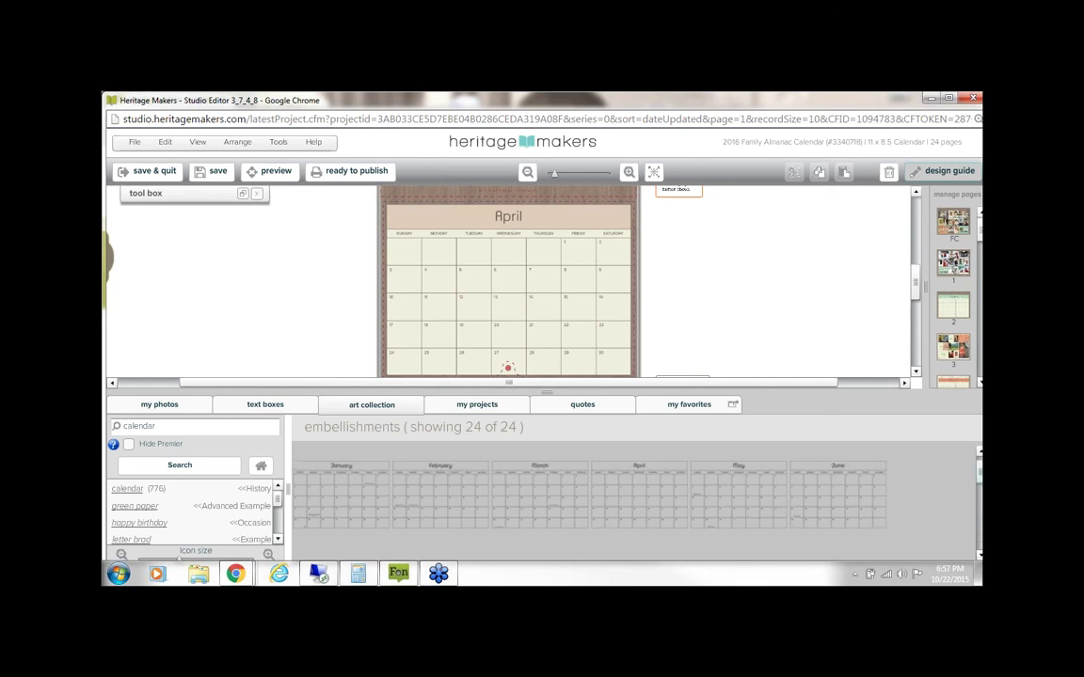
{"action": "left_click_drag", "start_coordinate": [979, 504], "coordinate": [978, 531]}
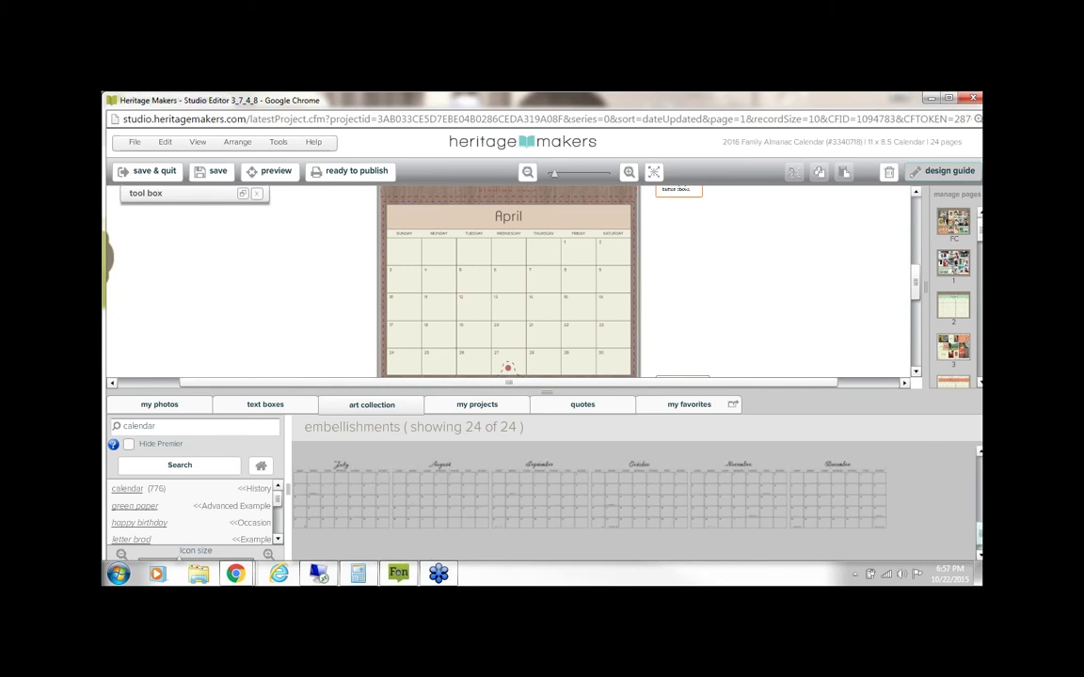
{"action": "scroll", "coordinate": [588, 494], "scroll_direction": "up", "scroll_amount": 3}
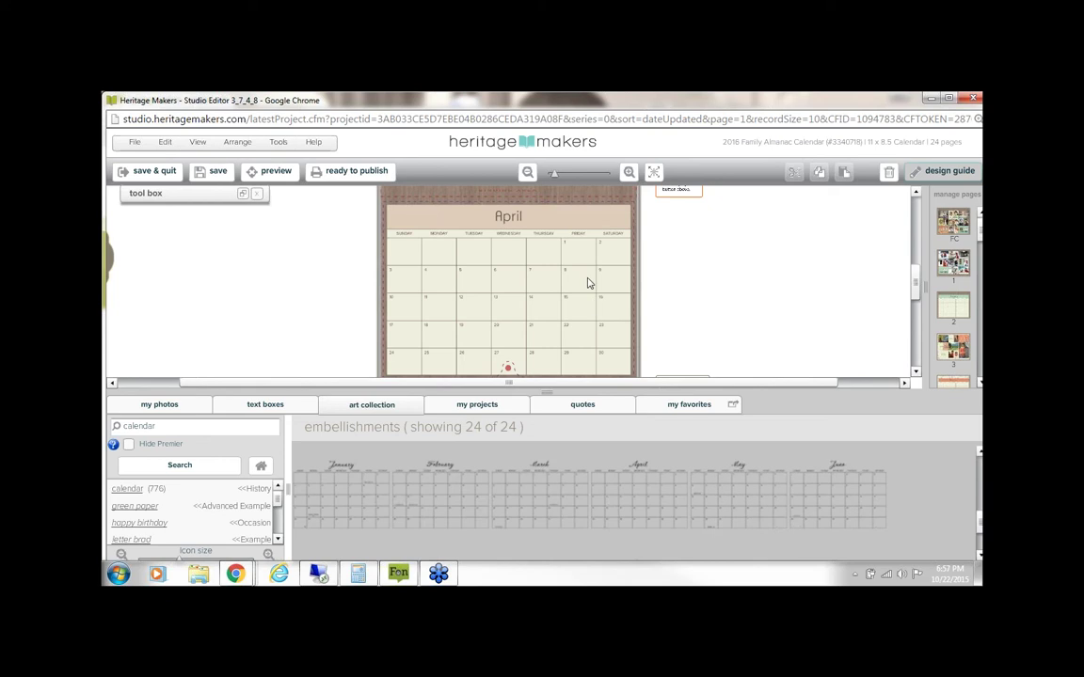
{"action": "left_click", "coordinate": [560, 224]}
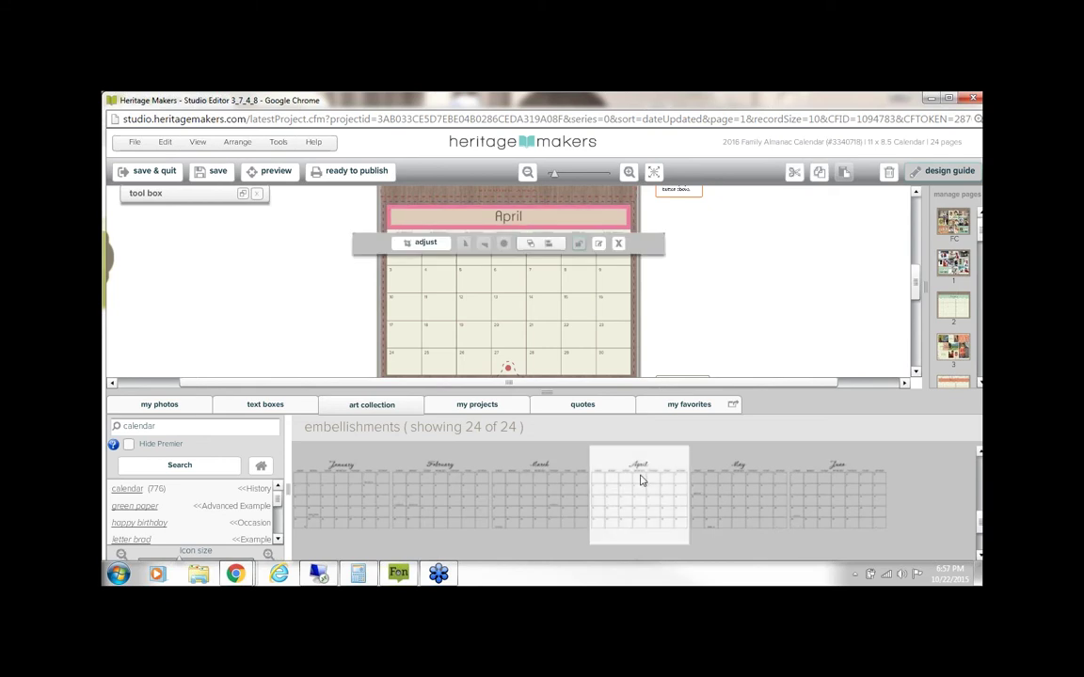
{"action": "left_click", "coordinate": [510, 257]}
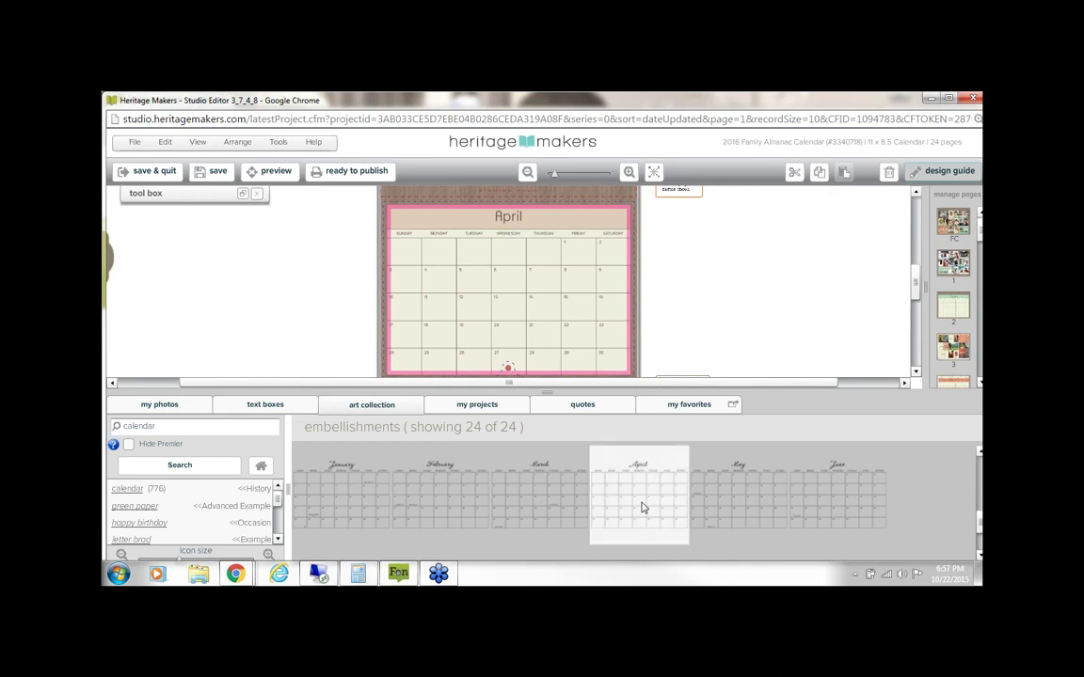
{"action": "left_click_drag", "start_coordinate": [641, 508], "coordinate": [512, 297]}
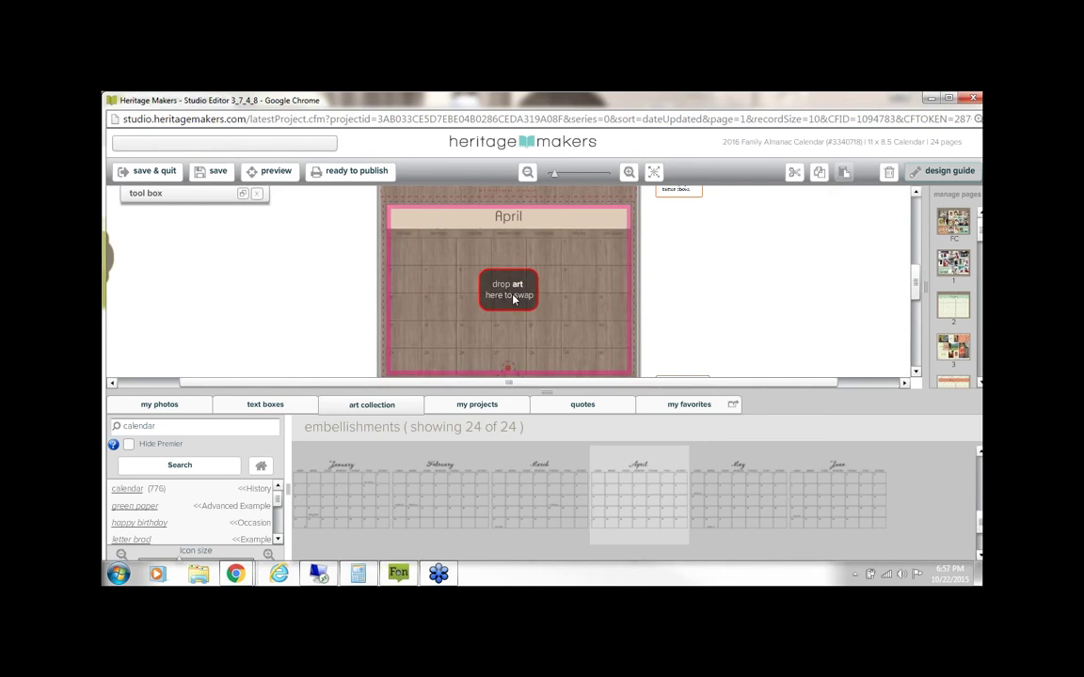
Step: Examine how the script-style April grid overlaps the existing one by selecting the stacked elements, with the tool box restored
{"action": "left_click", "coordinate": [629, 172]}
{"action": "left_click", "coordinate": [629, 171]}
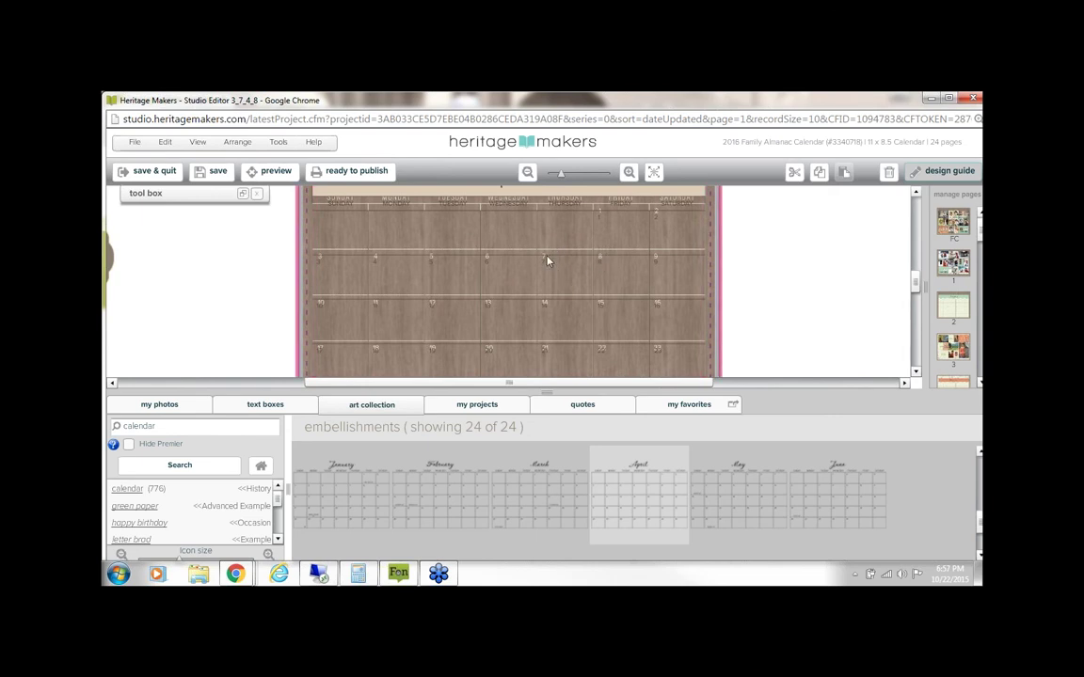
{"action": "left_click", "coordinate": [528, 173]}
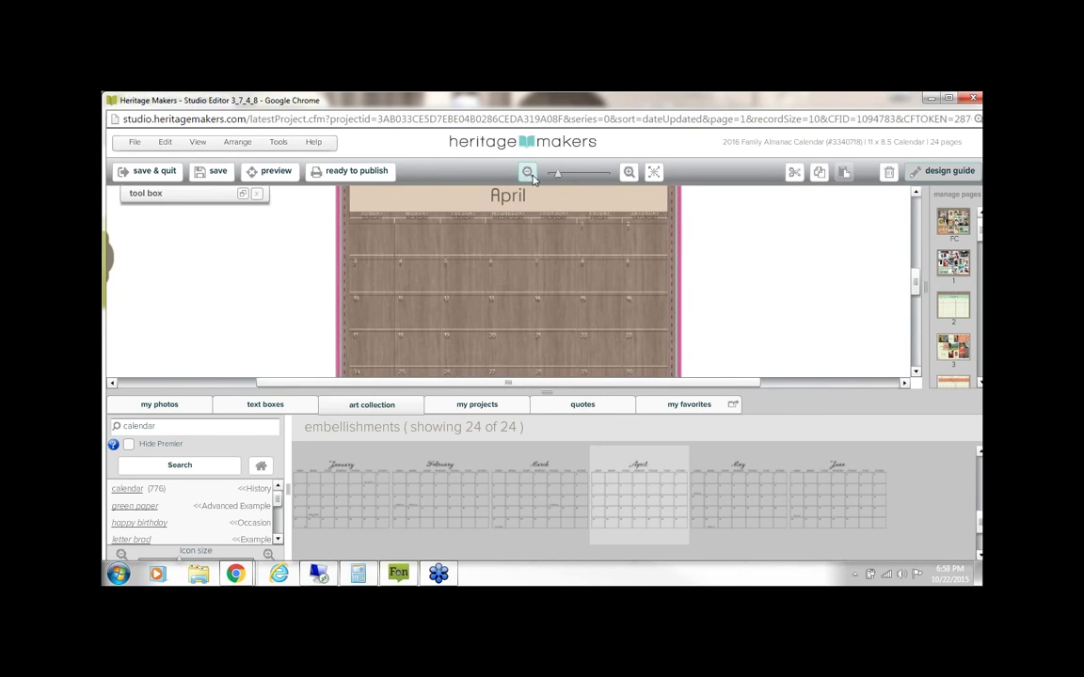
{"action": "left_click", "coordinate": [530, 175]}
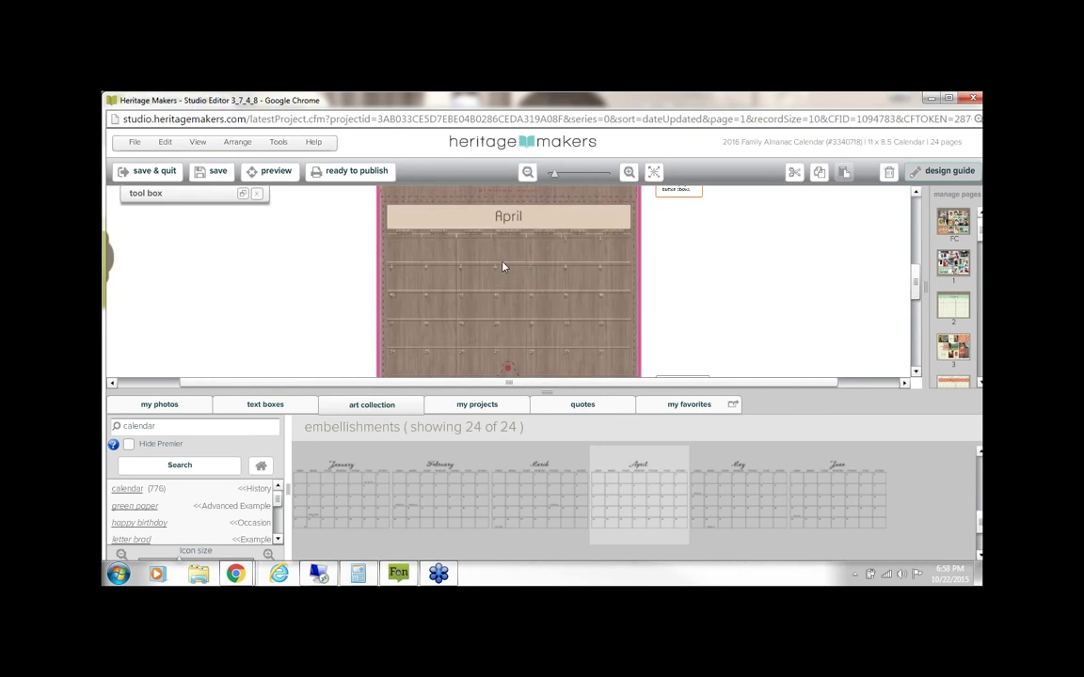
{"action": "left_click", "coordinate": [520, 218]}
{"action": "left_click", "coordinate": [530, 296]}
{"action": "left_click", "coordinate": [629, 174]}
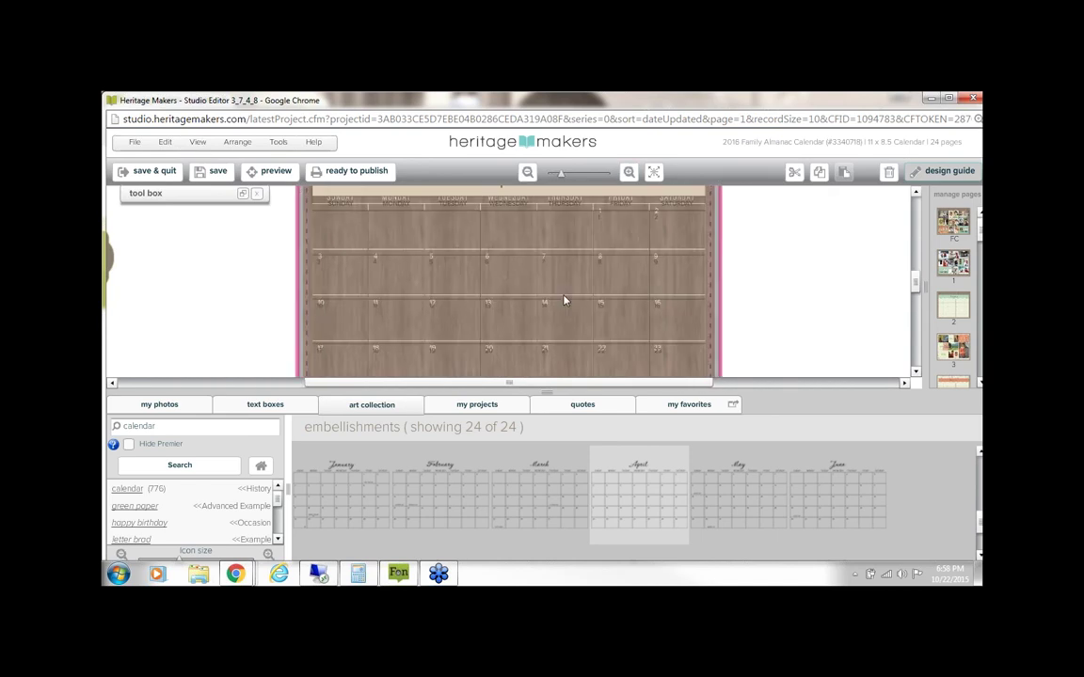
{"action": "left_click", "coordinate": [545, 258]}
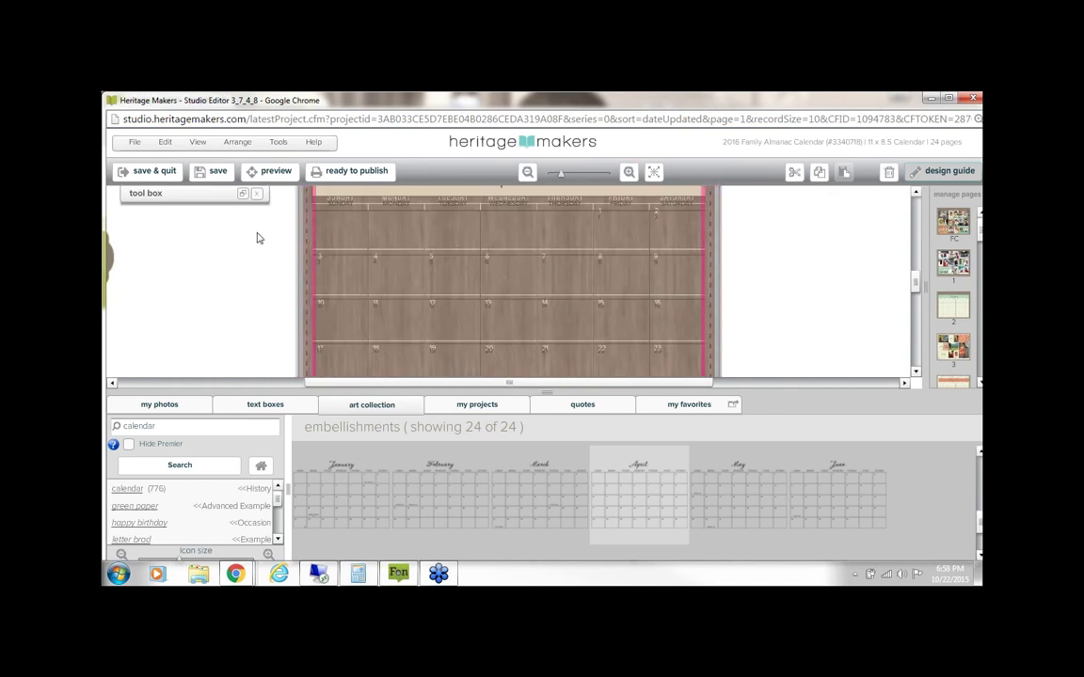
{"action": "left_click", "coordinate": [527, 299]}
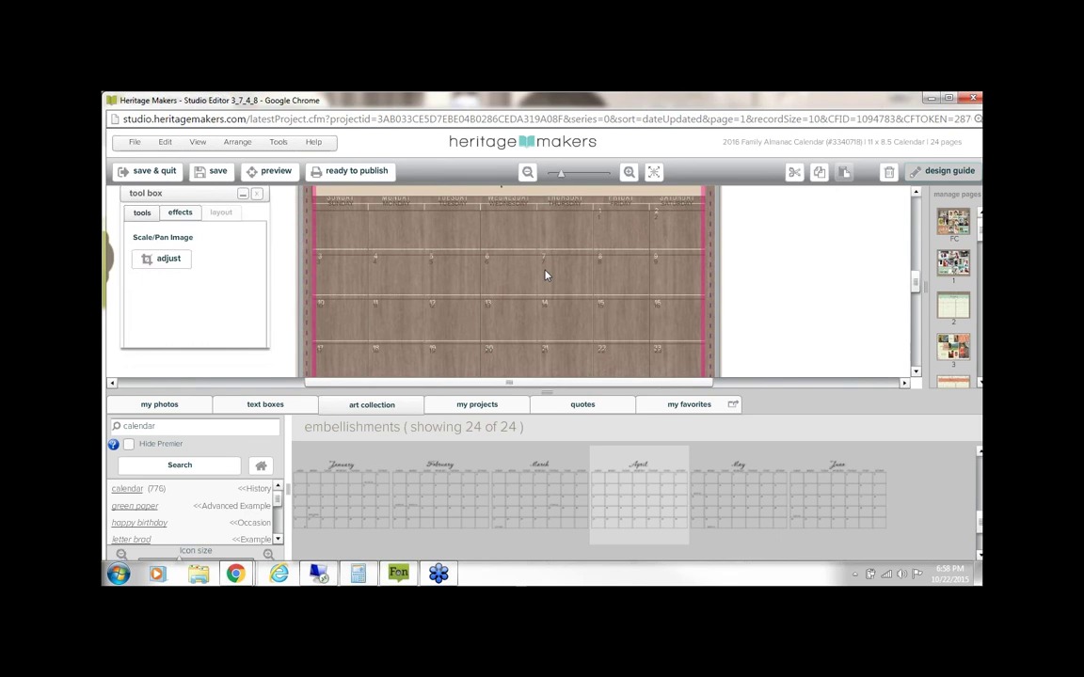
{"action": "left_click", "coordinate": [541, 270]}
{"action": "left_click", "coordinate": [576, 261]}
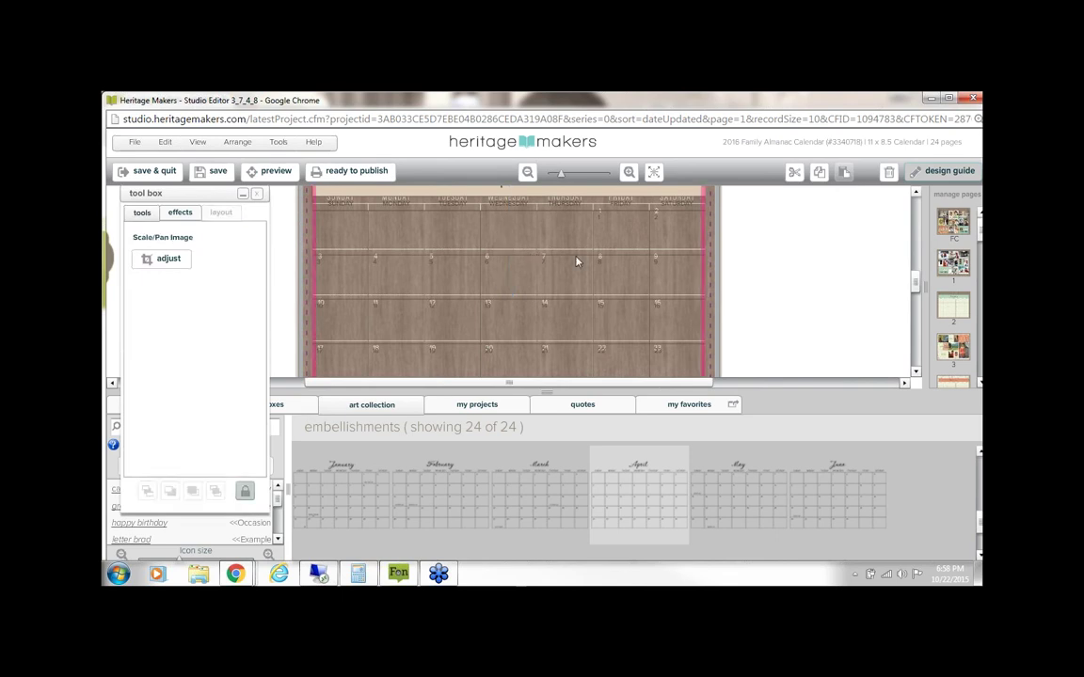
Step: Select the script-style April grid, move it down and right off the existing grid, and enlarge the page work area
{"action": "left_click", "coordinate": [618, 259]}
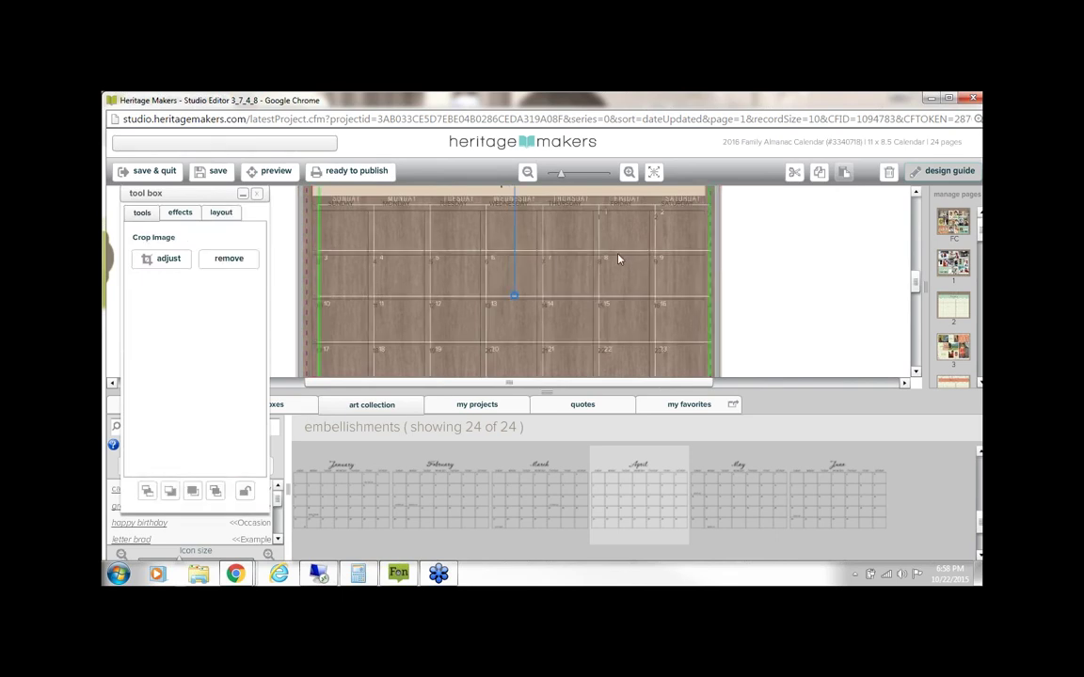
{"action": "left_click_drag", "start_coordinate": [627, 261], "coordinate": [730, 305]}
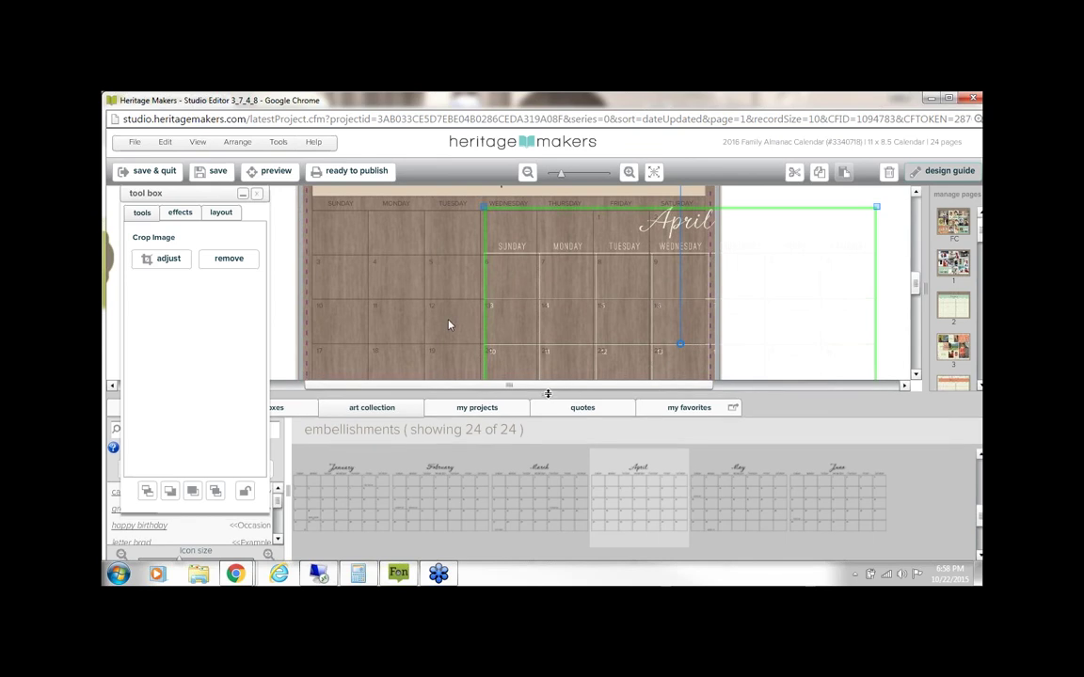
{"action": "left_click_drag", "start_coordinate": [548, 393], "coordinate": [547, 545]}
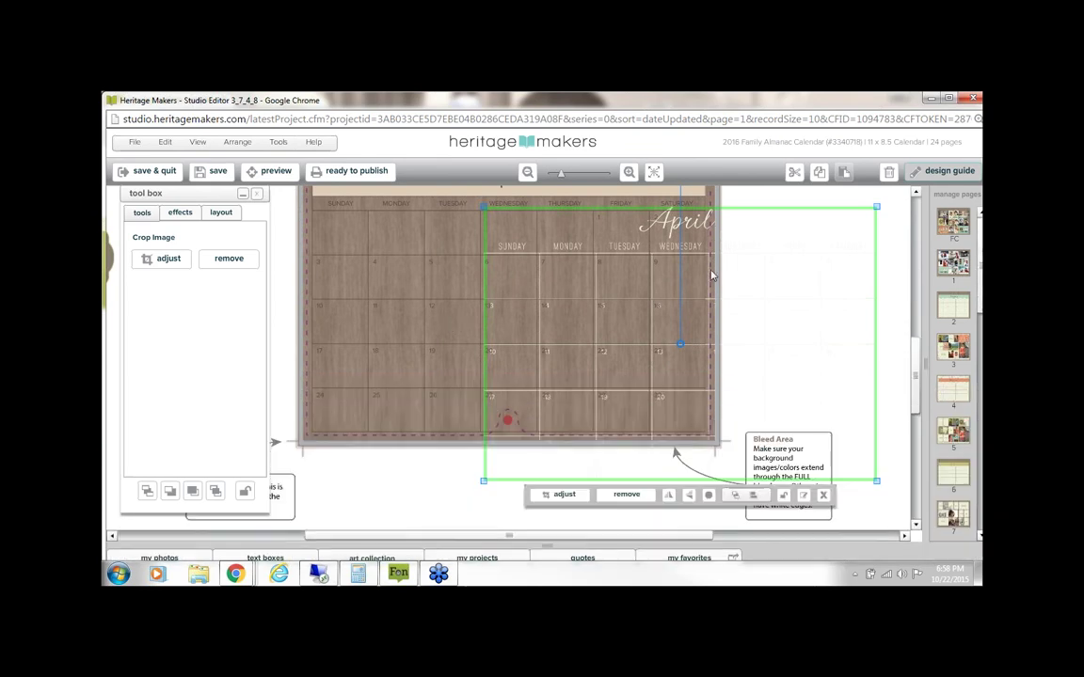
Step: Move the script-style April grid left and down so it overlaps the lower rows of the existing grid
{"action": "left_click", "coordinate": [711, 270]}
{"action": "left_click_drag", "start_coordinate": [672, 242], "coordinate": [678, 255]}
{"action": "left_click_drag", "start_coordinate": [581, 292], "coordinate": [495, 334]}
Step: Unlock the original April grid, nudge it slightly to the left, and lock it again
{"action": "left_click", "coordinate": [595, 209]}
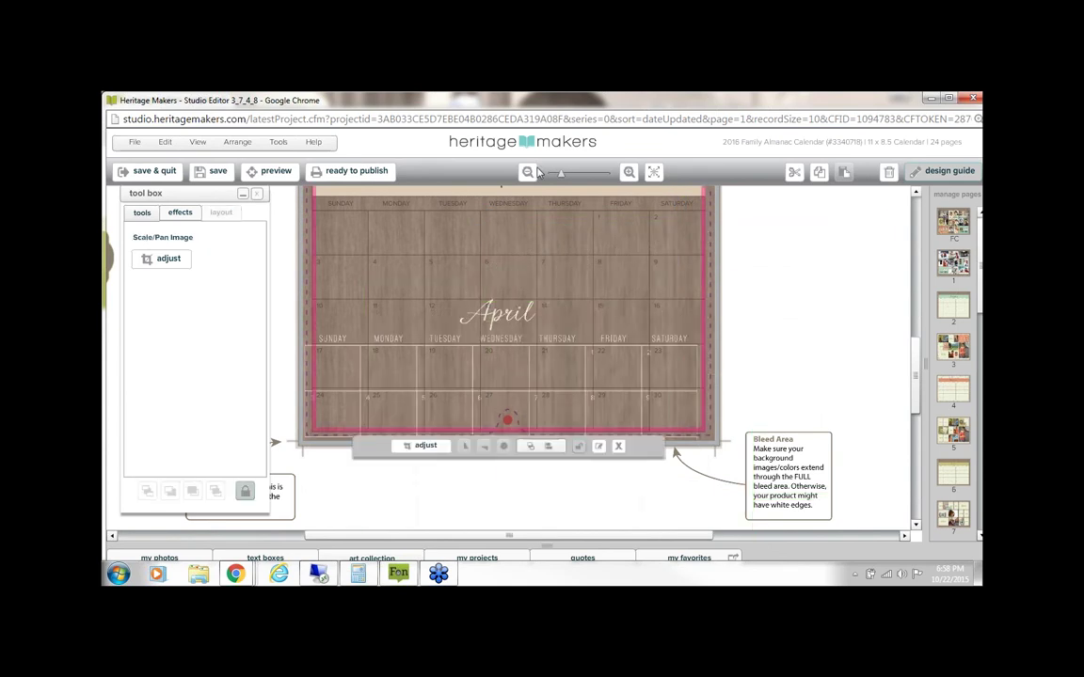
{"action": "left_click", "coordinate": [535, 172]}
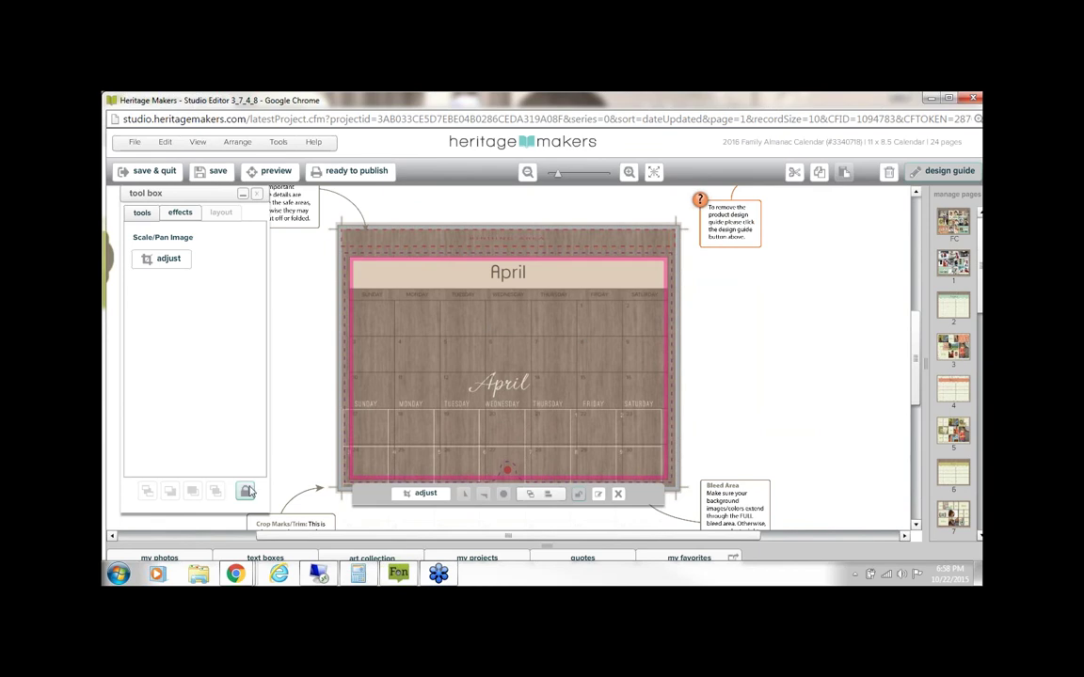
{"action": "left_click", "coordinate": [408, 328]}
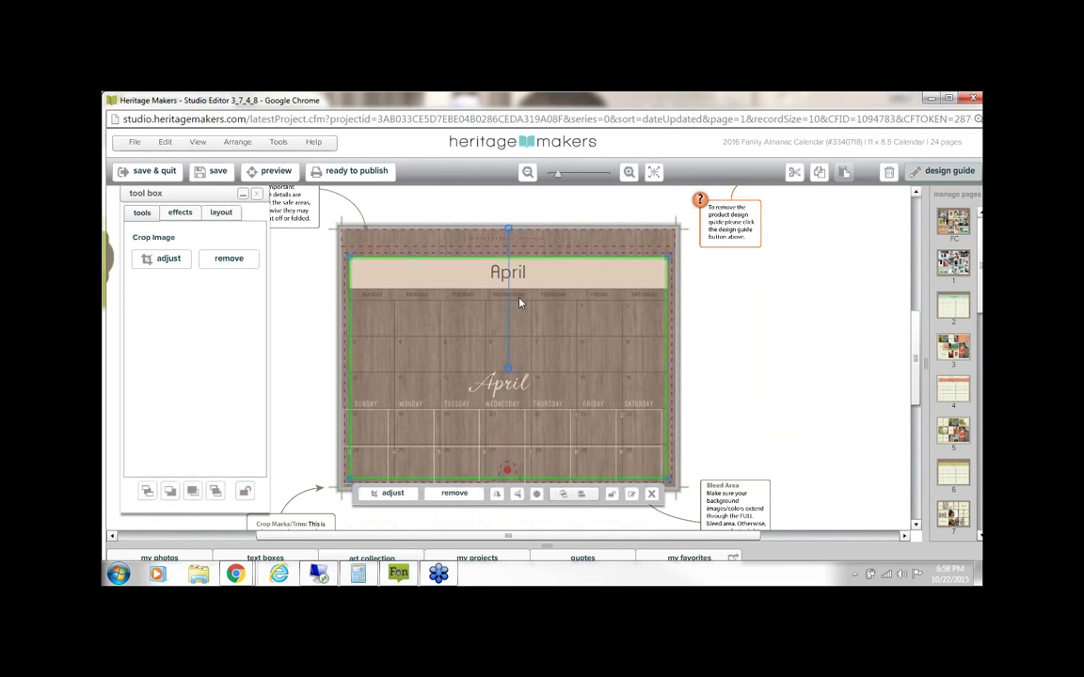
{"action": "mouse_move", "coordinate": [520, 302]}
{"action": "left_mouse_down"}
{"action": "mouse_move", "coordinate": [594, 309]}
{"action": "mouse_move", "coordinate": [512, 301]}
{"action": "left_mouse_up"}
{"action": "left_click", "coordinate": [539, 304]}
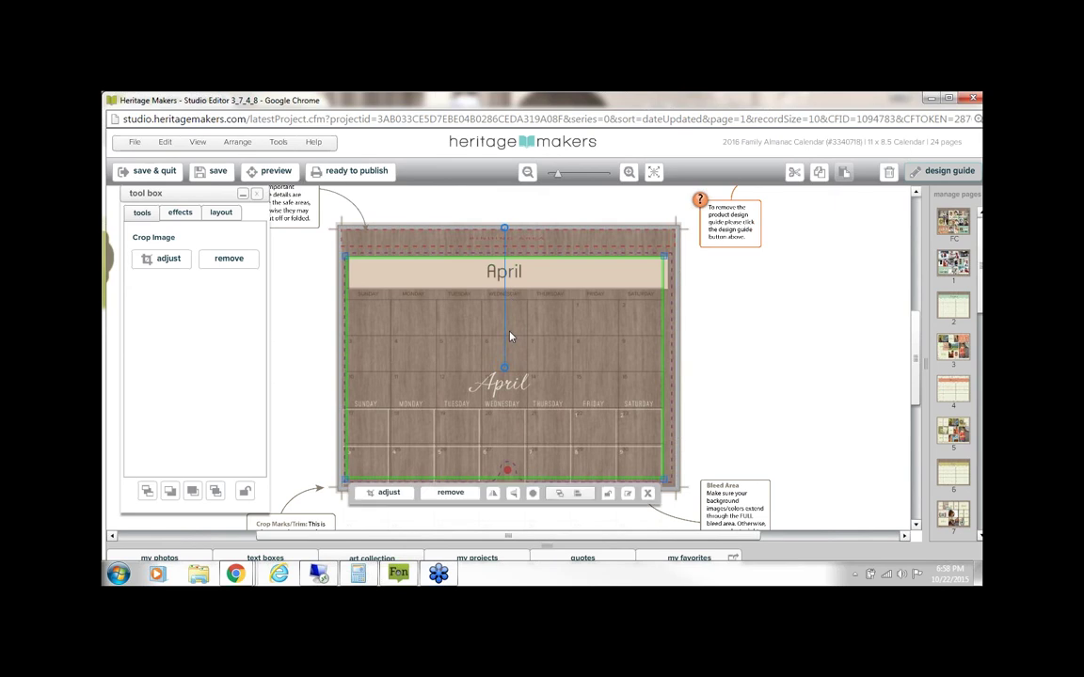
{"action": "left_click", "coordinate": [633, 409]}
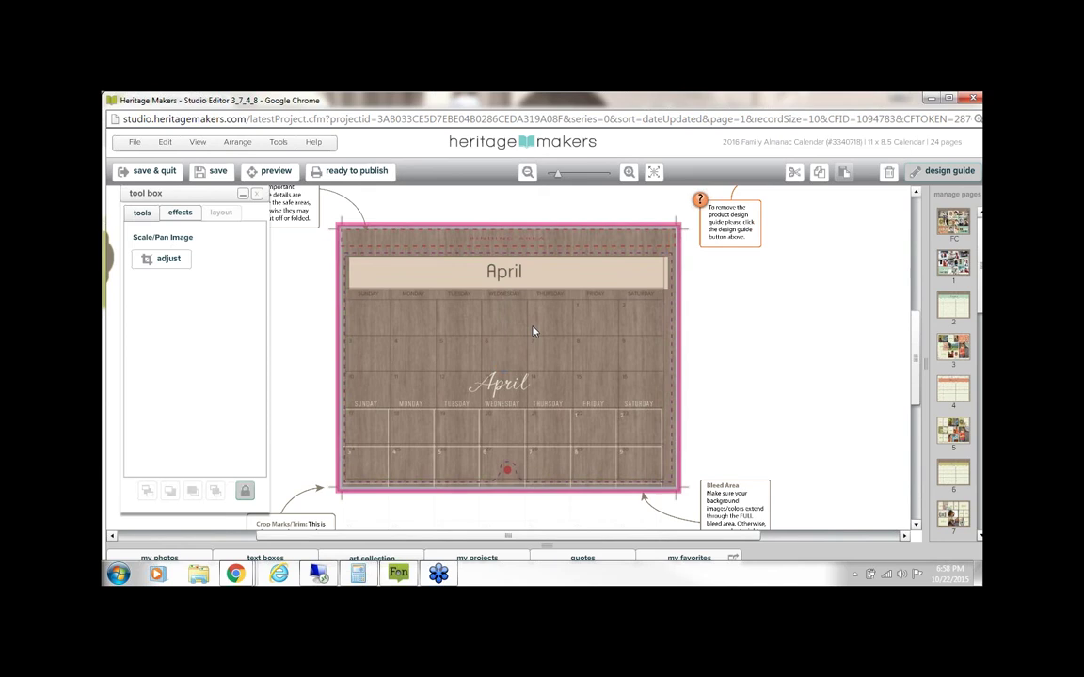
{"action": "left_click", "coordinate": [512, 274]}
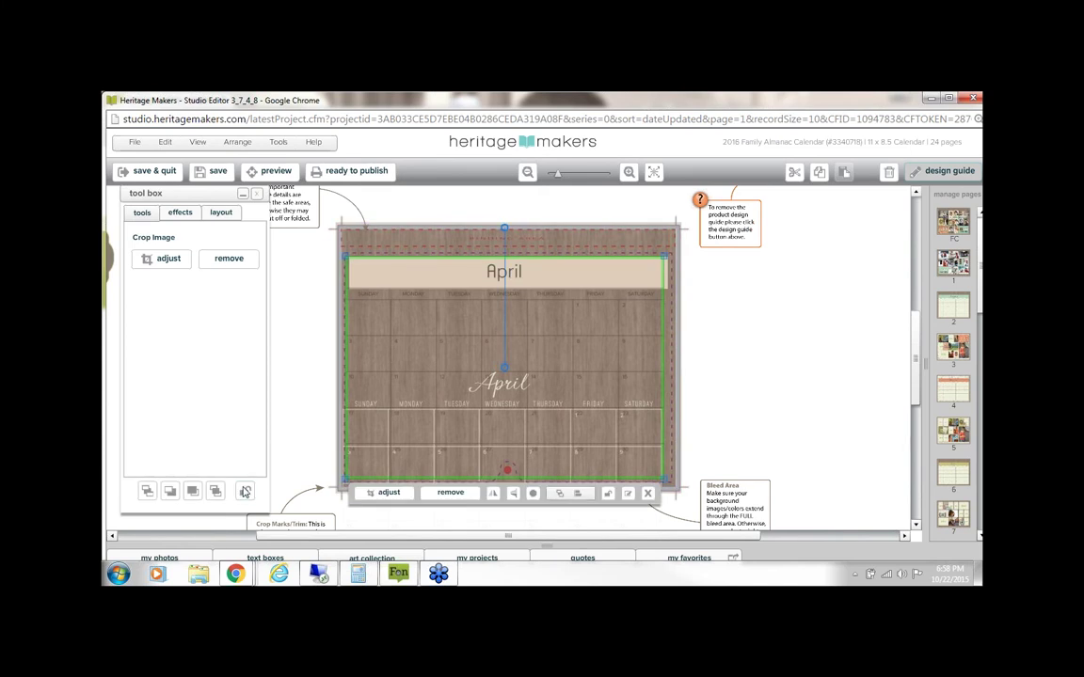
{"action": "left_click", "coordinate": [244, 490]}
Step: Delete the script-style April grid that lies on top of the original grid
{"action": "left_click", "coordinate": [628, 173]}
{"action": "left_click", "coordinate": [629, 172]}
{"action": "left_click", "coordinate": [516, 406]}
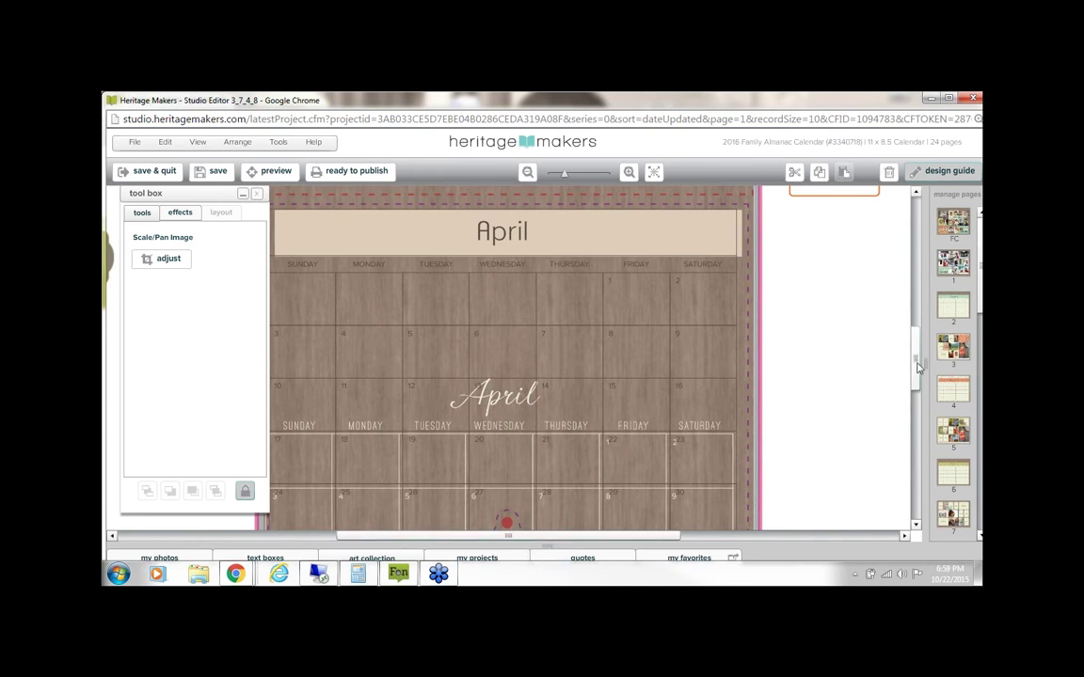
{"action": "scroll", "coordinate": [917, 366], "scroll_direction": "down", "scroll_amount": 3}
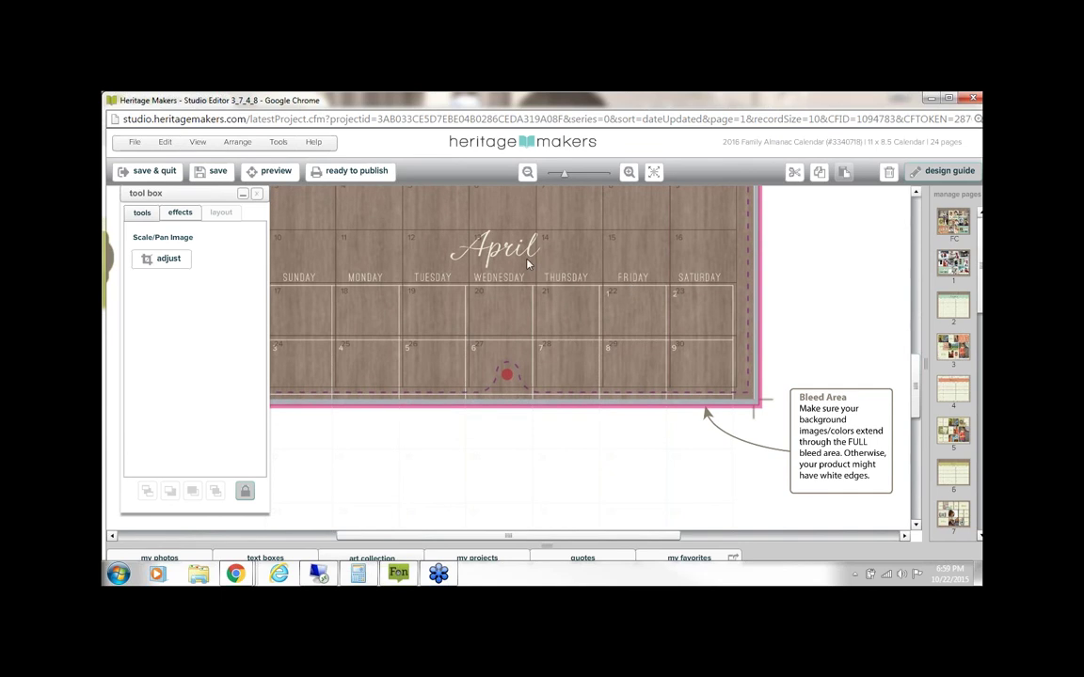
{"action": "left_click", "coordinate": [487, 270]}
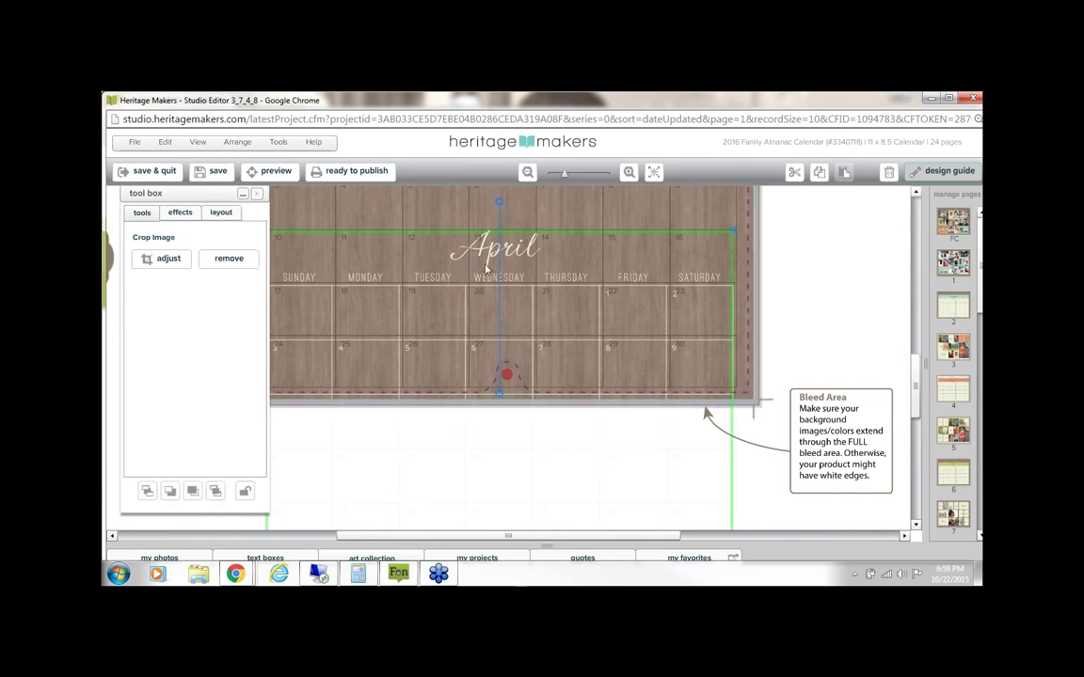
{"action": "key", "text": "ctrl+z"}
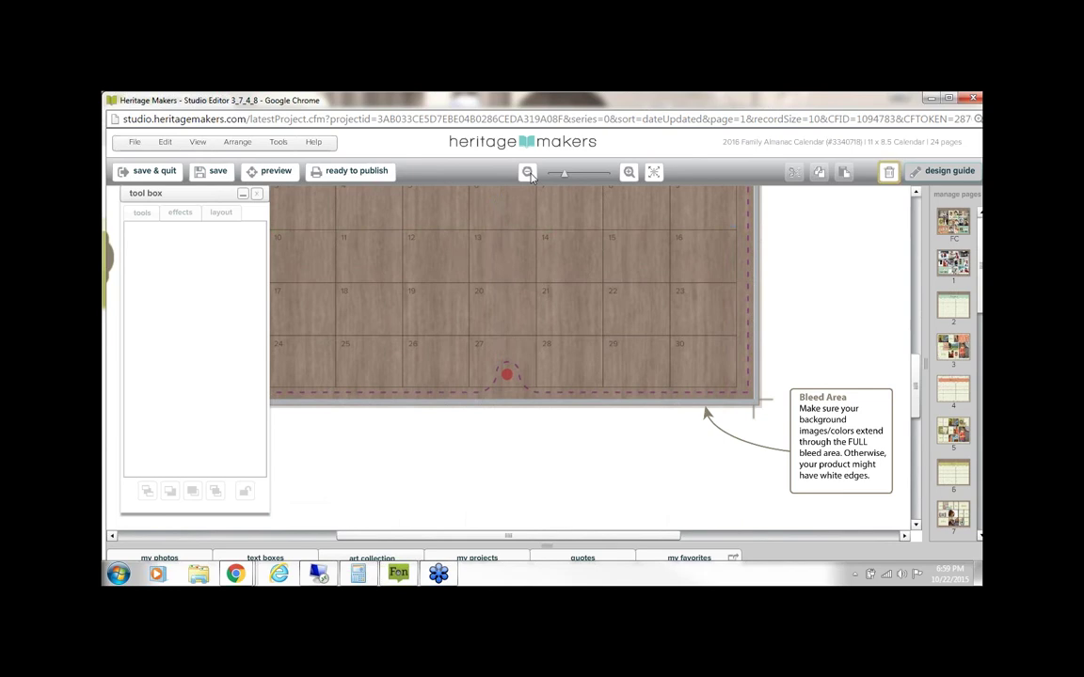
{"action": "key", "text": "ctrl+z"}
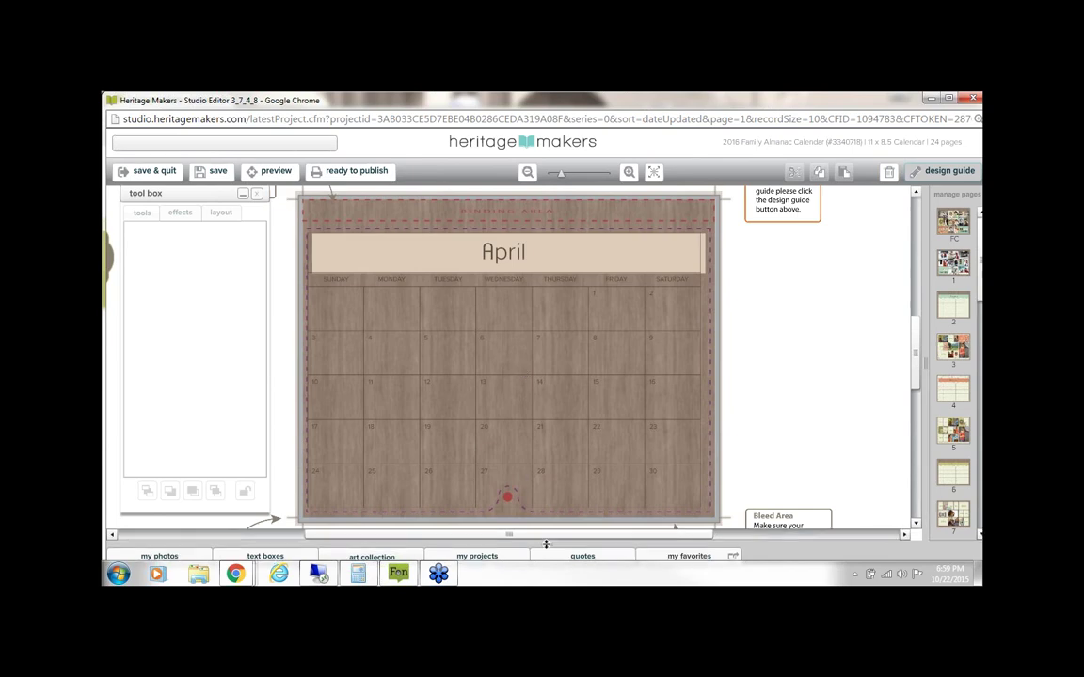
Step: Place the script-style April grid from the art collection into the frame of the original April grid, replacing it
{"action": "left_click_drag", "start_coordinate": [548, 544], "coordinate": [547, 398]}
{"action": "left_click", "coordinate": [567, 287]}
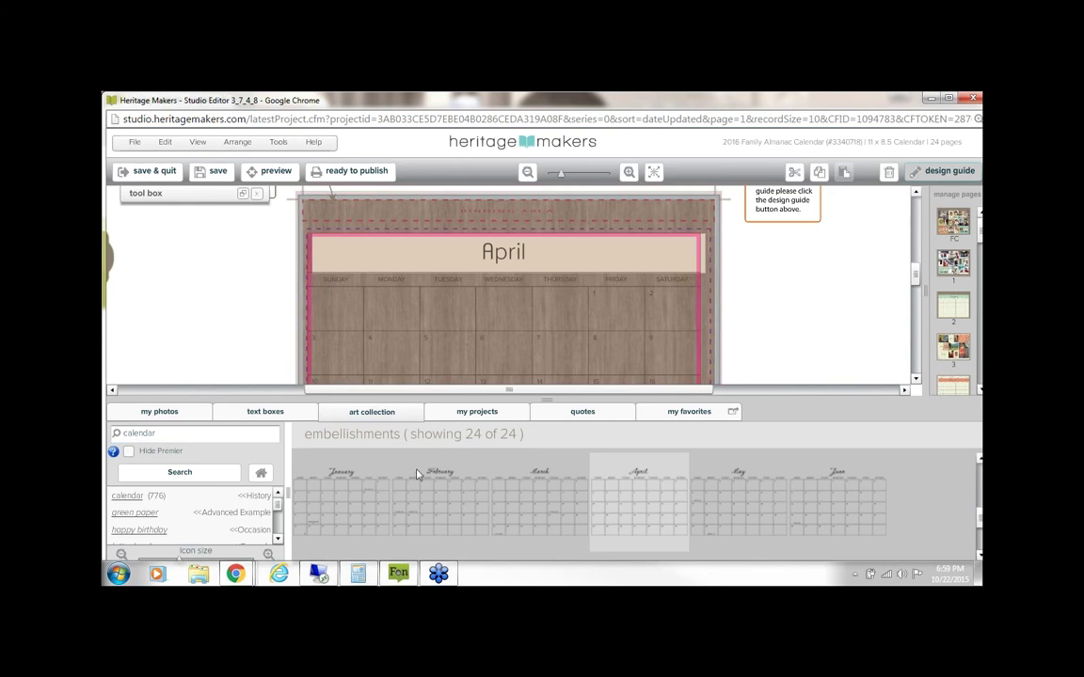
{"action": "left_click_drag", "start_coordinate": [644, 492], "coordinate": [556, 334]}
{"action": "scroll", "coordinate": [916, 289], "scroll_direction": "down", "scroll_amount": 3}
{"action": "left_click", "coordinate": [528, 173]}
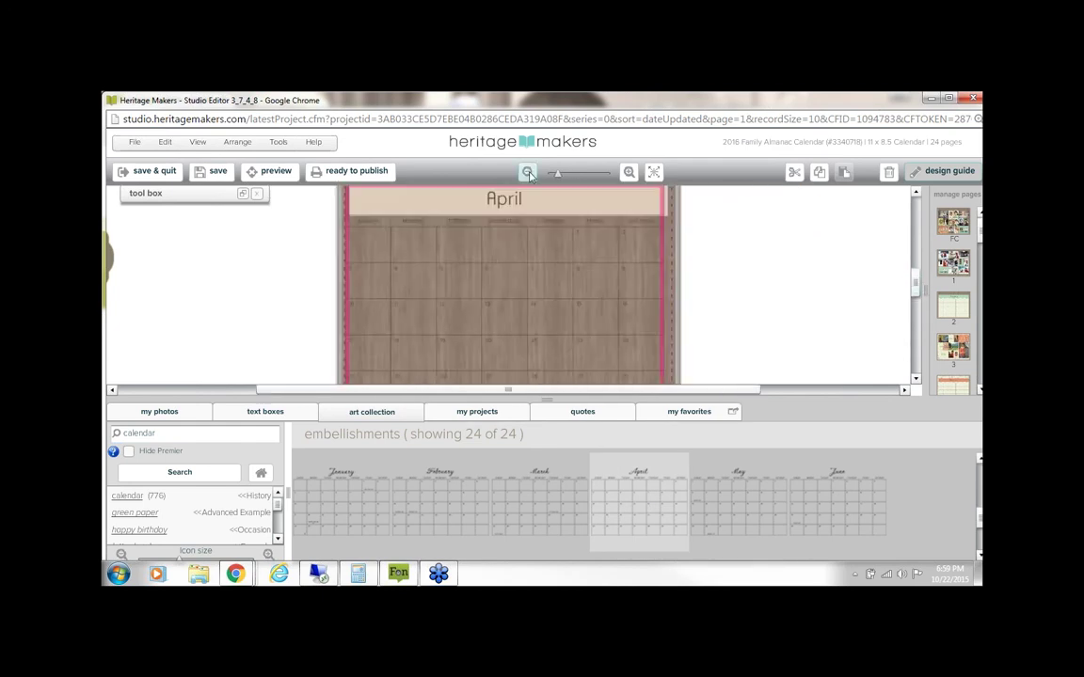
{"action": "left_click", "coordinate": [528, 173]}
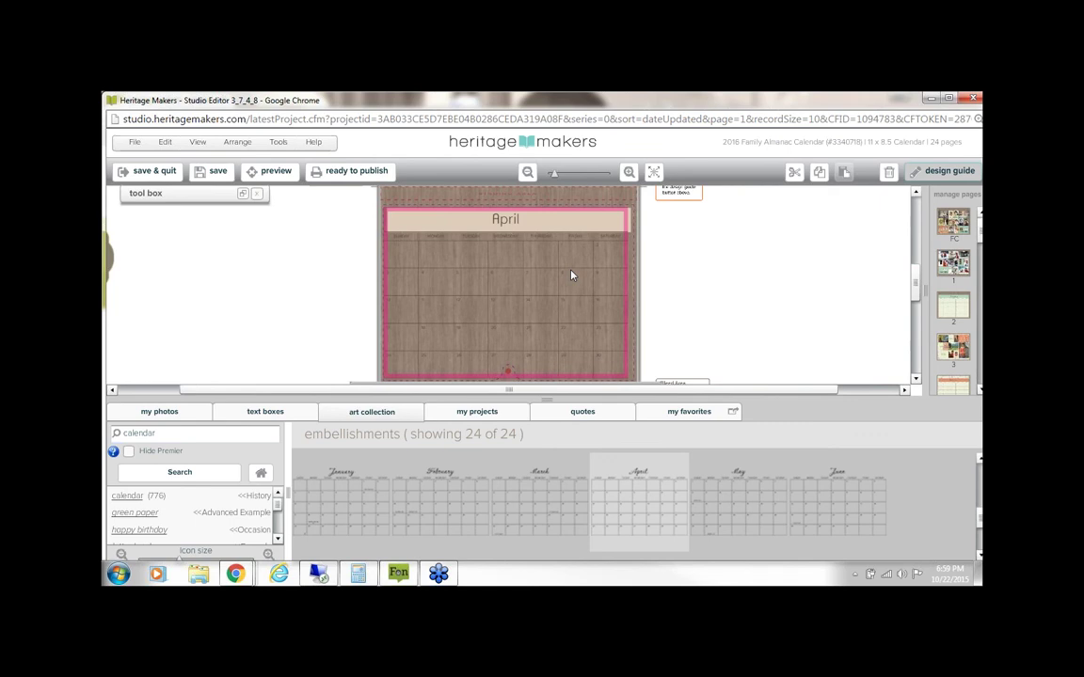
{"action": "left_click", "coordinate": [648, 498]}
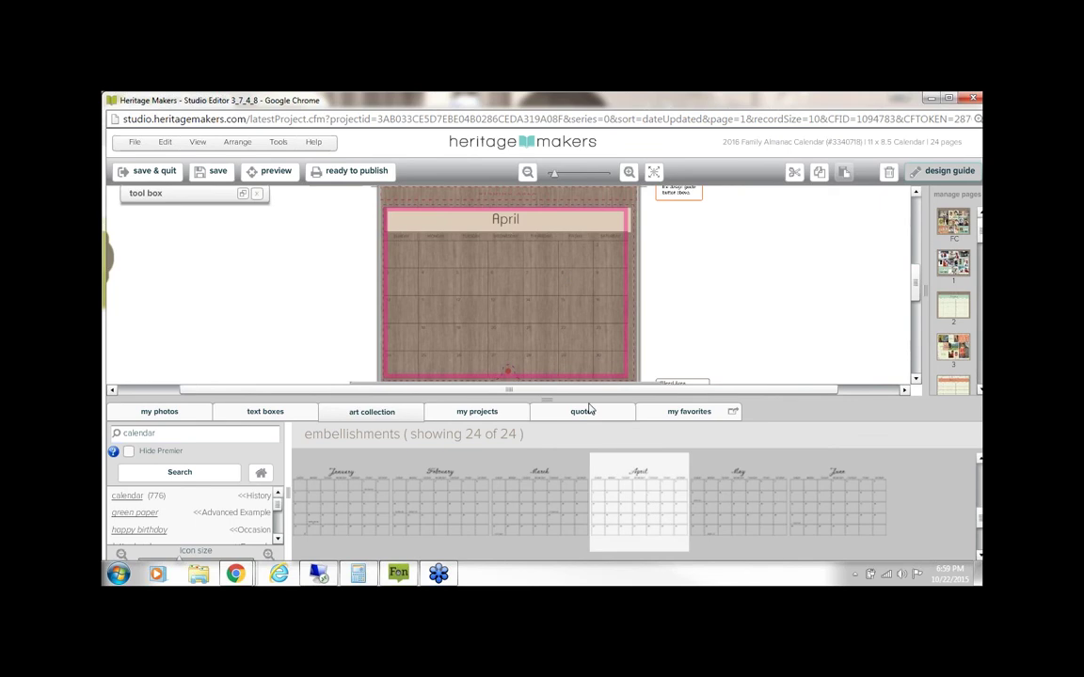
{"action": "left_click", "coordinate": [641, 505]}
{"action": "left_click_drag", "start_coordinate": [641, 505], "coordinate": [524, 304]}
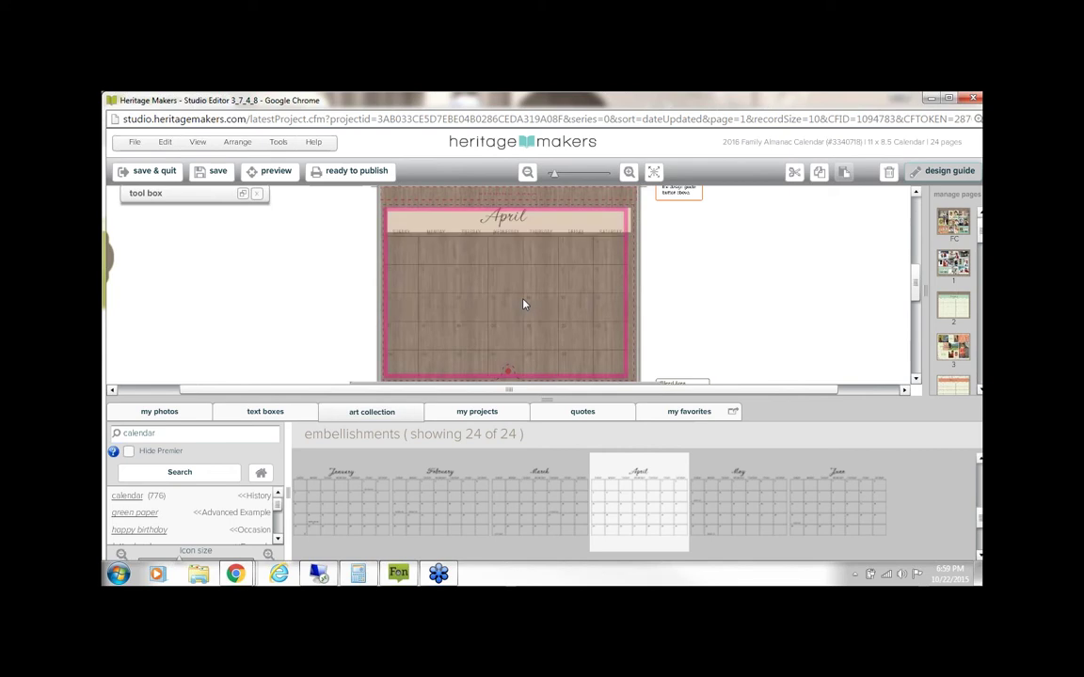
Step: Restore the tool box, unlock the beige header strip behind the April title, and move it down slightly
{"action": "left_click", "coordinate": [630, 173]}
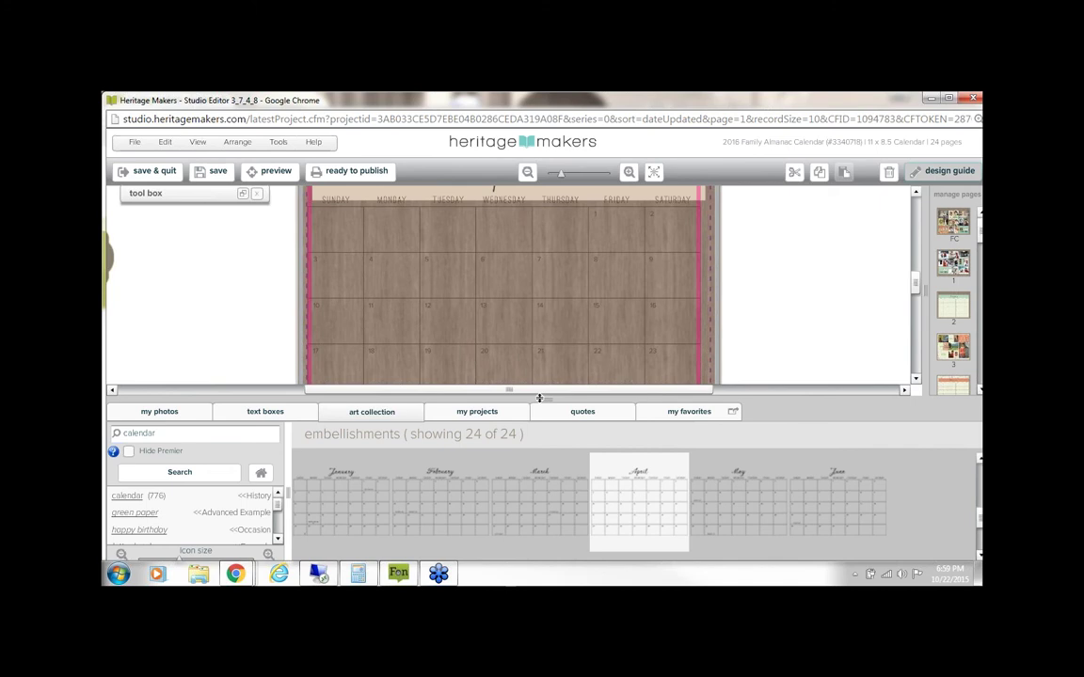
{"action": "left_click", "coordinate": [546, 399]}
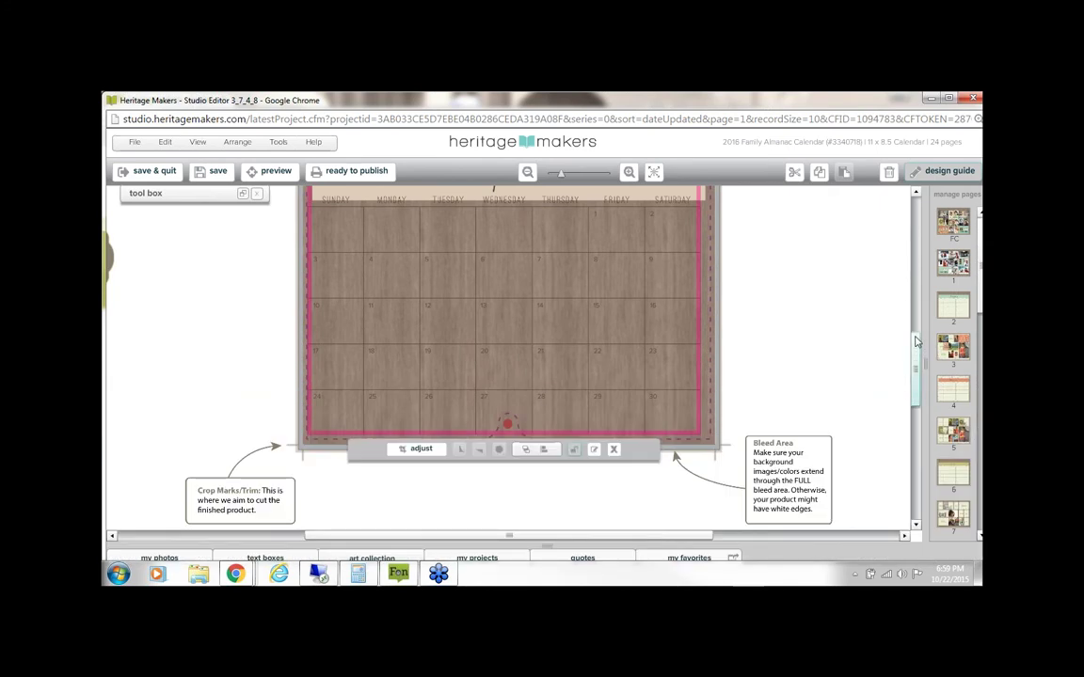
{"action": "scroll", "coordinate": [766, 314], "scroll_direction": "up", "scroll_amount": 3}
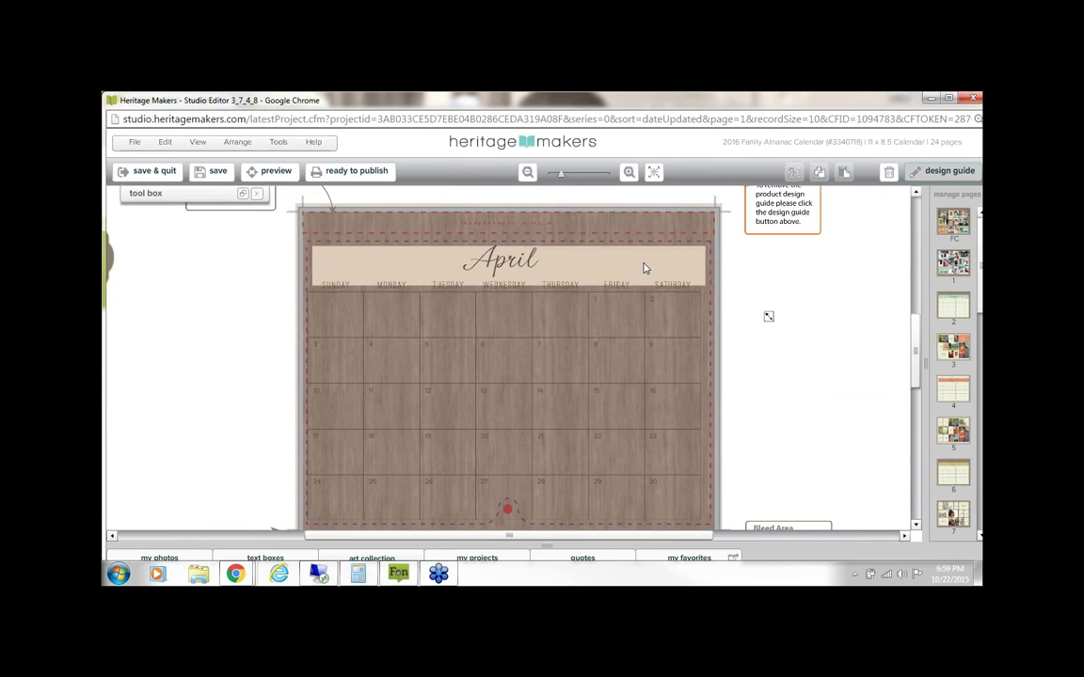
{"action": "left_click", "coordinate": [246, 194]}
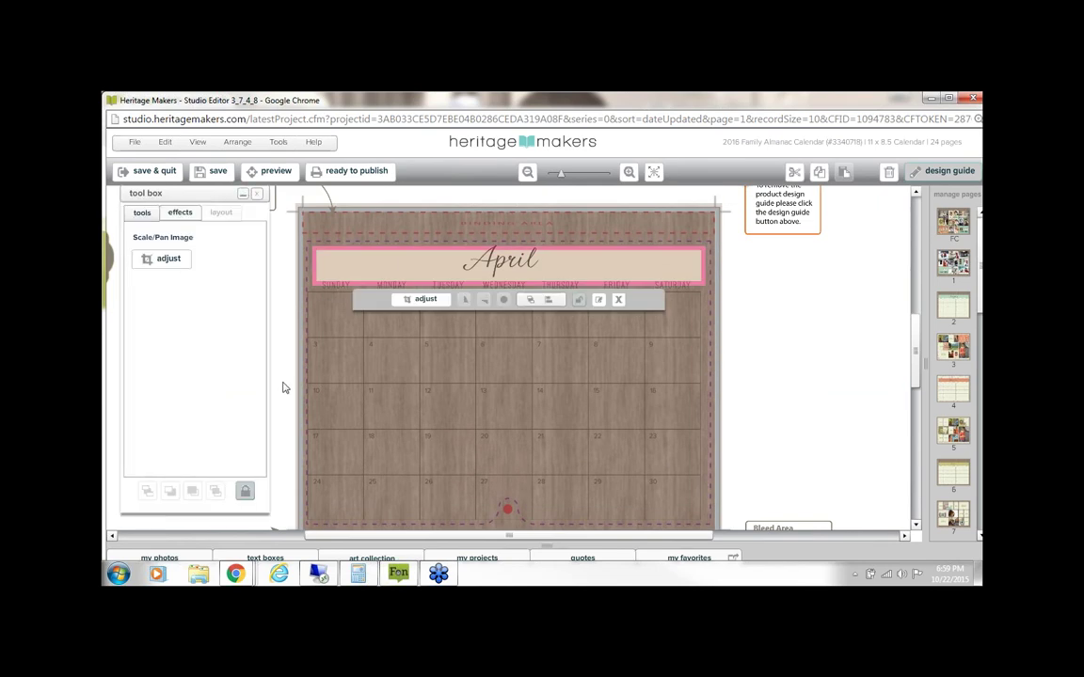
{"action": "left_click", "coordinate": [394, 246]}
{"action": "left_click_drag", "start_coordinate": [394, 244], "coordinate": [392, 263]}
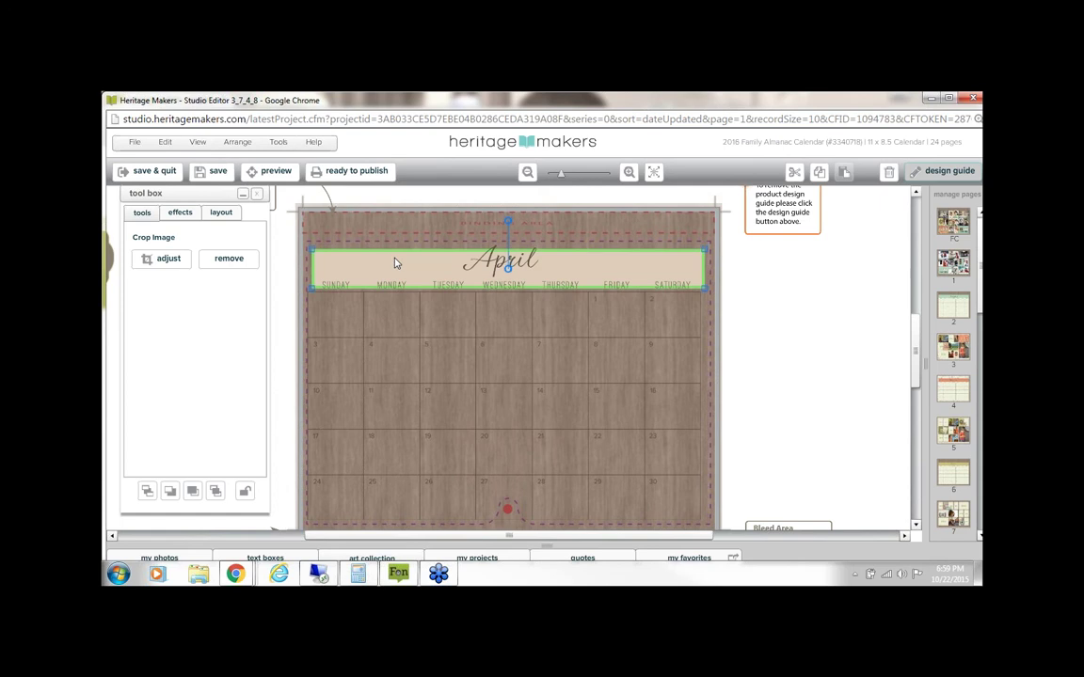
Step: Enlarge the beige header strip beyond both page edges and position it behind the April title and weekday names
{"action": "left_click_drag", "start_coordinate": [594, 249], "coordinate": [594, 251]}
{"action": "mouse_move", "coordinate": [593, 252]}
{"action": "left_mouse_down"}
{"action": "mouse_move", "coordinate": [595, 230]}
{"action": "mouse_move", "coordinate": [602, 254]}
{"action": "left_mouse_up"}
{"action": "left_click_drag", "start_coordinate": [703, 253], "coordinate": [814, 244]}
{"action": "left_click_drag", "start_coordinate": [728, 262], "coordinate": [666, 242]}
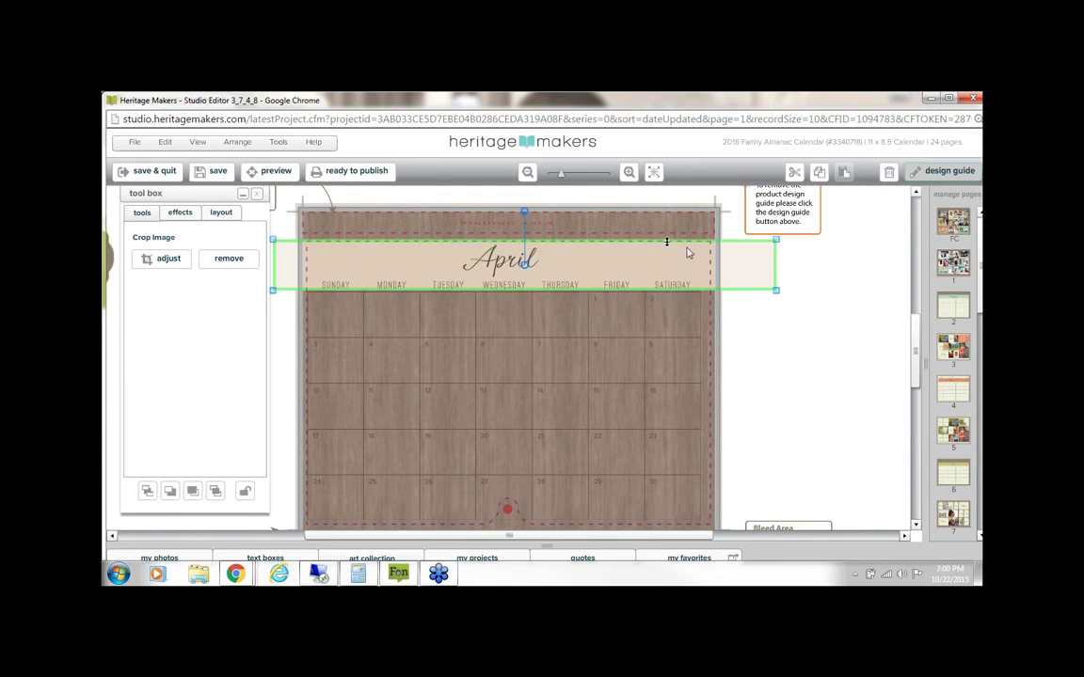
{"action": "left_click", "coordinate": [529, 216]}
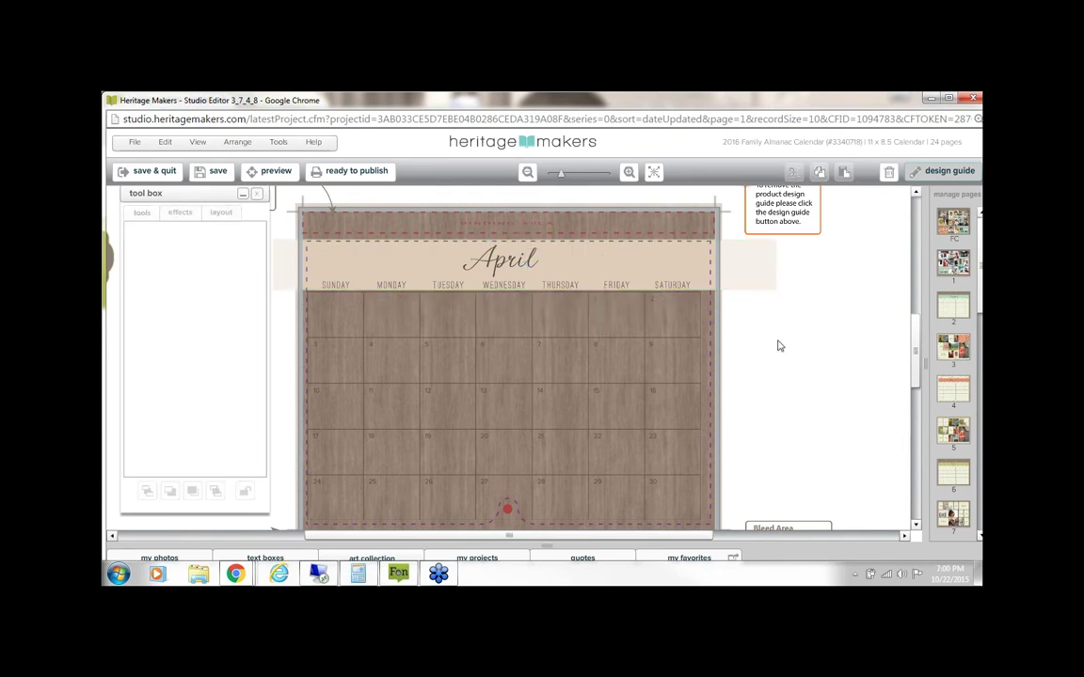
Step: Recolor the script-style April grid, trying black as the fill color and settling on white
{"action": "left_click", "coordinate": [539, 348]}
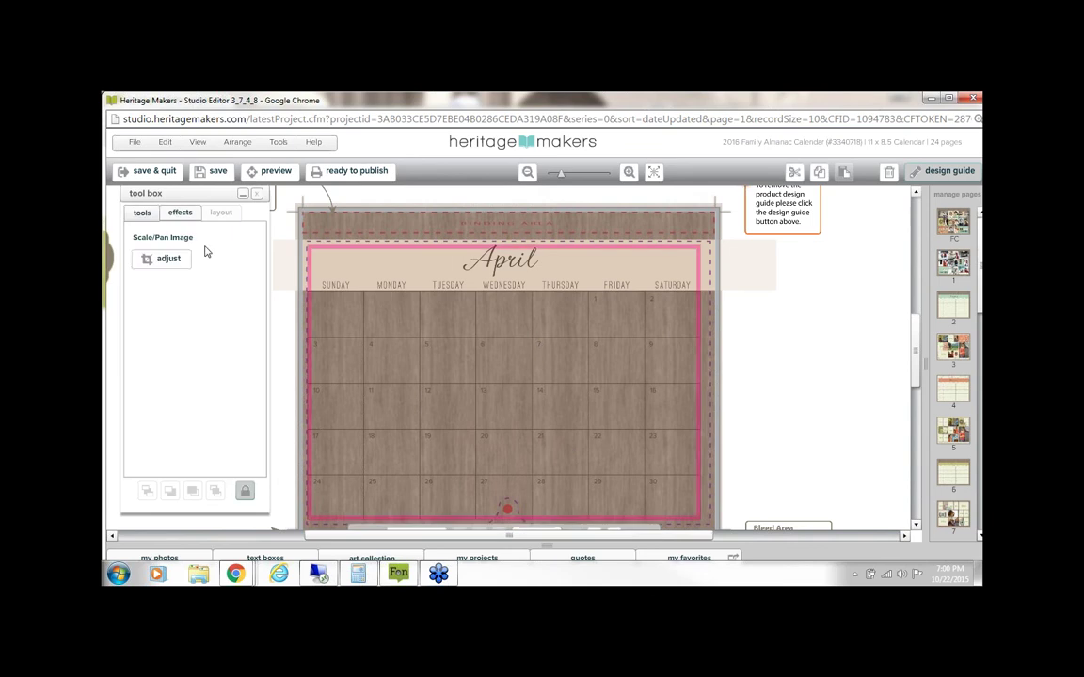
{"action": "left_click", "coordinate": [142, 212]}
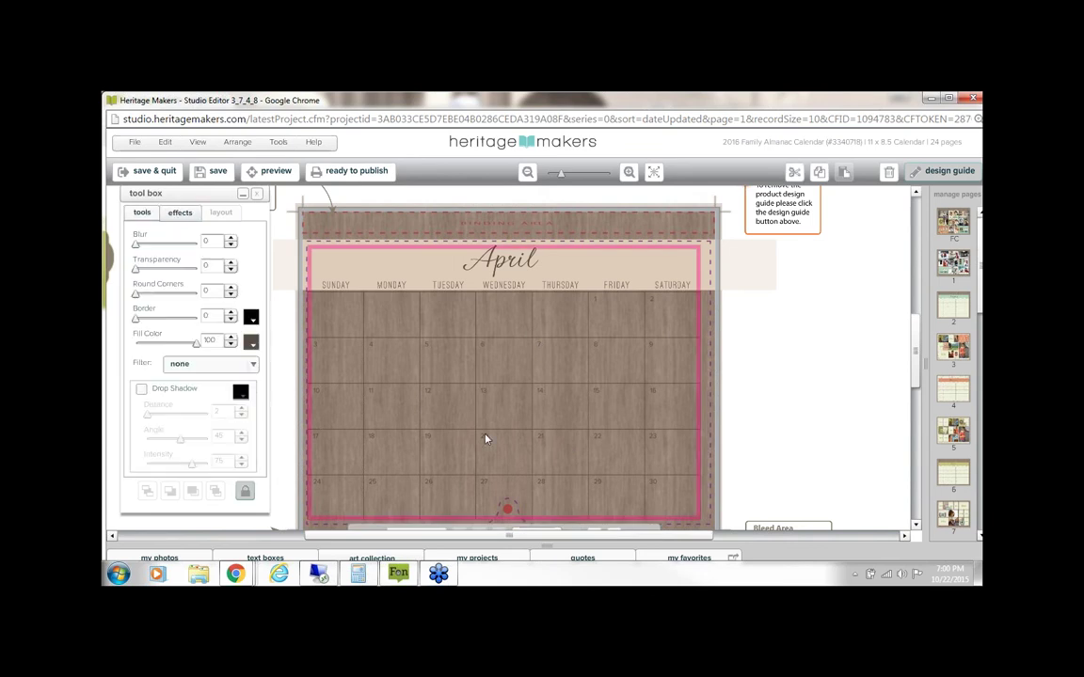
{"action": "left_click", "coordinate": [251, 344]}
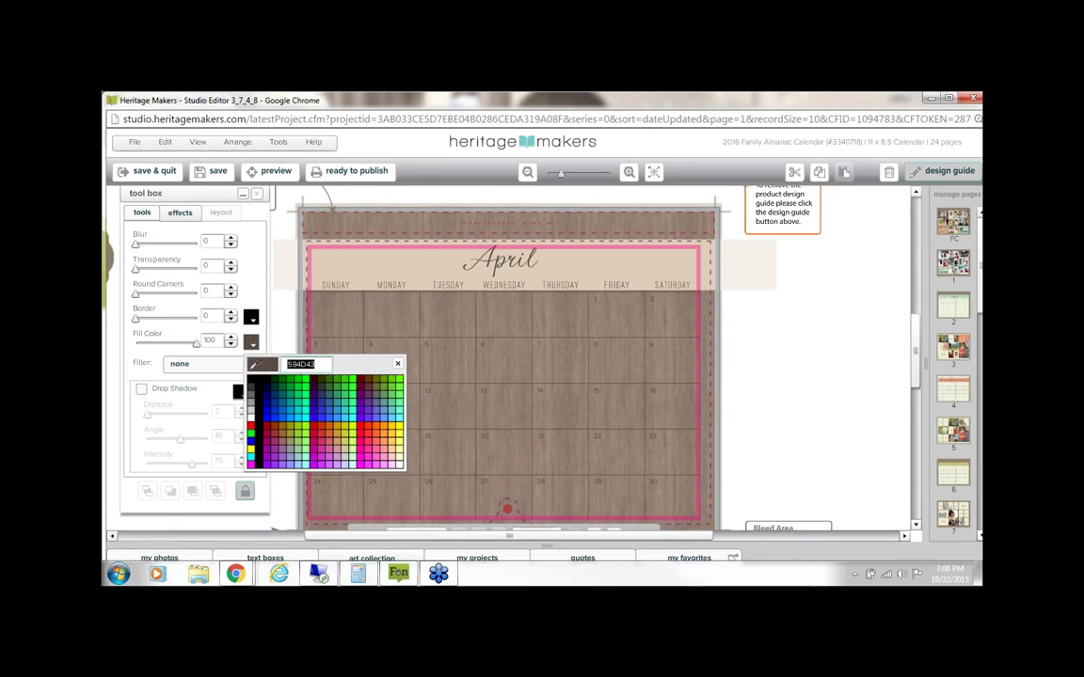
{"action": "left_click", "coordinate": [252, 384]}
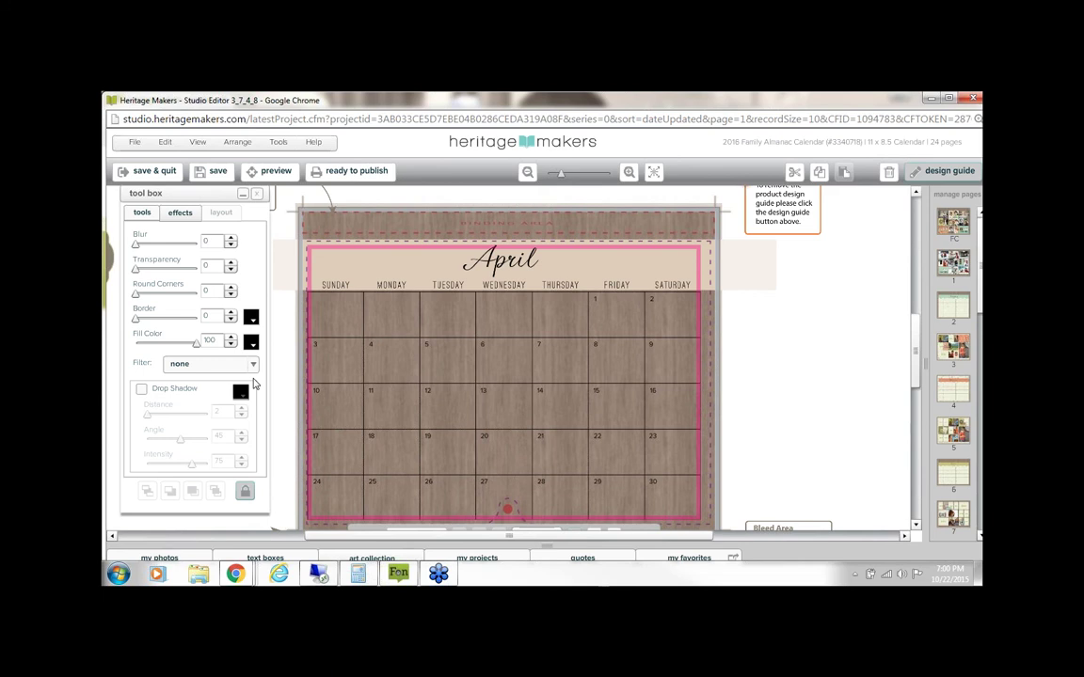
{"action": "left_click", "coordinate": [251, 342]}
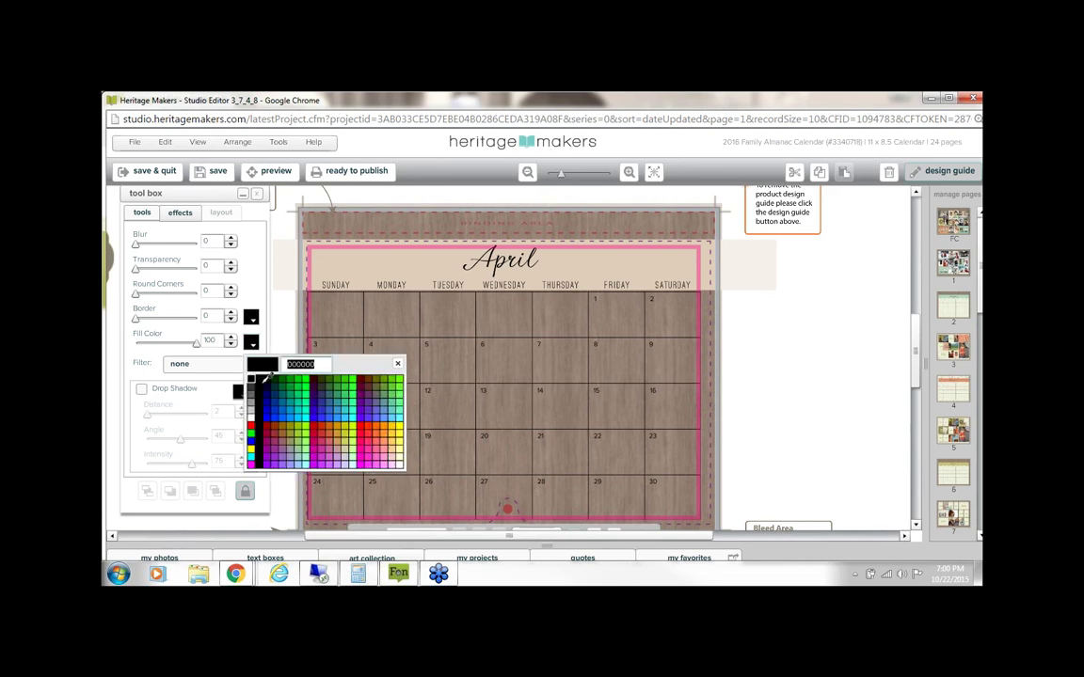
{"action": "left_click", "coordinate": [251, 417]}
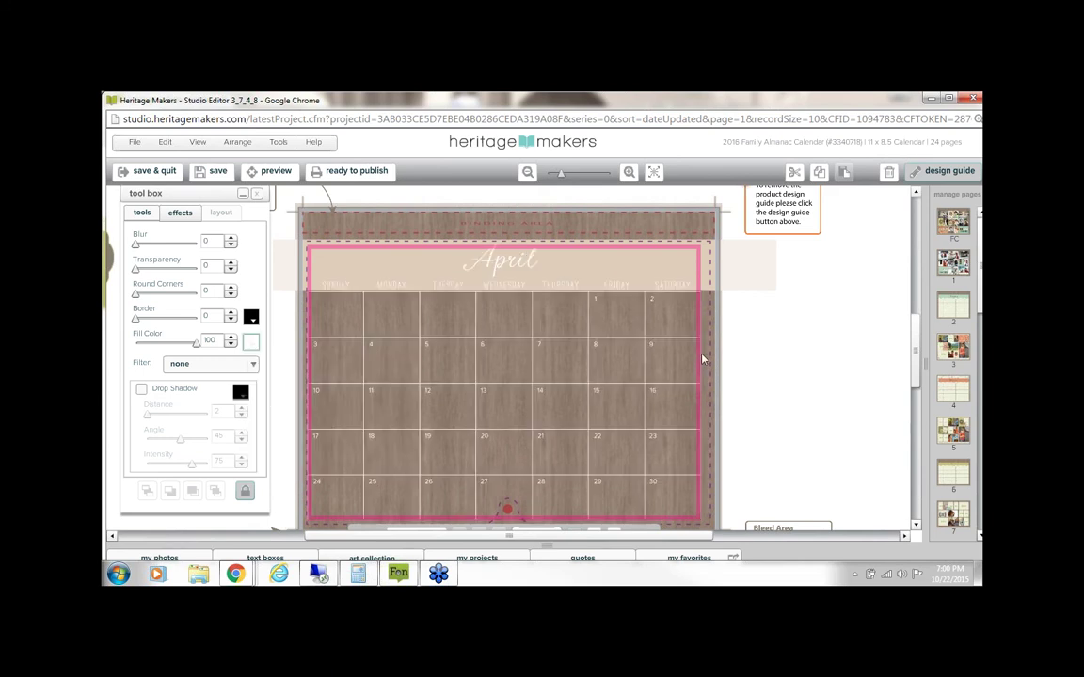
{"action": "left_click", "coordinate": [793, 395]}
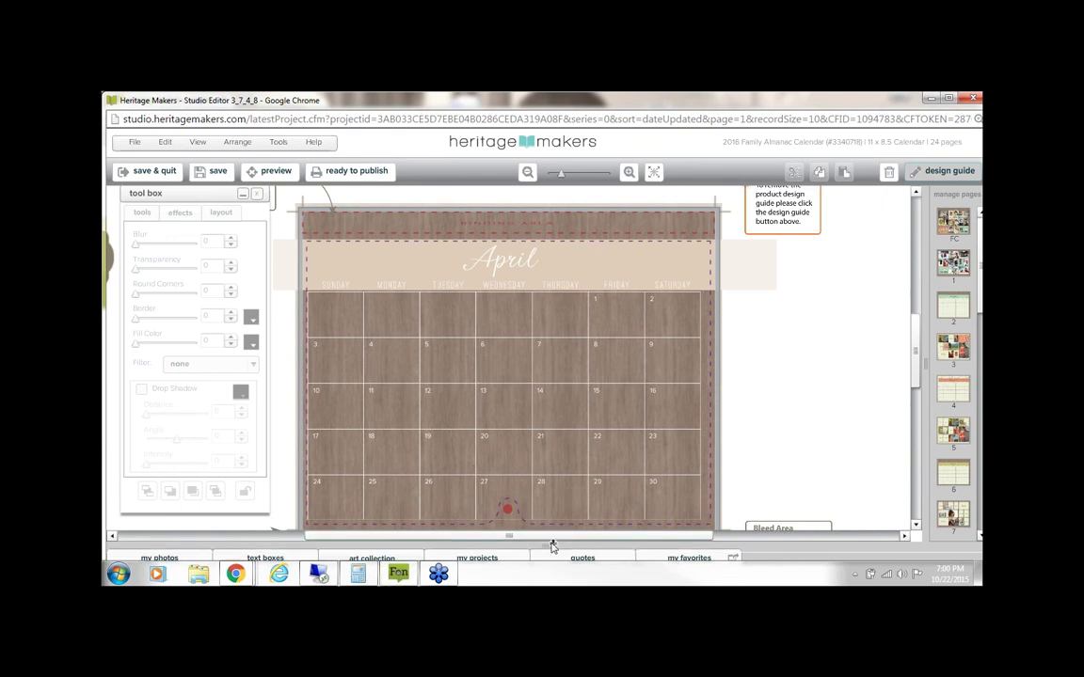
Step: Minimize the tool box, search the art collection for "calendar", and look at the calendar collections
{"action": "left_click_drag", "start_coordinate": [552, 547], "coordinate": [547, 463]}
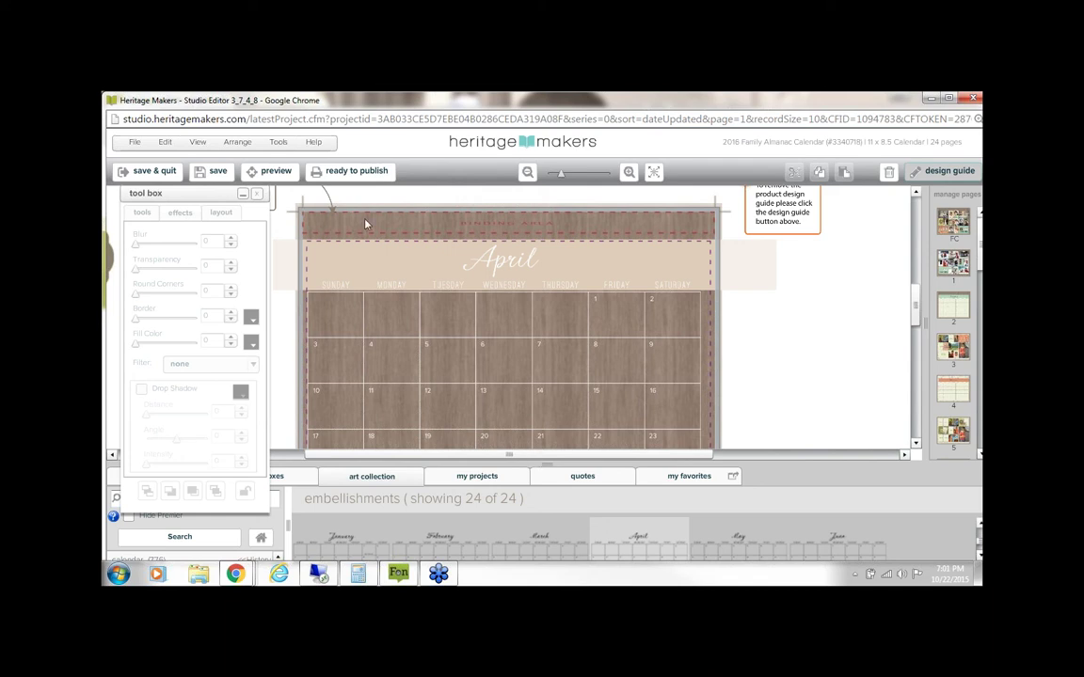
{"action": "left_click", "coordinate": [242, 196]}
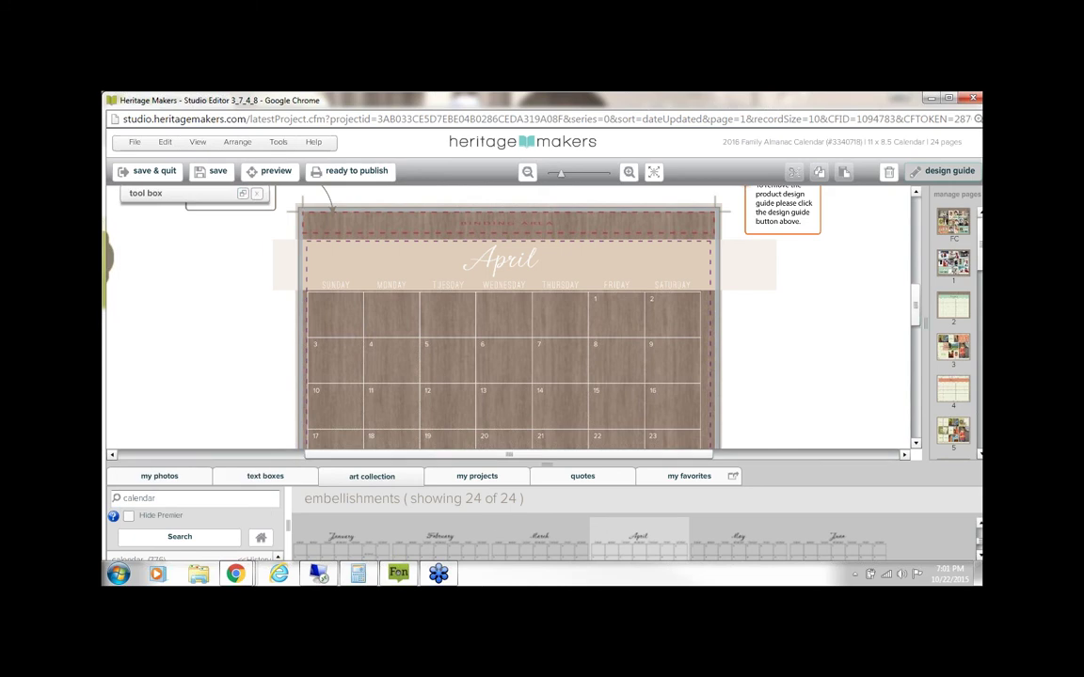
{"action": "scroll", "coordinate": [918, 314], "scroll_direction": "down", "scroll_amount": 1}
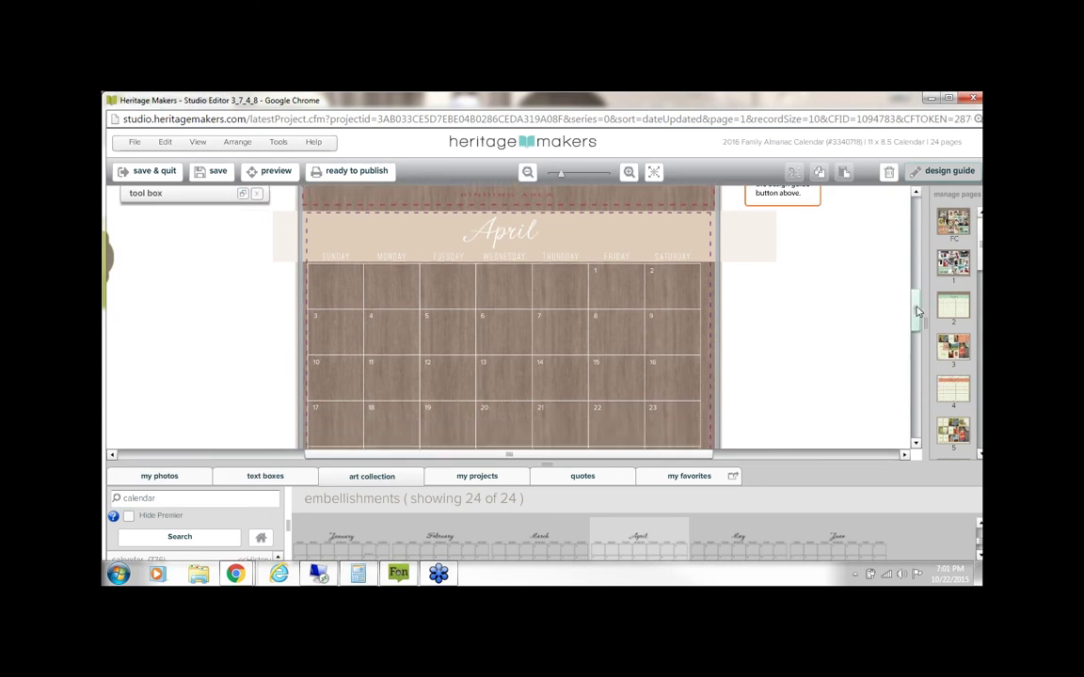
{"action": "left_click_drag", "start_coordinate": [918, 311], "coordinate": [918, 302]}
{"action": "left_click", "coordinate": [196, 501]}
{"action": "type", "text": "calendar"}
{"action": "key", "text": "Return"}
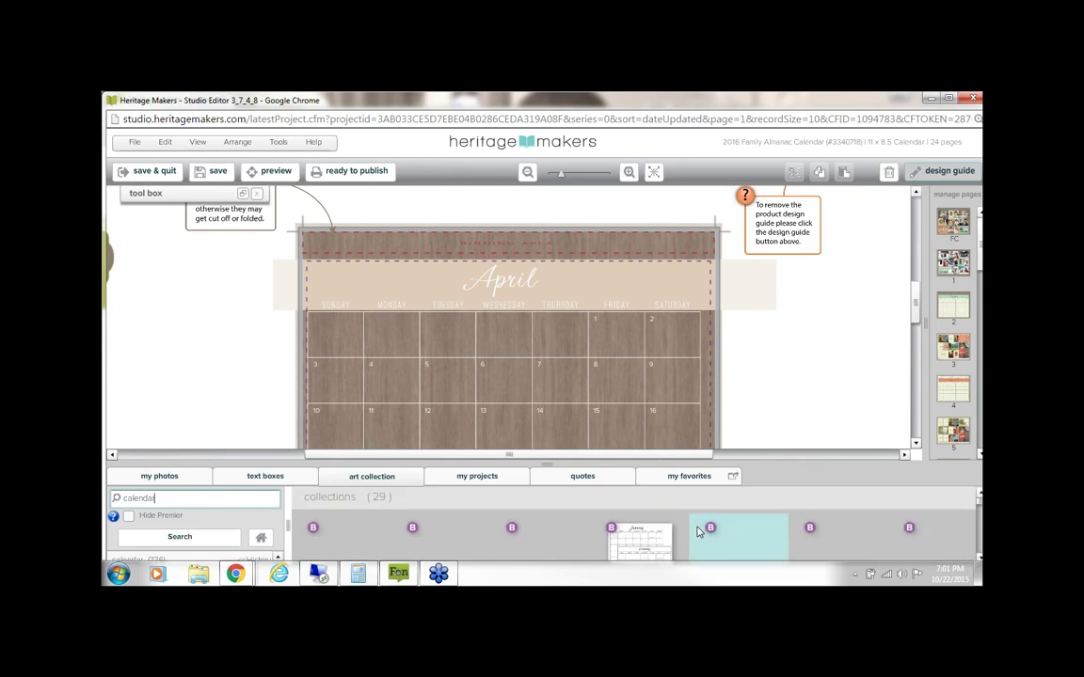
{"action": "scroll", "coordinate": [697, 534], "scroll_direction": "down", "scroll_amount": 1}
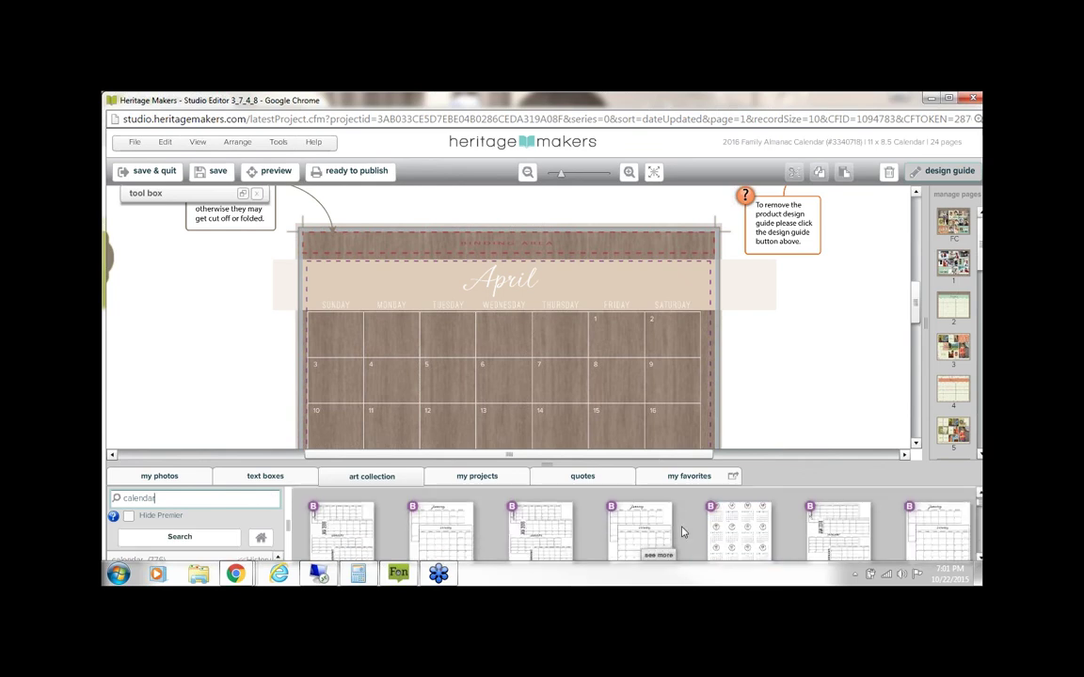
Step: Open the 2016 Blank Calendar Grids 3 collection and place its May mini calendar over the upper-left corner of the April page
{"action": "left_click", "coordinate": [755, 534]}
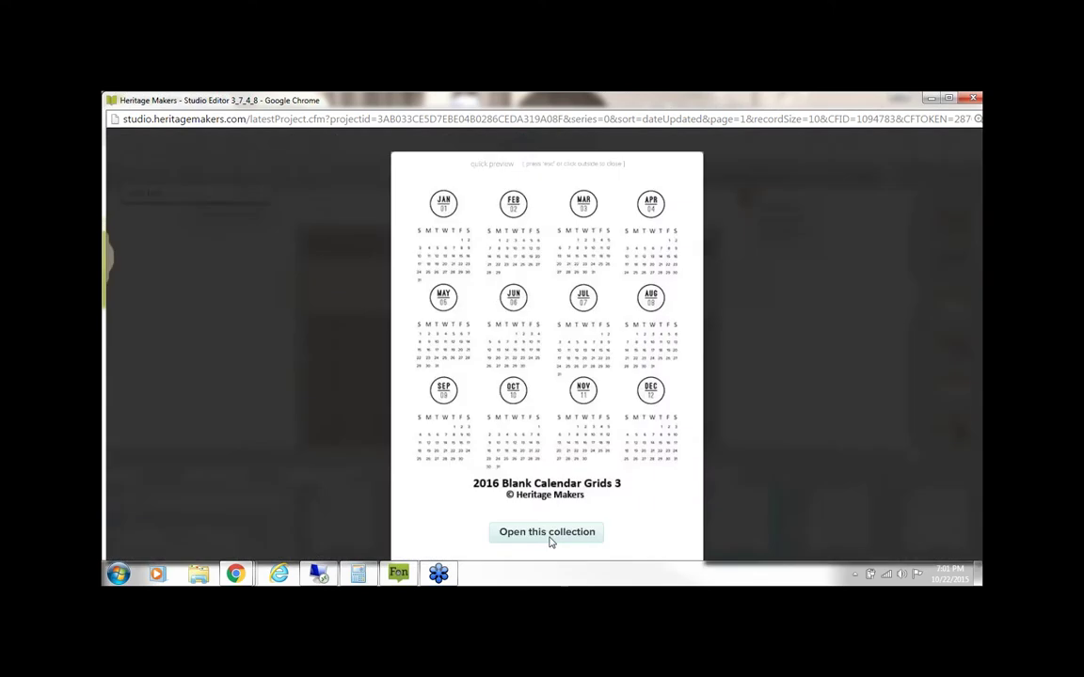
{"action": "left_click", "coordinate": [551, 534]}
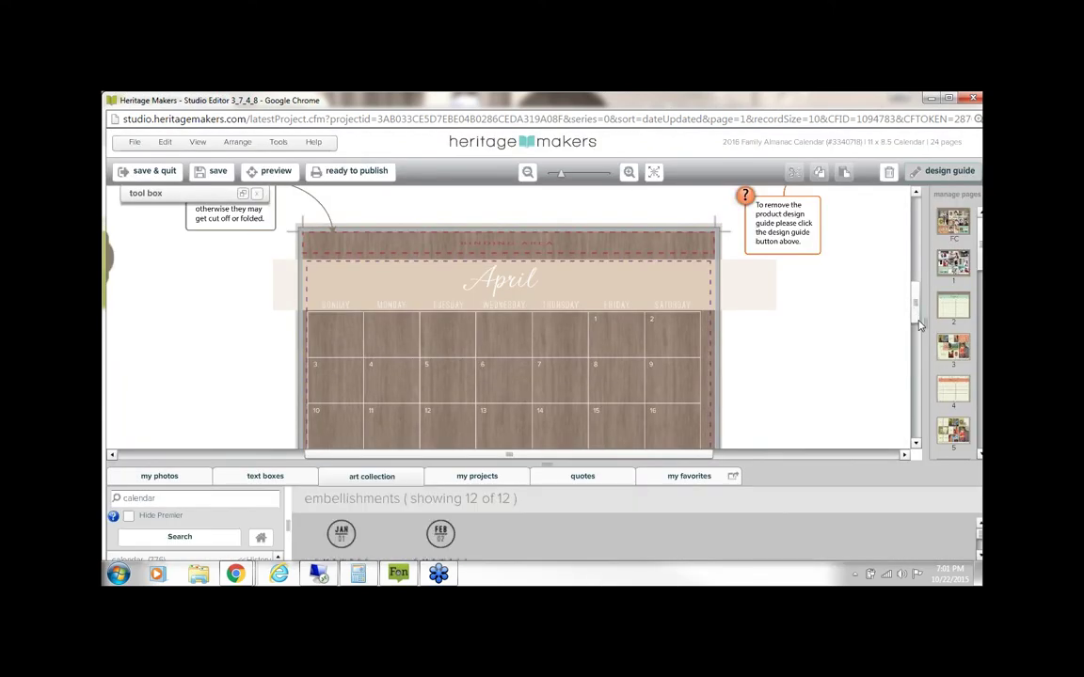
{"action": "left_click_drag", "start_coordinate": [920, 325], "coordinate": [920, 337]}
{"action": "left_click_drag", "start_coordinate": [917, 332], "coordinate": [917, 321]}
{"action": "scroll", "coordinate": [852, 537], "scroll_direction": "down", "scroll_amount": 1}
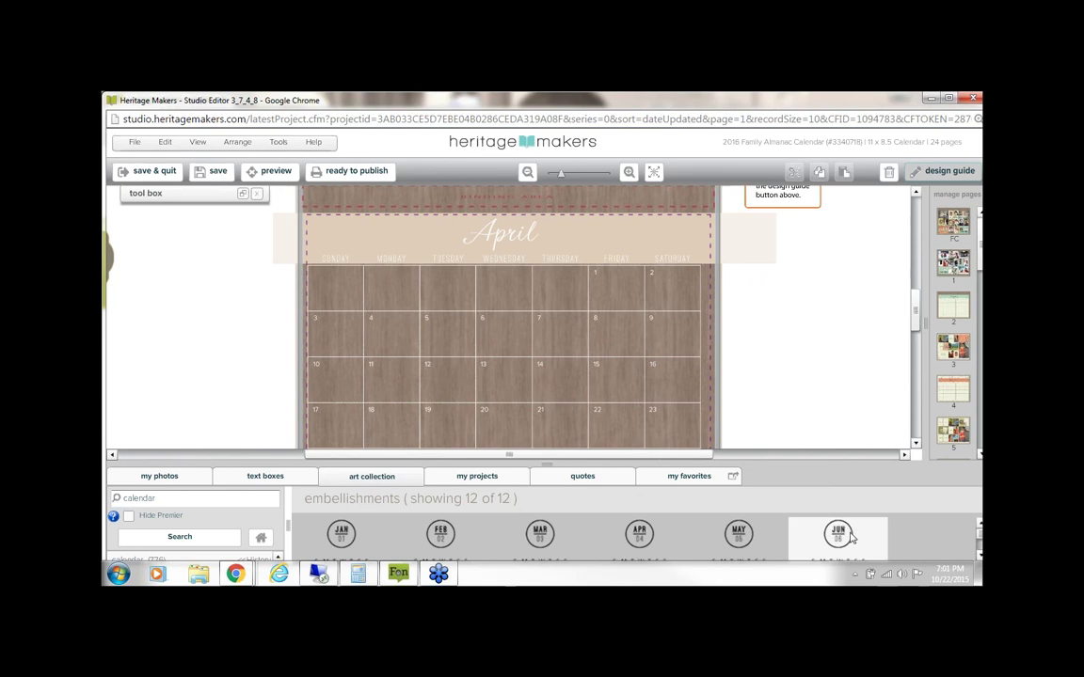
{"action": "scroll", "coordinate": [639, 543], "scroll_direction": "up", "scroll_amount": 1}
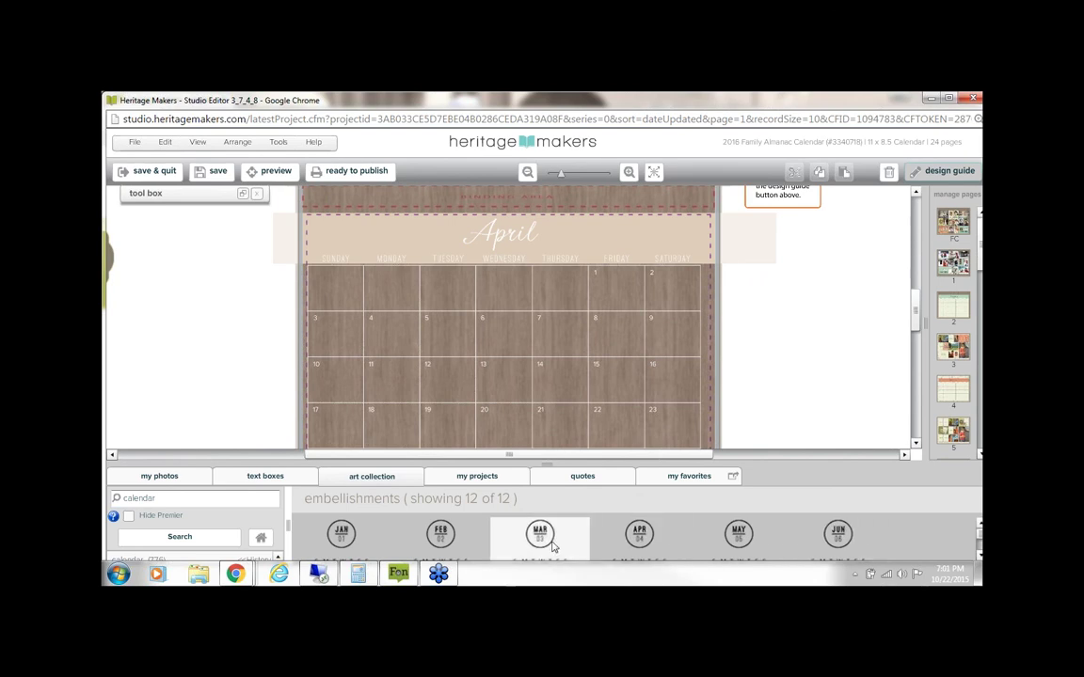
{"action": "left_click_drag", "start_coordinate": [753, 543], "coordinate": [362, 209]}
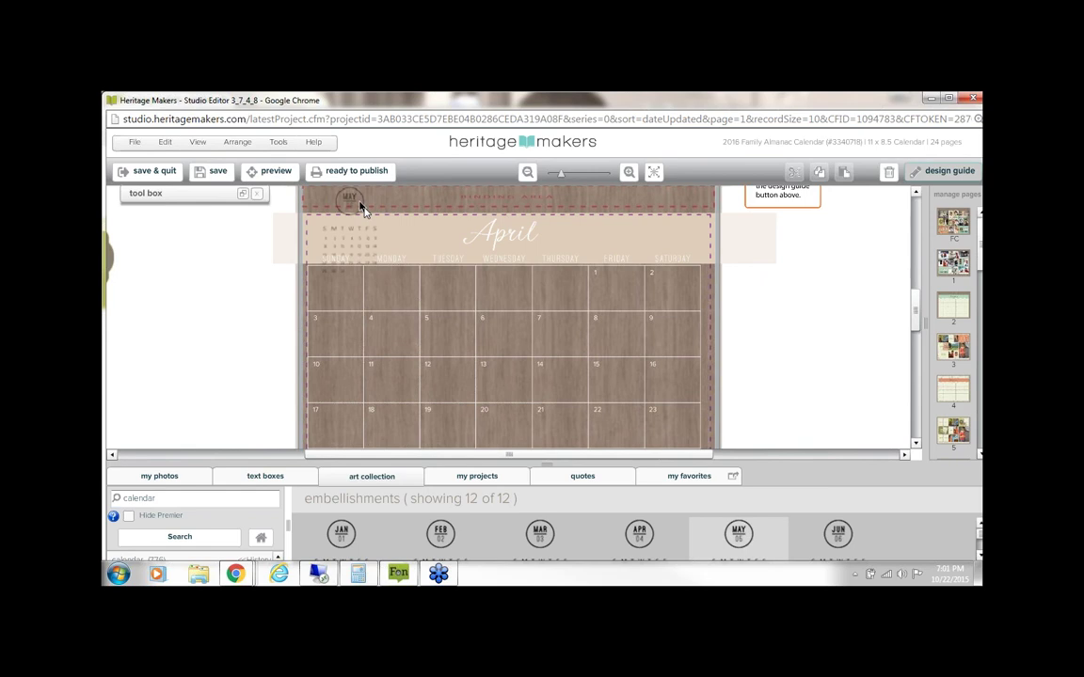
Step: Undo the accidental move of the beige header strip and lock the strip in place
{"action": "left_click_drag", "start_coordinate": [410, 293], "coordinate": [415, 319]}
{"action": "left_click", "coordinate": [392, 273]}
{"action": "left_click", "coordinate": [164, 142]}
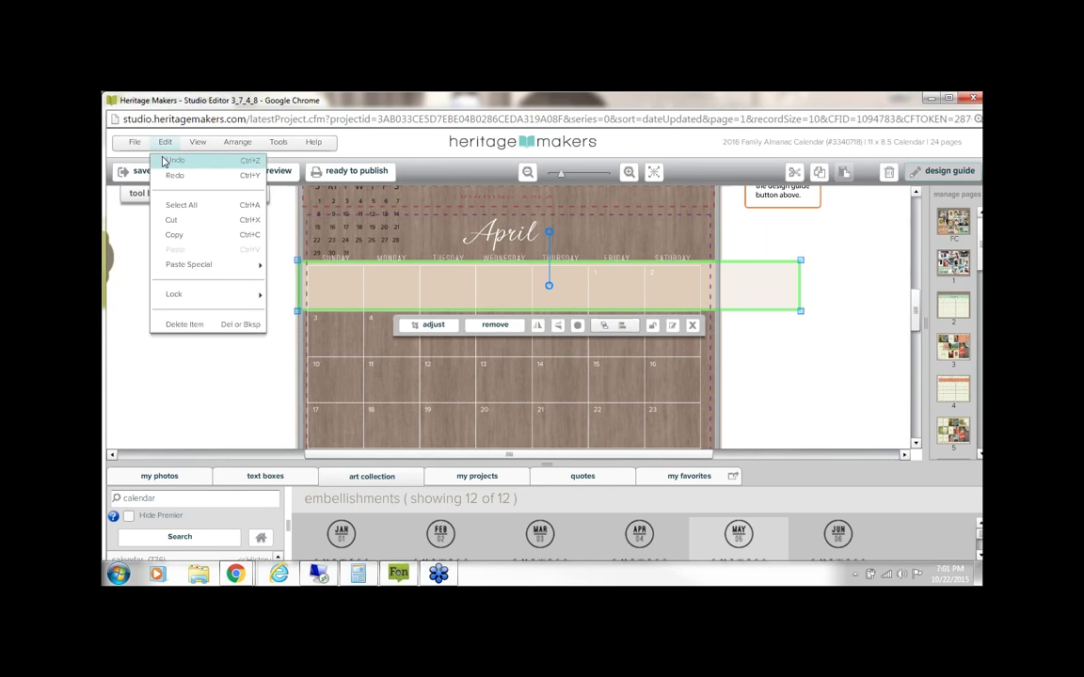
{"action": "left_click", "coordinate": [170, 161]}
{"action": "left_click", "coordinate": [645, 233]}
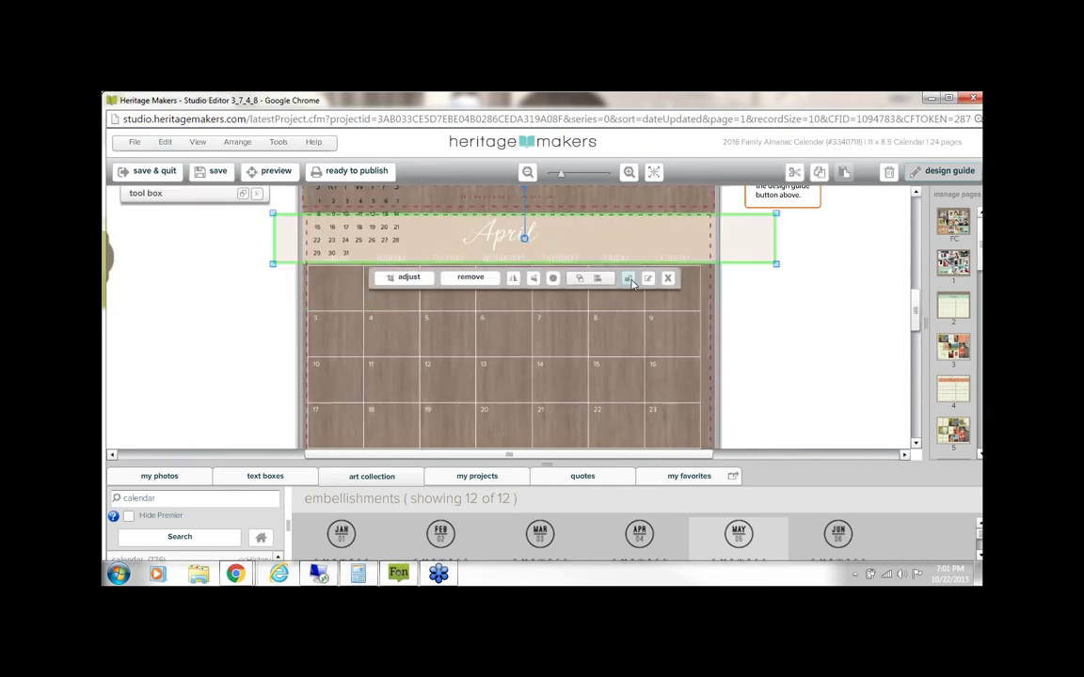
Step: Shrink the May mini calendar, try it at different spots along the April header, and undo its placement
{"action": "left_click", "coordinate": [375, 201]}
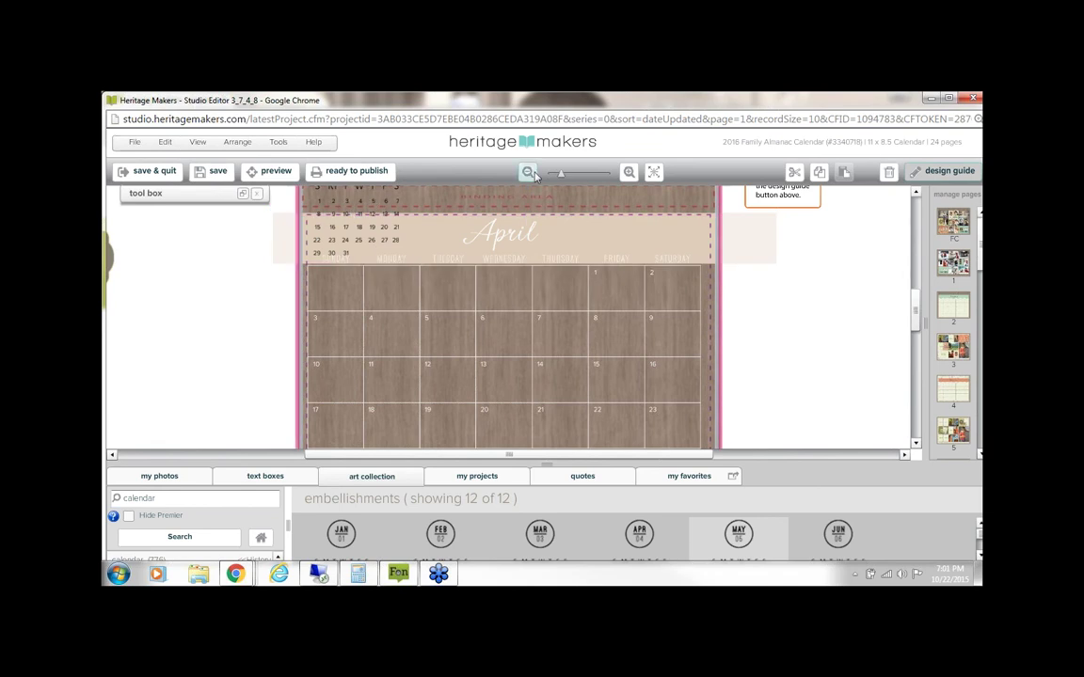
{"action": "left_click", "coordinate": [529, 173]}
{"action": "left_click", "coordinate": [399, 223]}
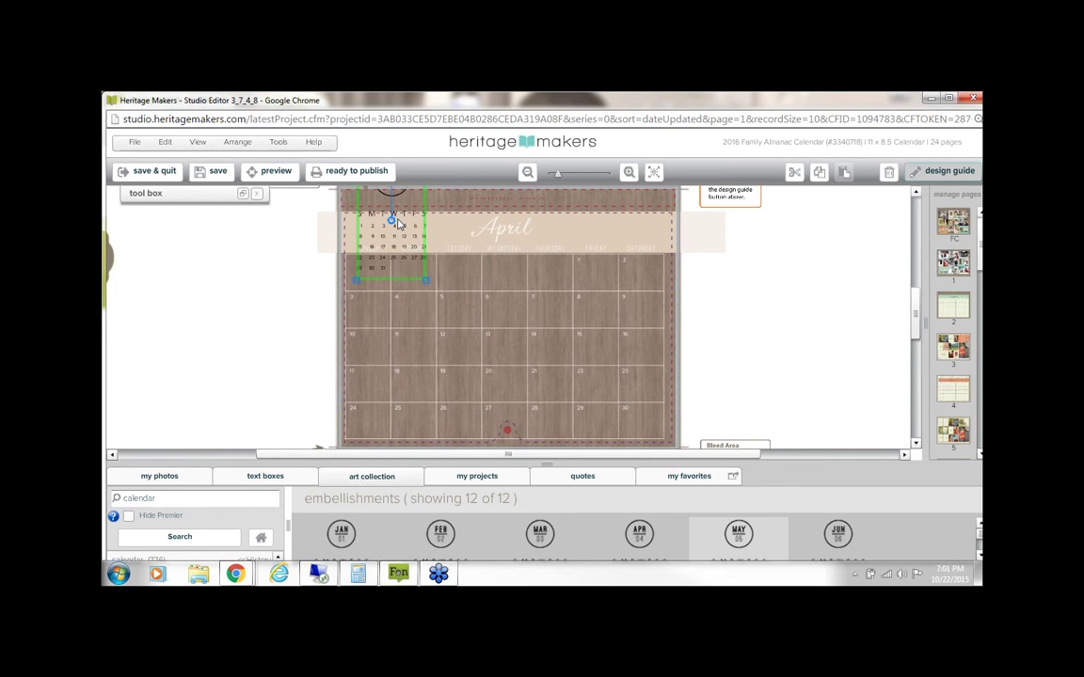
{"action": "left_click_drag", "start_coordinate": [399, 223], "coordinate": [399, 244]}
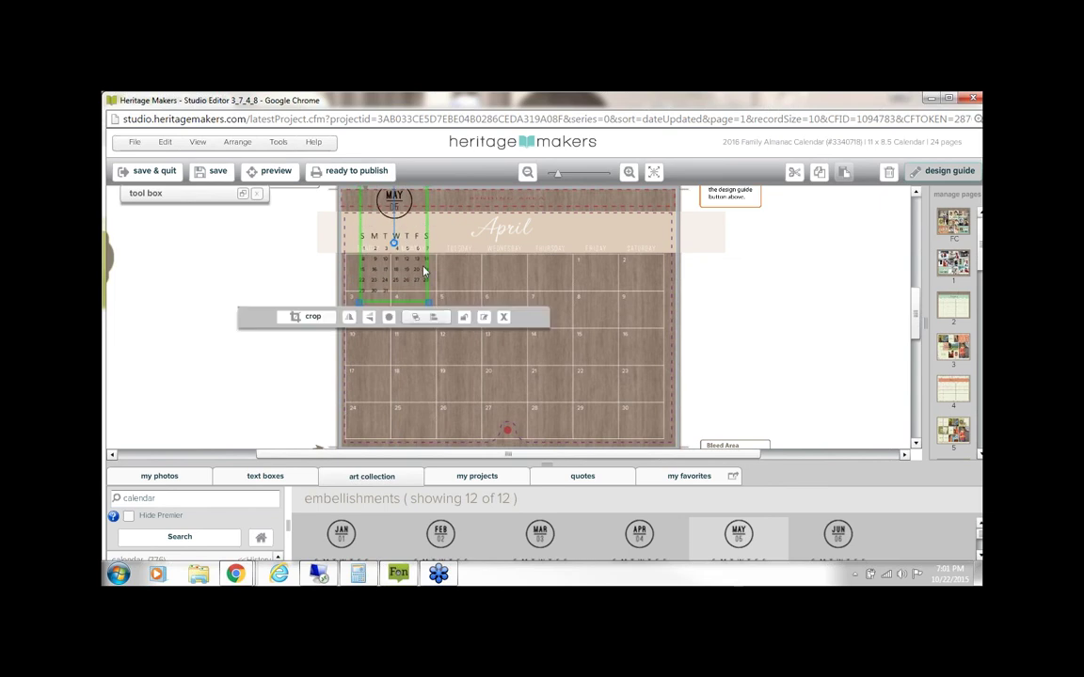
{"action": "left_click_drag", "start_coordinate": [429, 302], "coordinate": [403, 260]}
{"action": "left_click_drag", "start_coordinate": [384, 220], "coordinate": [545, 231]}
{"action": "left_click_drag", "start_coordinate": [465, 232], "coordinate": [377, 235]}
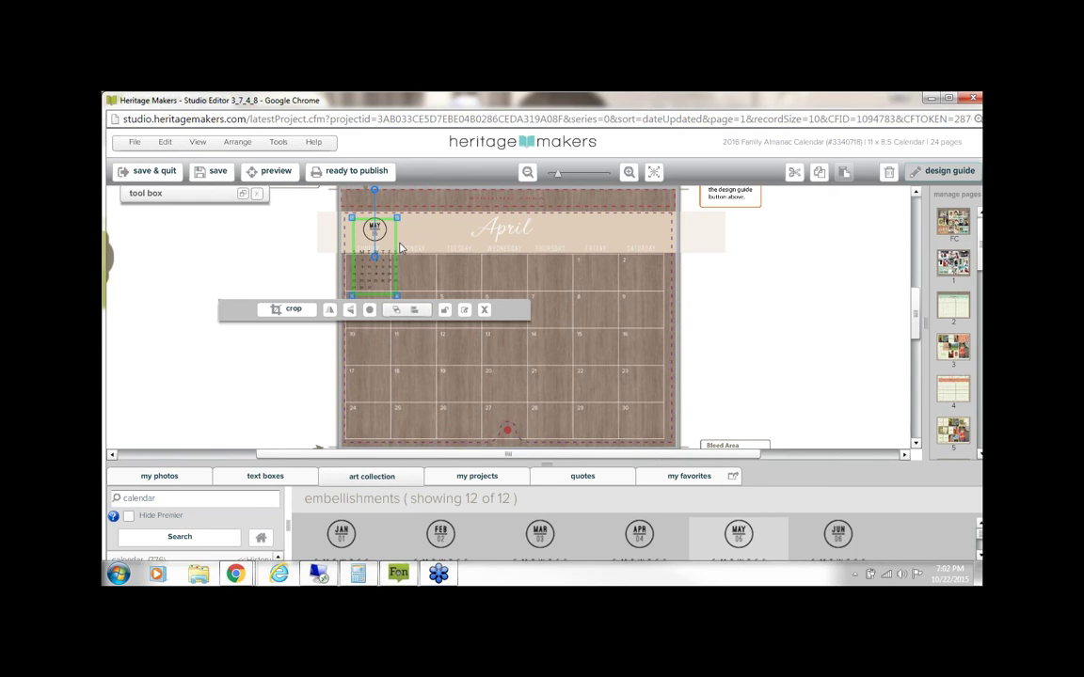
{"action": "key", "text": "ctrl+z"}
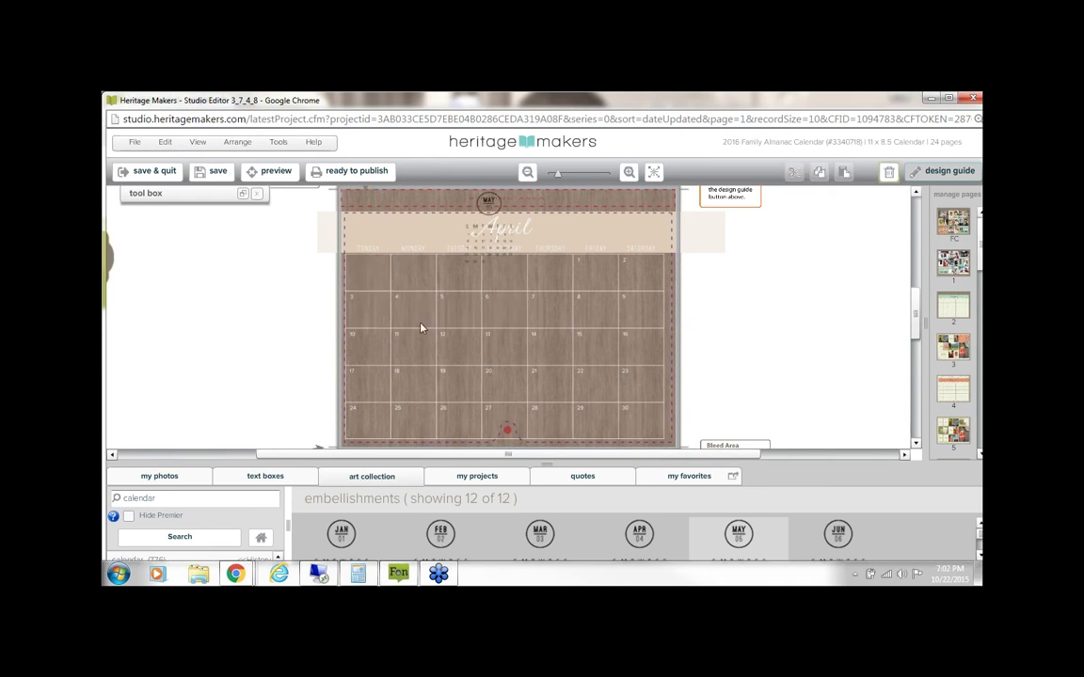
{"action": "key", "text": "ctrl+z"}
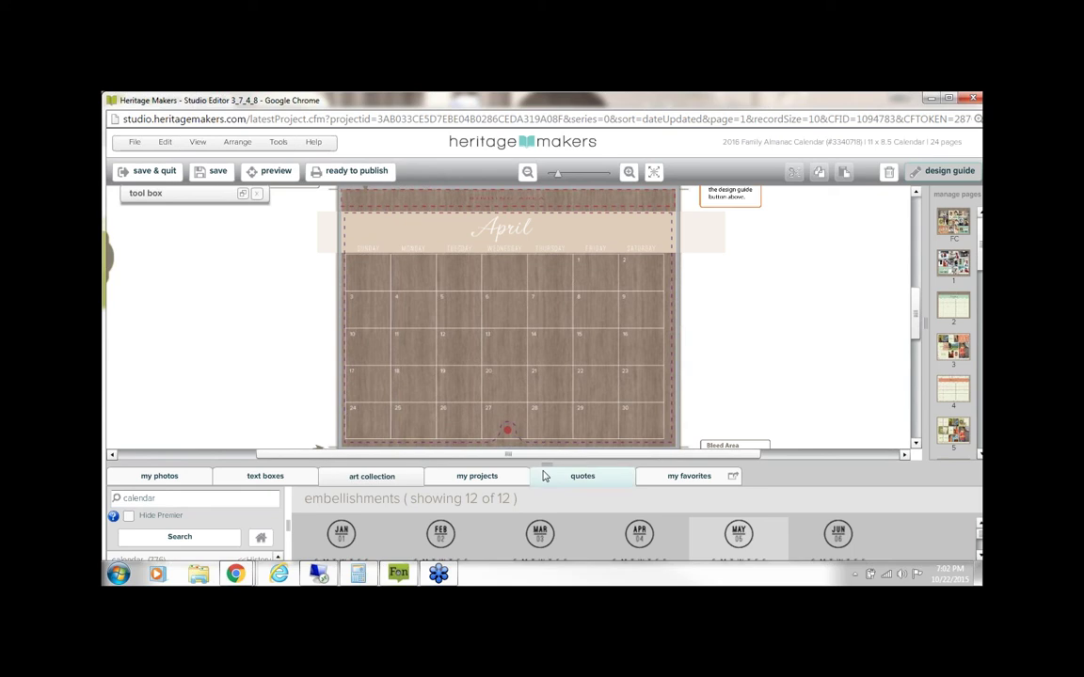
Step: Open page 2 with the January calendar grid
{"action": "left_click_drag", "start_coordinate": [545, 464], "coordinate": [545, 441]}
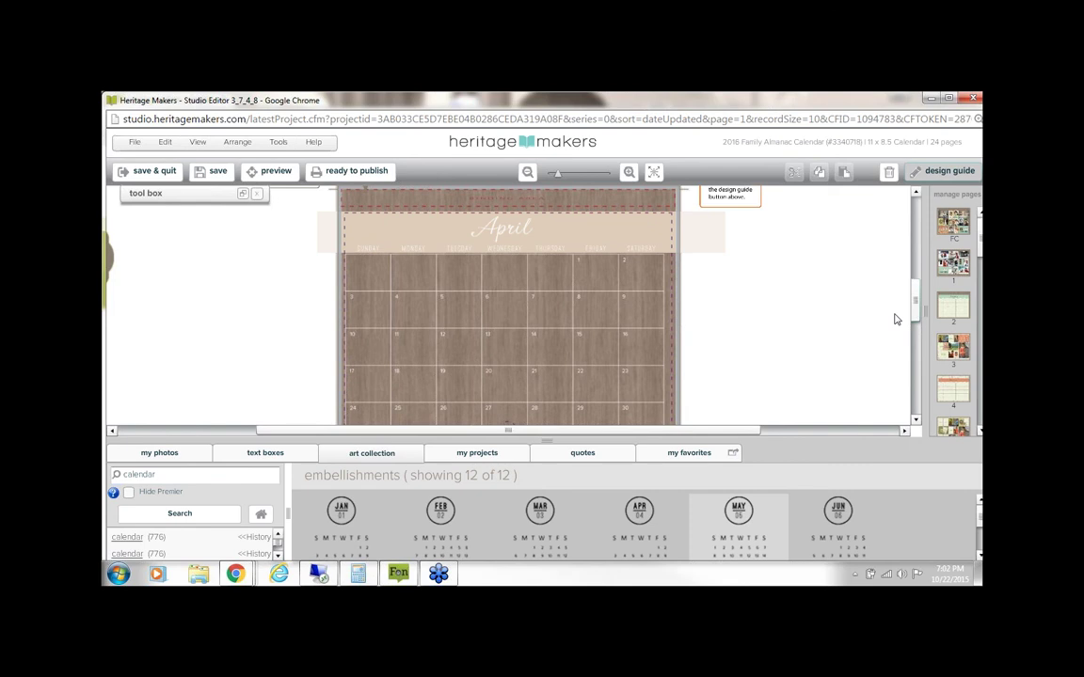
{"action": "left_click", "coordinate": [528, 174]}
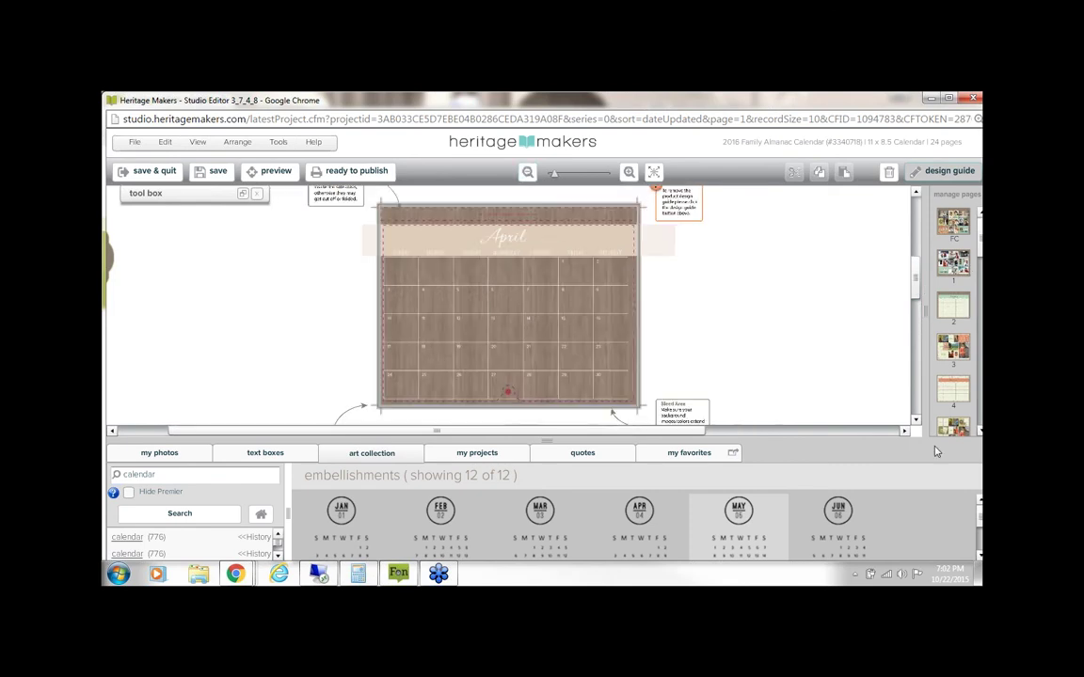
{"action": "left_click", "coordinate": [960, 318]}
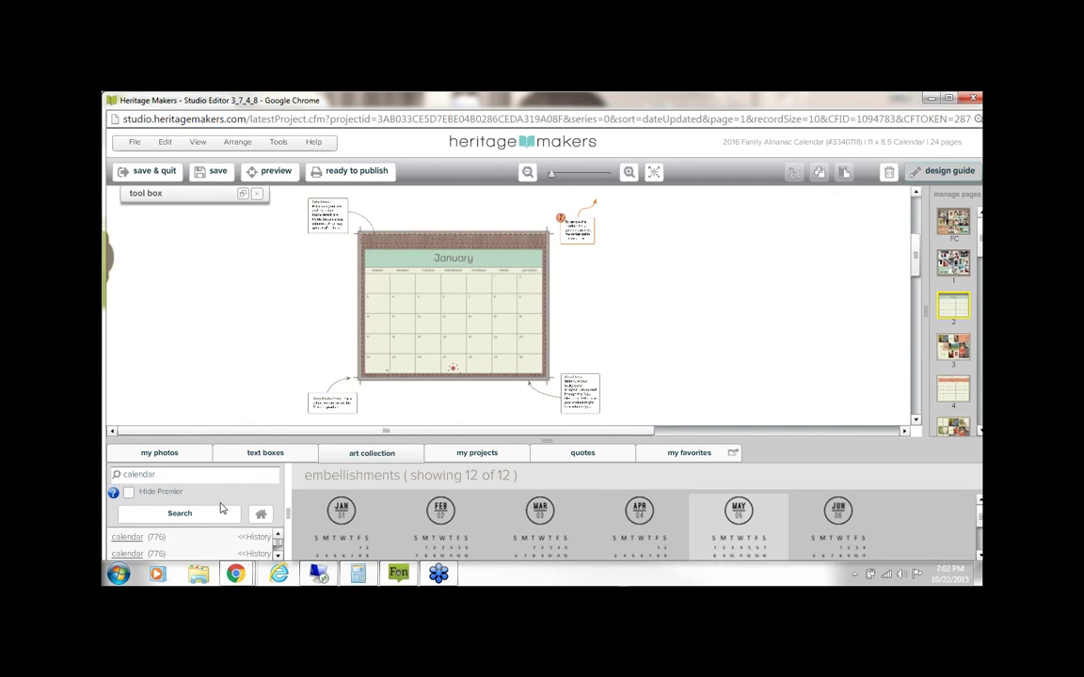
Step: Search the art collection for "calendar", enlarge the results area, and open the 2016 Blank Calendar Grids 3 collection
{"action": "left_click", "coordinate": [202, 486]}
{"action": "type", "text": "calendar"}
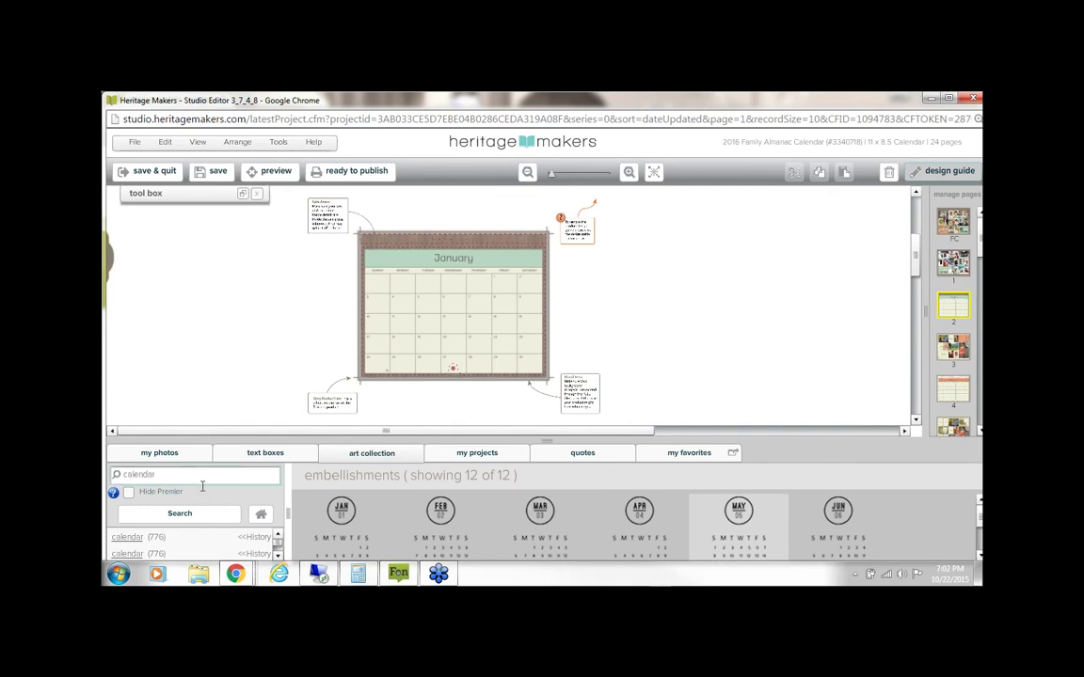
{"action": "key", "text": "Return"}
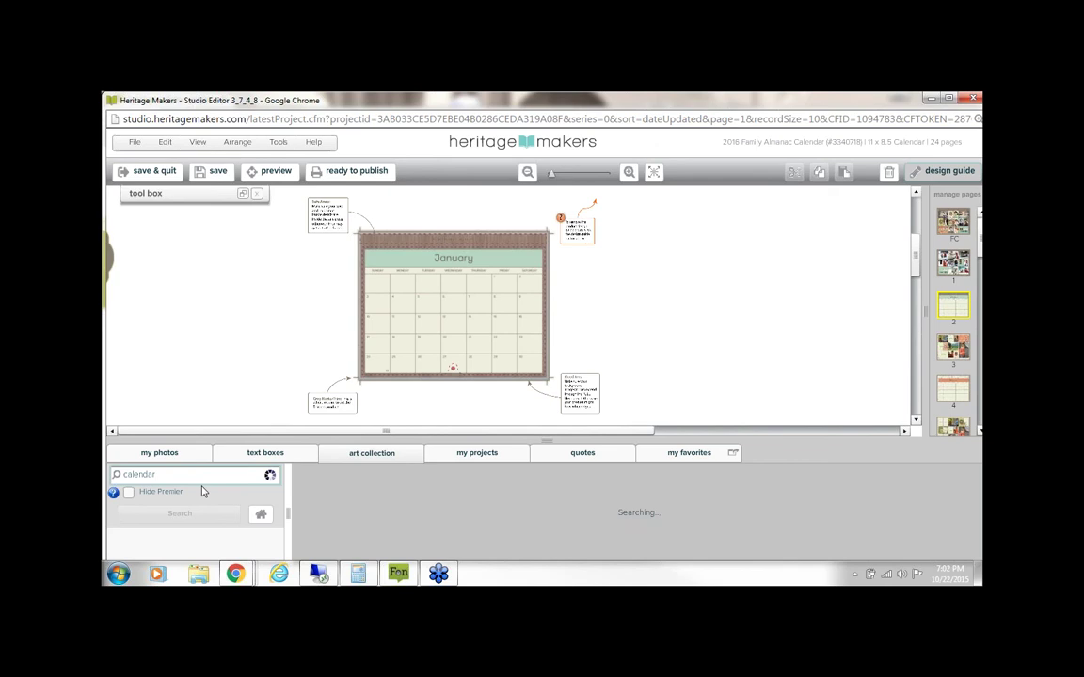
{"action": "left_click_drag", "start_coordinate": [547, 441], "coordinate": [531, 289]}
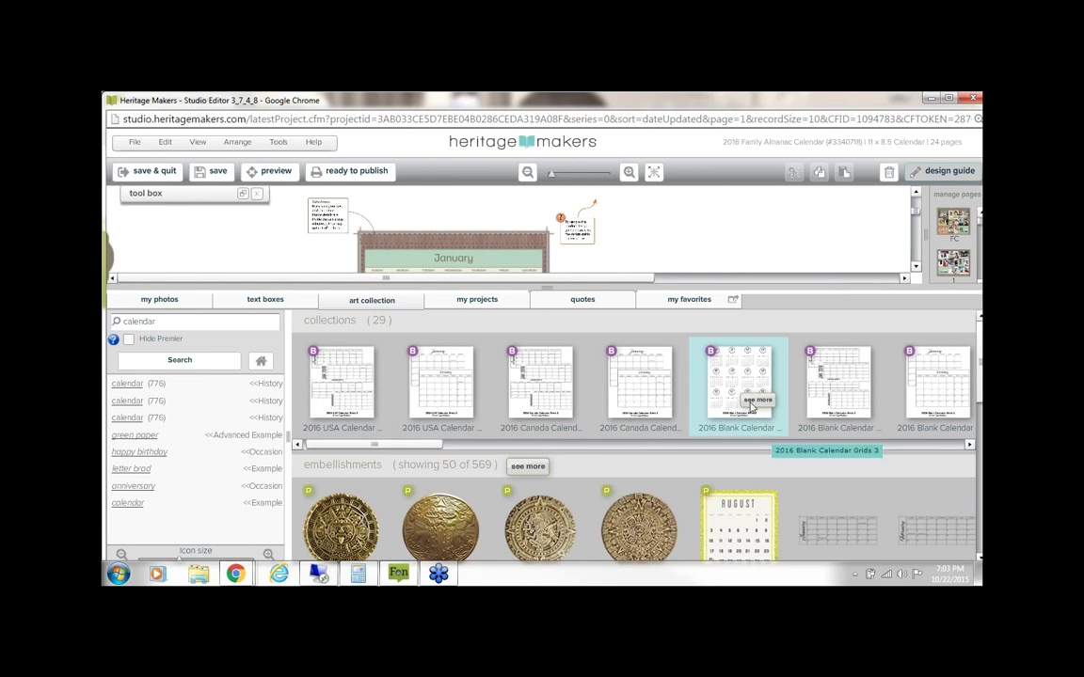
{"action": "left_click", "coordinate": [757, 400]}
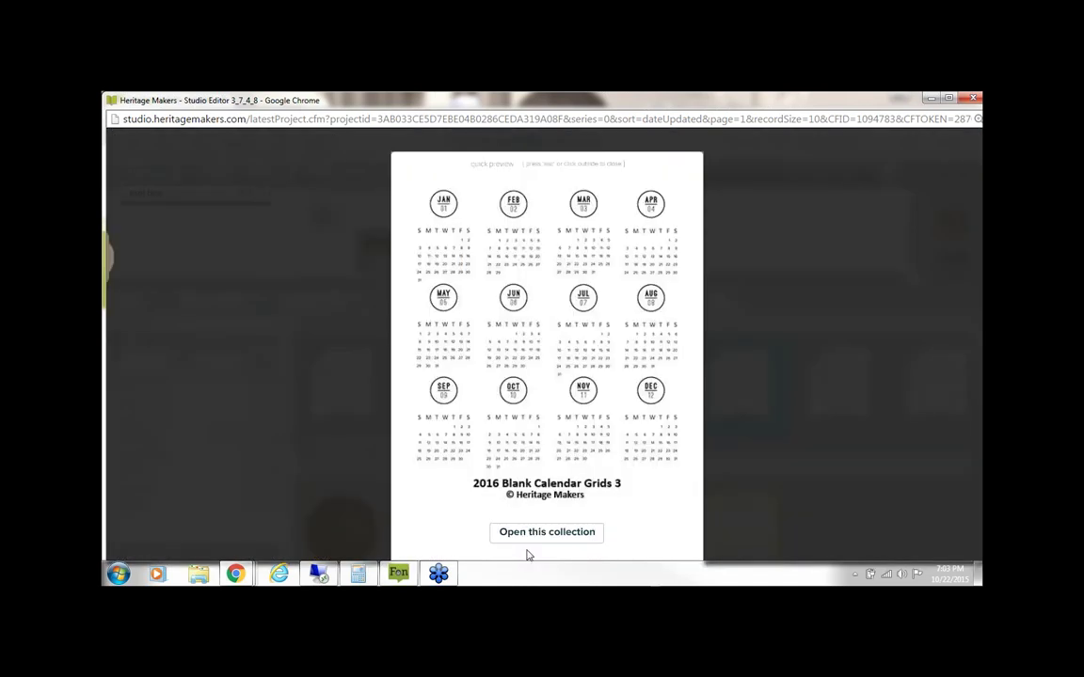
{"action": "left_click", "coordinate": [534, 533]}
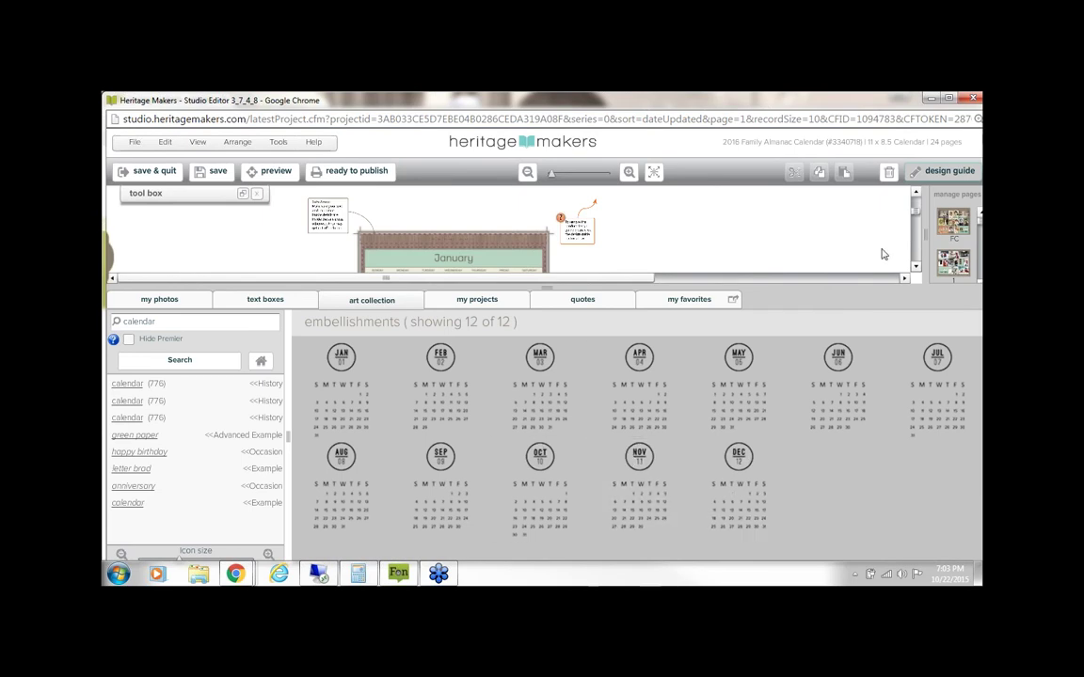
Step: Shrink the art collection area and adjust the view to examine the whole January page
{"action": "left_click", "coordinate": [915, 268]}
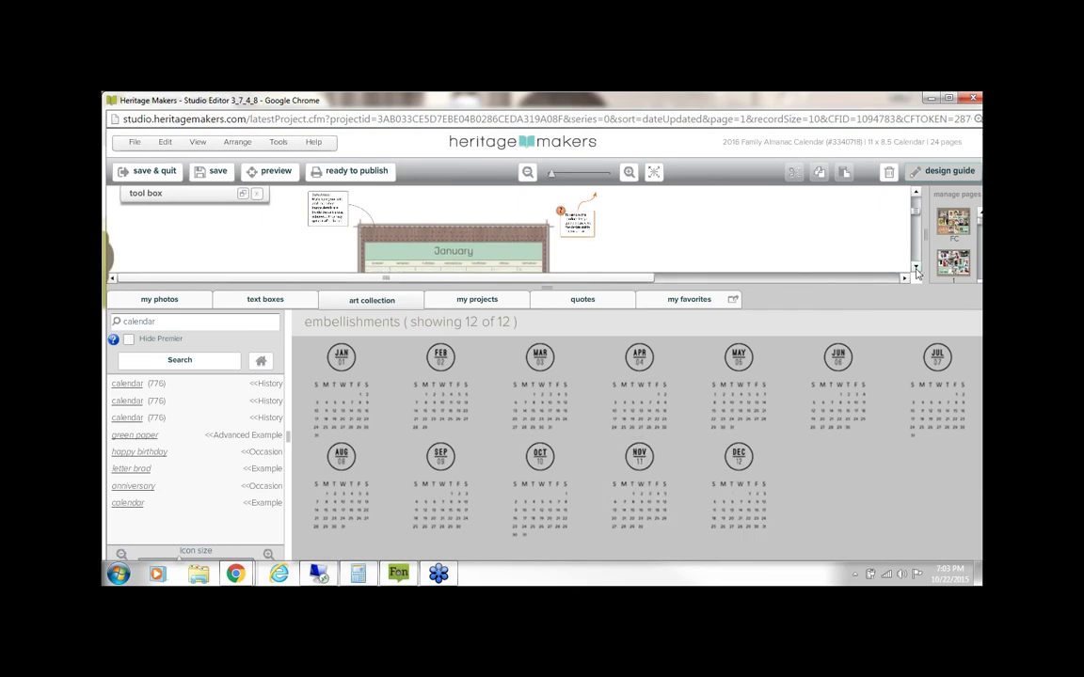
{"action": "left_click", "coordinate": [915, 268]}
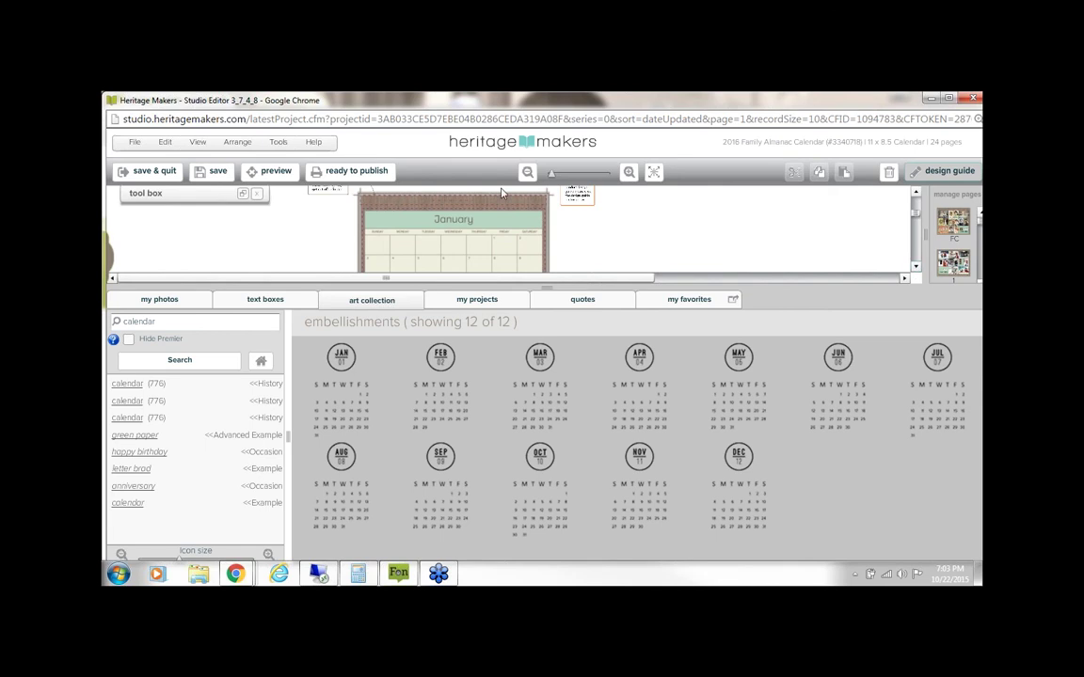
{"action": "left_click", "coordinate": [527, 172]}
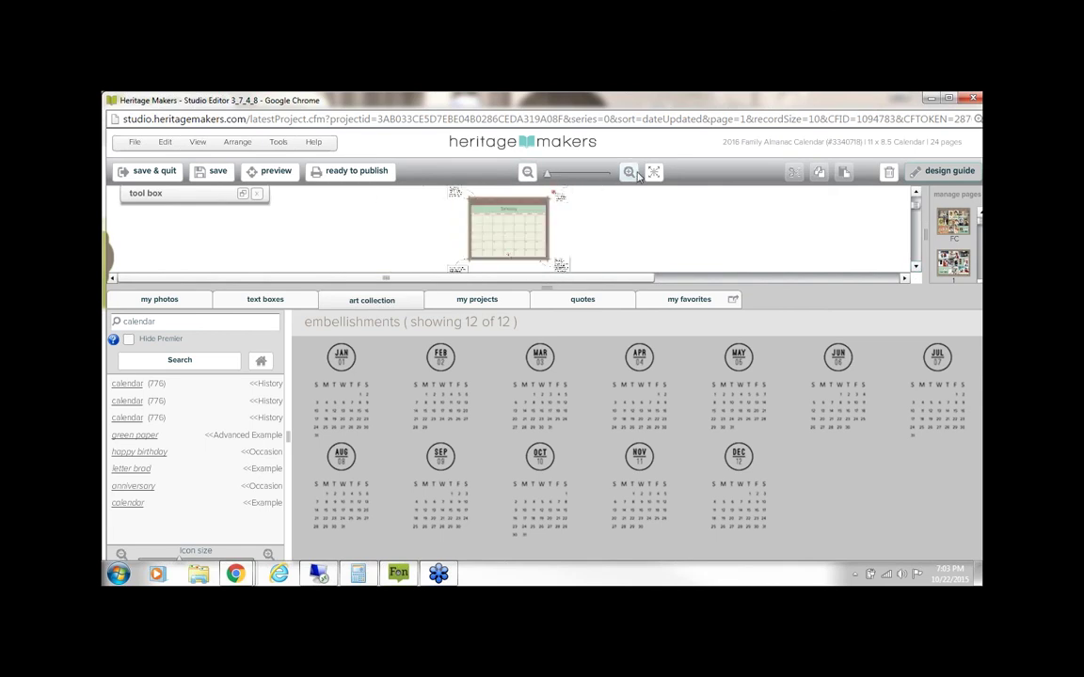
{"action": "left_click", "coordinate": [635, 174]}
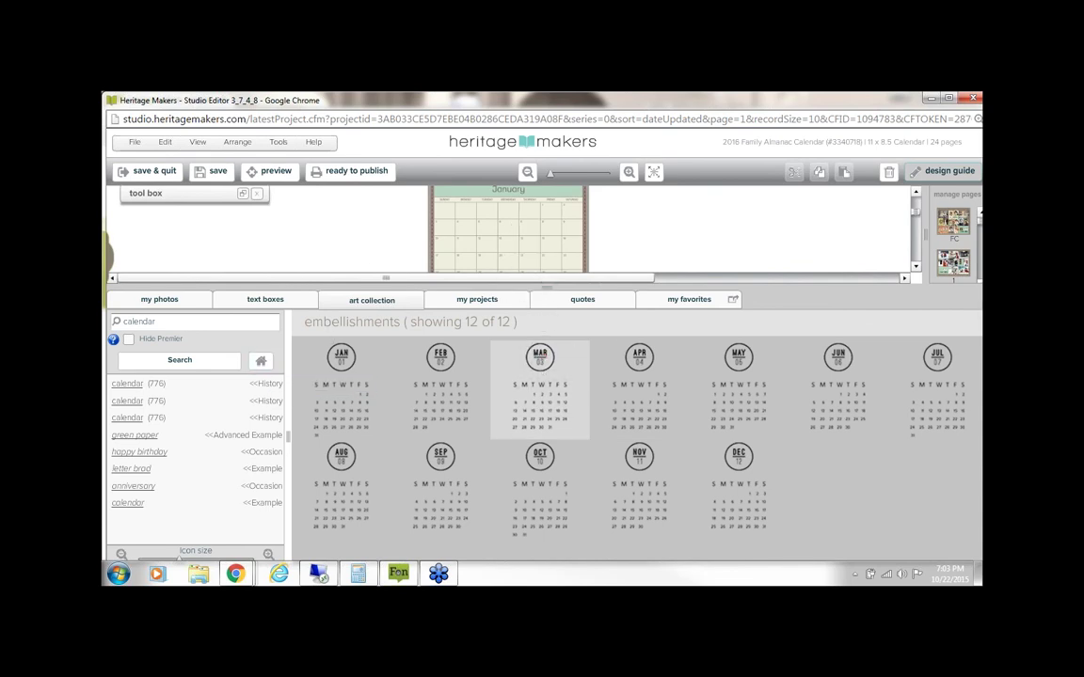
{"action": "left_click_drag", "start_coordinate": [551, 287], "coordinate": [550, 338]}
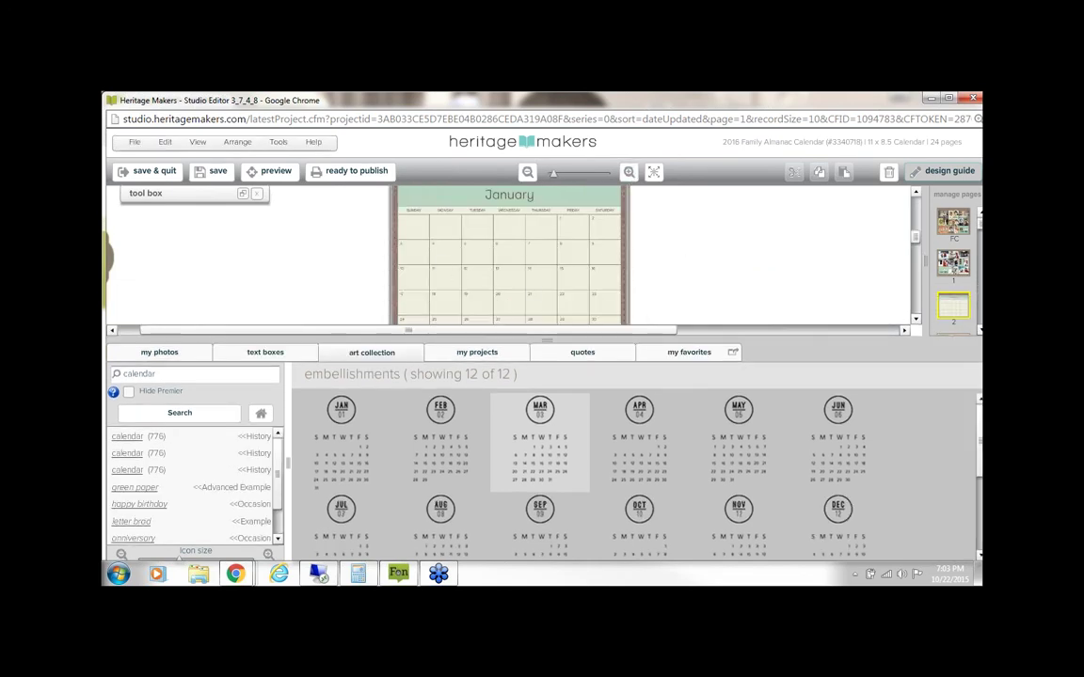
{"action": "scroll", "coordinate": [953, 263], "scroll_direction": "down", "scroll_amount": 3}
{"action": "scroll", "coordinate": [953, 263], "scroll_direction": "up", "scroll_amount": 2}
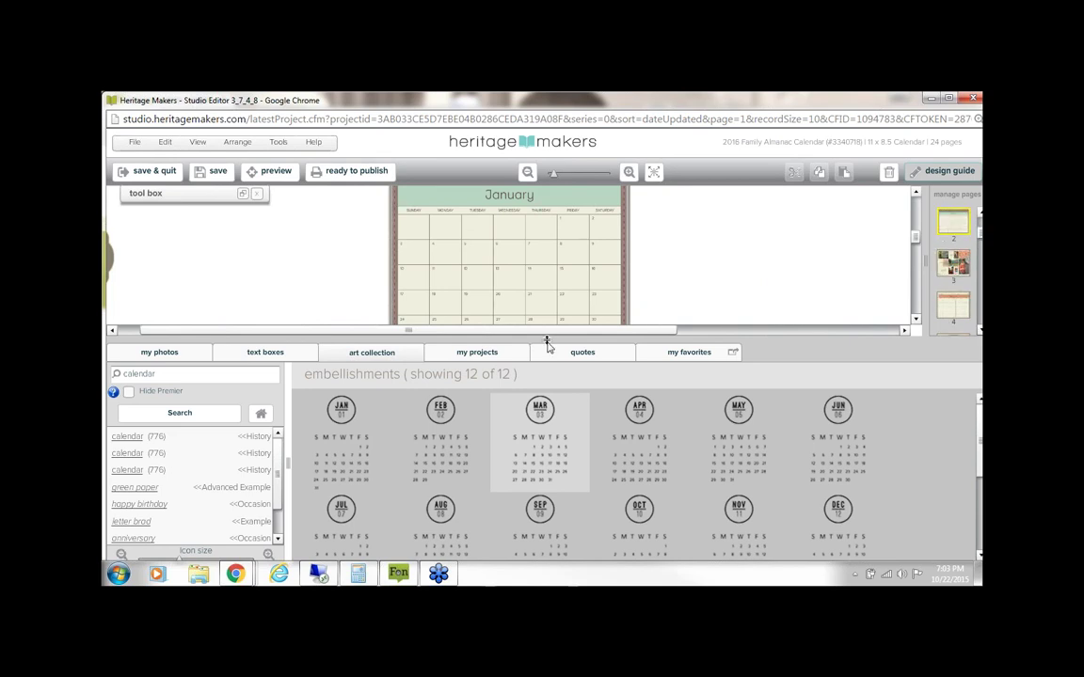
{"action": "left_click", "coordinate": [550, 342]}
{"action": "left_click", "coordinate": [628, 172]}
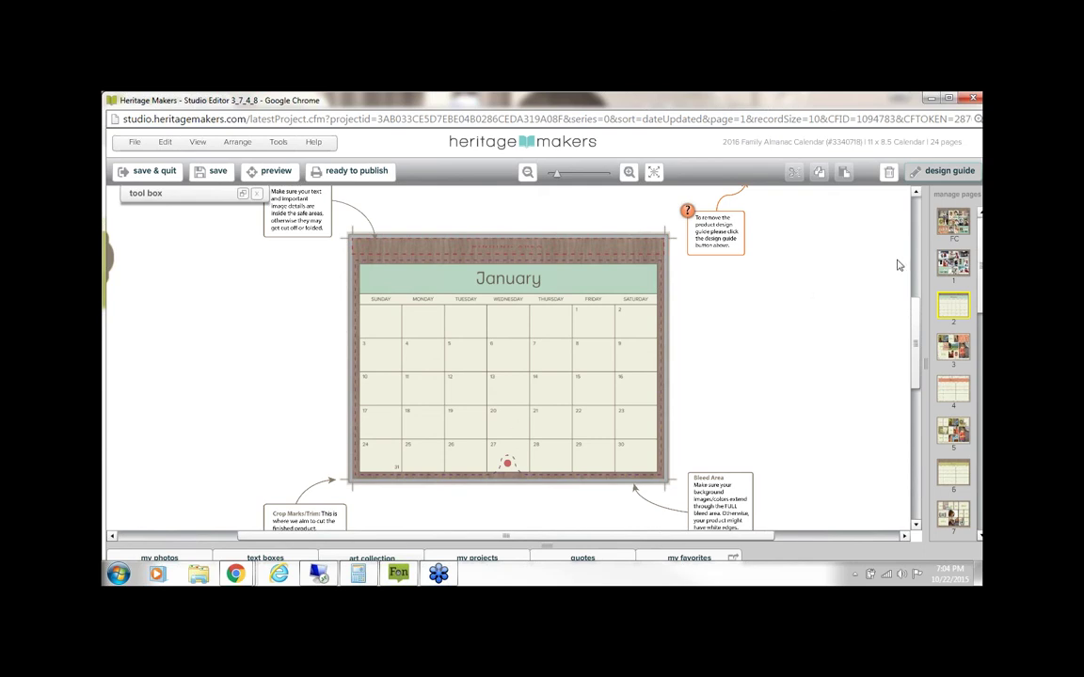
Step: Open the page manager and move the January grid page to the end, just before the copyright page
{"action": "left_click", "coordinate": [957, 193]}
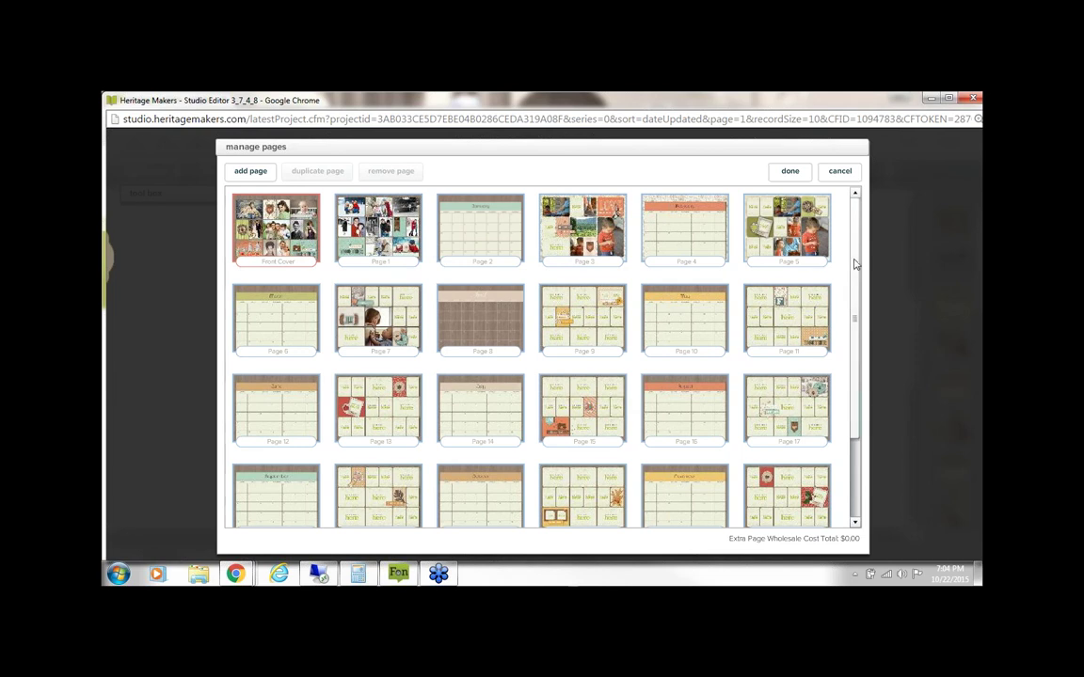
{"action": "scroll", "coordinate": [850, 314], "scroll_direction": "down", "scroll_amount": 2}
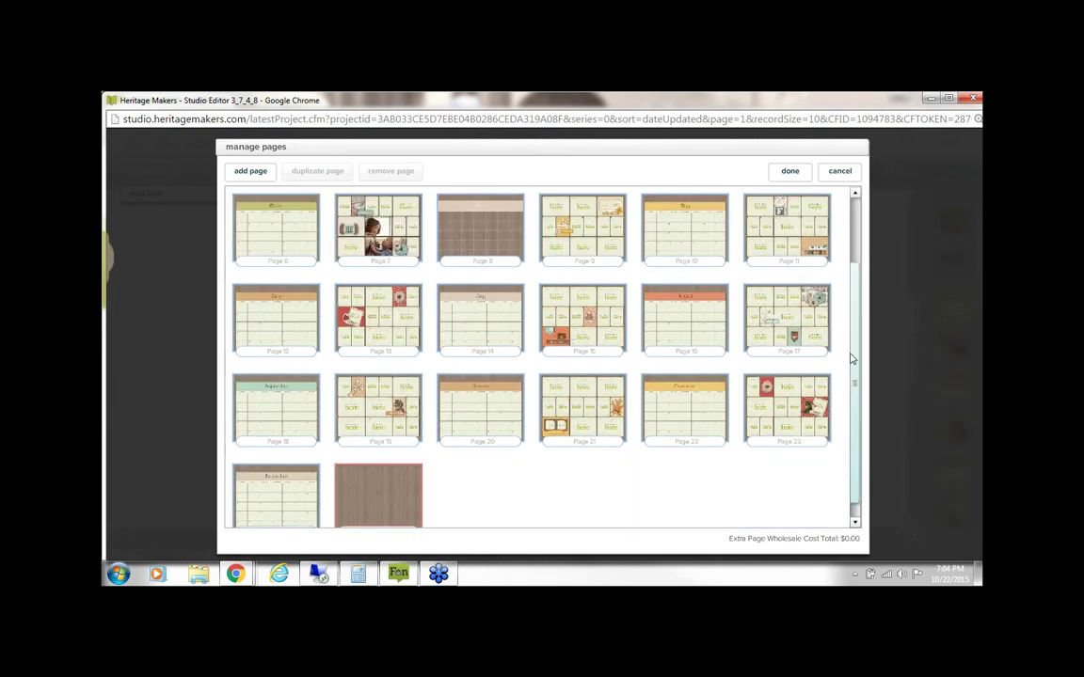
{"action": "scroll", "coordinate": [715, 405], "scroll_direction": "down", "scroll_amount": 1}
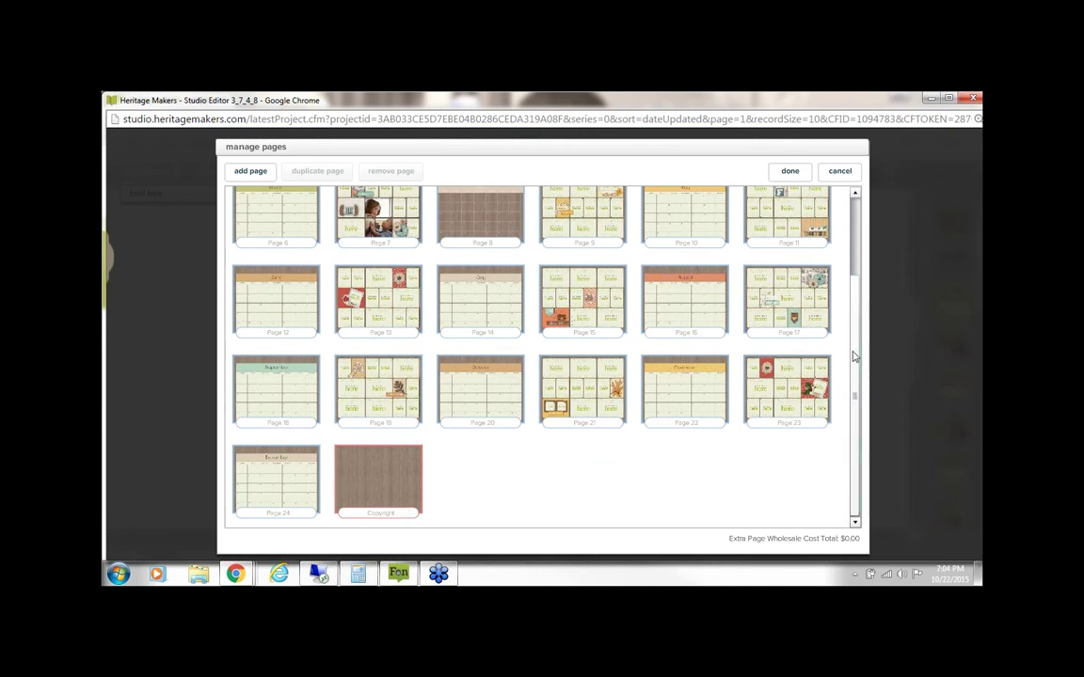
{"action": "scroll", "coordinate": [855, 356], "scroll_direction": "up", "scroll_amount": 3}
{"action": "left_click_drag", "start_coordinate": [491, 249], "coordinate": [326, 496]}
{"action": "scroll", "coordinate": [552, 450], "scroll_direction": "up", "scroll_amount": 1}
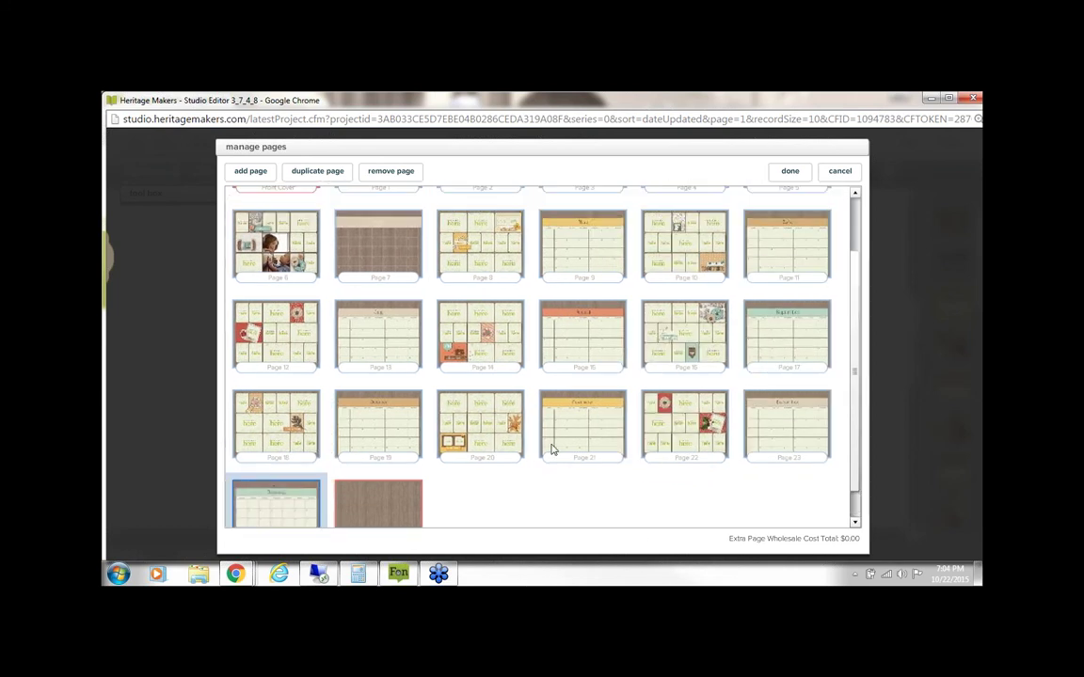
Step: Move the photo collage page that belongs to January directly before the January grid at the end, and review the page order
{"action": "left_click_drag", "start_coordinate": [377, 209], "coordinate": [242, 482]}
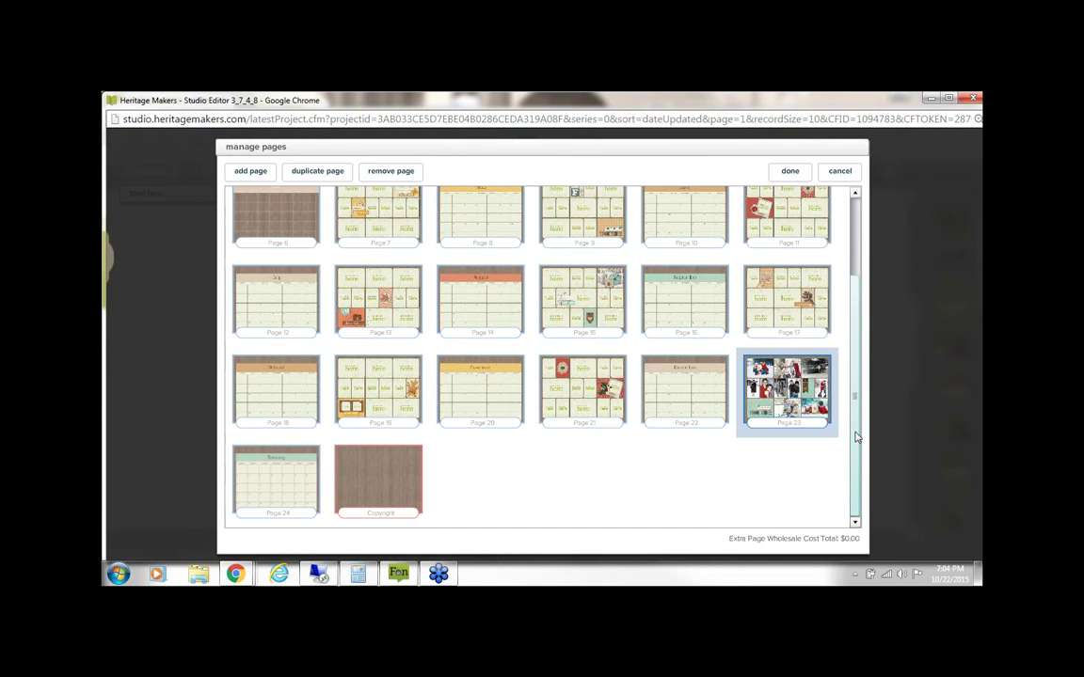
{"action": "left_click_drag", "start_coordinate": [854, 390], "coordinate": [854, 318]}
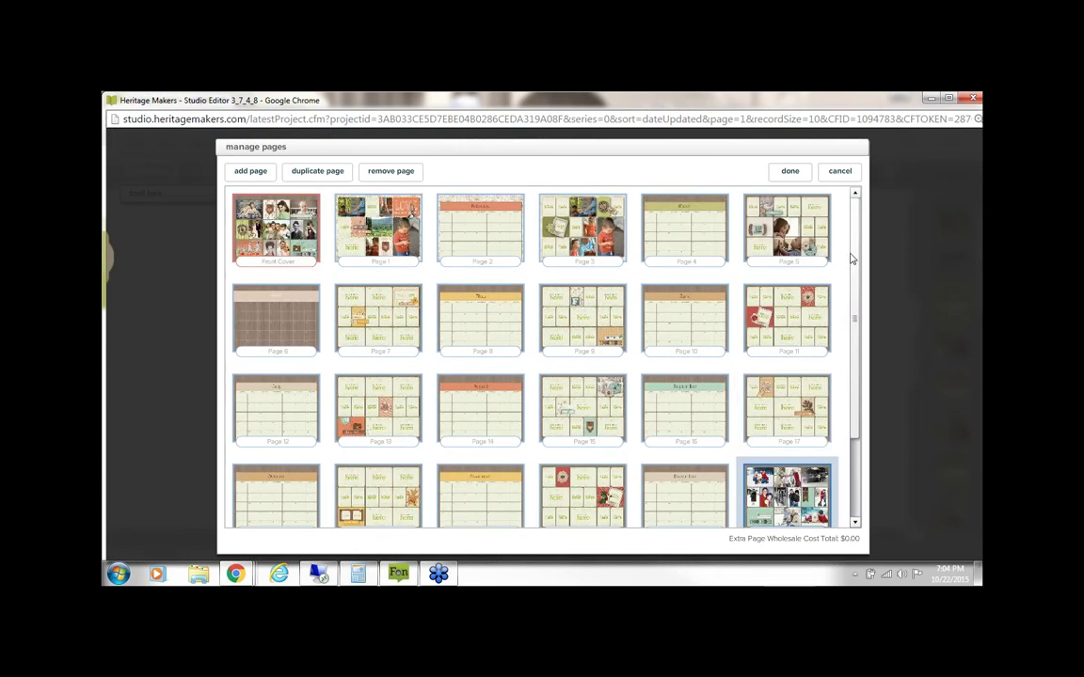
{"action": "scroll", "coordinate": [631, 454], "scroll_direction": "down", "scroll_amount": 2}
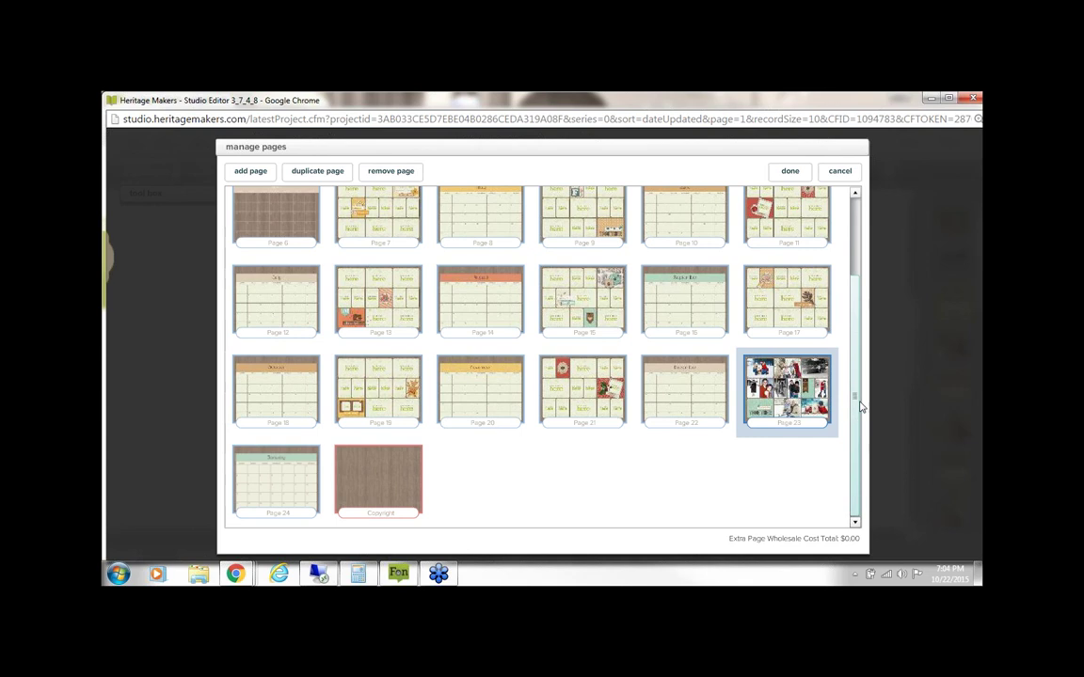
Step: Check the rearranged page order, finish managing pages, and save the page changes
{"action": "left_click_drag", "start_coordinate": [857, 406], "coordinate": [857, 403]}
{"action": "scroll", "coordinate": [440, 446], "scroll_direction": "down", "scroll_amount": 1}
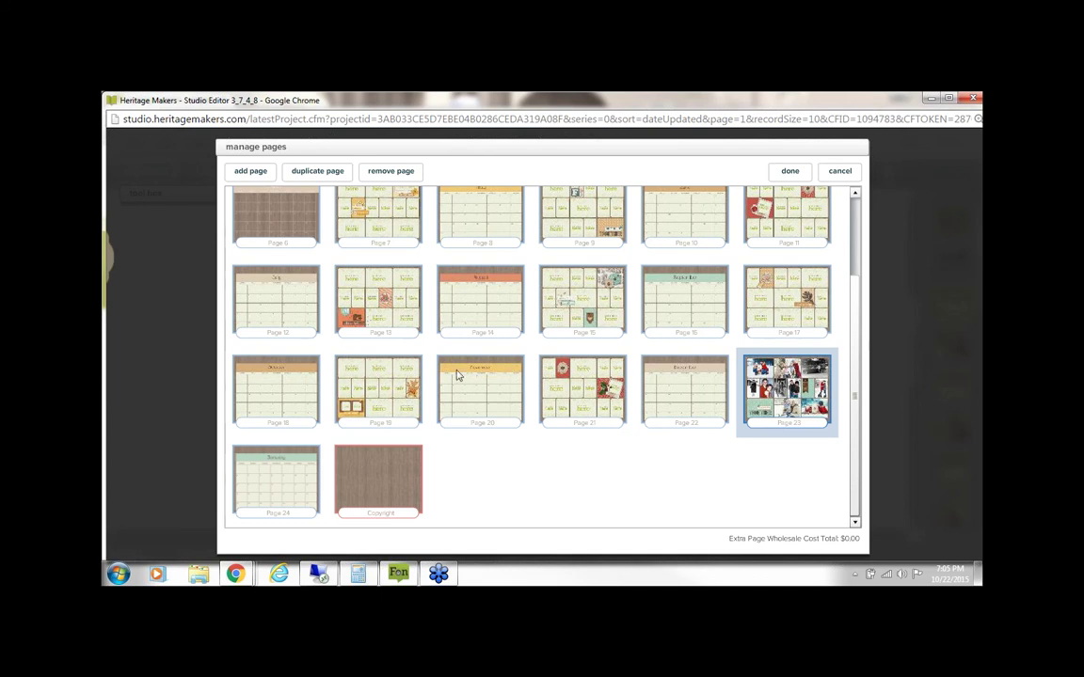
{"action": "left_click", "coordinate": [792, 175]}
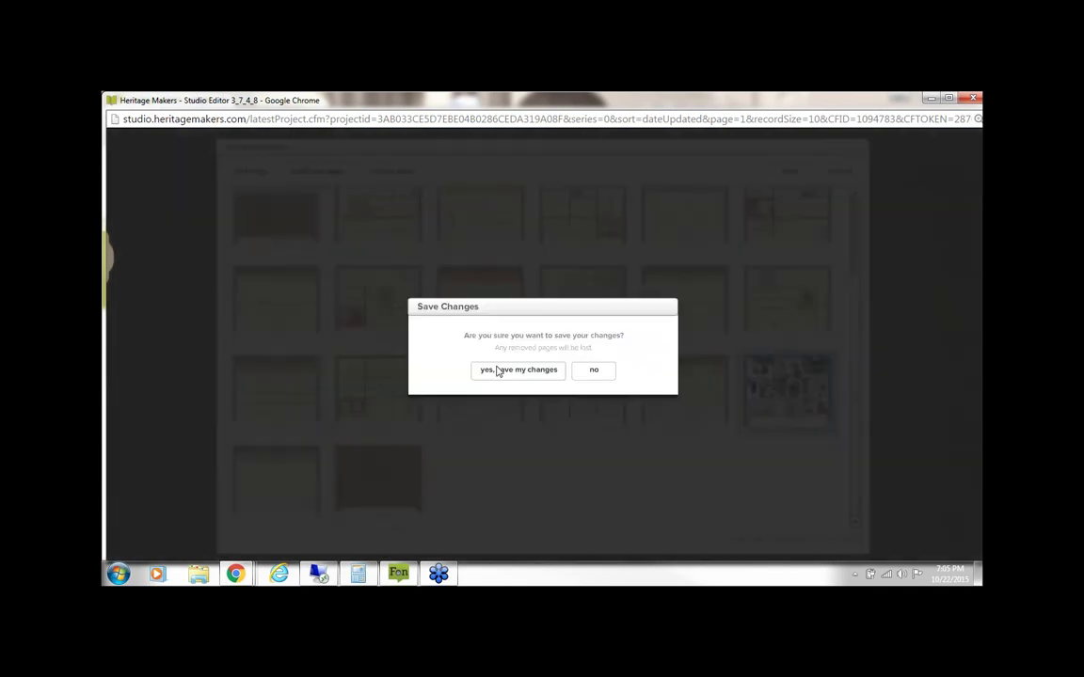
{"action": "left_click", "coordinate": [496, 369]}
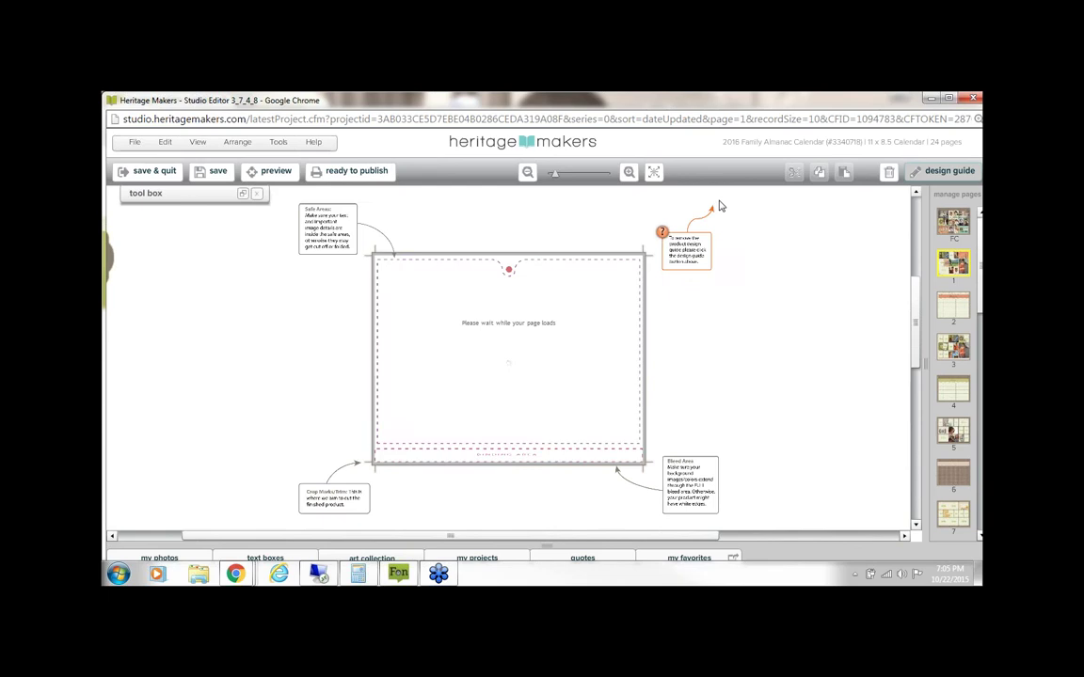
Step: Open the January grid on page 24 and enlarge it to examine the page in its new position
{"action": "left_click", "coordinate": [547, 543]}
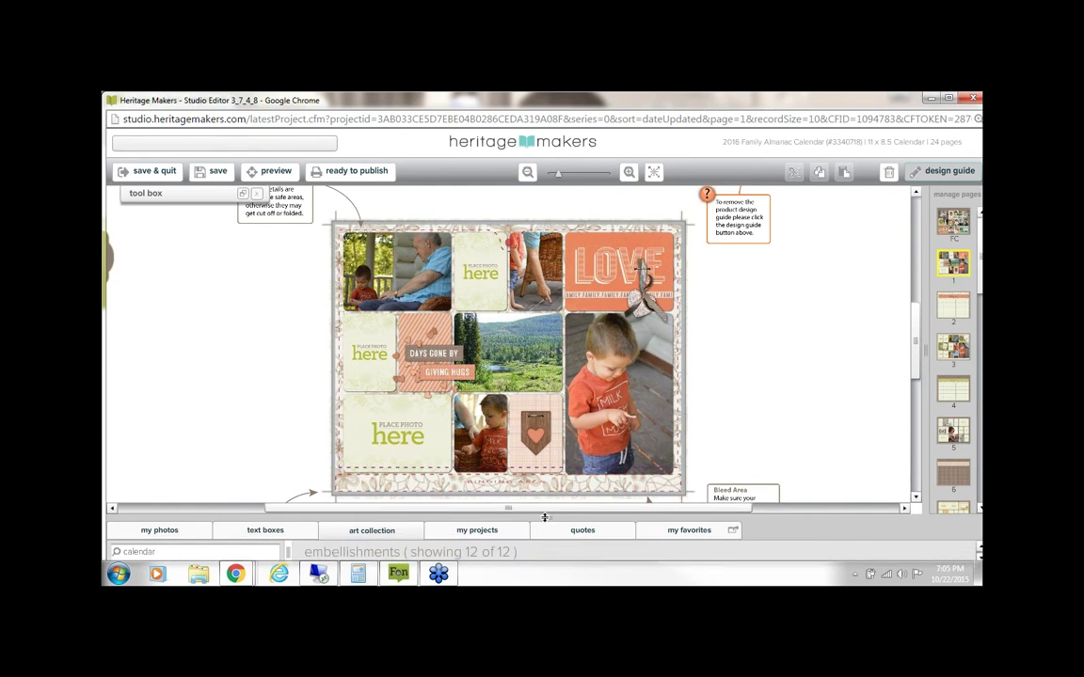
{"action": "left_click", "coordinate": [237, 407]}
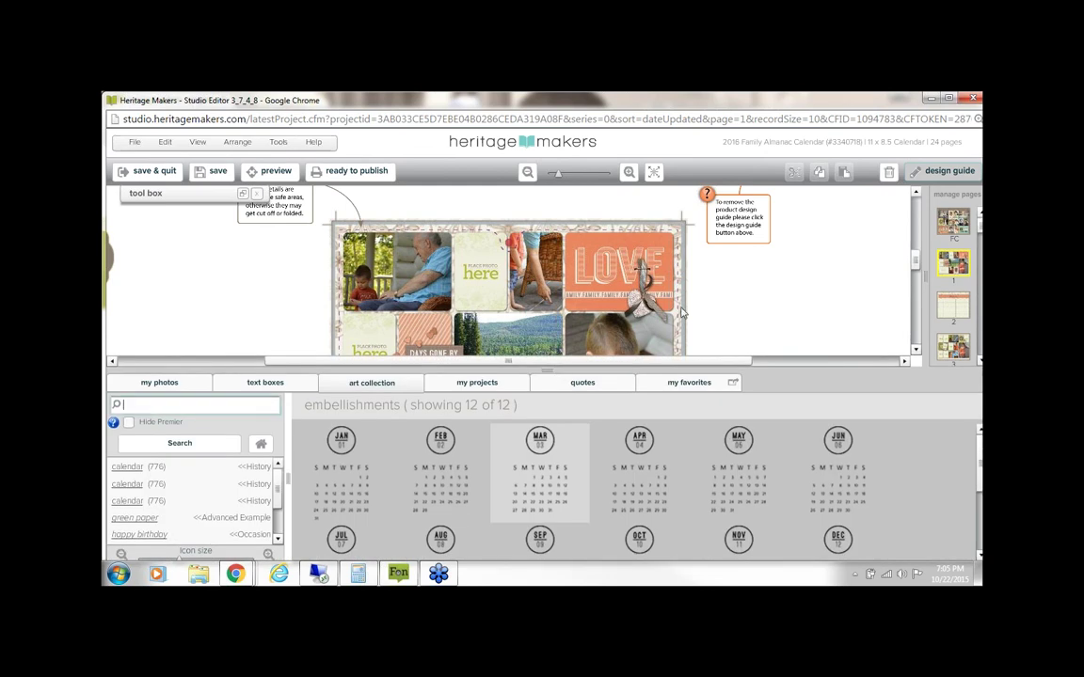
{"action": "left_click_drag", "start_coordinate": [979, 227], "coordinate": [980, 350]}
{"action": "left_click", "coordinate": [959, 271]}
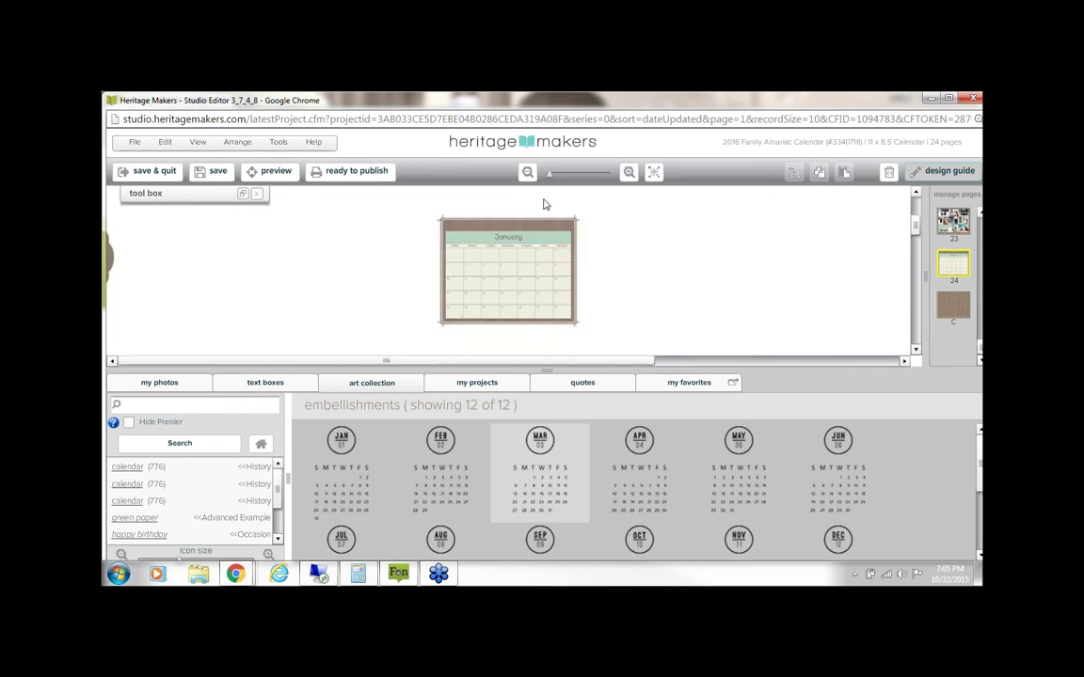
{"action": "left_click", "coordinate": [629, 173]}
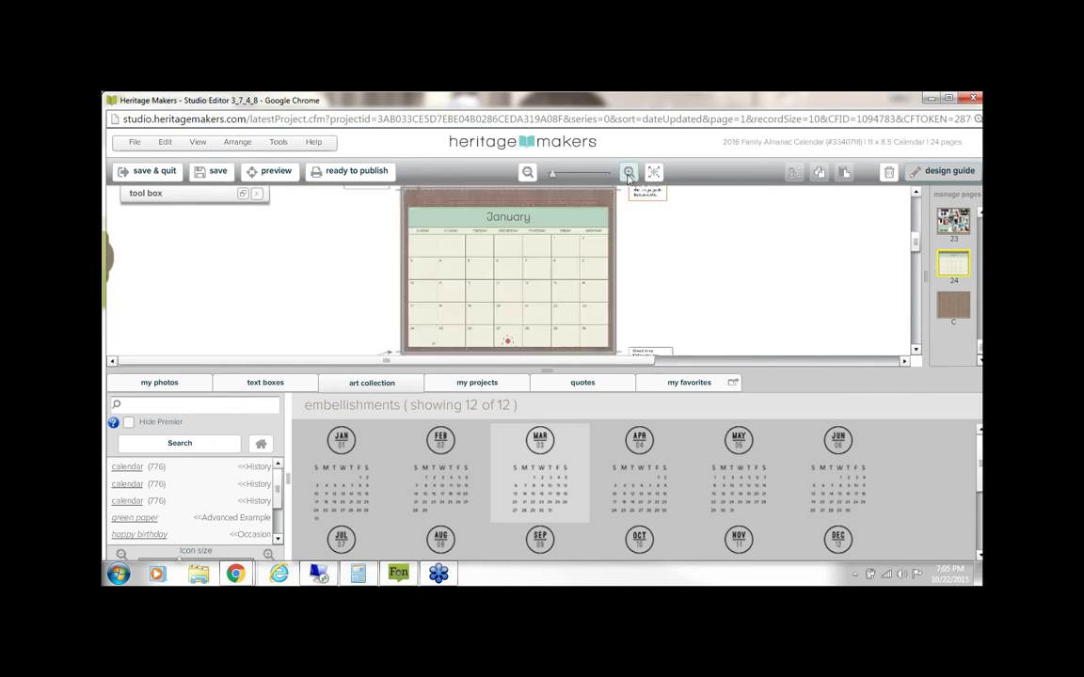
{"action": "left_click", "coordinate": [629, 173]}
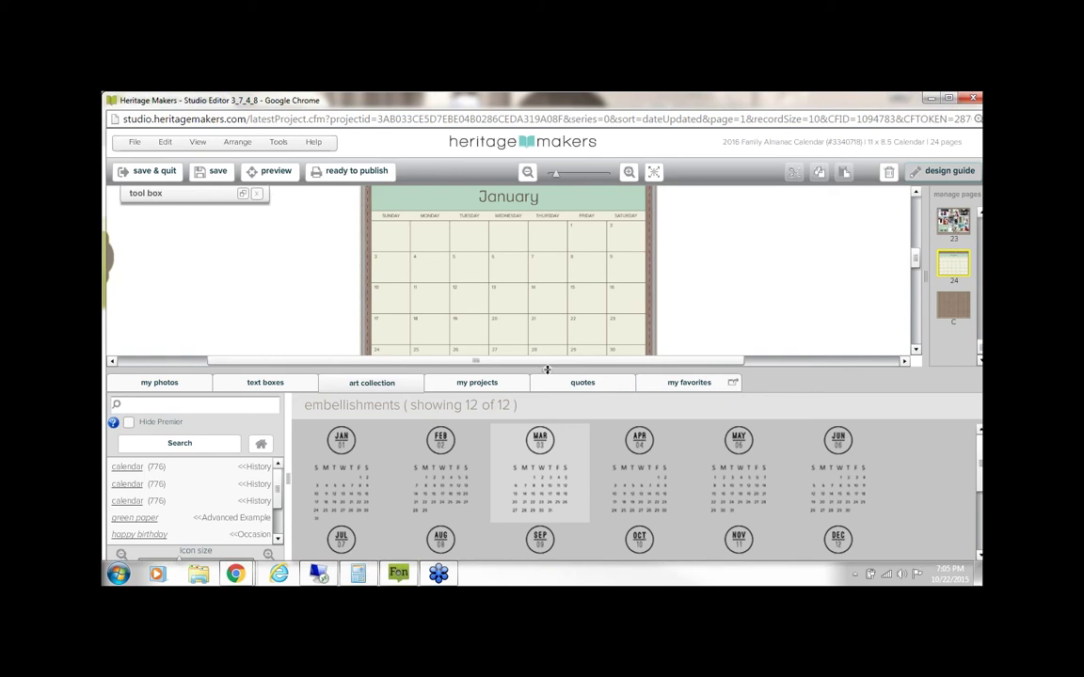
{"action": "left_click_drag", "start_coordinate": [546, 369], "coordinate": [546, 440]}
{"action": "left_click_drag", "start_coordinate": [555, 174], "coordinate": [558, 173]}
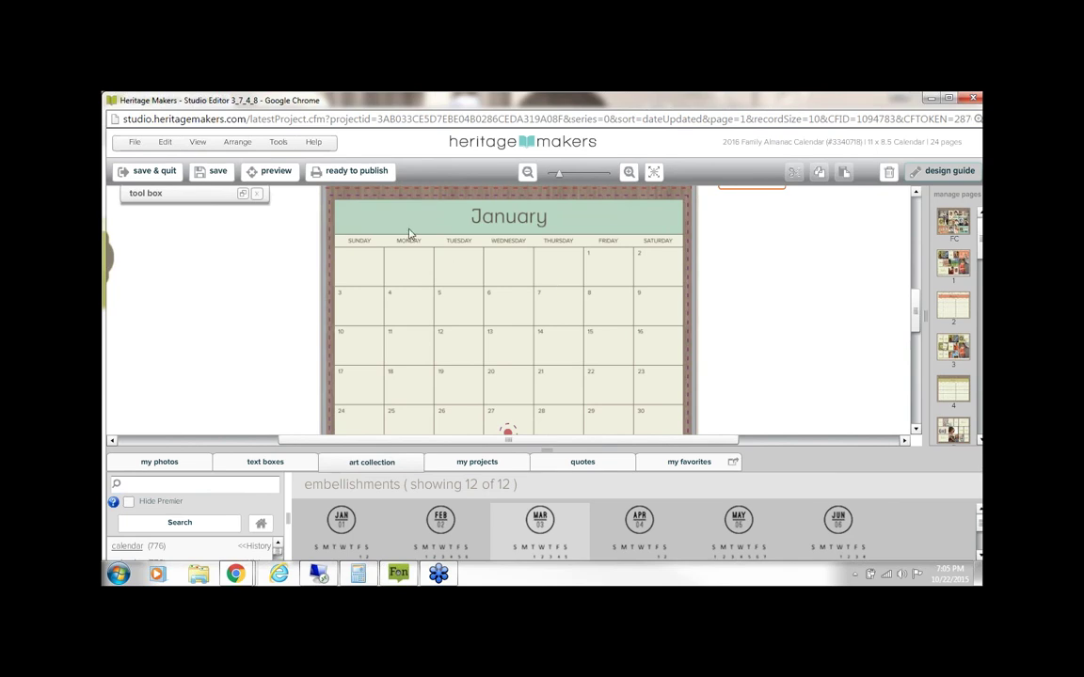
Step: Save and quit the Family Almanac calendar, open the Hello 2016 project for editing, and dismiss its introduction
{"action": "left_click", "coordinate": [152, 171]}
{"action": "left_click", "coordinate": [523, 362]}
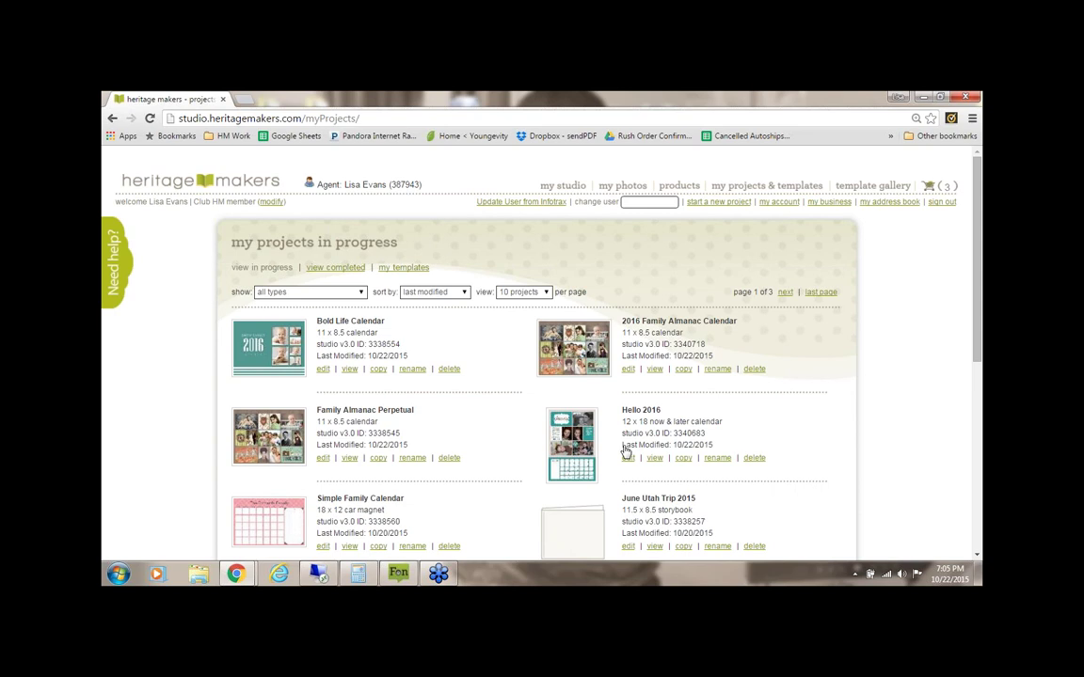
{"action": "scroll", "coordinate": [624, 399], "scroll_direction": "down", "scroll_amount": 1}
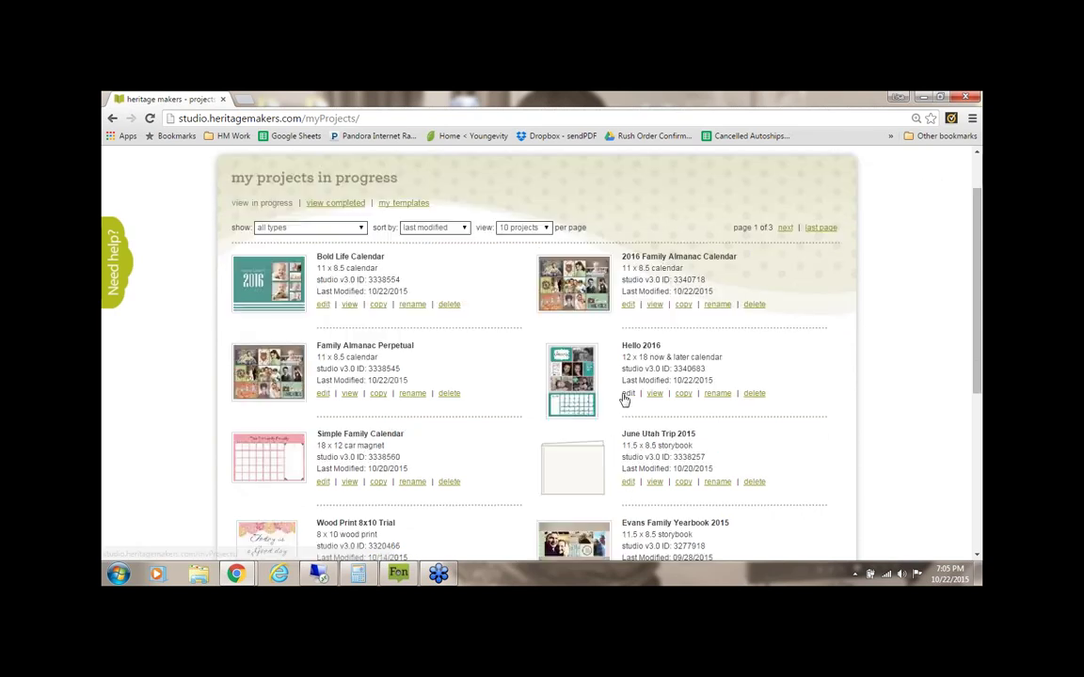
{"action": "left_click", "coordinate": [625, 395]}
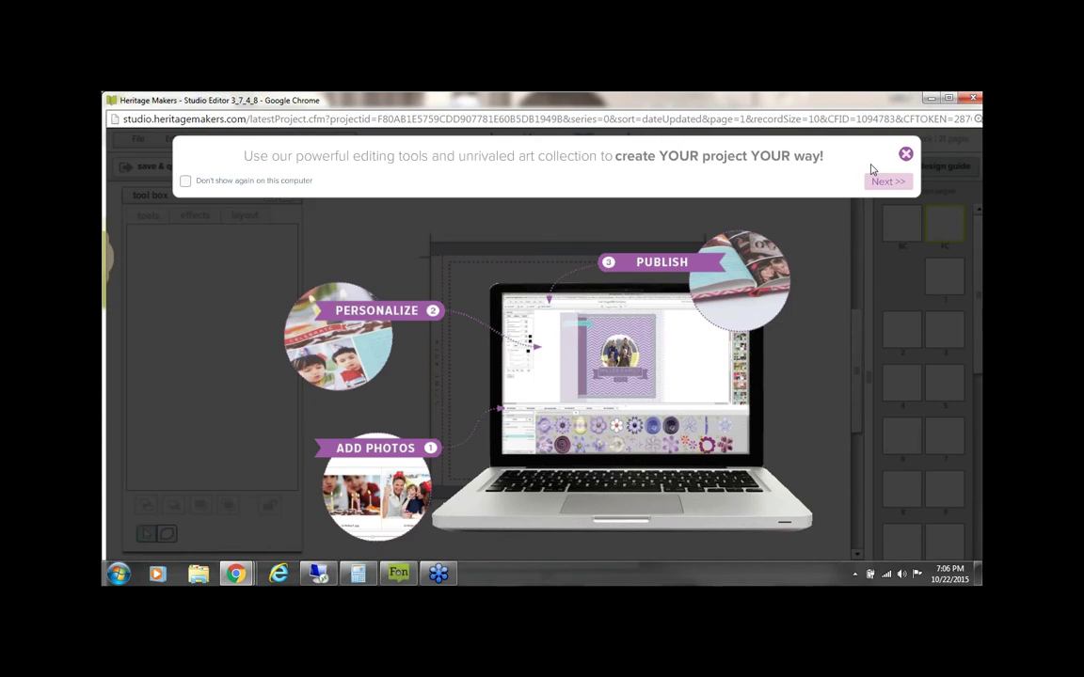
{"action": "left_click", "coordinate": [905, 154]}
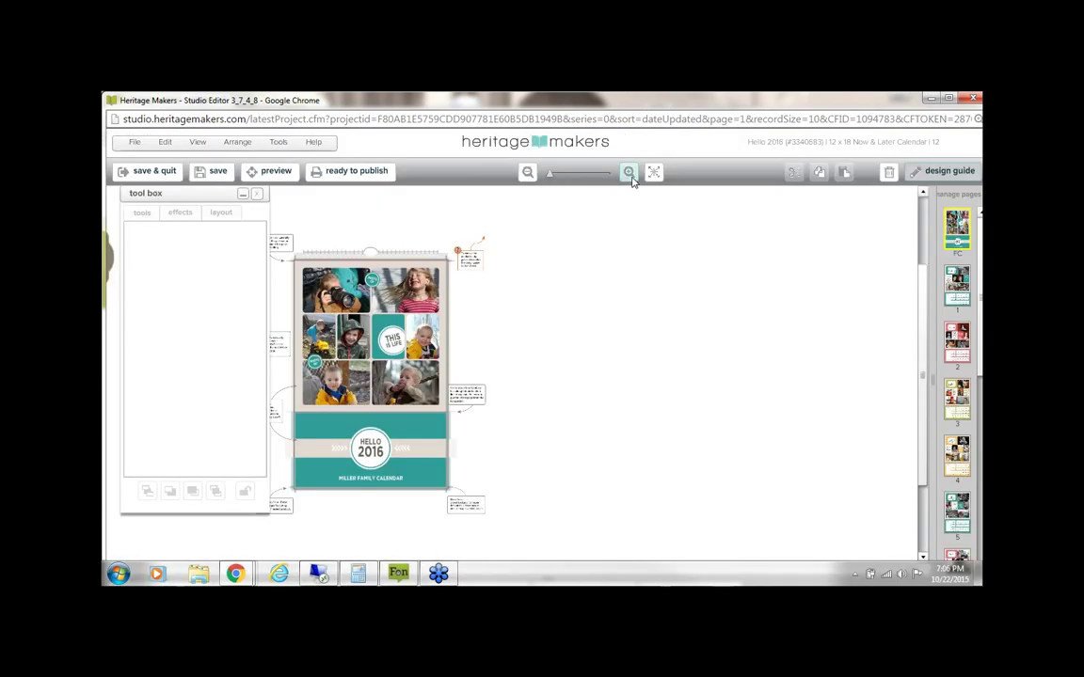
Step: Examine the Hello 2016 front cover at several magnifications, including the perforation line between the photo area and the lower section
{"action": "left_click", "coordinate": [629, 173]}
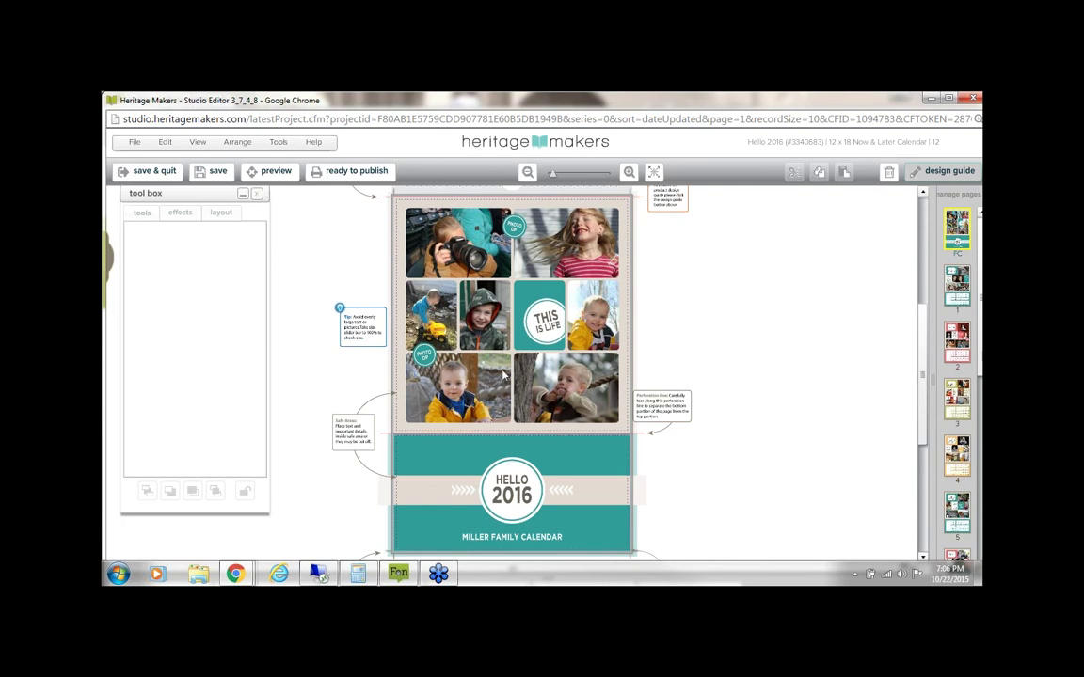
{"action": "left_click", "coordinate": [531, 172]}
{"action": "left_click", "coordinate": [530, 172]}
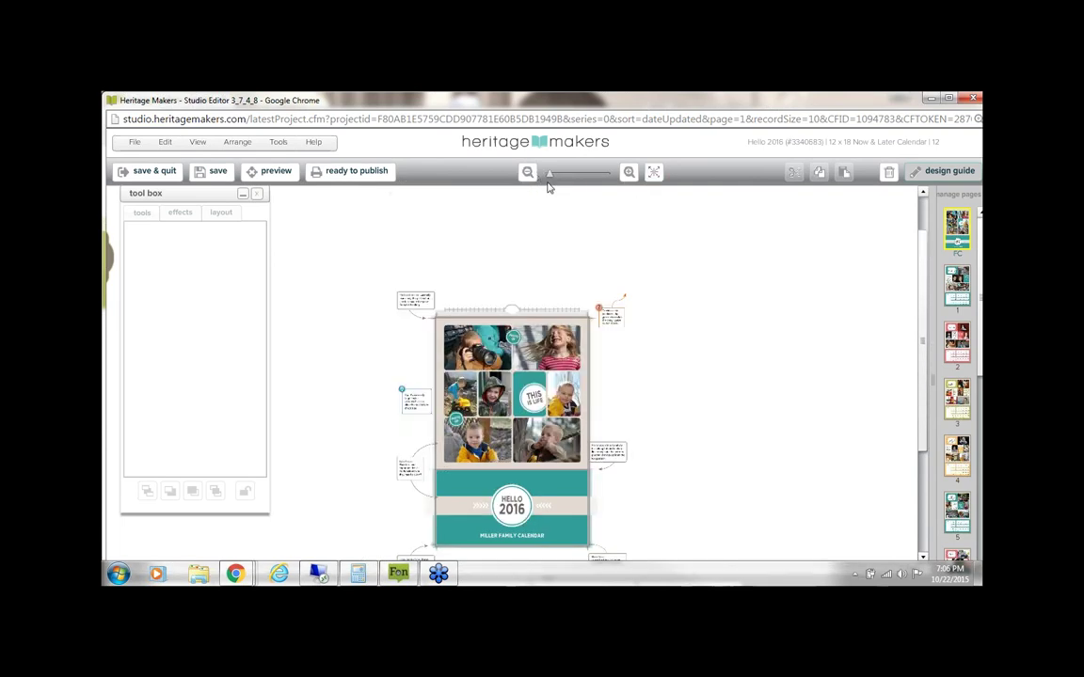
{"action": "left_click", "coordinate": [631, 173]}
{"action": "left_click", "coordinate": [631, 173]}
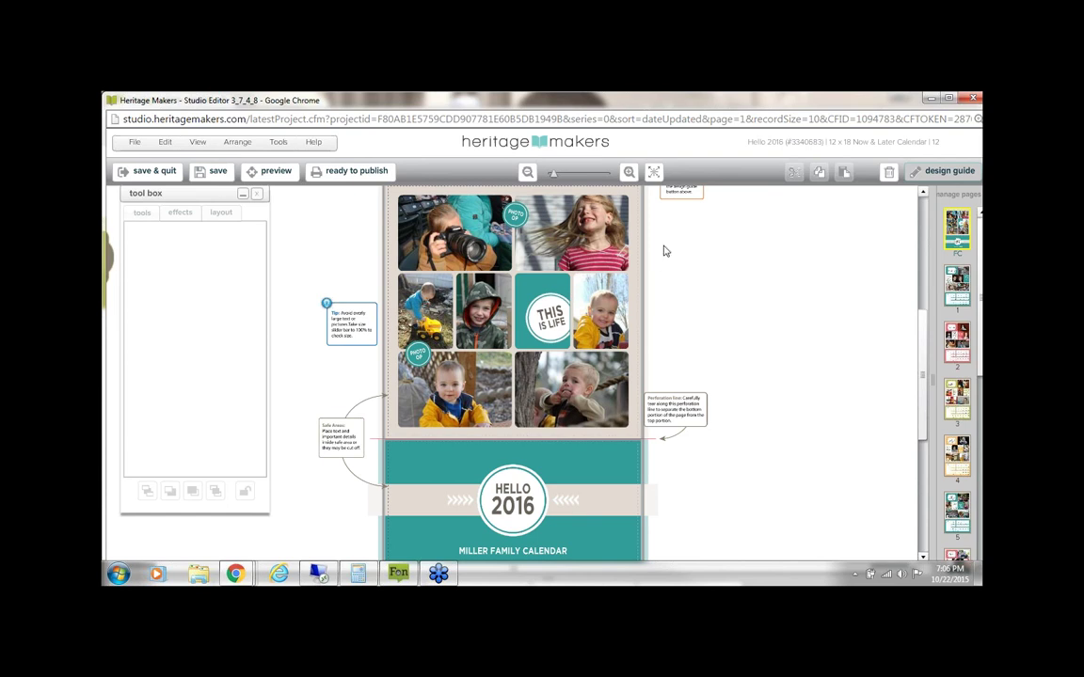
{"action": "left_click", "coordinate": [629, 173]}
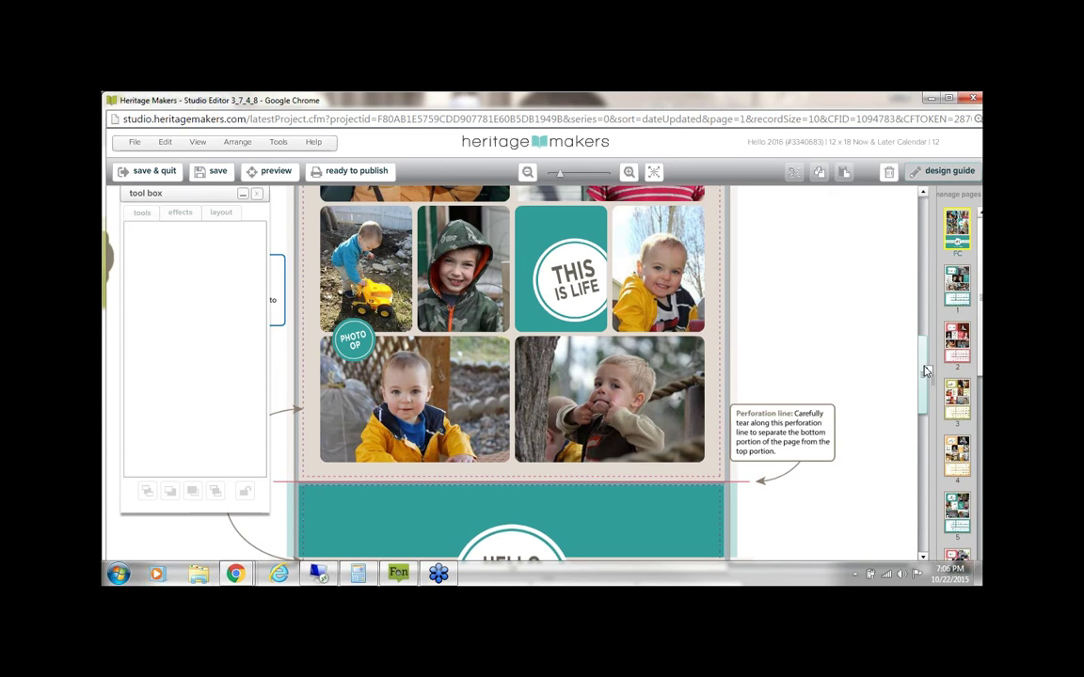
{"action": "scroll", "coordinate": [926, 389], "scroll_direction": "down", "scroll_amount": 1}
{"action": "scroll", "coordinate": [926, 389], "scroll_direction": "down", "scroll_amount": 1}
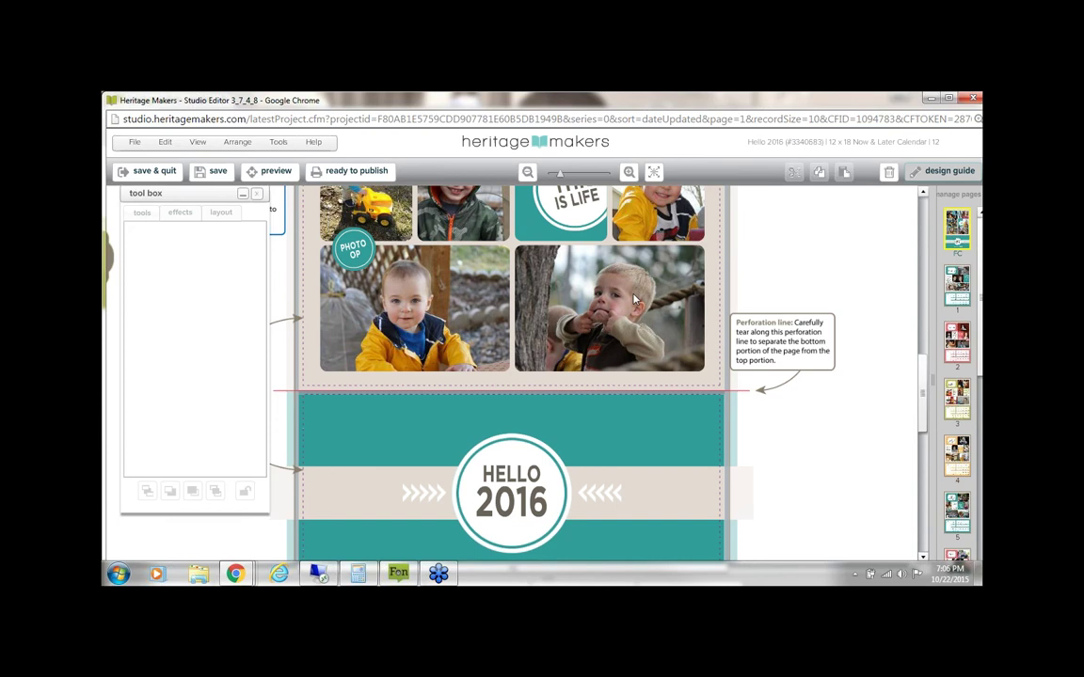
{"action": "left_click", "coordinate": [528, 174]}
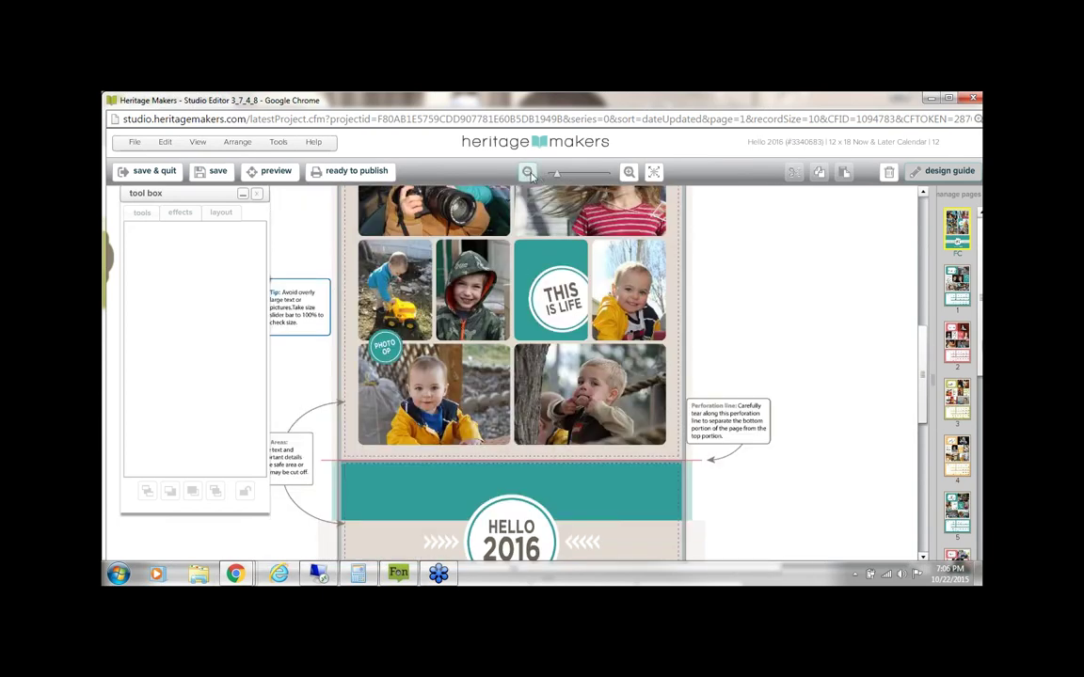
{"action": "left_click", "coordinate": [528, 174]}
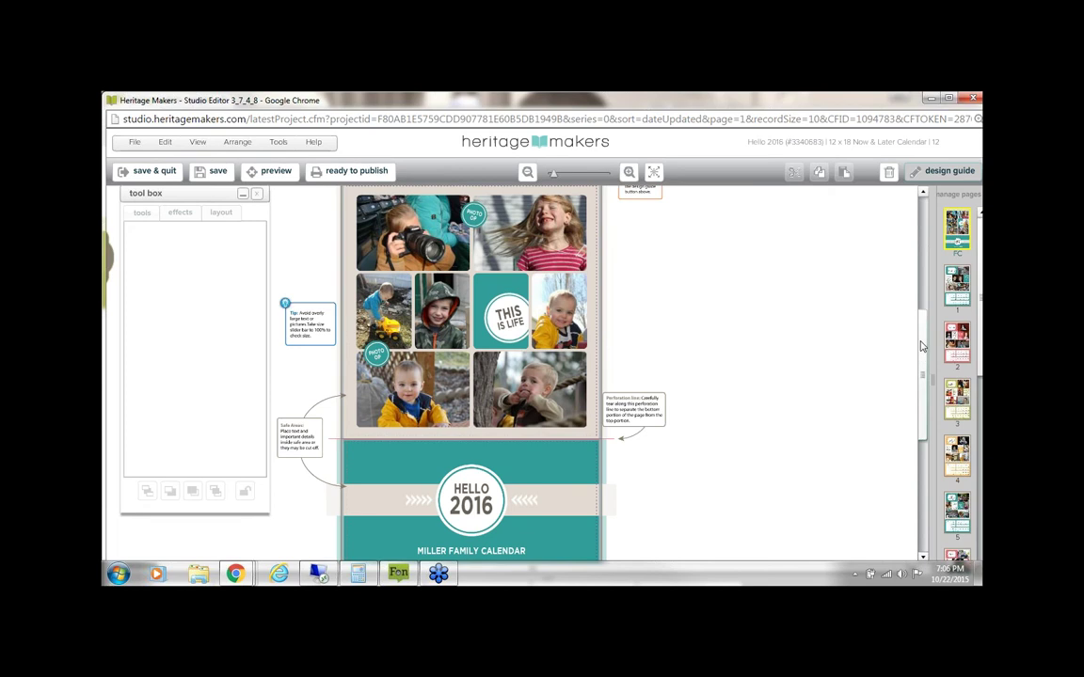
{"action": "scroll", "coordinate": [921, 346], "scroll_direction": "up", "scroll_amount": 1}
{"action": "left_click", "coordinate": [629, 172]}
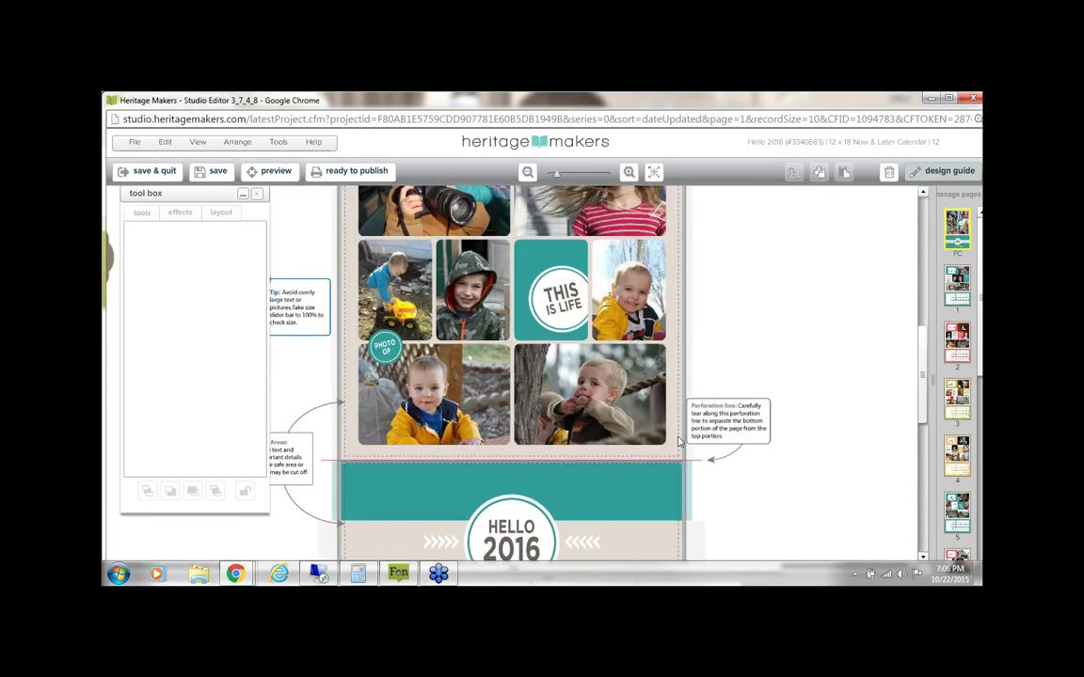
Step: Select the background of the cover's upper photo section and open the Love Birds Fall collection in the art collection
{"action": "left_click", "coordinate": [682, 381]}
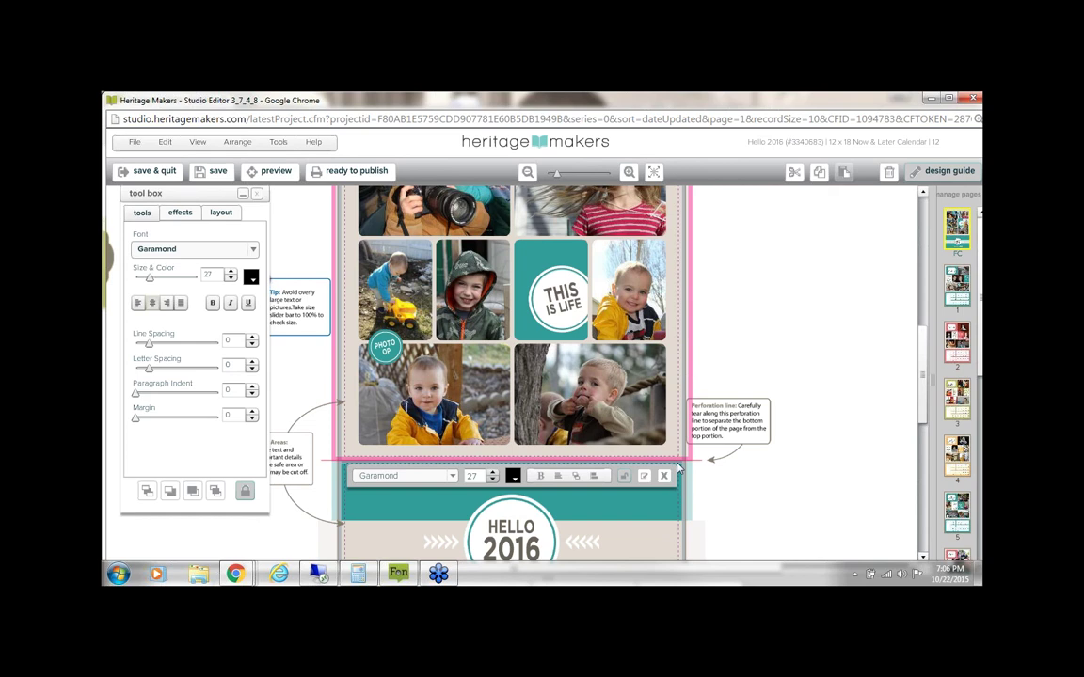
{"action": "left_click", "coordinate": [527, 172]}
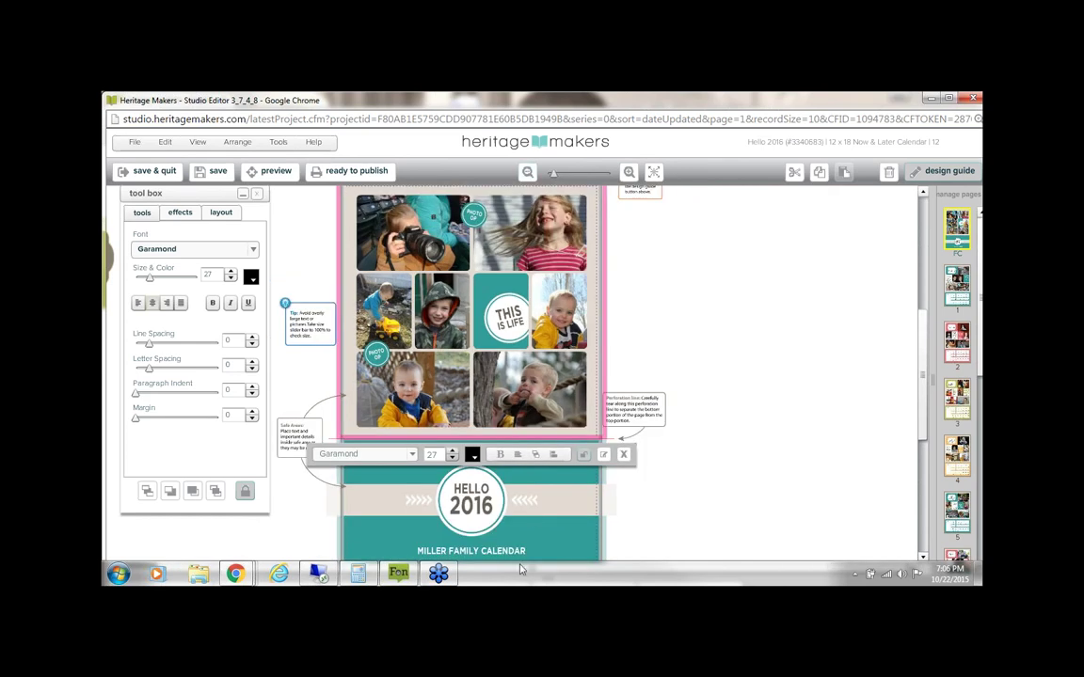
{"action": "left_click", "coordinate": [946, 100]}
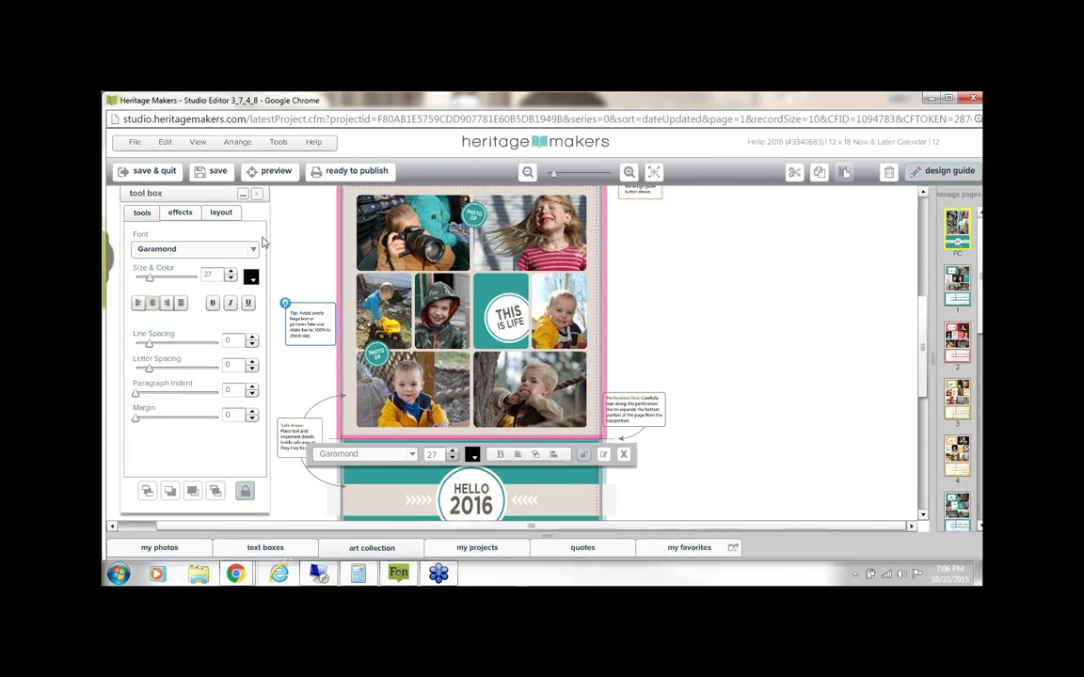
{"action": "left_click", "coordinate": [244, 195]}
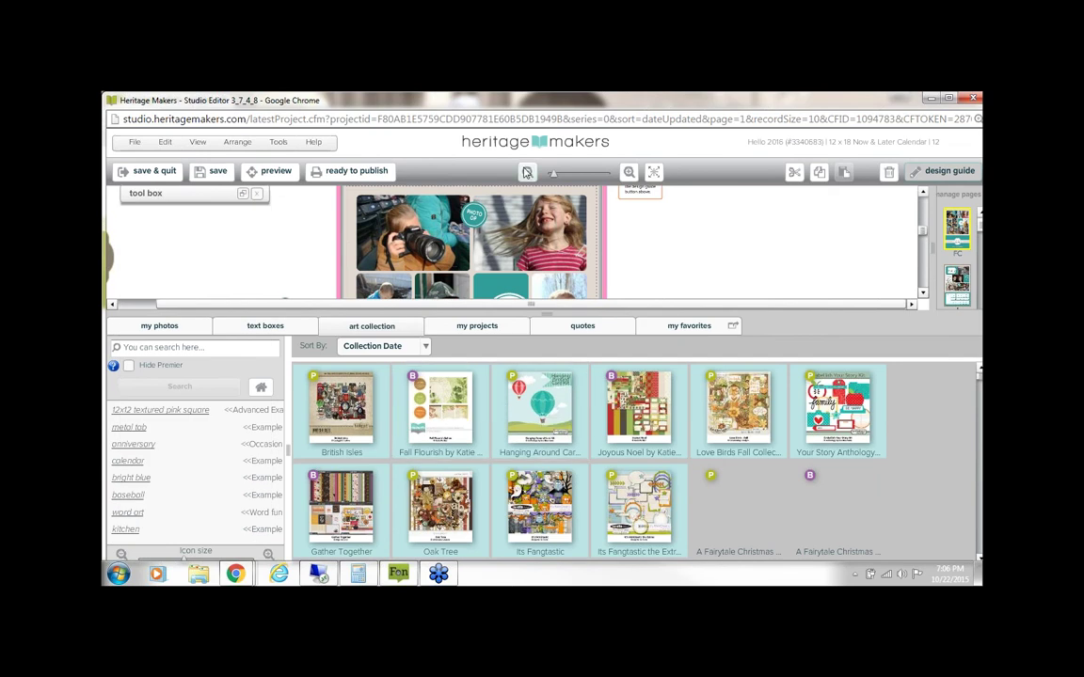
{"action": "left_click", "coordinate": [527, 172]}
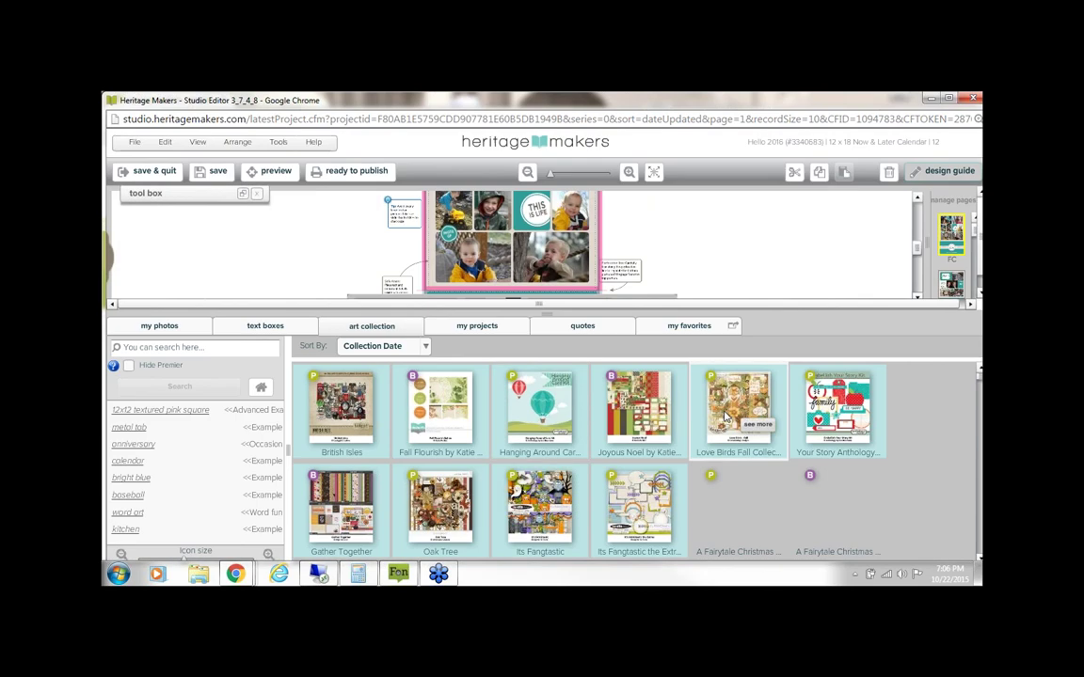
{"action": "left_click", "coordinate": [758, 424]}
{"action": "left_click", "coordinate": [548, 530]}
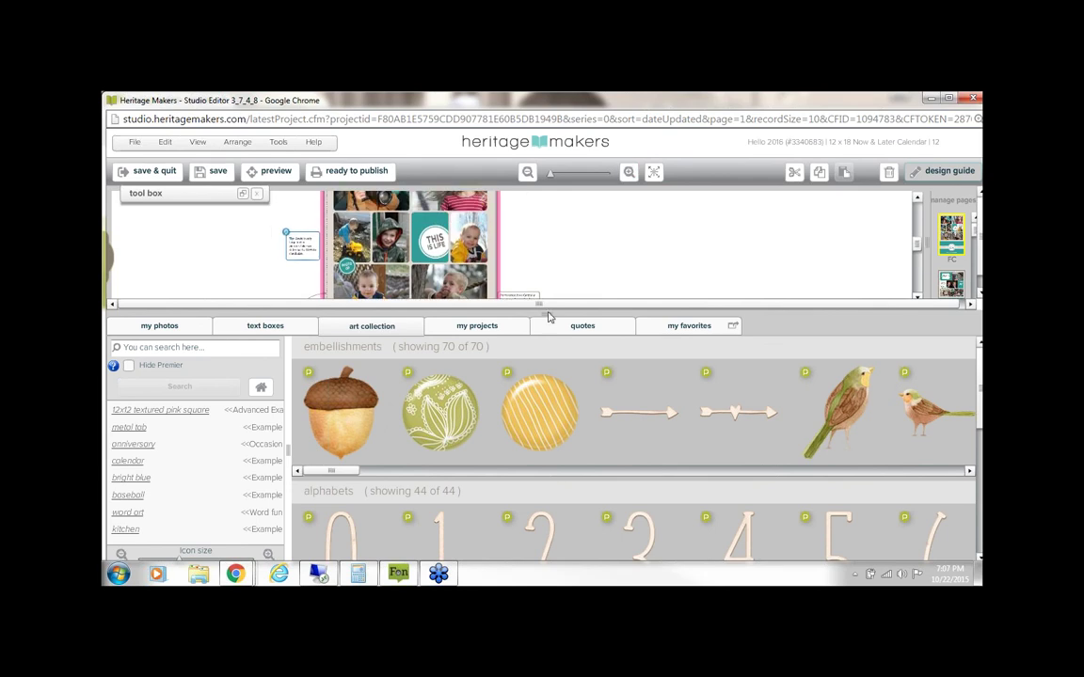
{"action": "left_click_drag", "start_coordinate": [546, 310], "coordinate": [547, 396]}
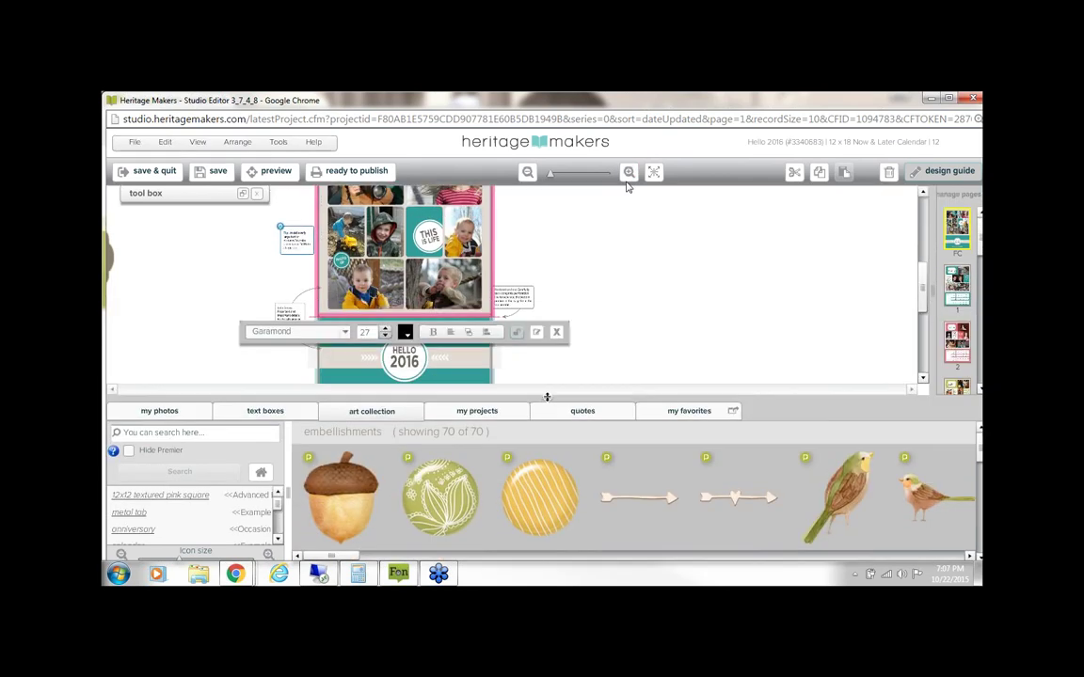
Step: Browse the Love Birds Fall collection's papers through to the floral patterns at the end of the row
{"action": "scroll", "coordinate": [875, 301], "scroll_direction": "up", "scroll_amount": 1}
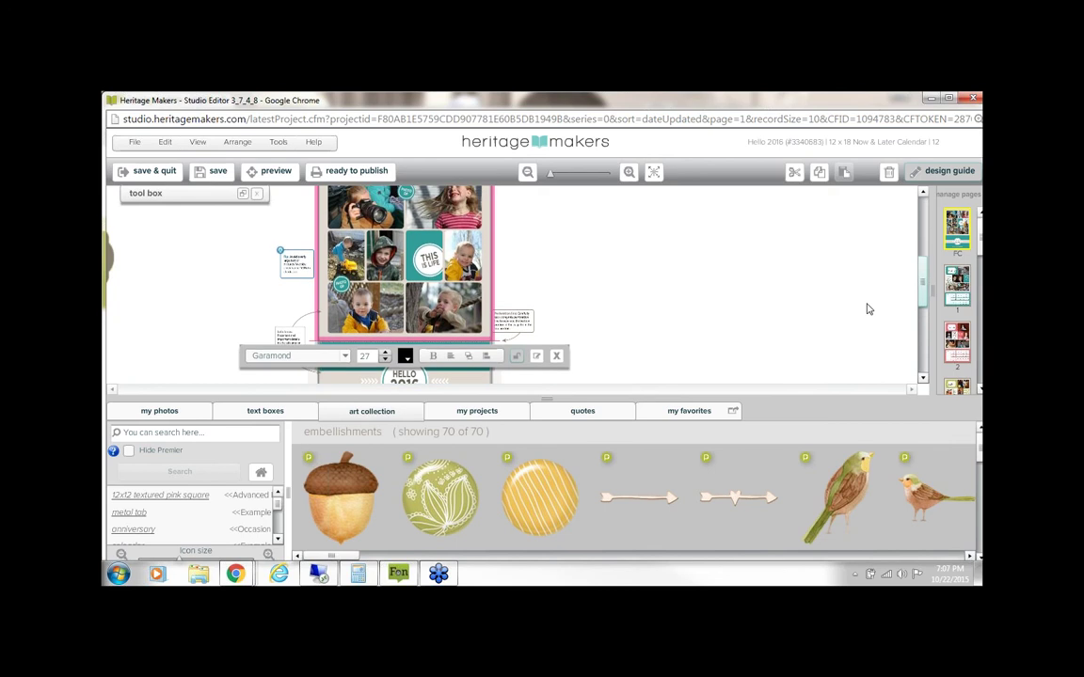
{"action": "scroll", "coordinate": [979, 470], "scroll_direction": "down", "scroll_amount": 5}
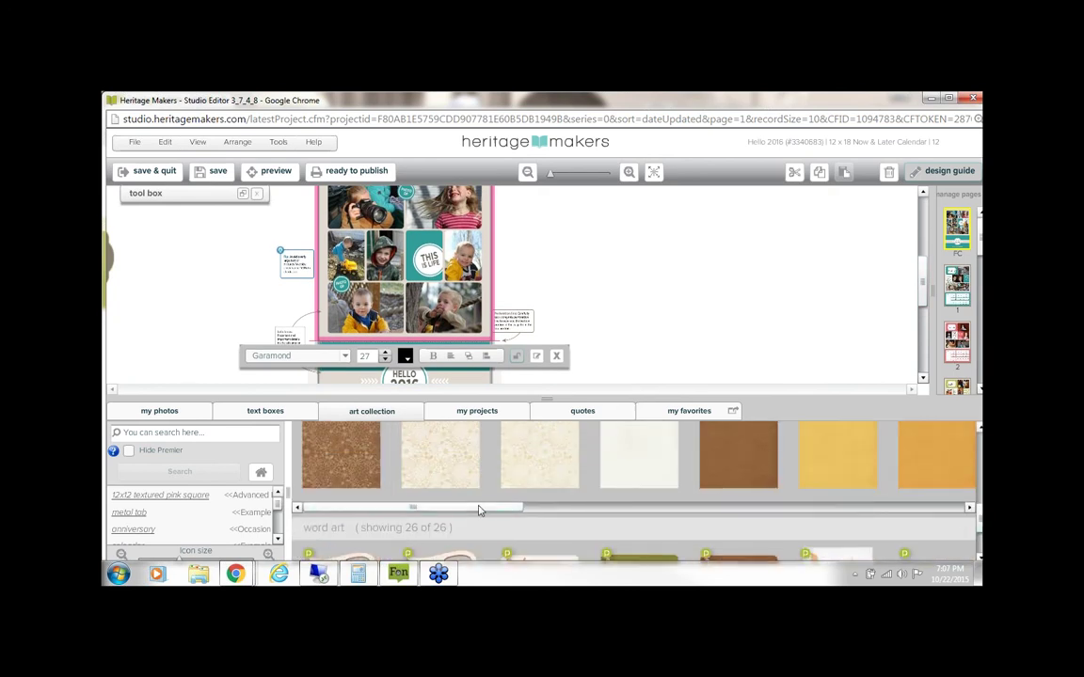
{"action": "left_click", "coordinate": [743, 509]}
{"action": "left_click_drag", "start_coordinate": [742, 511], "coordinate": [930, 517]}
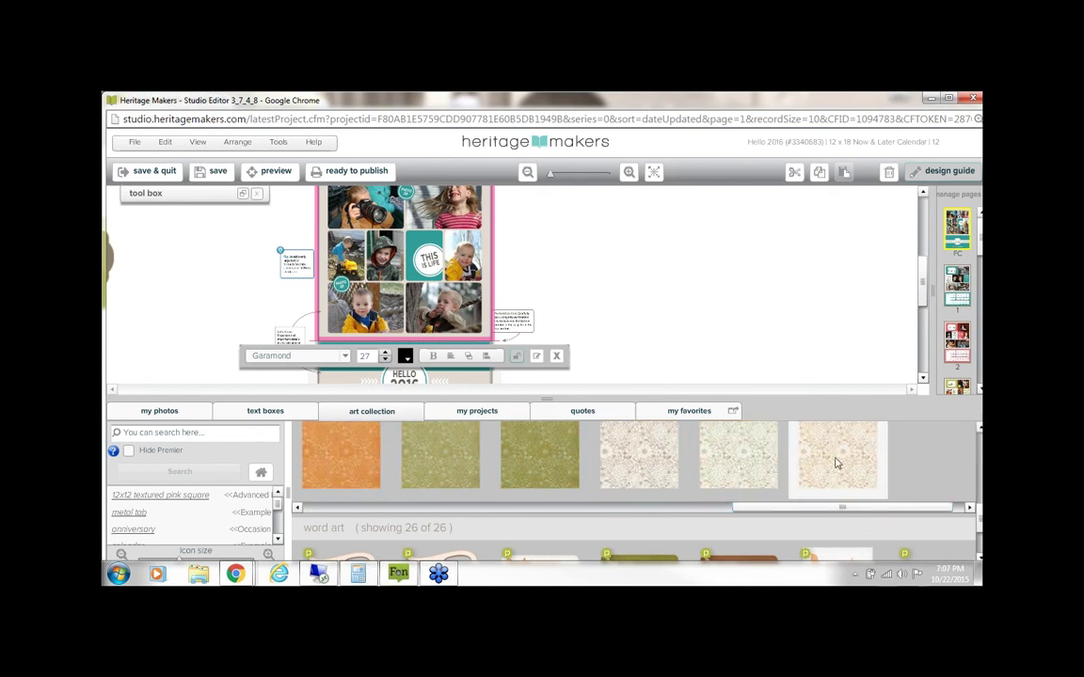
Step: Try to apply the peach floral Love Birds Fall paper to the background of the cover's upper photo section
{"action": "left_click_drag", "start_coordinate": [836, 458], "coordinate": [558, 212]}
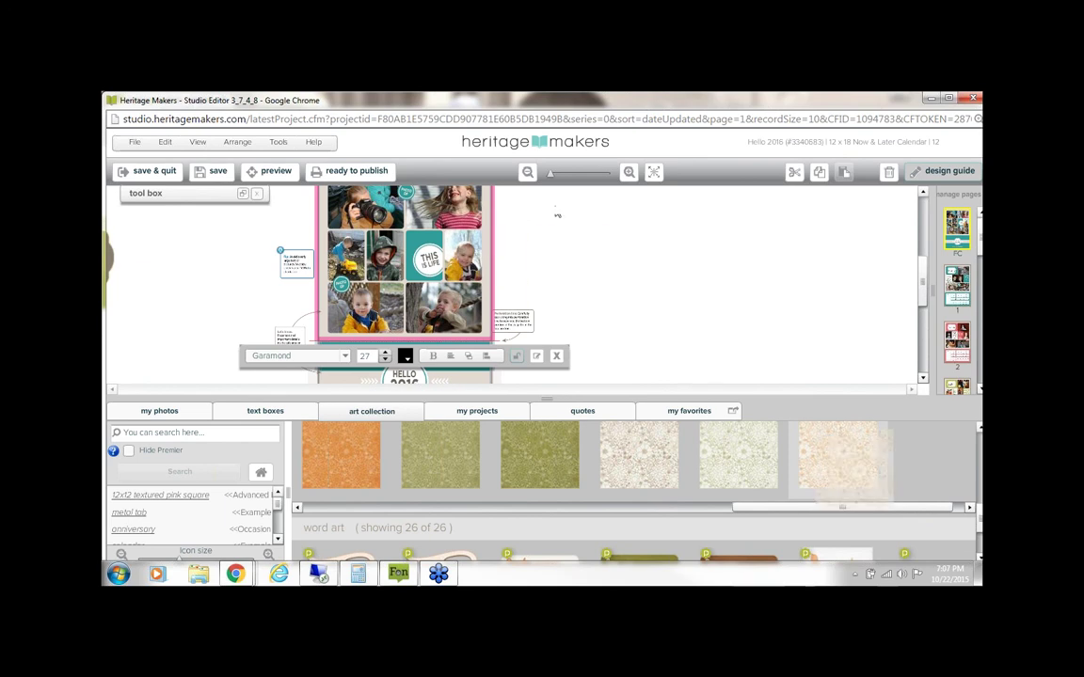
{"action": "left_click", "coordinate": [528, 173]}
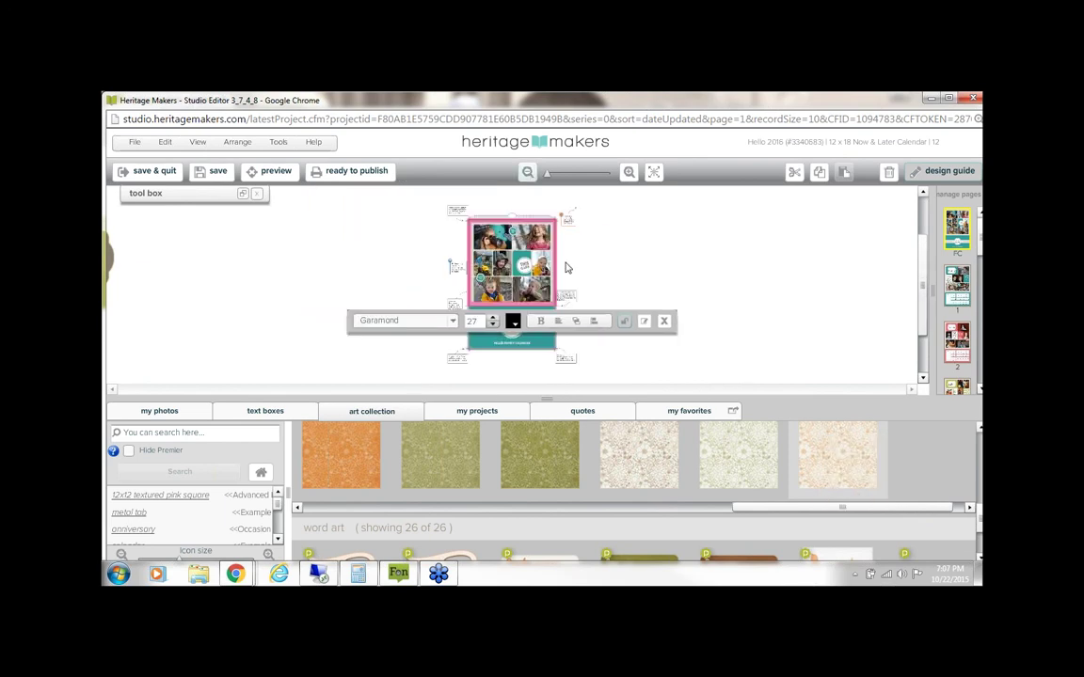
{"action": "left_click", "coordinate": [630, 173]}
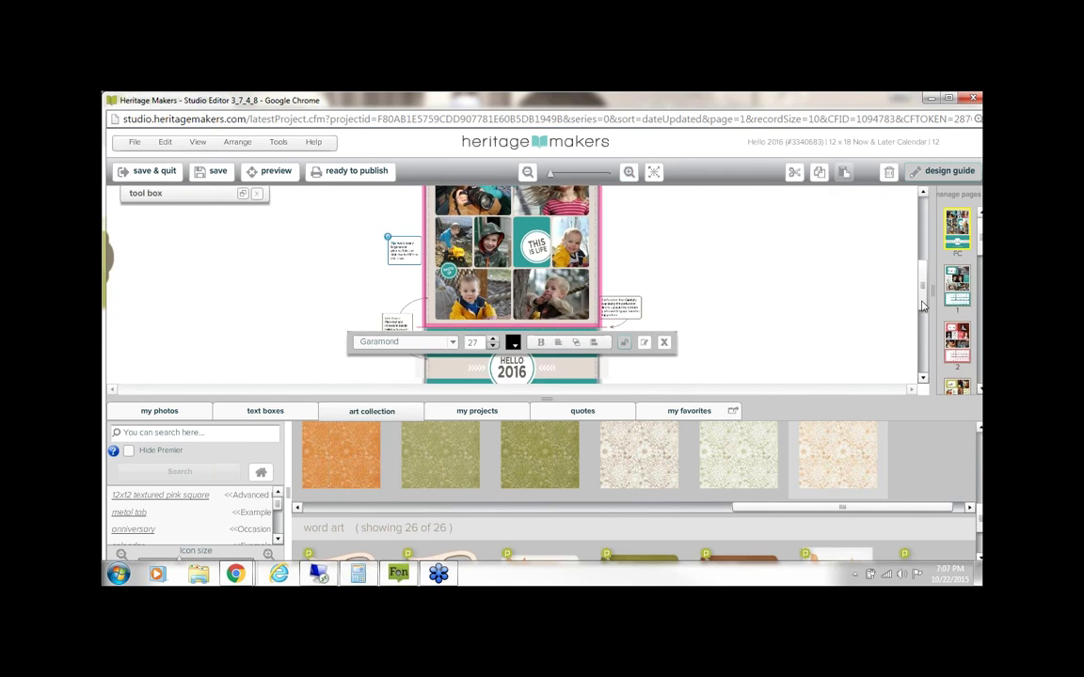
{"action": "scroll", "coordinate": [922, 298], "scroll_direction": "up", "scroll_amount": 1}
{"action": "left_click_drag", "start_coordinate": [921, 296], "coordinate": [921, 289]}
{"action": "left_click_drag", "start_coordinate": [852, 460], "coordinate": [772, 422]}
{"action": "left_click_drag", "start_coordinate": [839, 471], "coordinate": [502, 258]}
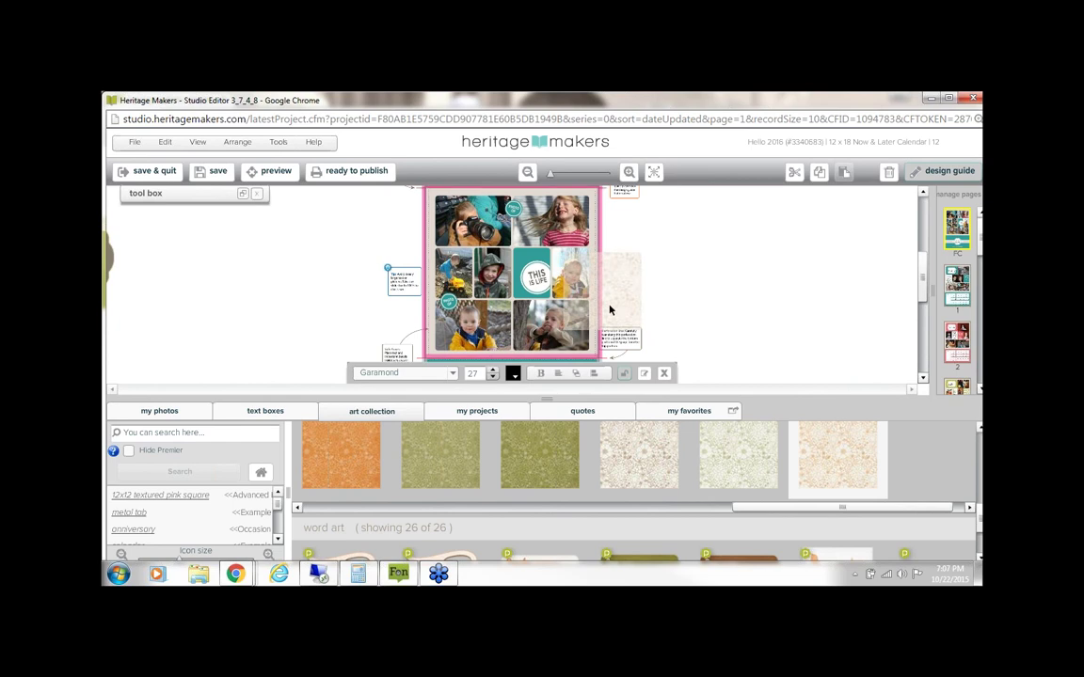
{"action": "left_click", "coordinate": [528, 172]}
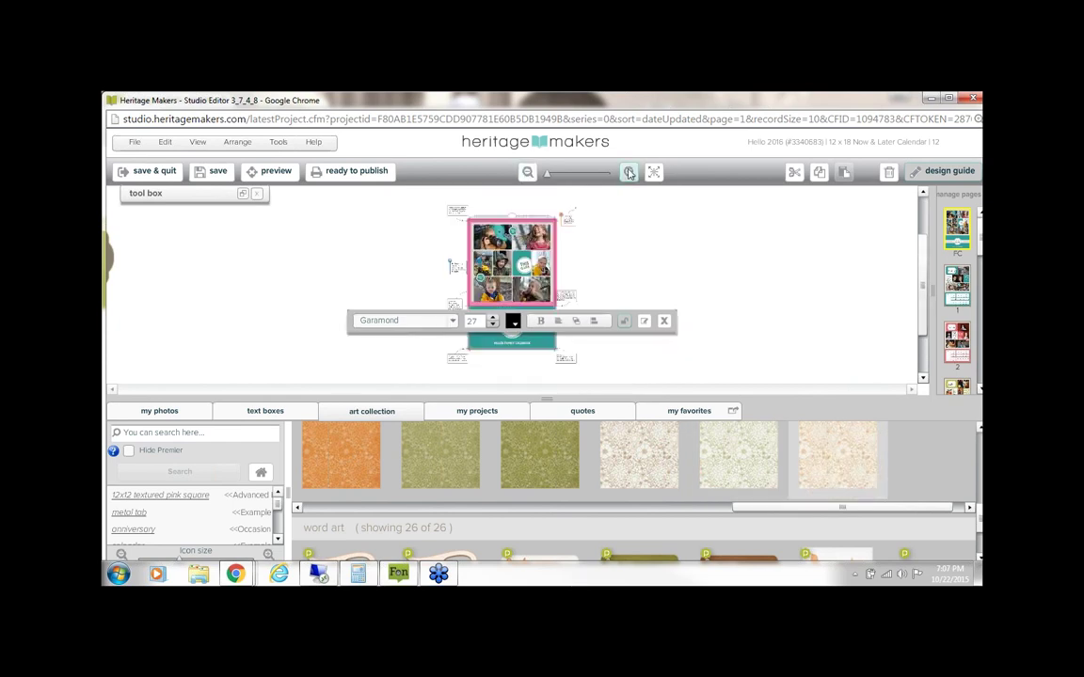
{"action": "left_click", "coordinate": [629, 173]}
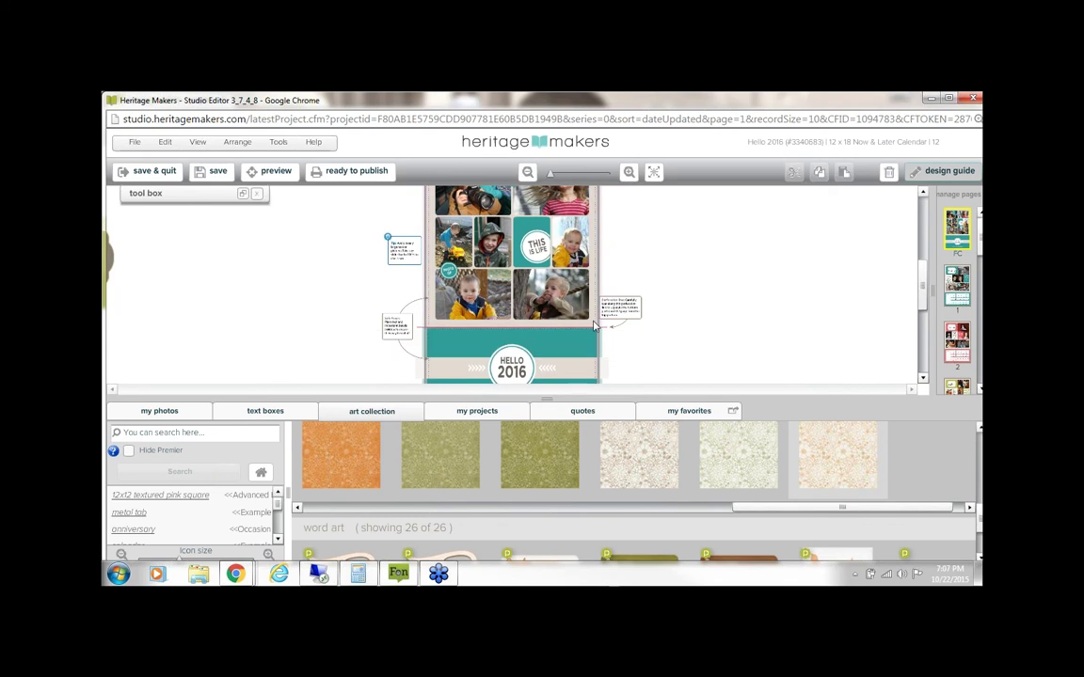
Step: Expand the tool box and reselect the background of the cover's upper photo section
{"action": "left_click", "coordinate": [538, 296]}
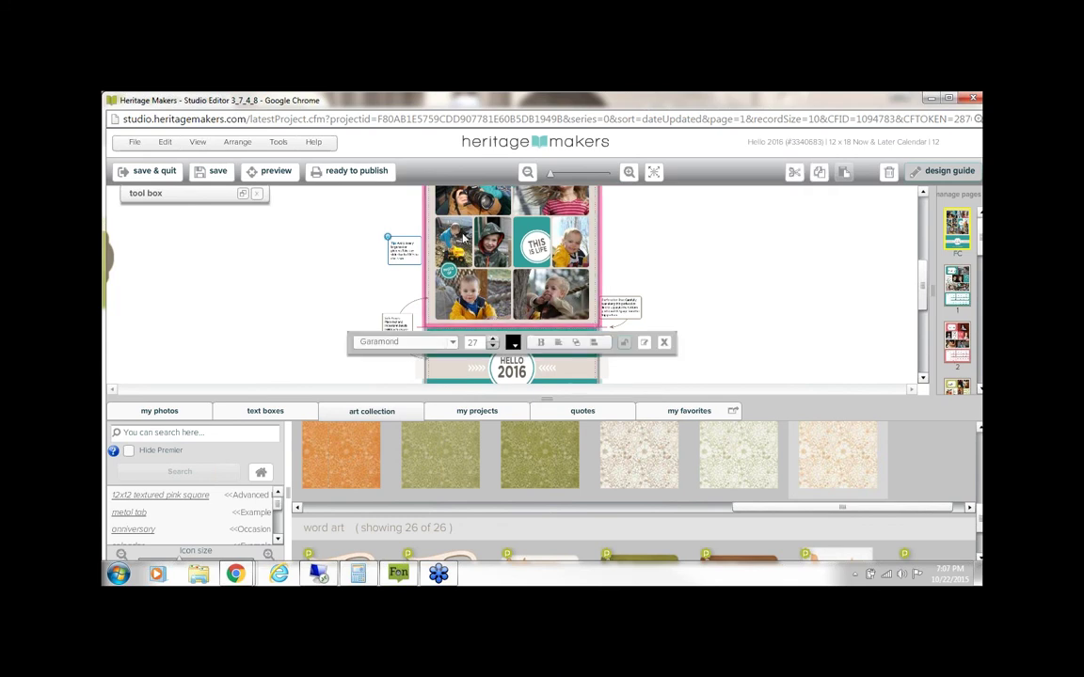
{"action": "left_click", "coordinate": [242, 195]}
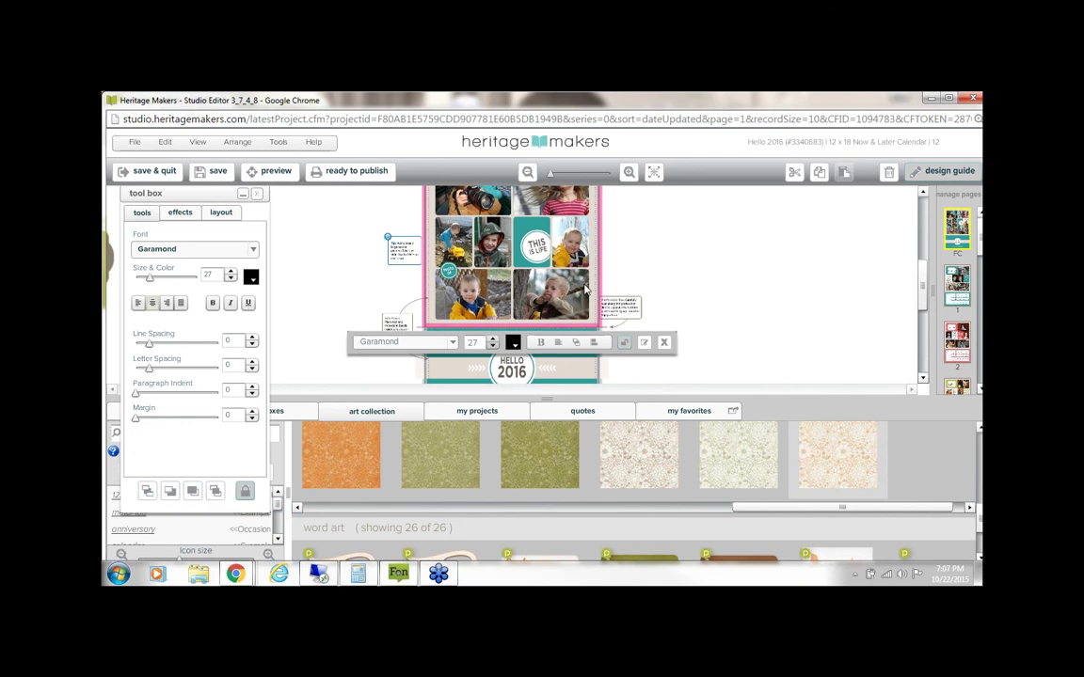
{"action": "left_click", "coordinate": [527, 174]}
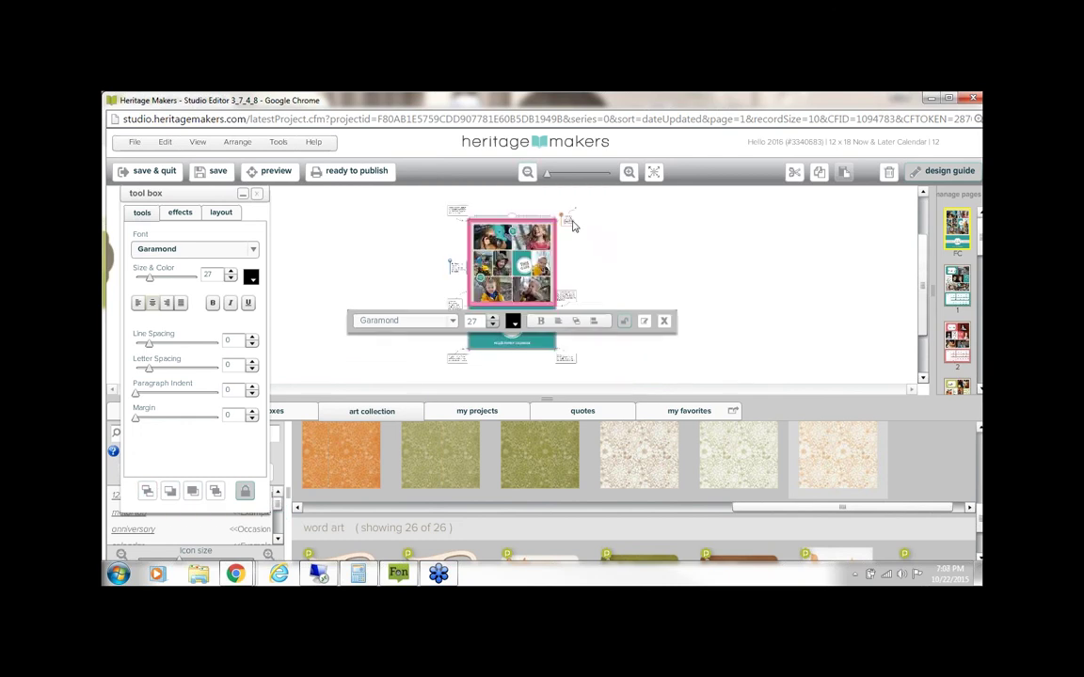
{"action": "left_click", "coordinate": [629, 174]}
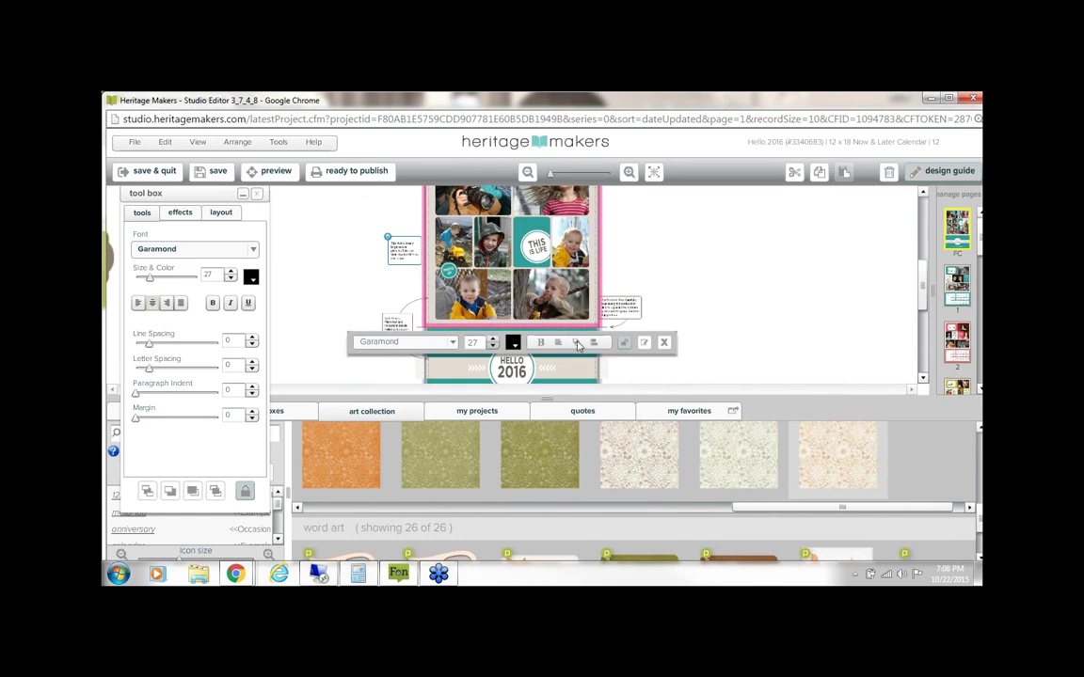
{"action": "left_click", "coordinate": [658, 225]}
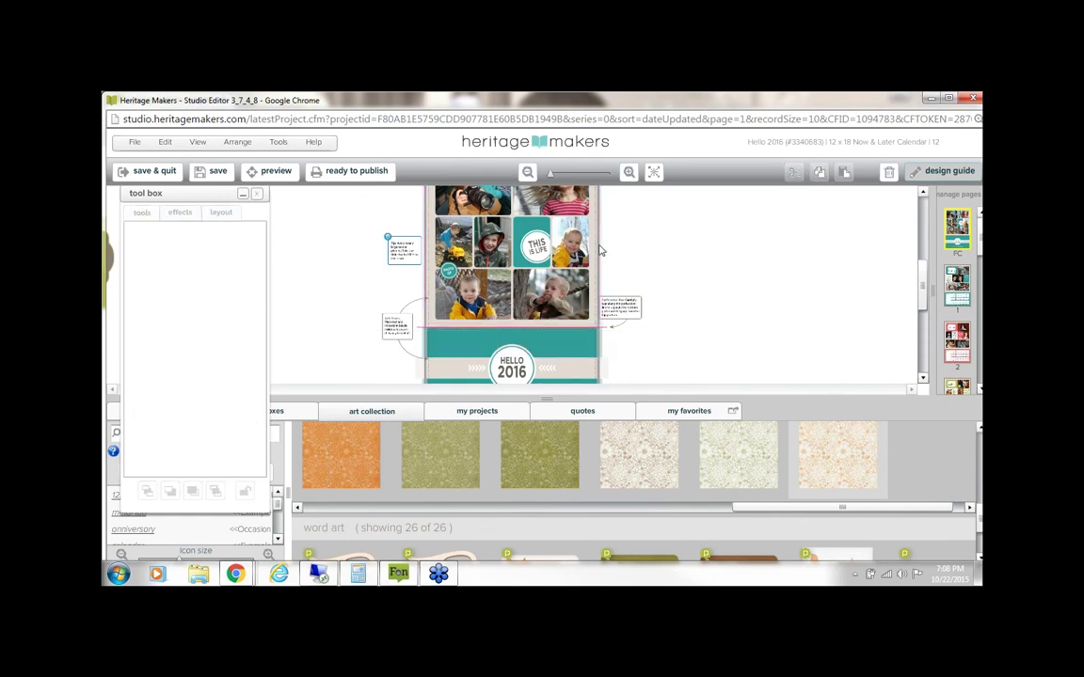
{"action": "left_click", "coordinate": [597, 251]}
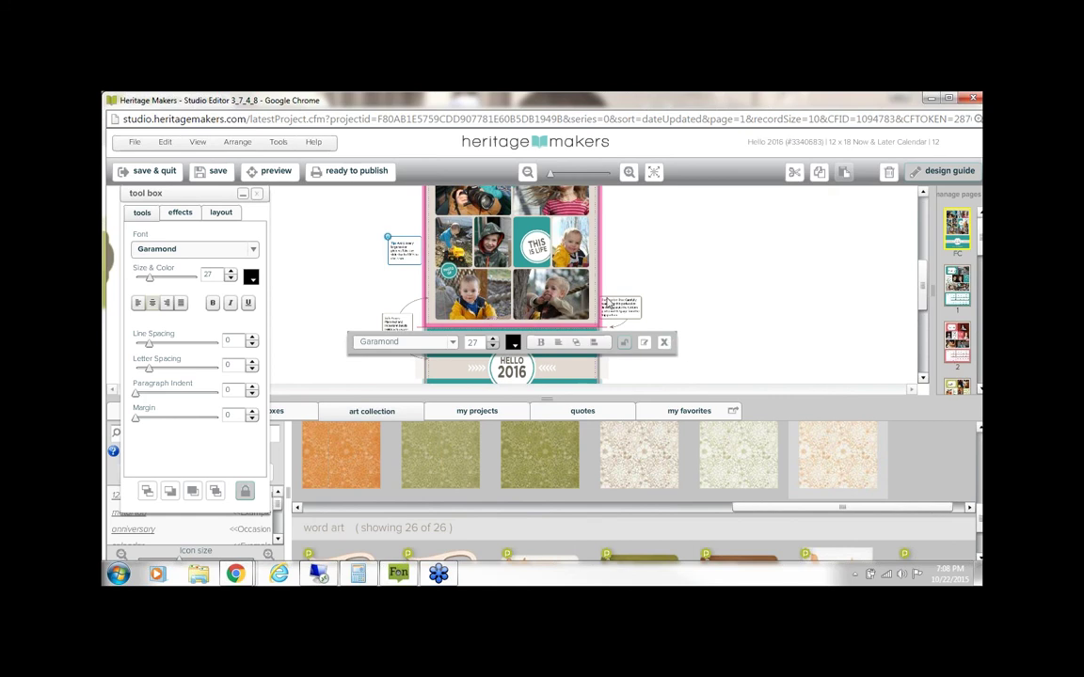
Step: Unlock the cover's lower teal background, bring it to the front, lock it, and try to apply the peach floral paper
{"action": "left_click", "coordinate": [591, 378]}
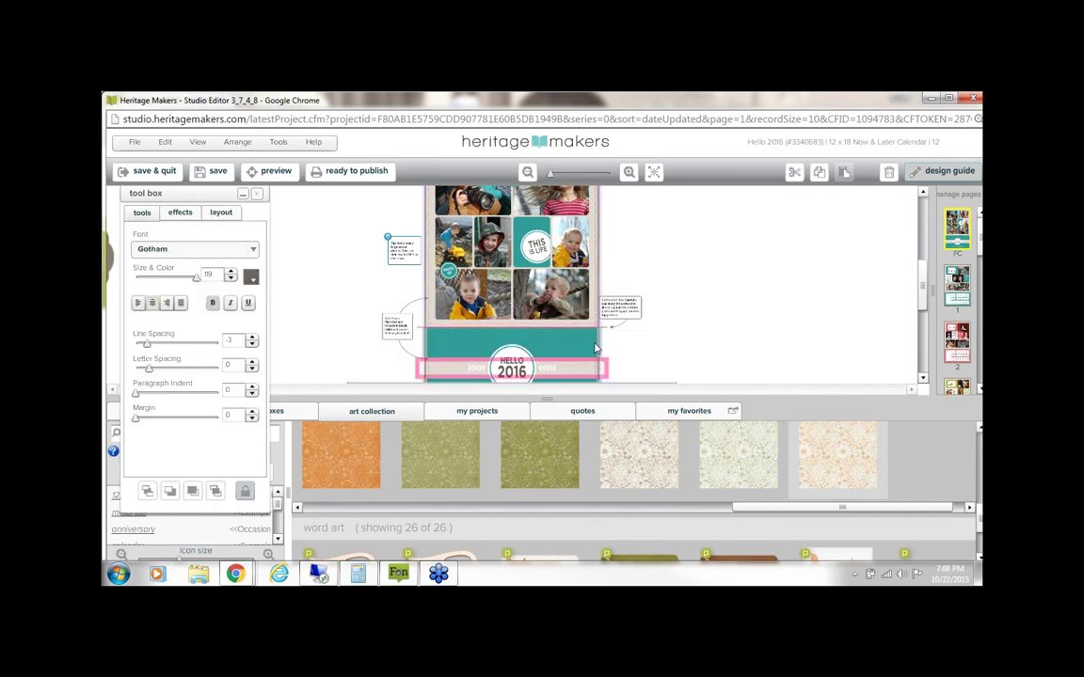
{"action": "scroll", "coordinate": [733, 343], "scroll_direction": "down", "scroll_amount": 1}
{"action": "scroll", "coordinate": [673, 365], "scroll_direction": "down", "scroll_amount": 1}
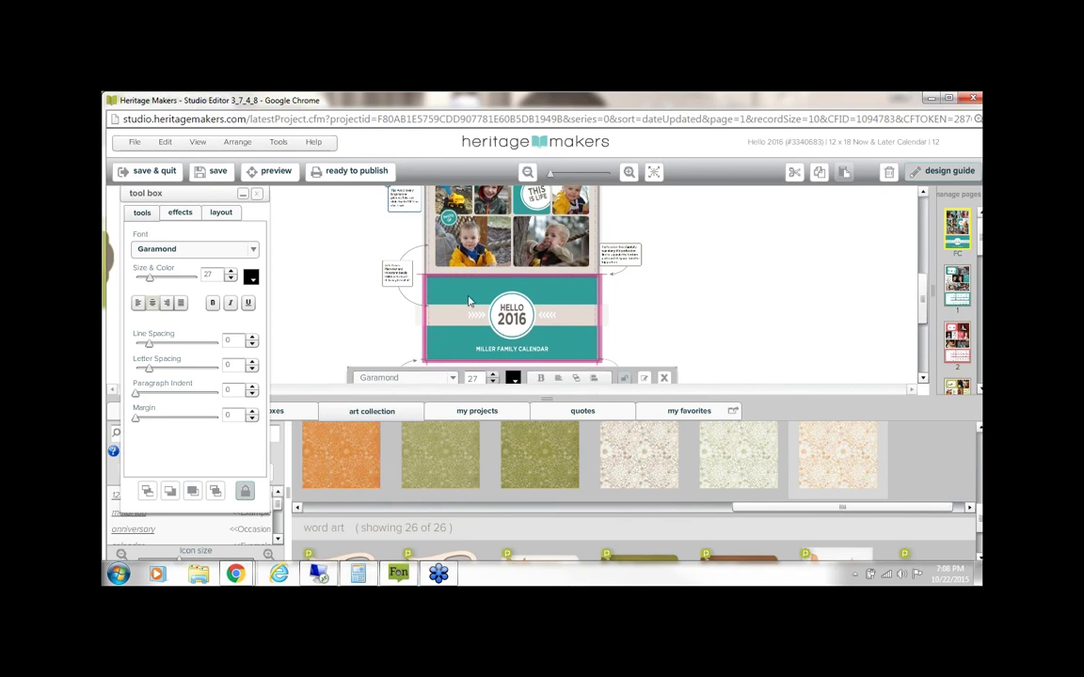
{"action": "left_click", "coordinate": [245, 491]}
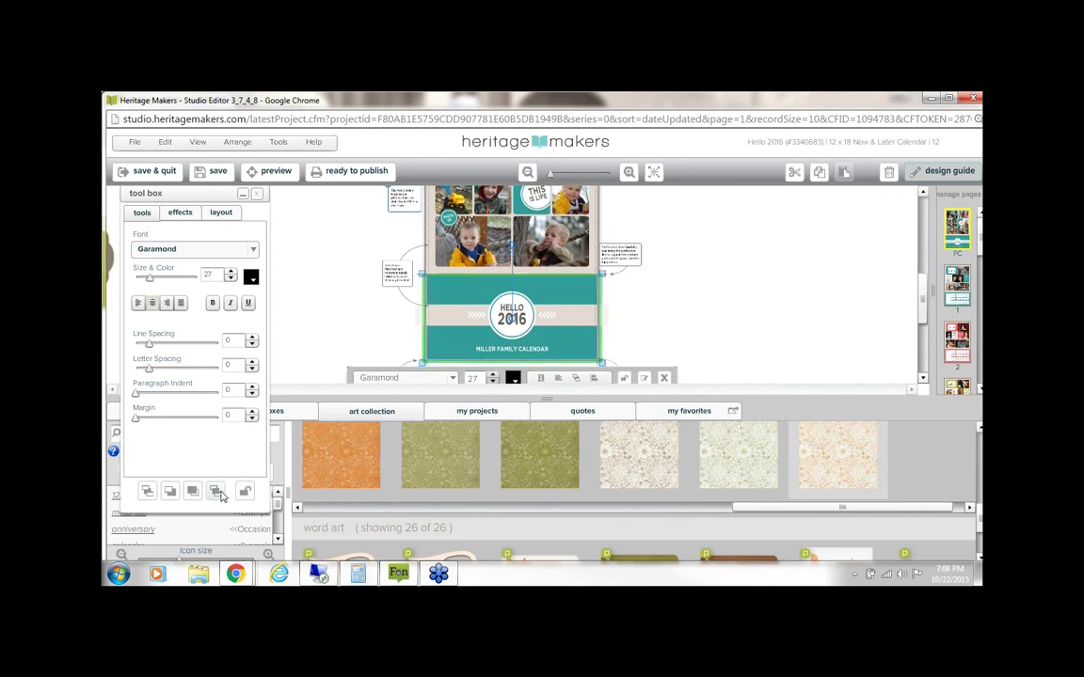
{"action": "left_click", "coordinate": [214, 492]}
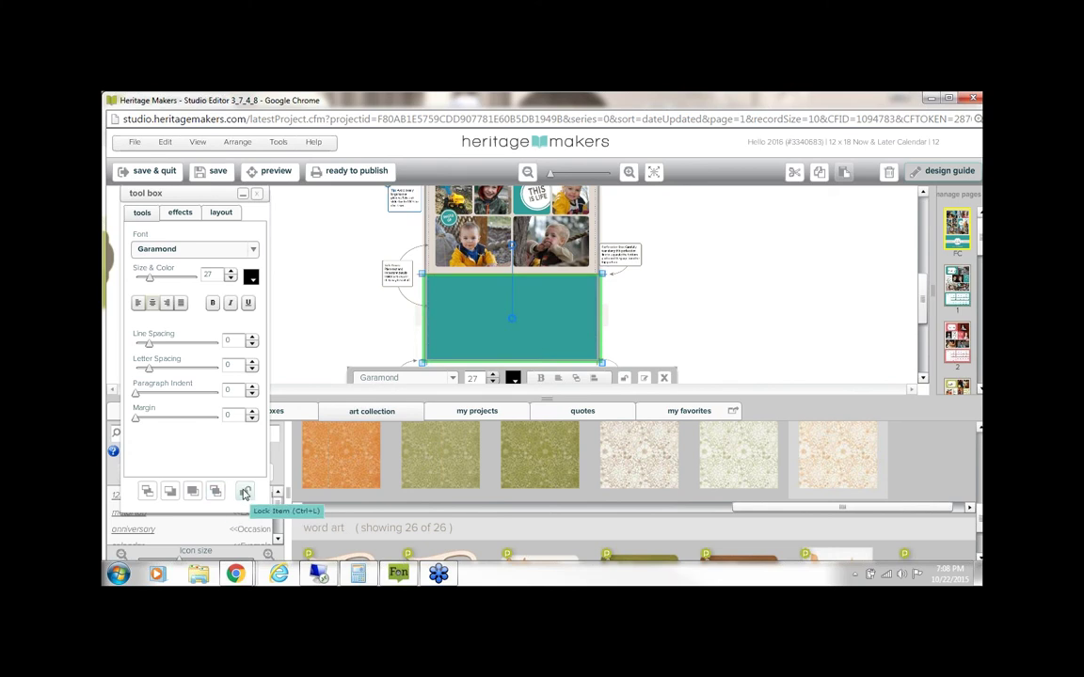
{"action": "left_click", "coordinate": [244, 493]}
{"action": "left_click_drag", "start_coordinate": [817, 467], "coordinate": [842, 449]}
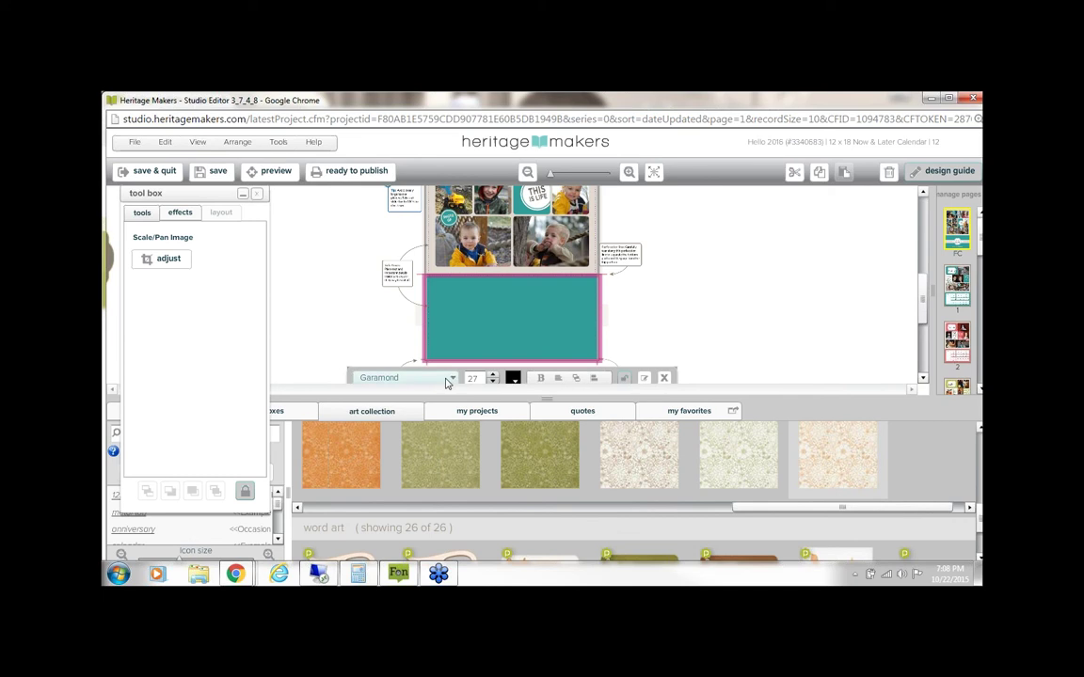
Step: Unlock the cover's lower teal background and send it back behind the Hello 2016 artwork
{"action": "left_click", "coordinate": [542, 324]}
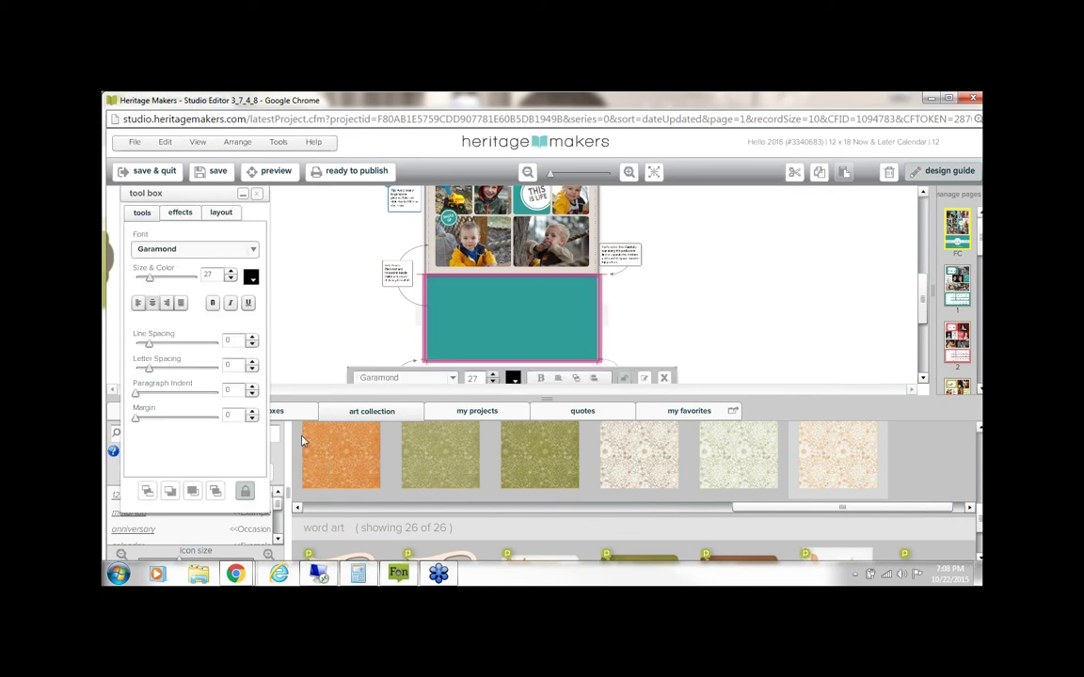
{"action": "left_click", "coordinate": [245, 490]}
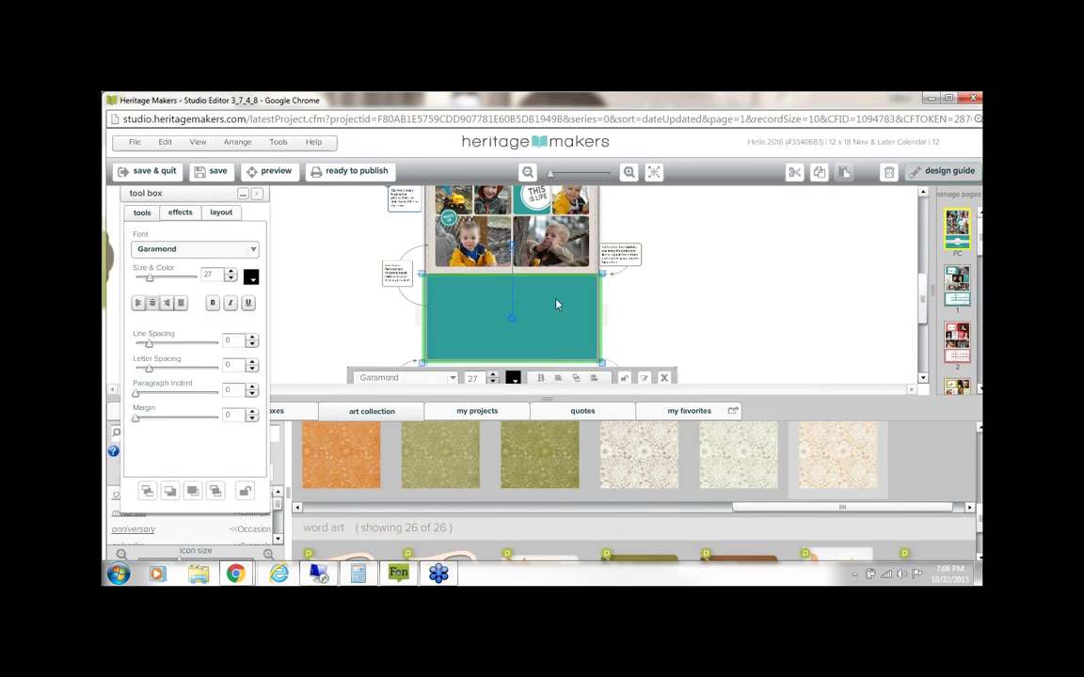
{"action": "left_click", "coordinate": [170, 491]}
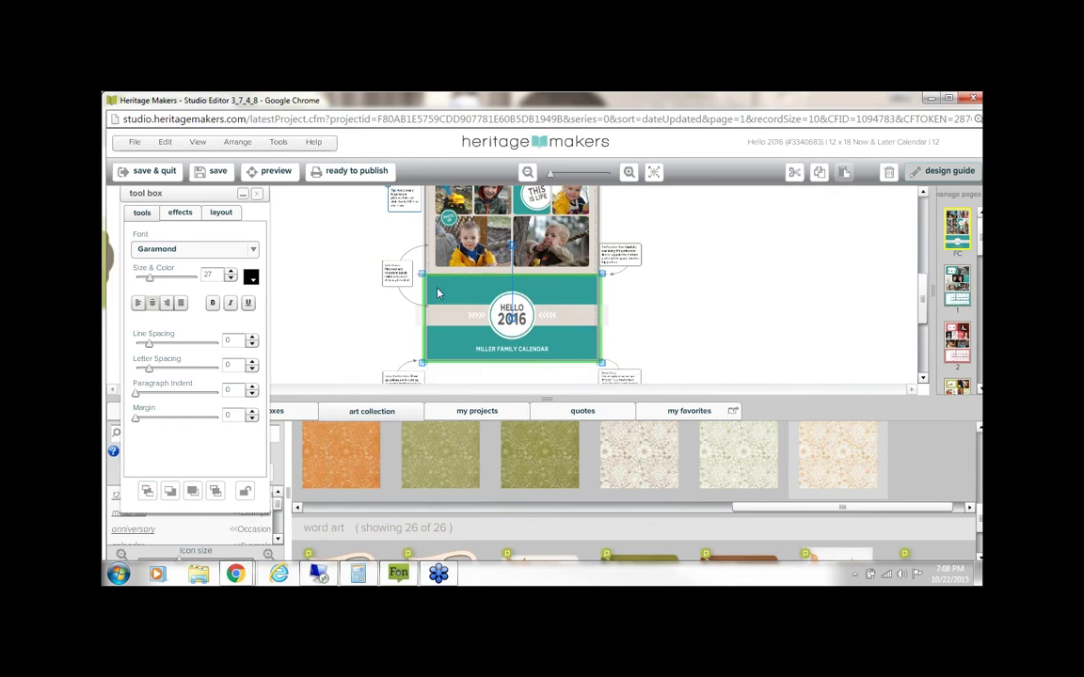
{"action": "left_click", "coordinate": [581, 337]}
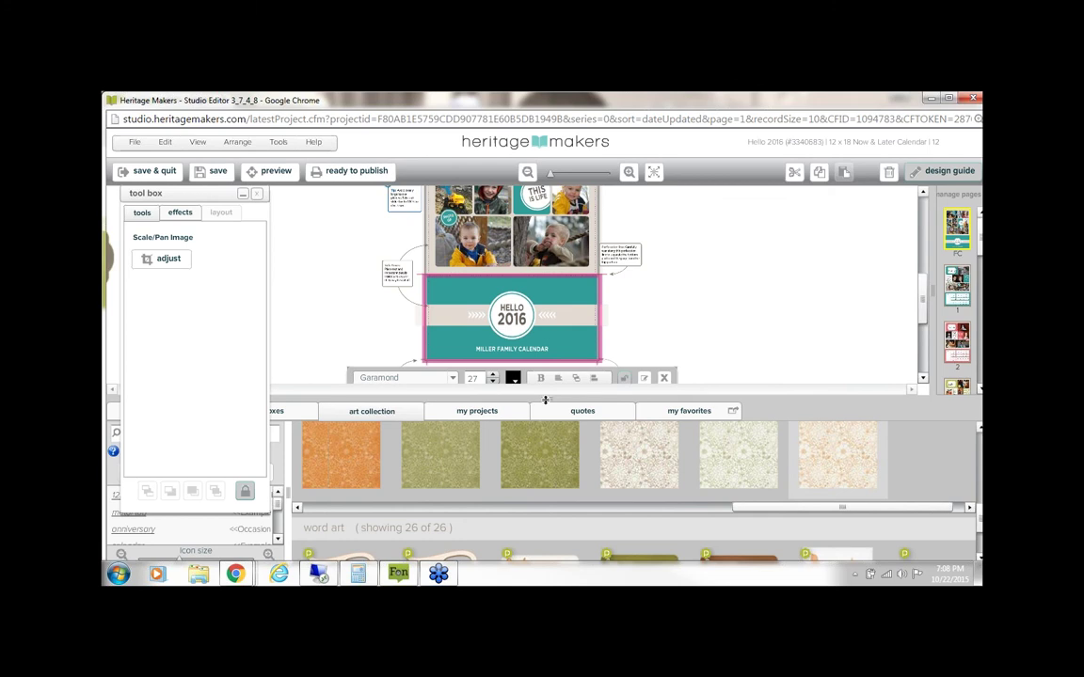
Step: Enlarge the page workspace and open page 1 at its lower calendar section
{"action": "left_click_drag", "start_coordinate": [546, 399], "coordinate": [546, 455]}
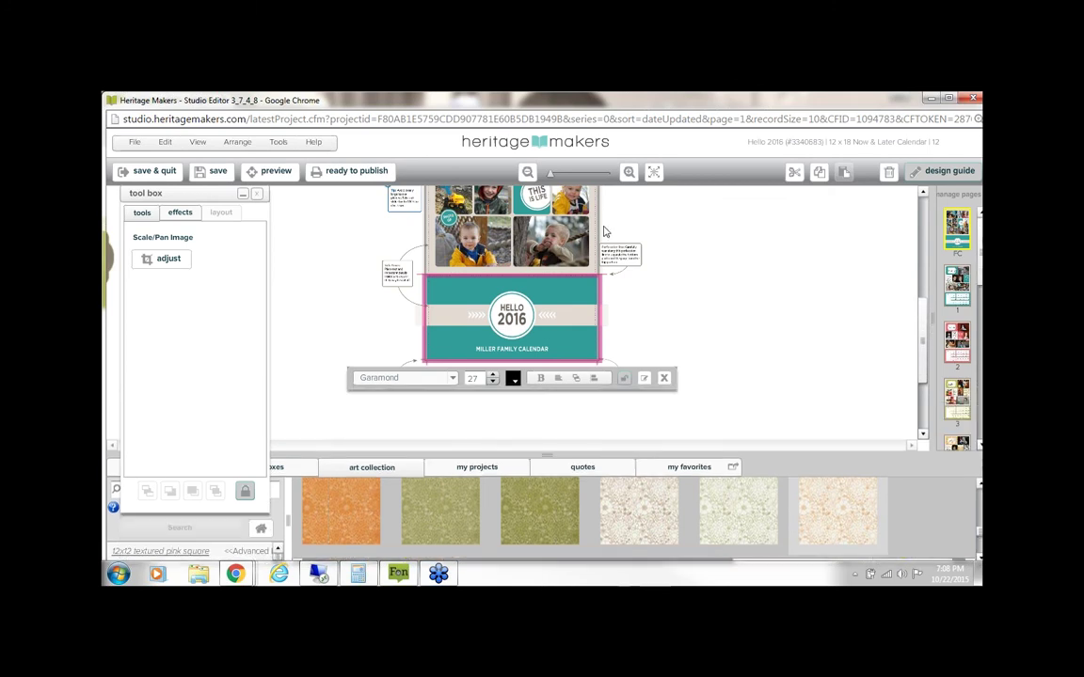
{"action": "left_click", "coordinate": [604, 222]}
{"action": "left_click", "coordinate": [522, 320]}
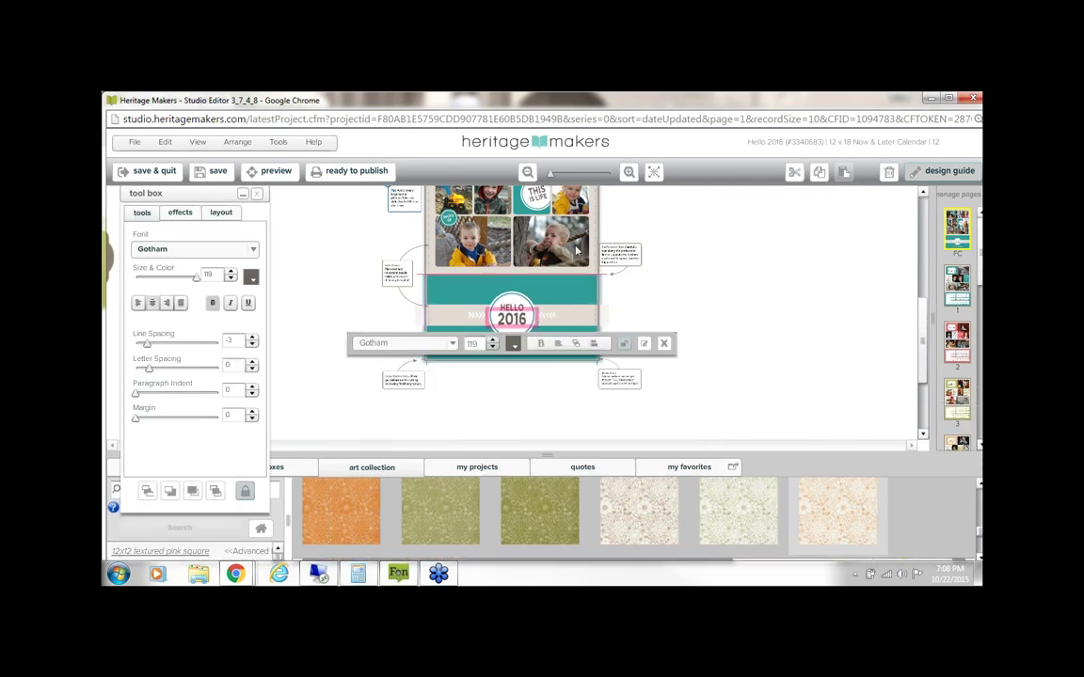
{"action": "left_click", "coordinate": [956, 285]}
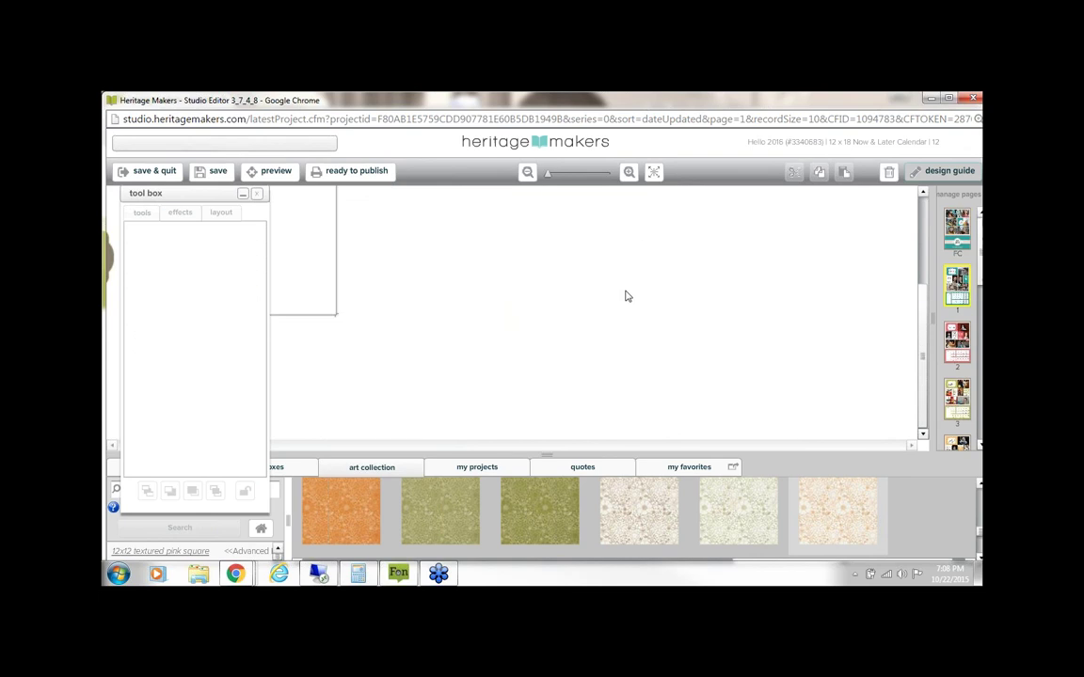
{"action": "left_click", "coordinate": [629, 172]}
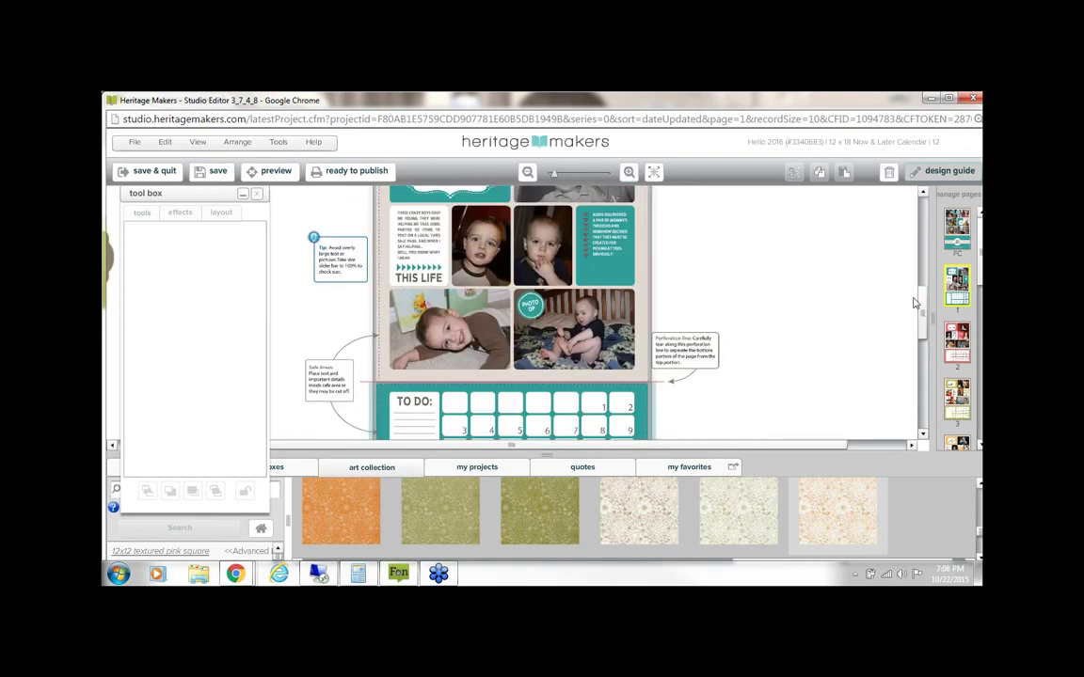
{"action": "scroll", "coordinate": [649, 282], "scroll_direction": "down", "scroll_amount": 3}
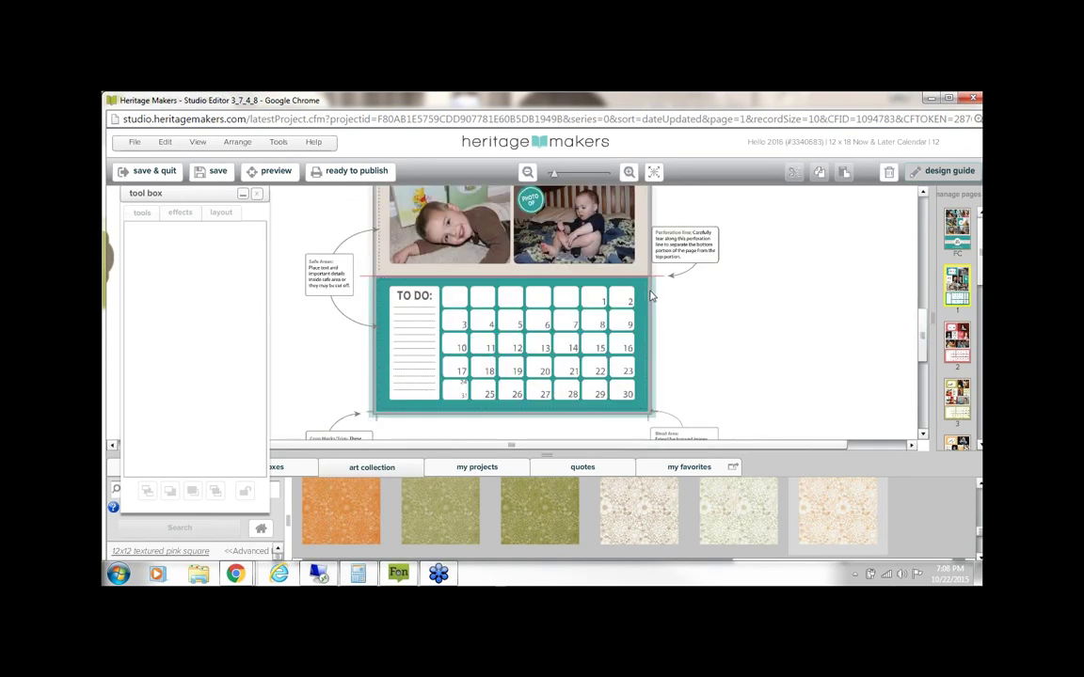
Step: Try duplicating the teal background behind page 1's calendar grid and applying the peach floral paper to that section
{"action": "left_click", "coordinate": [645, 299]}
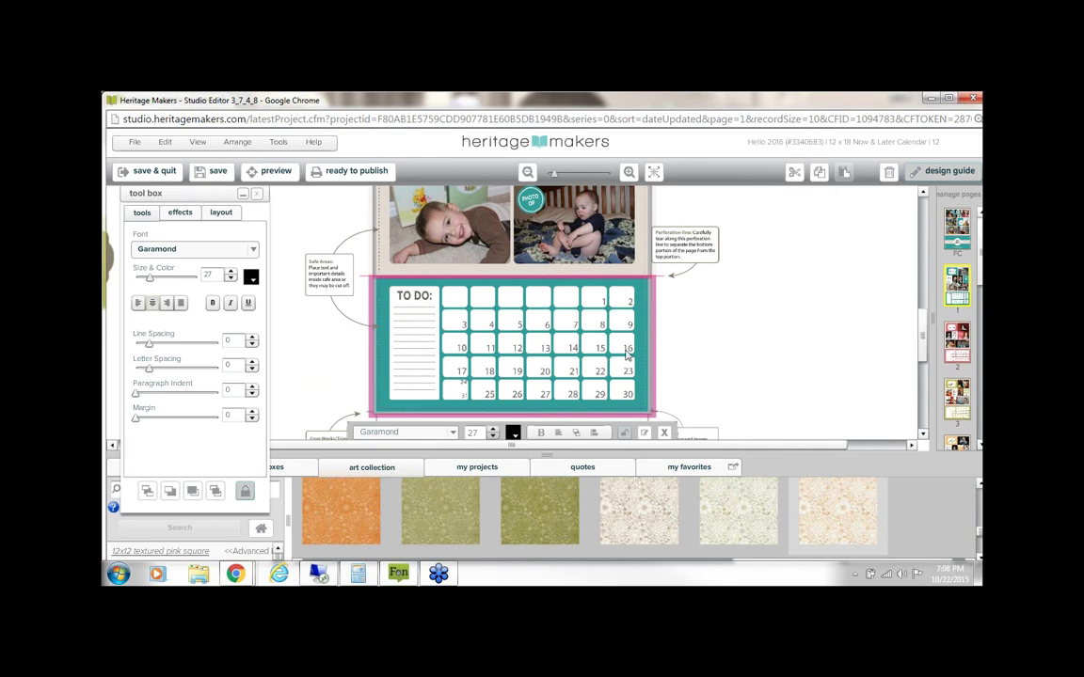
{"action": "key", "text": "ctrl+c"}
{"action": "key", "text": "ctrl+v"}
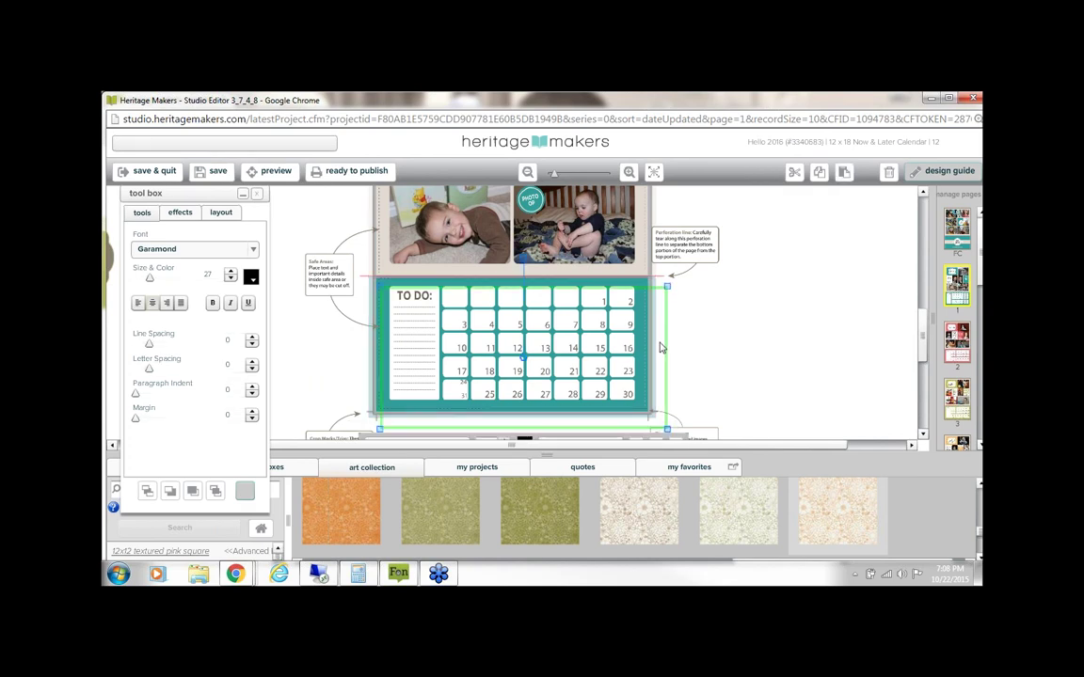
{"action": "left_click_drag", "start_coordinate": [627, 321], "coordinate": [585, 339]}
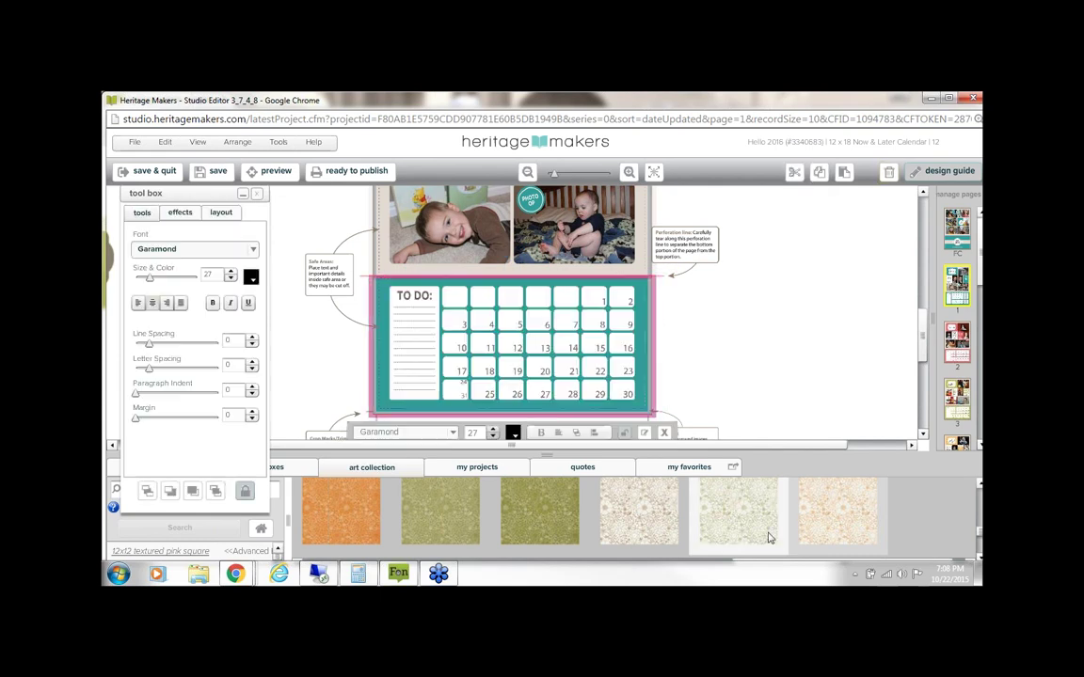
{"action": "left_click_drag", "start_coordinate": [850, 517], "coordinate": [605, 364]}
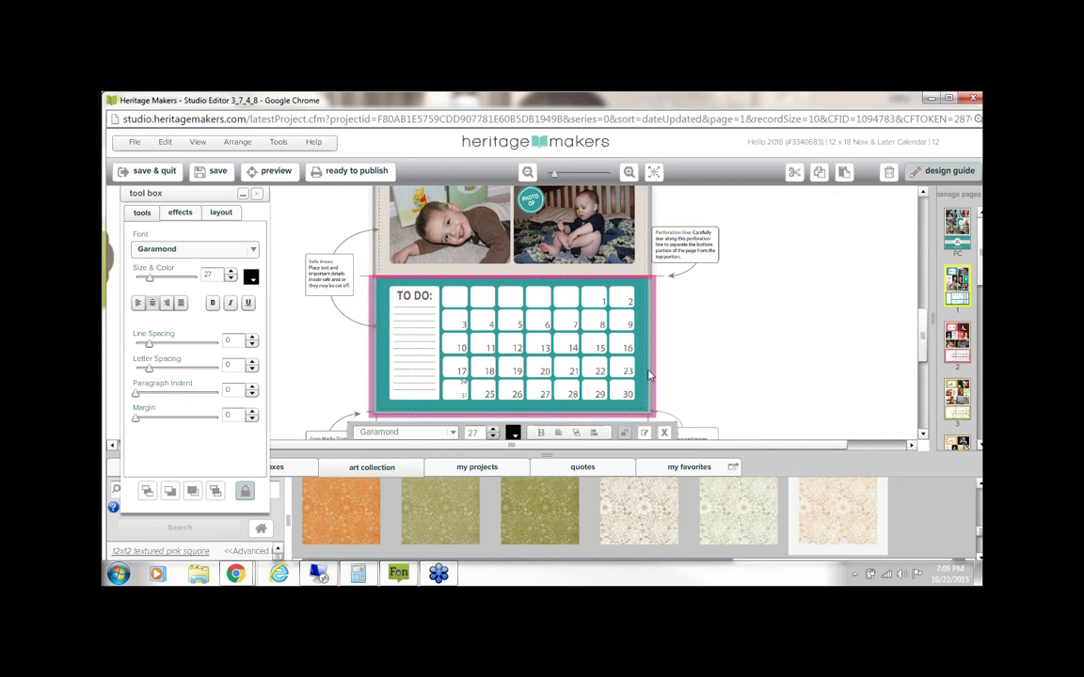
Step: Bring page 1's teal calendar background to the front, relock it, try the peach floral paper on it, and enlarge the workspace
{"action": "left_click", "coordinate": [248, 496]}
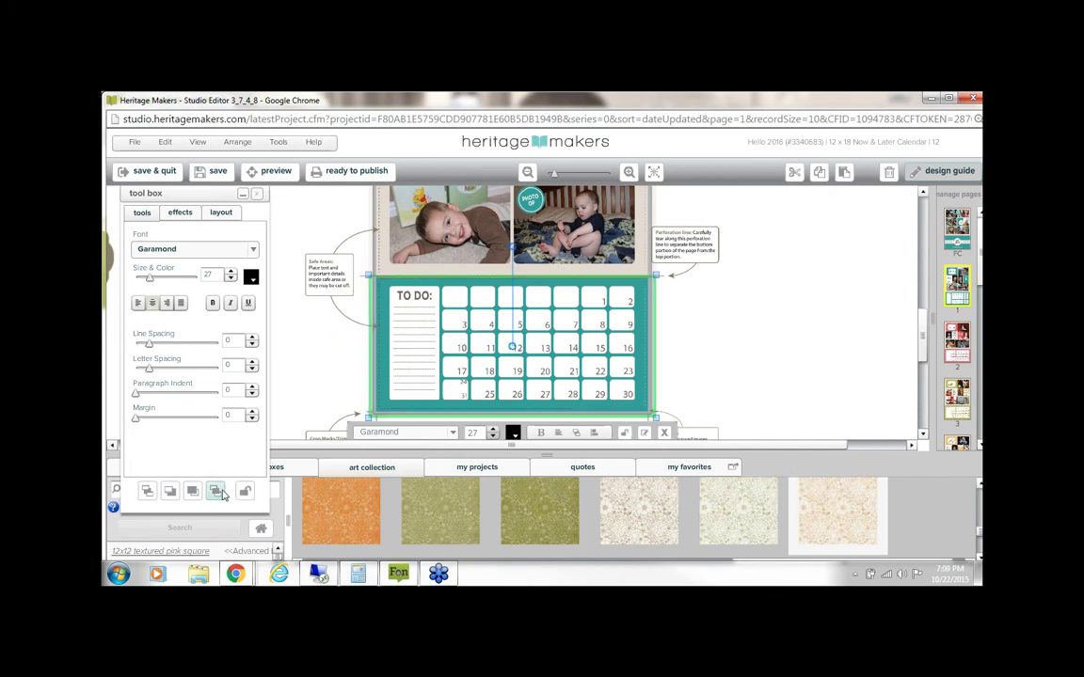
{"action": "left_click", "coordinate": [215, 493]}
{"action": "left_click", "coordinate": [247, 493]}
{"action": "left_click_drag", "start_coordinate": [793, 500], "coordinate": [674, 348]}
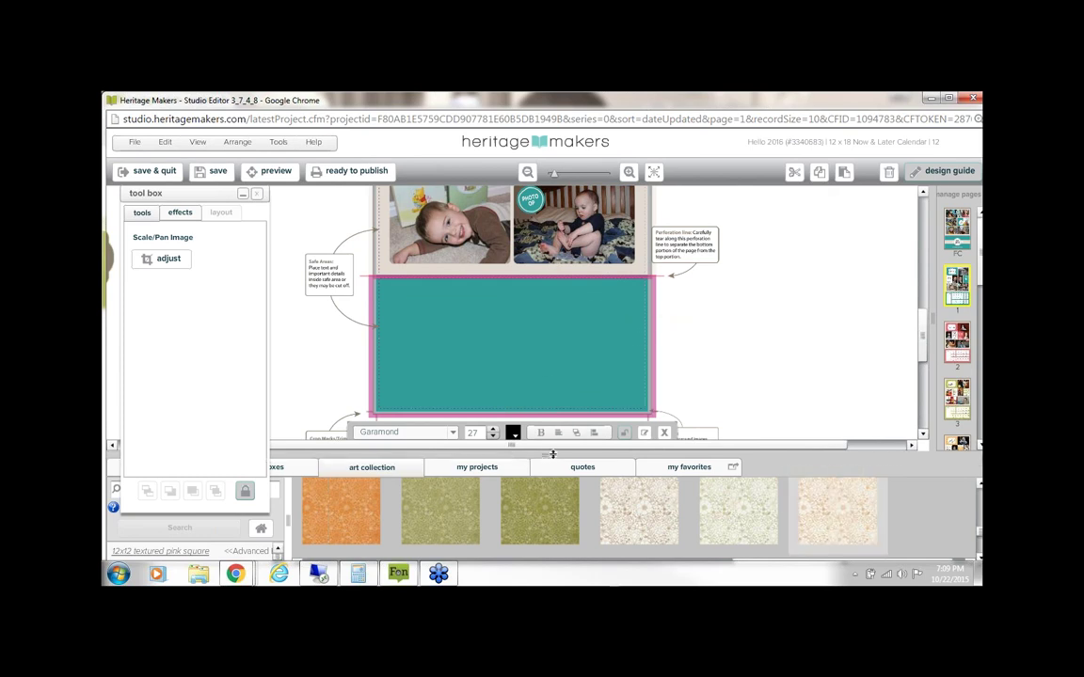
{"action": "left_click_drag", "start_coordinate": [553, 455], "coordinate": [552, 487]}
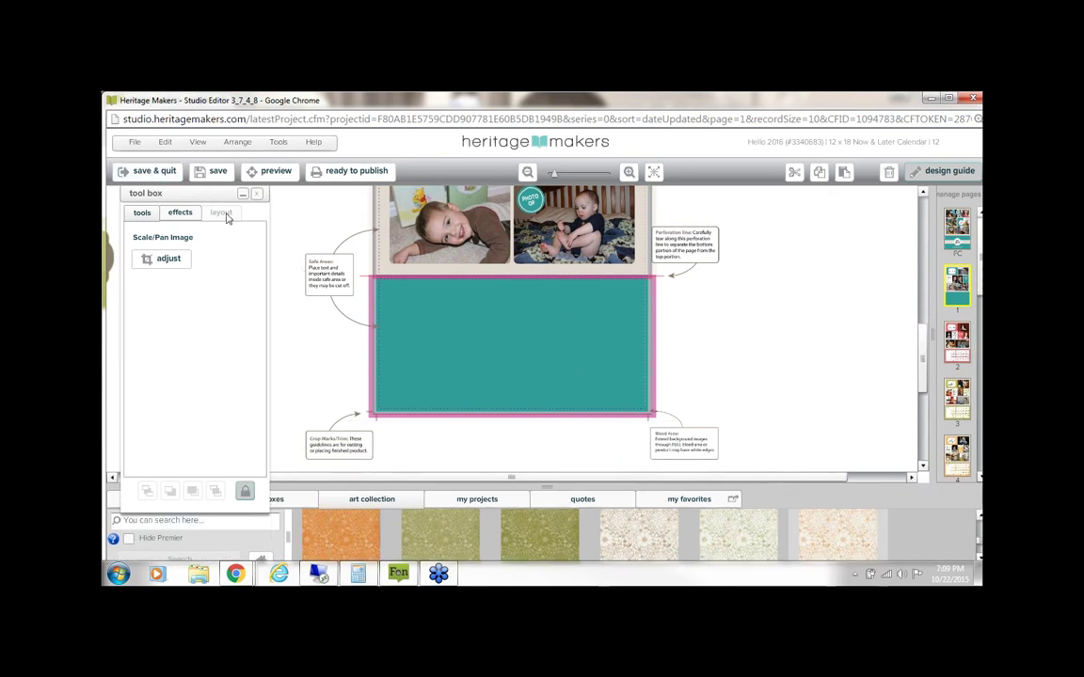
Step: Leave the Hello 2016 project and open the 2016 Family Almanac Calendar for editing from the projects in progress
{"action": "left_click", "coordinate": [572, 361]}
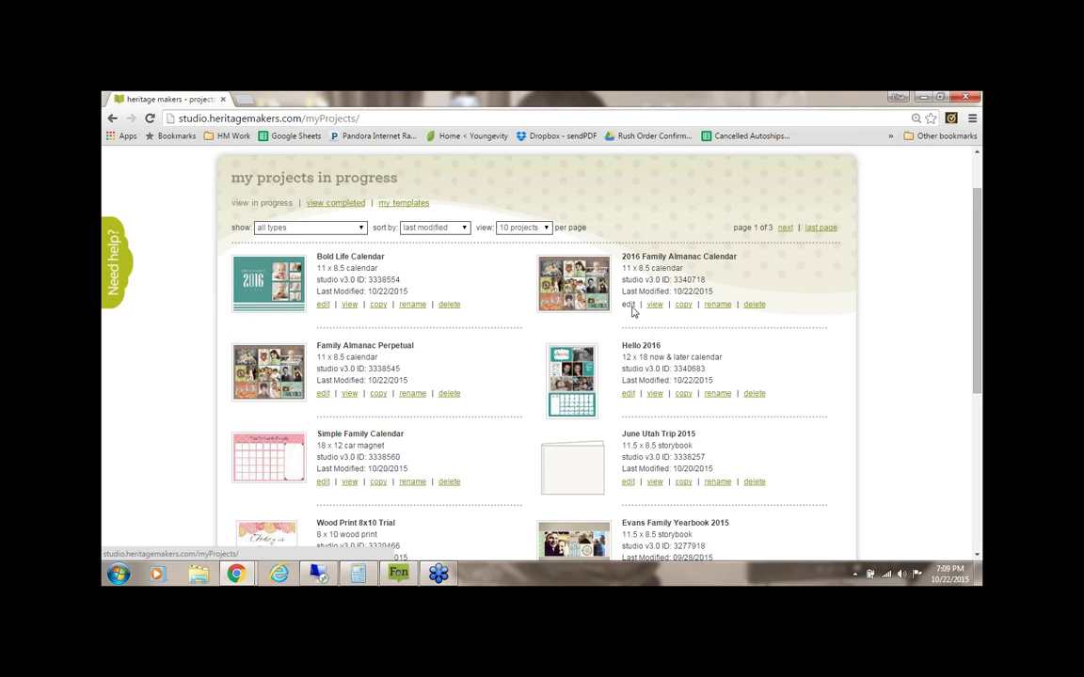
{"action": "left_click", "coordinate": [629, 306]}
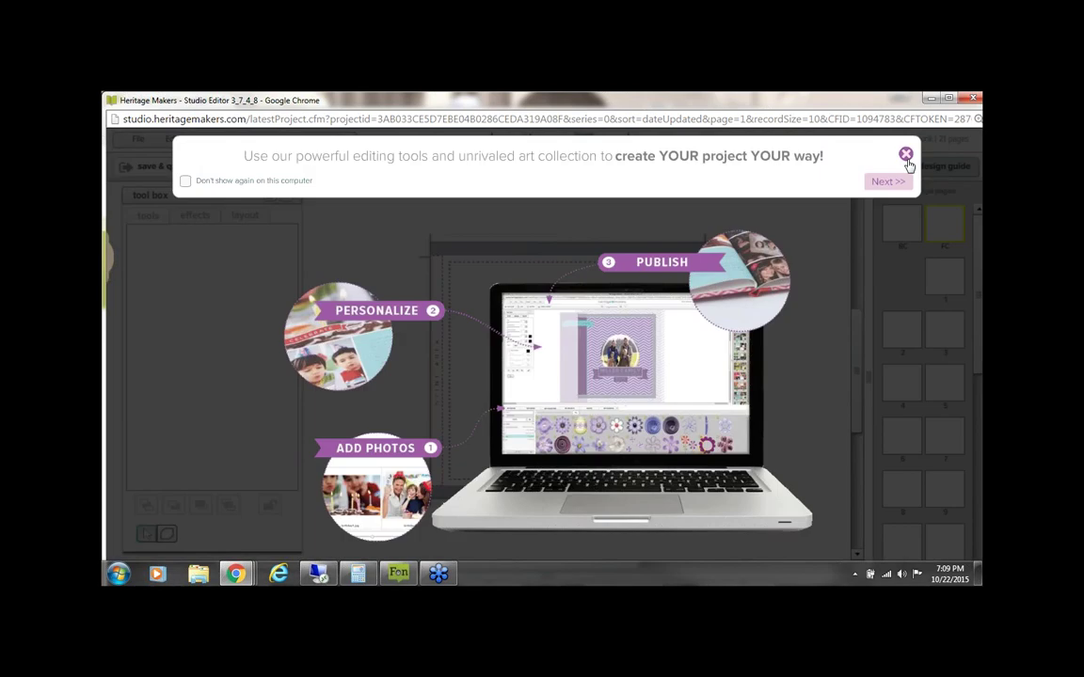
Step: Dismiss the editor's introductory guide and open page 3 of the Family Almanac Calendar
{"action": "left_click", "coordinate": [905, 154]}
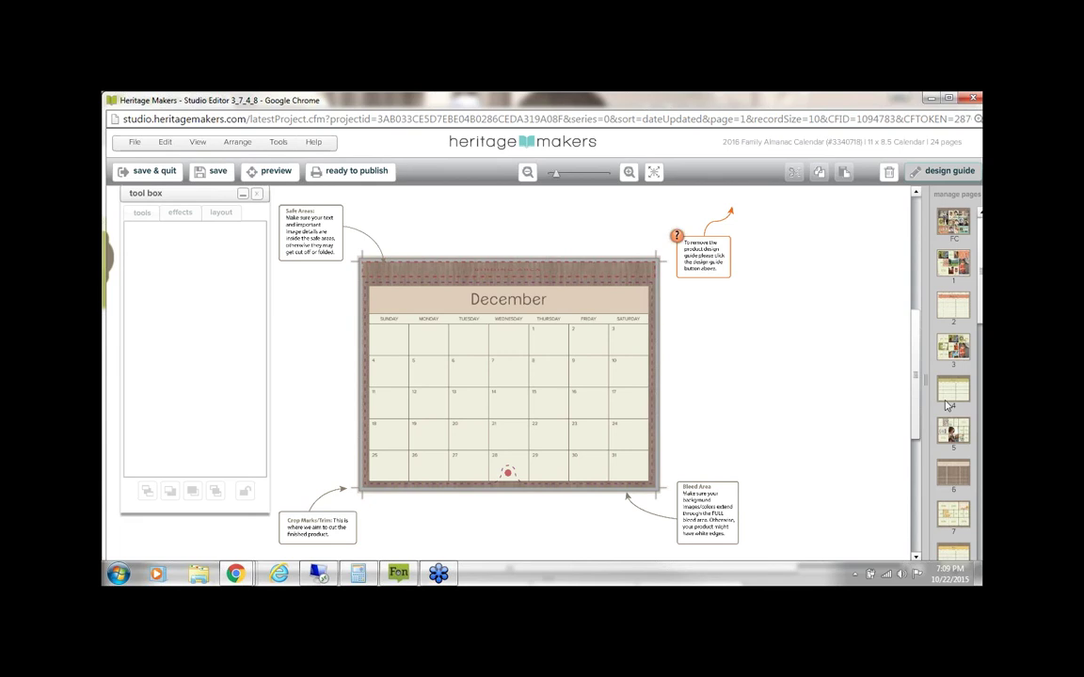
{"action": "left_click", "coordinate": [954, 348]}
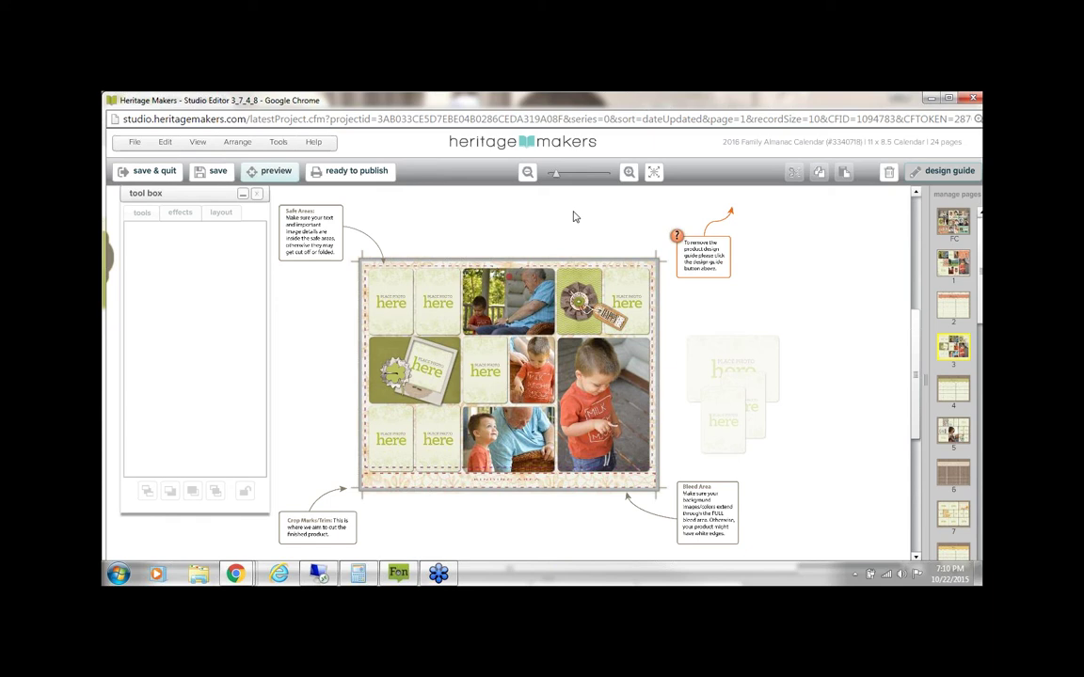
Step: Exit the Family Almanac Calendar back to the projects in progress and reduce the browser window
{"action": "left_click", "coordinate": [165, 177]}
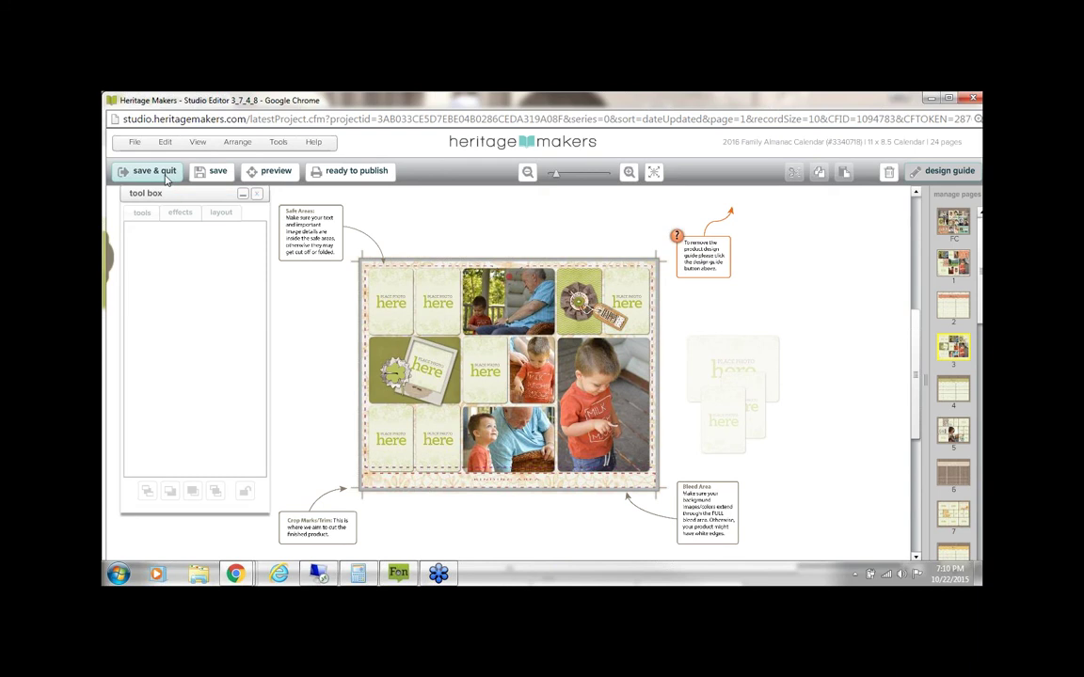
{"action": "left_click", "coordinate": [529, 382]}
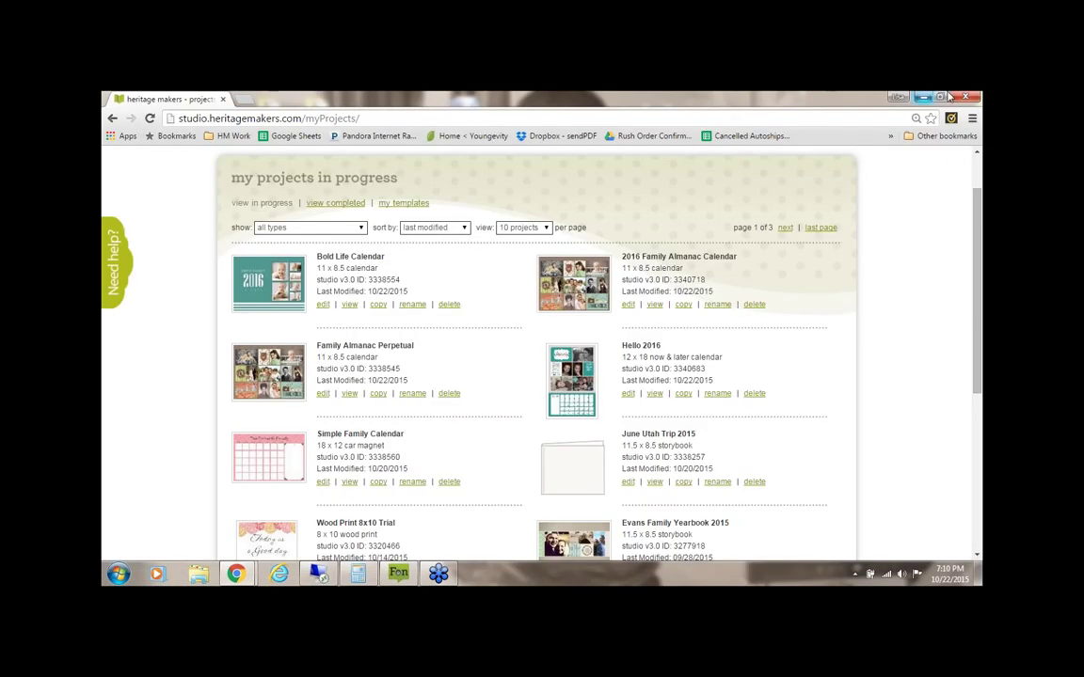
{"action": "left_click", "coordinate": [942, 96]}
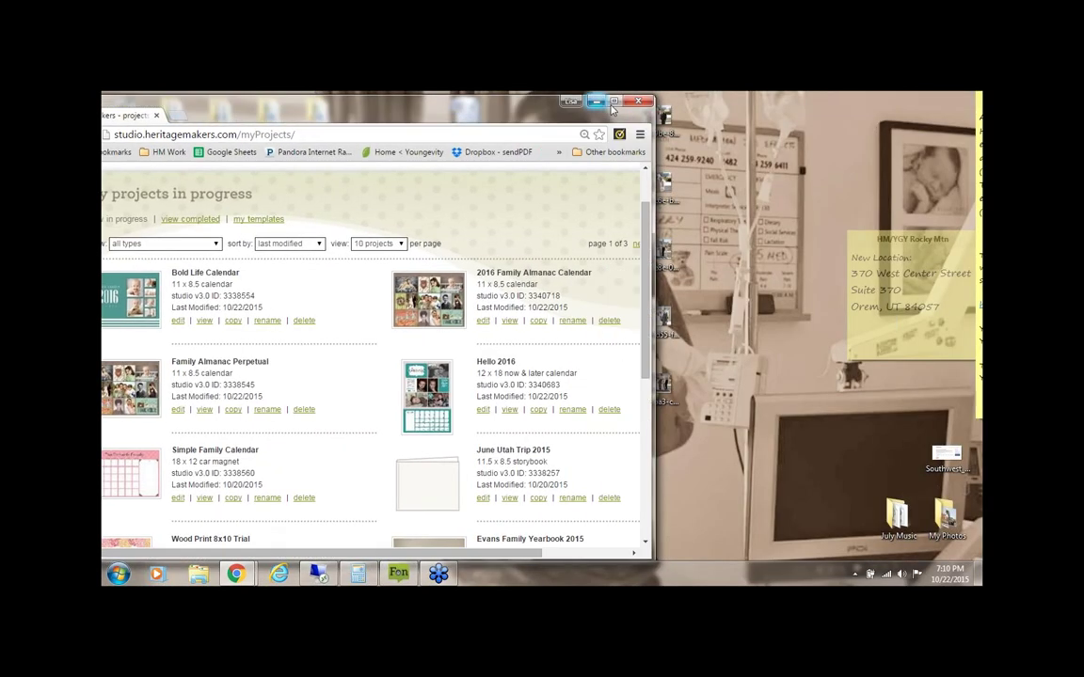
{"action": "left_click", "coordinate": [604, 100]}
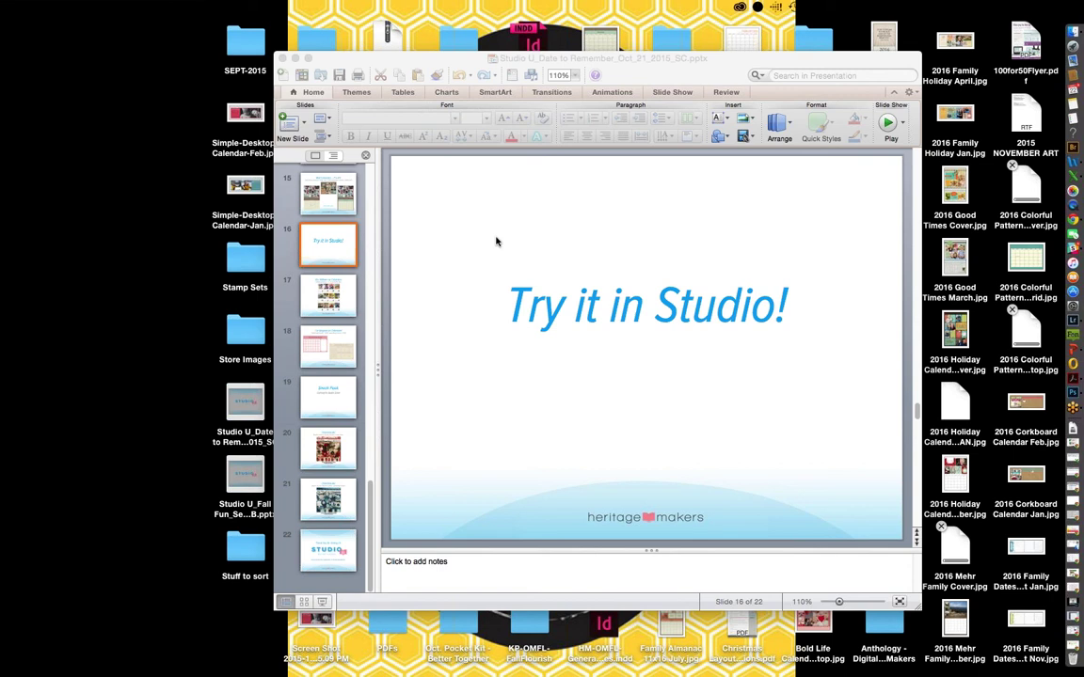
Step: Switch to PowerPoint, start the slide show from the "Try it in Studio!" slide, and advance to "11 x 14 Prints as Calendars"
{"action": "left_click", "coordinate": [322, 603]}
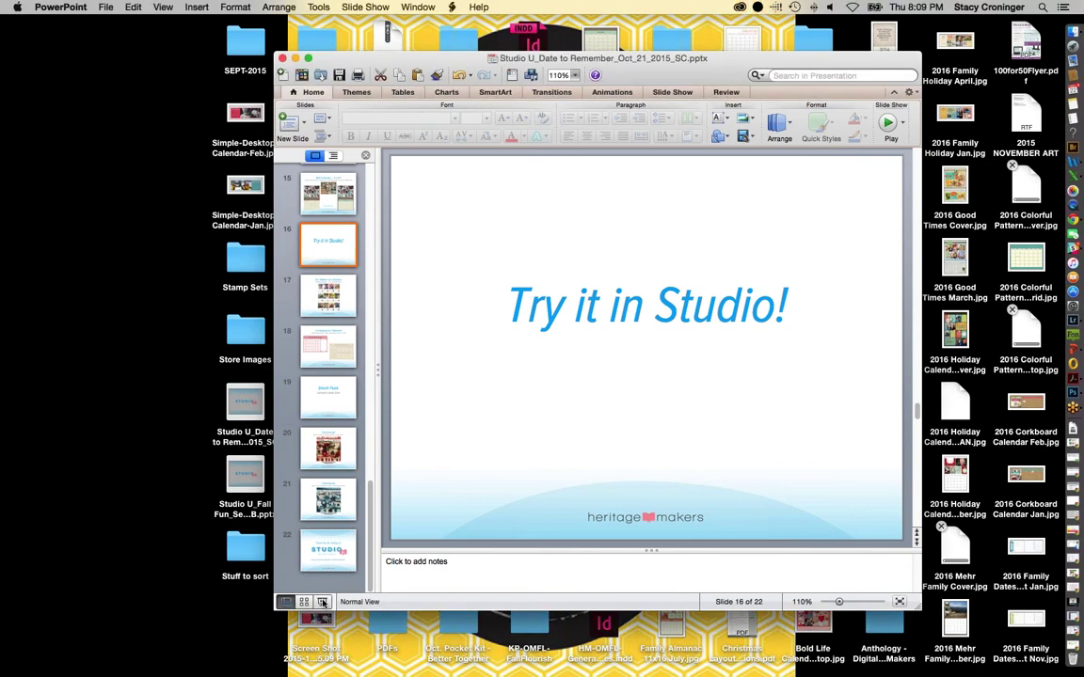
{"action": "left_click", "coordinate": [322, 603]}
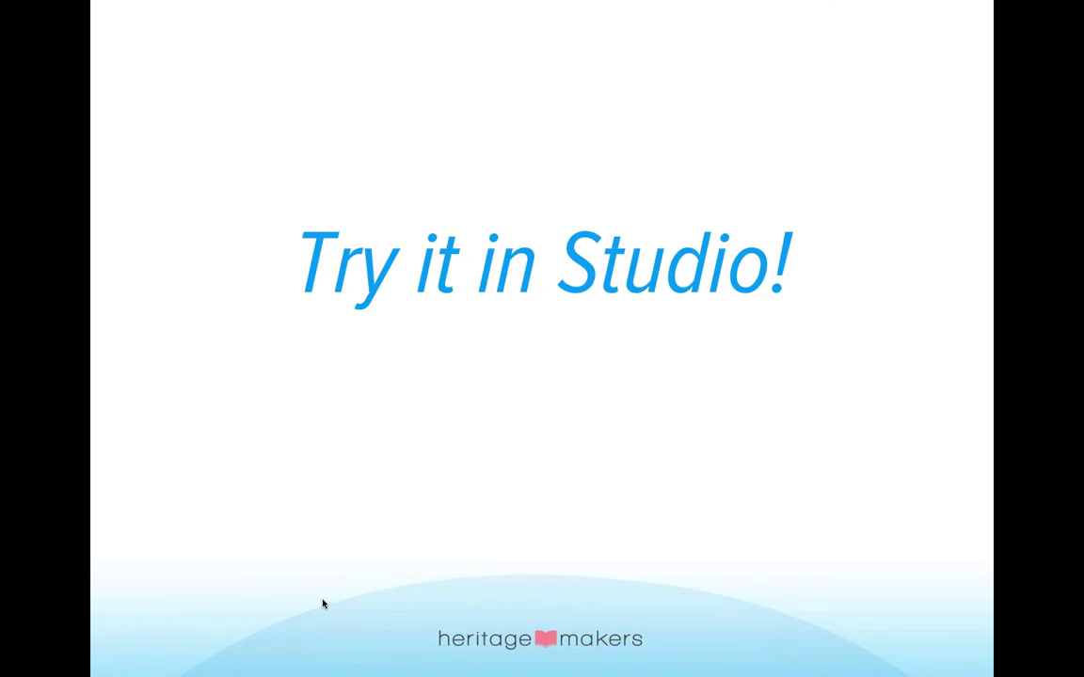
{"action": "left_click", "coordinate": [323, 603]}
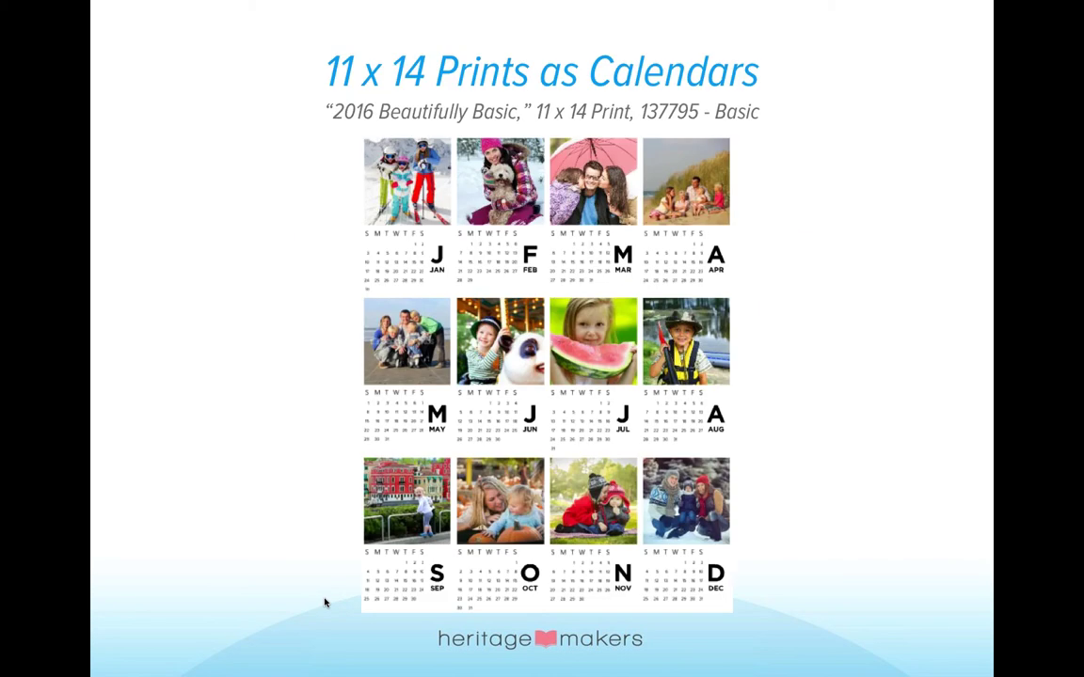